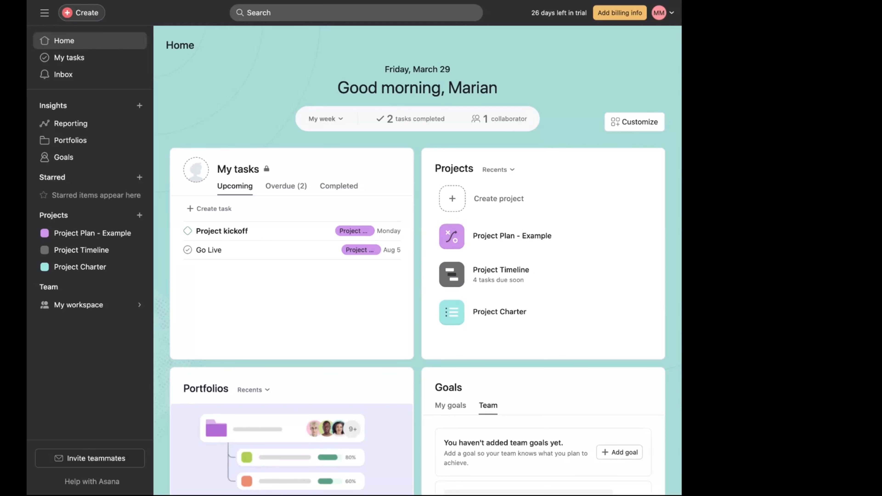
# - Review the Home dashboard, switching its summary period to My month and back to My week
pyautogui.scroll(-5, 417, 261)
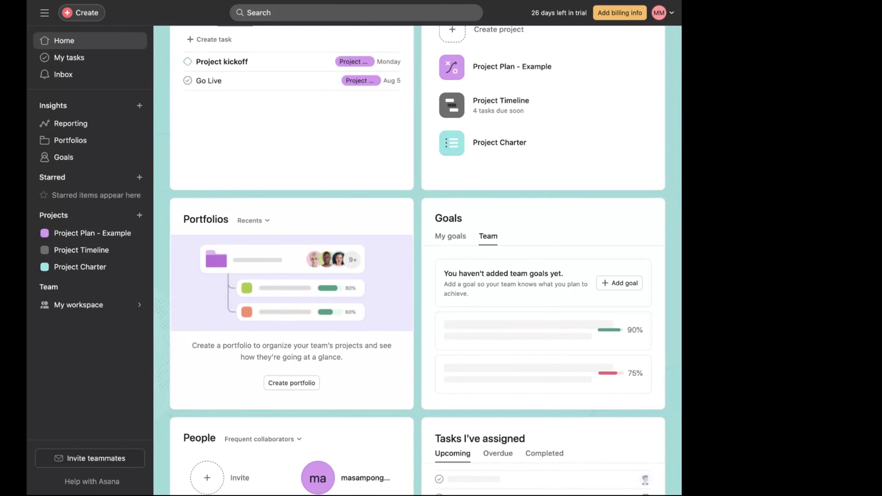
pyautogui.scroll(-10, 417, 261)
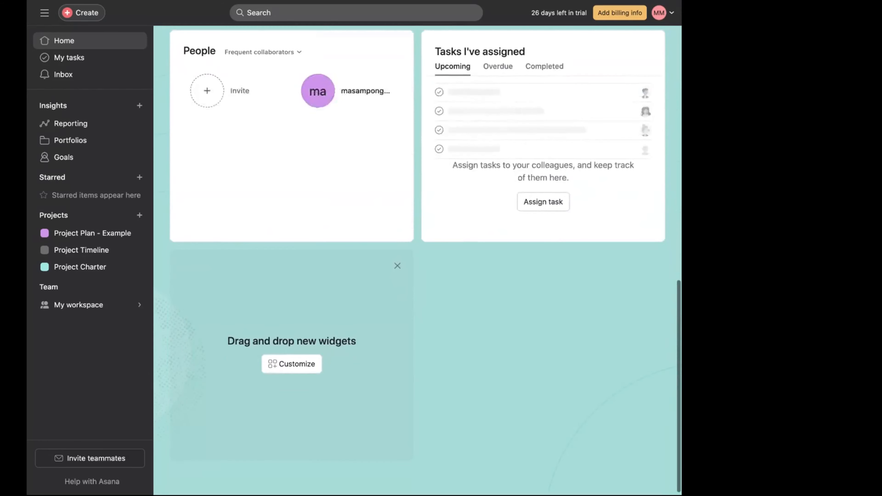
pyautogui.scroll(10, 417, 260)
pyautogui.scroll(3, 417, 260)
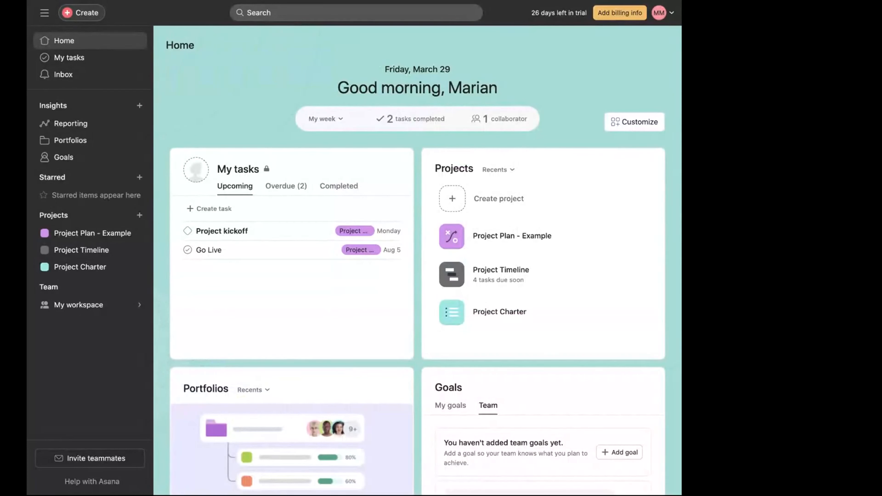
pyautogui.click(326, 119)
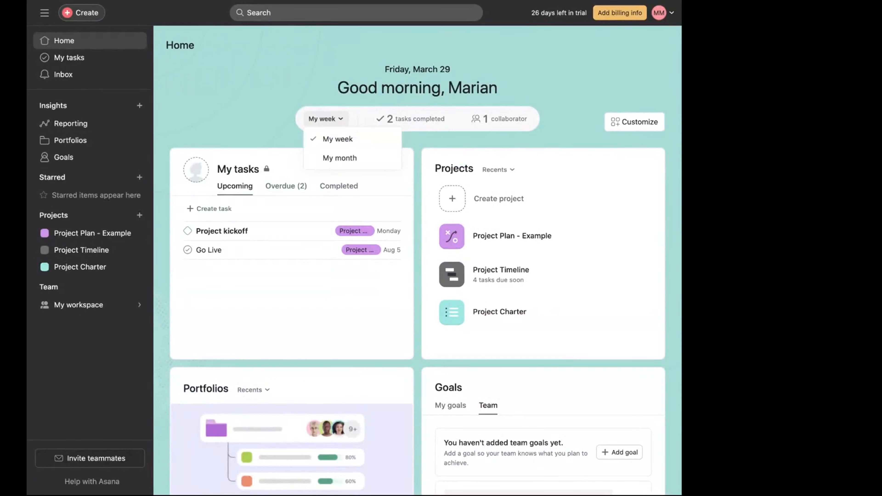
pyautogui.click(340, 158)
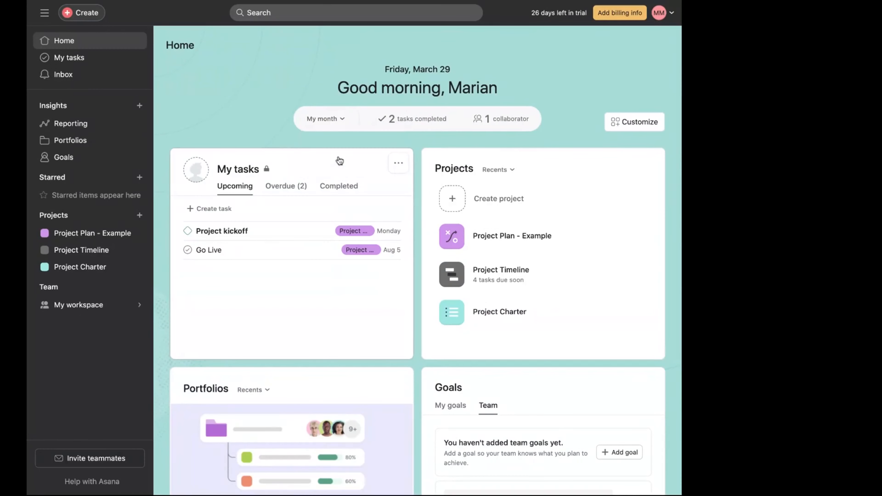
pyautogui.click(346, 118)
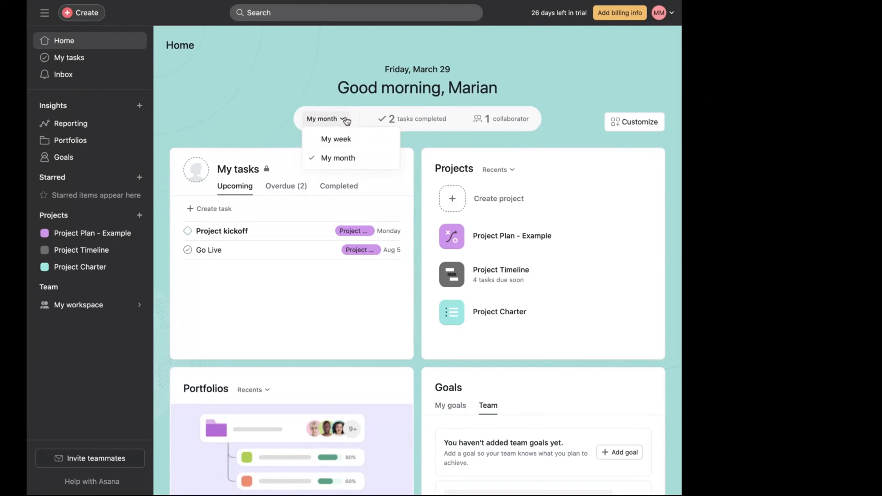
pyautogui.click(333, 140)
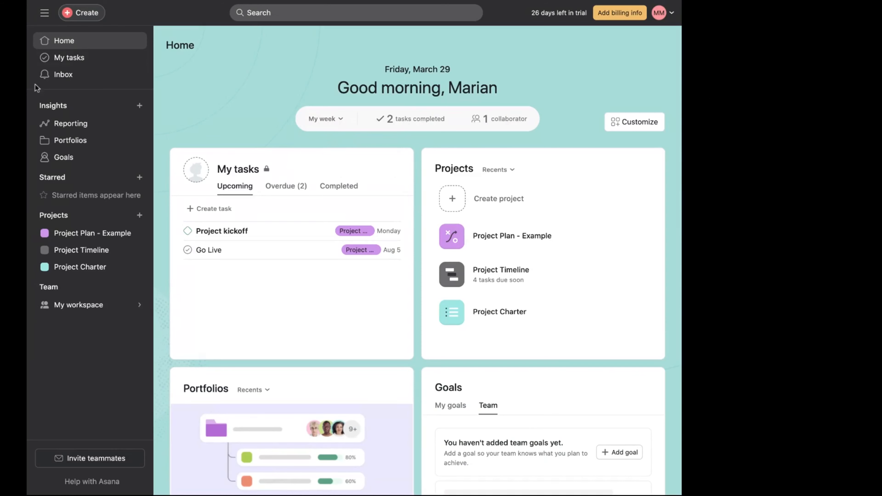
# - Visit My tasks, Inbox, Reporting, Portfolios, Goals and the My workspace team page in turn
pyautogui.click(78, 59)
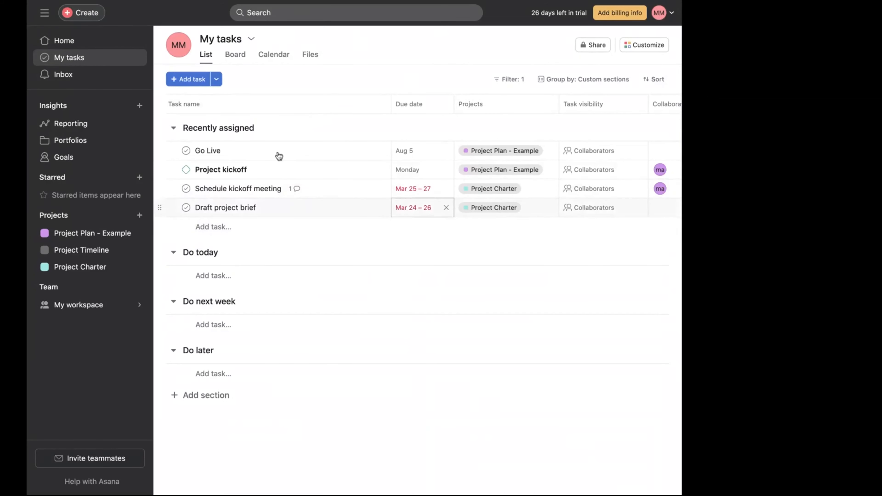
pyautogui.click(83, 82)
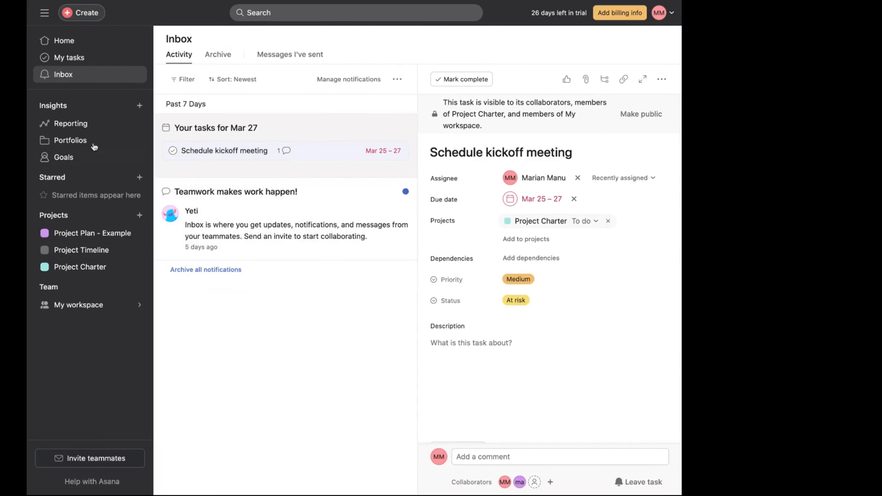
pyautogui.click(74, 128)
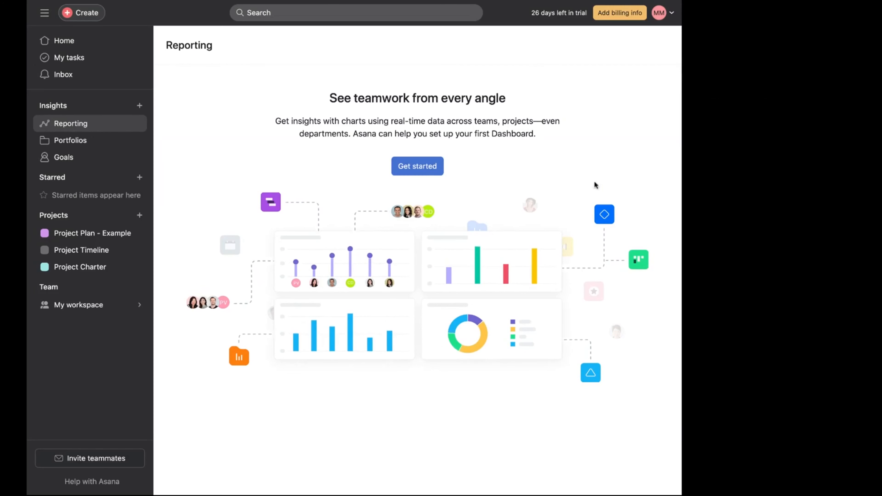
pyautogui.click(65, 147)
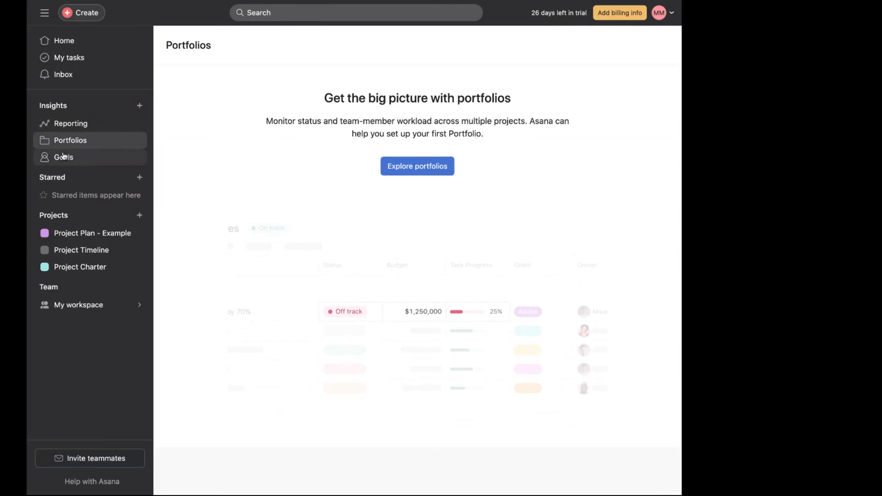
pyautogui.click(63, 163)
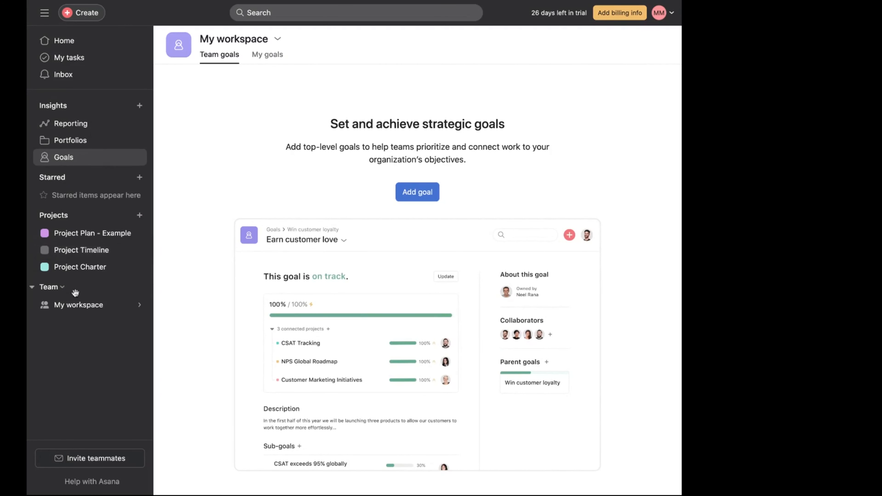
pyautogui.click(74, 305)
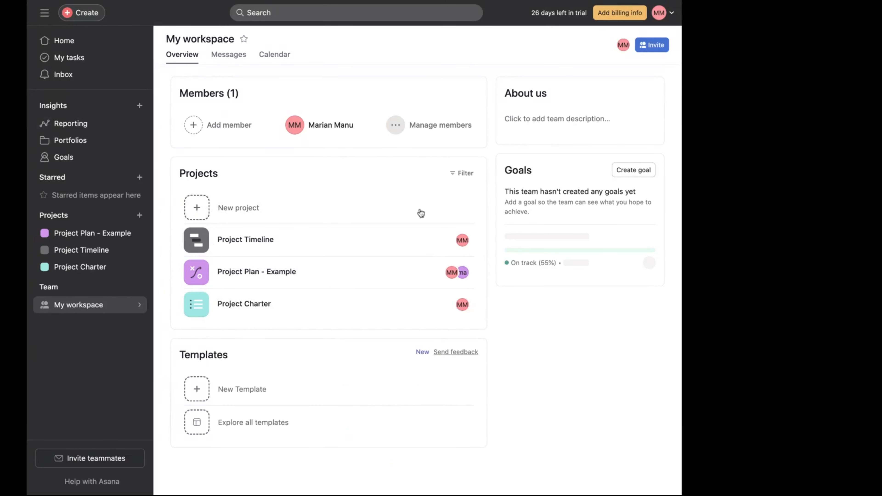
# - Open the new project wizard from the sidebar's Projects section and preview the blank project option before going back
pyautogui.click(69, 216)
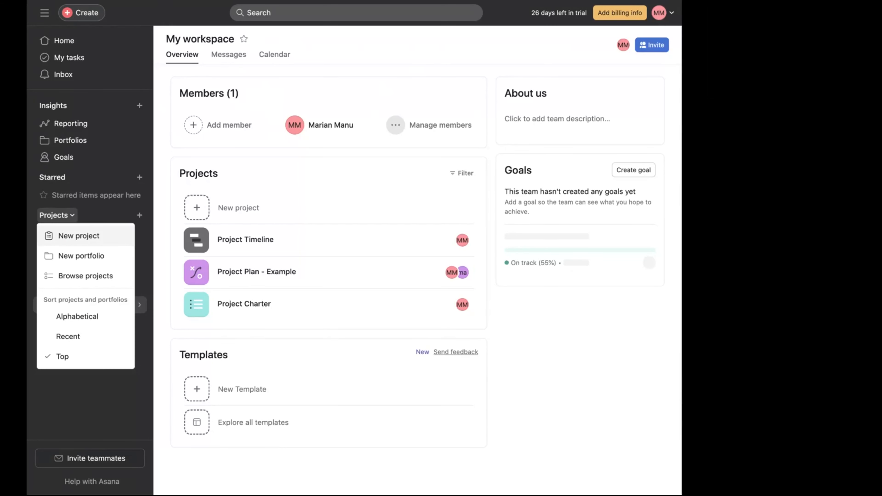
pyautogui.click(91, 412)
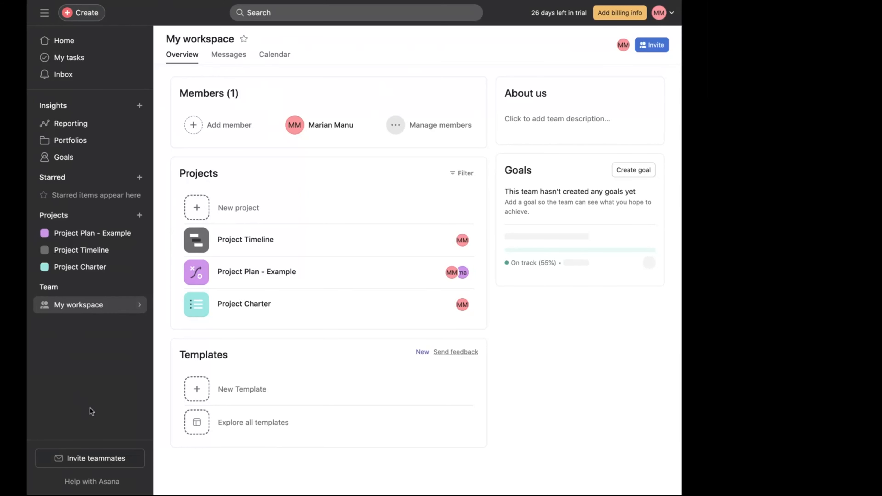
pyautogui.click(140, 215)
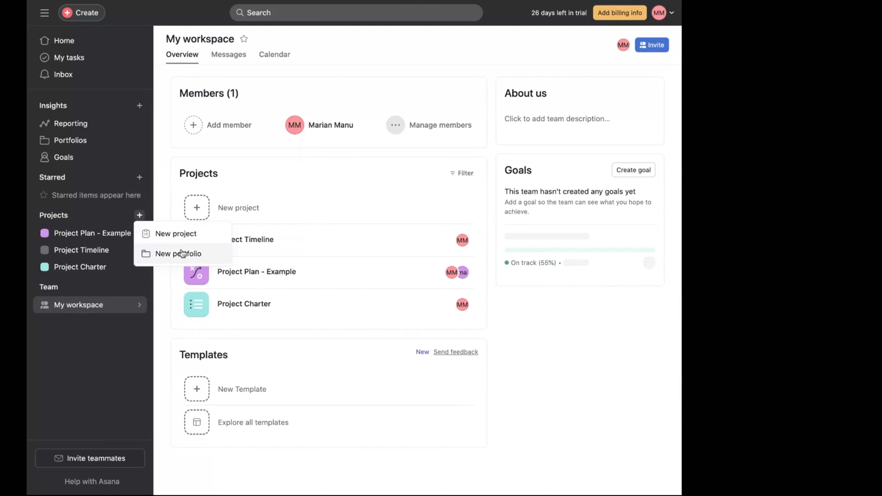
pyautogui.click(186, 238)
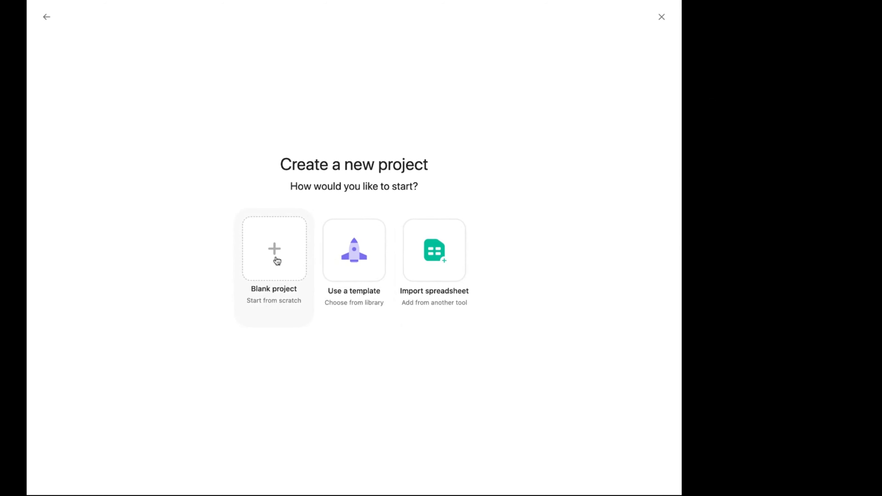
pyautogui.click(277, 261)
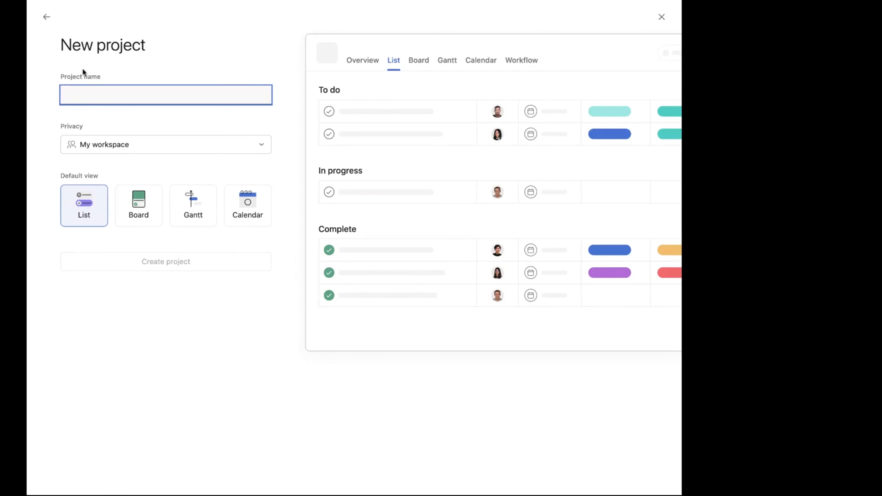
pyautogui.click(46, 18)
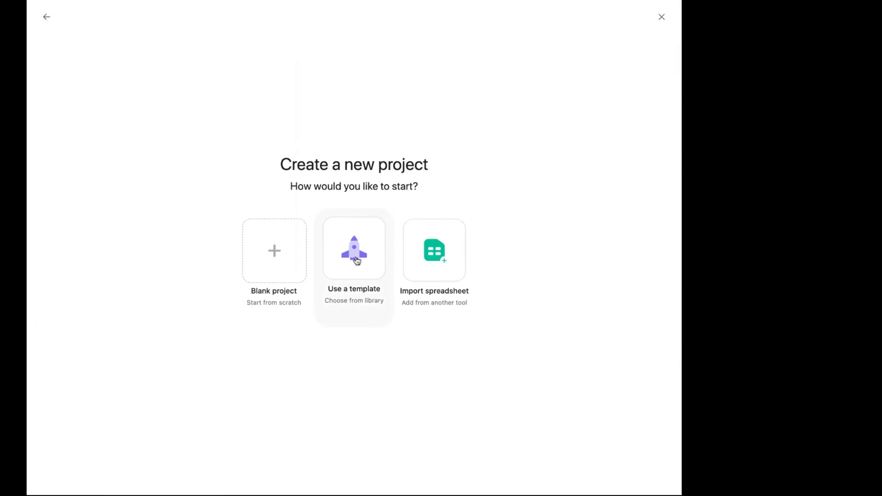
# - Browse the recommended project templates and select Cross-Functional Project Plan
pyautogui.click(357, 260)
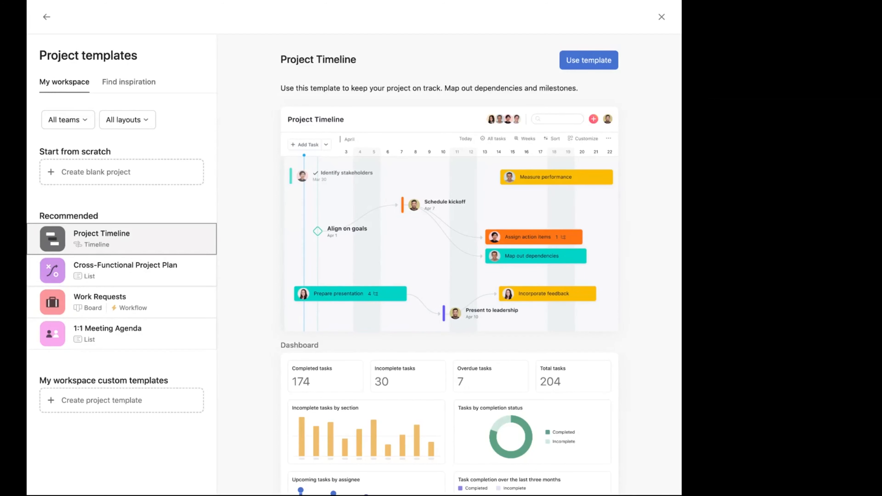
pyautogui.click(111, 277)
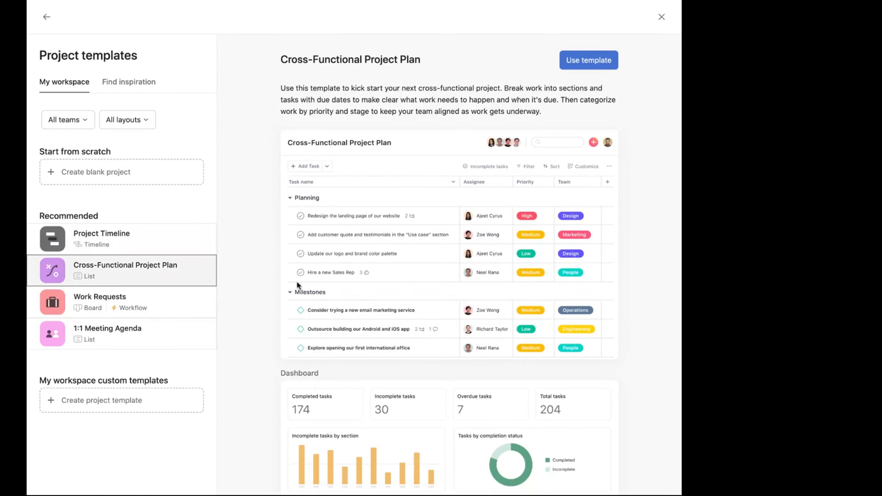
pyautogui.click(116, 303)
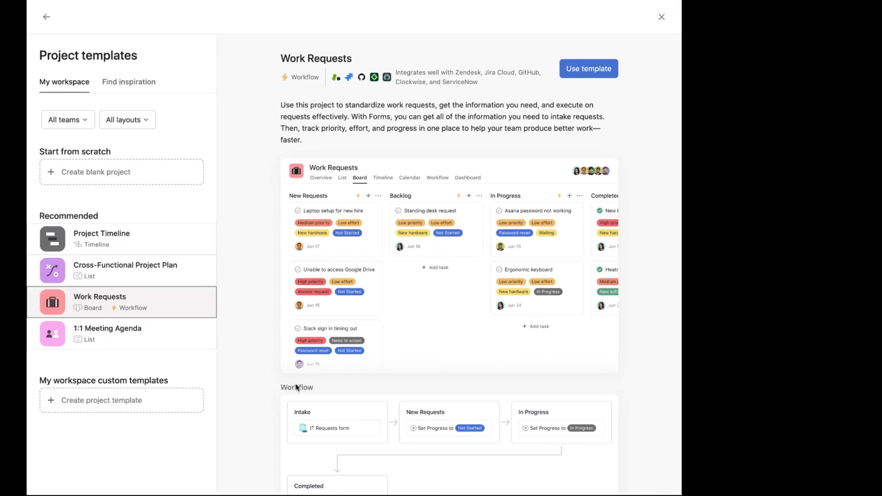
pyautogui.click(119, 331)
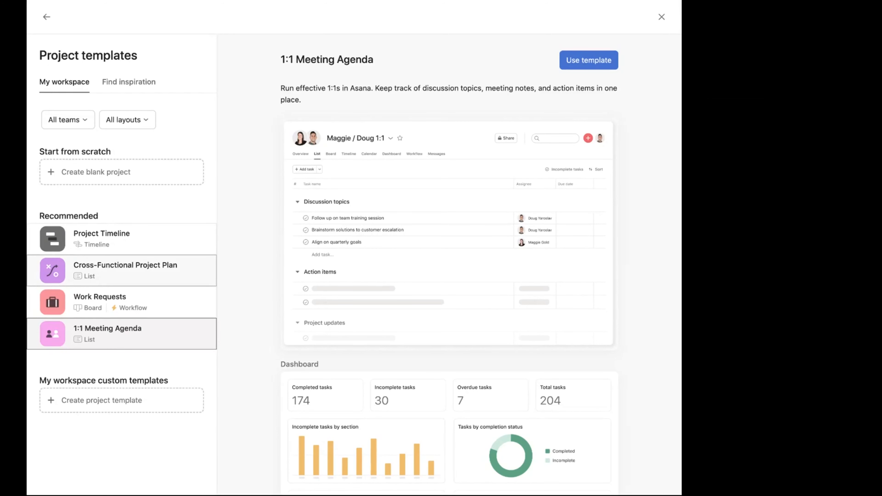
pyautogui.click(122, 271)
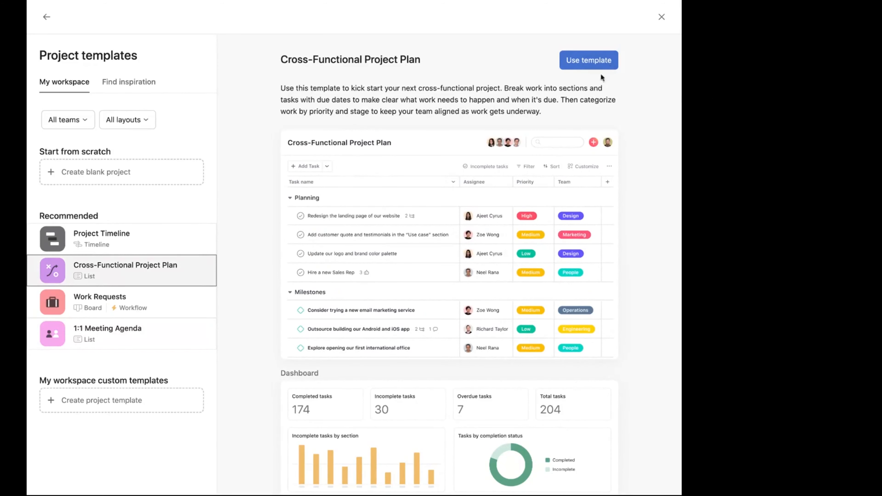
pyautogui.scroll(-2, 526, 333)
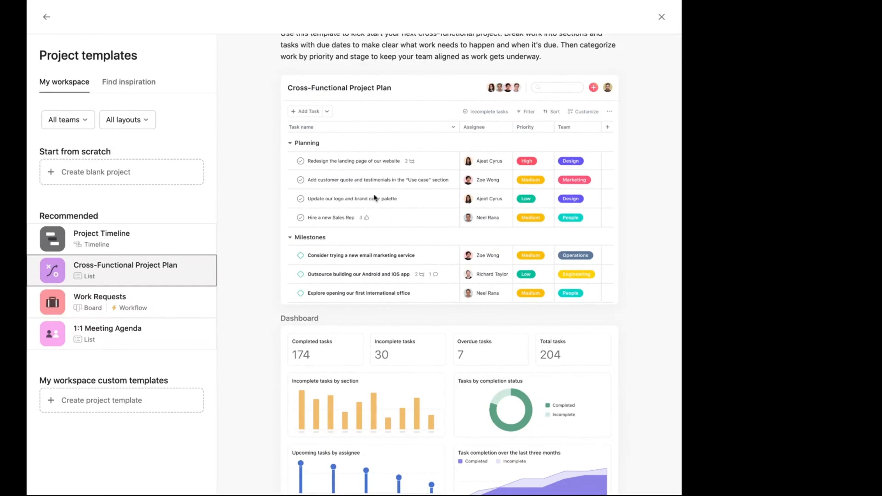
pyautogui.scroll(2, 382, 181)
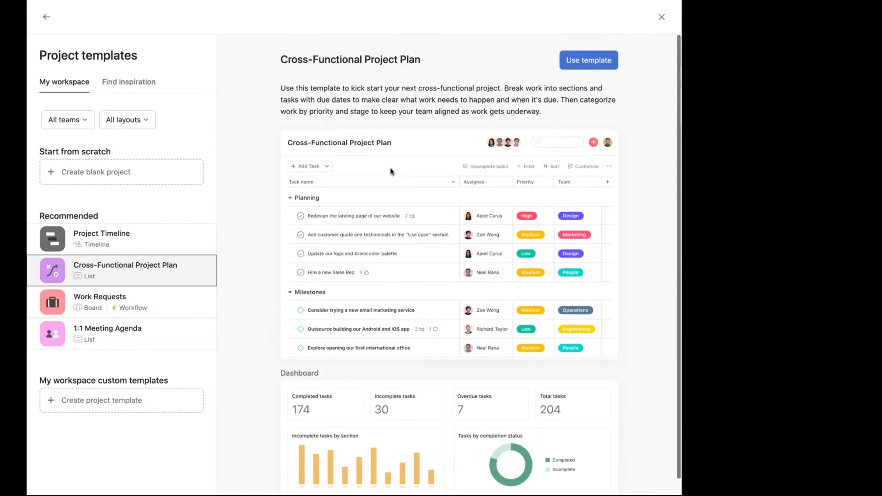
# - Use the Cross-Functional Project Plan template and name the project Sweet 16 Birthday Party
pyautogui.click(579, 65)
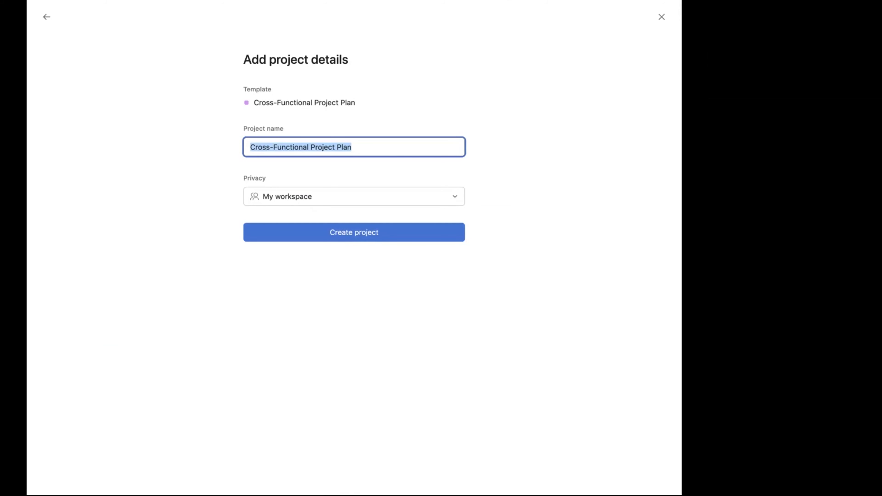
pyautogui.write('S')
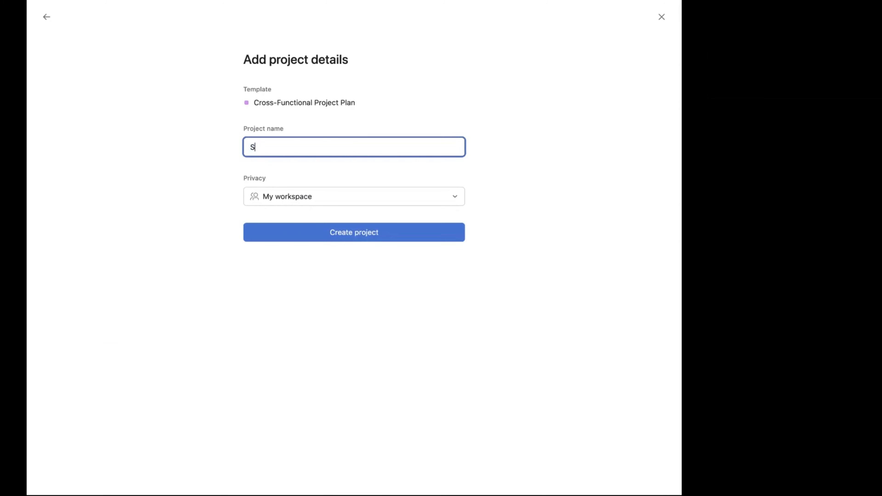
pyautogui.write('weet 16 Birthday Party')
pyautogui.press('Return')
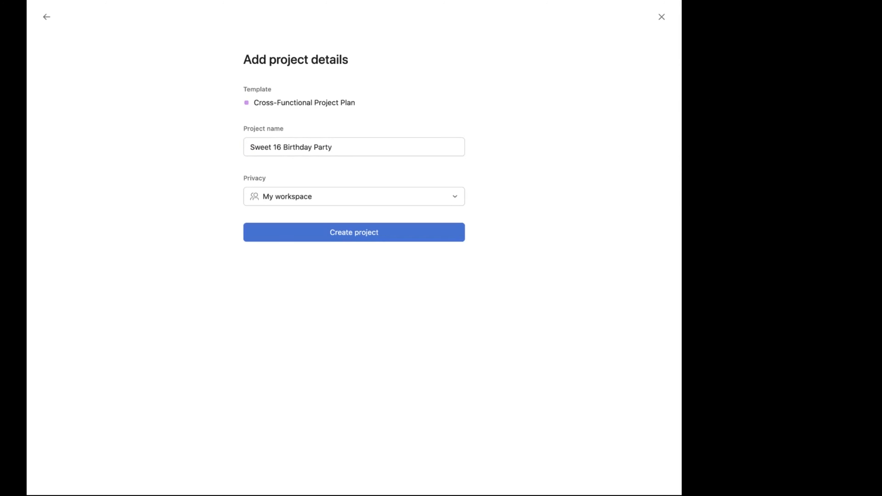
# - Keep the project's privacy at My workspace and create the project
pyautogui.click(332, 147)
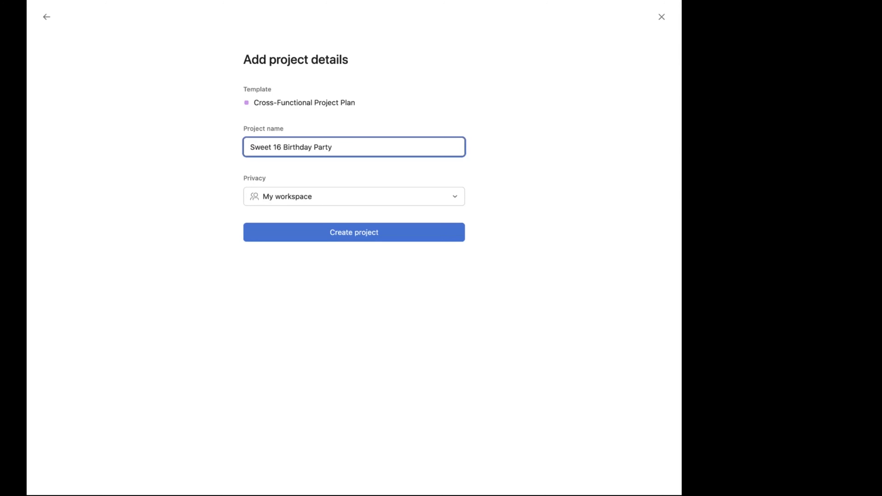
pyautogui.click(354, 197)
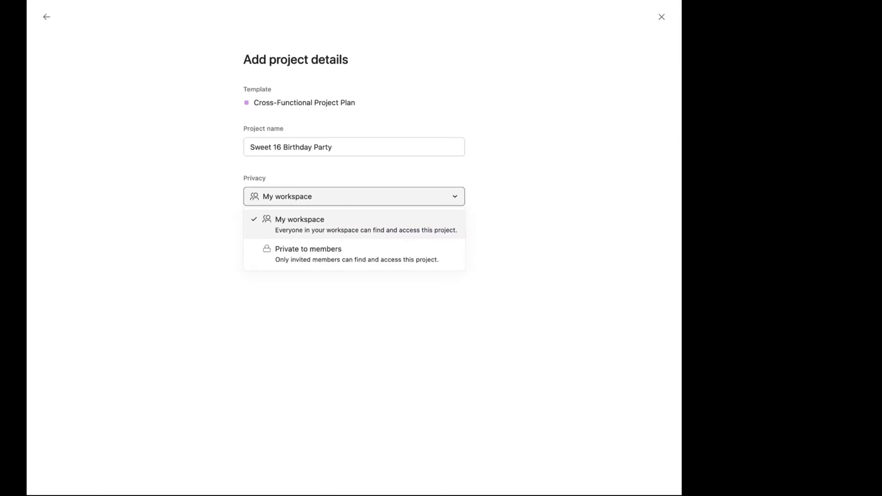
pyautogui.click(339, 228)
pyautogui.click(328, 204)
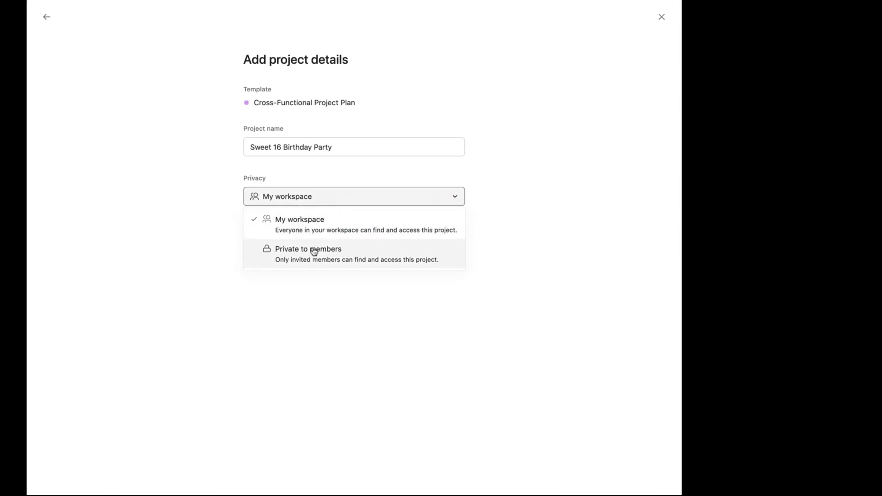
pyautogui.click(339, 200)
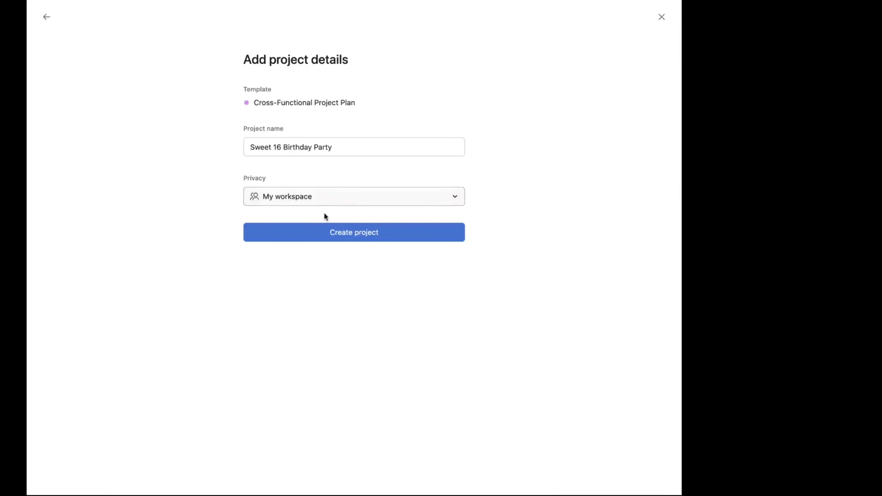
pyautogui.click(317, 233)
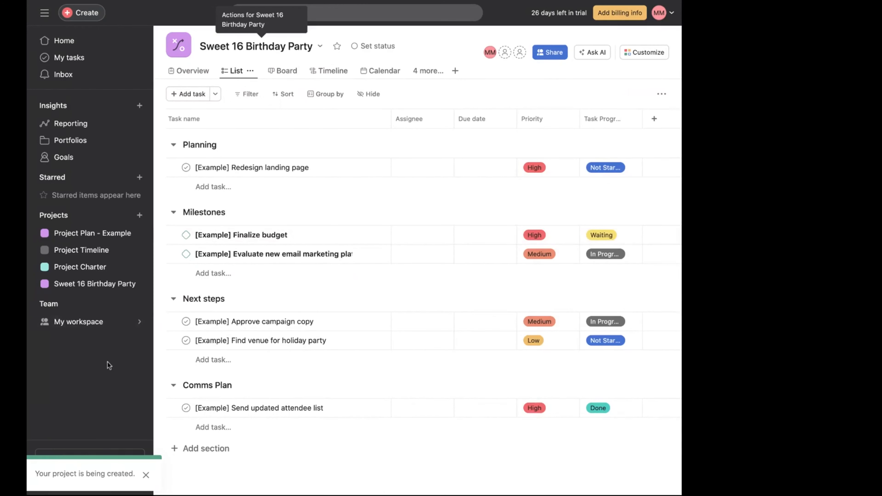
# - Rename the Planning section to Initiation
pyautogui.click(208, 145)
pyautogui.press('BackSpace')
pyautogui.press('BackSpace')
pyautogui.press('BackSpace')
pyautogui.press('BackSpace')
pyautogui.press('BackSpace')
pyautogui.press('BackSpace')
pyautogui.press('BackSpace')
pyautogui.press('BackSpace')
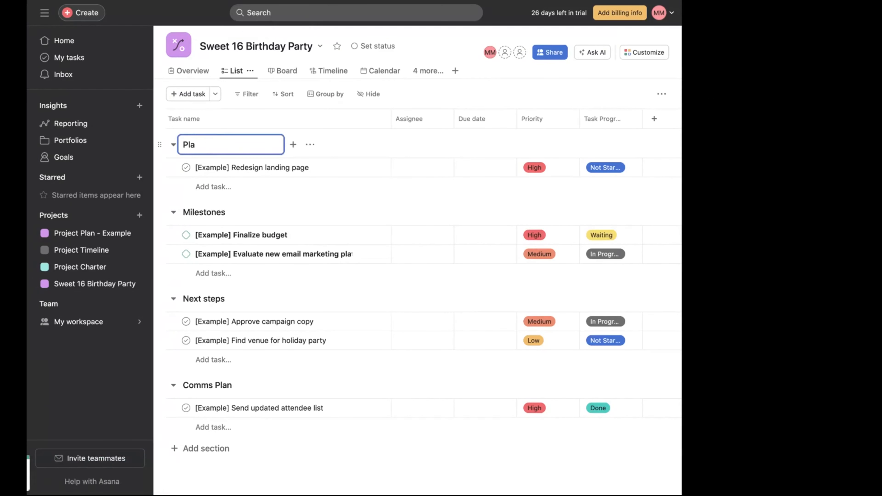
pyautogui.write('Initiation')
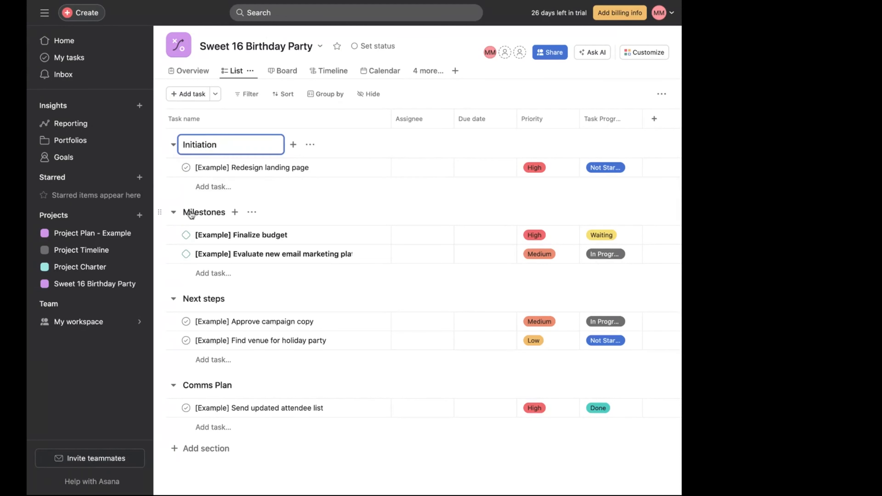
# - Rename the Milestones section to Planning
pyautogui.click(198, 211)
pyautogui.press('BackSpace')
# - Rename the Next steps section to Execution
pyautogui.press('BackSpace')
pyautogui.press('BackSpace')
pyautogui.press('BackSpace')
pyautogui.press('BackSpace')
pyautogui.press('BackSpace')
pyautogui.press('BackSpace')
pyautogui.press('BackSpace')
pyautogui.press('BackSpace')
pyautogui.press('BackSpace')
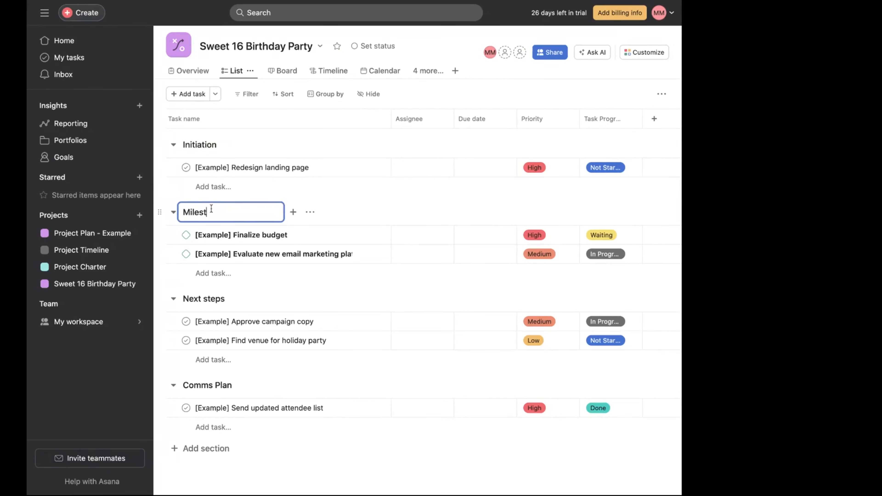
pyautogui.write('Planning')
pyautogui.click(212, 301)
# - Rename the Comms Plan section to Closing
pyautogui.press('BackSpace')
pyautogui.press('BackSpace')
pyautogui.press('BackSpace')
pyautogui.press('BackSpace')
pyautogui.press('BackSpace')
pyautogui.press('BackSpace')
pyautogui.press('BackSpace')
pyautogui.press('BackSpace')
pyautogui.press('BackSpace')
pyautogui.press('BackSpace')
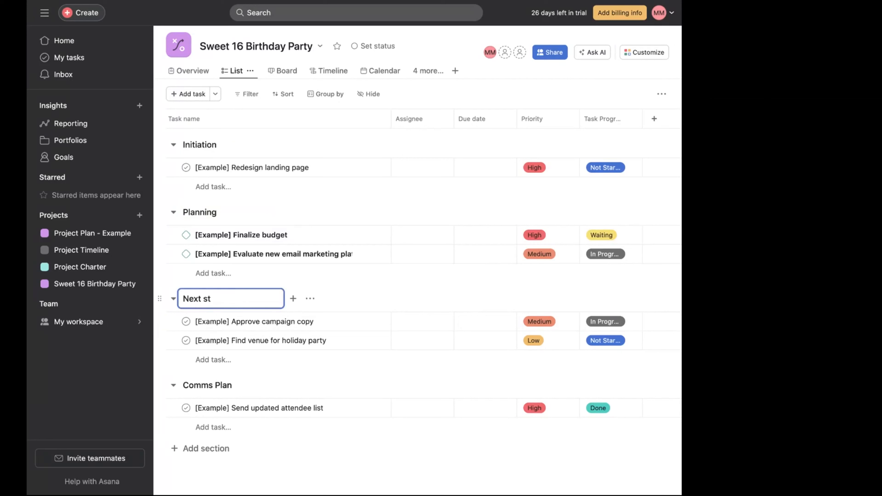
pyautogui.write('Execution')
pyautogui.click(199, 386)
pyautogui.press('BackSpace')
pyautogui.press('BackSpace')
pyautogui.press('BackSpace')
pyautogui.press('BackSpace')
pyautogui.press('BackSpace')
pyautogui.press('BackSpace')
pyautogui.press('BackSpace')
pyautogui.press('BackSpace')
pyautogui.press('BackSpace')
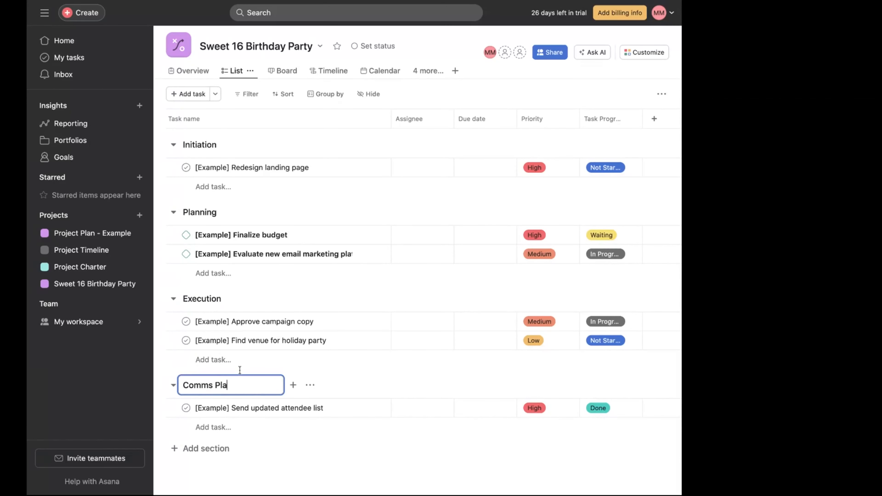
pyautogui.press('BackSpace')
pyautogui.write('Closing')
pyautogui.press('Return')
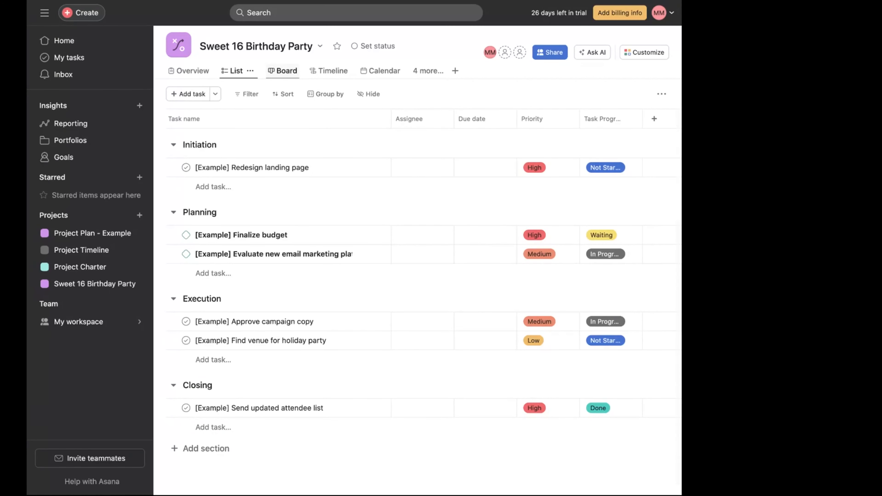
# - Browse the project's Board, Timeline and Calendar views and the list of additional views
pyautogui.click(282, 70)
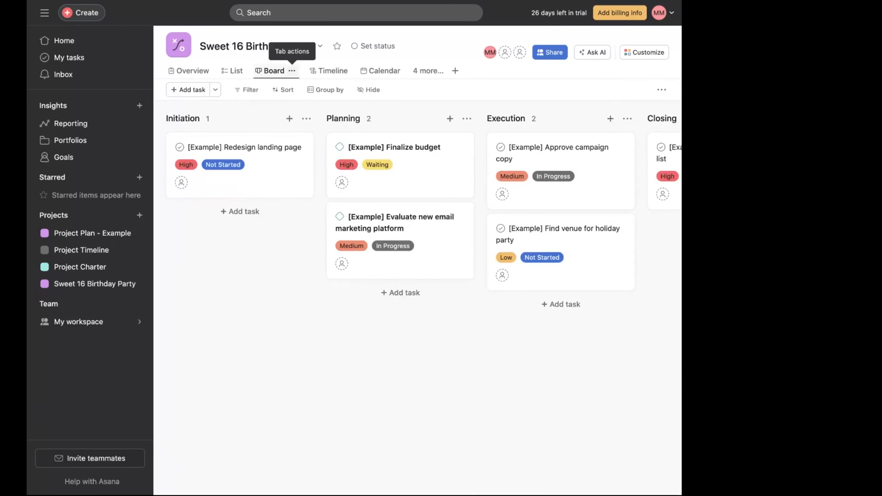
pyautogui.click(333, 69)
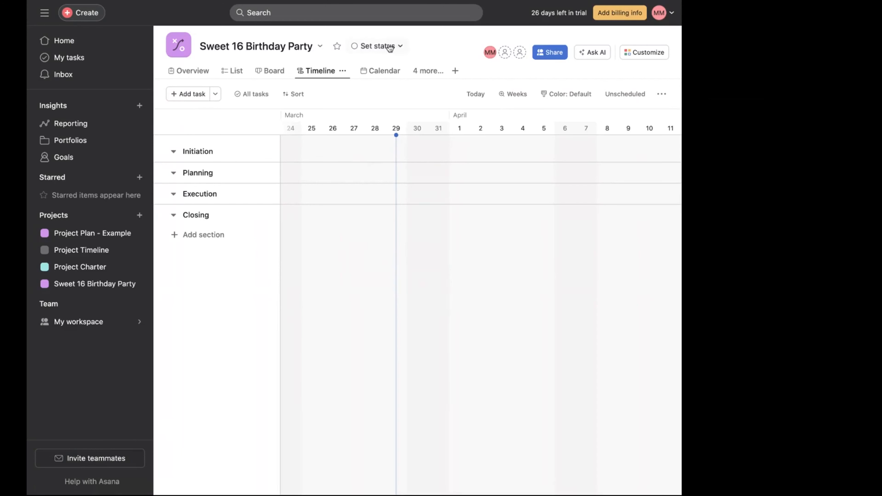
pyautogui.click(372, 72)
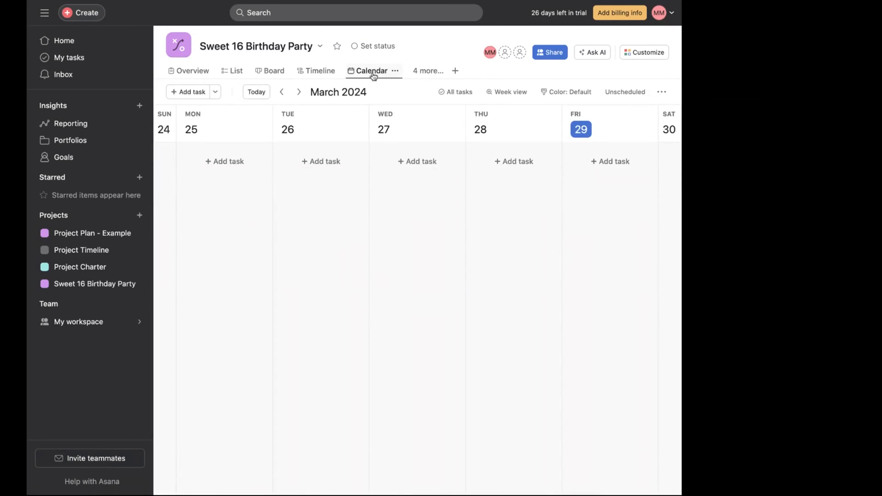
pyautogui.click(432, 69)
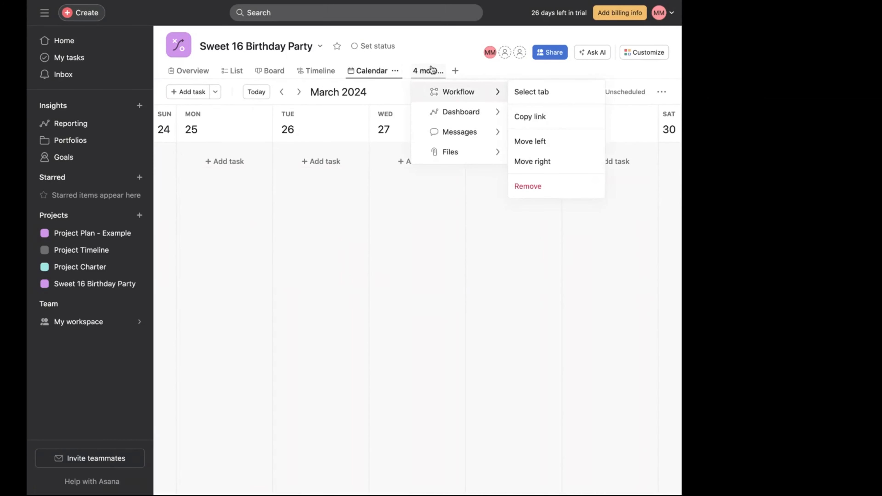
pyautogui.moveTo(451, 117)
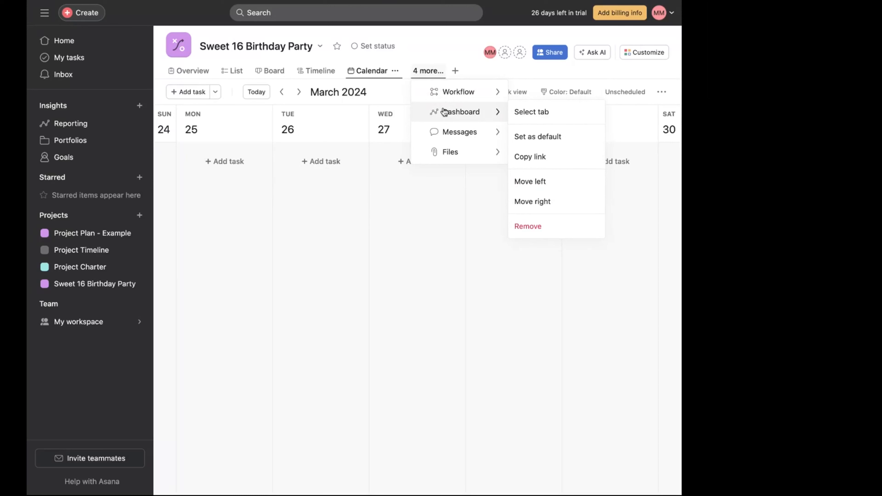
# - Switch to the Project Charter Template document in Google Docs and make a copy named Sweet 16th Birthday Project Charter
pyautogui.click(231, 76)
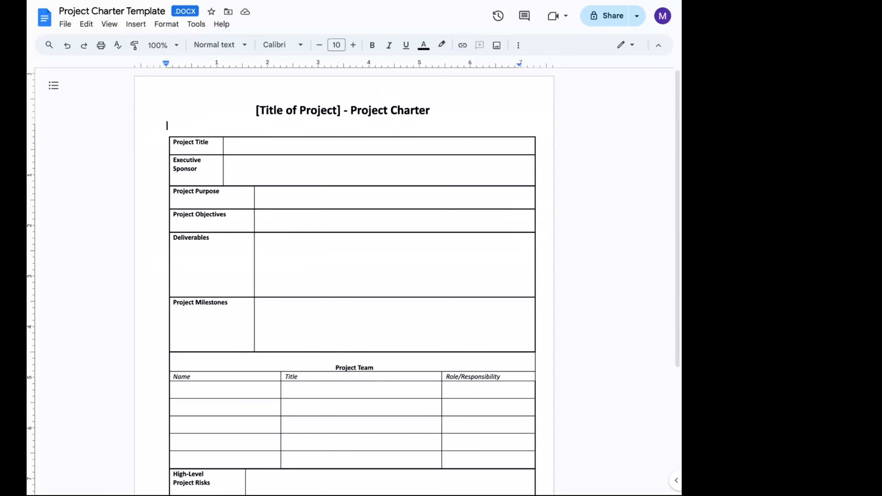
pyautogui.click(64, 23)
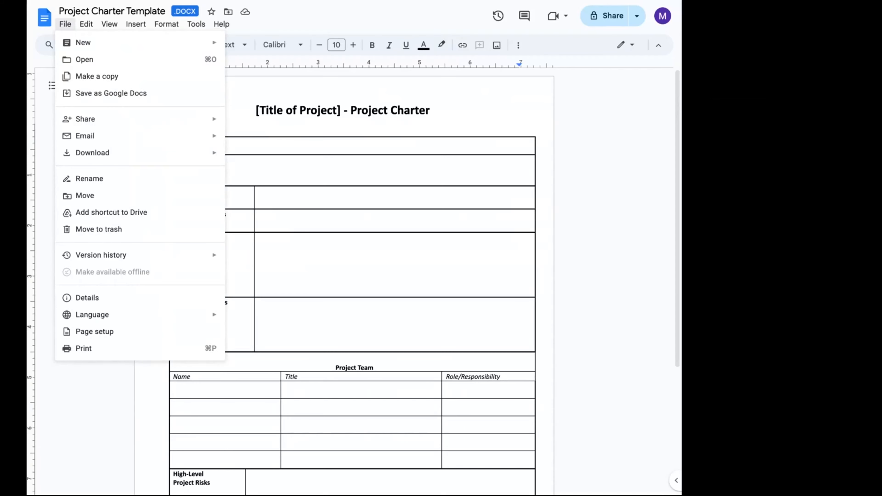
pyautogui.click(101, 83)
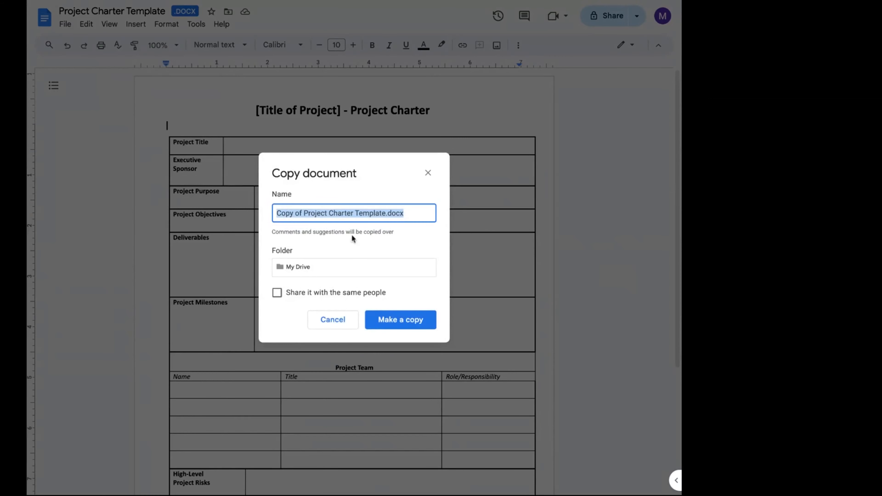
pyautogui.click(304, 214)
pyautogui.press('BackSpace')
pyautogui.press('BackSpace')
pyautogui.press('BackSpace')
pyautogui.press('BackSpace')
pyautogui.press('BackSpace')
pyautogui.press('BackSpace')
pyautogui.press('BackSpace')
pyautogui.press('BackSpace')
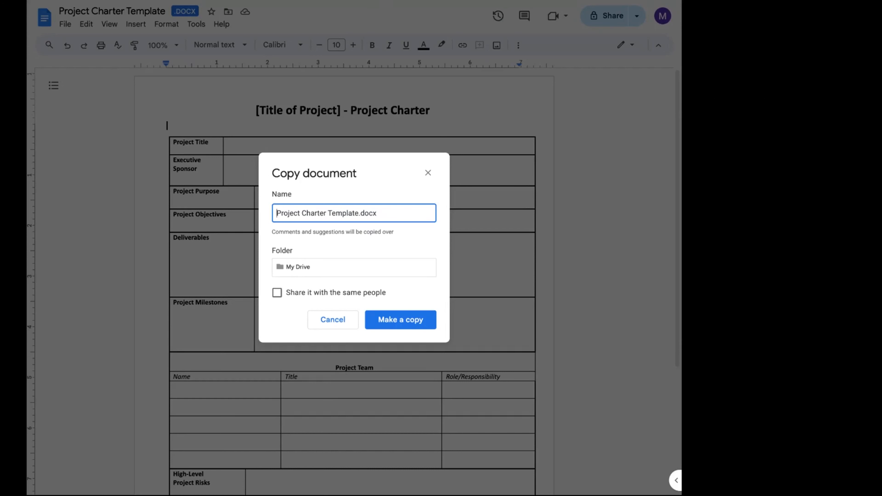
pyautogui.write('sWEE')
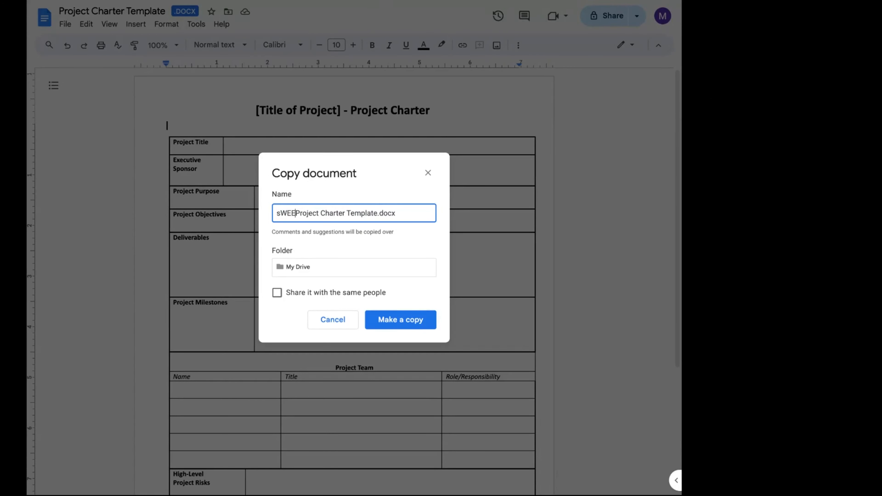
pyautogui.press('BackSpace')
pyautogui.press('BackSpace')
pyautogui.press('BackSpace')
pyautogui.press('BackSpace')
pyautogui.write('Sw')
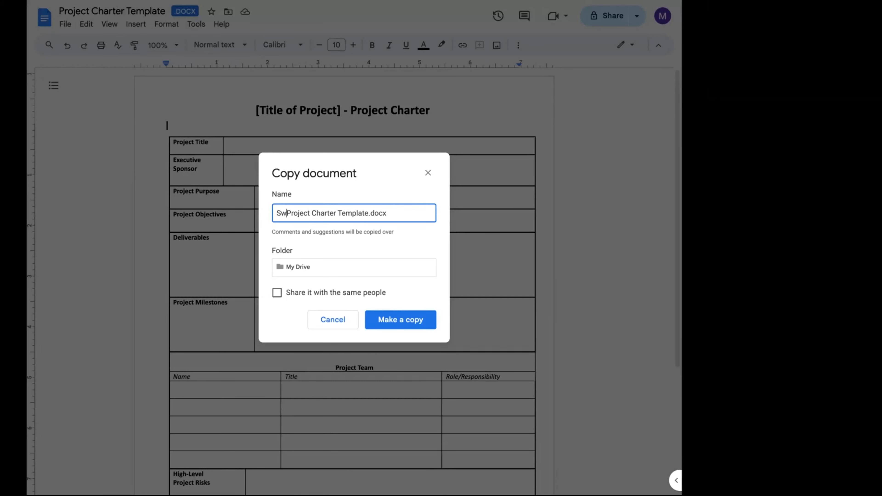
pyautogui.write('eet ')
pyautogui.write('16th Bir')
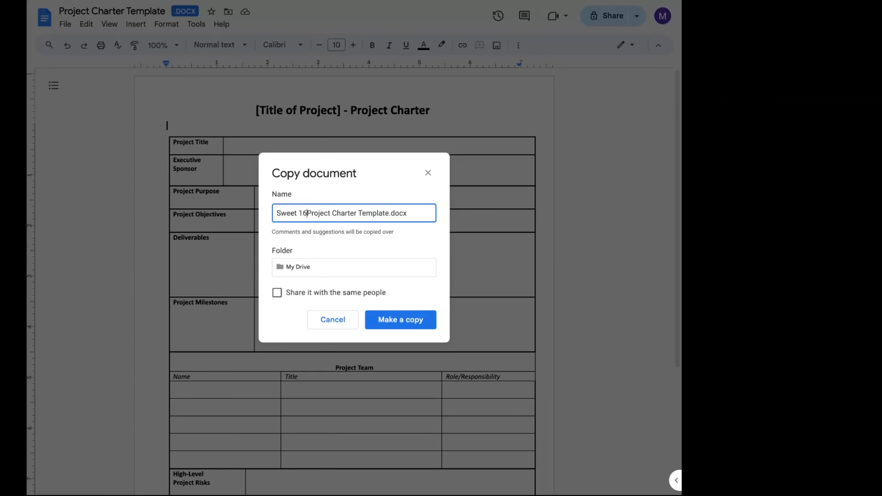
pyautogui.write('thday')
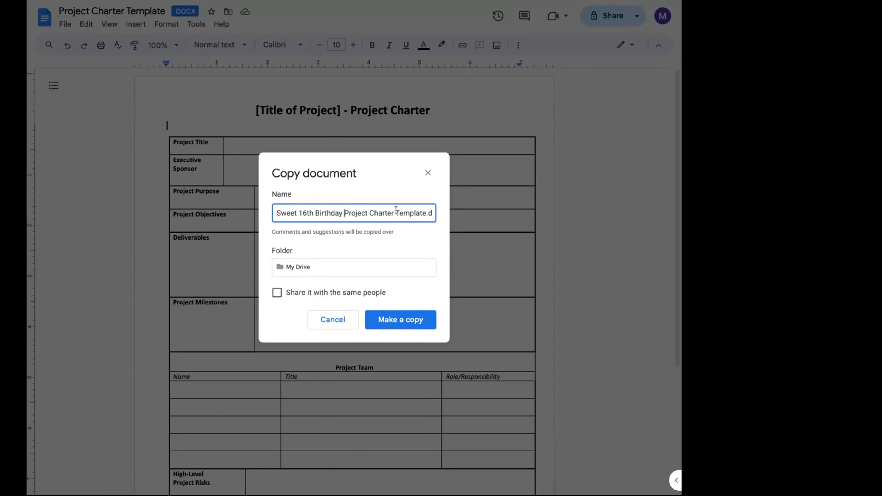
pyautogui.moveTo(384, 213); pyautogui.dragTo(528, 230)
pyautogui.press('BackSpace')
pyautogui.click(403, 321)
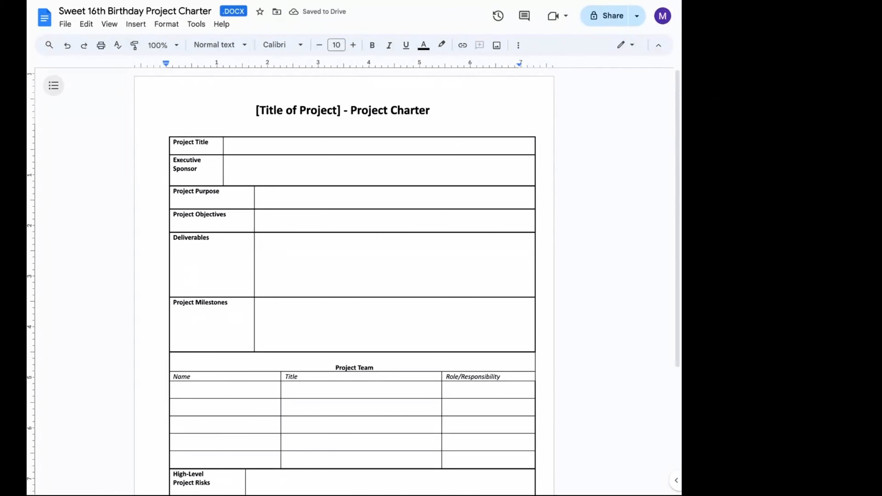
# - Replace the [Title of Project] placeholder in the header with Sweet 16 Birthday Party
pyautogui.doubleClick(334, 110)
pyautogui.tripleClick(335, 110)
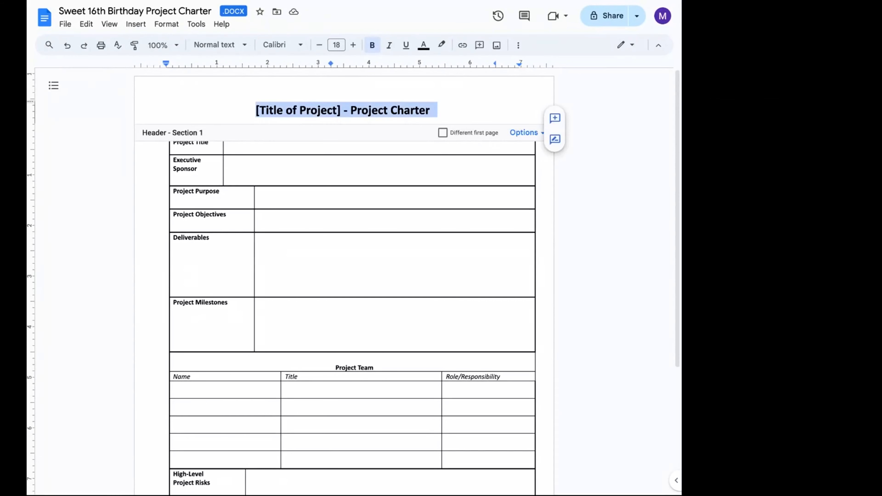
pyautogui.click(340, 110)
pyautogui.press('BackSpace')
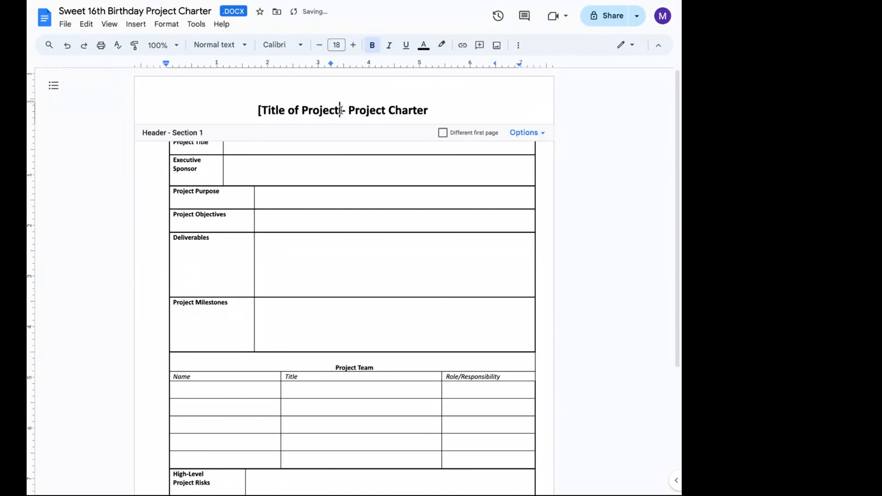
pyautogui.press('BackSpace')
pyautogui.press('BackSpace')
pyautogui.press('BackSpace')
pyautogui.press('BackSpace')
pyautogui.press('BackSpace')
pyautogui.press('BackSpace')
pyautogui.press('BackSpace')
pyautogui.press('BackSpace')
pyautogui.press('BackSpace')
pyautogui.press('BackSpace')
pyautogui.press('BackSpace')
pyautogui.press('BackSpace')
pyautogui.press('BackSpace')
pyautogui.press('BackSpace')
pyautogui.press('BackSpace')
pyautogui.press('BackSpace')
pyautogui.press('BackSpace')
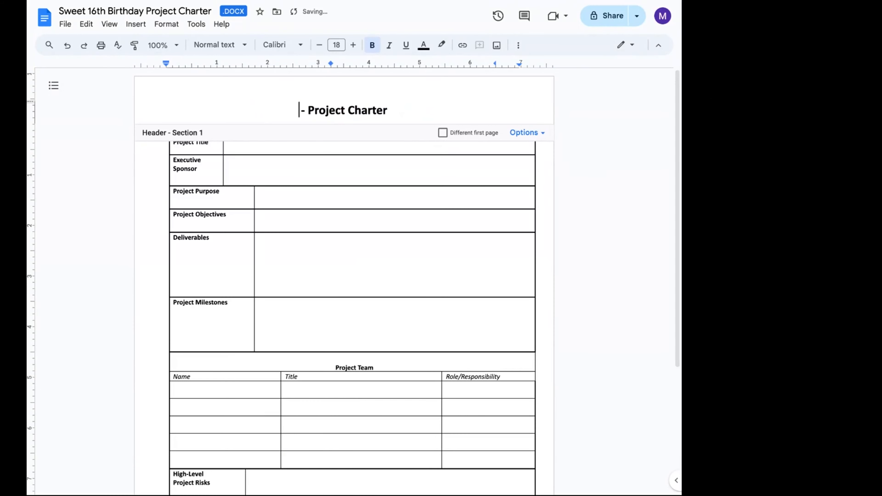
pyautogui.write('Sw ')
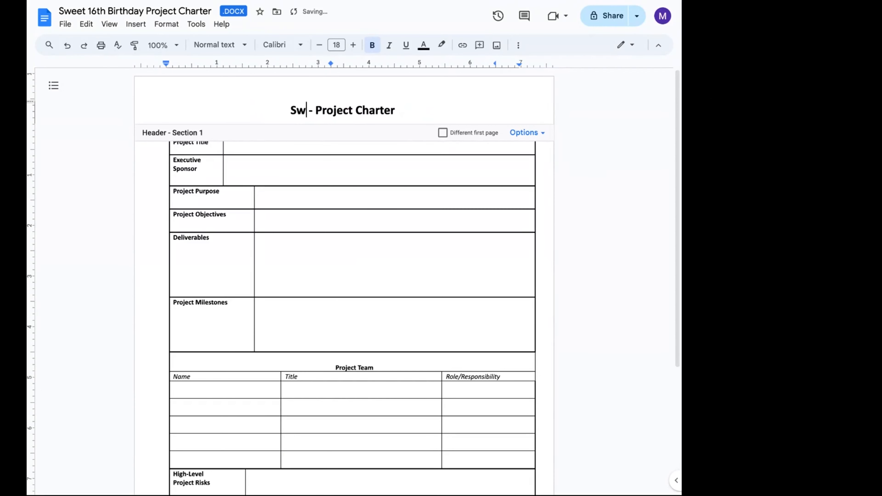
pyautogui.write('eet 16t')
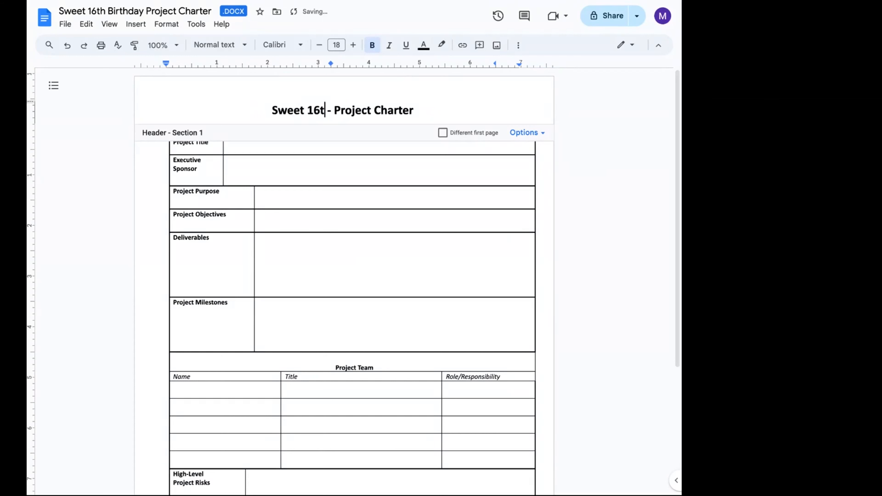
pyautogui.press('BackSpace')
pyautogui.write('Birth')
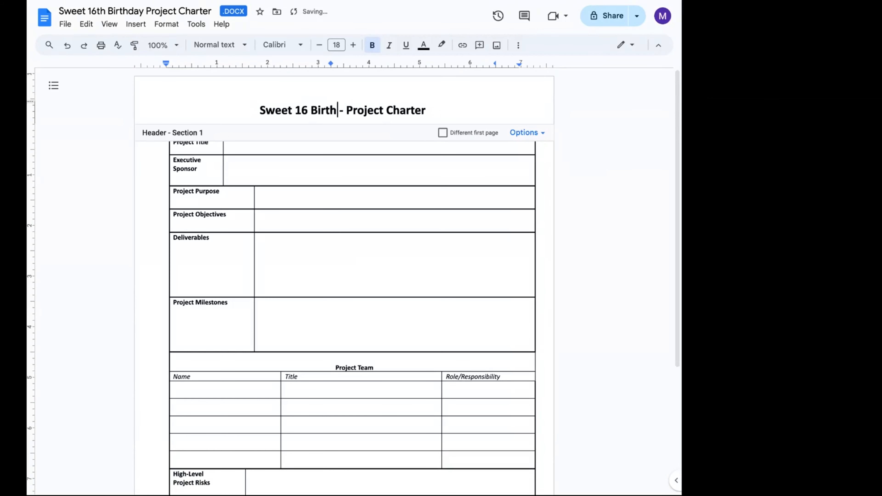
pyautogui.write('day Party')
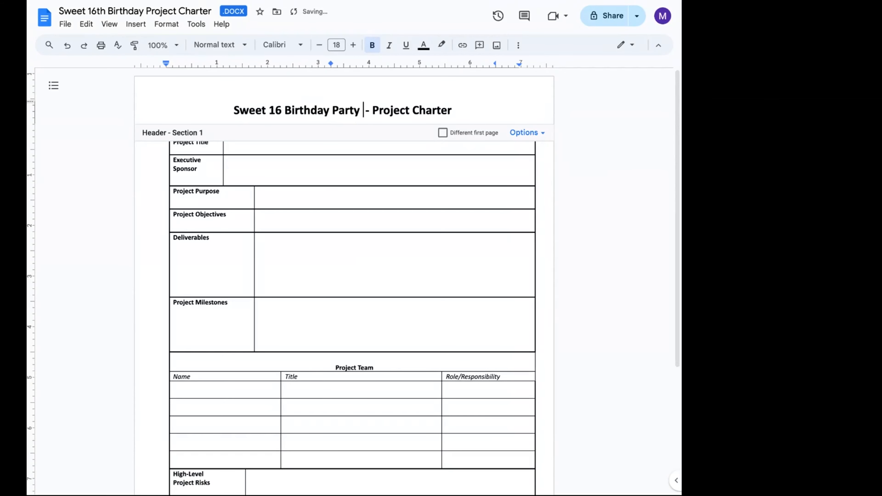
pyautogui.click(259, 274)
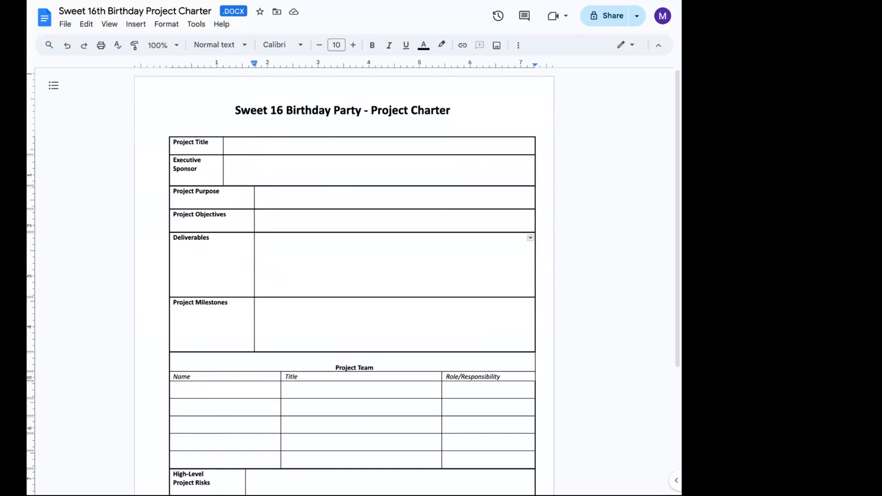
# - Enter Sweet 16 Birthday Party as the Project Title
pyautogui.click(225, 142)
pyautogui.write('AS')
pyautogui.press('BackSpace')
pyautogui.press('BackSpace')
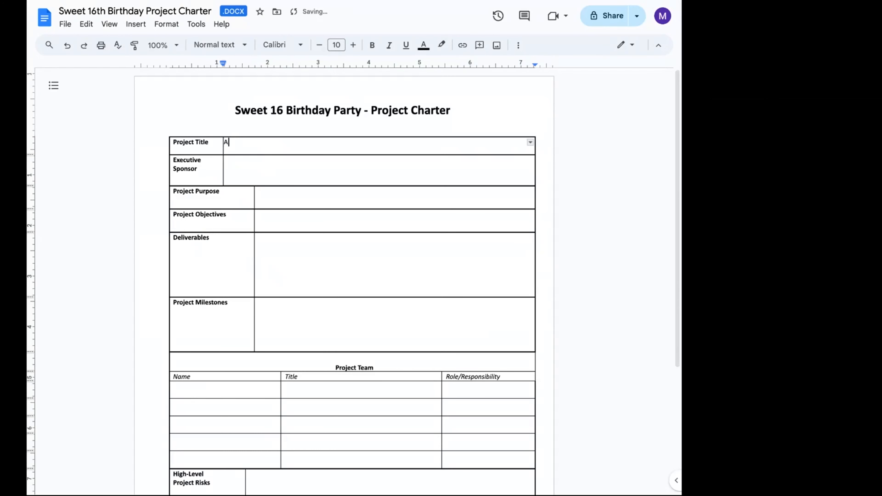
pyautogui.write('Sweet 16tBirthday Party')
# - Enter Parents of the Celebrant as the Executive Sponsor
pyautogui.doubleClick(232, 162)
pyautogui.click(232, 162)
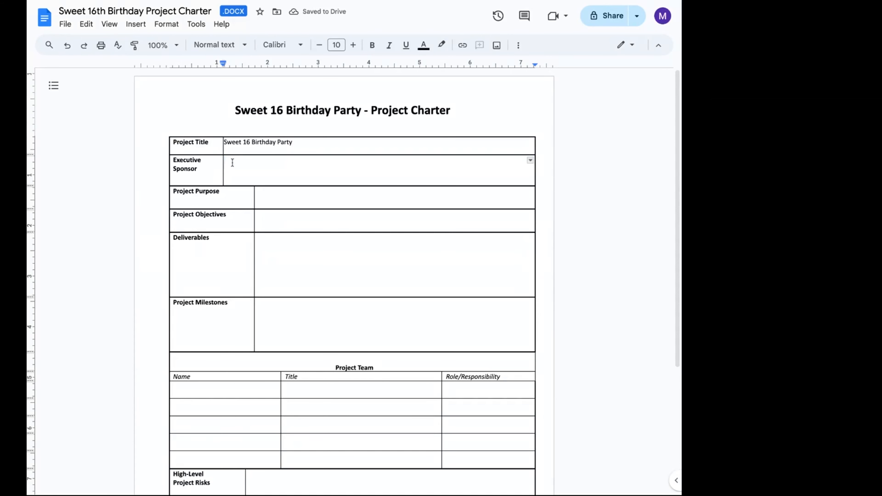
pyautogui.write('Parents of the Celebrant')
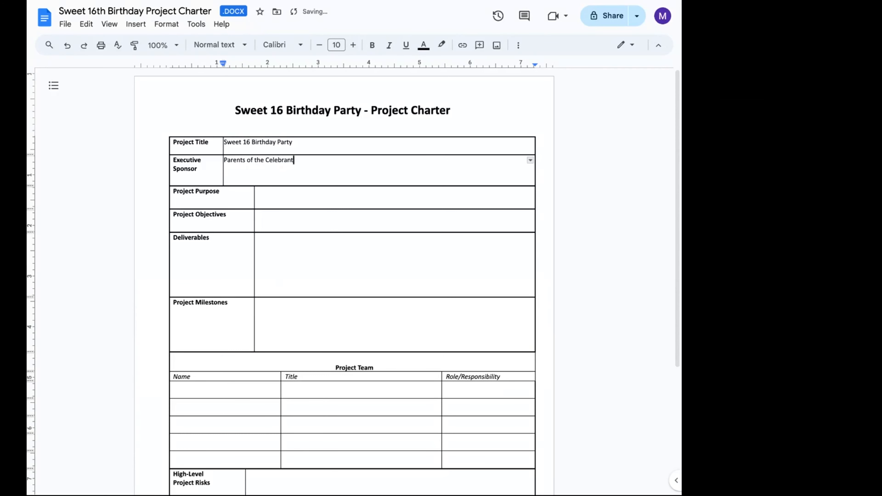
# - Enter To celebrate her 16th Birthday party as the Project Purpose
pyautogui.click(273, 201)
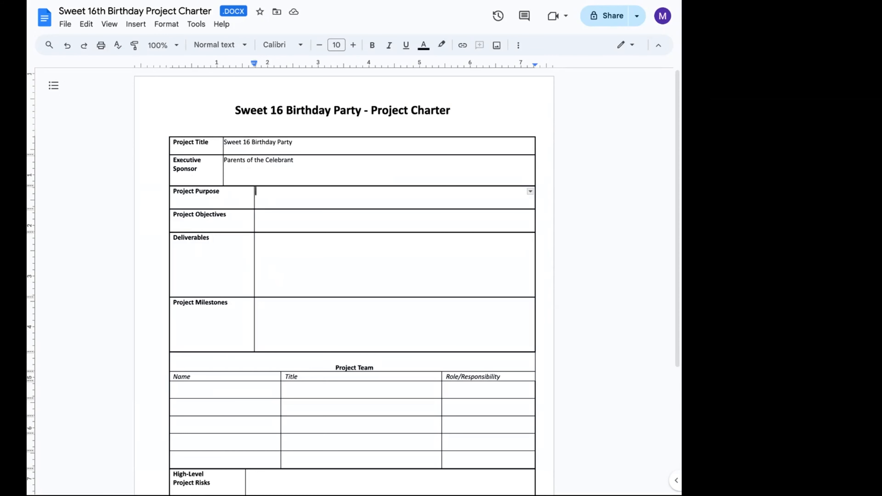
pyautogui.write('To celebrTE HER')
pyautogui.press('BackSpace')
pyautogui.press('BackSpace')
pyautogui.press('BackSpace')
pyautogui.press('BackSpace')
pyautogui.press('BackSpace')
pyautogui.press('BackSpace')
pyautogui.press('BackSpace')
pyautogui.press('BackSpace')
pyautogui.write('rt')
pyautogui.press('BackSpace')
pyautogui.write('ate her')
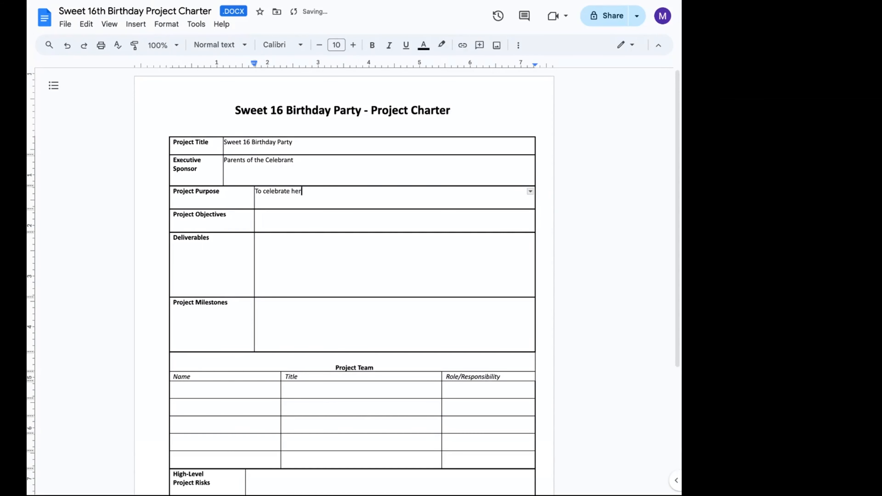
pyautogui.write(' 16th Birthday party')
# - Start a bulleted Project Objectives list with To create an unforgettable 16th birthday party for the celebrant and her friends
pyautogui.doubleClick(279, 220)
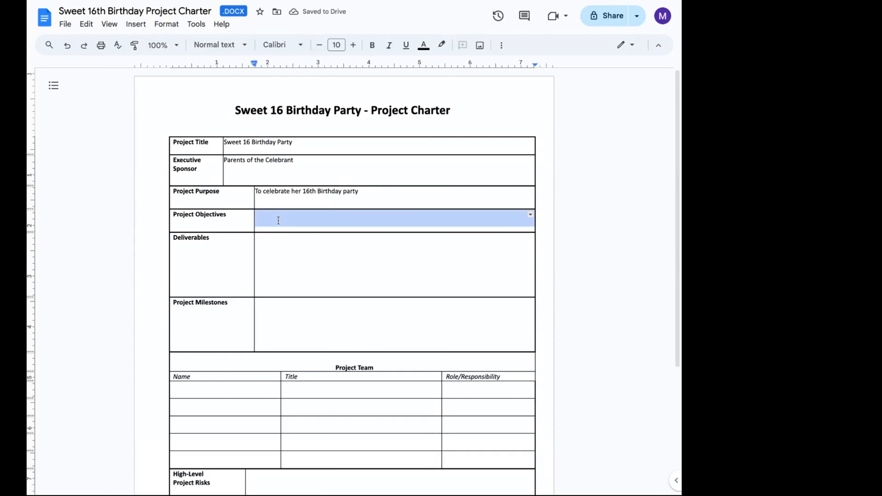
pyautogui.click(278, 221)
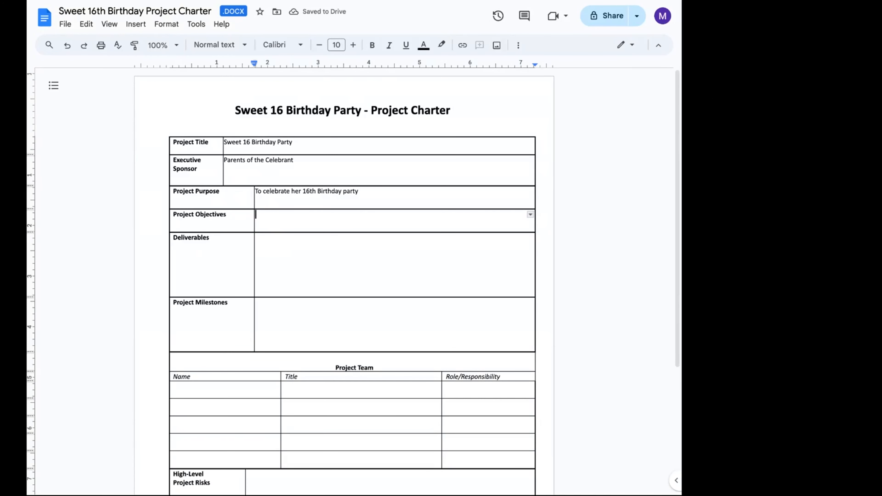
pyautogui.write('* ')
pyautogui.write('To creat')
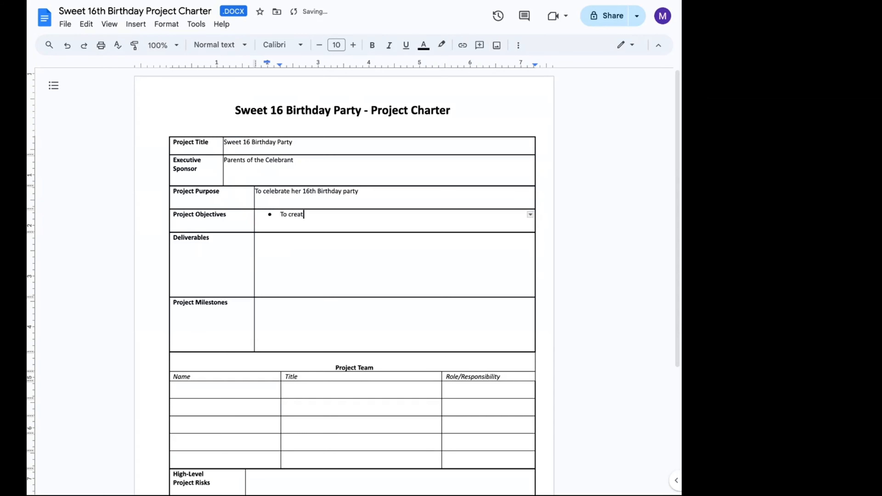
pyautogui.write('e an unforgettable 16th bir')
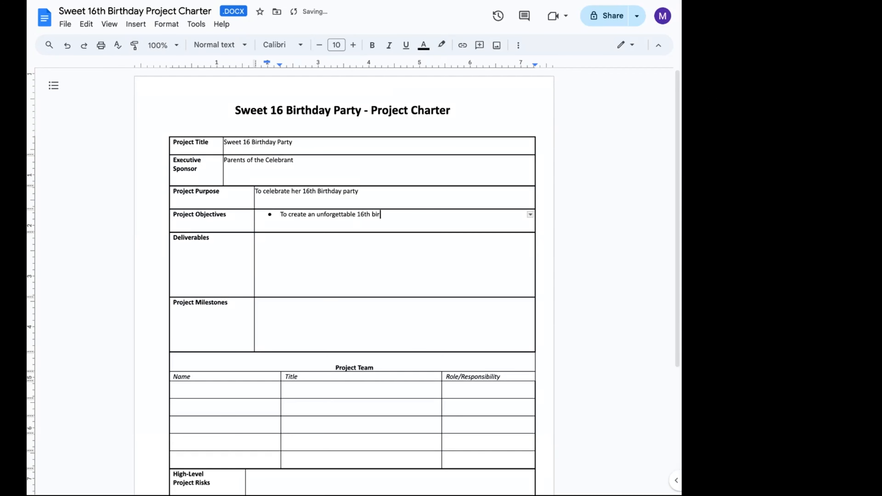
pyautogui.write('thday party for the ceebrat')
pyautogui.press('BackSpace')
pyautogui.write('nt and h')
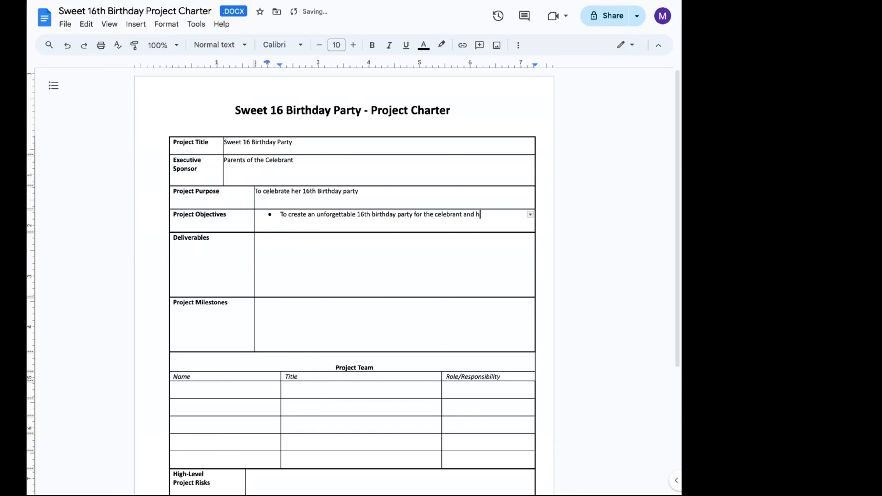
pyautogui.write('er friends')
pyautogui.press('Return')
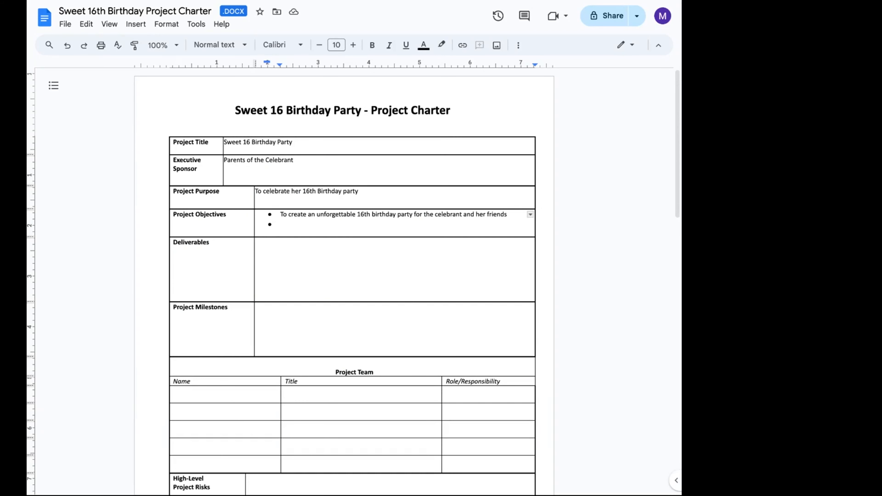
# - Add the objective To execute a safe and successful event within the budget and time
pyautogui.write('To execute a suc')
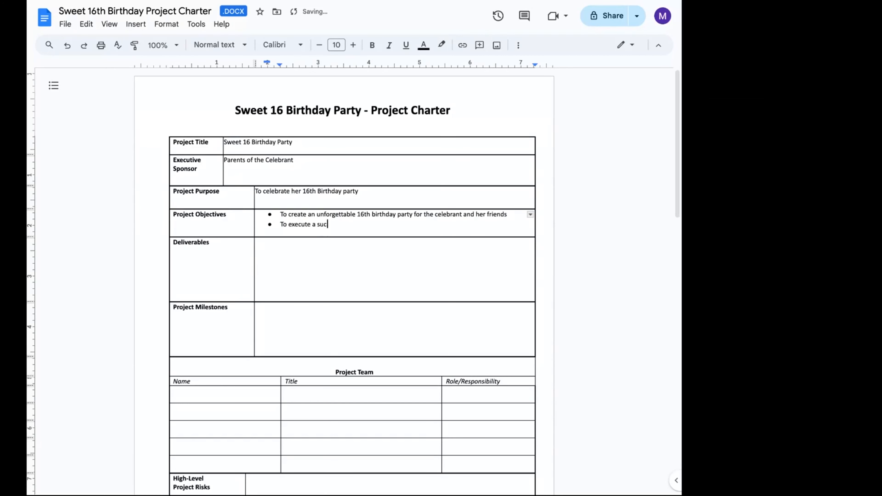
pyautogui.write('cessful event within the budg')
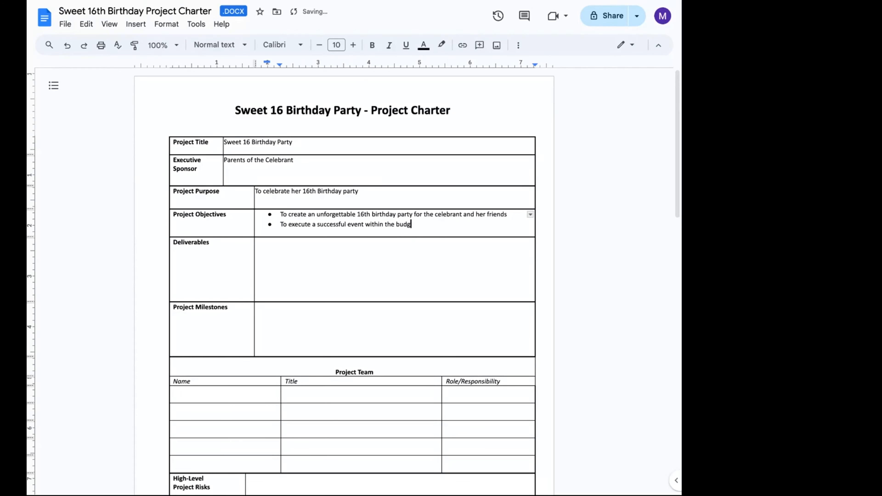
pyautogui.write('et and time')
pyautogui.press('Return')
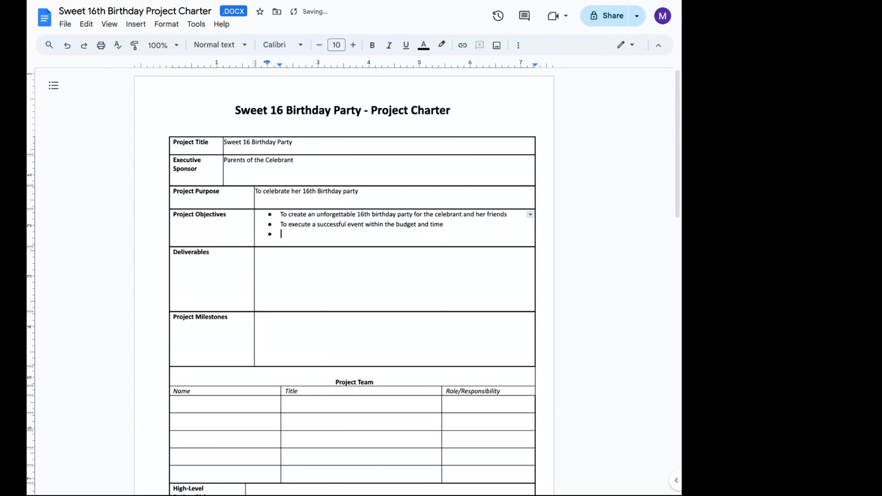
pyautogui.press('BackSpace')
pyautogui.press('BackSpace')
pyautogui.press('BackSpace')
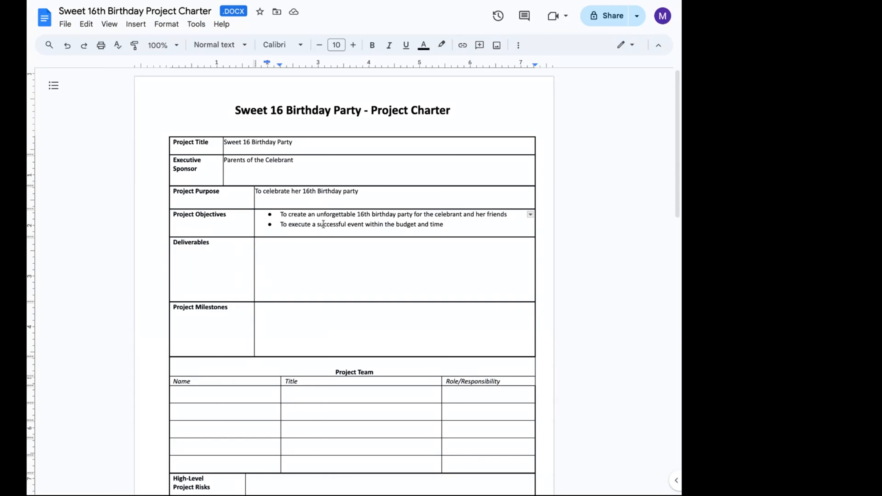
pyautogui.write('safe and')
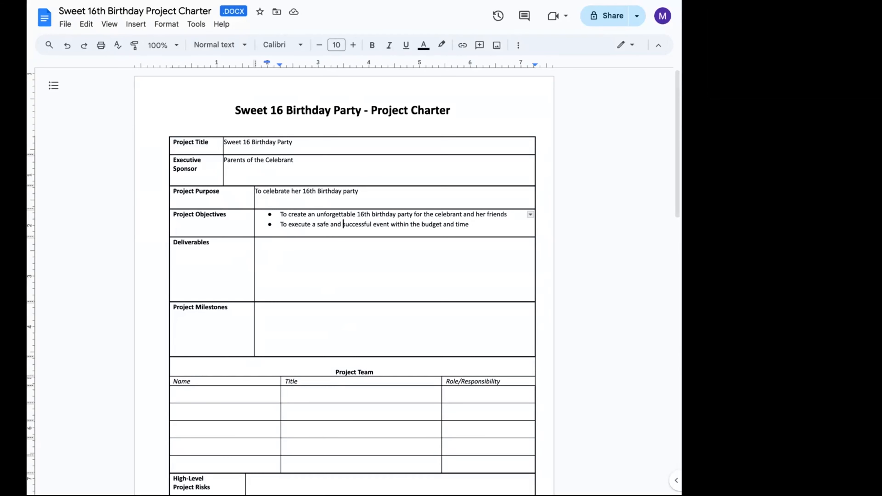
# - Start a bulleted Deliverables list with Garden venue with a flower and balloon themed decor
pyautogui.click(288, 251)
pyautogui.hotkey('ctrl', 'shift', '8')
pyautogui.write('Garden ')
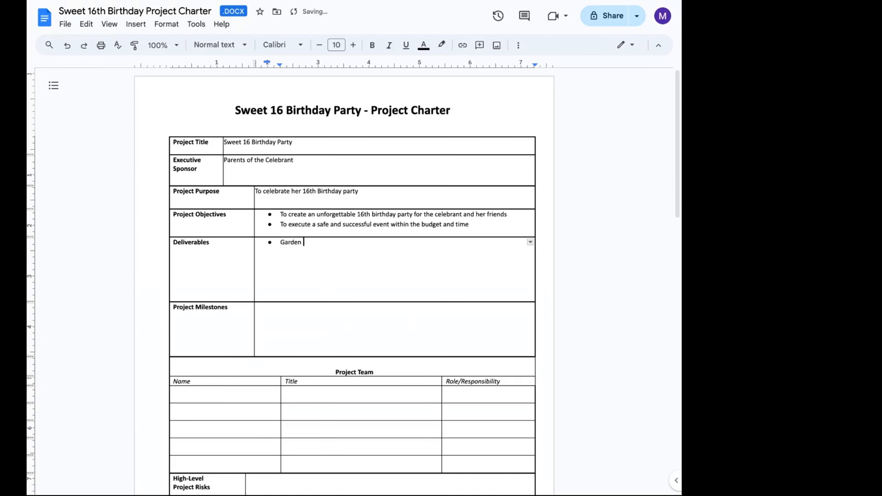
pyautogui.write('venue')
pyautogui.write('with flo')
pyautogui.press('BackSpace')
pyautogui.press('BackSpace')
pyautogui.press('BackSpace')
pyautogui.press('BackSpace')
pyautogui.press('BackSpace')
pyautogui.press('BackSpace')
pyautogui.press('BackSpace')
pyautogui.press('BackSpace')
pyautogui.write('well decorated with flowers')
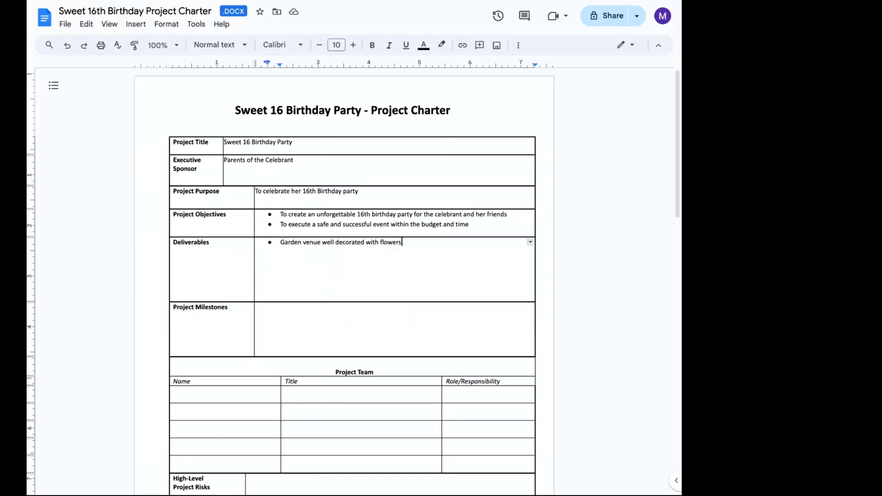
pyautogui.press('BackSpace')
pyautogui.press('BackSpace')
pyautogui.press('BackSpace')
pyautogui.press('BackSpace')
pyautogui.press('BackSpace')
pyautogui.press('BackSpace')
pyautogui.press('BackSpace')
pyautogui.press('BackSpace')
pyautogui.press('BackSpace')
pyautogui.press('BackSpace')
pyautogui.press('BackSpace')
pyautogui.press('BackSpace')
pyautogui.press('BackSpace')
pyautogui.press('BackSpace')
pyautogui.press('BackSpace')
pyautogui.press('BackSpace')
pyautogui.press('BackSpace')
pyautogui.press('BackSpace')
pyautogui.press('BackSpace')
pyautogui.press('BackSpace')
pyautogui.press('BackSpace')
pyautogui.press('BackSpace')
pyautogui.press('BackSpace')
pyautogui.press('BackSpace')
pyautogui.press('BackSpace')
pyautogui.press('BackSpace')
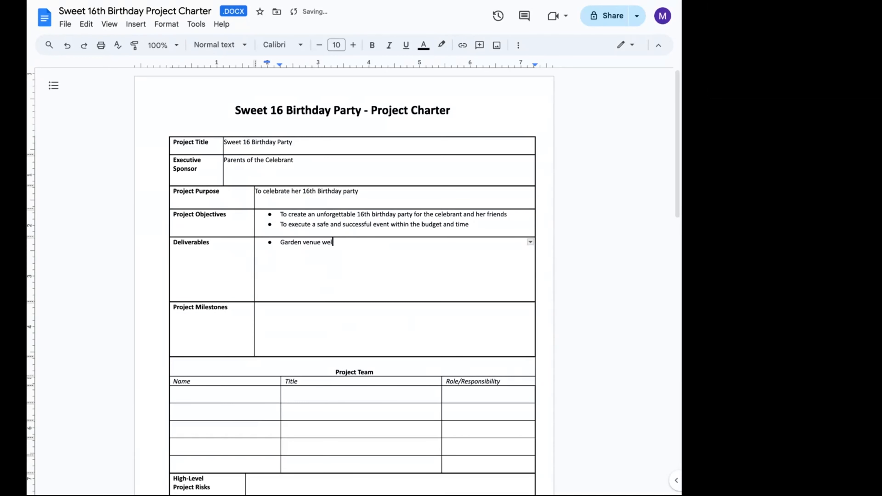
pyautogui.write('ith a fl')
pyautogui.press('BackSpace')
pyautogui.write('lower and balloon themed decor')
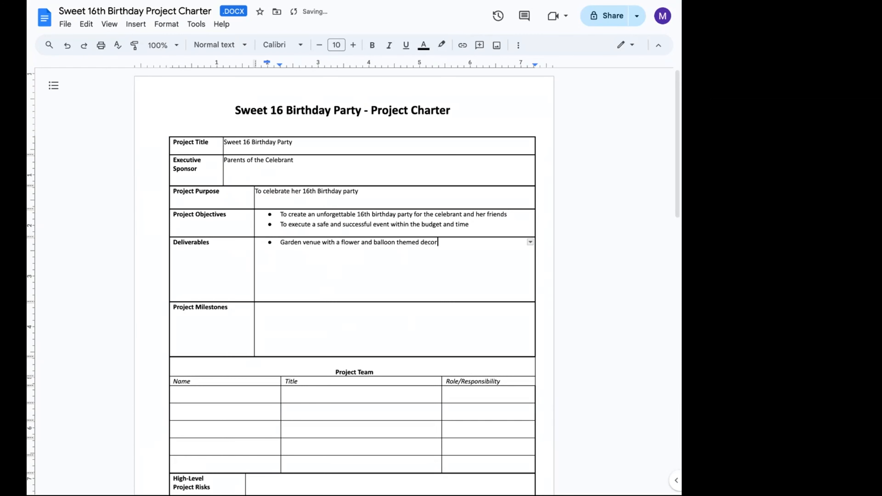
# - Add the deliverable Food trucks, ice cream trucks, photobooth, games and music
pyautogui.press('Return')
pyautogui.write('Food trucks, c')
pyautogui.press('BackSpace')
pyautogui.write('ice cream trucks, ')
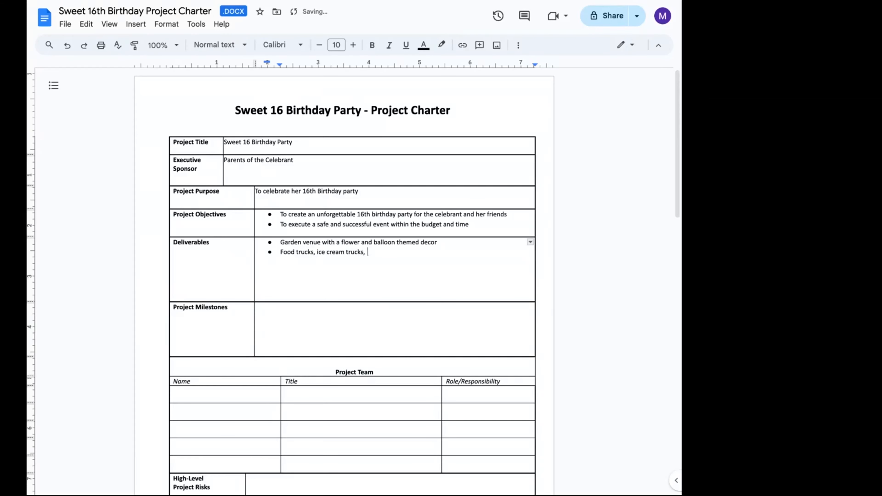
pyautogui.write('photobooth,')
pyautogui.write('games and music')
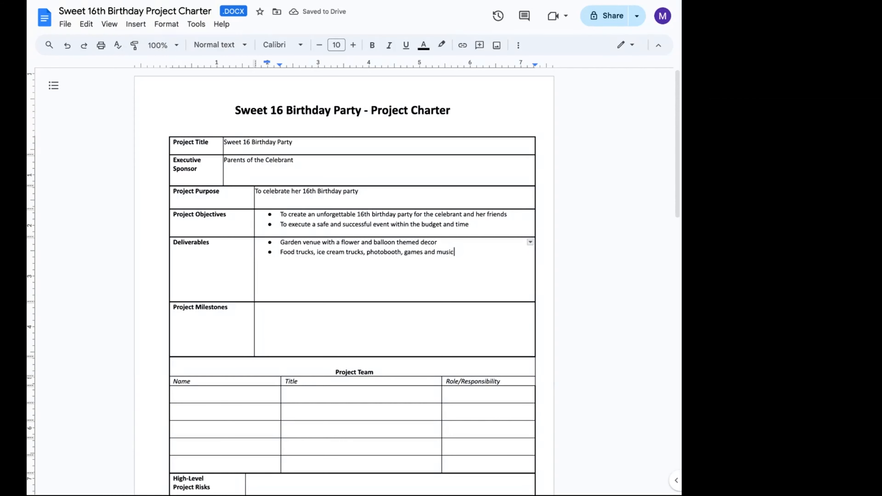
# - Add the deliverable Safety measures in place during the party
pyautogui.press('Return')
pyautogui.write('Safety m')
pyautogui.write('eaus')
pyautogui.press('BackSpace')
pyautogui.press('BackSpace')
pyautogui.write('sure')
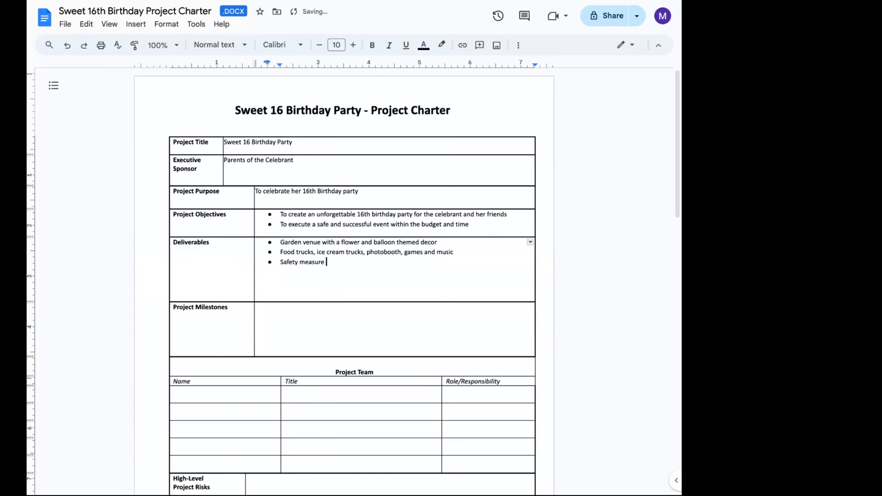
pyautogui.press('BackSpace')
pyautogui.write('s ')
pyautogui.write('during the pa')
pyautogui.press('BackSpace')
pyautogui.press('BackSpace')
pyautogui.press('BackSpace')
pyautogui.press('BackSpace')
pyautogui.press('BackSpace')
pyautogui.press('BackSpace')
pyautogui.press('BackSpace')
pyautogui.press('BackSpace')
pyautogui.press('BackSpace')
pyautogui.press('BackSpace')
pyautogui.press('BackSpace')
pyautogui.press('BackSpace')
pyautogui.press('BackSpace')
pyautogui.write('in place during the party')
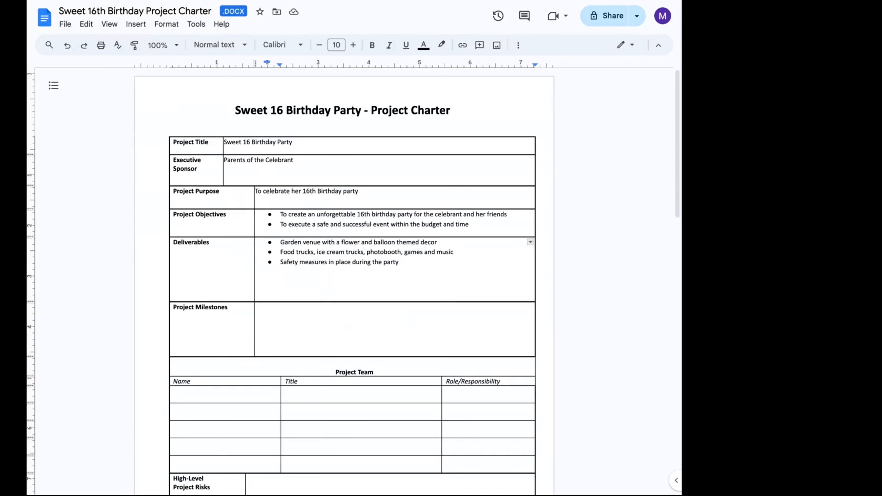
# - Add the deliverable Invitations to be sent out electronically and for the RSVPs to be tracked
pyautogui.press('Return')
pyautogui.write('Invitations to be sent out e')
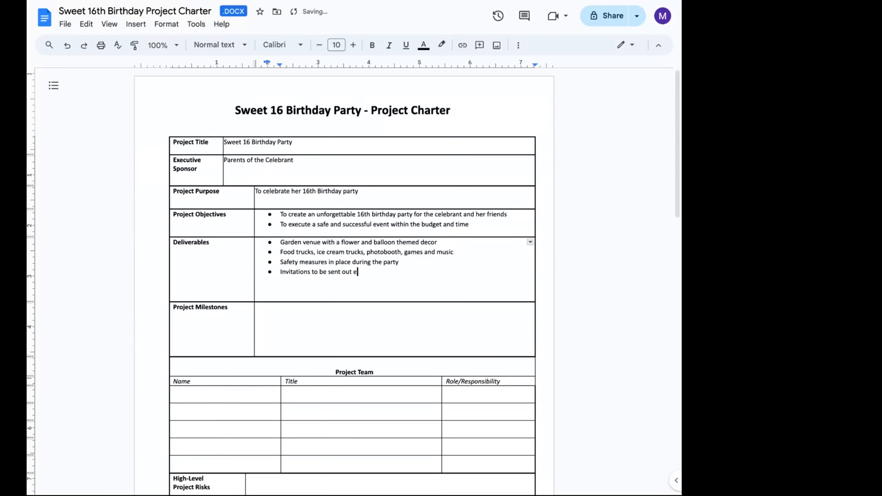
pyautogui.write('lectronically and for the RSVPs to be tracked')
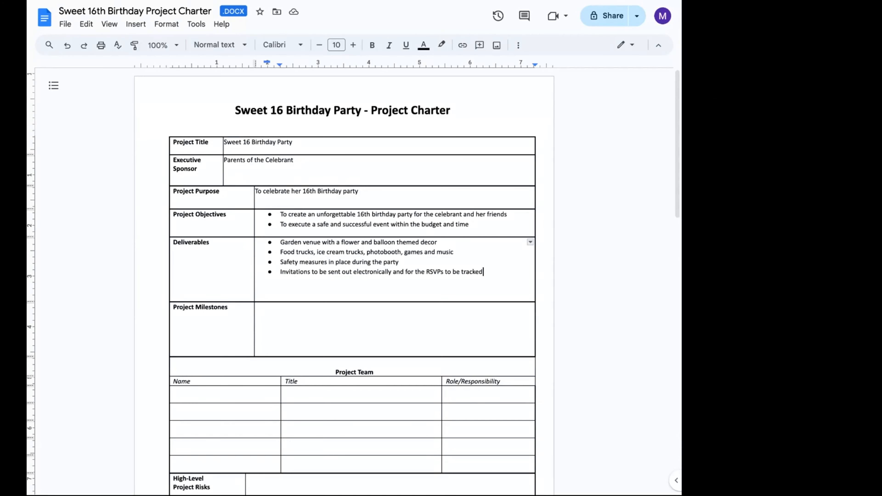
# - Add the deliverable Clear and transparent financial tracking
pyautogui.press('Return')
pyautogui.write('Clear and transpare')
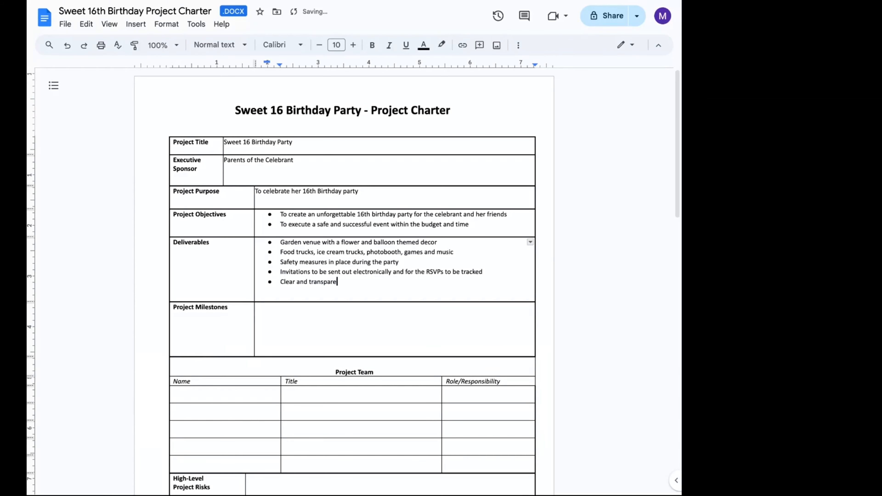
pyautogui.write('nt financial tracking')
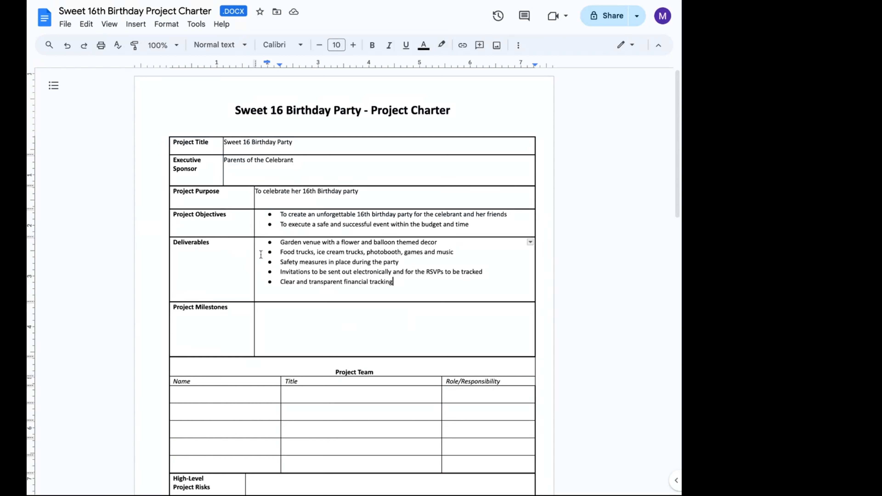
# - Start a bulleted Project Milestones list with Book an event stylist for decorations
pyautogui.tripleClick(275, 319)
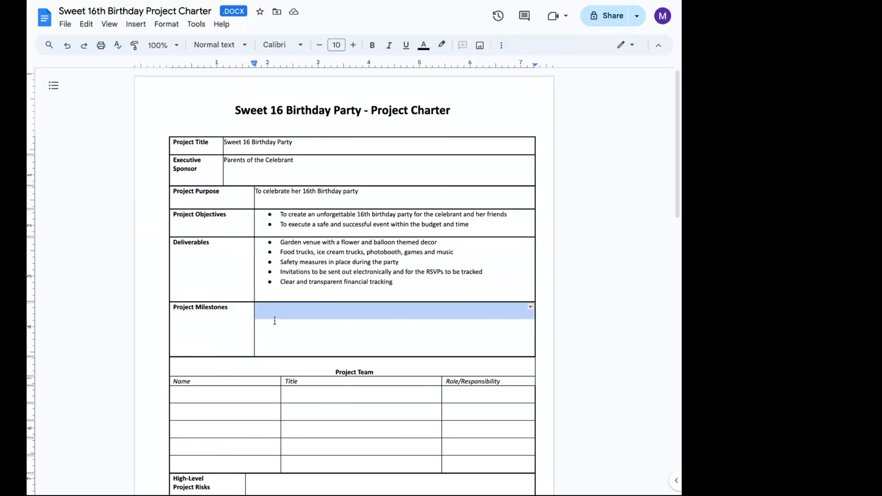
pyautogui.click(268, 301)
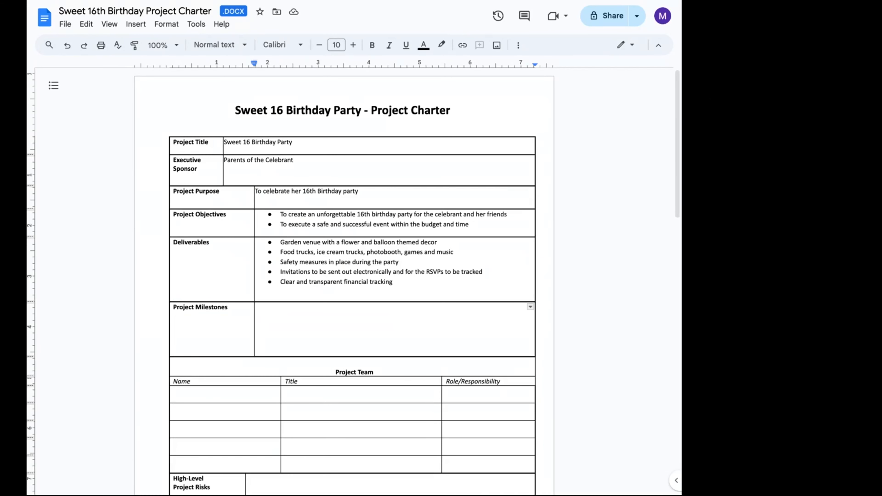
pyautogui.scroll(-3, 353, 281)
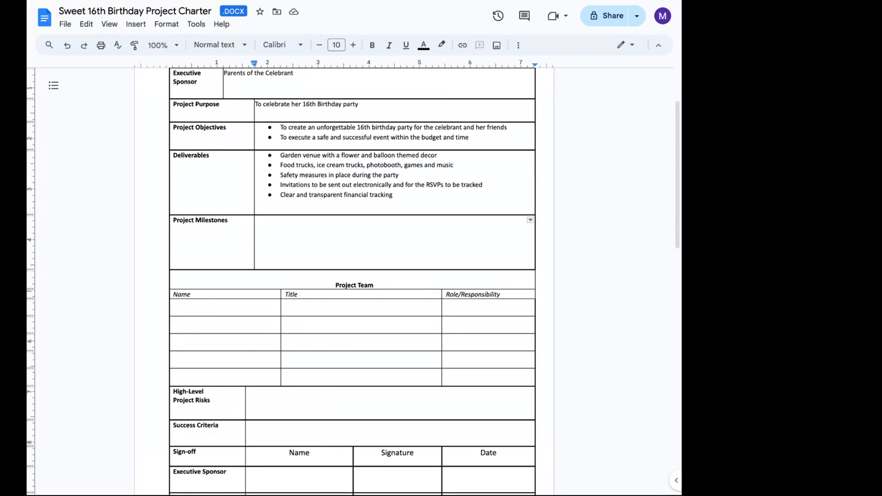
pyautogui.write('*')
pyautogui.write(' Book ')
pyautogui.write('a')
pyautogui.press('BackSpace')
pyautogui.write('n event')
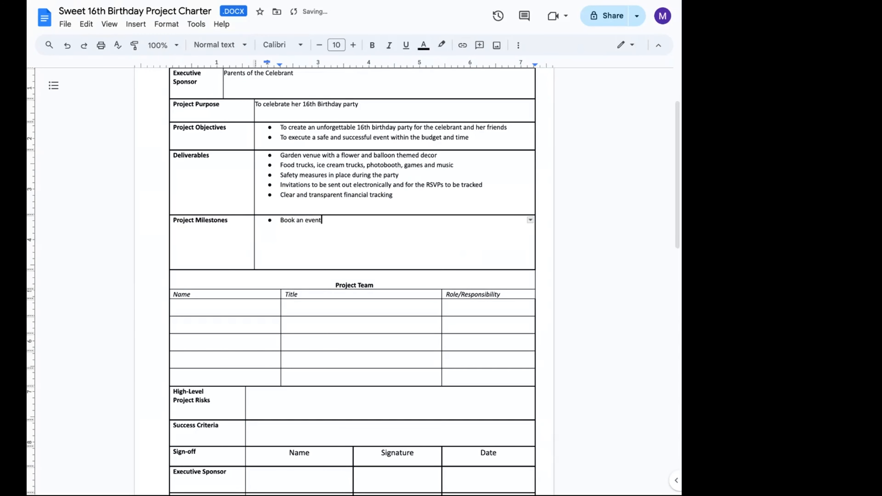
pyautogui.write(' stylist for decor')
pyautogui.write('ations')
pyautogui.write("'")
pyautogui.press('BackSpace')
pyautogui.press('Return')
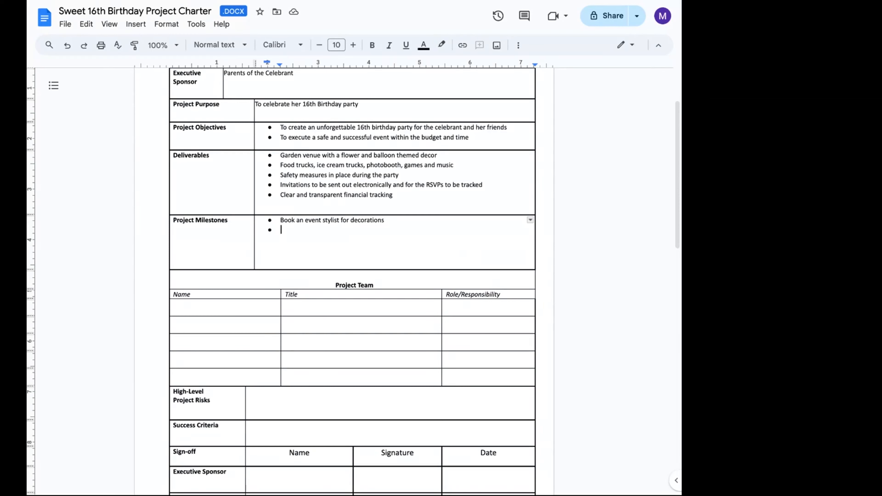
# - Add the milestone Book food, ice cream trucks, photoboth and music
pyautogui.write('Book food, ice')
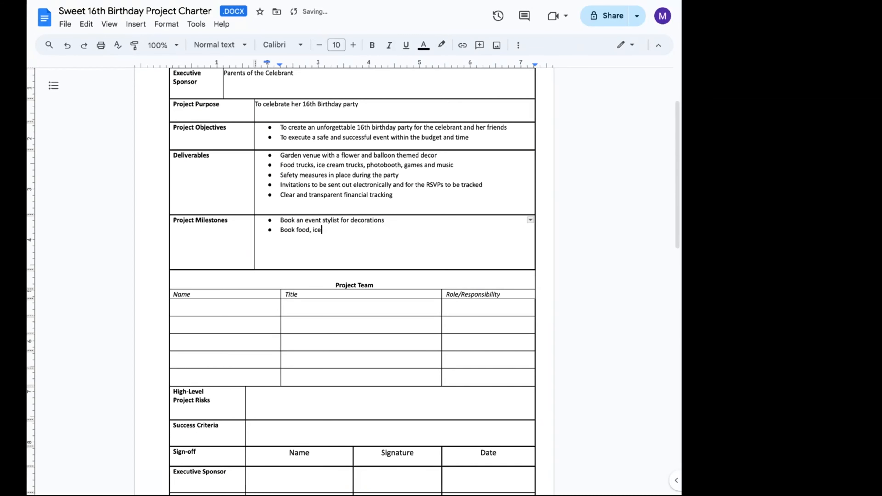
pyautogui.write(' cream trucks, photoboth and m')
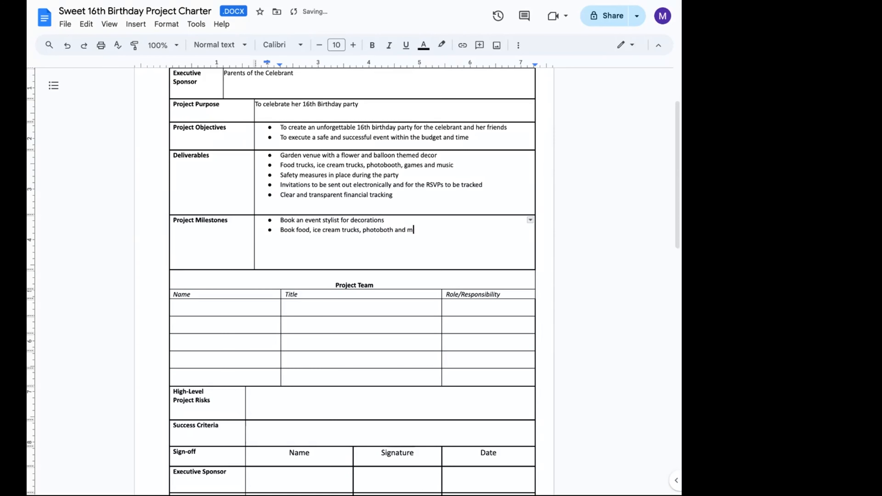
pyautogui.write('usic')
pyautogui.press('Return')
# - Add the milestone Invitations sent out and RSVPs tracked
pyautogui.write('Invitations sent out and RSV')
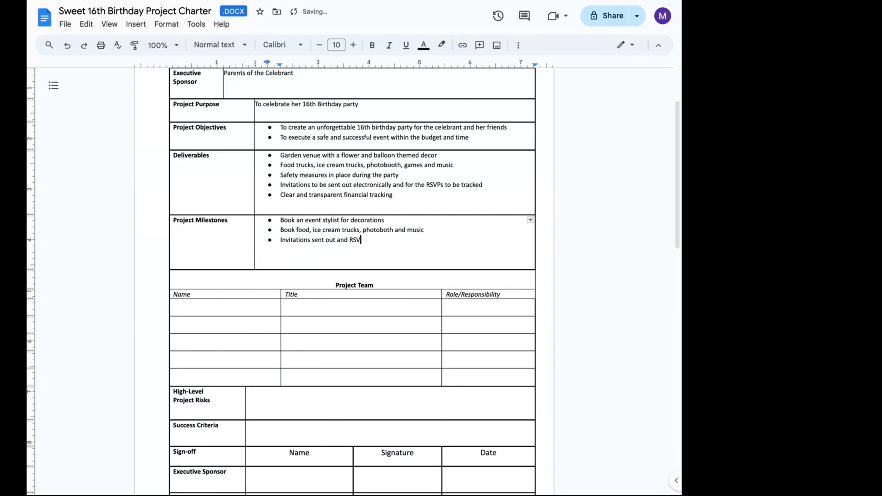
pyautogui.write('Ps tracked')
pyautogui.press('Return')
# - Add the milestone Event setup and the logistics confirmed
pyautogui.write('Event setup and the logistic')
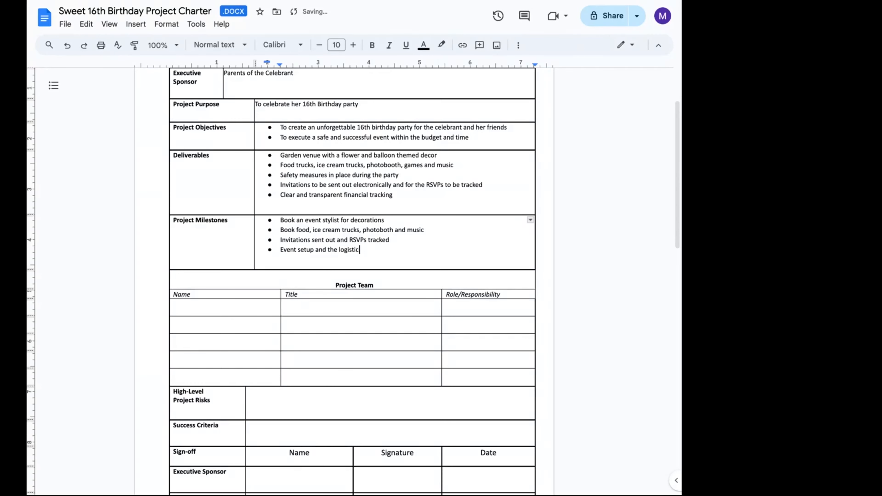
pyautogui.write('s confirmed')
pyautogui.press('Return')
# - Add the final milestone Event day
pyautogui.write('E')
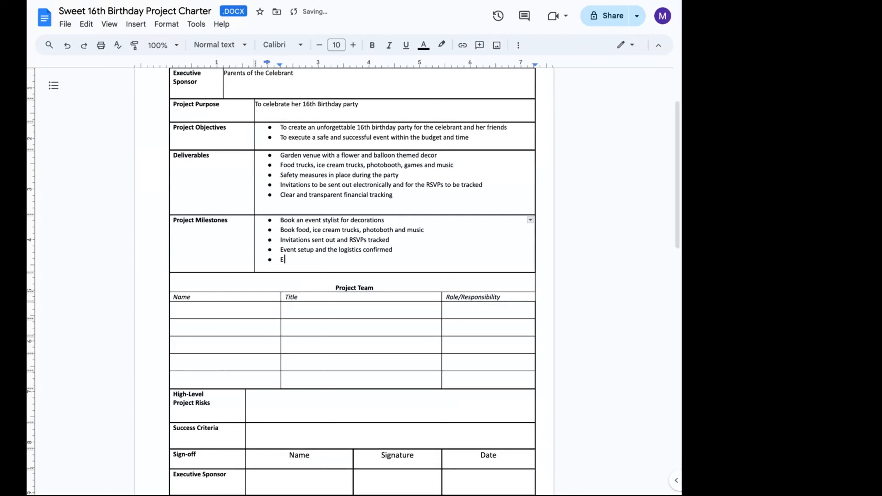
pyautogui.write('ven')
pyautogui.write('t ')
pyautogui.write('date')
pyautogui.press('BackSpace')
pyautogui.press('BackSpace')
pyautogui.write('y')
# - Fill the first Project Team row with a team member's name and the title project manager
pyautogui.click(229, 315)
pyautogui.write('Mairian M')
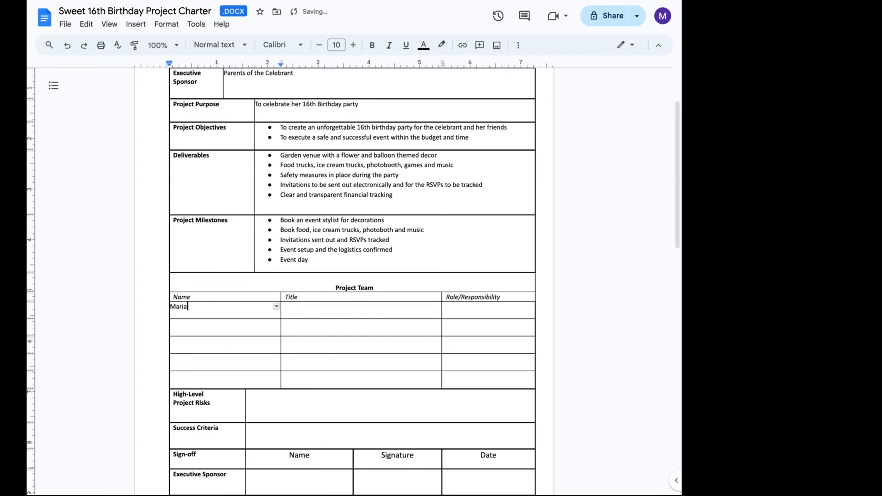
pyautogui.press('Tab')
pyautogui.write('project manager')
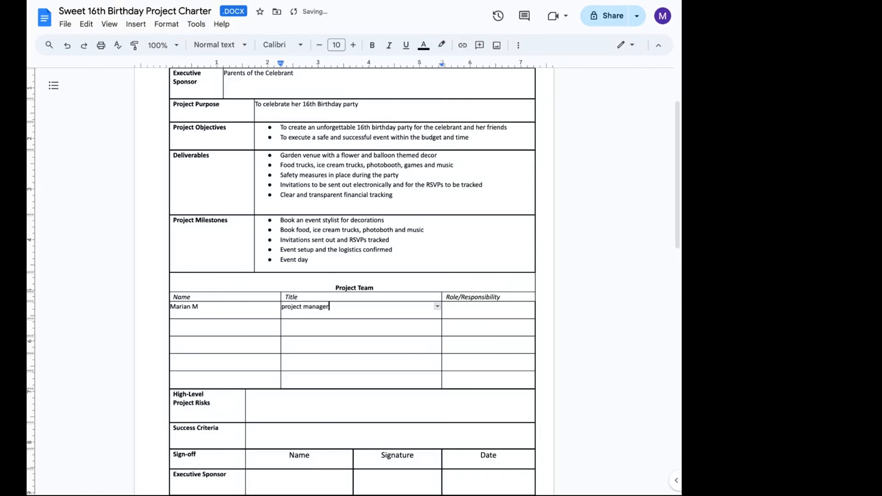
# - Enter coordinate all party logistics as the project manager's role and responsibility
pyautogui.press('Tab')
pyautogui.write('coordinate all party')
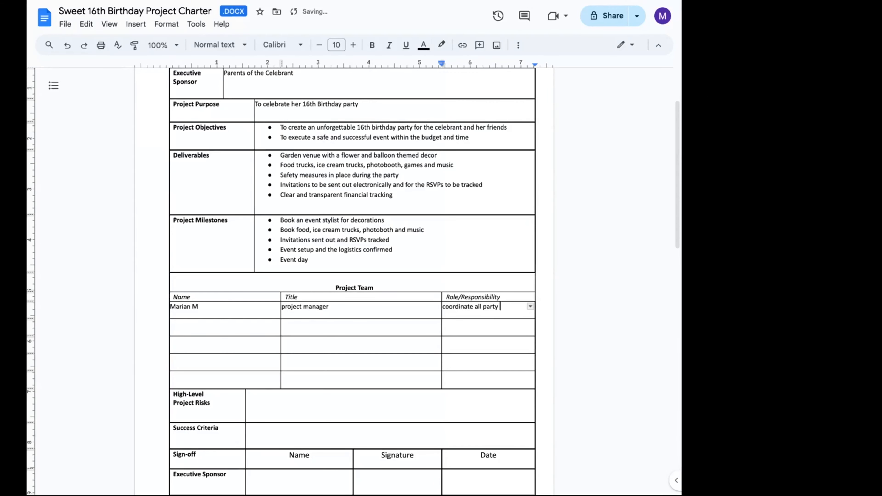
pyautogui.write(' logistics')
# - Enter Vendors as the name in the second Project Team row
pyautogui.click(202, 330)
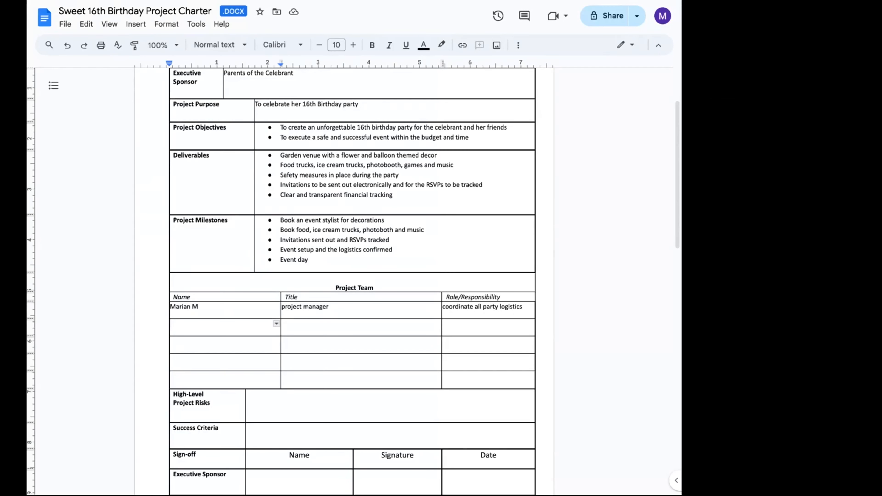
pyautogui.write('Vendors')
# - Set the vendors' title to Smart Matter experts (SMEs)
pyautogui.click(332, 328)
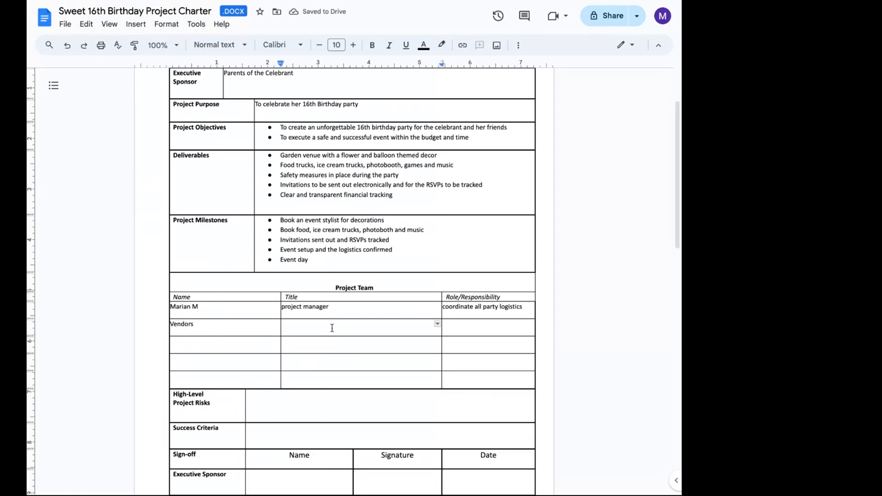
pyautogui.write('Smart Matter experst')
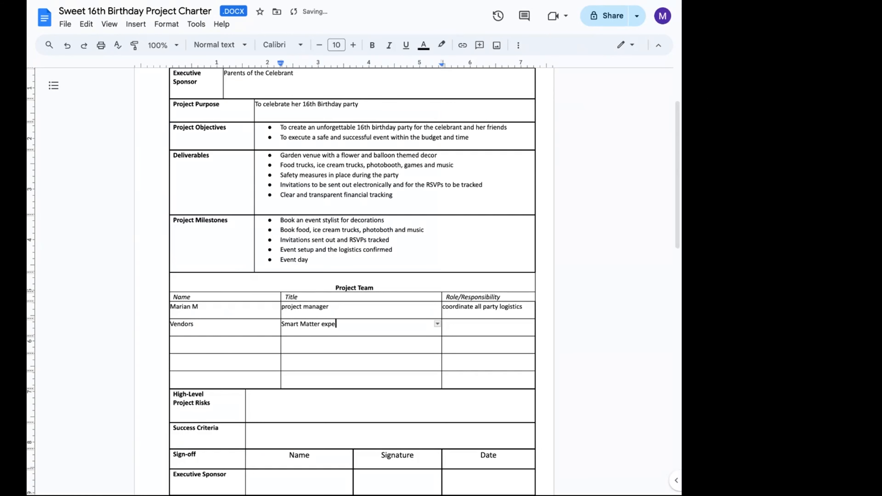
pyautogui.press('BackSpace')
pyautogui.press('BackSpace')
pyautogui.write('ts (SMEs)')
# - Set the vendors' role to Deliver all their allocated tasks
pyautogui.click(443, 323)
pyautogui.write('Deliver ')
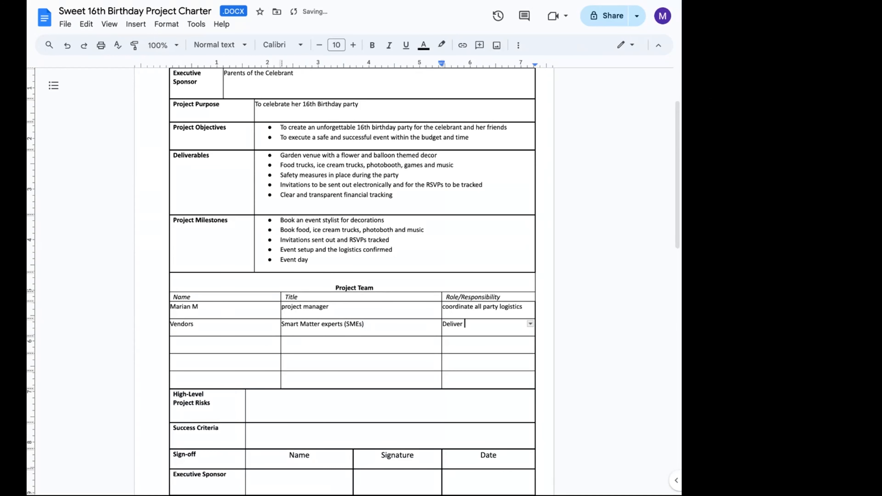
pyautogui.write('a')
pyautogui.write(';')
pyautogui.write('ll t')
pyautogui.write('heir')
pyautogui.press('BackSpace')
pyautogui.press('BackSpace')
pyautogui.write('r allocated')
pyautogui.write('task')
# - Append (decor, food, photo, music, ice cream) to the Vendors name
pyautogui.click(188, 349)
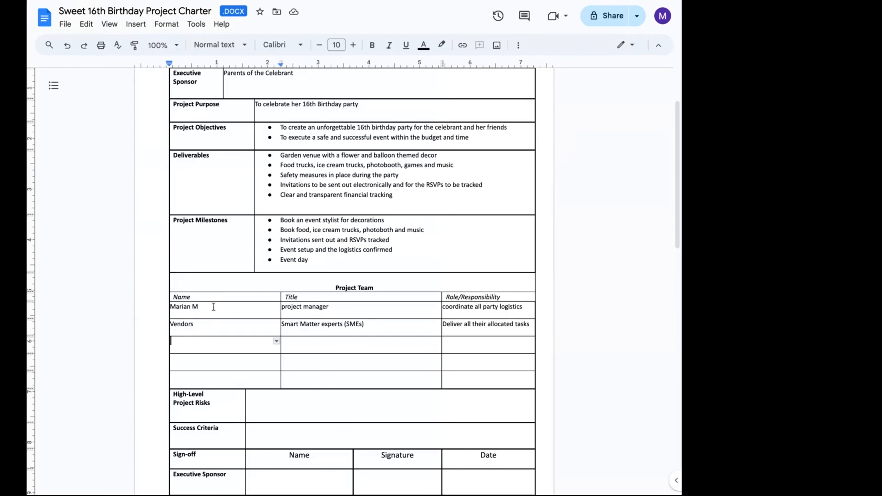
pyautogui.click(210, 323)
pyautogui.write('(deco')
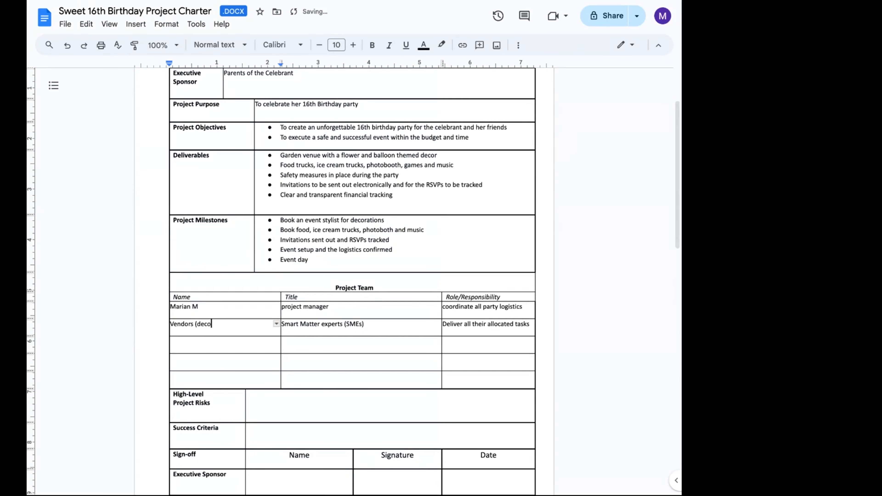
pyautogui.write('r, food, photo, music, ice cream')
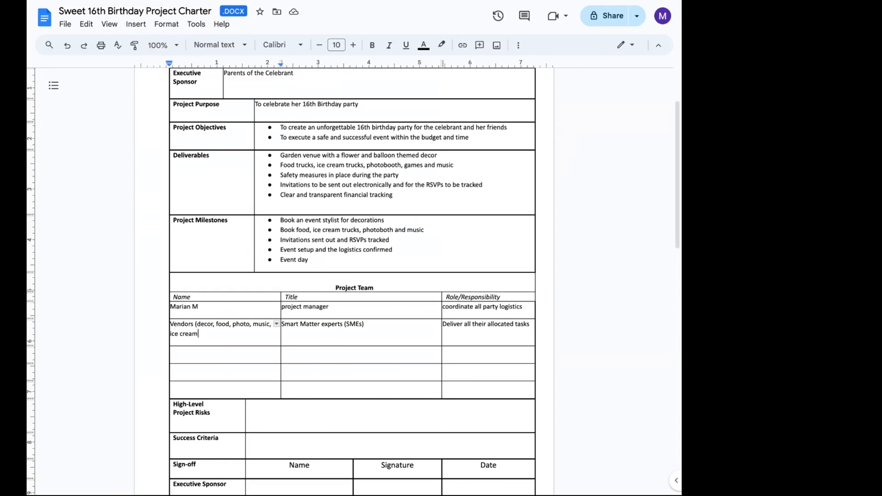
pyautogui.write(')')
# - Add Cake to the start of the second deliverable and to the end of the vendors list
pyautogui.click(279, 162)
pyautogui.write('Cake,')
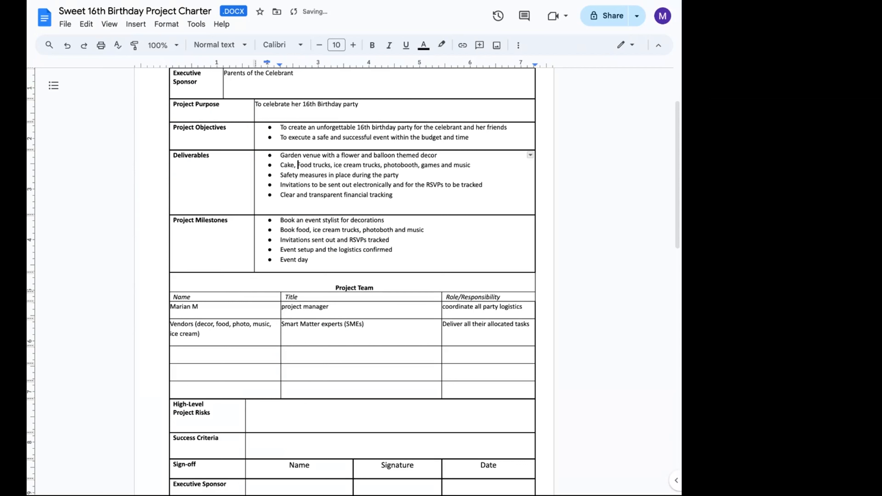
pyautogui.click(198, 333)
pyautogui.write(', Cake')
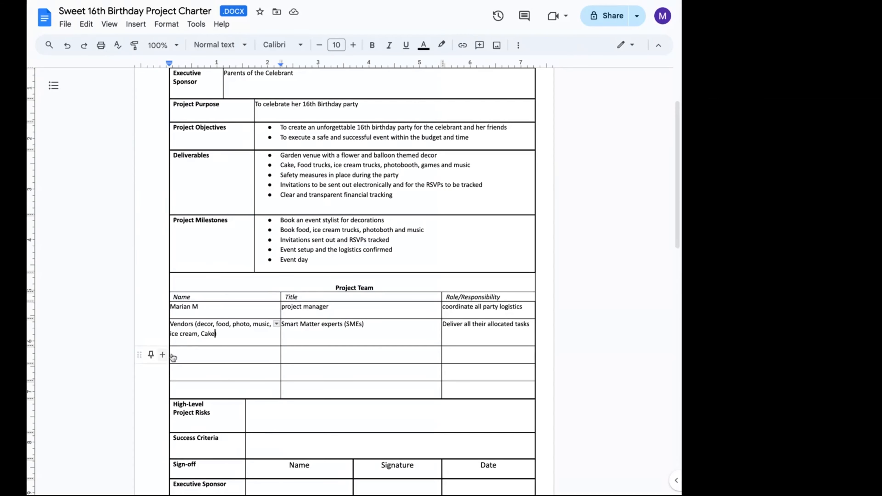
# - Enter a team member's name in the third Project Team row
pyautogui.click(189, 354)
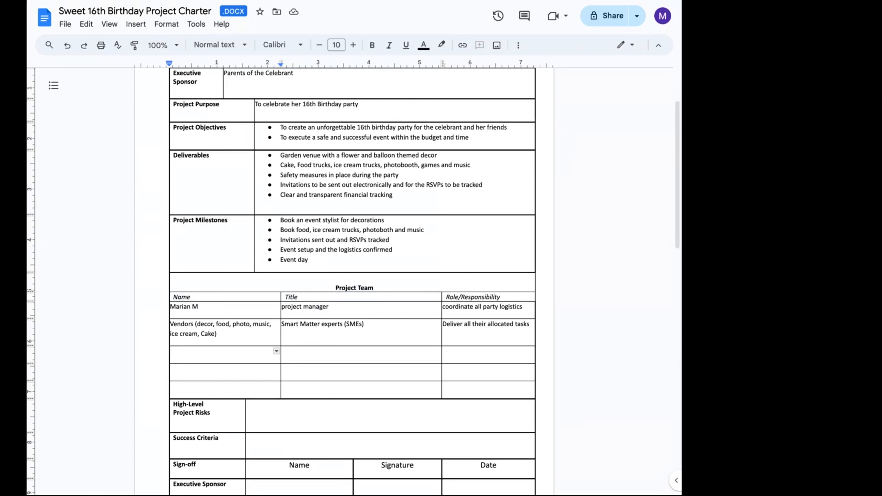
pyautogui.write('Chloe M.')
# - Set that member's title to Project coordinator and role to Assist with all party logistics
pyautogui.click(283, 351)
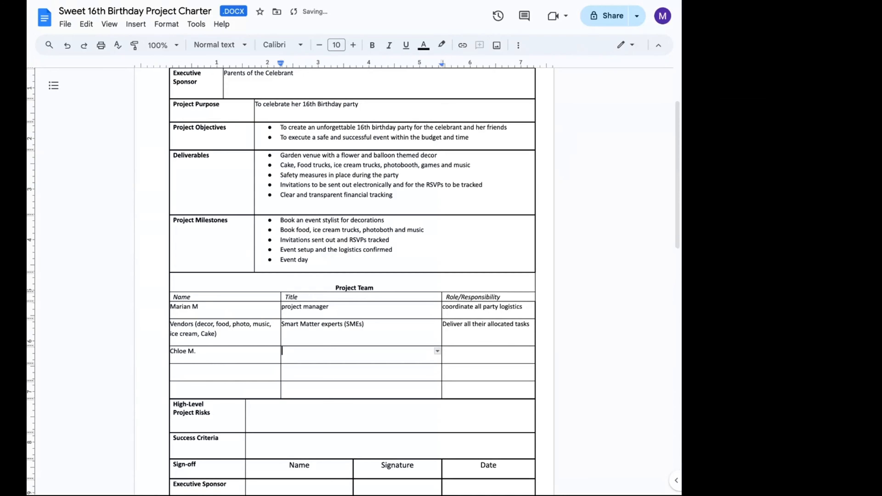
pyautogui.write('Project coordinator')
pyautogui.click(443, 351)
pyautogui.write('A')
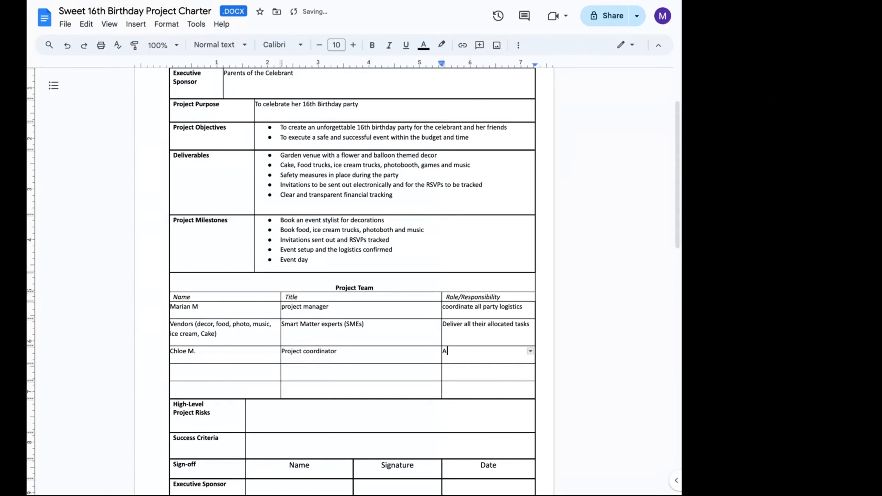
pyautogui.write('ssist with all party logistics')
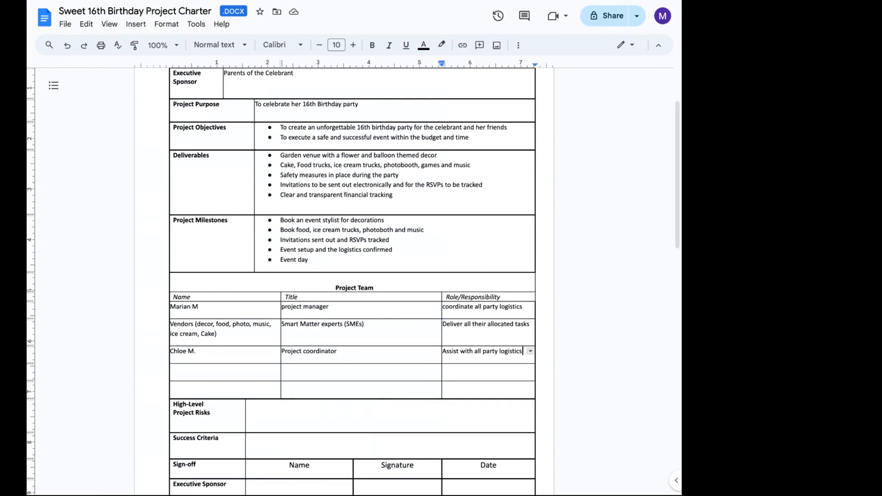
# - Start a bulleted list in the High-Level Project Risks cell with the risk Possibility of weather related issues
pyautogui.click(272, 414)
pyautogui.click(272, 414)
pyautogui.write('*')
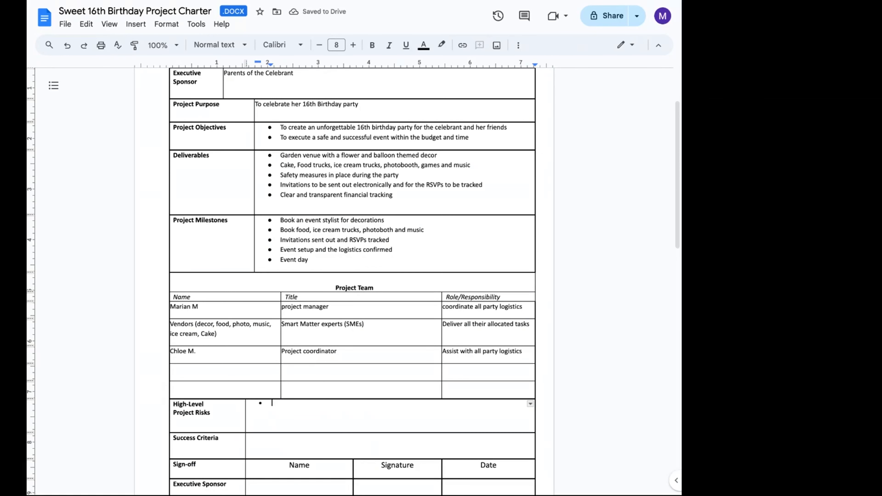
pyautogui.write(' Possibility of weather')
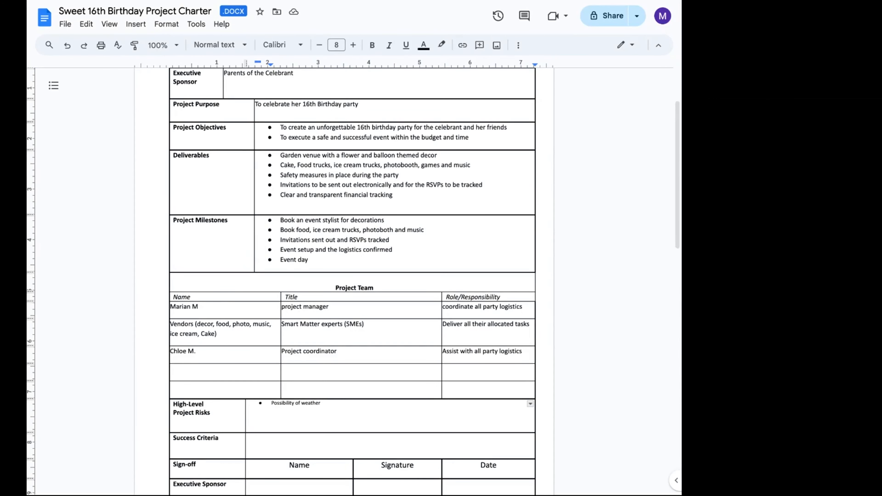
pyautogui.write('related issues')
pyautogui.press('Return')
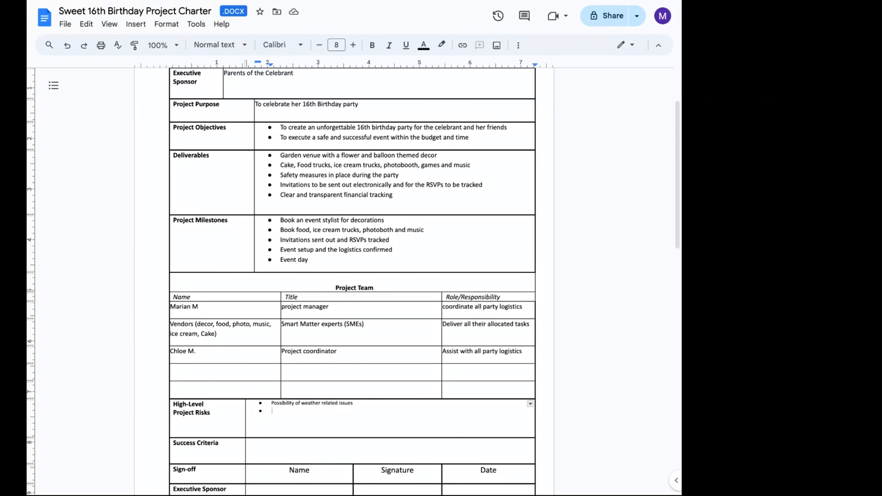
# - Add the risks Busget constraints and Availbility of vendors as further bullets
pyautogui.write('Busget')
pyautogui.write('constraints')
pyautogui.press('Return')
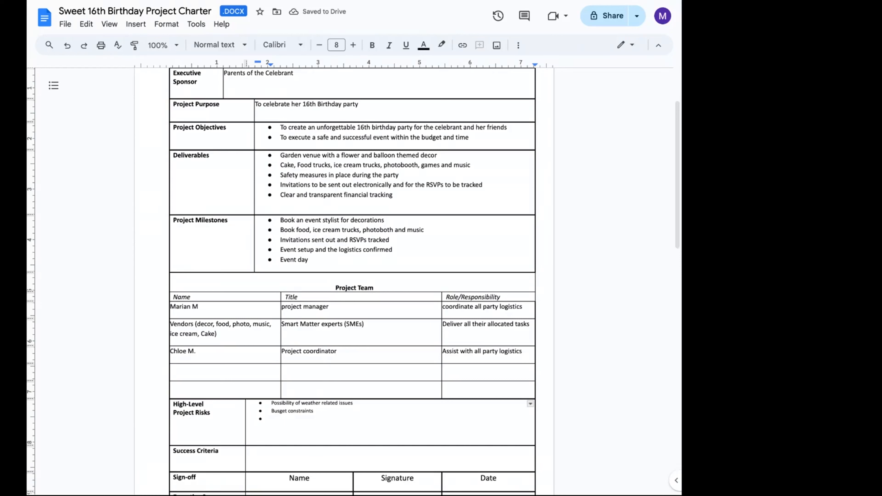
pyautogui.write('Availbility of vendors')
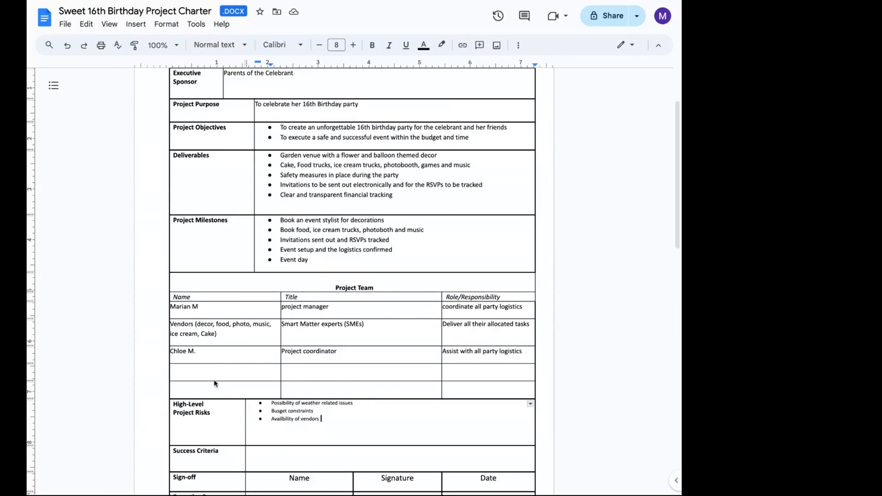
# - Start a bulleted list in Success Criteria with All the vendors delivering their services as agreed upon
pyautogui.click(261, 452)
pyautogui.hotkey('ctrl', 'shift', '8')
pyautogui.write('All the ved')
pyautogui.press('BackSpace')
pyautogui.write('ndors ')
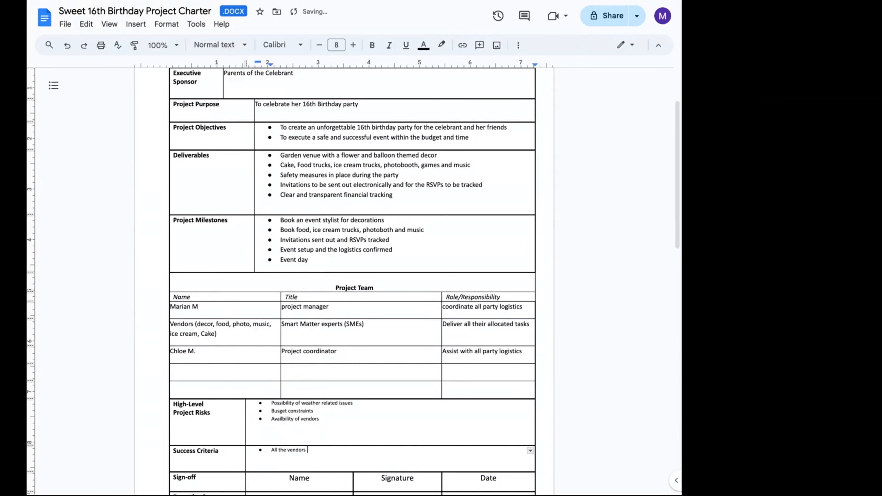
pyautogui.write('delivering their services as agreed upon')
pyautogui.press('Return')
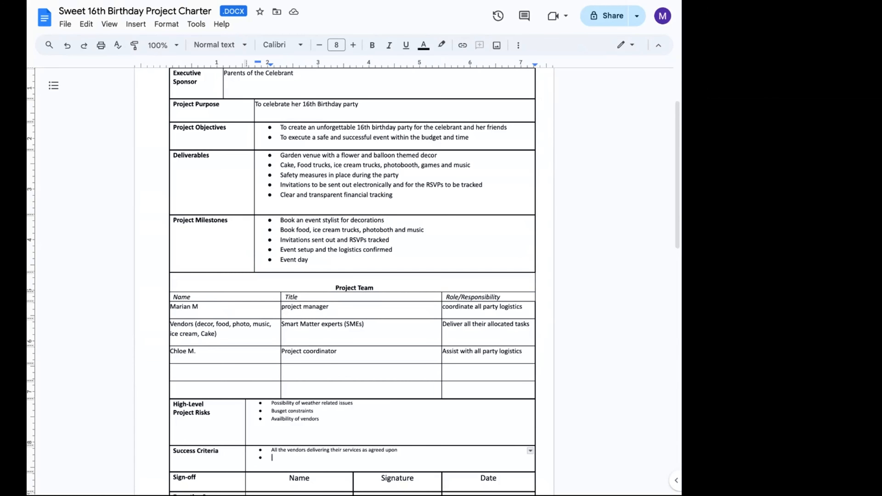
# - Add Perfect weather conditions and All the attendees RSVP and arrive in a timely manner as further success criteria
pyautogui.write('Perfect weather cons')
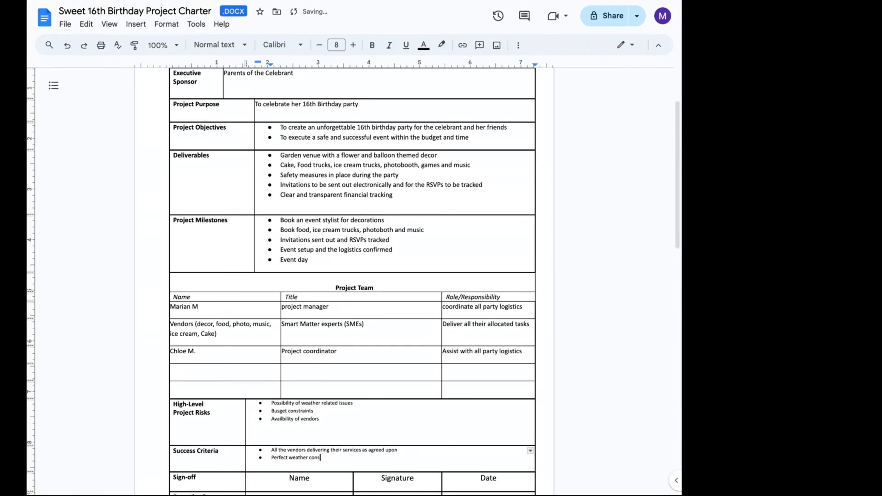
pyautogui.press('BackSpace')
pyautogui.write('ditions')
pyautogui.press('Return')
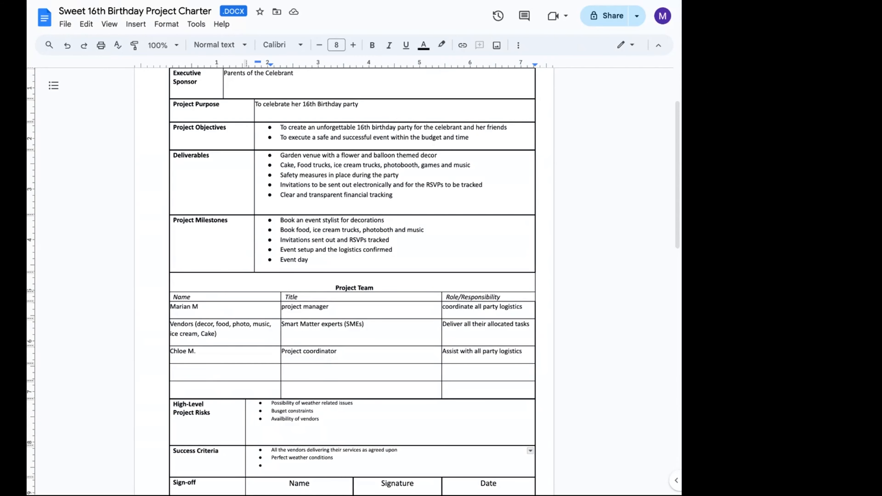
pyautogui.write('All the a')
pyautogui.write('ttendees RSV')
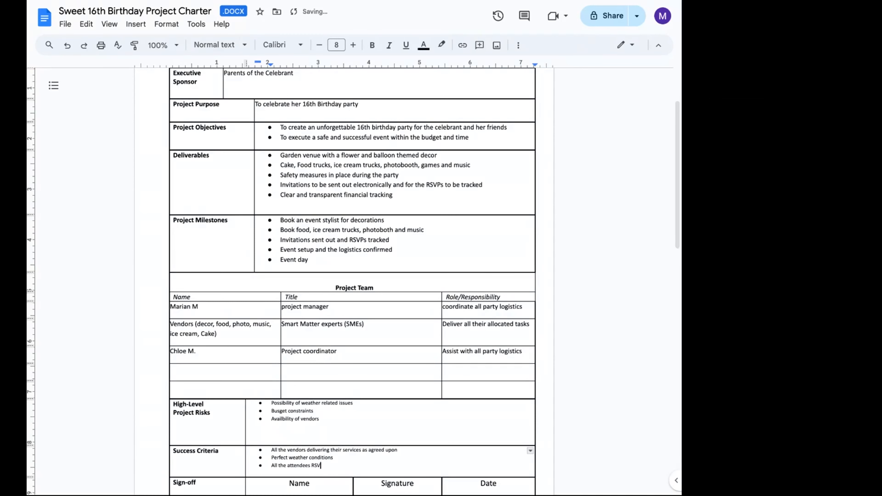
pyautogui.write('P and arrive in a timely manner')
# - Enter Parent of the celebrant as the Executive Sponsor's sign-off name
pyautogui.scroll(-6, 353, 281)
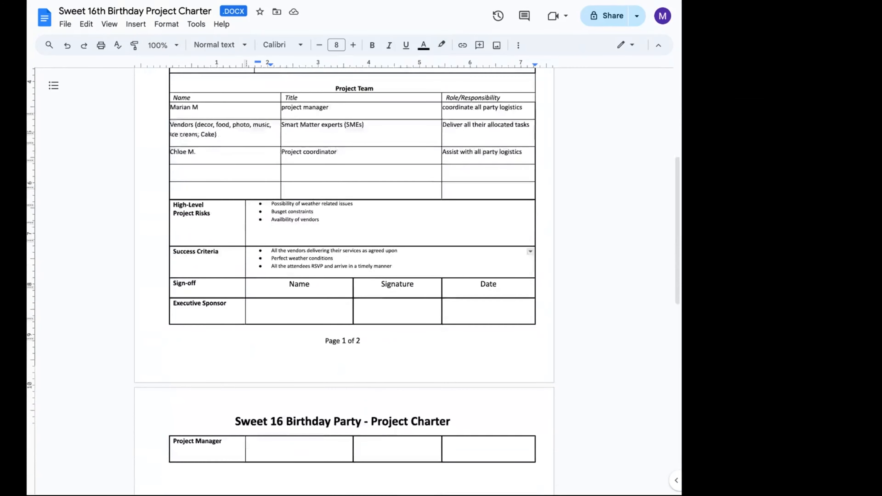
pyautogui.click(249, 302)
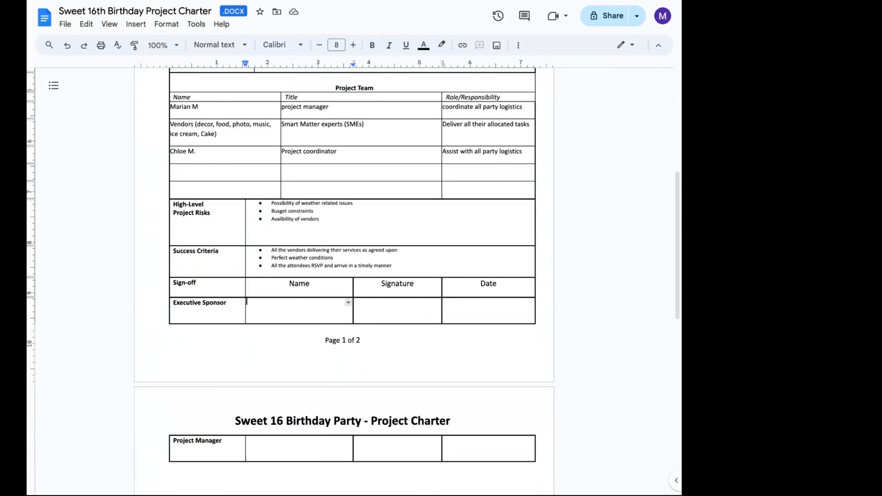
pyautogui.write('Parent of the celebrant')
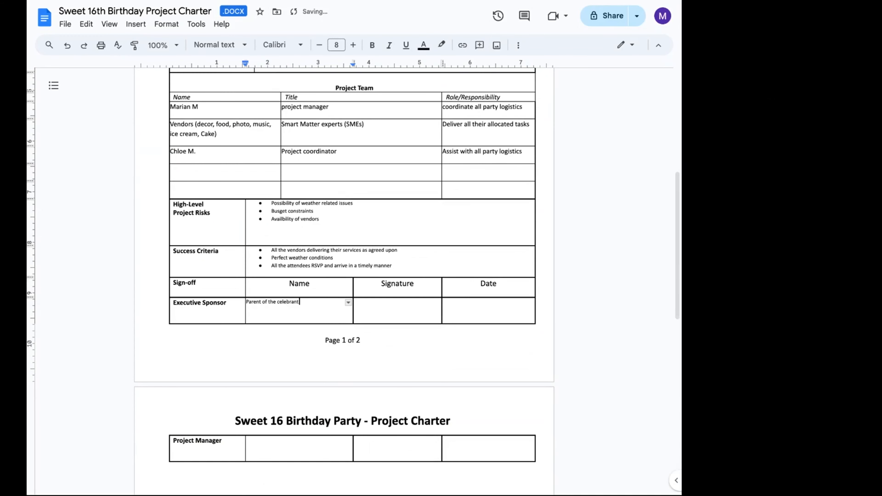
# - Enter the project manager's name in the Project Manager sign-off row on page two
pyautogui.click(253, 443)
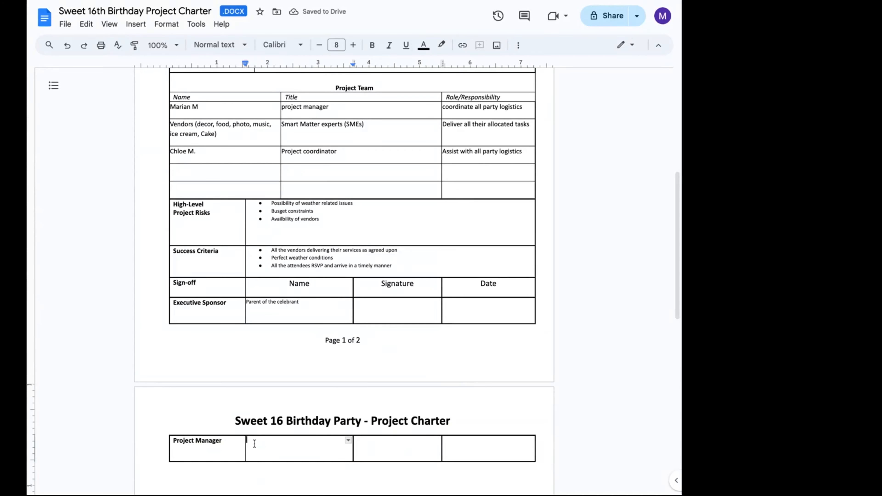
pyautogui.write('Marian M.')
pyautogui.scroll(-2, 243, 351)
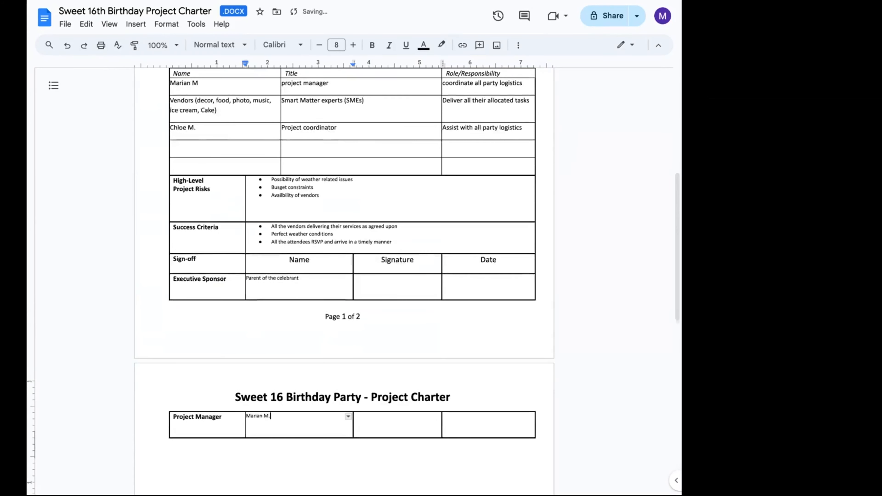
pyautogui.scroll(-3, 242, 351)
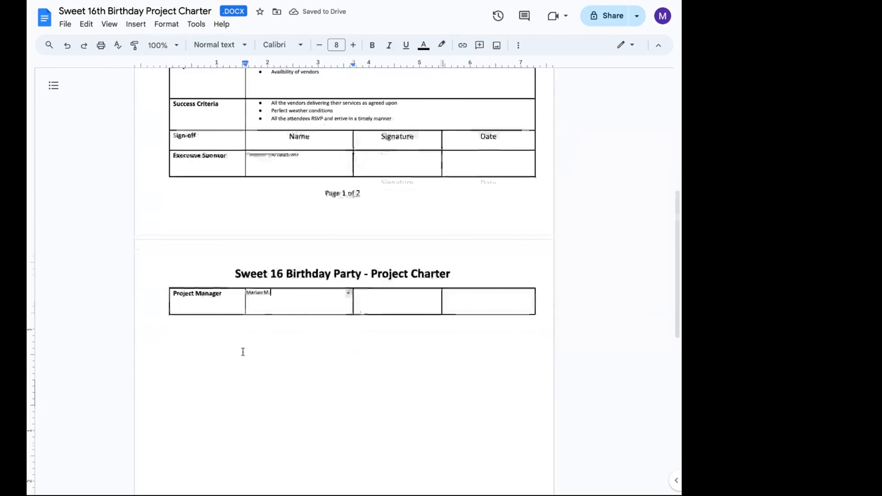
pyautogui.scroll(12, 242, 351)
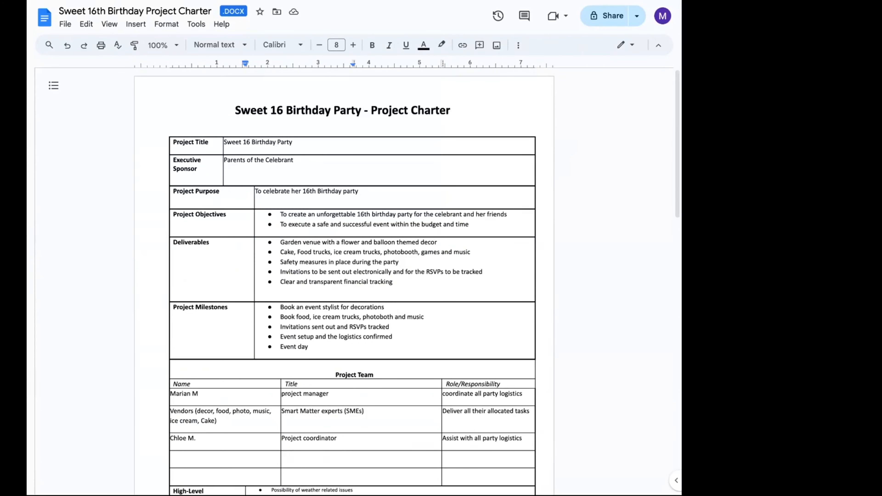
pyautogui.scroll(-11, 344, 281)
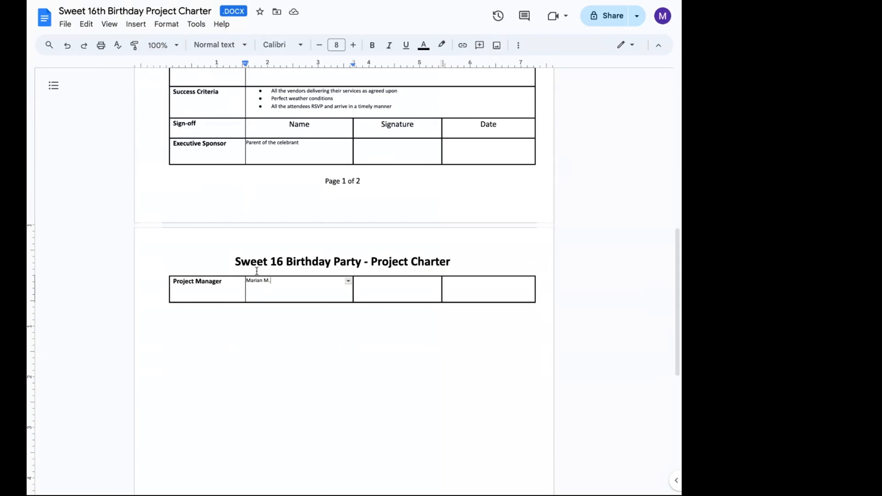
pyautogui.scroll(10, 257, 271)
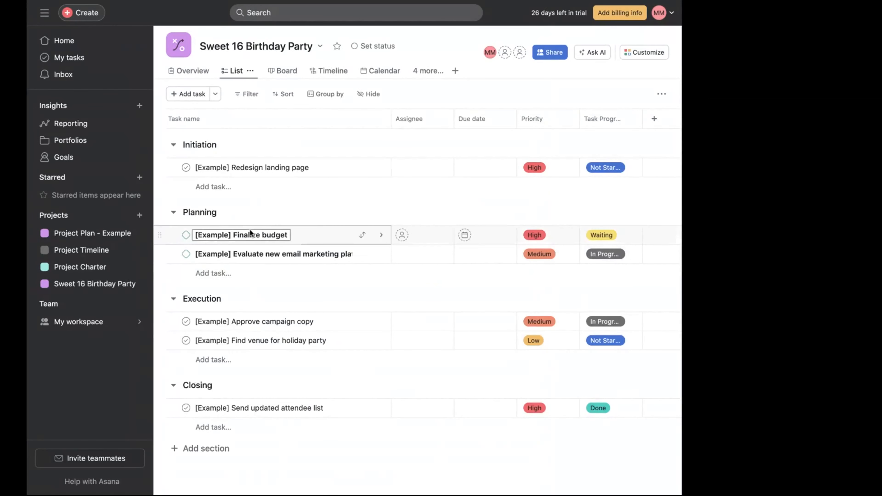
# - Delete the [Example] Redesign landing page task from the Initiation section
pyautogui.click(265, 169)
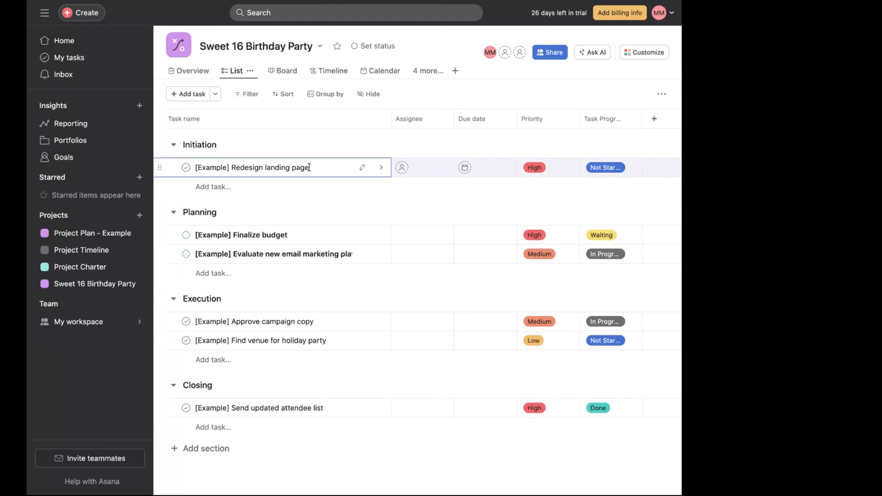
pyautogui.moveTo(309, 168); pyautogui.dragTo(195, 168)
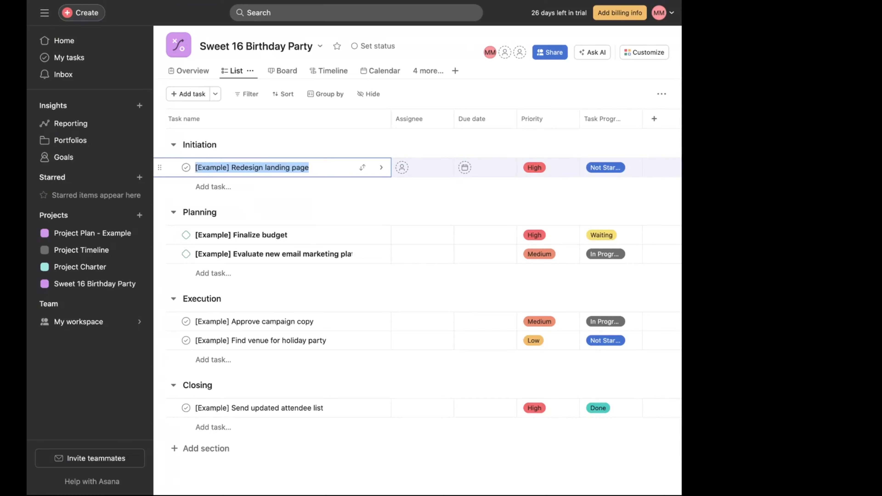
pyautogui.write('rEEAR')
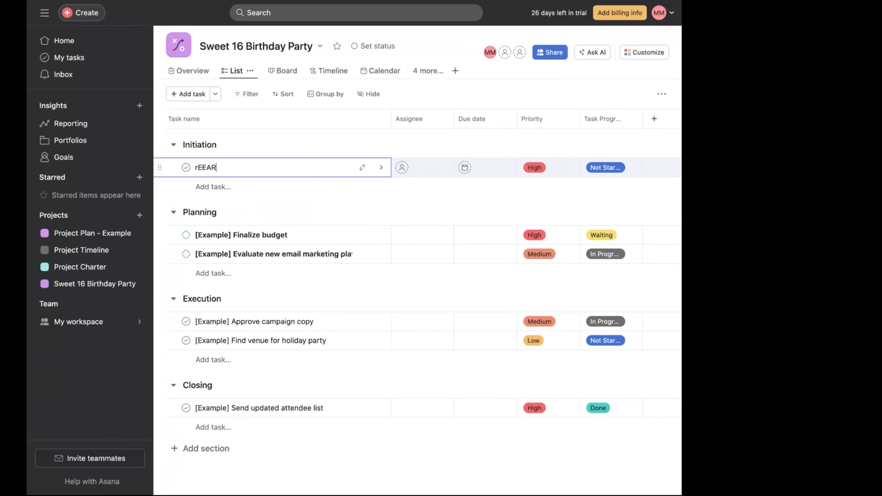
pyautogui.press('BackSpace')
pyautogui.press('BackSpace')
pyautogui.press('BackSpace')
pyautogui.press('BackSpace')
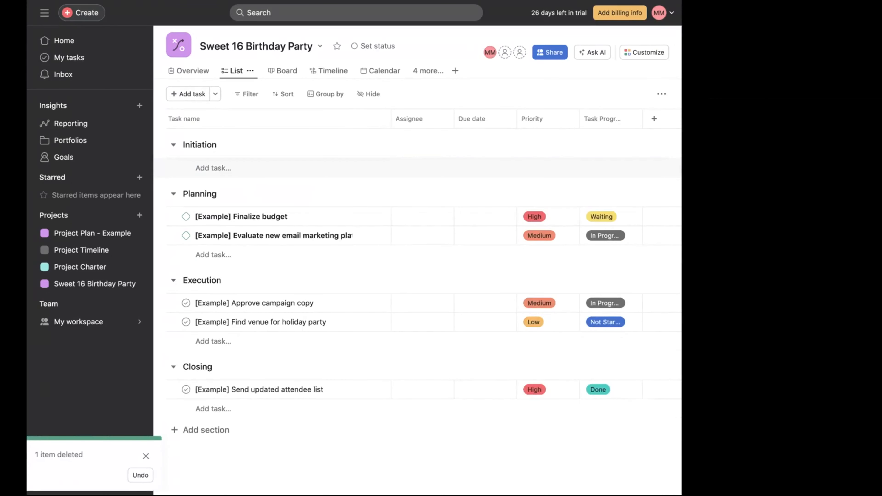
# - Add a task in Initiation named Research the best food truck, ice cream truck,
pyautogui.click(222, 168)
pyautogui.write('Res')
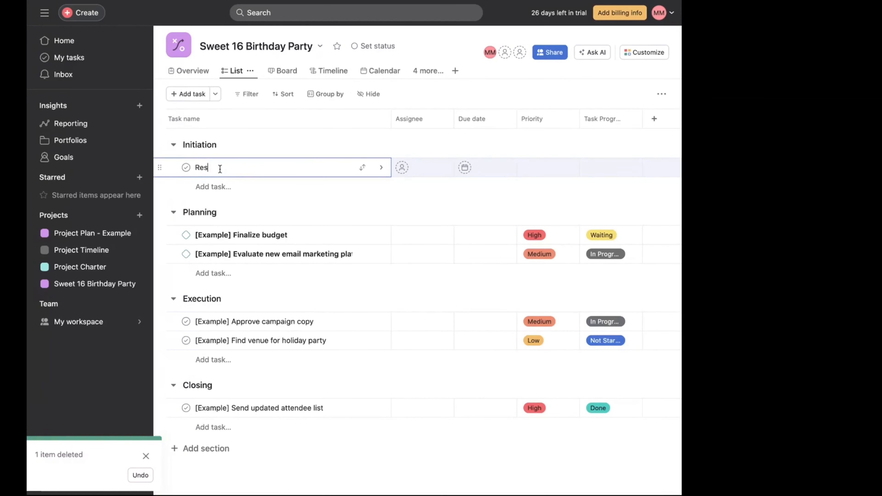
pyautogui.write('earch the best food t')
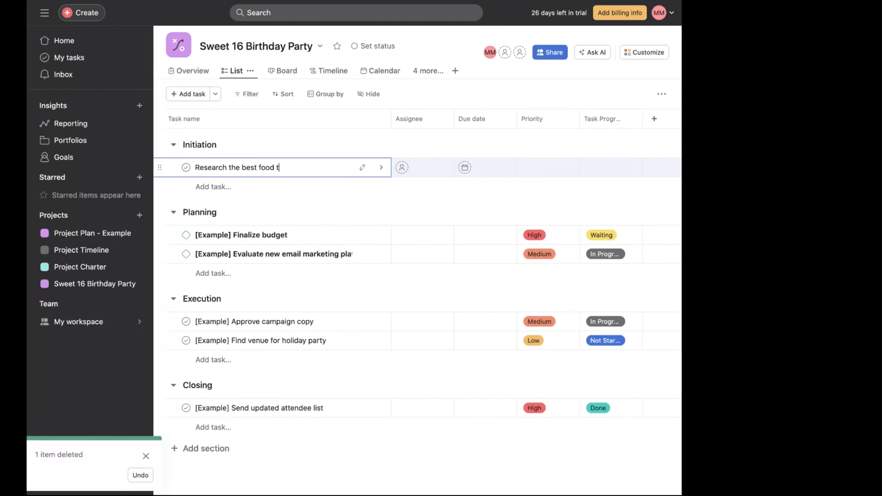
pyautogui.write('ru')
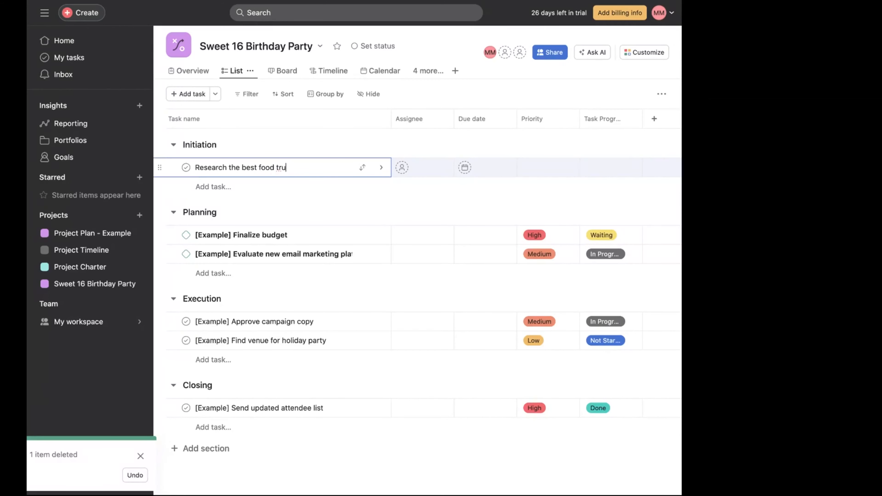
pyautogui.write('ck, ice c')
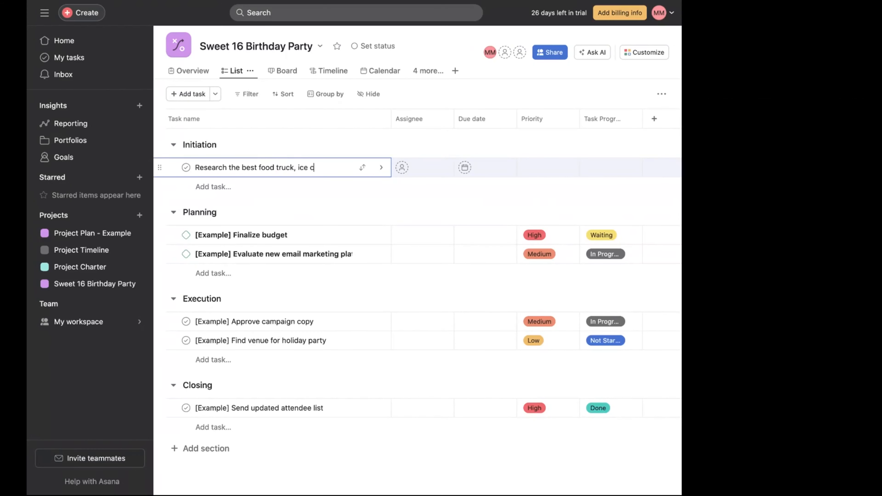
pyautogui.write('ream truck,')
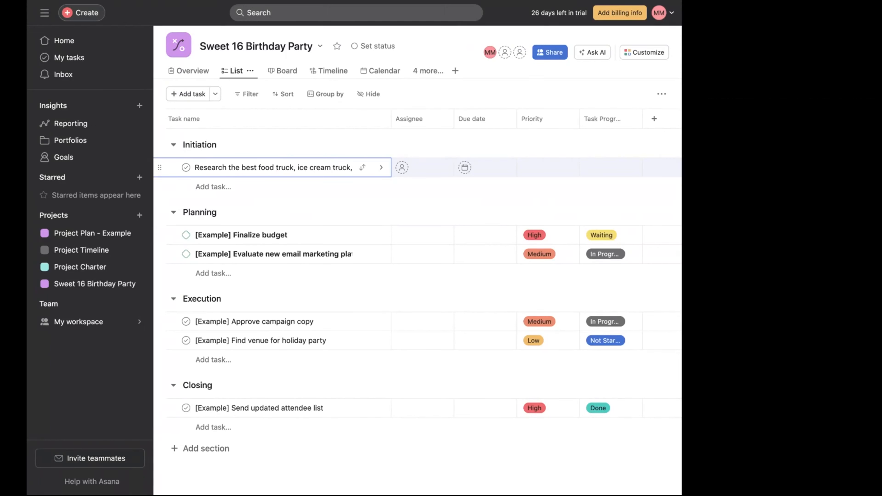
# - Change truck to trucks in the task name and insert (thai, burgers, taco) right after it
pyautogui.click(293, 169)
pyautogui.write('s')
pyautogui.press('Right')
pyautogui.press('Right')
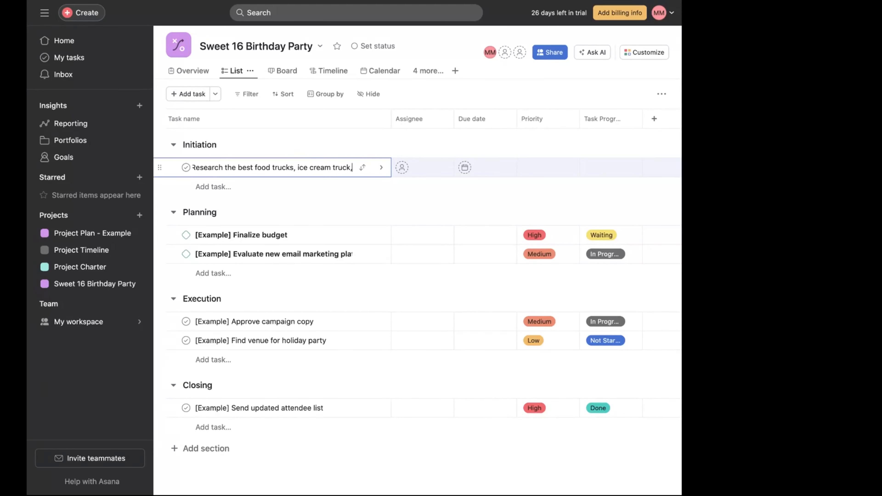
pyautogui.click(292, 167)
pyautogui.write('(tha,')
pyautogui.press('BackSpace')
pyautogui.press('BackSpace')
pyautogui.write('i, burgers, tac')
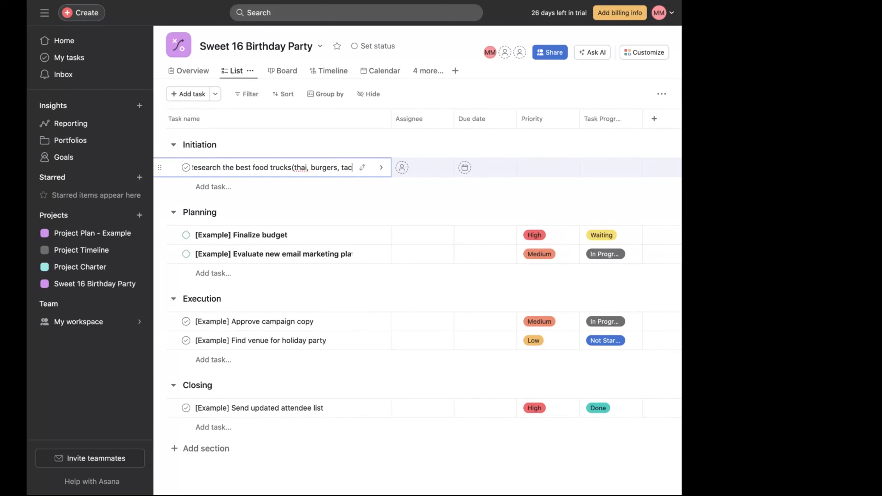
pyautogui.write(')')
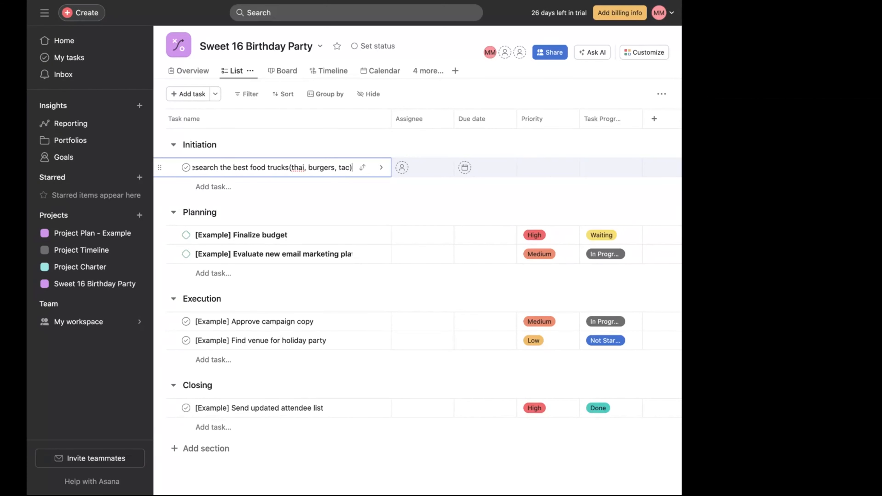
pyautogui.press('BackSpace')
pyautogui.write(',')
pyautogui.press('BackSpace')
pyautogui.press('BackSpace')
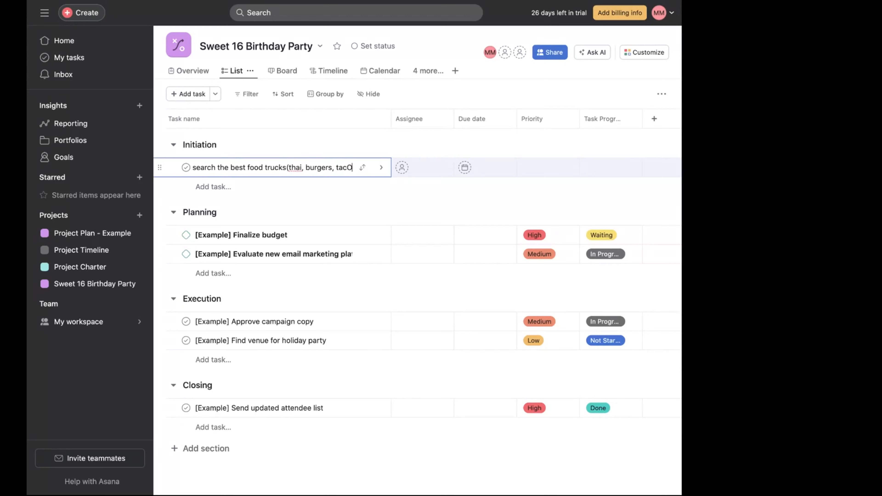
pyautogui.write('o,')
pyautogui.press('BackSpace')
pyautogui.write(')')
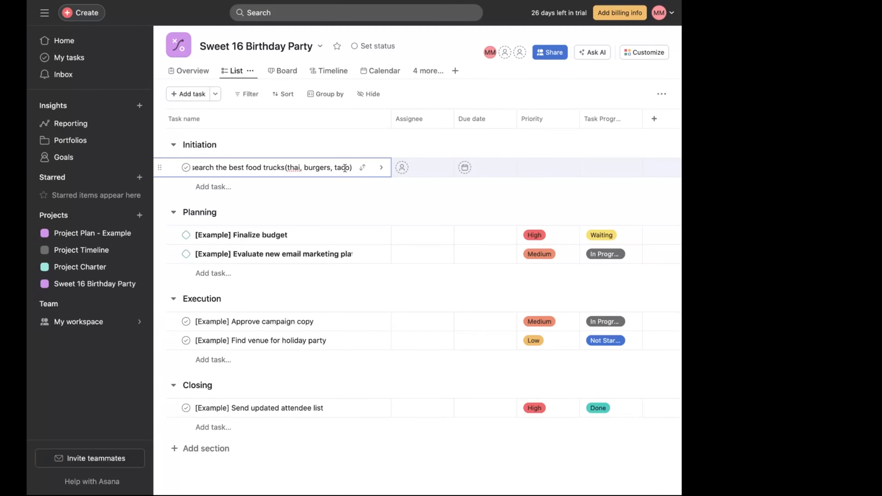
# - Open the new Initiation task's details and rename it Research the bet vendors in the city
pyautogui.click(380, 168)
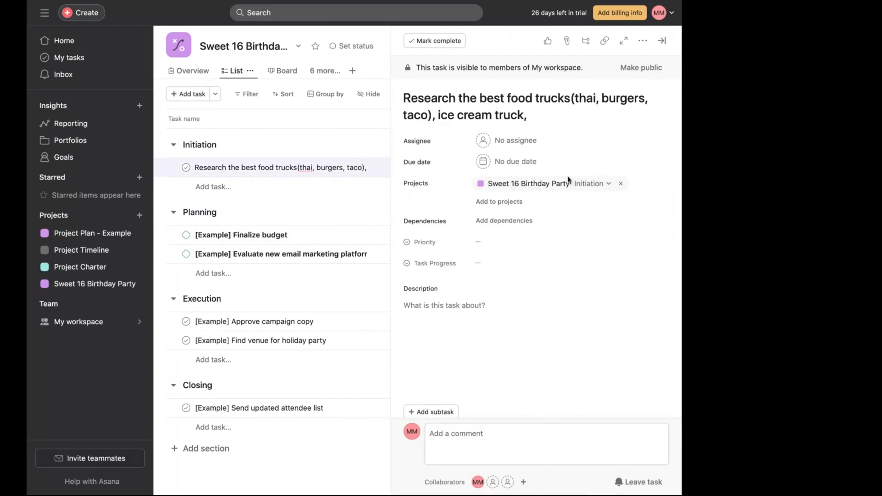
pyautogui.click(529, 114)
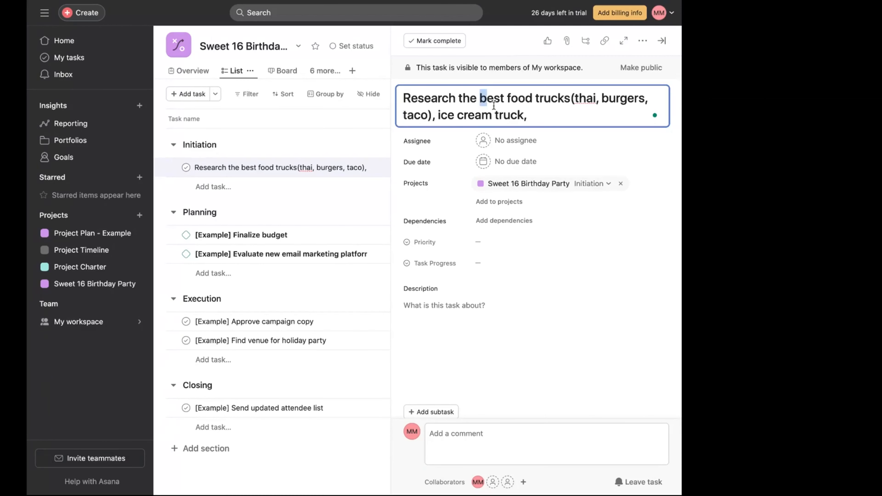
pyautogui.moveTo(480, 98); pyautogui.dragTo(537, 116)
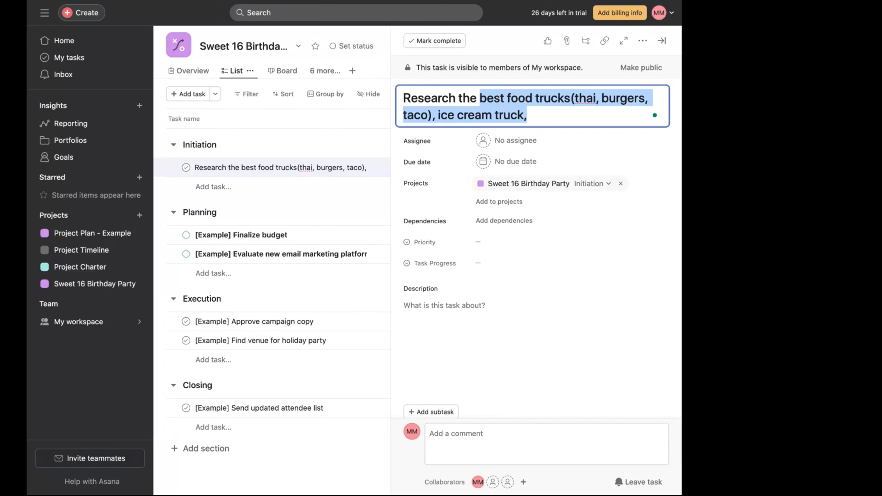
pyautogui.press('BackSpace')
pyautogui.write('bet')
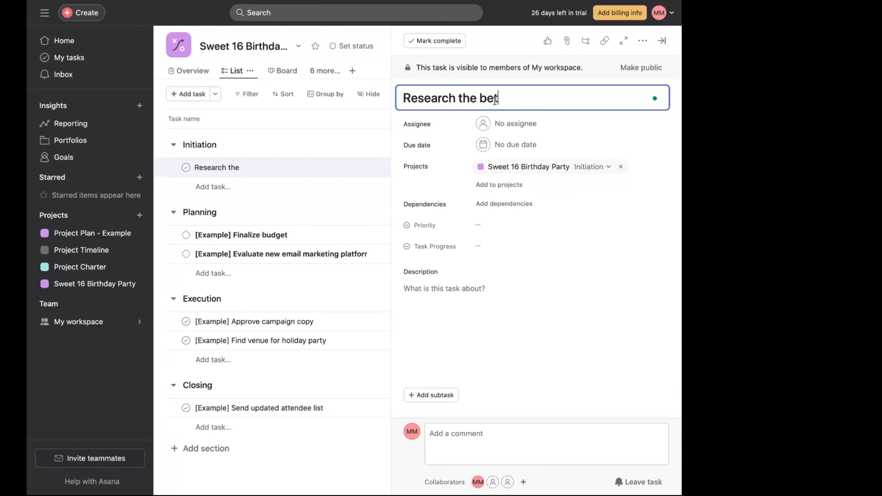
pyautogui.write(' vendors in t')
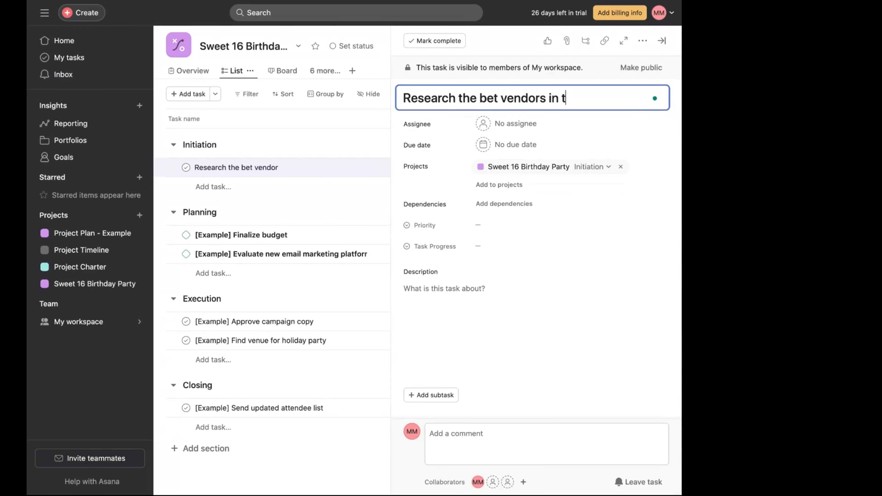
pyautogui.write('he city')
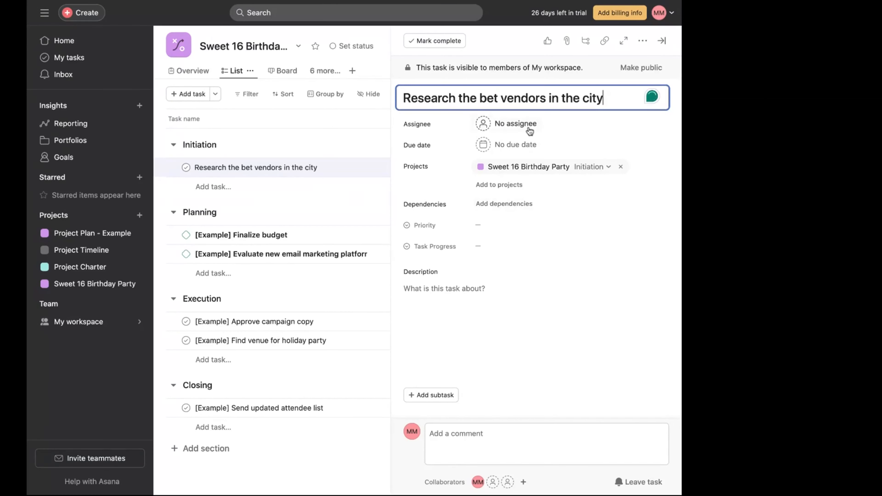
pyautogui.click(528, 130)
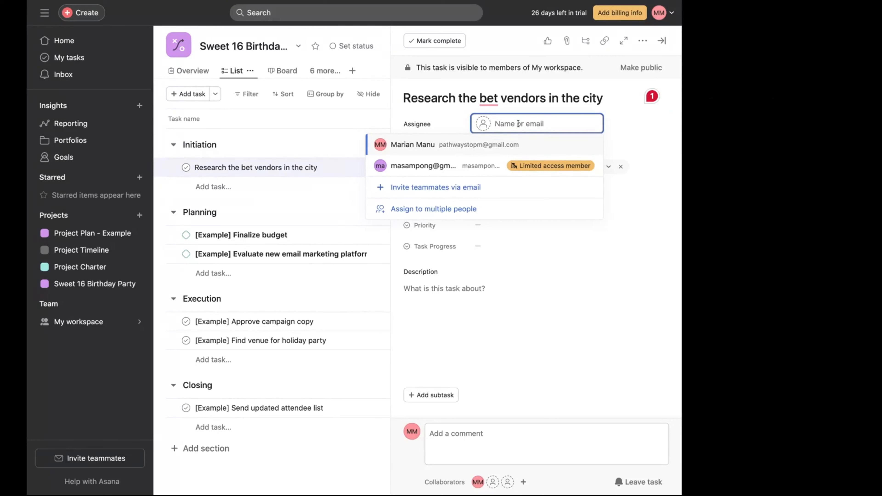
pyautogui.write('C')
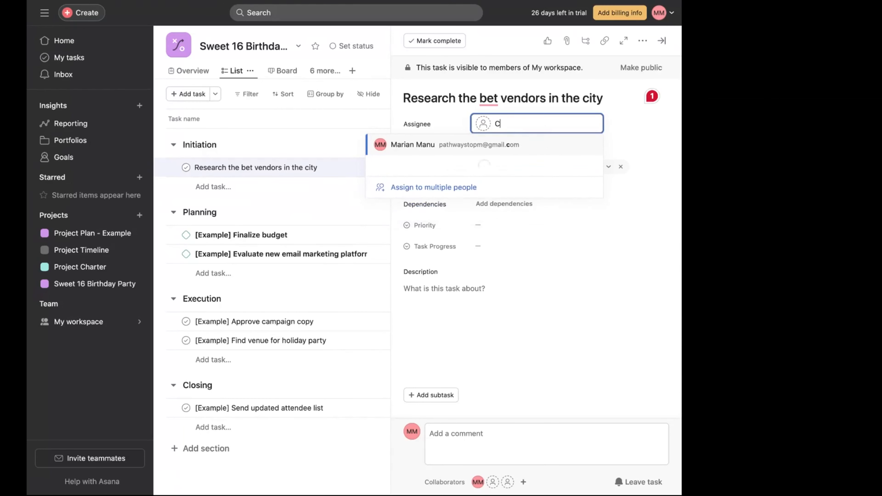
pyautogui.write('hloe')
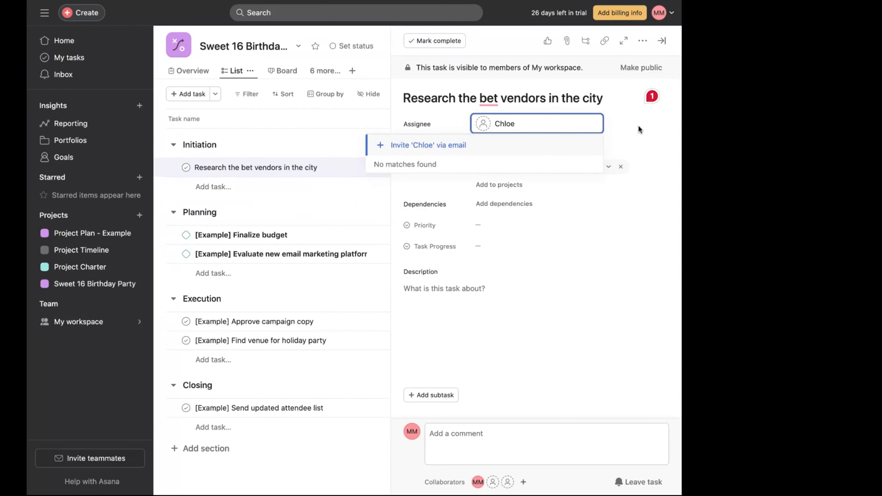
pyautogui.press('Escape')
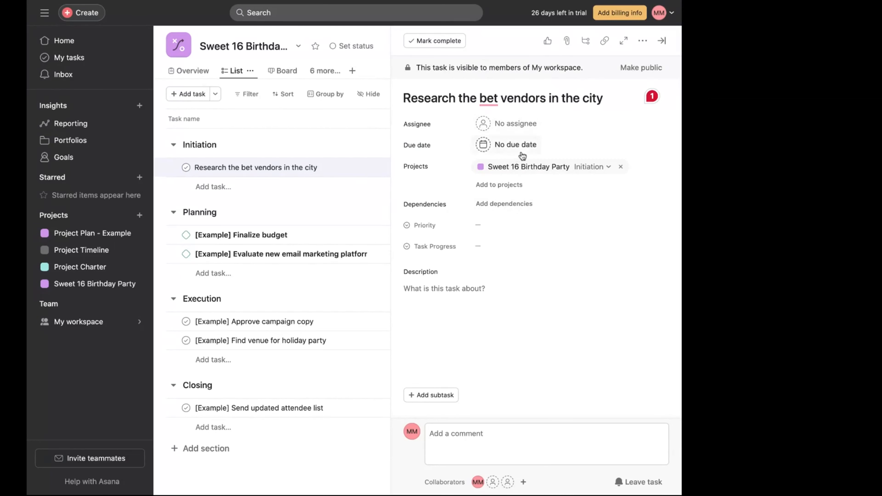
# - Enter best food trucks(thai, burgers, taco), ice cream truck, as the description and correct bet to best in the task name
pyautogui.click(459, 310)
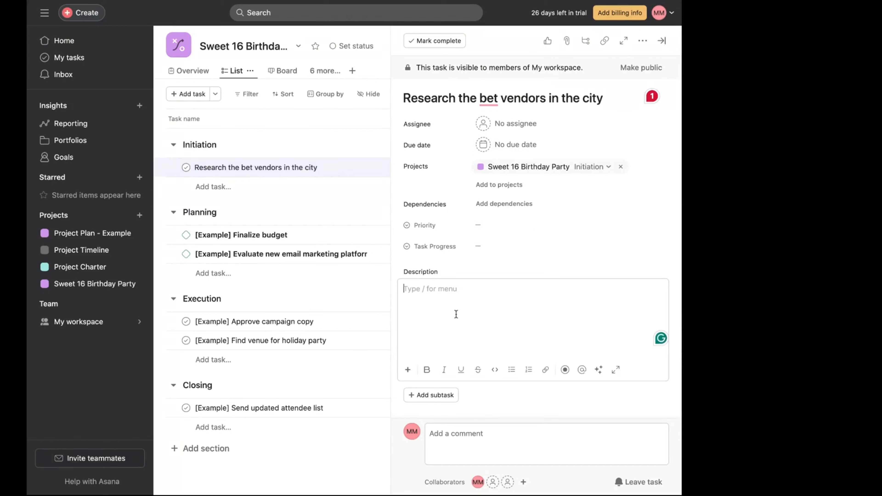
pyautogui.write('best food trucks(thai, burgers, taco), ice cream truck,')
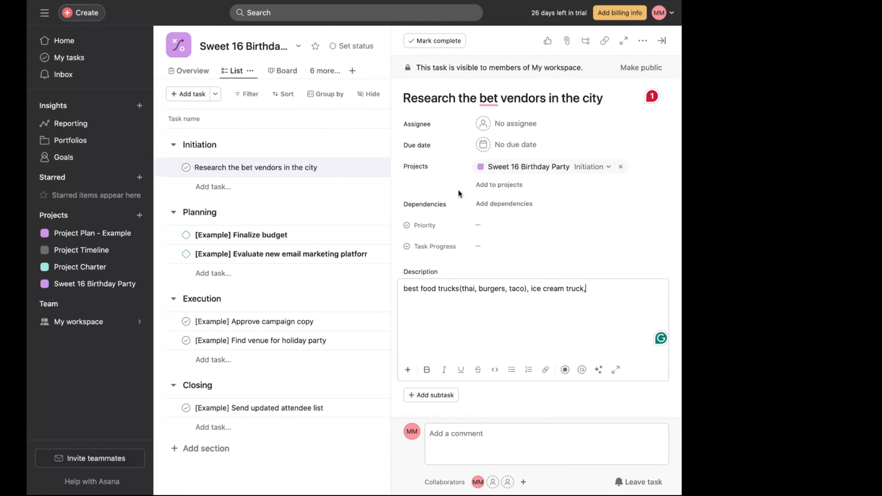
pyautogui.click(493, 99)
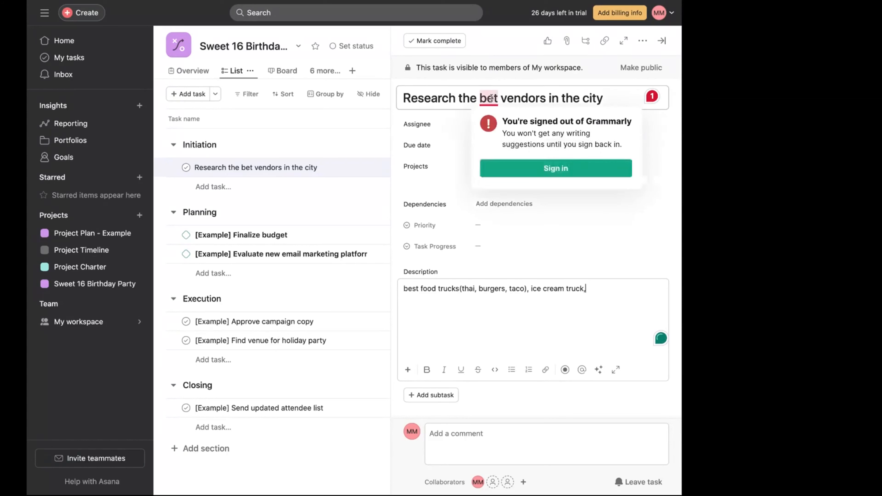
pyautogui.write('s')
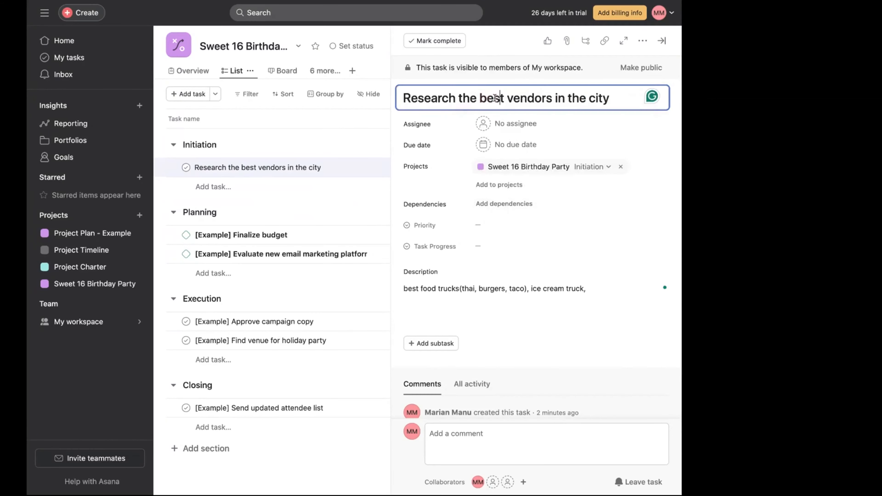
# - Turn the description into a bulleted list and add Decor stylist as the first bullet
pyautogui.click(404, 288)
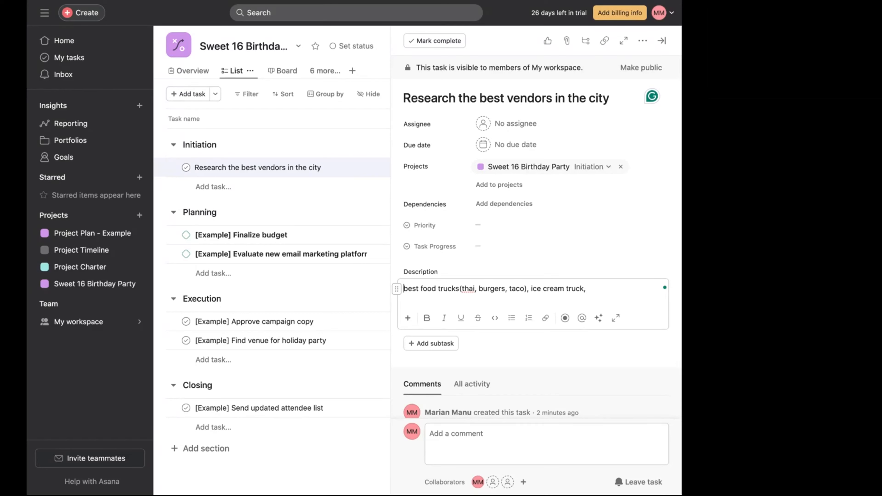
pyautogui.write('D')
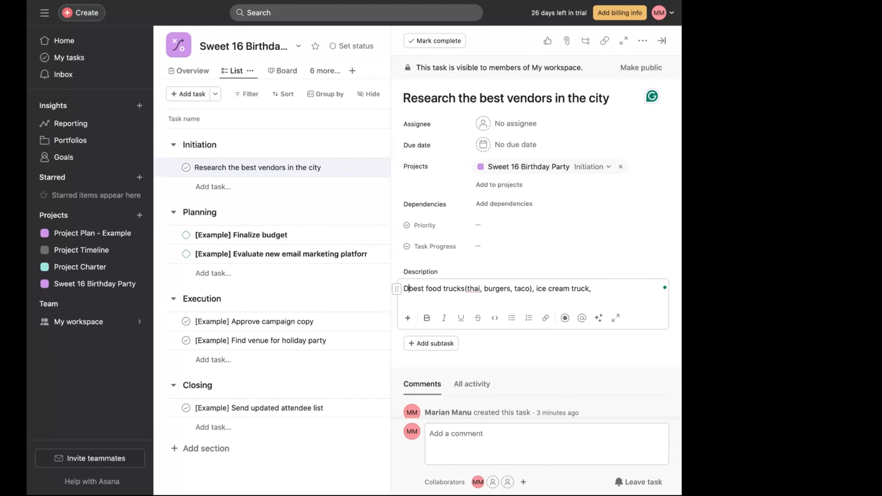
pyautogui.press('BackSpace')
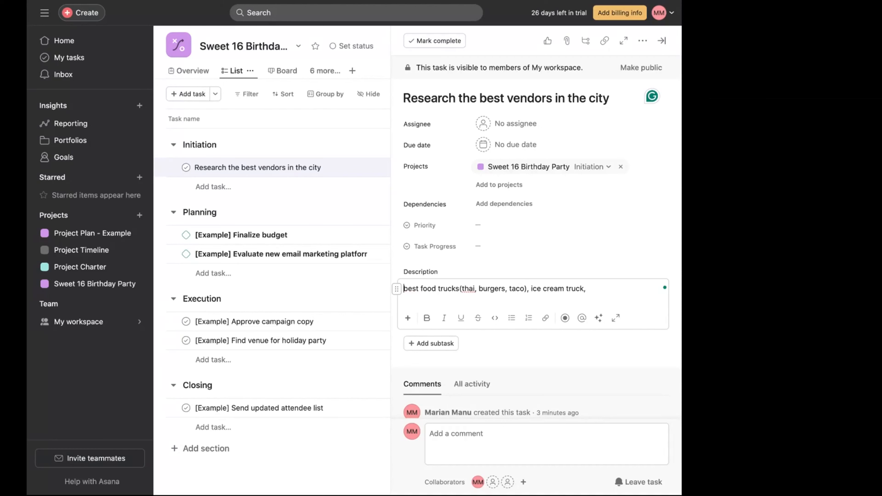
pyautogui.click(513, 319)
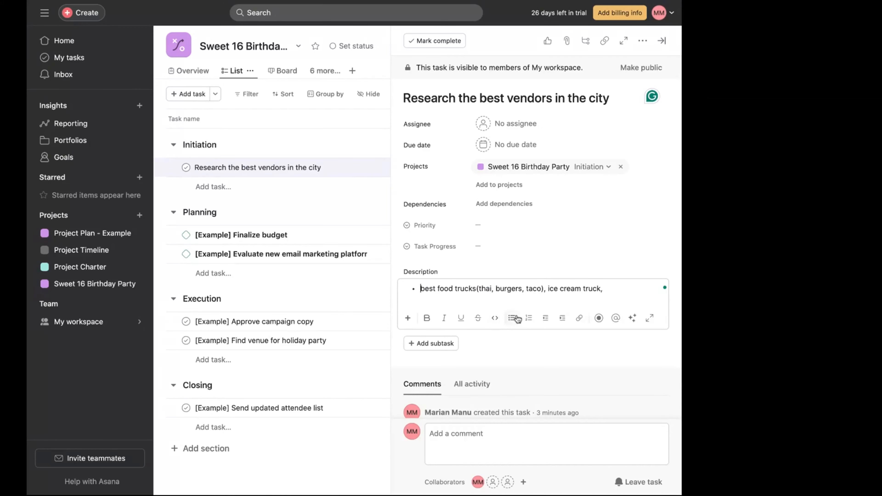
pyautogui.write('dECD')
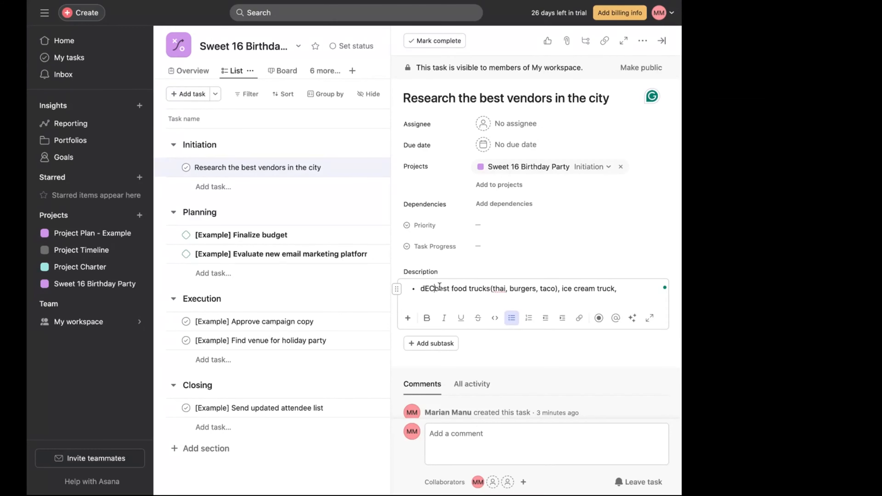
pyautogui.press('BackSpace')
pyautogui.press('BackSpace')
pyautogui.press('BackSpace')
pyautogui.press('BackSpace')
pyautogui.write('D')
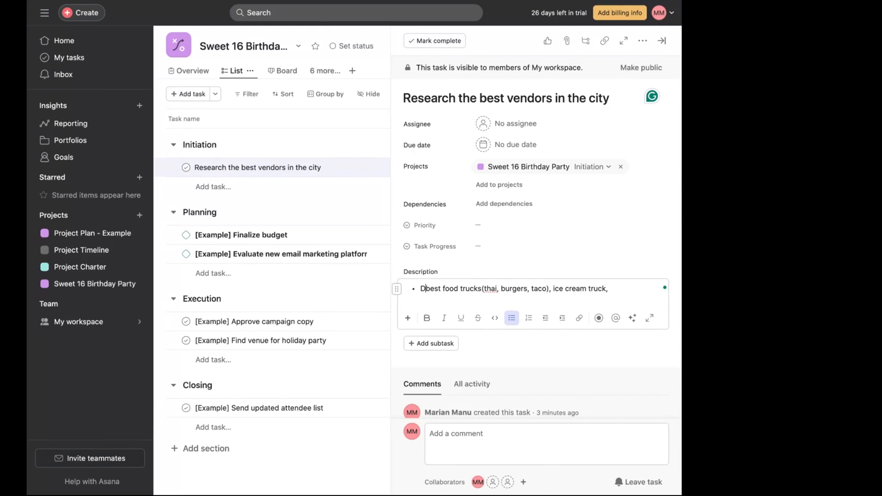
pyautogui.write('ecor')
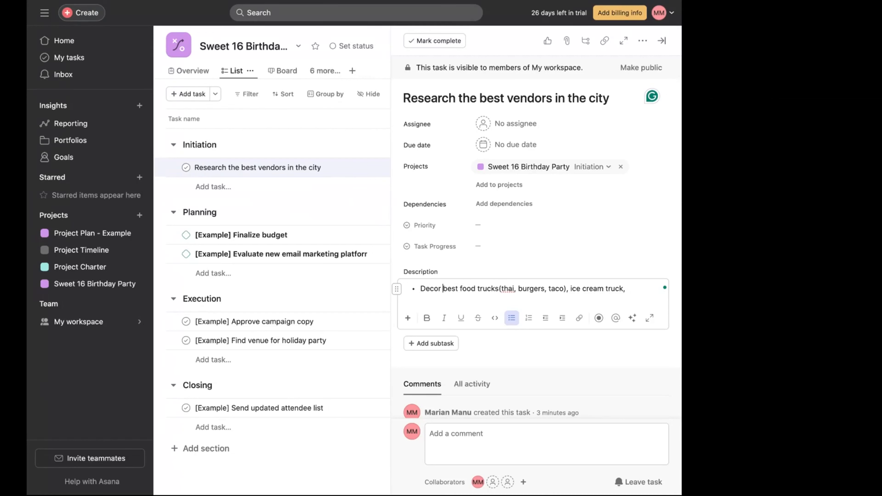
pyautogui.write('stylist')
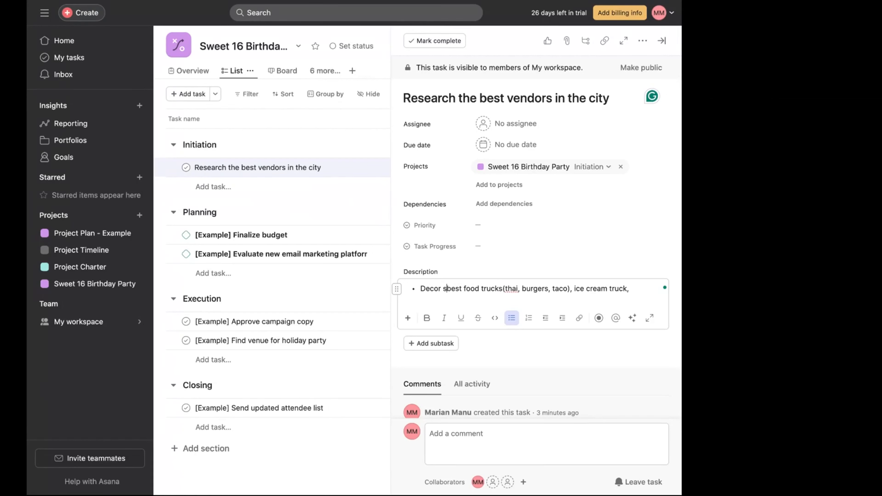
pyautogui.press('Return')
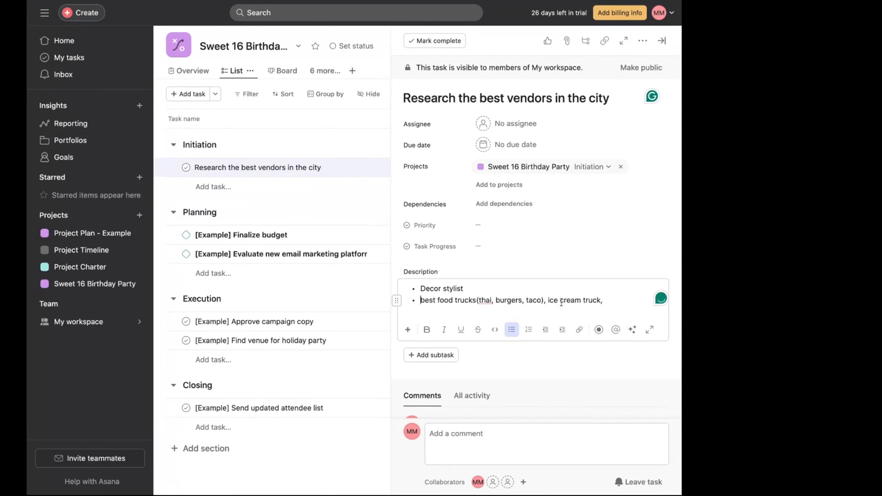
# - Split the food trucks and ice cream truck text into separate bullets, removing the trailing comma
pyautogui.click(547, 300)
pyautogui.press('Return')
pyautogui.click(483, 310)
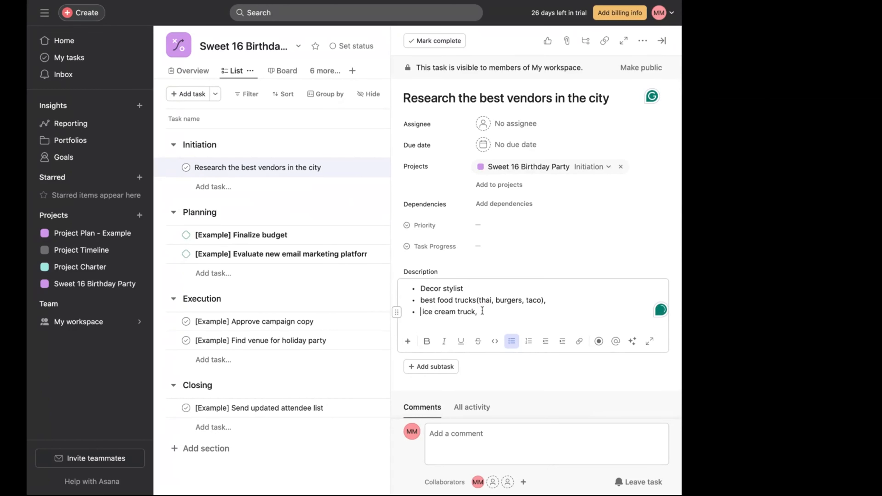
pyautogui.press('BackSpace')
pyautogui.press('Return')
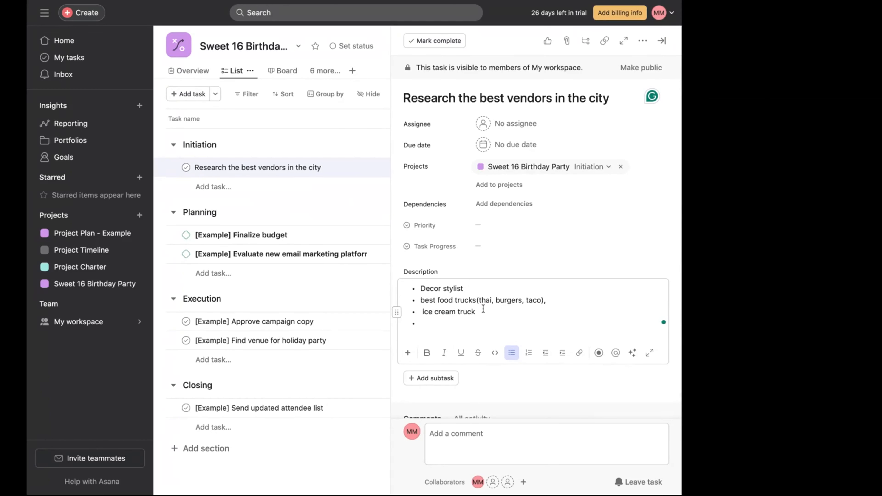
# - Add bullets Music dj, security and cake to the description list
pyautogui.write('Music dj')
pyautogui.press('Return')
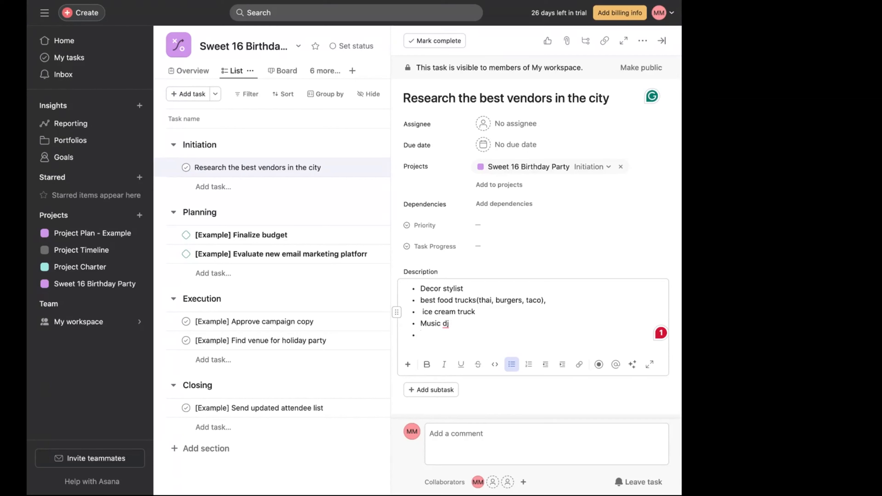
pyautogui.write('security')
pyautogui.press('Return')
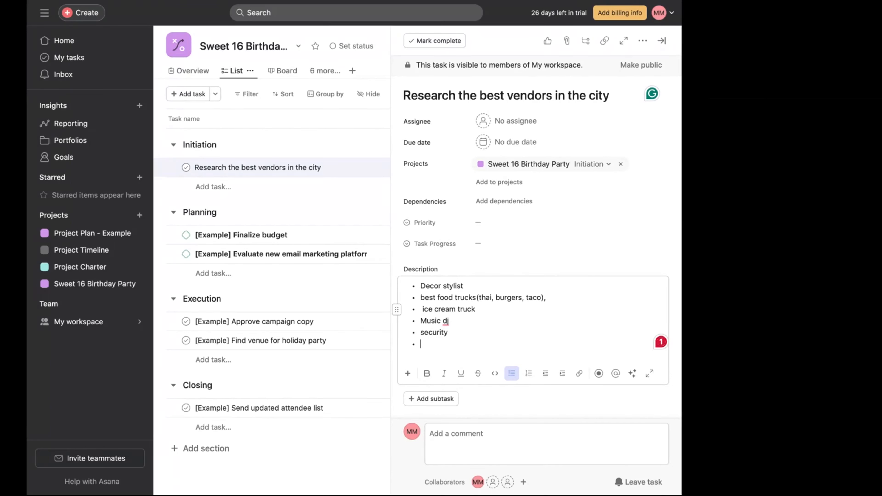
pyautogui.write('ke')
pyautogui.press('Return')
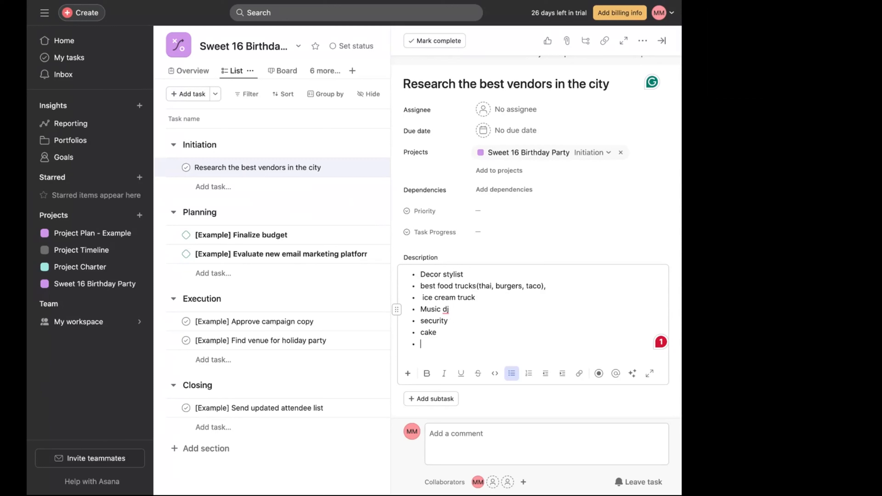
# - Add a final photobooth bullet to the description list
pyautogui.write('drinks')
pyautogui.press('BackSpace')
pyautogui.press('BackSpace')
pyautogui.press('BackSpace')
pyautogui.press('BackSpace')
pyautogui.press('BackSpace')
pyautogui.press('BackSpace')
pyautogui.press('BackSpace')
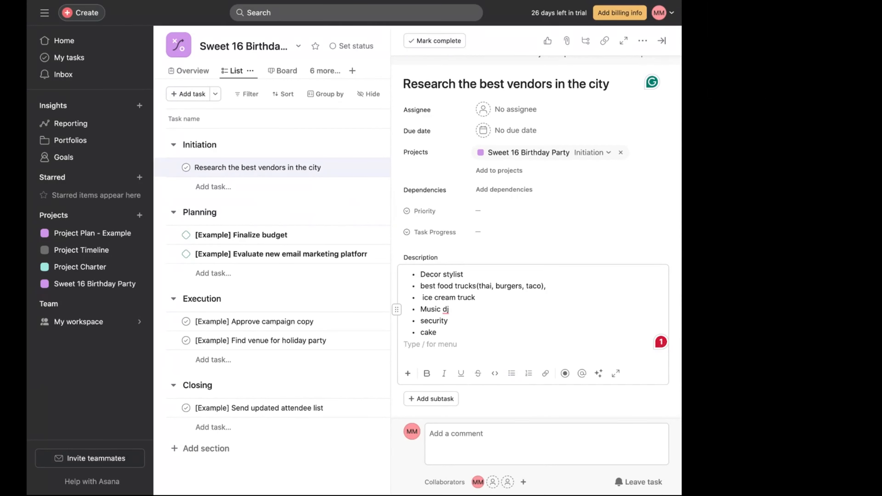
pyautogui.press('BackSpace')
pyautogui.press('Return')
pyautogui.write('p')
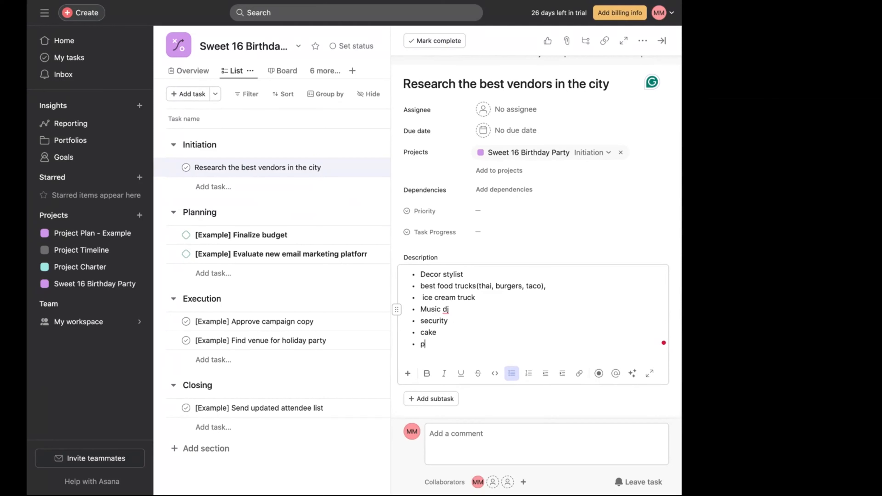
pyautogui.write('hotobooth')
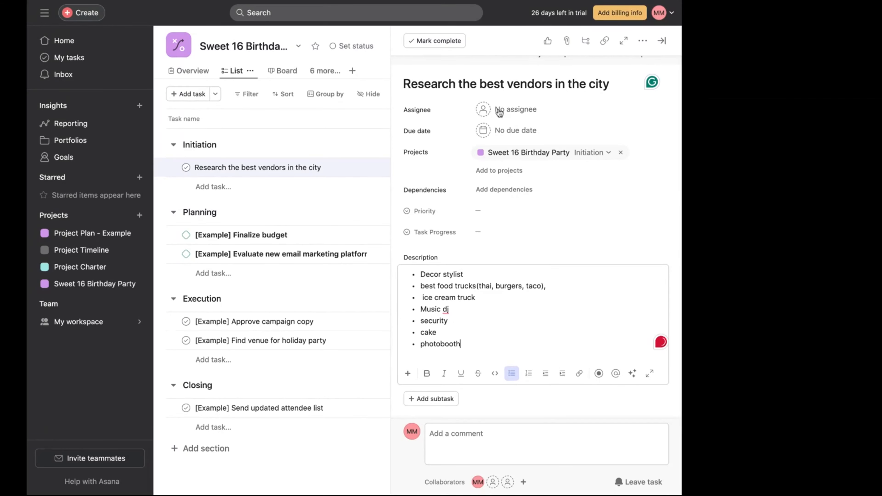
# - Set the task's due date to Wednesday 04/03/24
pyautogui.click(516, 137)
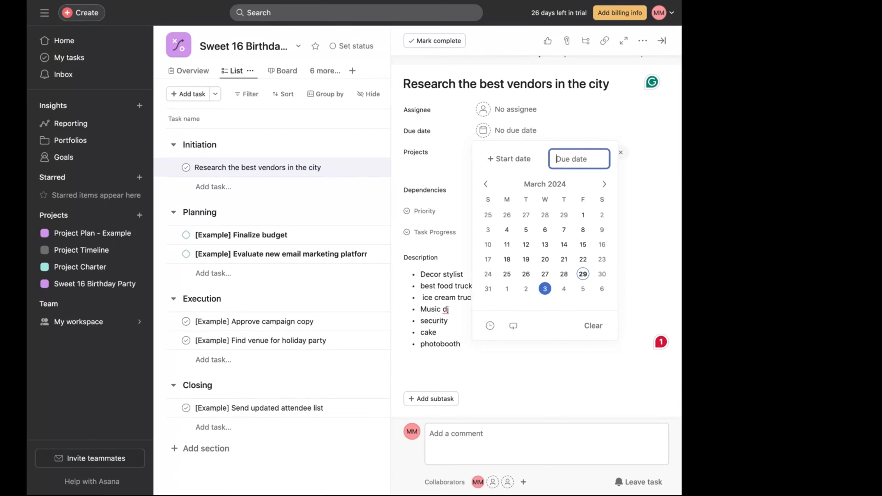
pyautogui.click(545, 289)
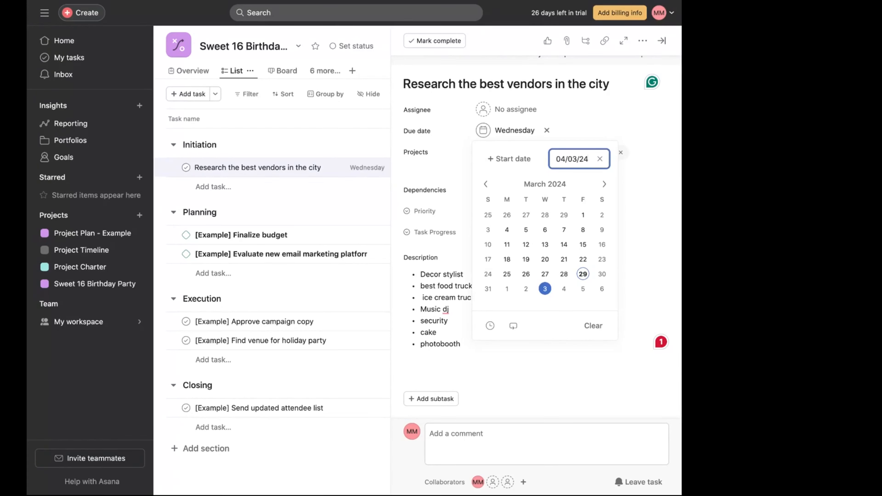
pyautogui.click(652, 246)
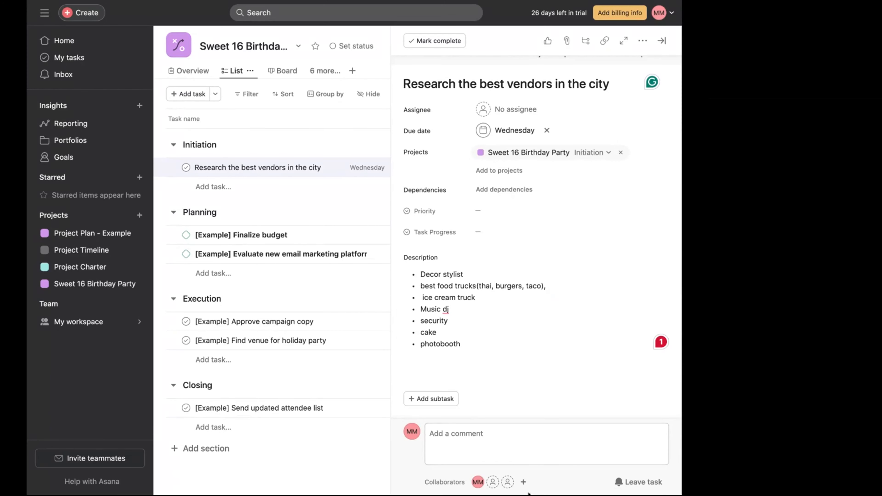
# - Add a collaborator to the vendor research task by entering their e-mail address
pyautogui.click(523, 482)
pyautogui.moveTo(523, 484)
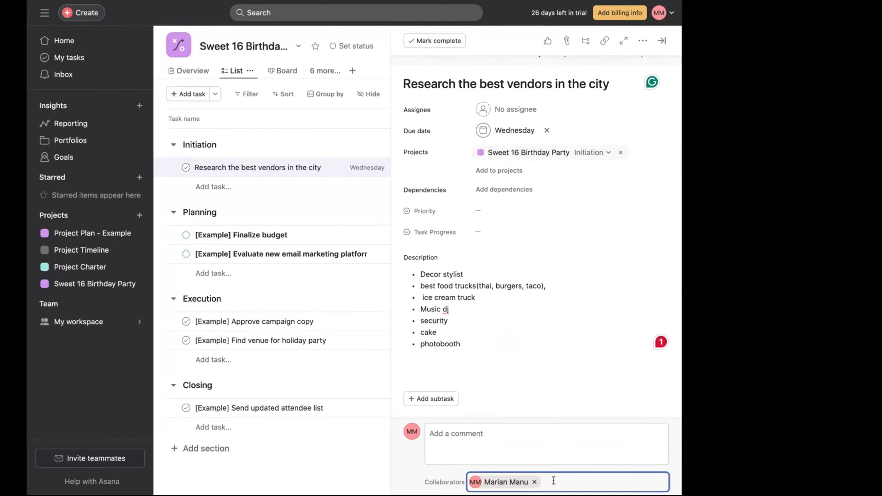
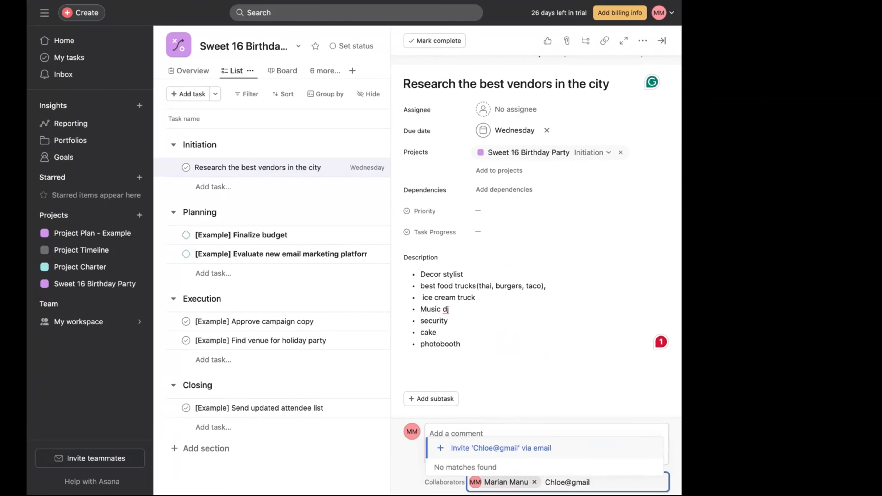
pyautogui.press('Return')
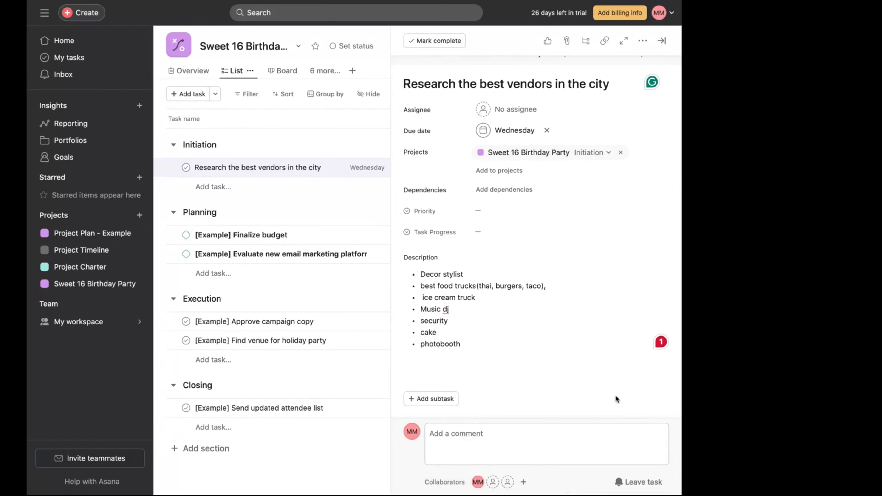
# - Set the task's priority to High and its task progress to In Progress
pyautogui.click(525, 109)
pyautogui.click(591, 245)
pyautogui.click(486, 218)
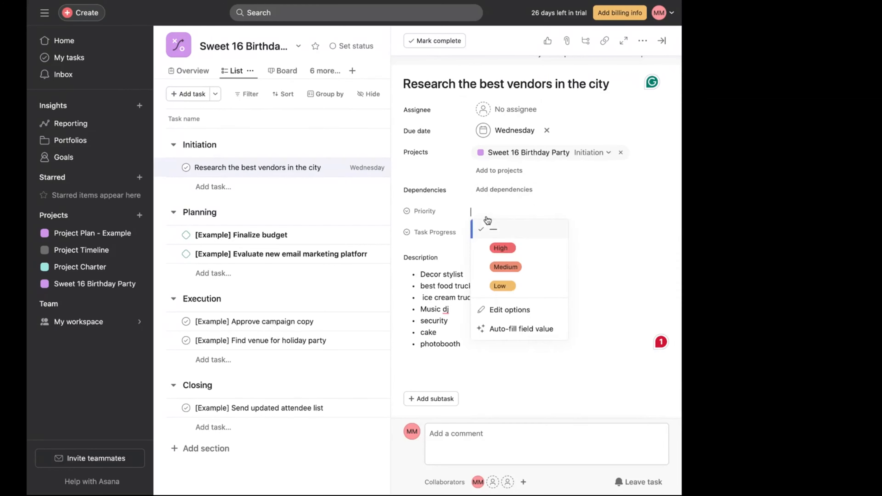
pyautogui.click(500, 248)
pyautogui.click(492, 231)
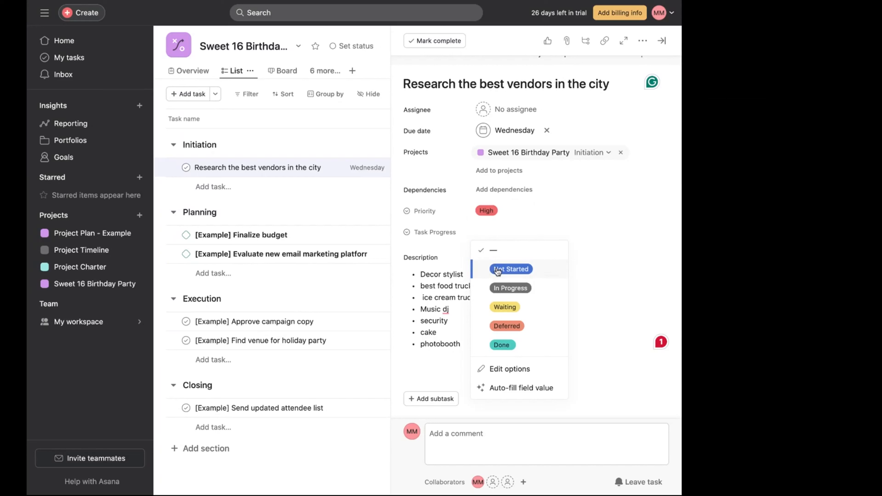
pyautogui.click(504, 288)
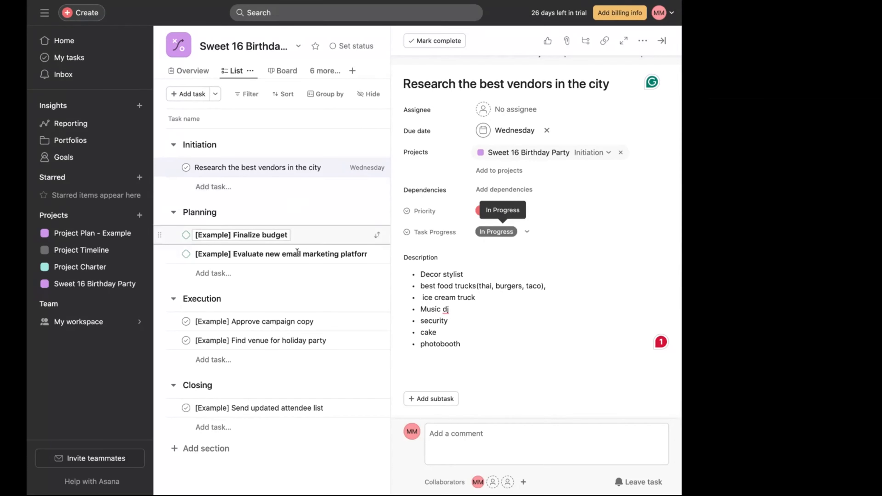
# - Replace the trailing comma on the food trucks bullet with "(ask them to include drinks)" and close the task
pyautogui.click(560, 288)
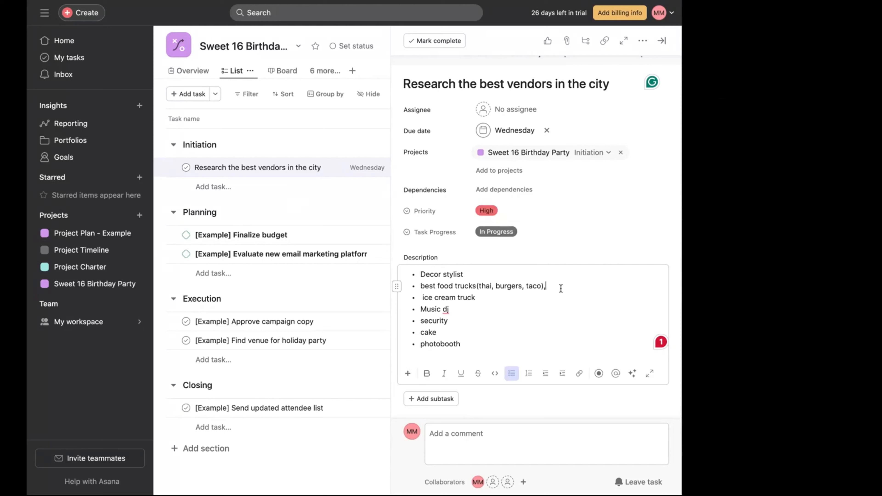
pyautogui.press('BackSpace')
pyautogui.write('(')
pyautogui.write('ask them to include')
pyautogui.write('drinks)')
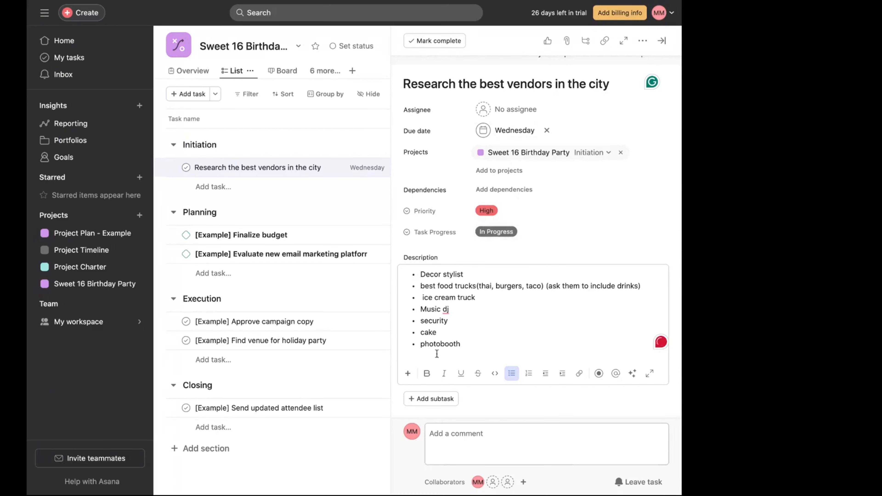
pyautogui.click(340, 456)
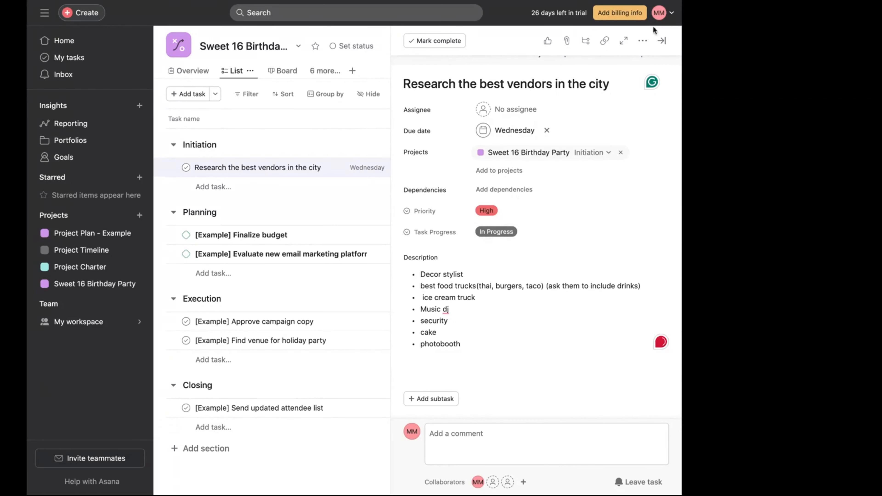
pyautogui.click(661, 40)
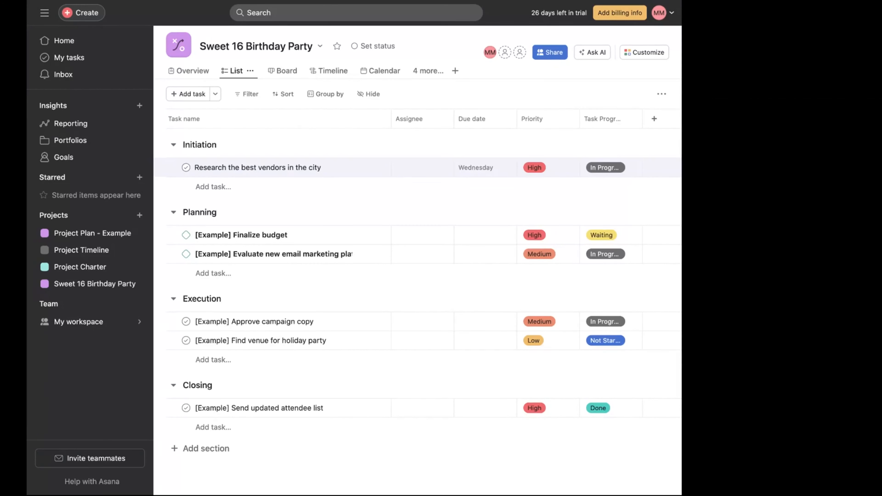
# - Add a task "Develop a project timeline" under the Initiation section
pyautogui.click(218, 189)
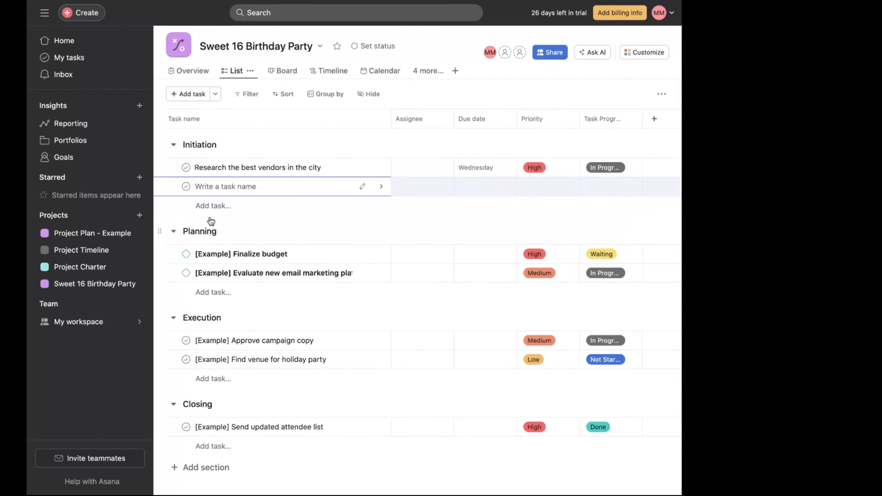
pyautogui.write('Develop a project timline')
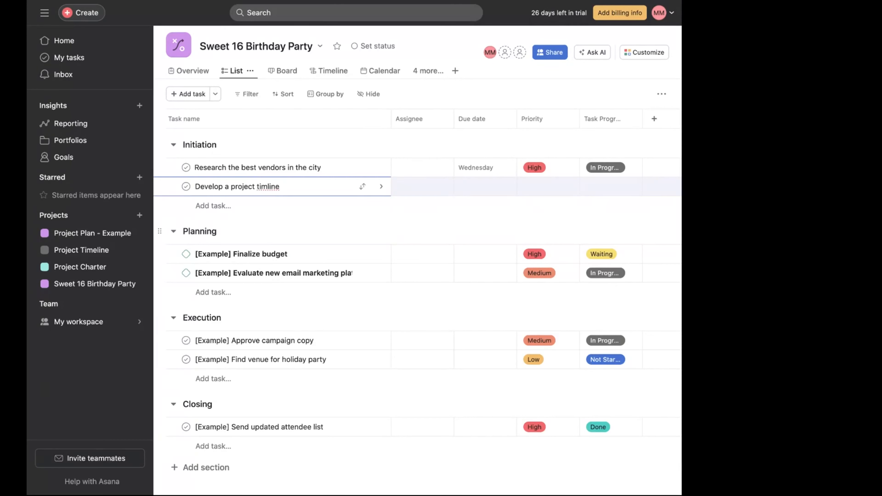
pyautogui.click(270, 183)
pyautogui.write('e')
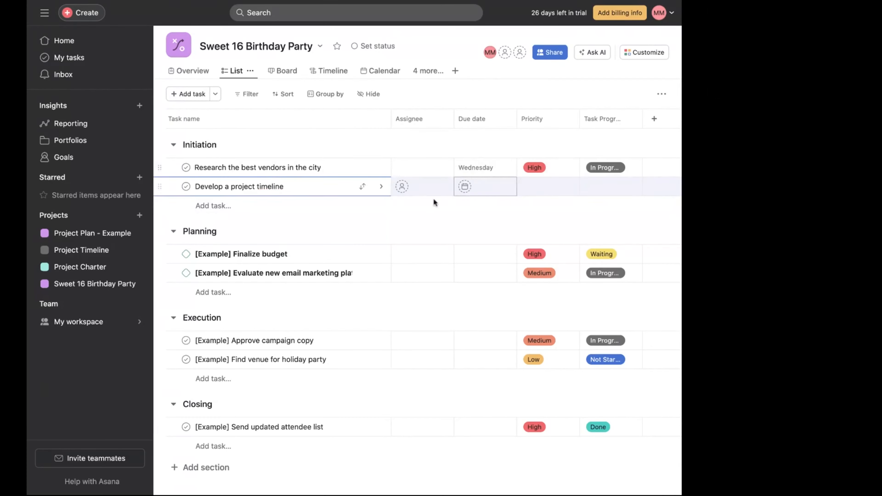
# - Set the new task's due date to Wednesday, April 3, 2024
pyautogui.click(486, 191)
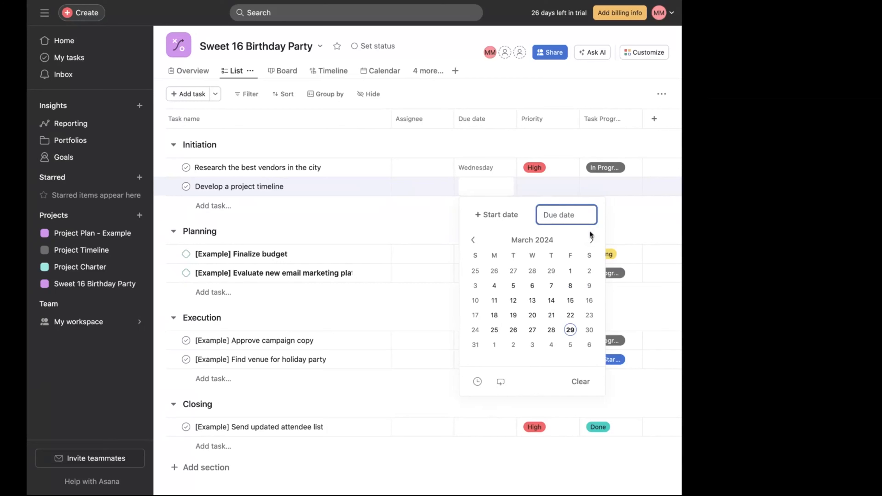
pyautogui.click(591, 241)
pyautogui.click(531, 272)
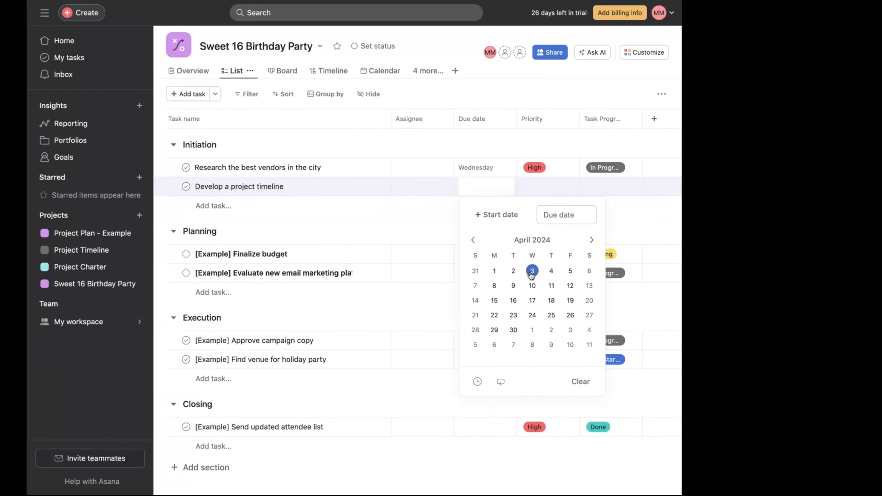
# - Set the timeline task's priority to High and task progress to In Progress
pyautogui.click(567, 190)
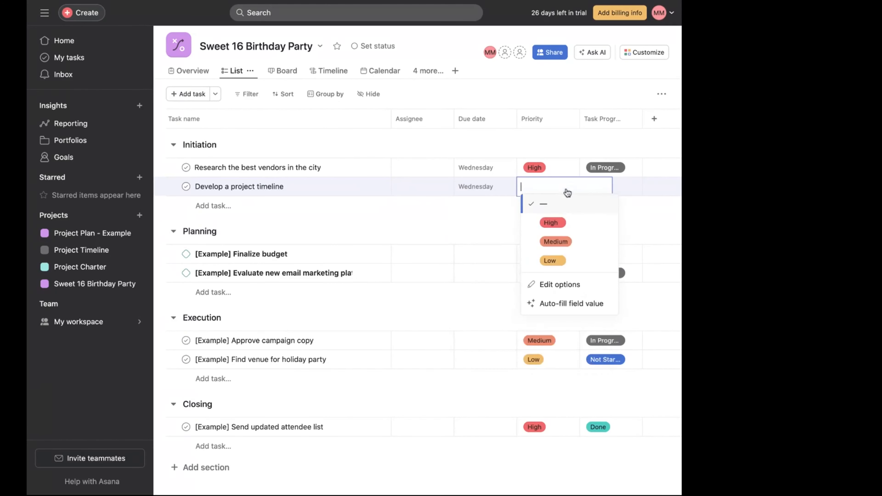
pyautogui.click(553, 224)
pyautogui.click(620, 188)
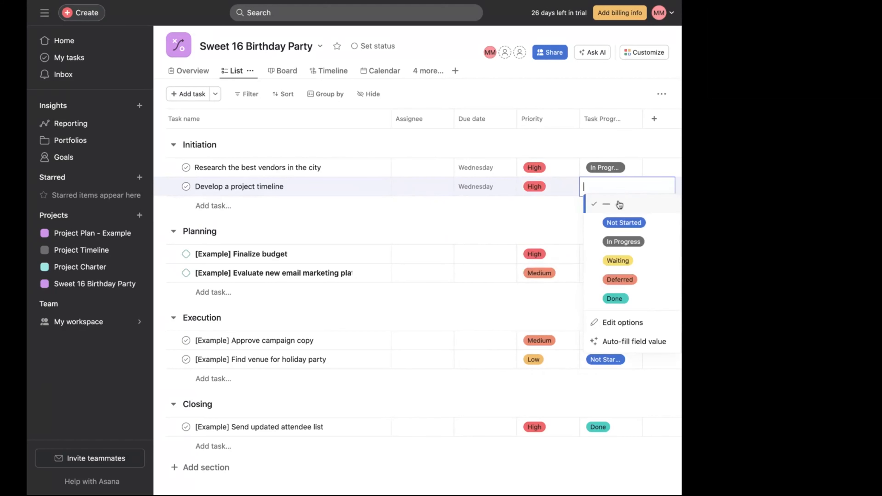
pyautogui.click(619, 242)
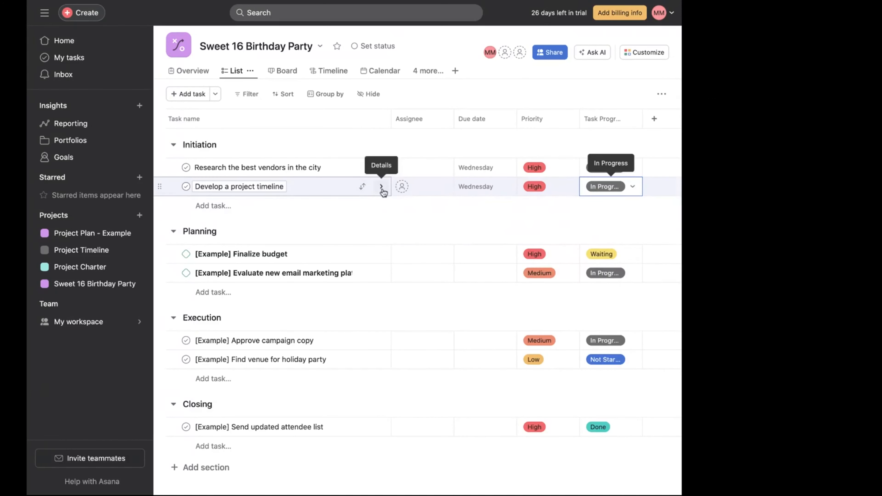
# - Open the timeline task's details, assign it to yourself, and close the details pane
pyautogui.click(381, 187)
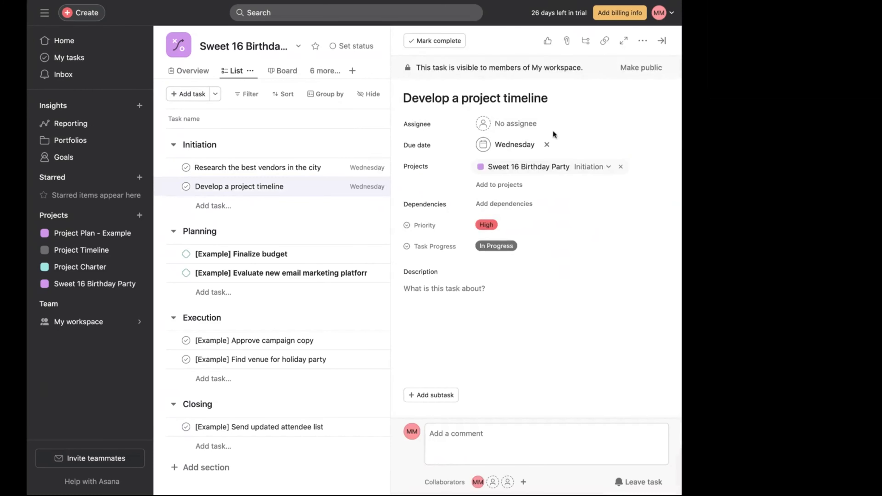
pyautogui.click(518, 126)
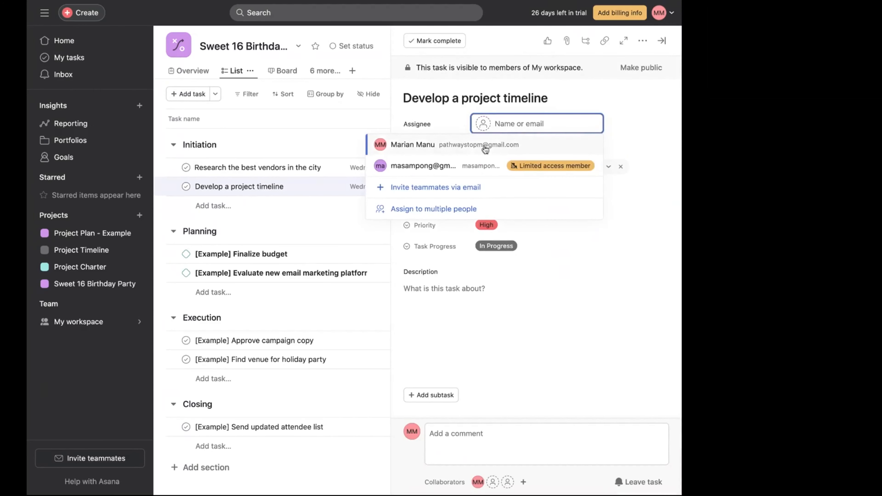
pyautogui.click(470, 149)
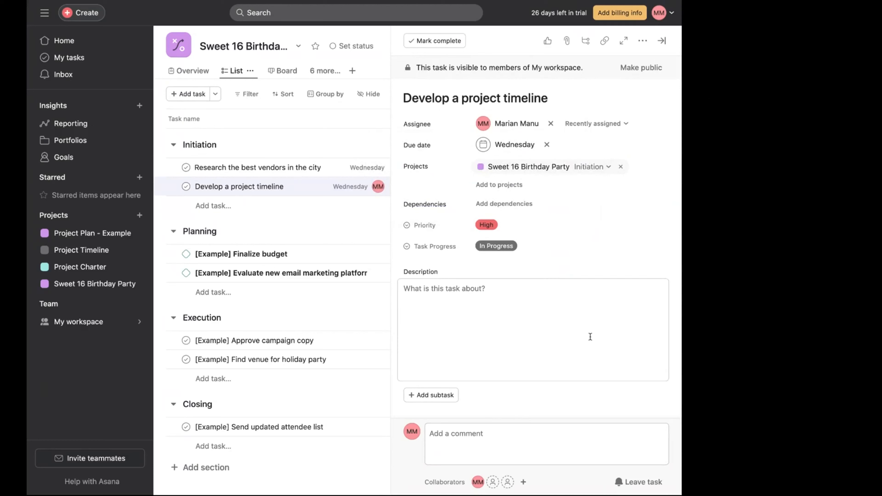
pyautogui.scroll(-2, 485, 394)
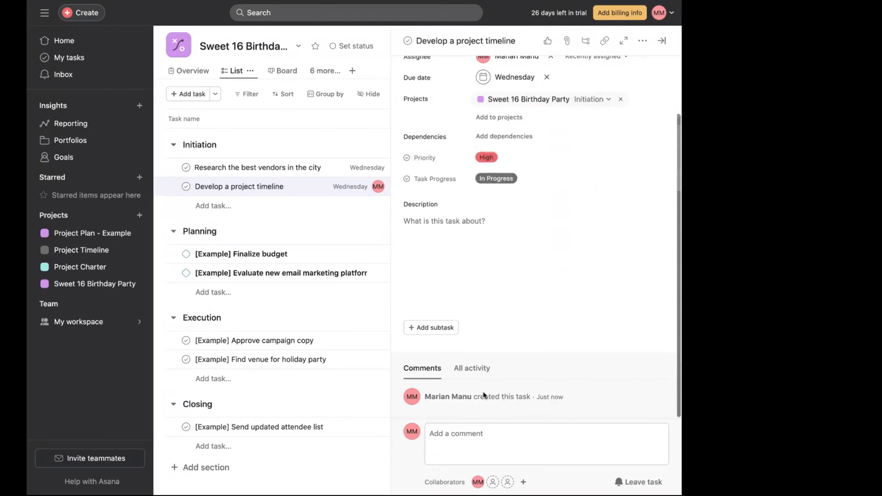
pyautogui.scroll(2, 644, 128)
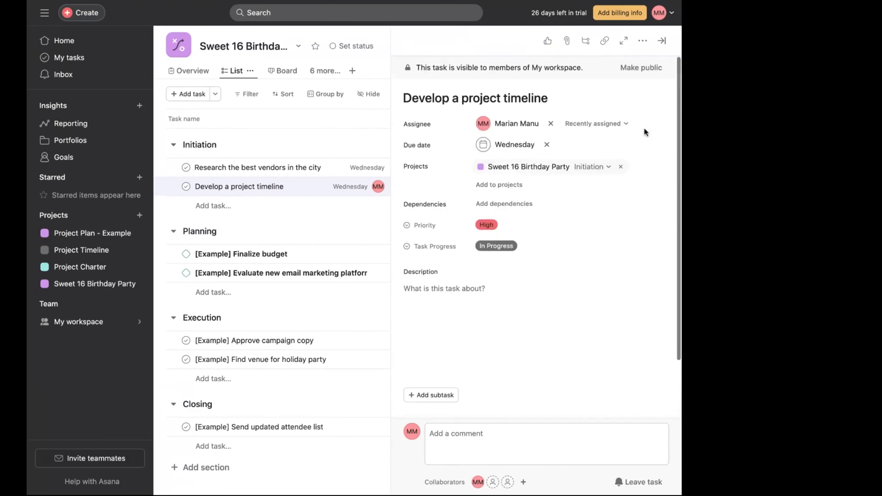
pyautogui.click(664, 41)
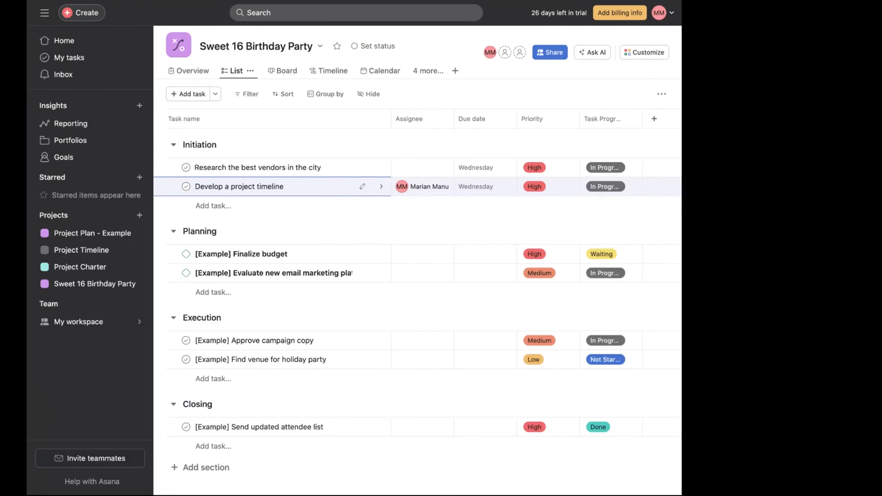
# - Add a task "Research invitations" under Initiation and assign it to yourself
pyautogui.click(218, 209)
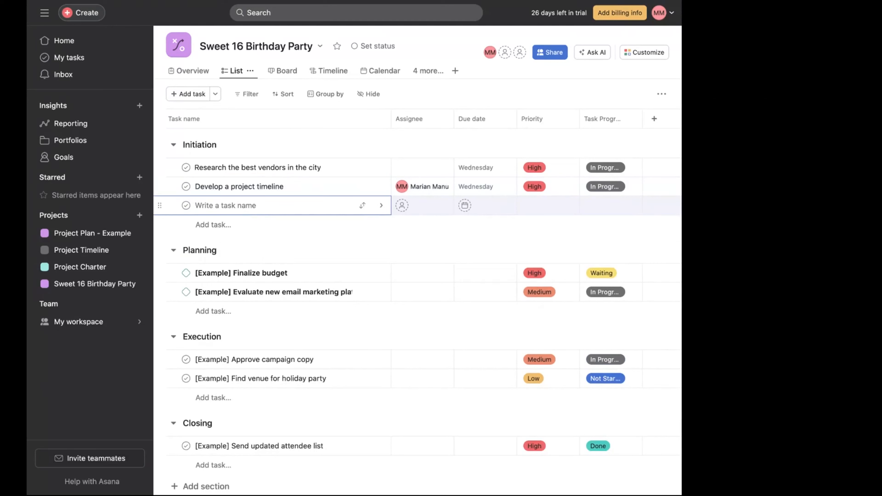
pyautogui.write('Research invitations')
pyautogui.click(434, 207)
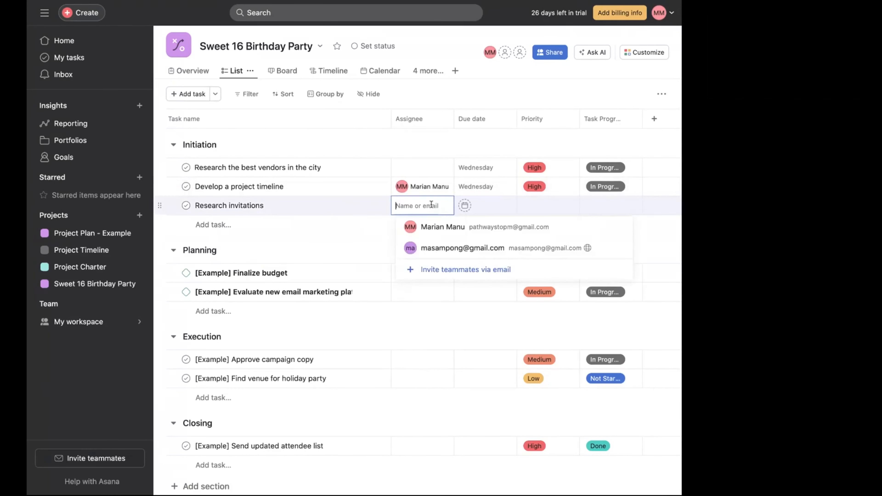
pyautogui.click(433, 231)
# - Set the invitations task's due date to Wednesday, April 3, 2024
pyautogui.click(502, 205)
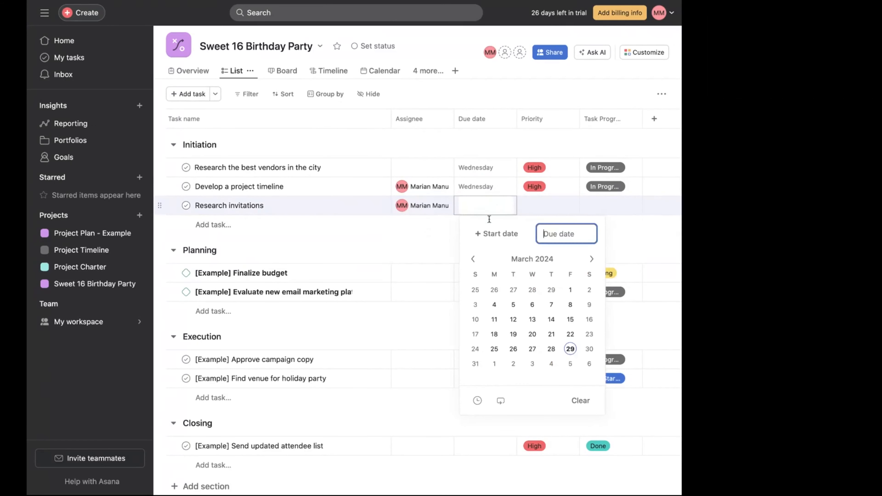
pyautogui.click(591, 259)
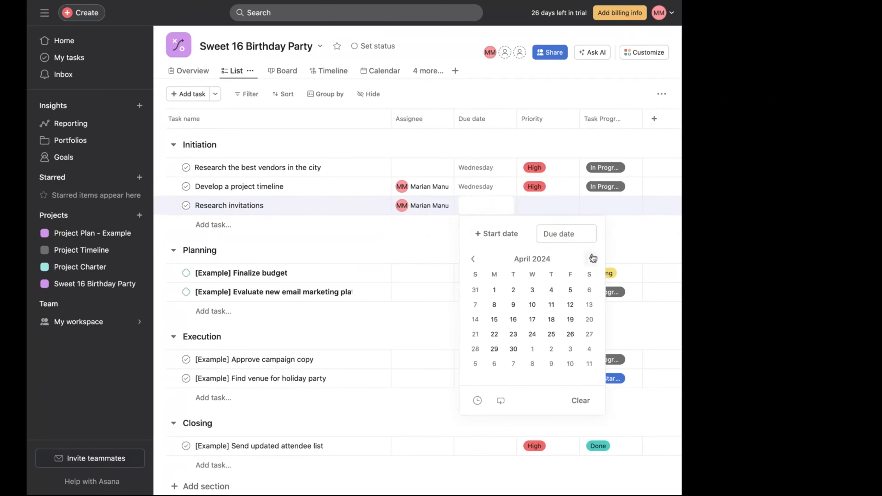
pyautogui.click(532, 290)
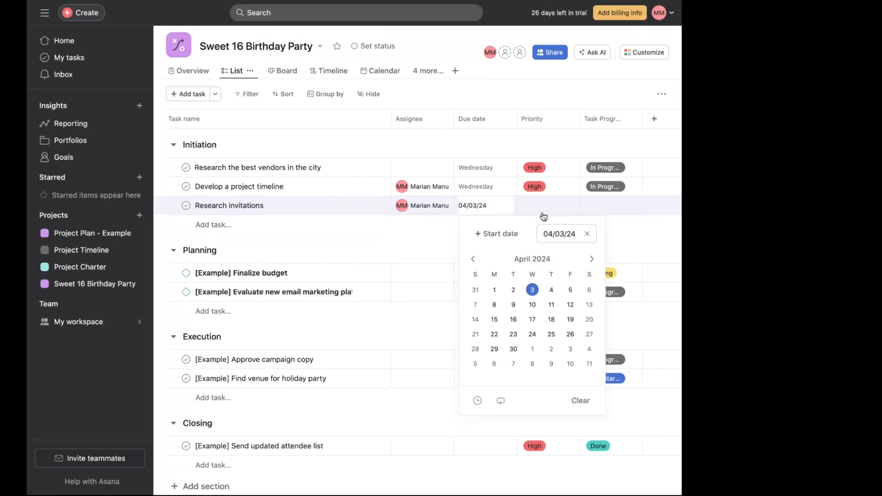
# - Set the invitations task's priority to High and task progress to In Progress
pyautogui.click(556, 213)
pyautogui.click(541, 241)
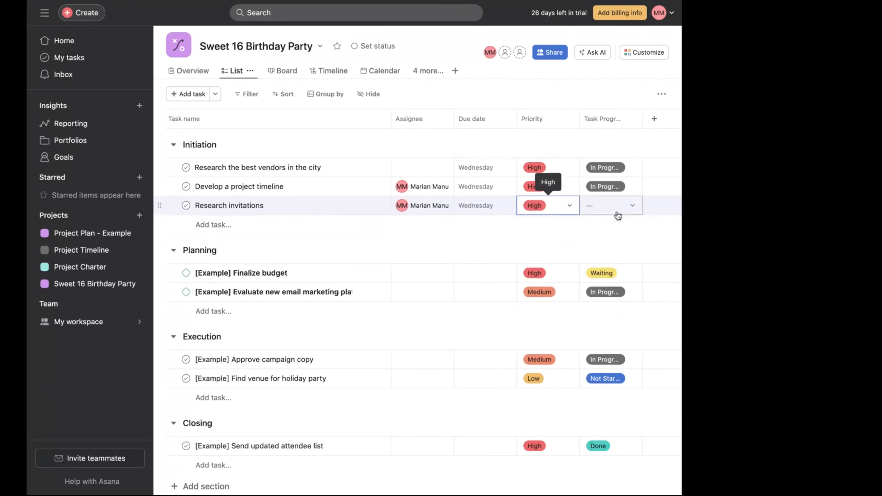
pyautogui.click(618, 214)
pyautogui.click(623, 261)
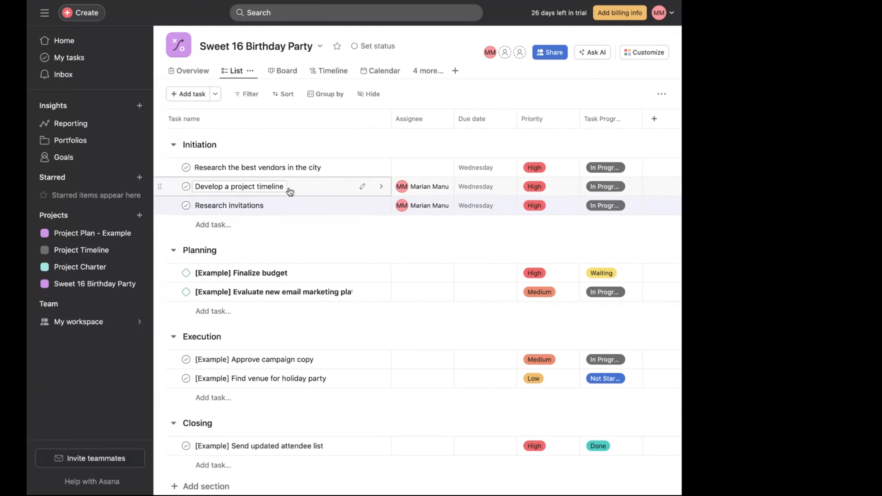
# - Rename the timeline task to "Develop a project timeline and budget"
pyautogui.click(280, 185)
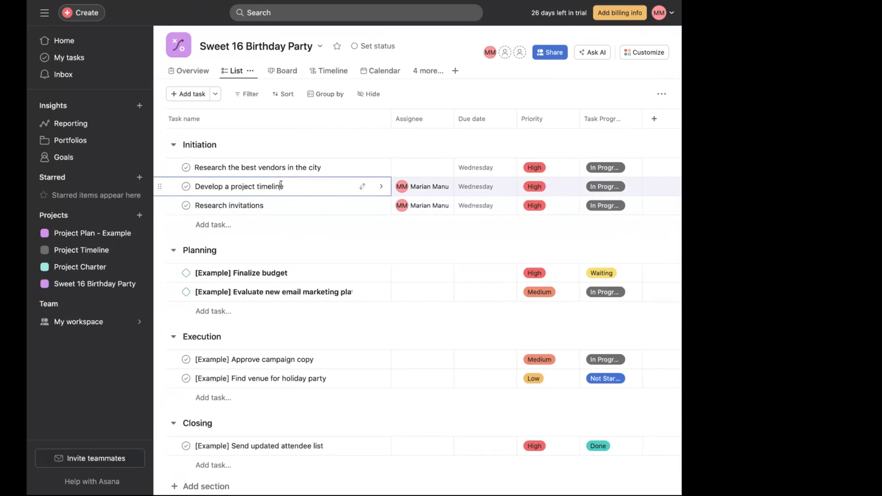
pyautogui.doubleClick(281, 185)
pyautogui.click(273, 187)
pyautogui.click(381, 186)
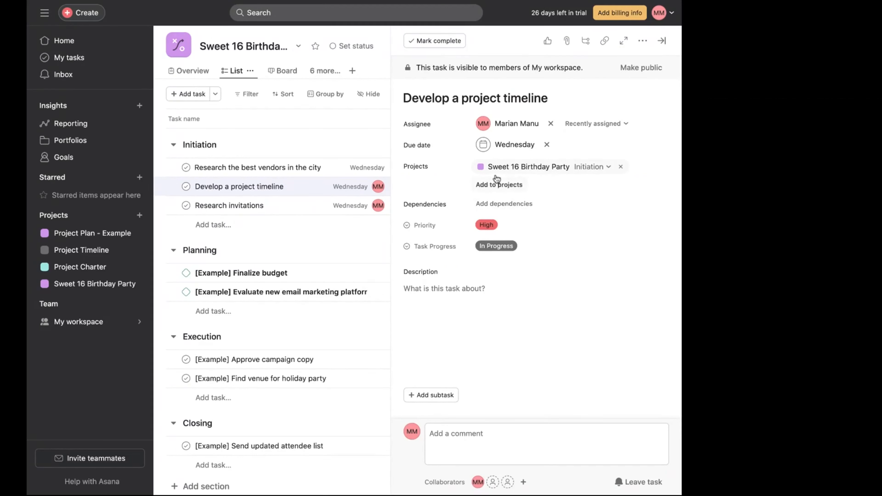
pyautogui.click(550, 99)
pyautogui.write('a')
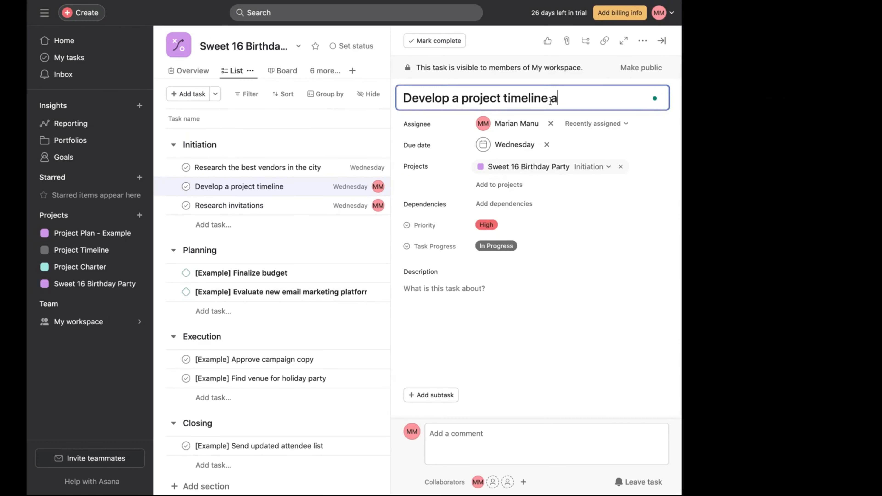
pyautogui.write('nd budget')
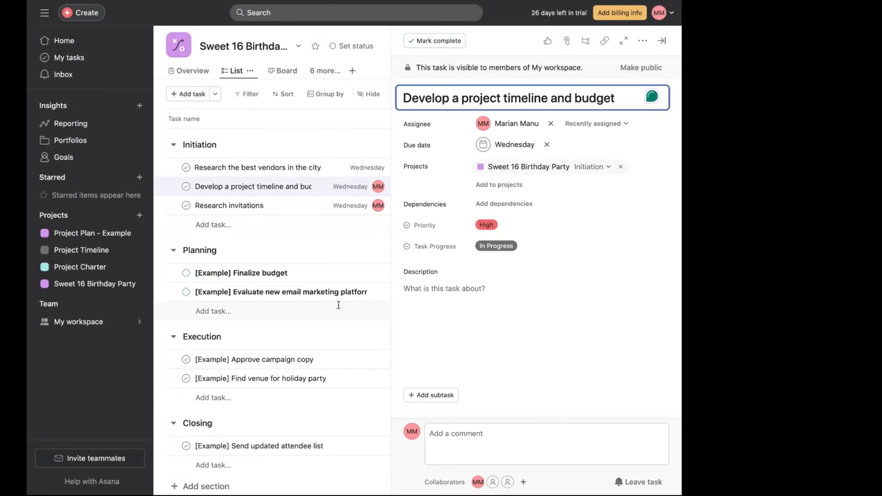
# - Add a task "Develop safety plan" under the Initiation section
pyautogui.click(663, 41)
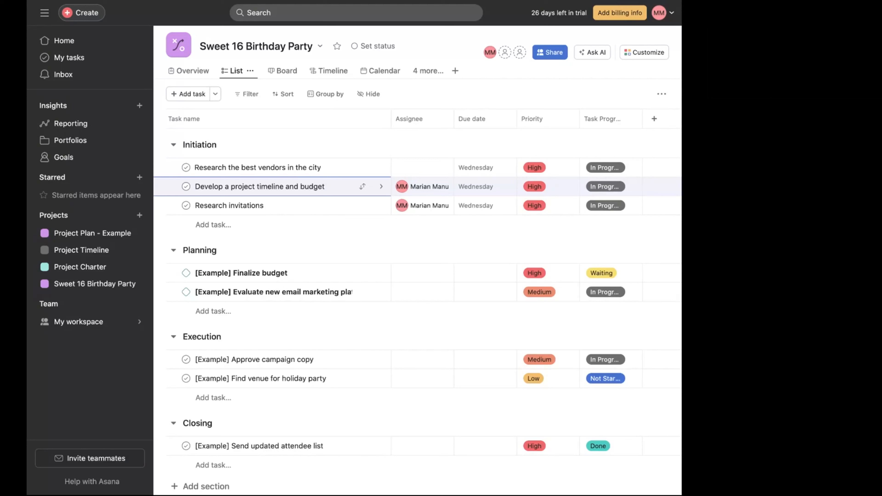
pyautogui.click(222, 230)
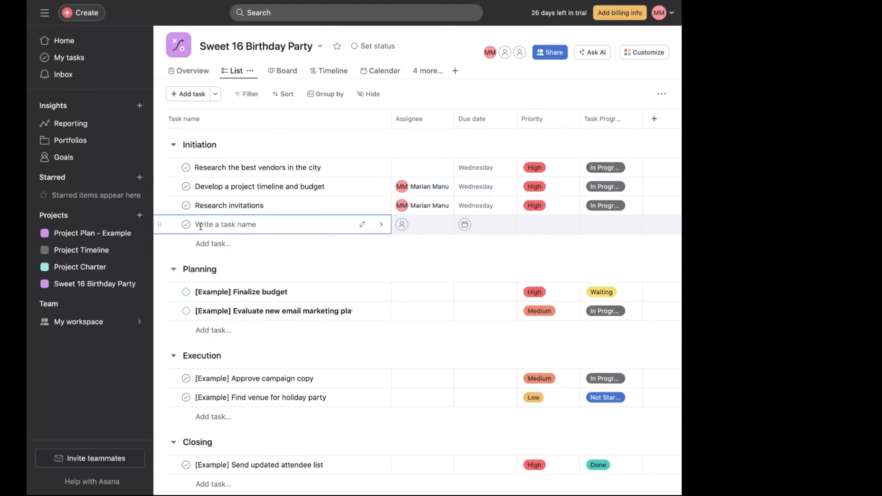
pyautogui.write('Devekio')
pyautogui.press('BackSpace')
pyautogui.write('lop safety plan')
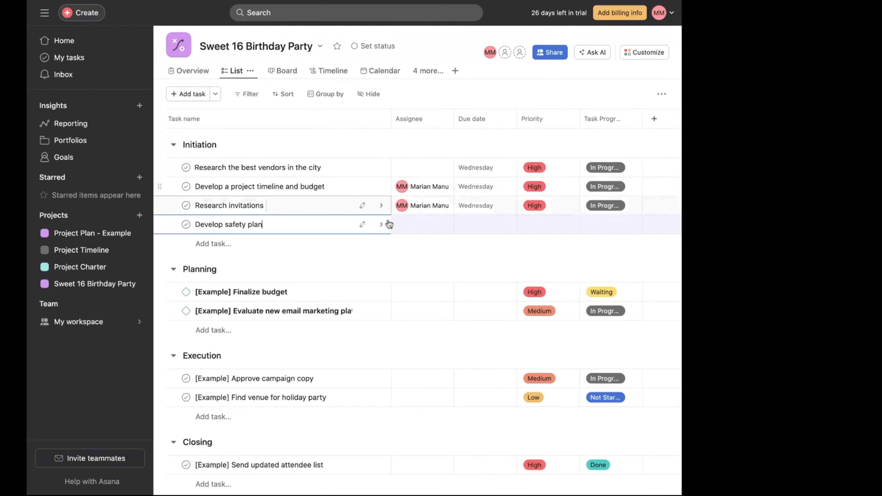
# - Assign the safety plan task to yourself and set its due date to Wednesday, April 3, 2024
pyautogui.click(427, 228)
pyautogui.click(427, 246)
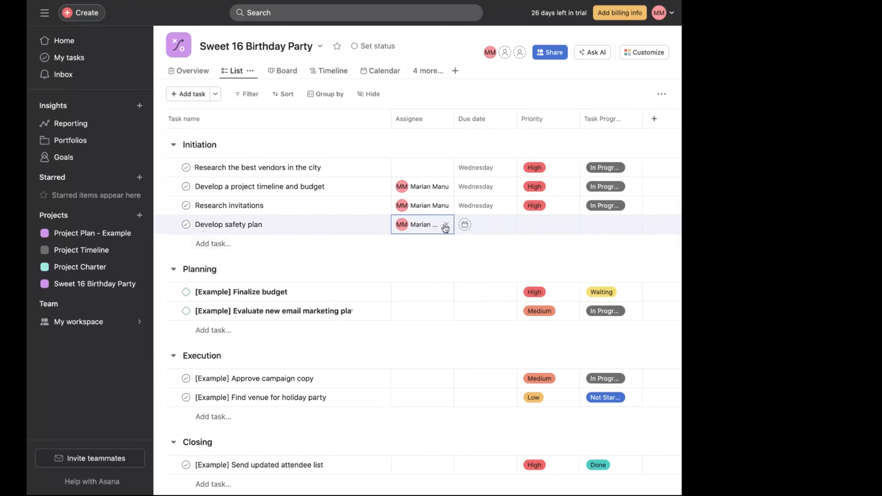
pyautogui.click(465, 225)
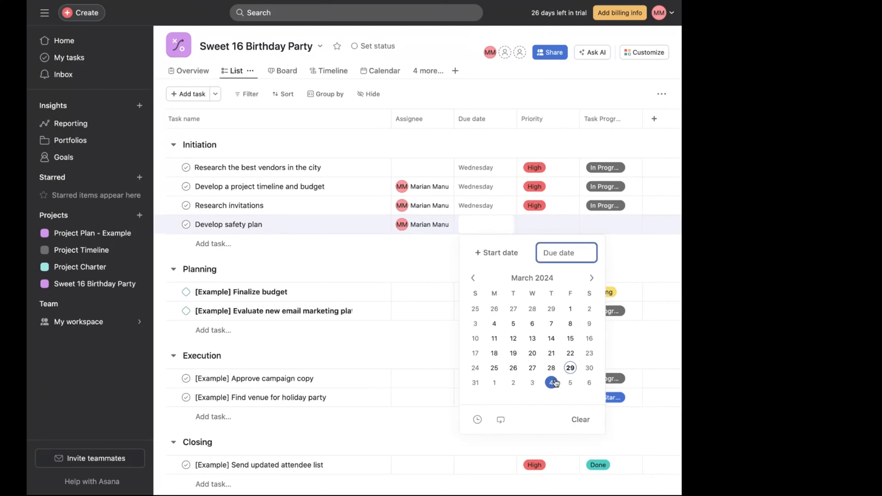
pyautogui.click(537, 384)
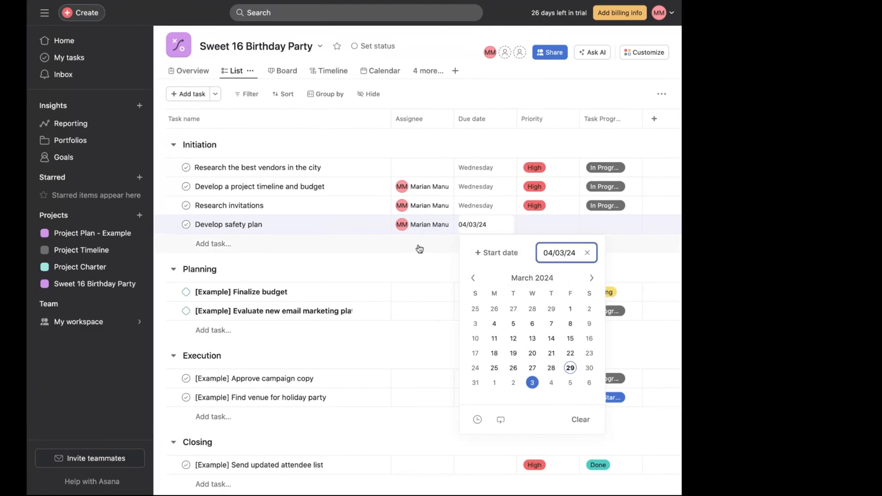
pyautogui.click(418, 261)
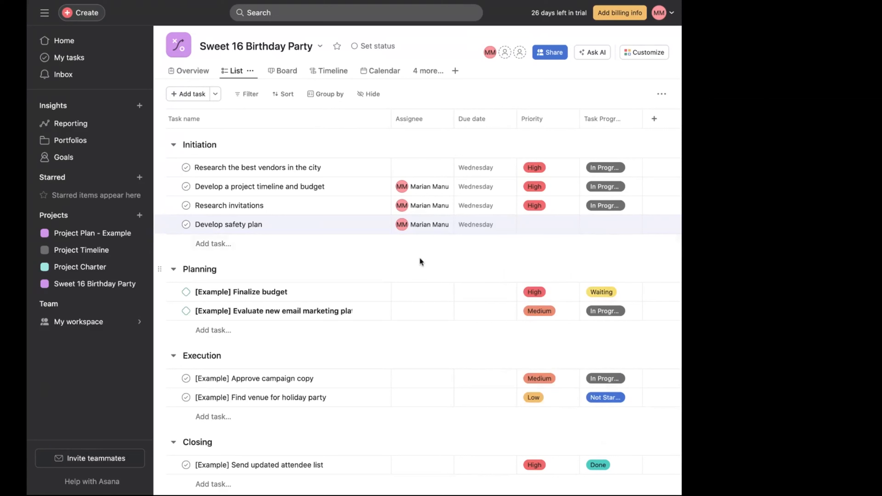
# - Set the safety plan task's priority to High and task progress to In Progress
pyautogui.click(568, 228)
pyautogui.click(546, 258)
pyautogui.click(642, 222)
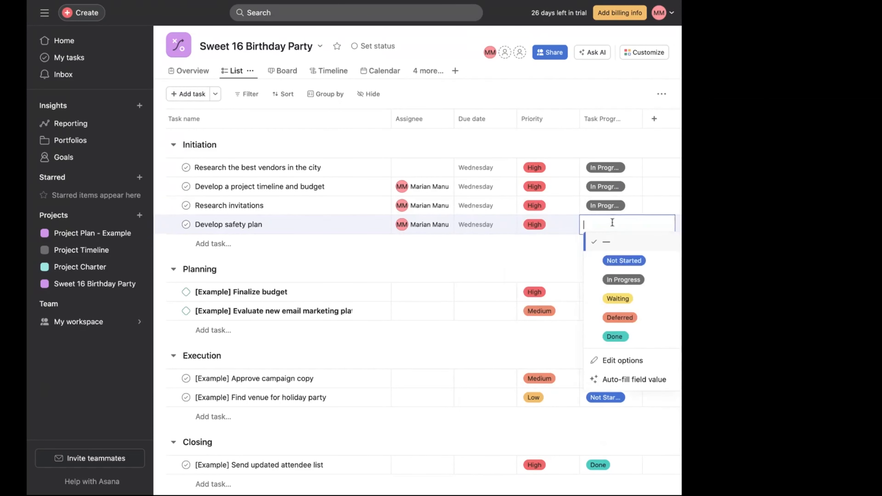
pyautogui.click(619, 282)
# - Rename the "[Example] Finalize budget" milestone in Planning to "Selected vendors outreach"
pyautogui.click(403, 252)
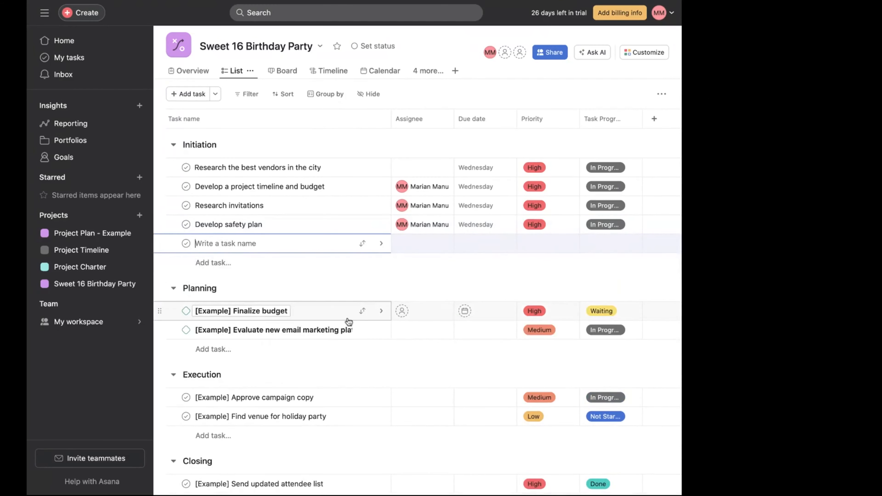
pyautogui.click(287, 311)
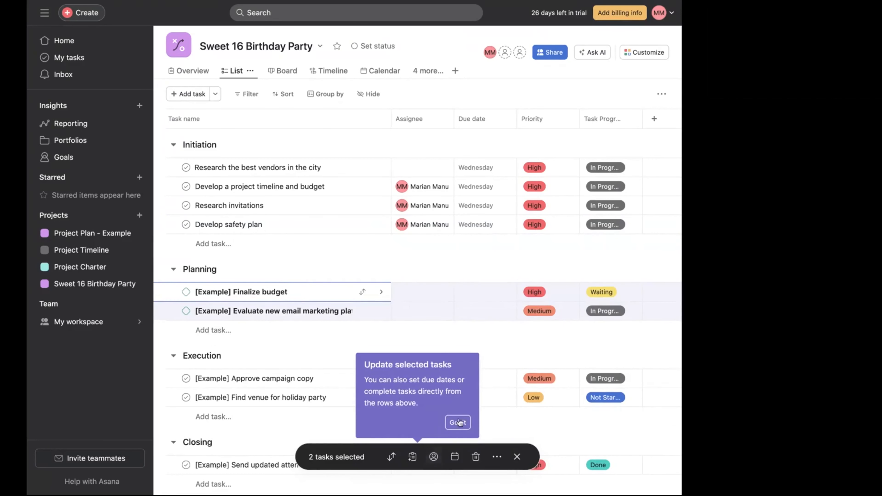
pyautogui.click(458, 422)
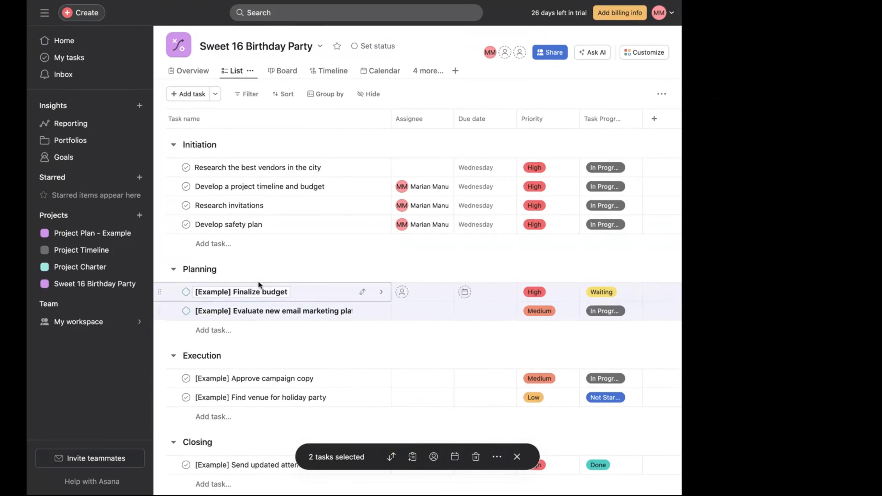
pyautogui.click(276, 293)
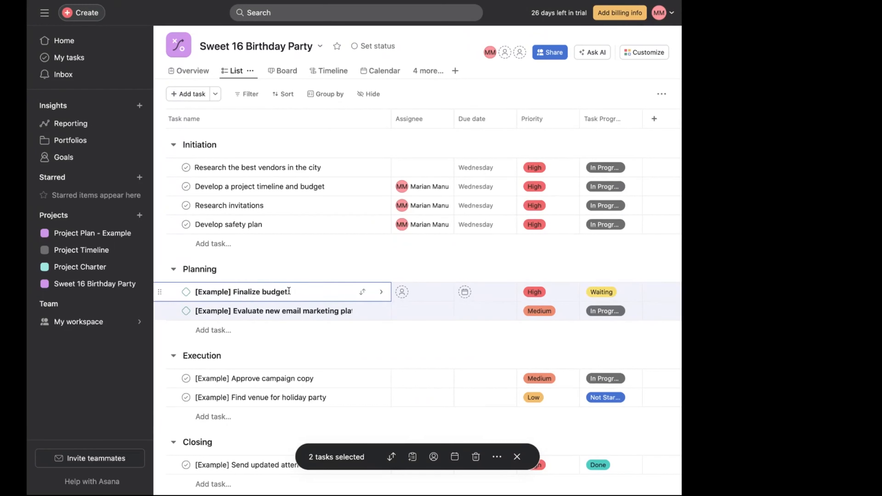
pyautogui.moveTo(289, 291); pyautogui.dragTo(196, 290)
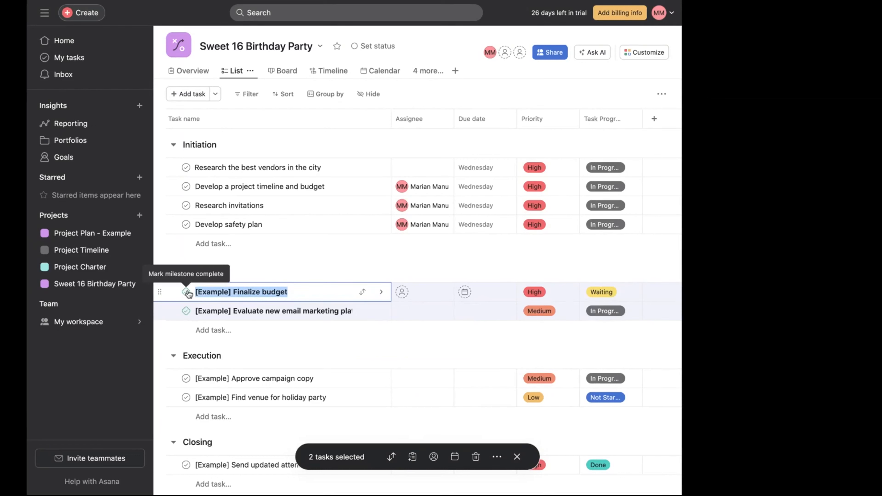
pyautogui.press('BackSpace')
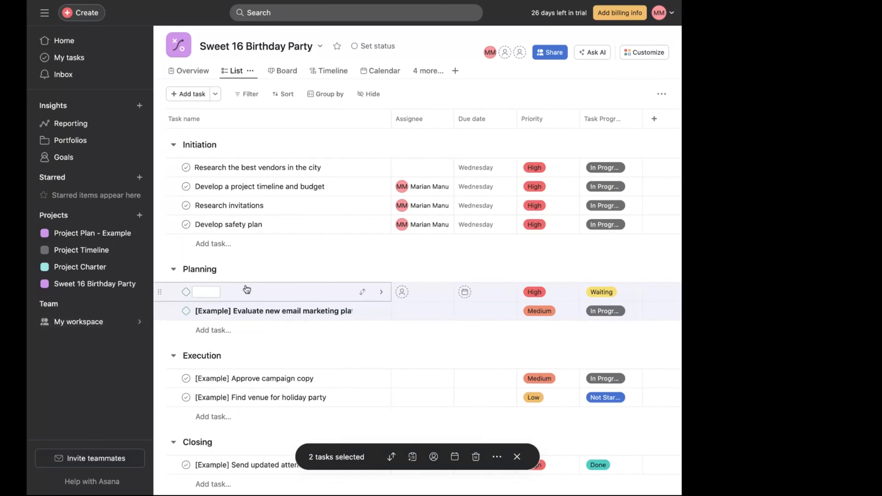
pyautogui.click(210, 293)
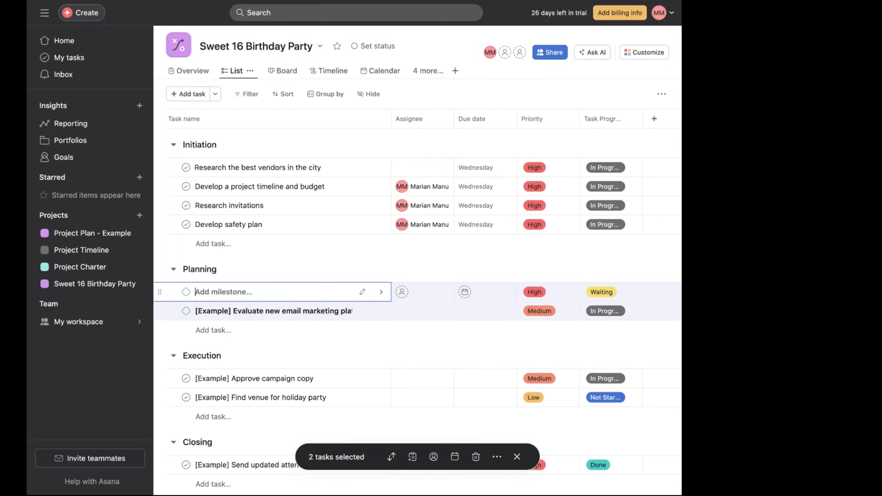
pyautogui.write('Reach ou')
pyautogui.press('BackSpace')
pyautogui.press('BackSpace')
pyautogui.press('BackSpace')
pyautogui.press('BackSpace')
pyautogui.press('BackSpace')
pyautogui.press('BackSpace')
pyautogui.press('BackSpace')
pyautogui.write('Selected vendors outrea')
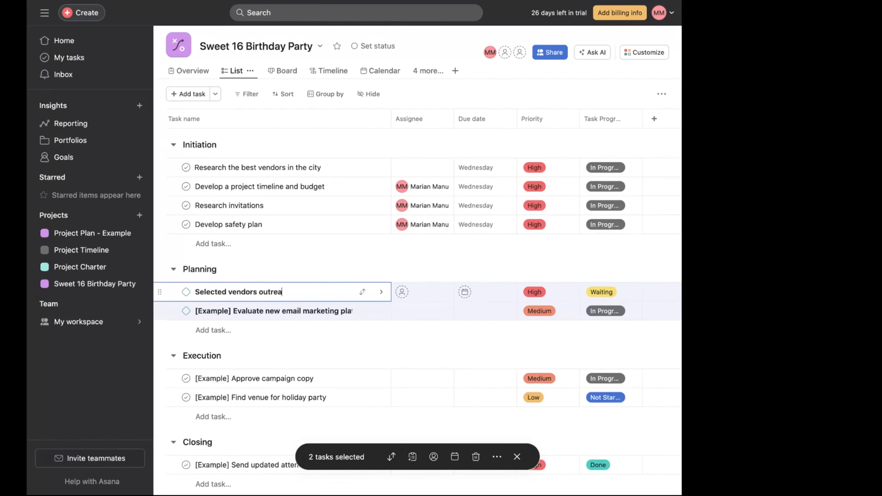
pyautogui.write('hch')
# - Set the due date of both selected Planning milestones to Wednesday, April 3, 2024
pyautogui.click(498, 293)
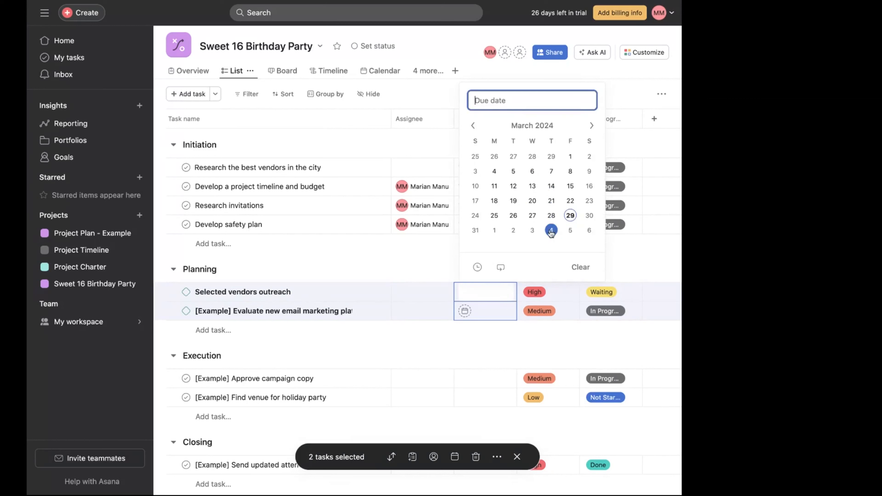
pyautogui.click(537, 233)
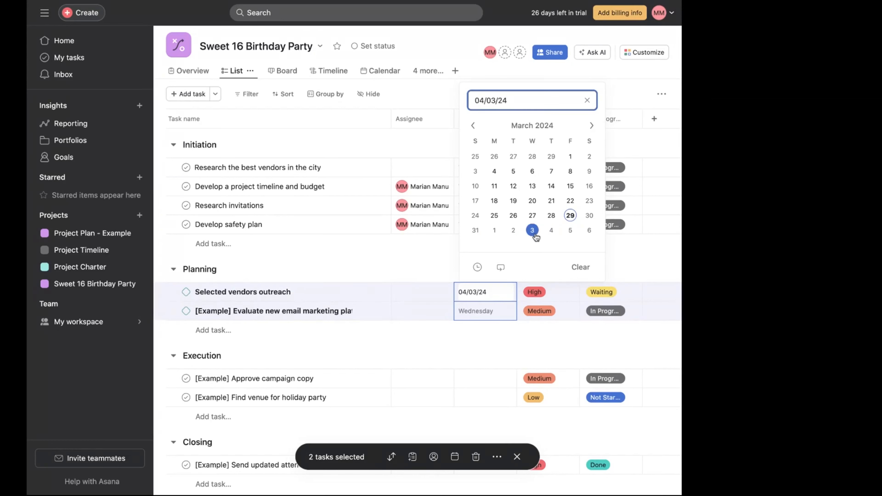
pyautogui.click(624, 290)
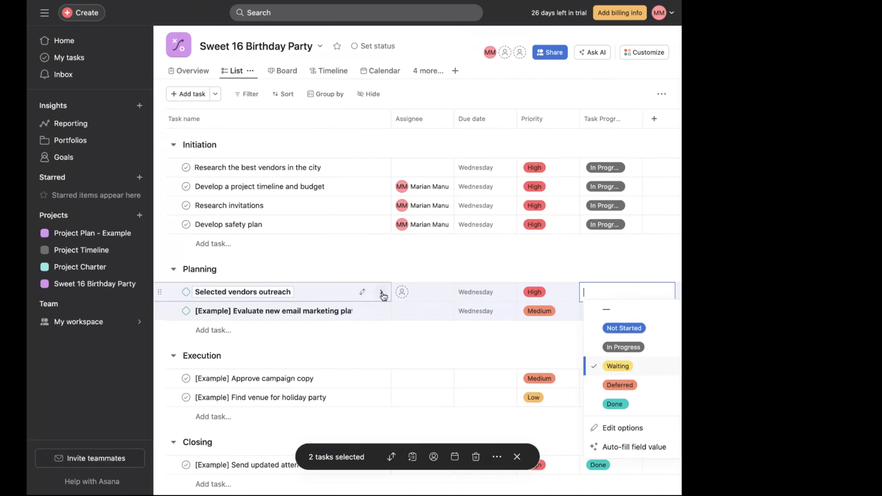
# - Open the vendors outreach milestone and make it blocked by "Research the best vendors in the city"
pyautogui.click(381, 292)
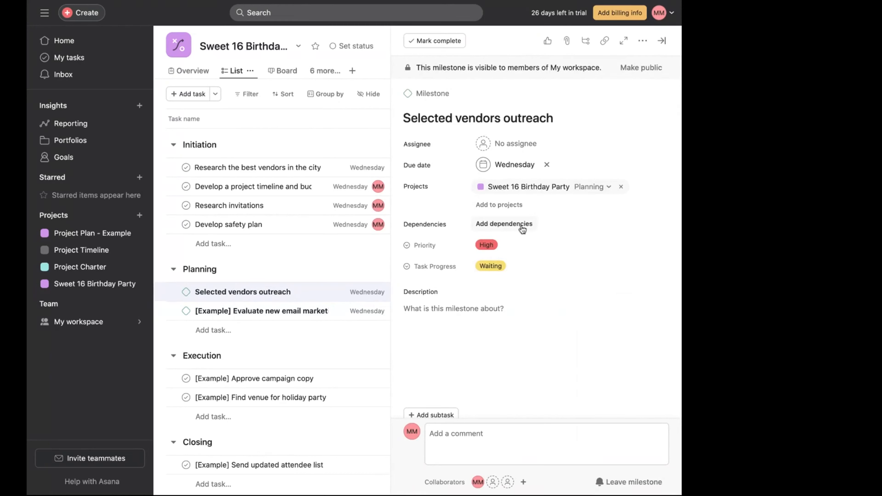
pyautogui.click(521, 227)
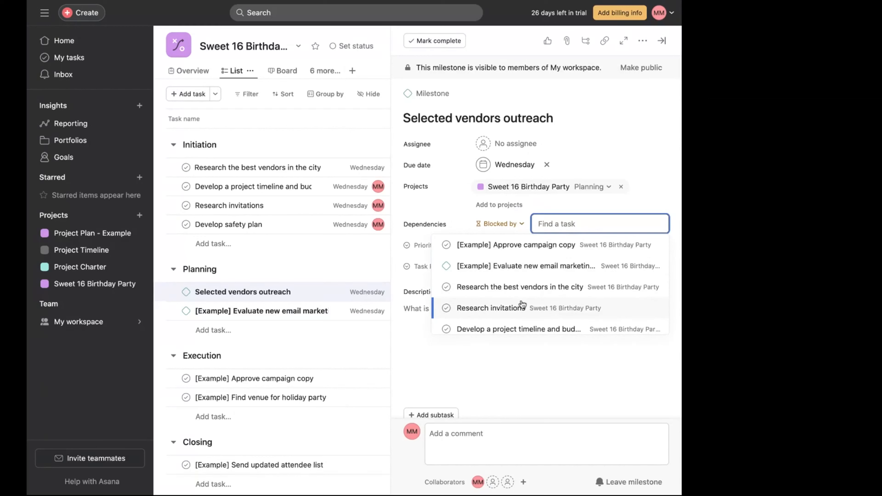
pyautogui.scroll(-2, 522, 305)
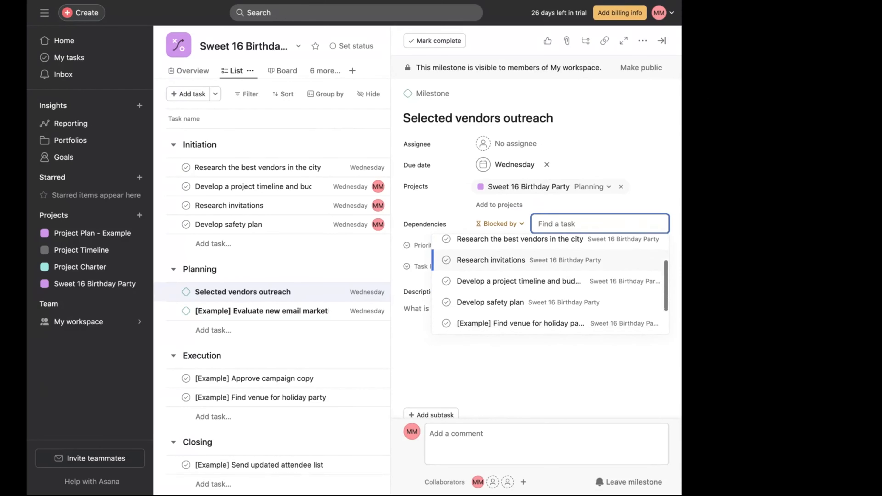
pyautogui.scroll(-2, 550, 288)
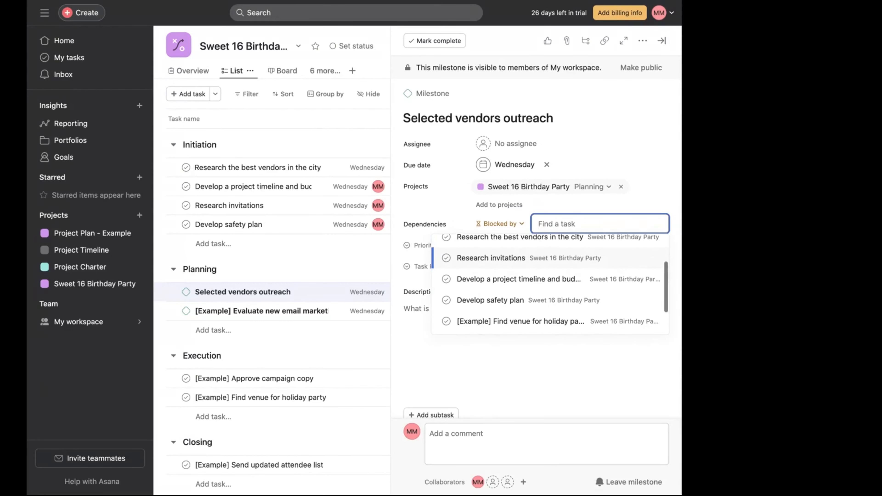
pyautogui.scroll(-1, 551, 295)
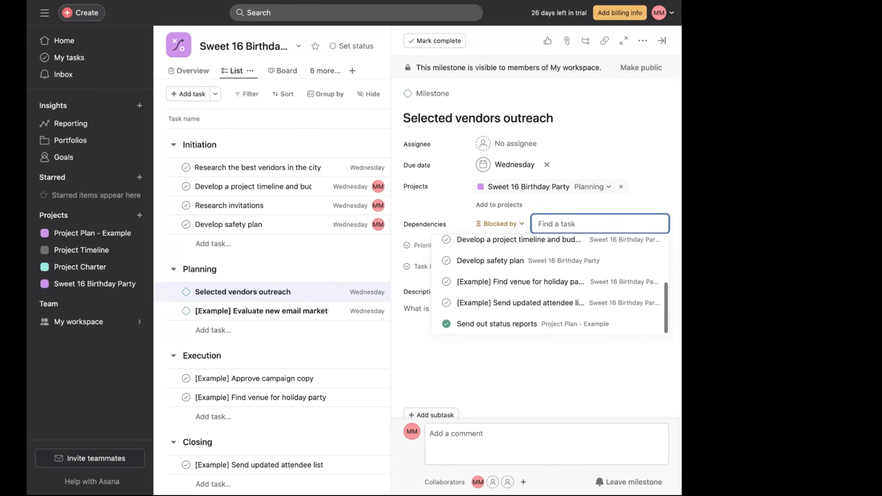
pyautogui.scroll(2, 550, 306)
pyautogui.scroll(-1, 550, 306)
pyautogui.scroll(3, 550, 305)
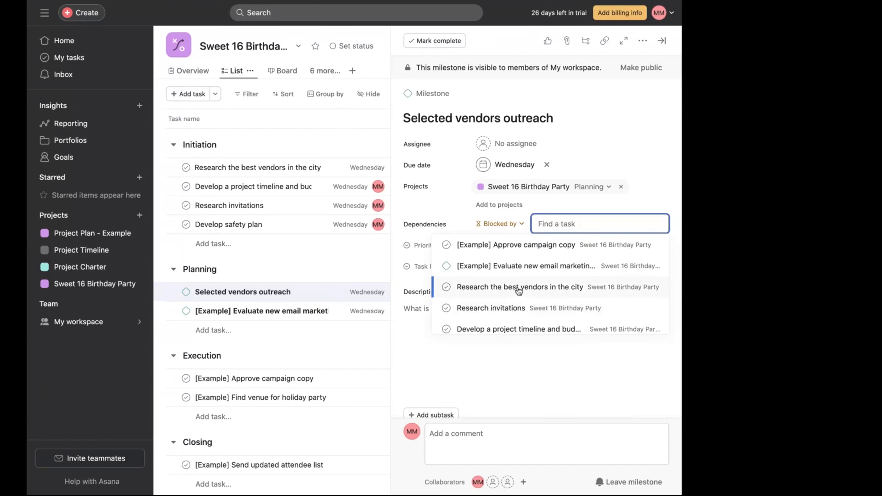
pyautogui.click(516, 288)
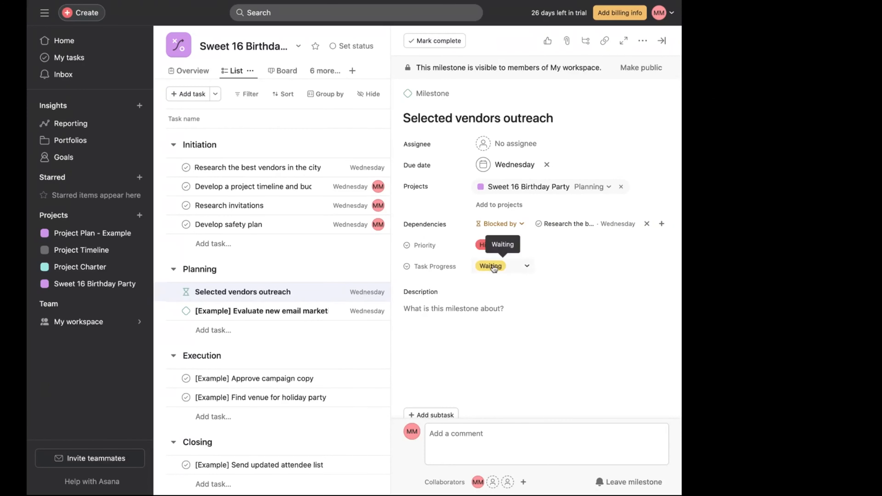
# - Add the description "Reach out about date, time & requirements" to the vendors outreach milestone
pyautogui.click(493, 266)
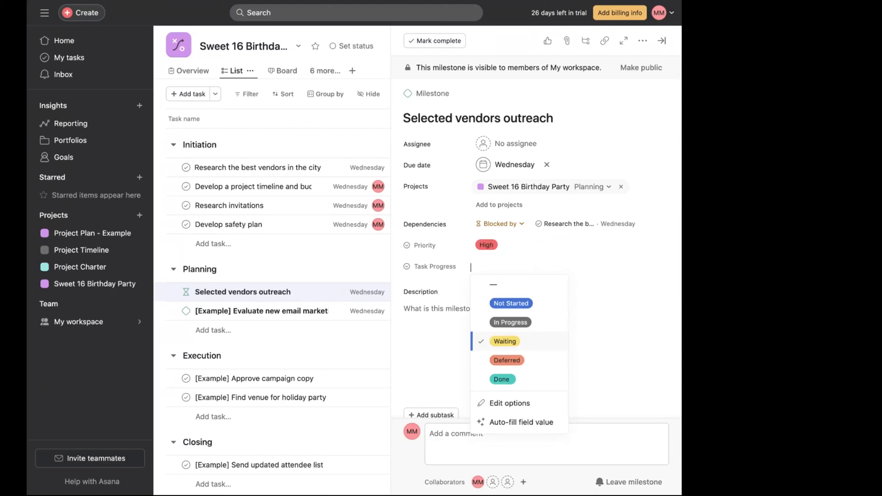
pyautogui.click(574, 266)
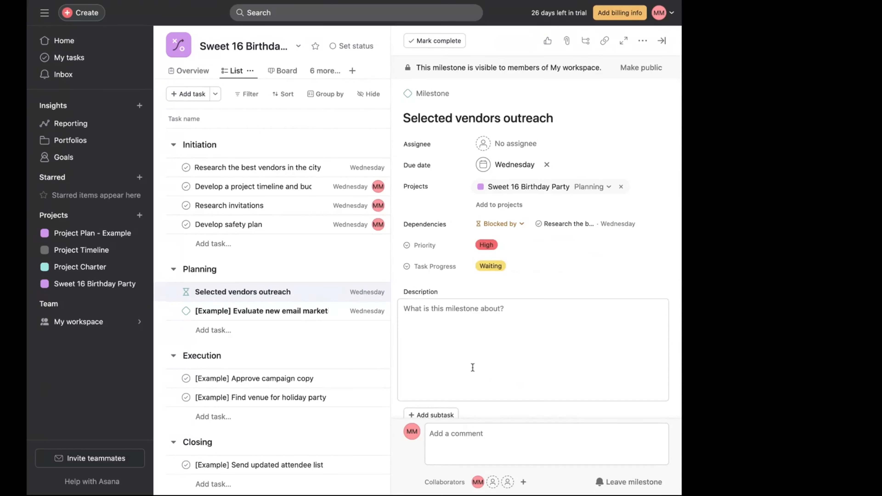
pyautogui.click(566, 336)
pyautogui.scroll(-2, 566, 336)
pyautogui.scroll(2, 560, 322)
pyautogui.click(433, 318)
pyautogui.write('Re')
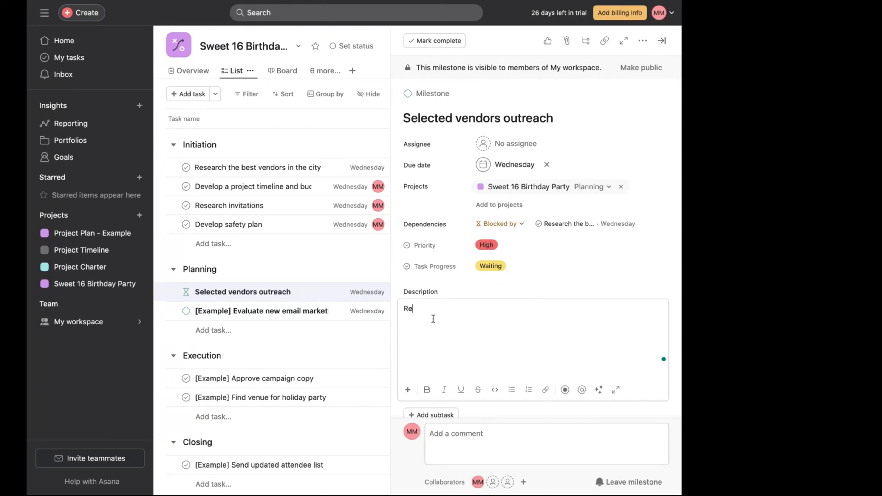
pyautogui.write('ach out about date, tme')
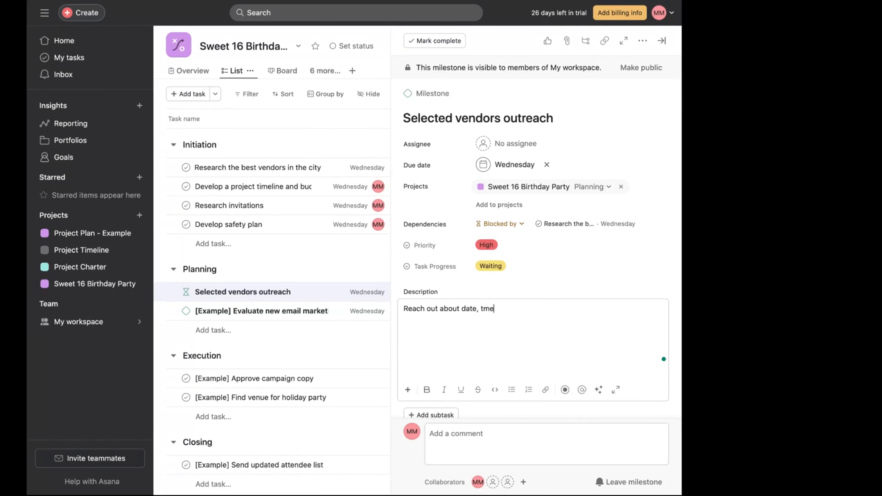
pyautogui.press('BackSpace')
pyautogui.press('BackSpace')
pyautogui.write('im')
pyautogui.write('e &')
pyautogui.write(' nee')
pyautogui.write('quirements')
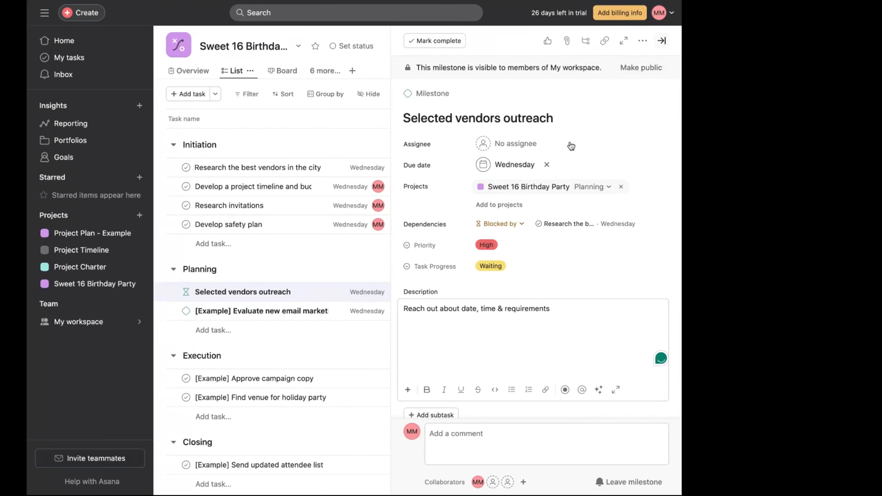
# - Move the "[Example] Evaluate new email marketing platform" milestone above "Selected vendors outreach" in the Planning section
pyautogui.click(661, 41)
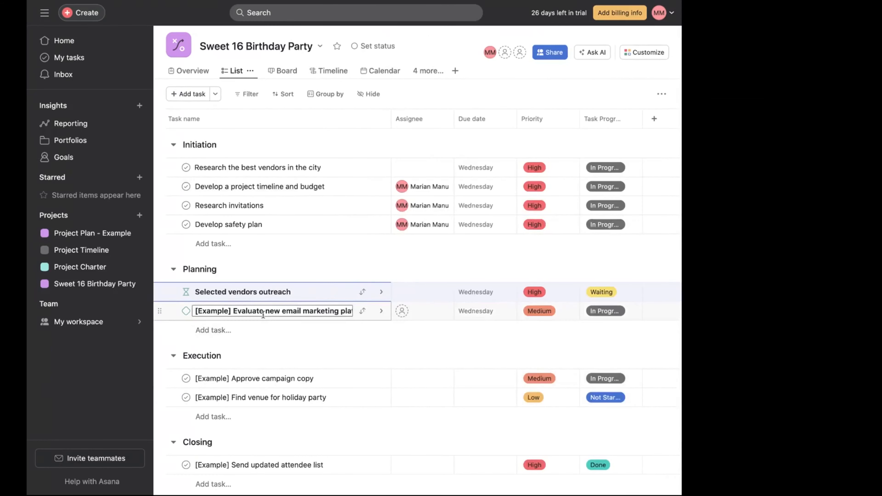
pyautogui.keyDown('shift'); pyautogui.click(264, 292); pyautogui.keyUp('shift')
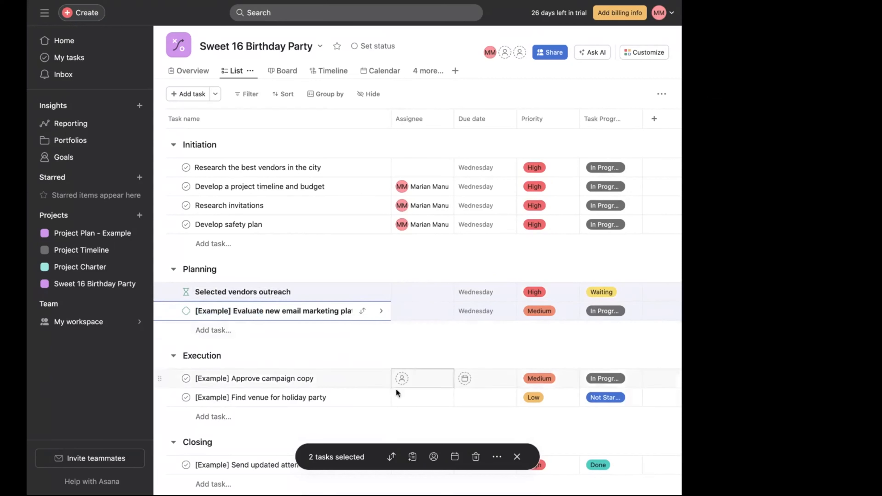
pyautogui.click(363, 311)
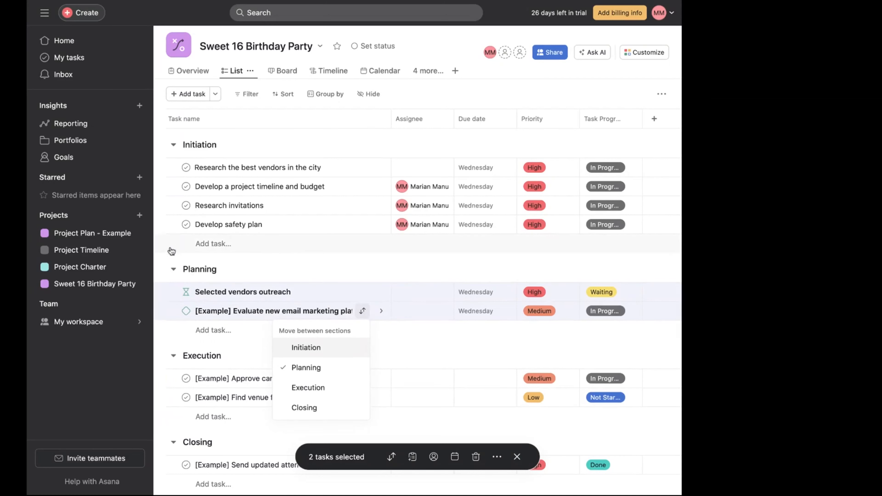
pyautogui.click(430, 43)
pyautogui.click(425, 42)
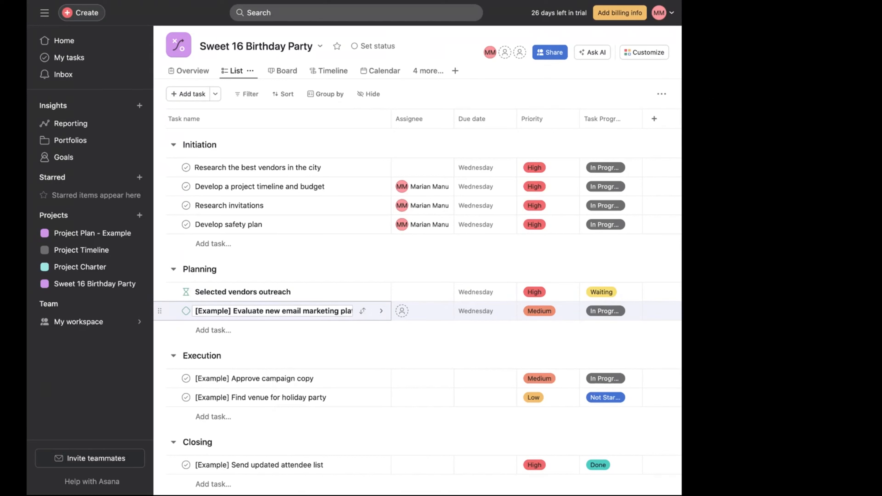
pyautogui.moveTo(159, 310); pyautogui.dragTo(162, 302)
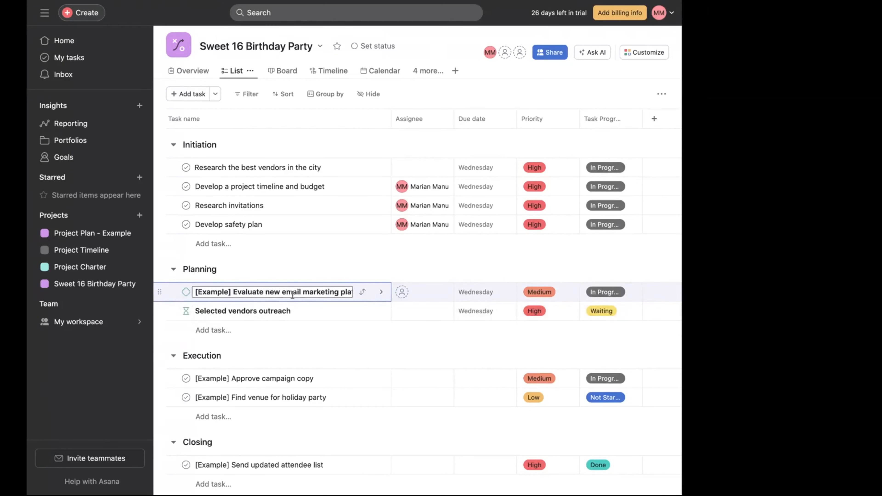
# - Open that milestone and rename it to "Meet with" followed by the celebrant's name
pyautogui.click(381, 292)
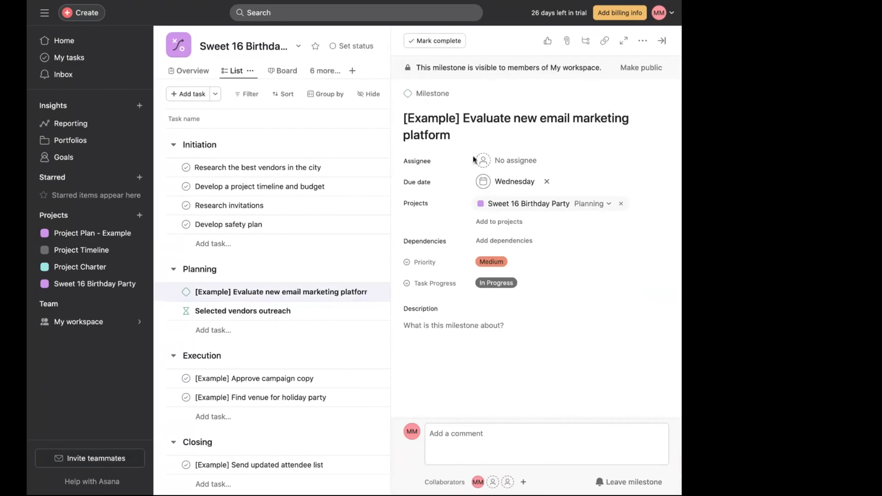
pyautogui.moveTo(469, 132); pyautogui.dragTo(400, 104)
pyautogui.write('M')
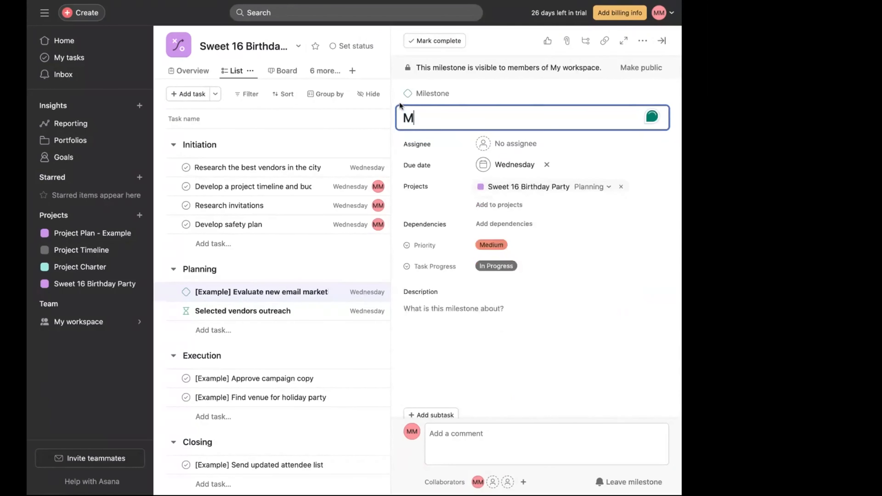
pyautogui.write('eet with ')
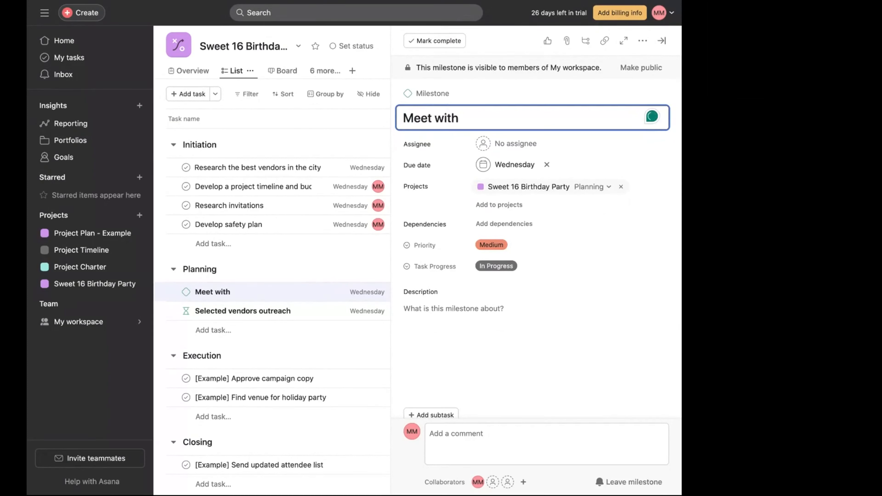
pyautogui.write('Chloe')
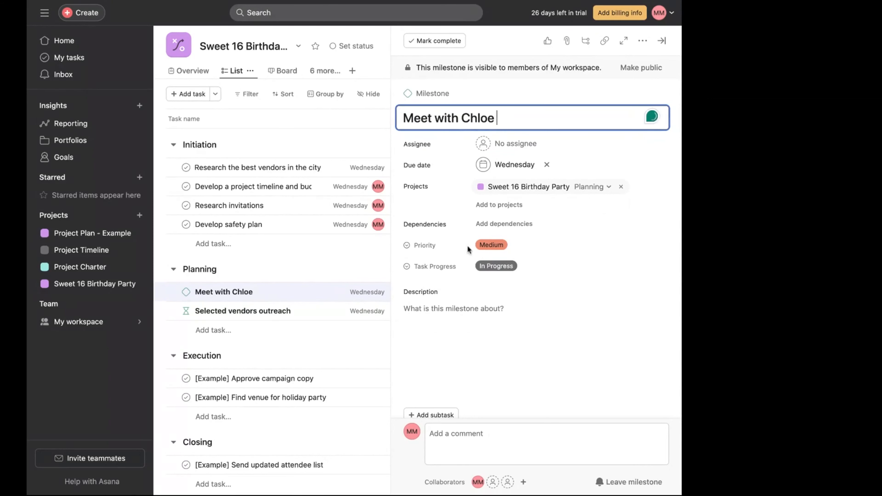
# - Add the description "Meeting to discuss vendors and select" to the meeting milestone
pyautogui.click(462, 323)
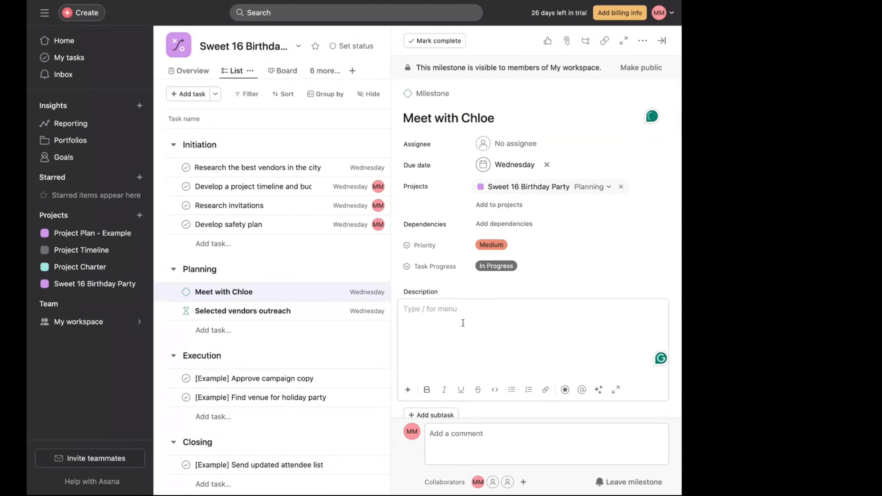
pyautogui.write('Meeting ')
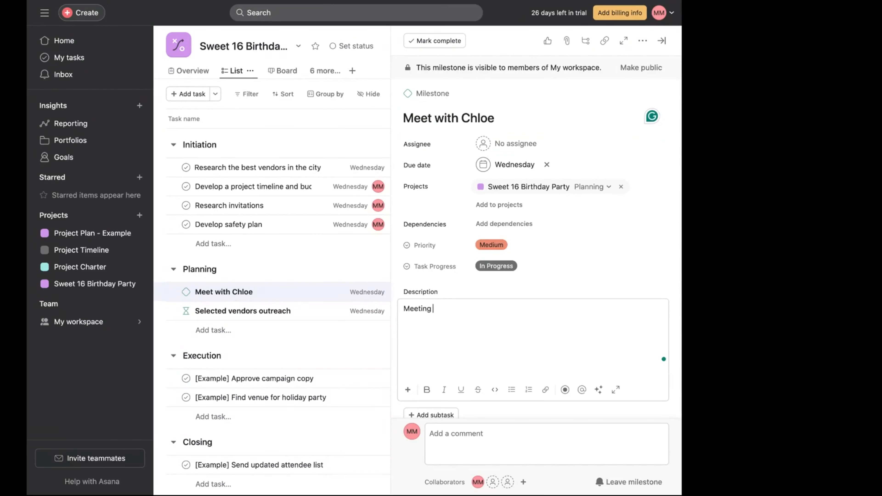
pyautogui.write('to discuss vendors and s')
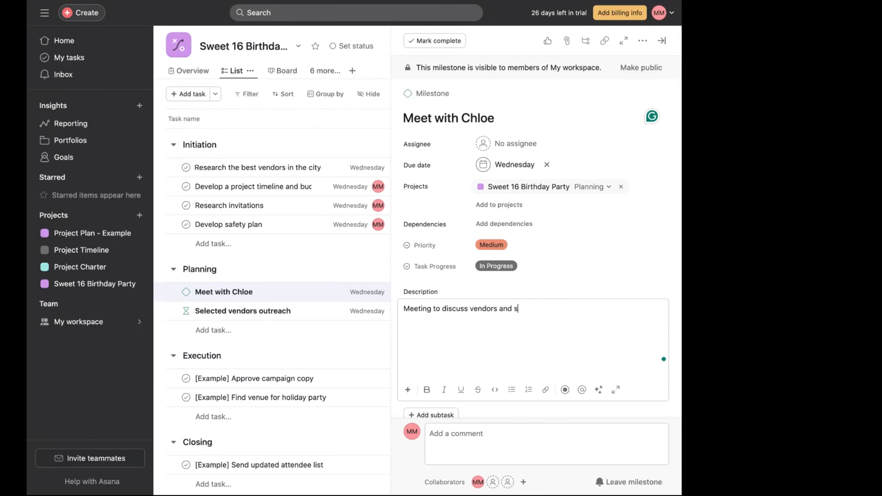
pyautogui.write('elect')
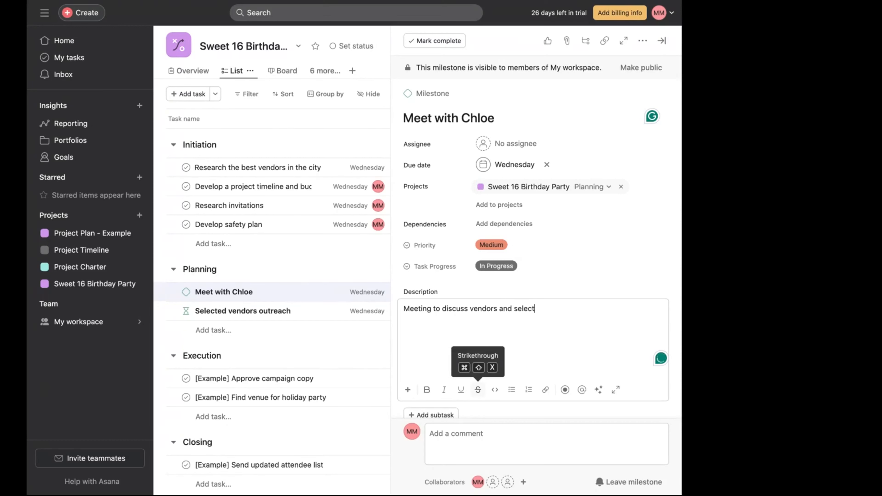
# - Make the meeting milestone blocked by "Research the best vendors in the city" and set its task progress to Waiting
pyautogui.click(521, 224)
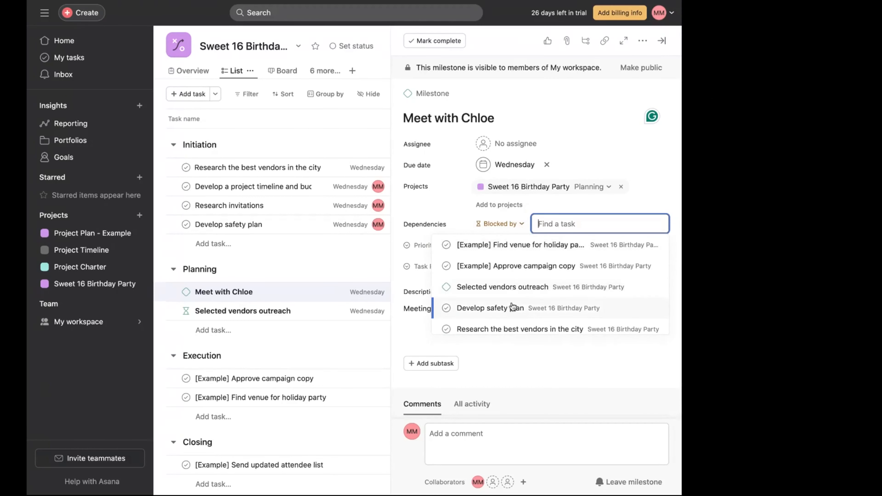
pyautogui.scroll(-3, 513, 296)
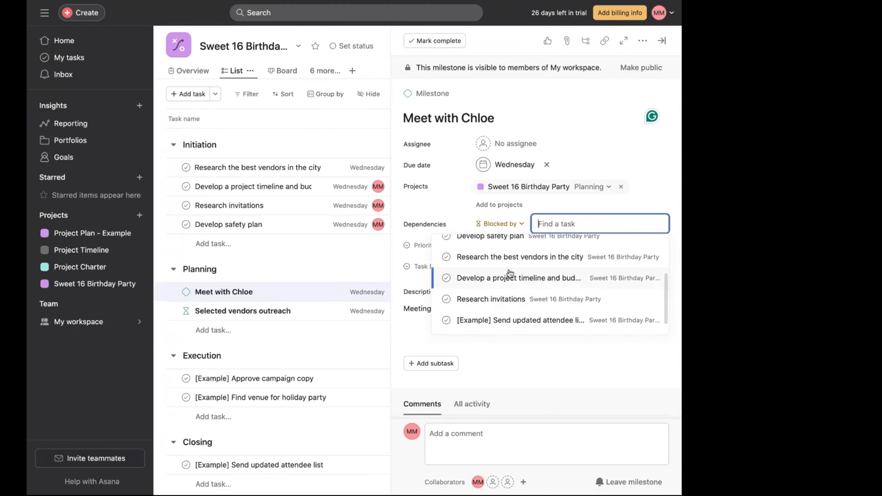
pyautogui.click(513, 259)
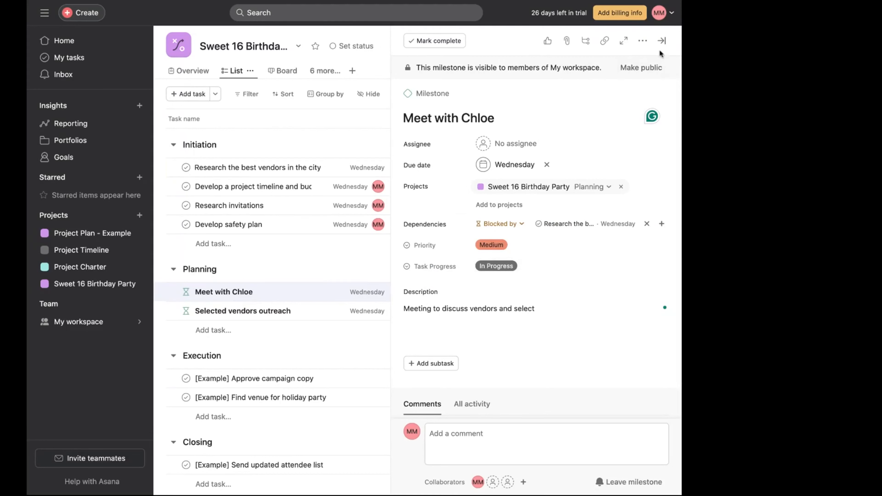
pyautogui.click(661, 42)
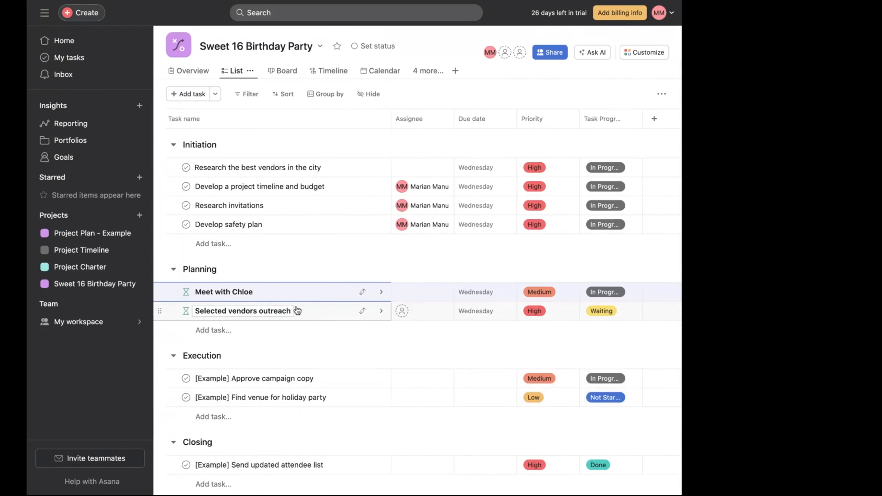
pyautogui.click(632, 293)
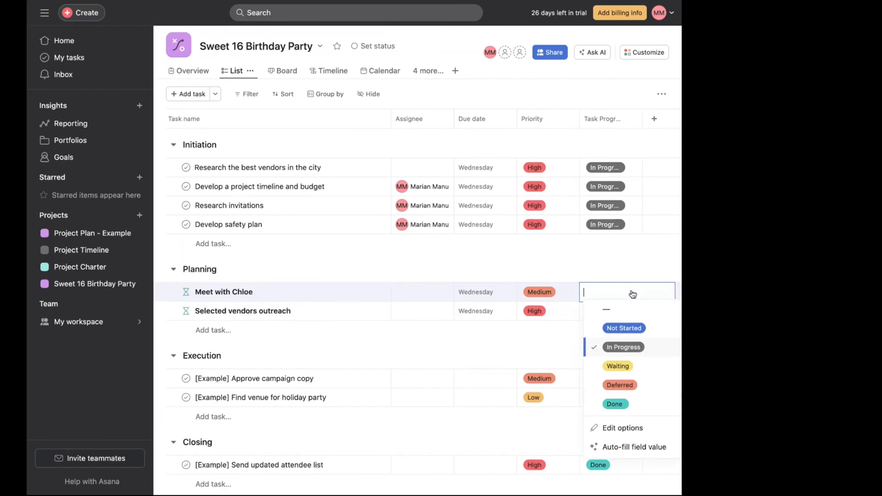
pyautogui.click(618, 366)
# - Add a Planning task named "Select top 3 invitations for celebrant and parents approval"
pyautogui.click(214, 330)
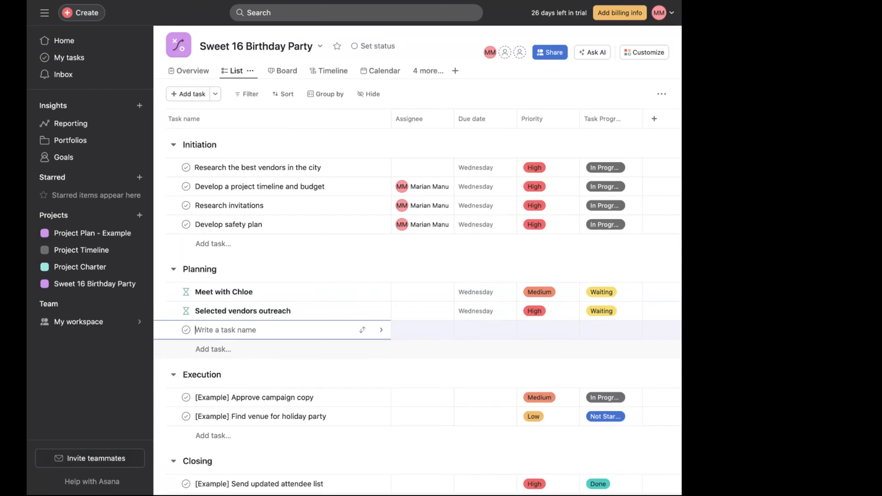
pyautogui.write('Select top 3 invitations for')
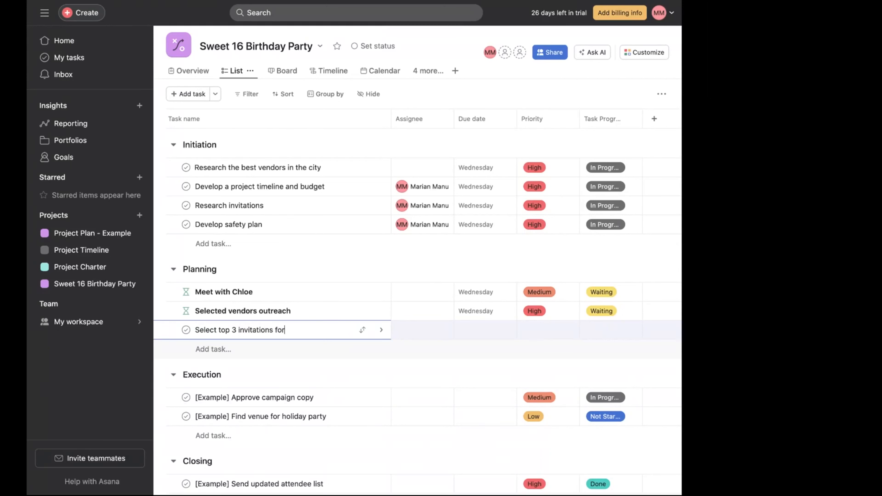
pyautogui.write(' celevrant and parents')
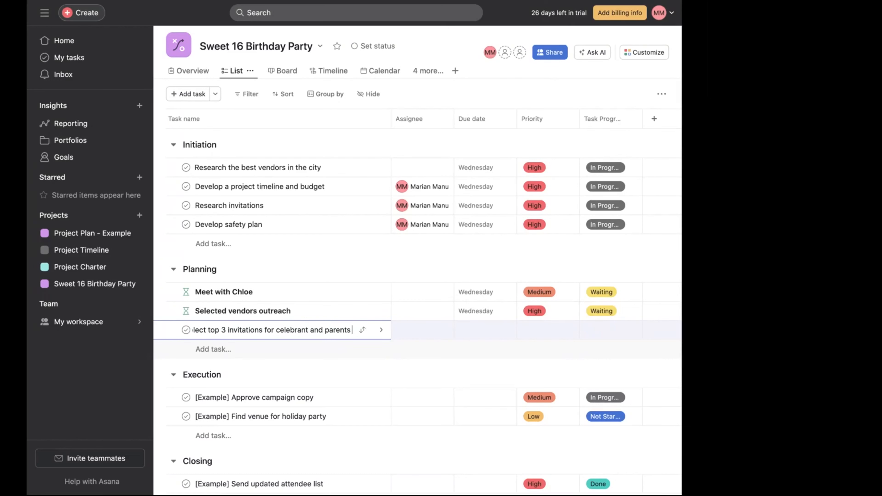
pyautogui.write(' approval')
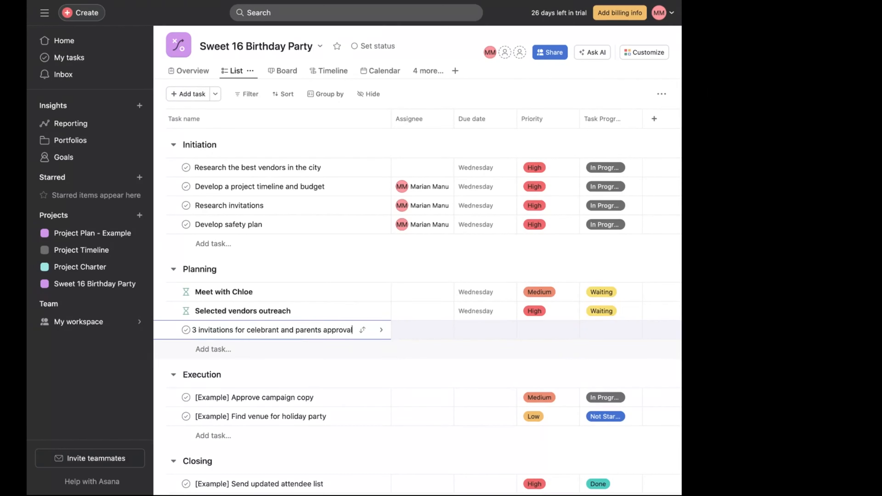
# - Open the new task, assign it to yourself, and set its due date to April 2, 2024
pyautogui.click(383, 332)
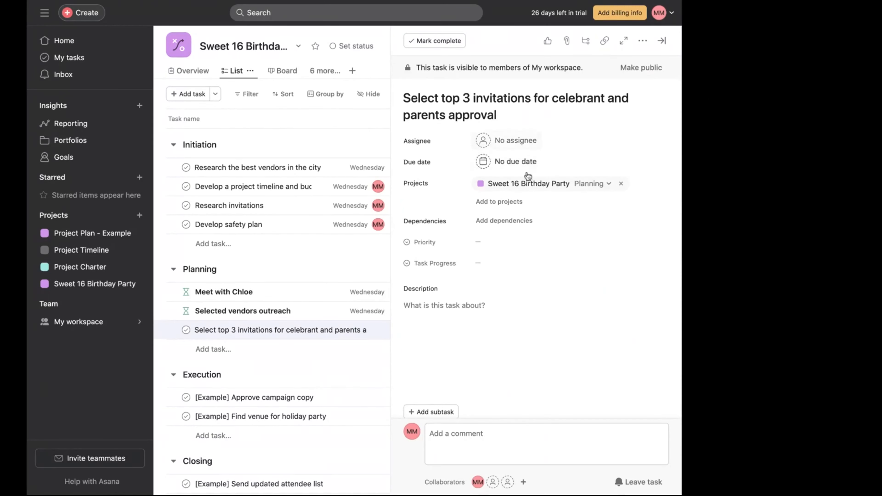
pyautogui.click(523, 141)
pyautogui.click(481, 170)
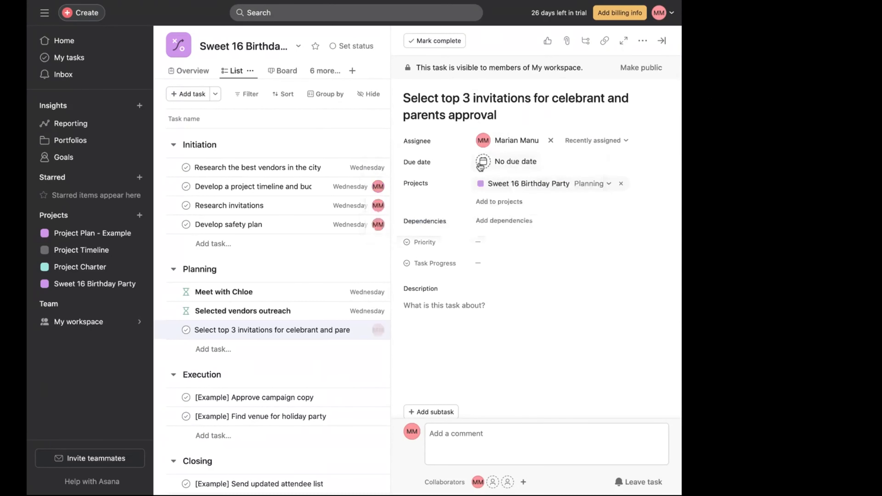
pyautogui.click(517, 164)
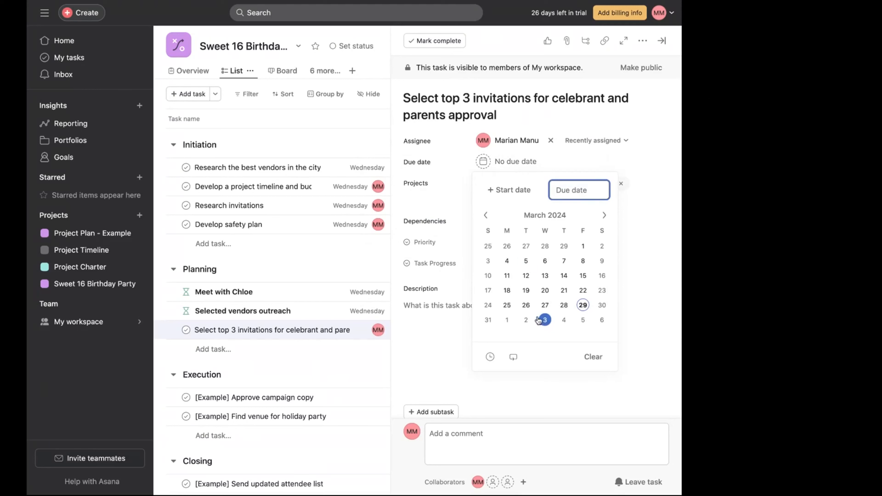
pyautogui.click(525, 319)
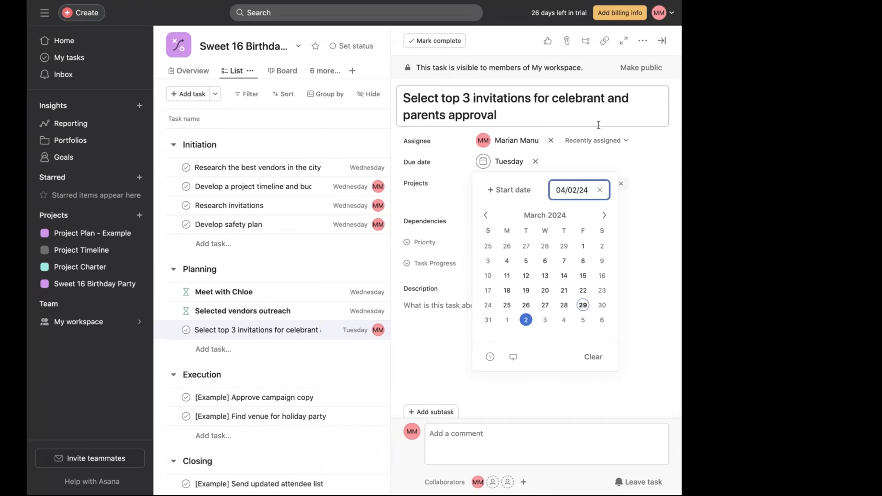
pyautogui.click(651, 146)
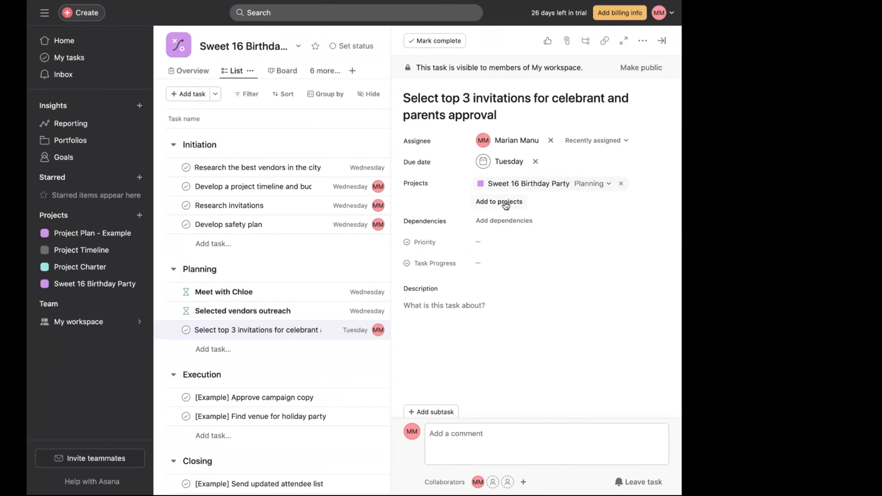
# - Set the task's priority to High and its task progress to Not Started
pyautogui.click(495, 243)
pyautogui.click(502, 280)
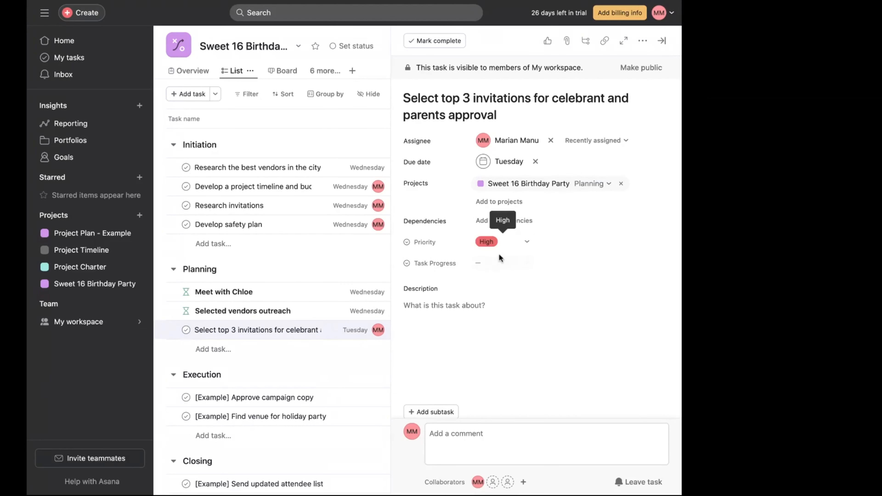
pyautogui.click(502, 265)
pyautogui.click(517, 301)
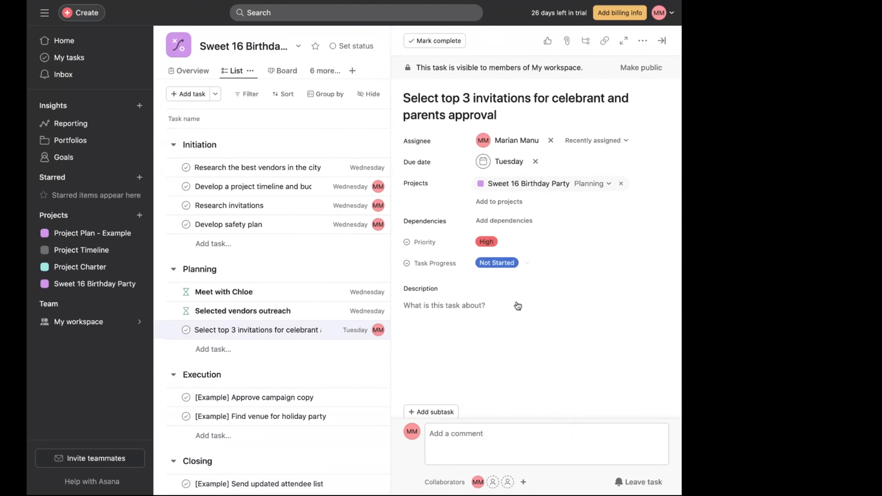
# - Add the description "Provide stakeholders with invitation options to pick from" to the task
pyautogui.click(474, 344)
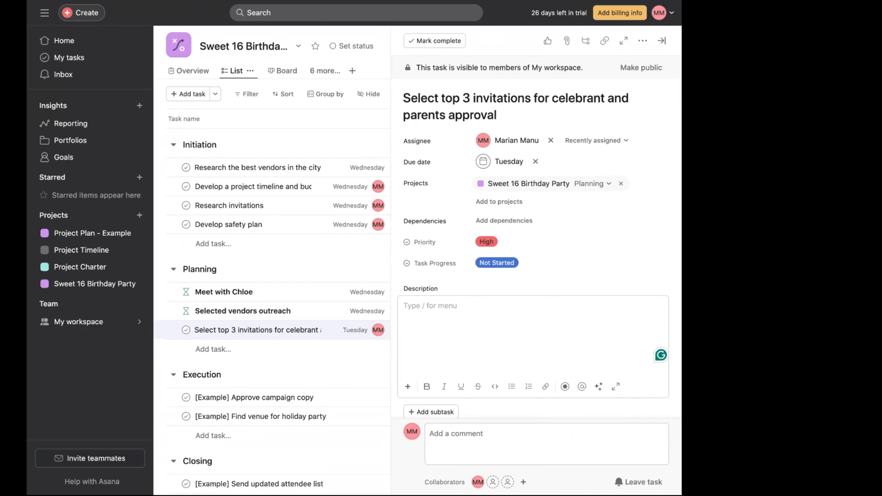
pyautogui.write('Provide')
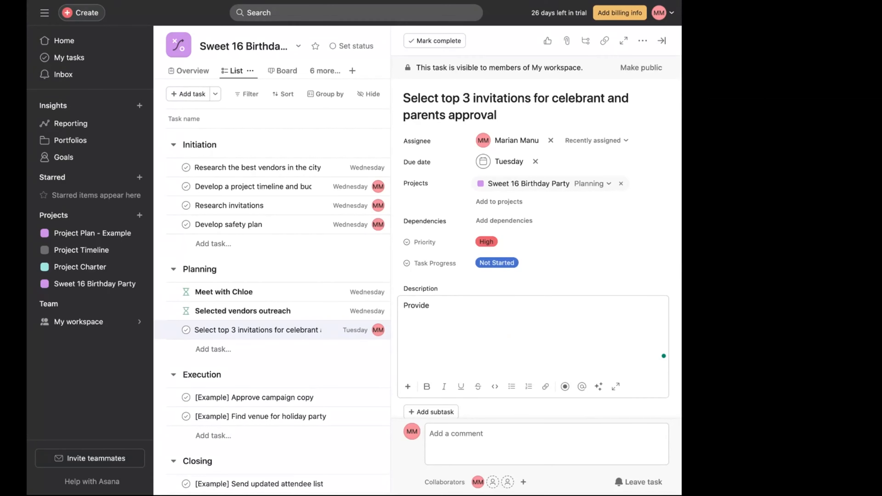
pyautogui.write(' stakeholders with invitati')
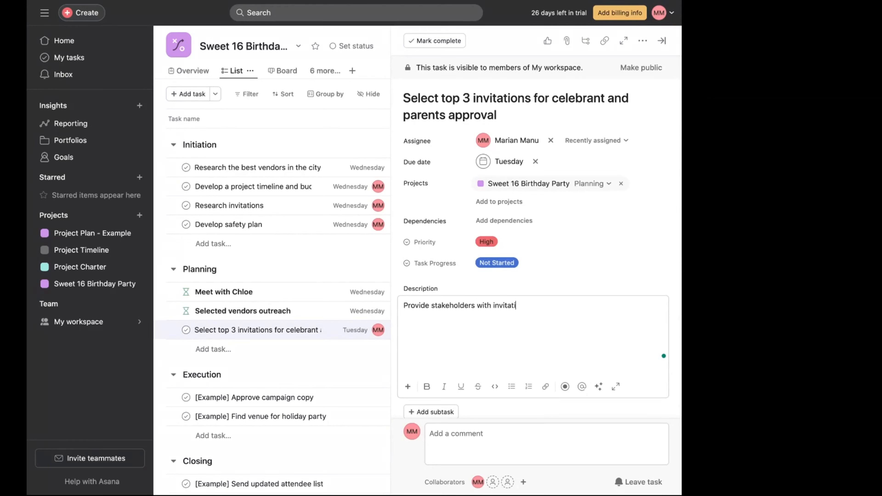
pyautogui.write('on options to pick from')
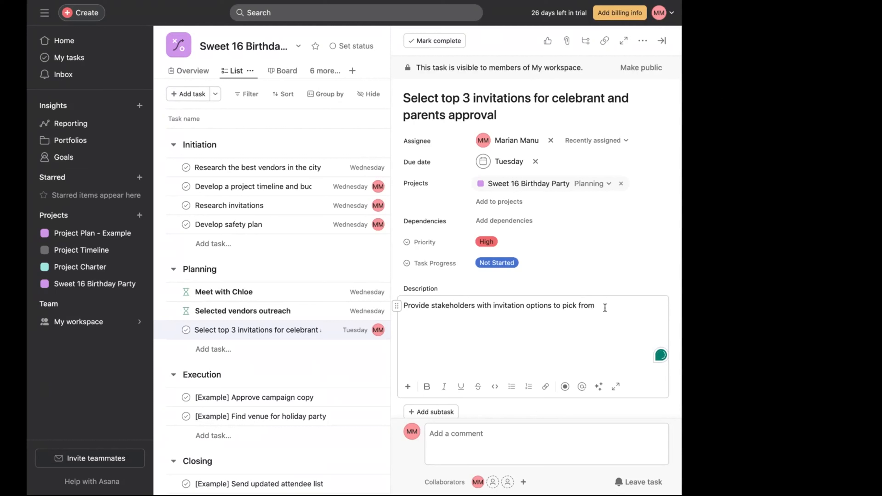
# - Add a second description line "Stakeholders to provide Cake inspiration" and close the task details
pyautogui.press('Return')
pyautogui.write('Show')
pyautogui.press('BackSpace')
pyautogui.press('BackSpace')
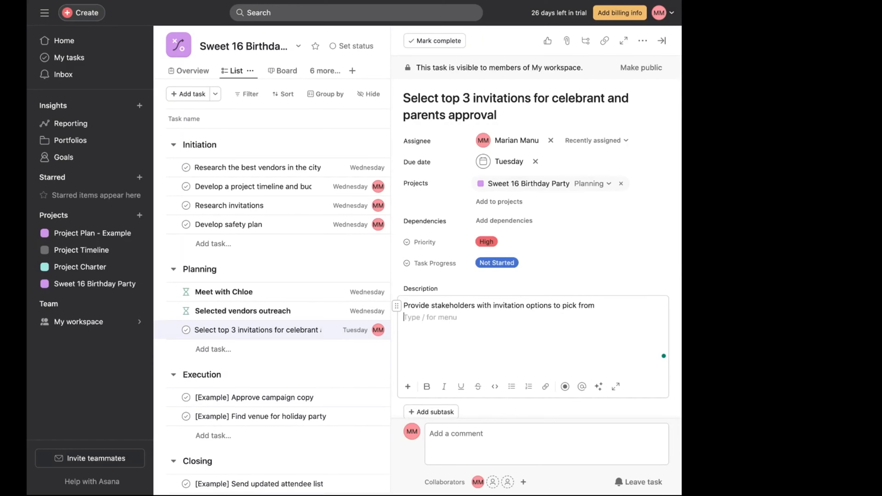
pyautogui.write('Cake inspiration')
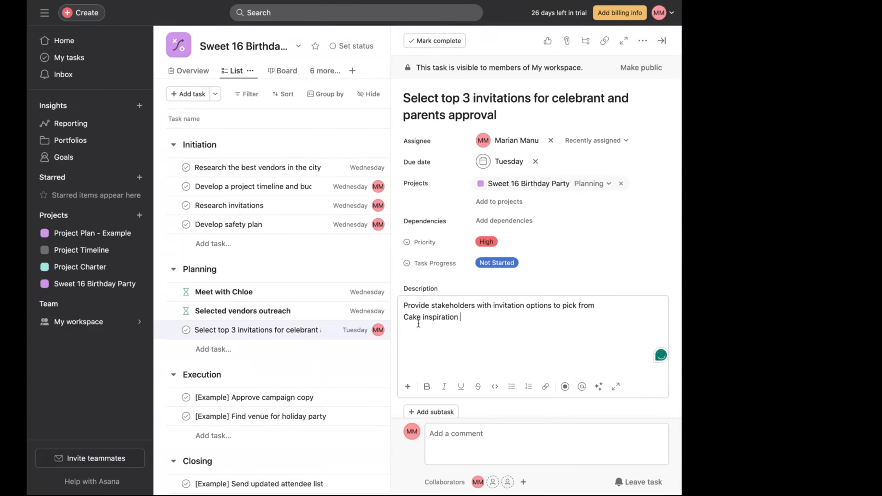
pyautogui.click(405, 317)
pyautogui.write('Stakehho')
pyautogui.press('BackSpace')
pyautogui.press('BackSpace')
pyautogui.press('BackSpace')
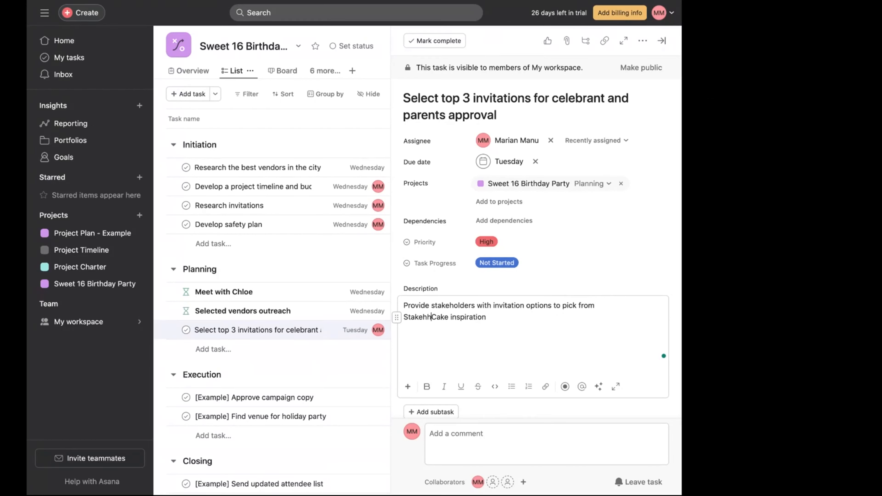
pyautogui.write('holders to provide')
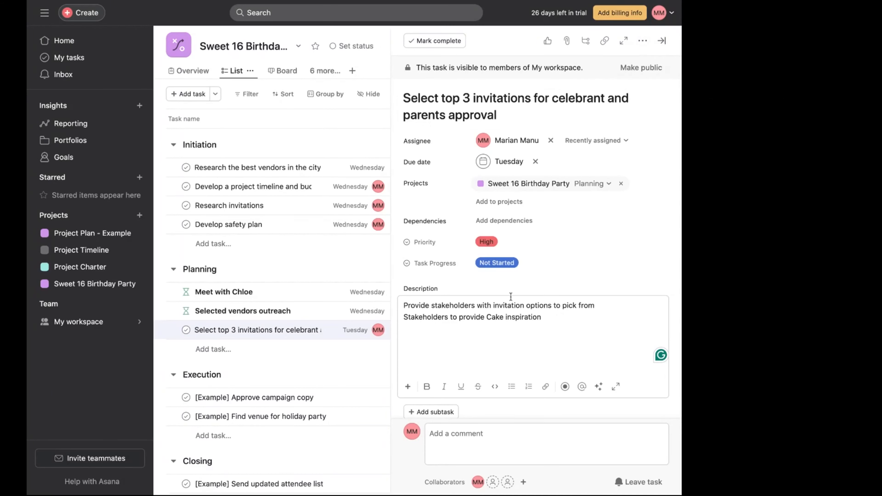
pyautogui.scroll(-2, 510, 296)
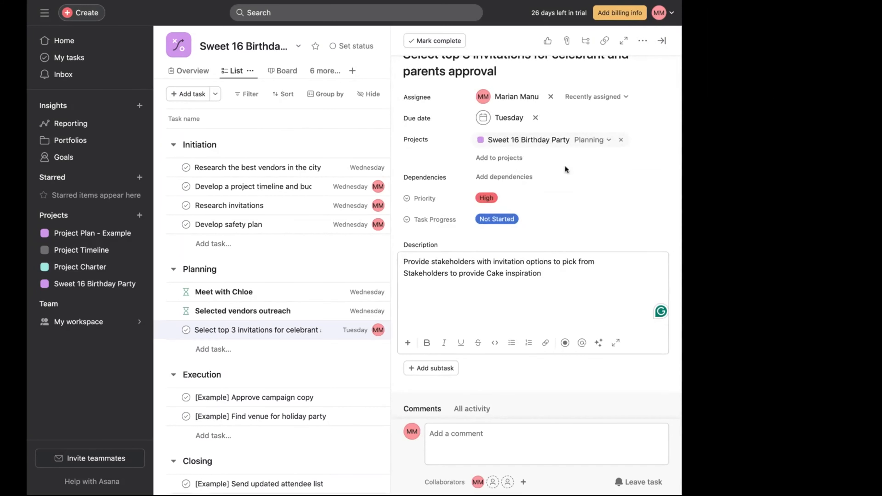
pyautogui.click(662, 41)
pyautogui.press('Escape')
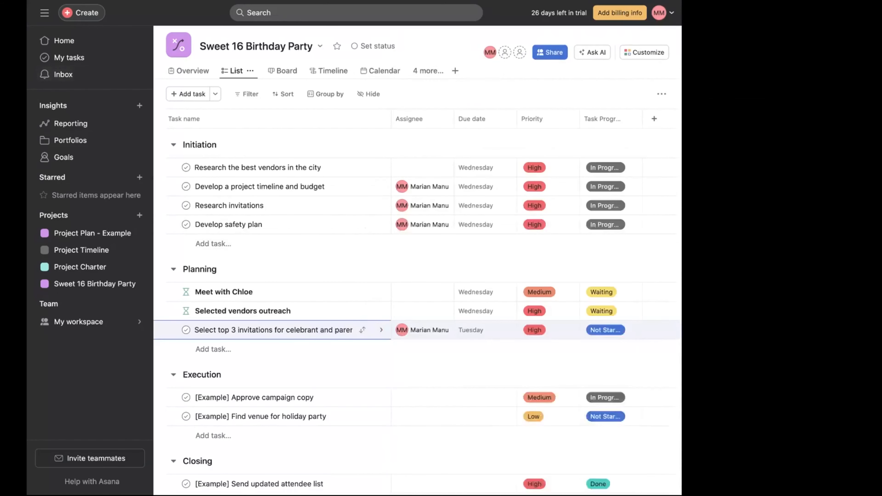
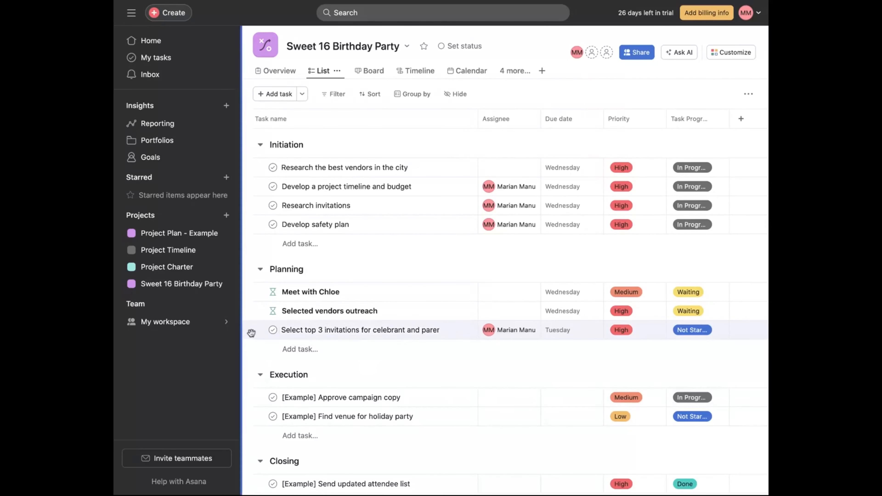
# - Move the invitations selection task to the top of the Planning section and raise Meet with Chloe's priority to High
pyautogui.moveTo(246, 330); pyautogui.dragTo(247, 300)
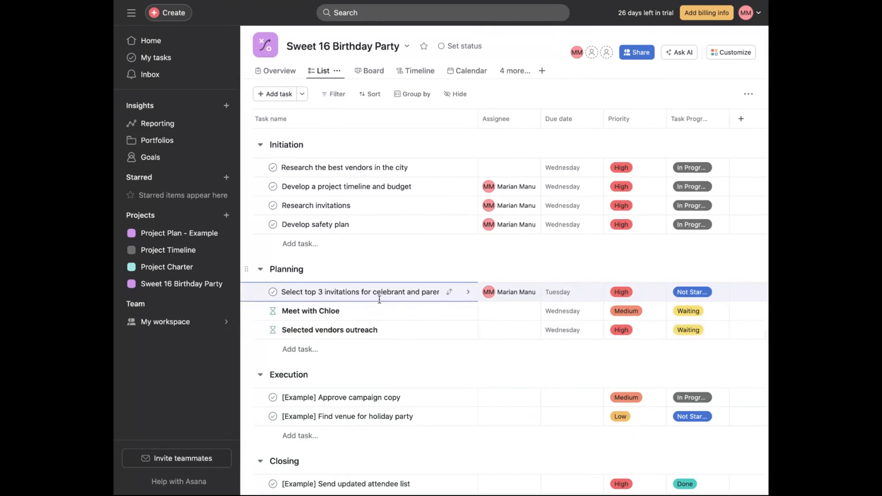
pyautogui.click(627, 311)
pyautogui.click(654, 349)
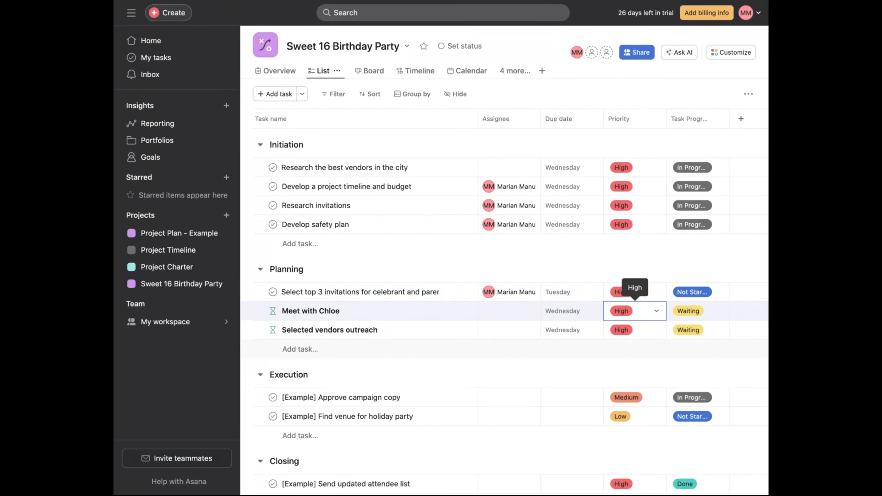
# - Add a Planning task named "Prepare and send out invitations" and open its details
pyautogui.click(300, 349)
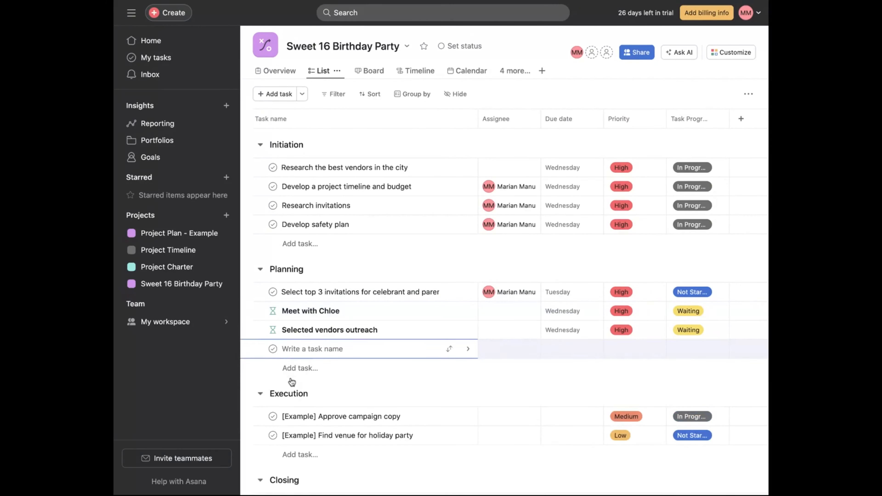
pyautogui.write('G')
pyautogui.press('BackSpace')
pyautogui.write('Prepare and send out invitati')
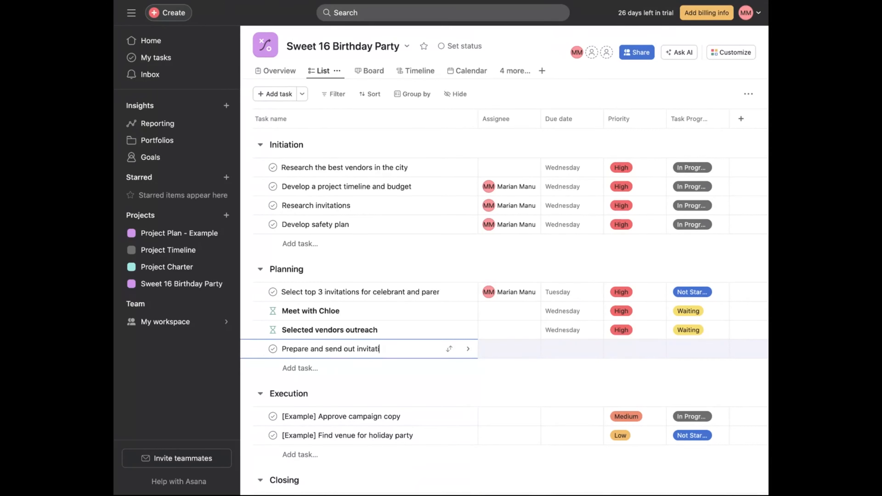
pyautogui.write('ons')
pyautogui.click(468, 349)
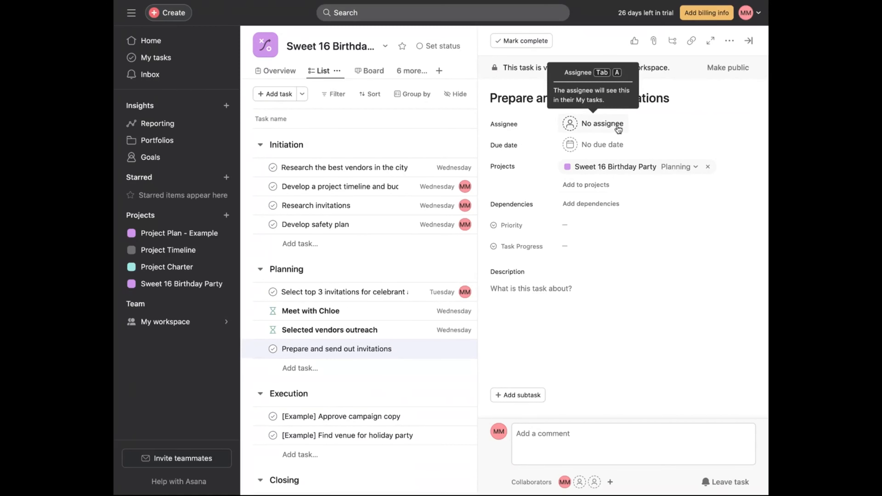
# - Set the task's due date to April 4, 2024 and mark it as blocked by the Select top 3 invitations task
pyautogui.click(616, 149)
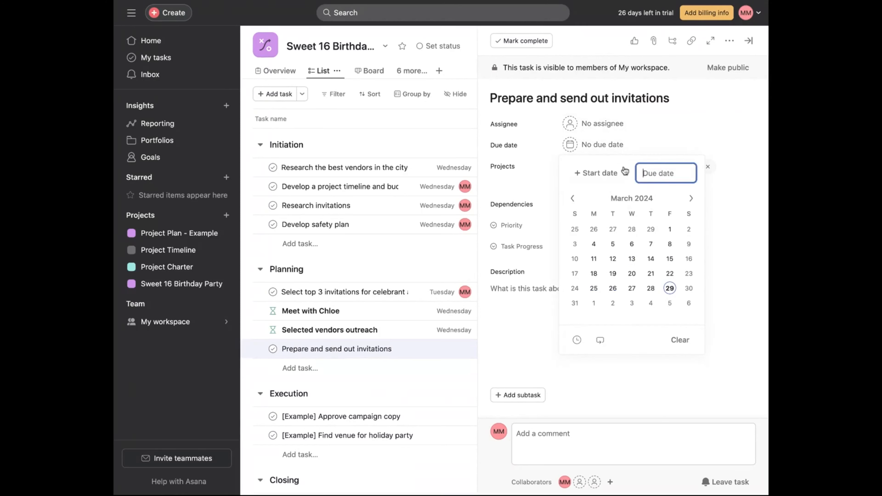
pyautogui.click(691, 198)
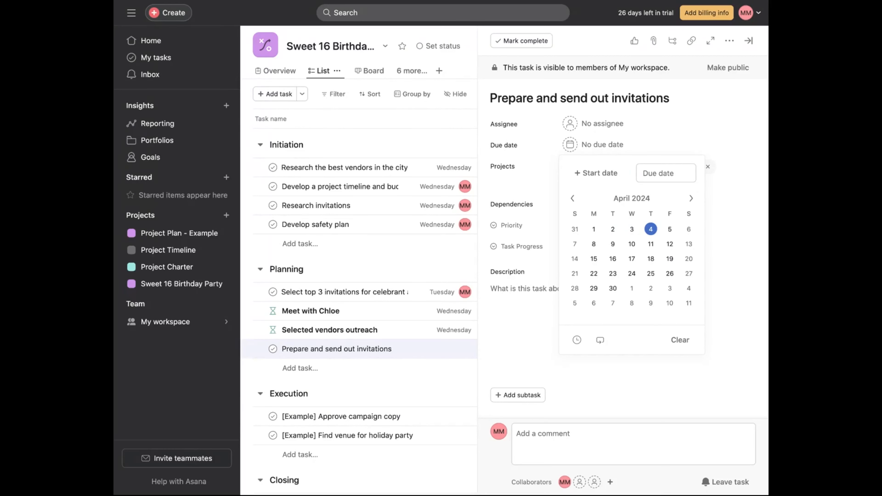
pyautogui.click(651, 229)
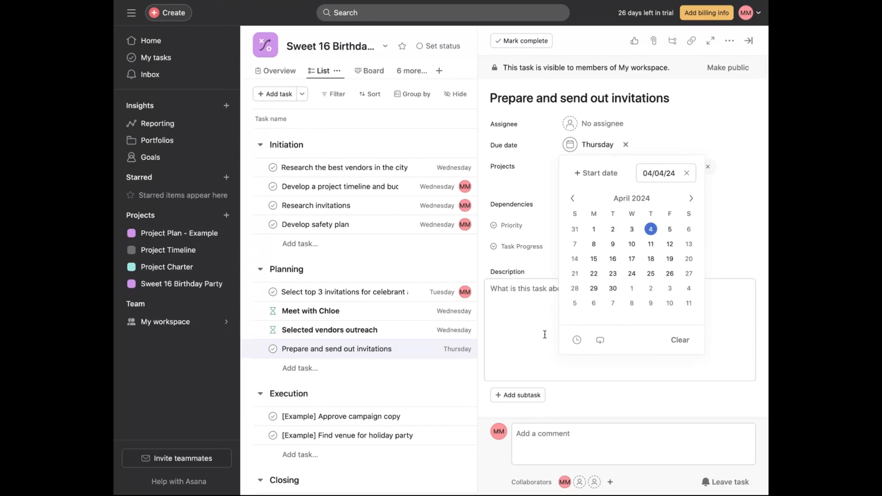
pyautogui.click(545, 334)
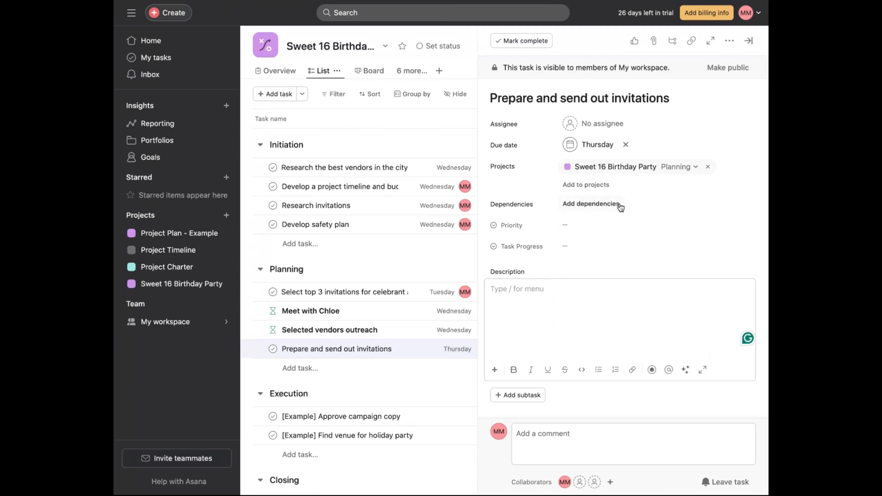
pyautogui.click(620, 206)
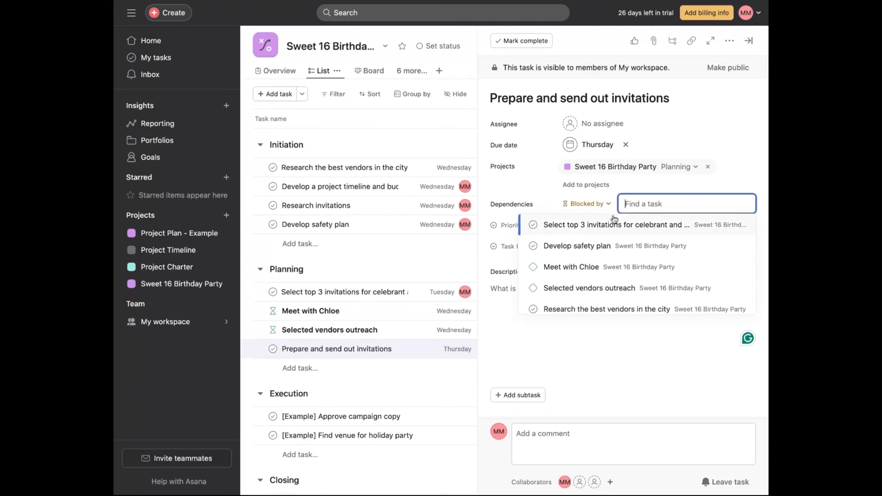
pyautogui.click(608, 229)
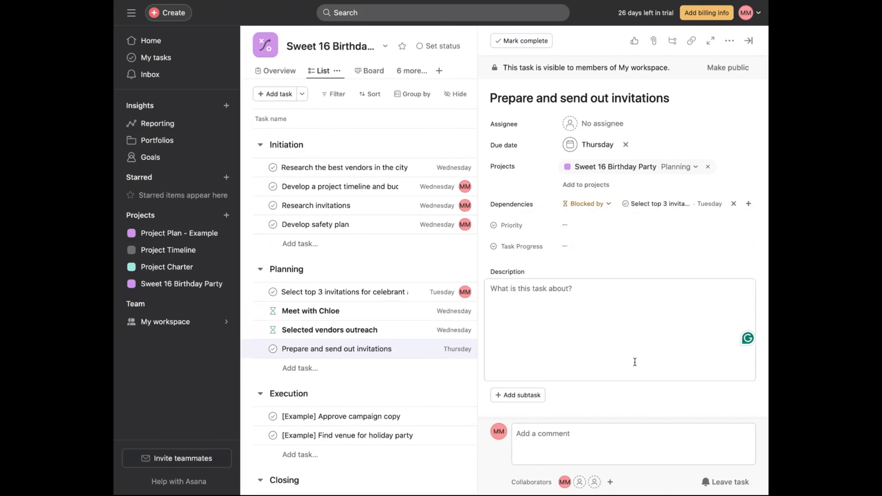
# - Set the task's priority to High and its task progress to Not Started, then close the details
pyautogui.click(577, 226)
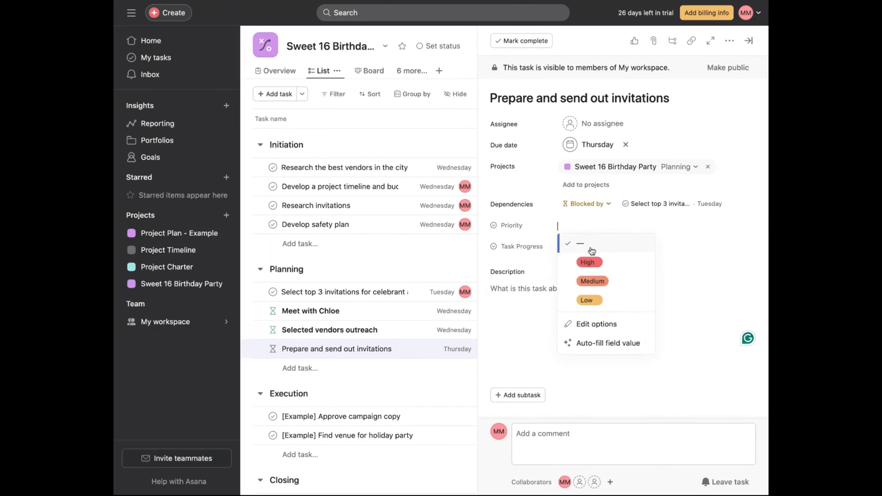
pyautogui.click(595, 263)
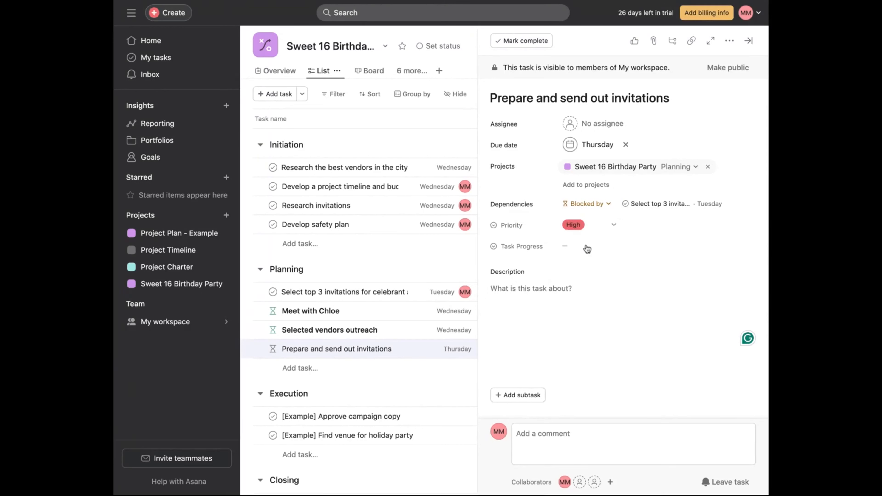
pyautogui.click(583, 244)
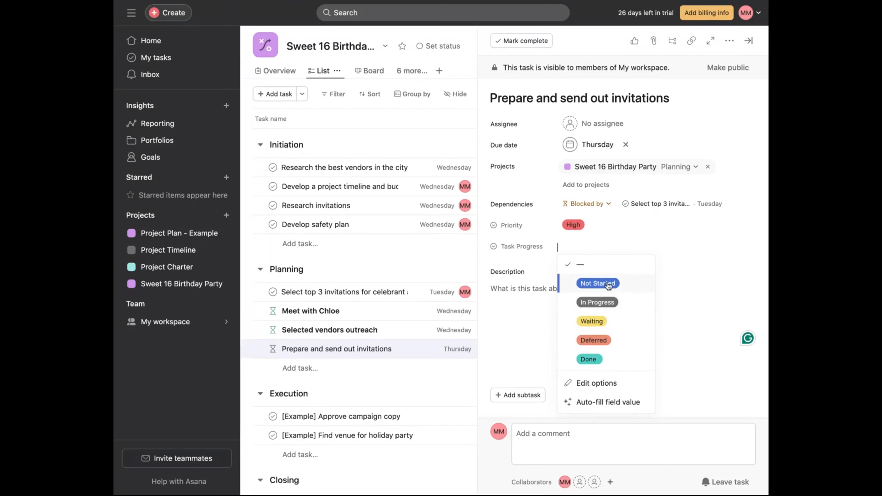
pyautogui.click(608, 285)
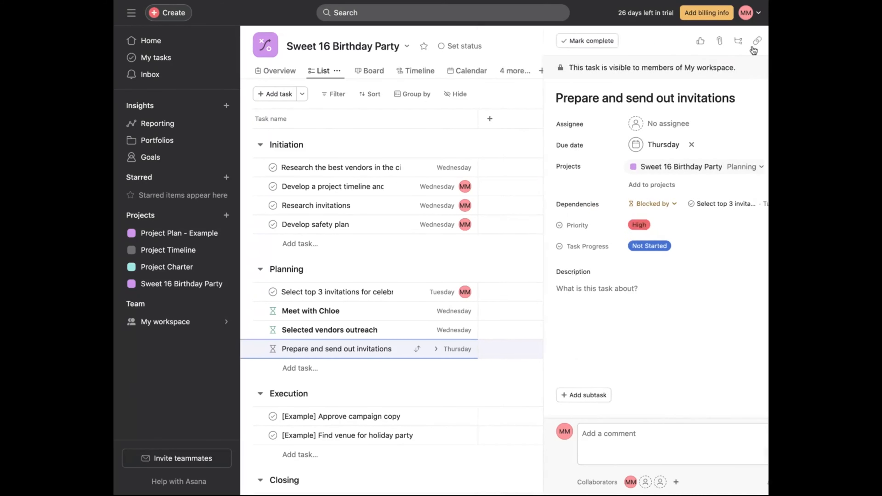
pyautogui.click(748, 41)
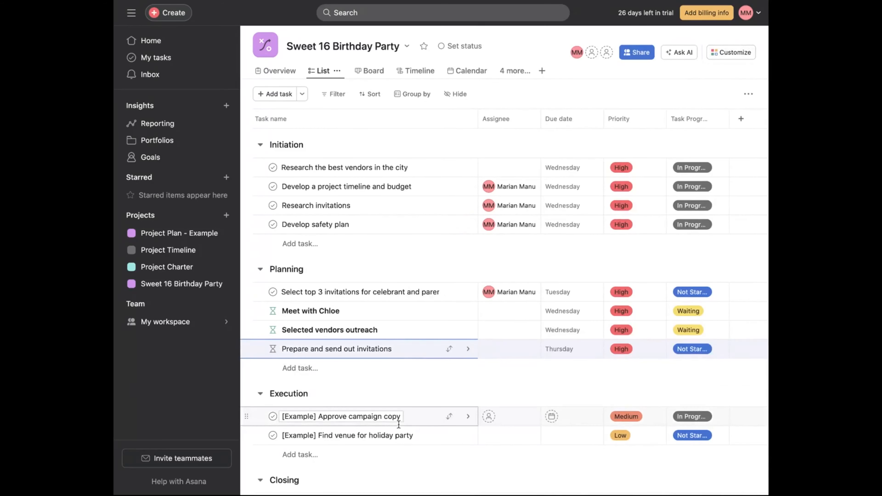
# - Open the Select top 3 invitations task and add the description line "Stakeholders to provide list of party guests (email addresses included)"
pyautogui.click(410, 292)
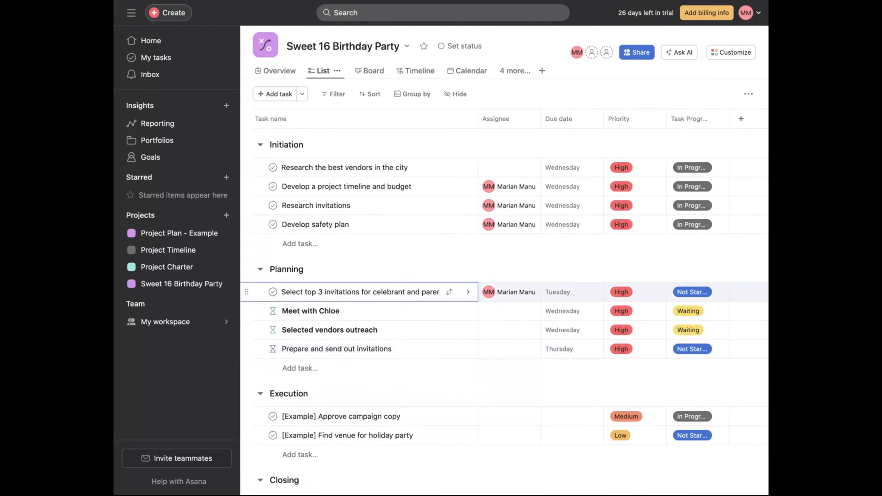
pyautogui.click(468, 292)
pyautogui.click(619, 323)
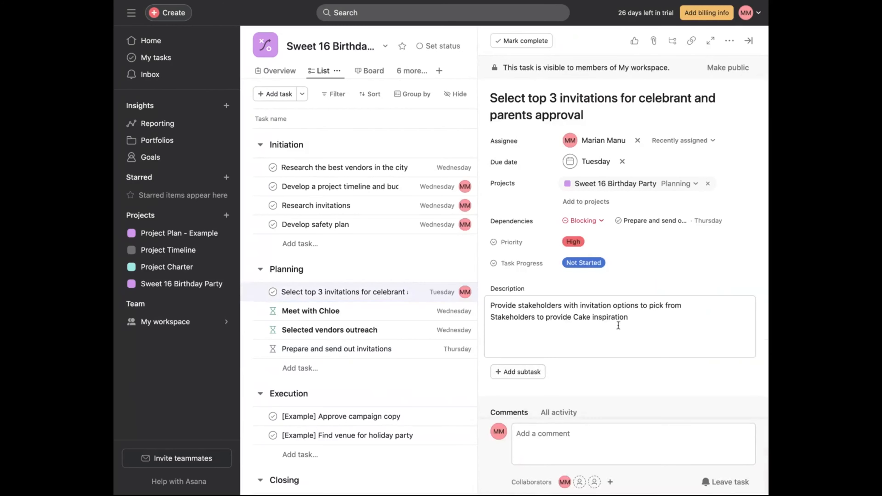
pyautogui.press('Return')
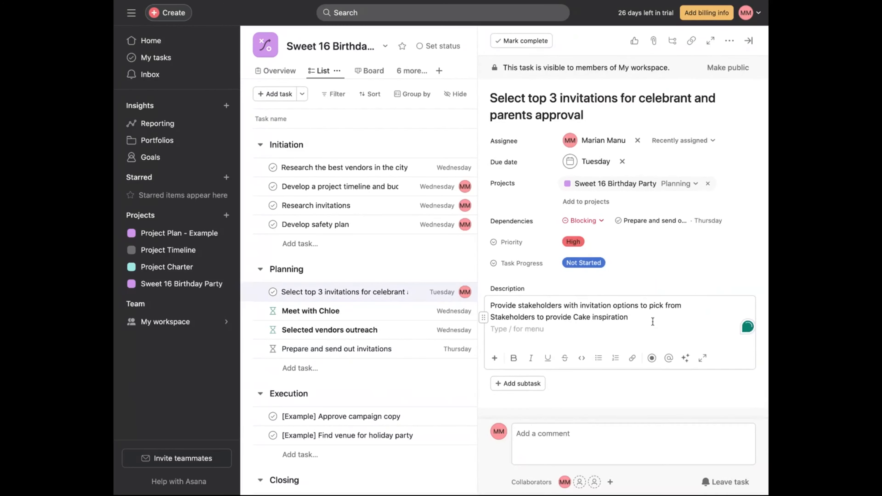
pyautogui.write('Stakeholders to provi')
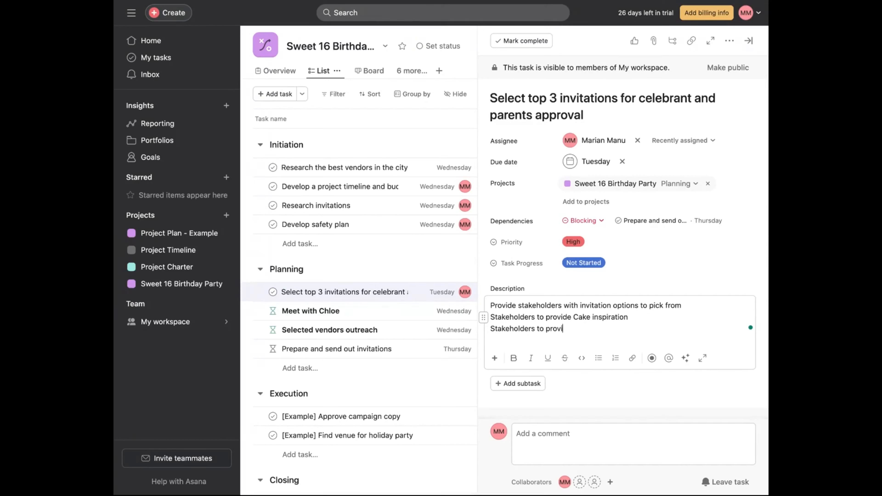
pyautogui.write('de')
pyautogui.write('t')
pyautogui.press('BackSpace')
pyautogui.write('st of party guest')
pyautogui.press('BackSpace')
pyautogui.press('BackSpace')
pyautogui.write('sts')
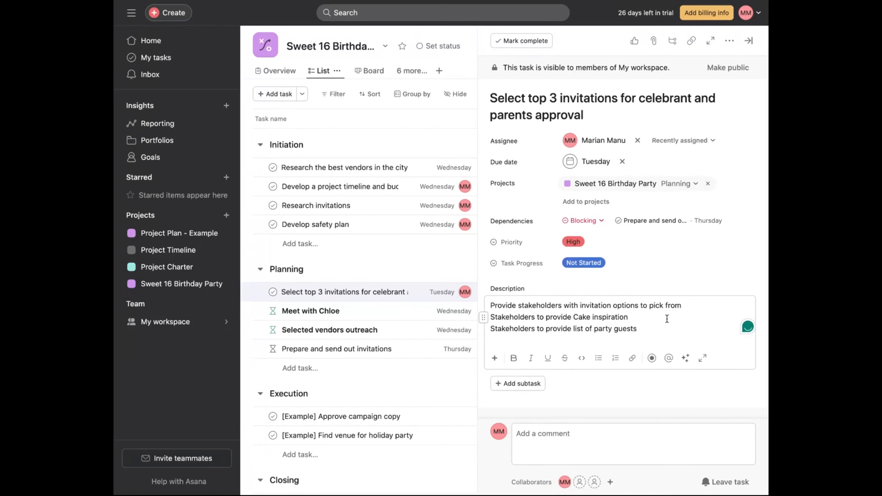
pyautogui.write(' (email addreses i')
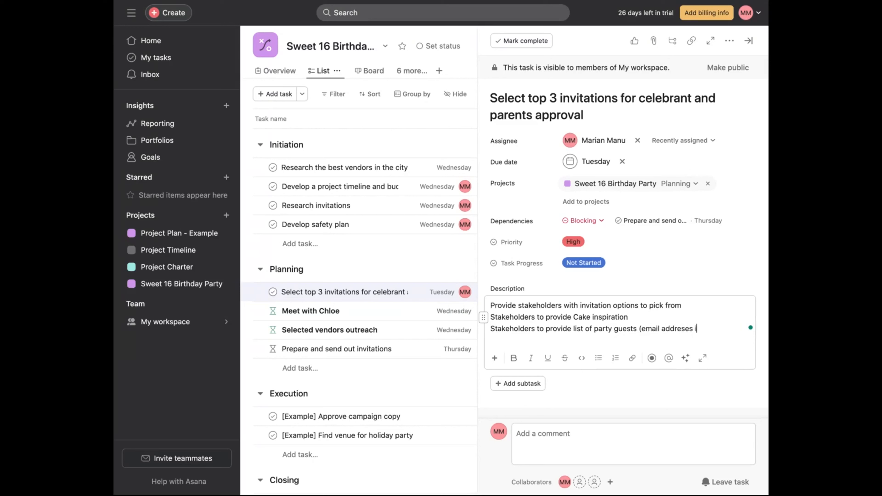
pyautogui.write('ncluded)')
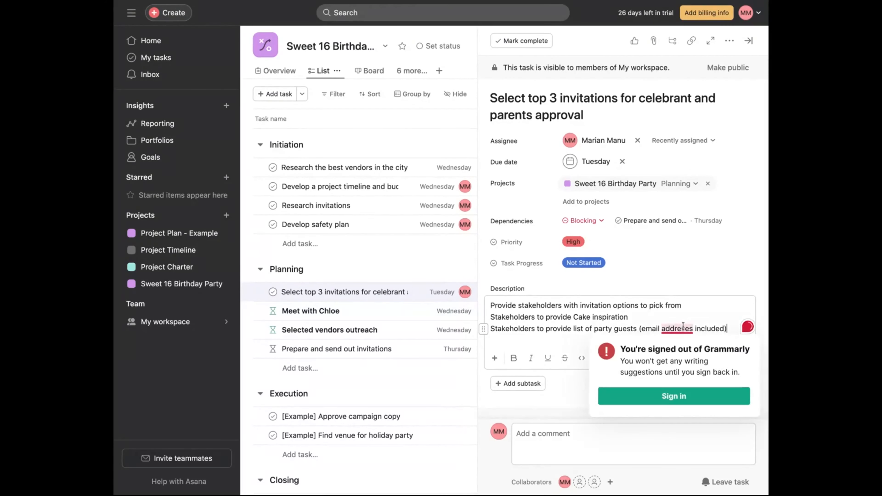
# - Correct the misspelled word "addresses" in the description and close the task details
pyautogui.doubleClick(682, 325)
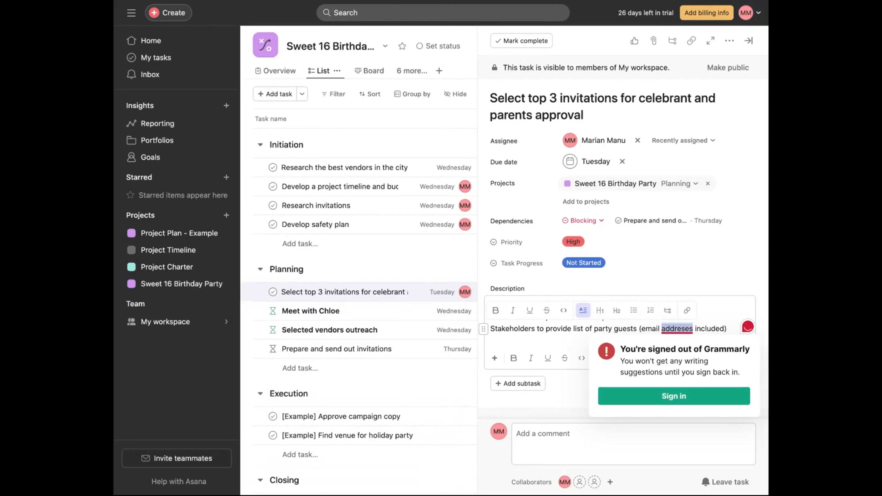
pyautogui.click(712, 315)
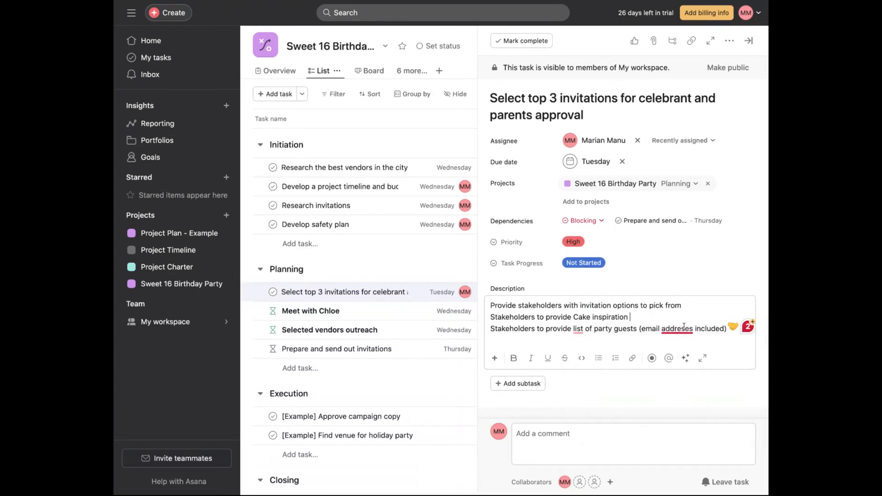
pyautogui.click(684, 326)
pyautogui.write('s')
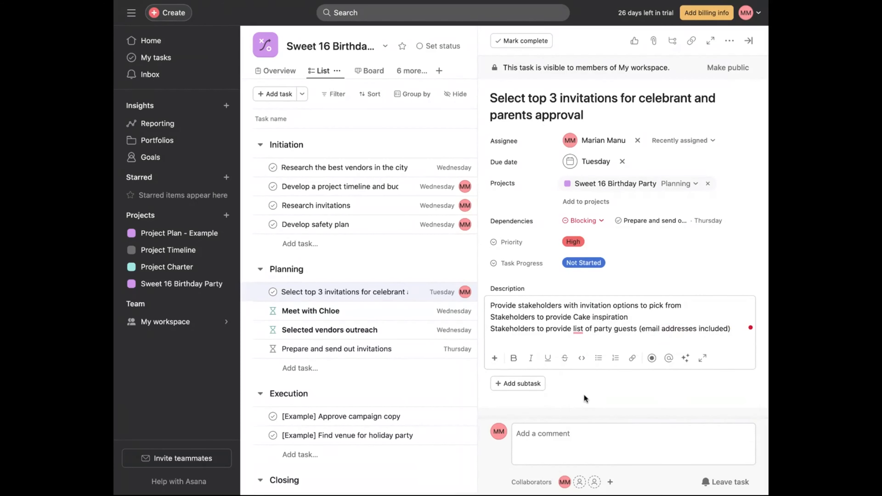
pyautogui.click(750, 41)
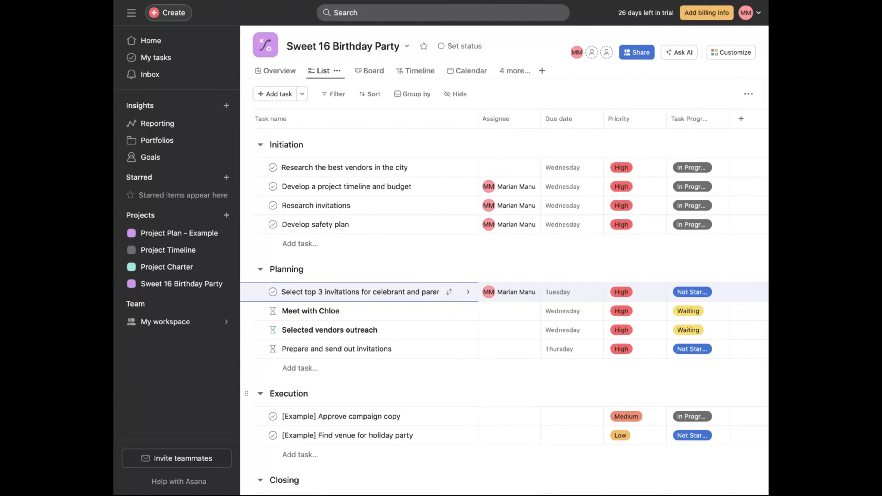
# - Add a Planning task named "Project kickoff meeting with selected vendors" and open its details
pyautogui.click(334, 369)
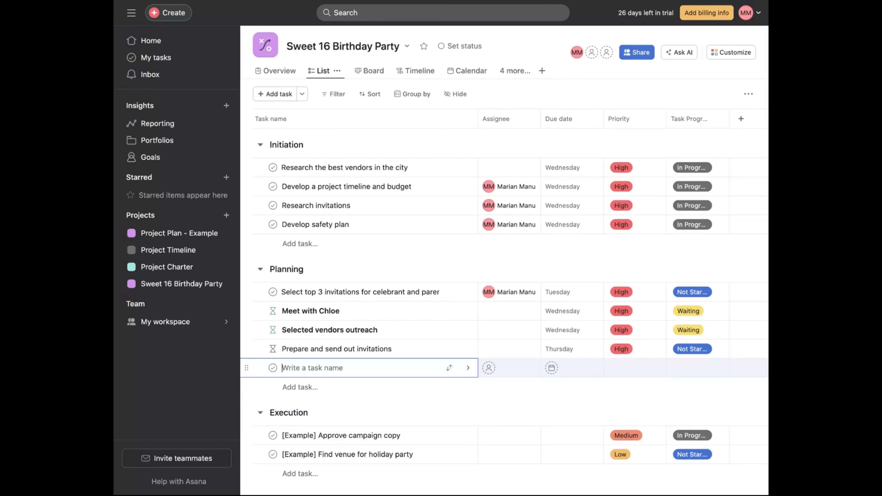
pyautogui.write('Project kickoff meeting with sele')
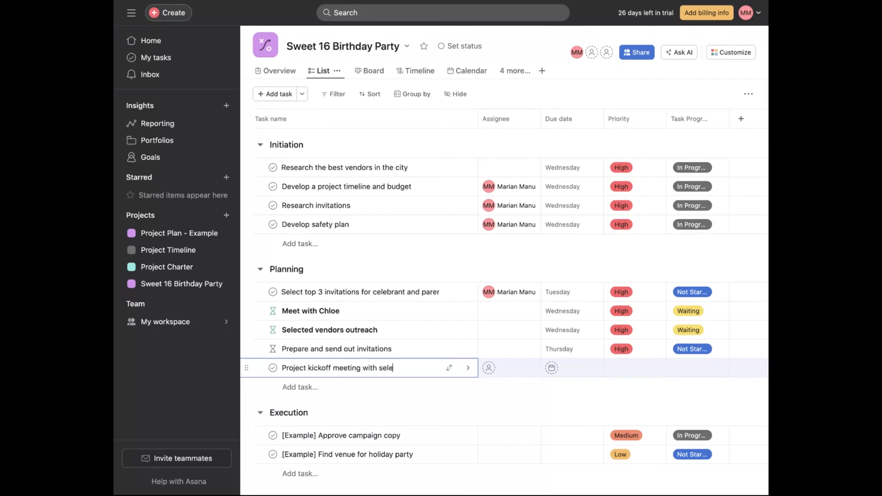
pyautogui.write('cted vendors')
pyautogui.click(468, 367)
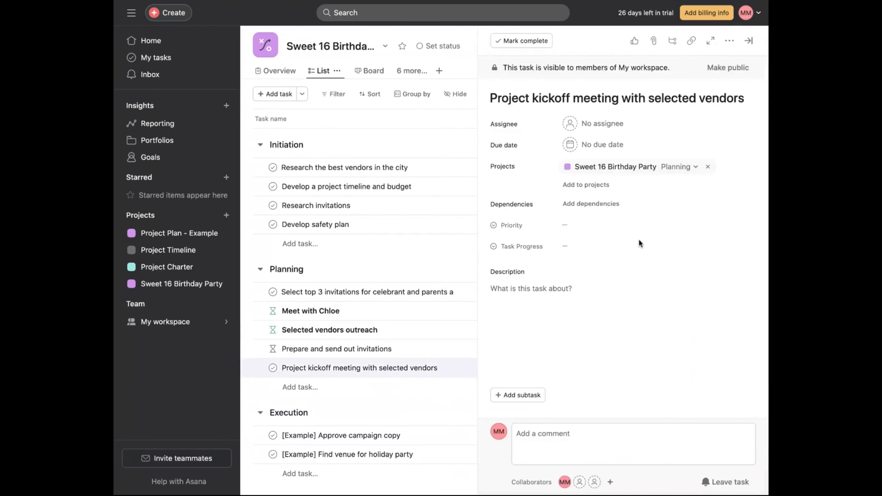
# - Assign the kickoff meeting task to yourself and set its due date to April 5
pyautogui.click(596, 119)
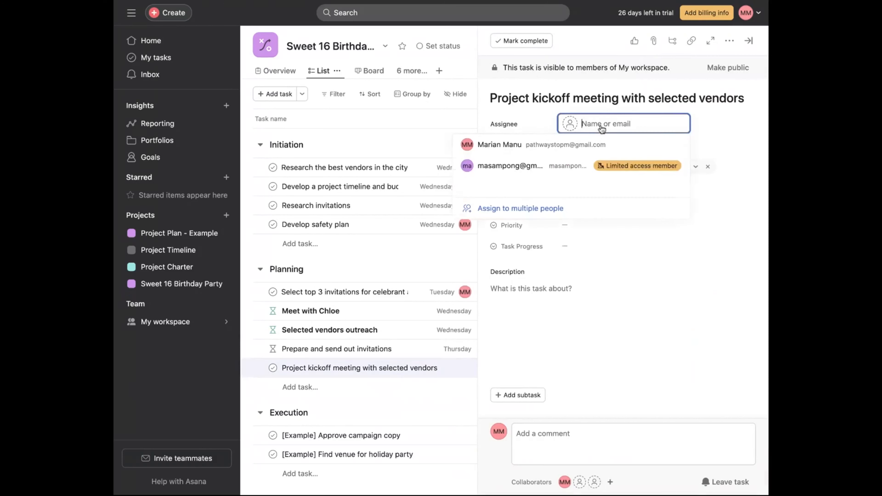
pyautogui.click(545, 148)
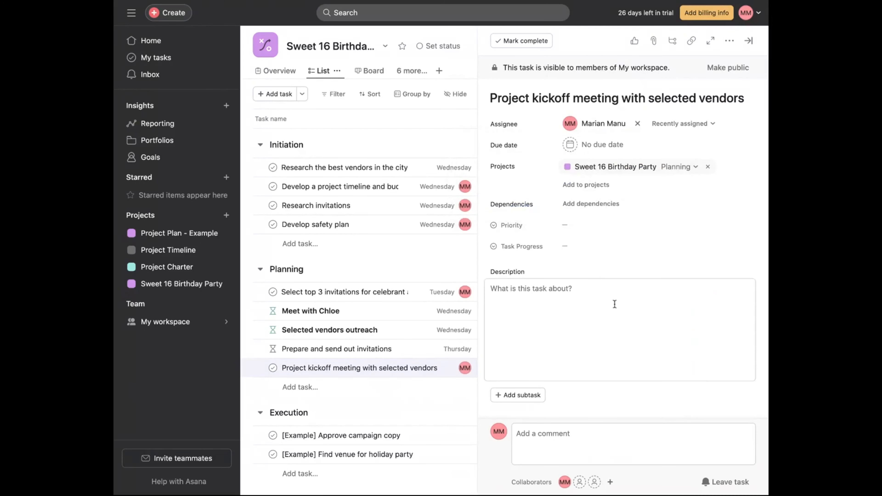
pyautogui.click(620, 152)
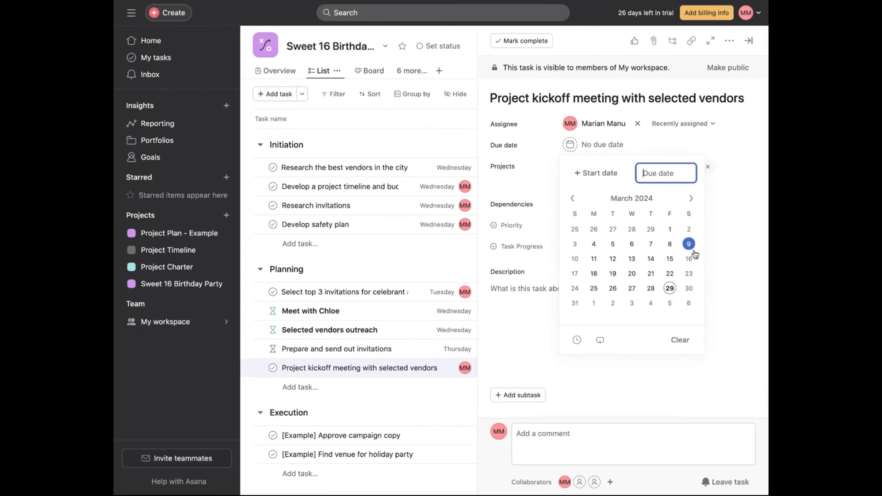
pyautogui.click(691, 201)
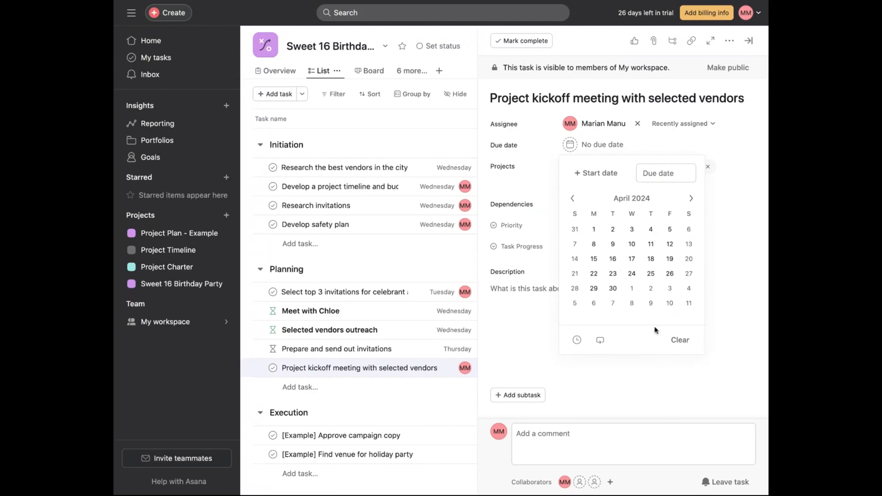
pyautogui.click(631, 230)
pyautogui.click(670, 229)
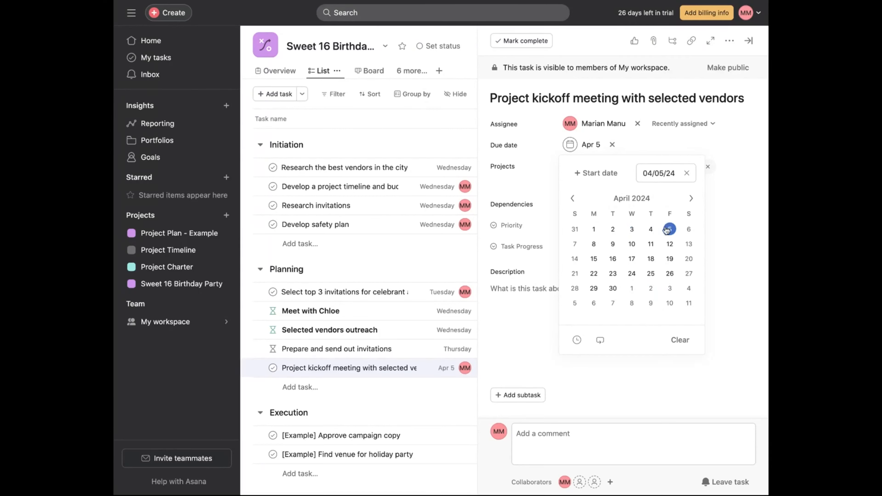
pyautogui.click(736, 246)
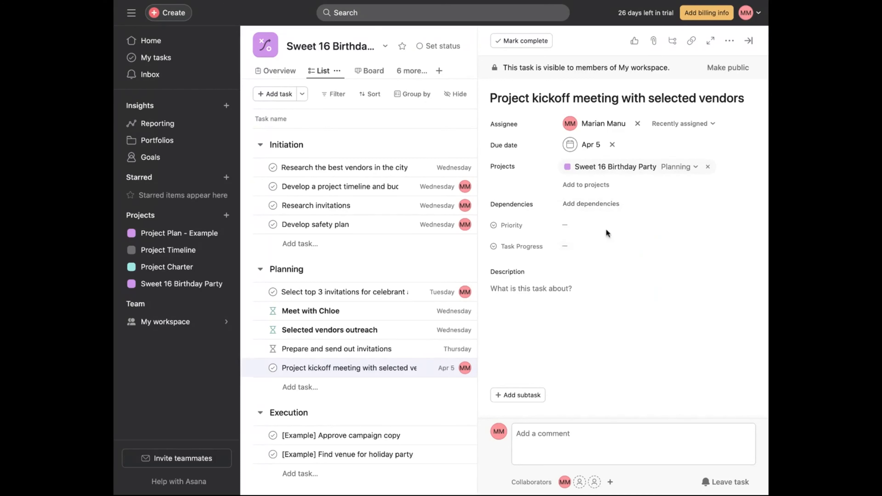
# - Make the task blocked by the Selected vendors outreach task
pyautogui.click(607, 213)
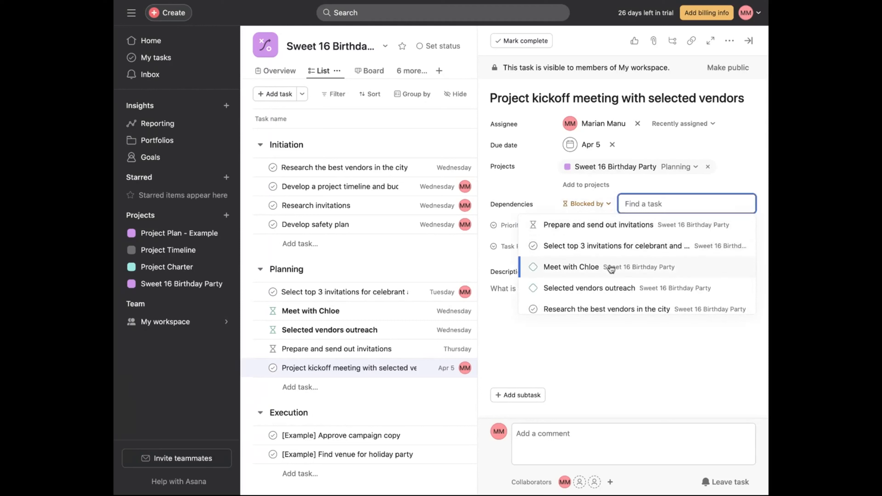
pyautogui.click(608, 289)
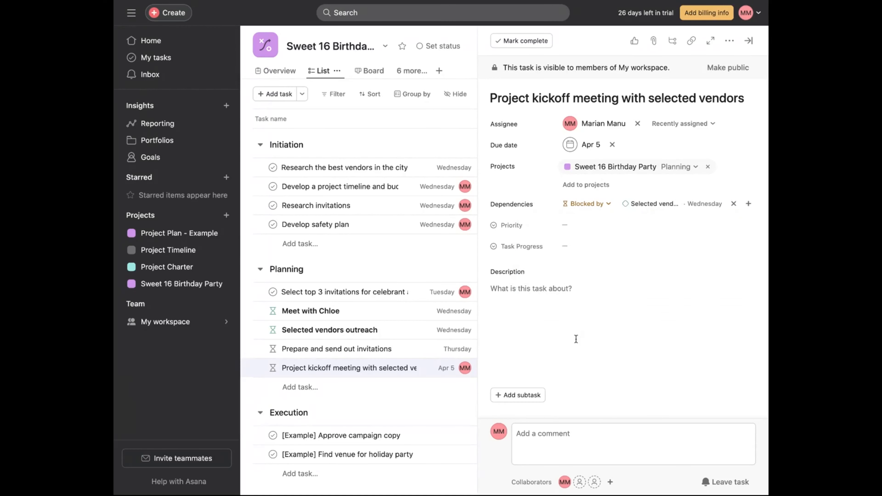
# - Set the task's priority to High and its task progress to Not Started
pyautogui.click(569, 225)
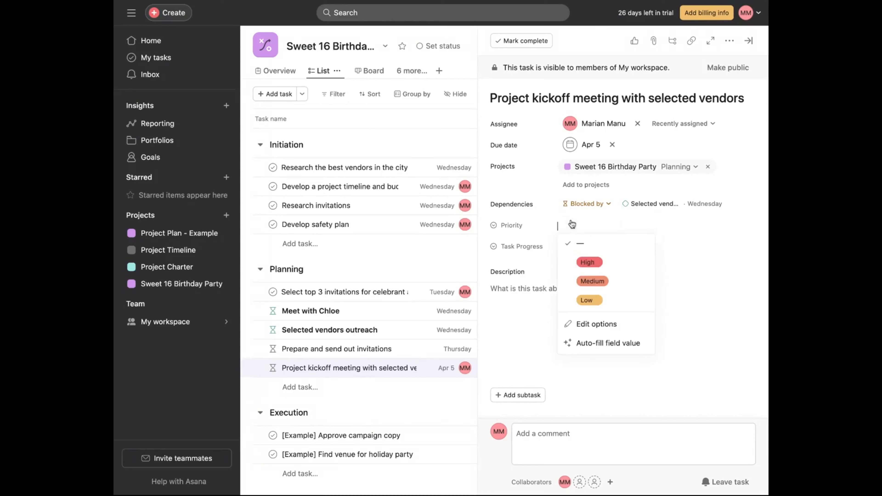
pyautogui.click(587, 261)
pyautogui.click(575, 253)
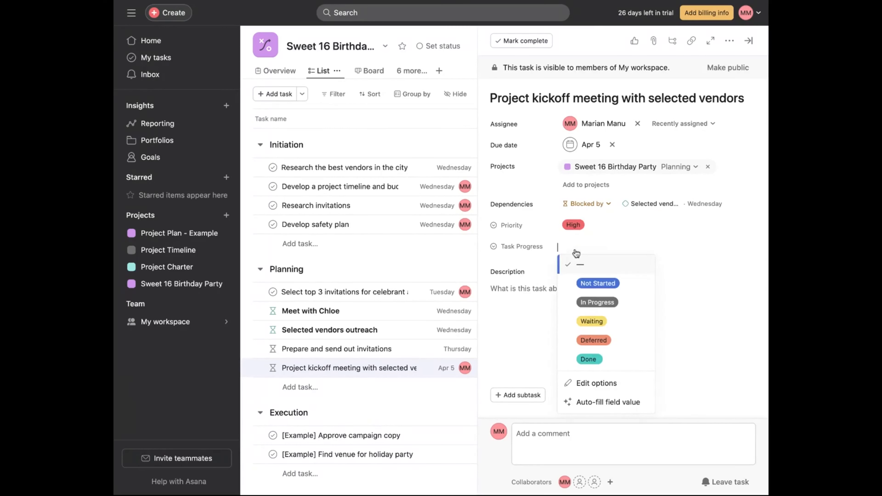
pyautogui.click(589, 289)
# - Start the description with the line "Review the following party details:"
pyautogui.click(541, 321)
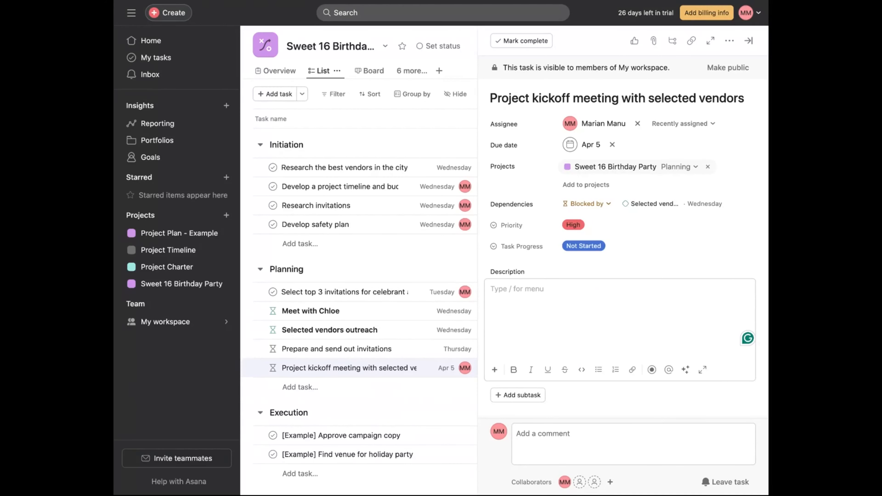
pyautogui.write('Revew')
pyautogui.press('BackSpace')
pyautogui.press('BackSpace')
pyautogui.press('BackSpace')
pyautogui.write('iew the following ')
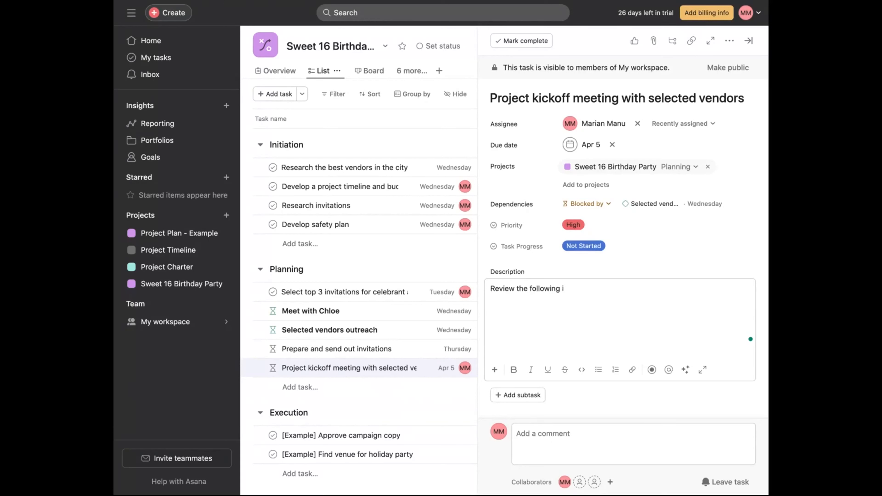
pyautogui.write('party details:')
pyautogui.press('Return')
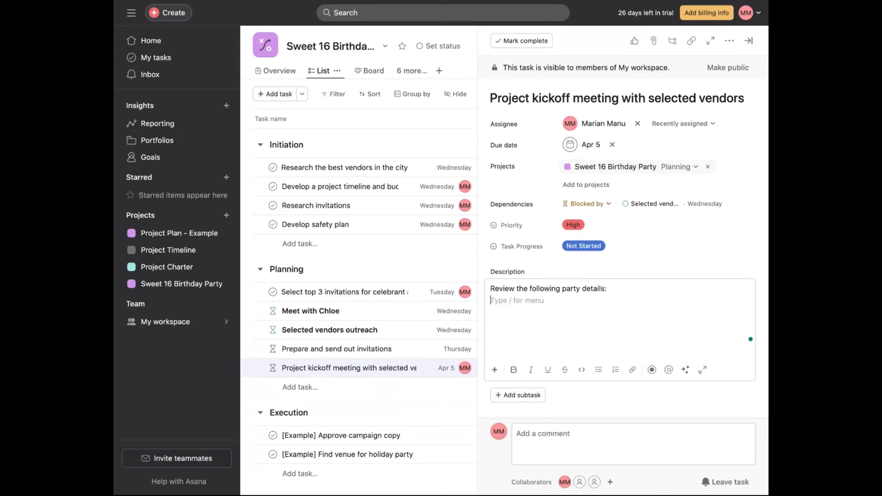
# - Add the description lines "Food menu" and "location, time, date"
pyautogui.write('M')
pyautogui.press('BackSpace')
pyautogui.write('Food menu')
pyautogui.press('Return')
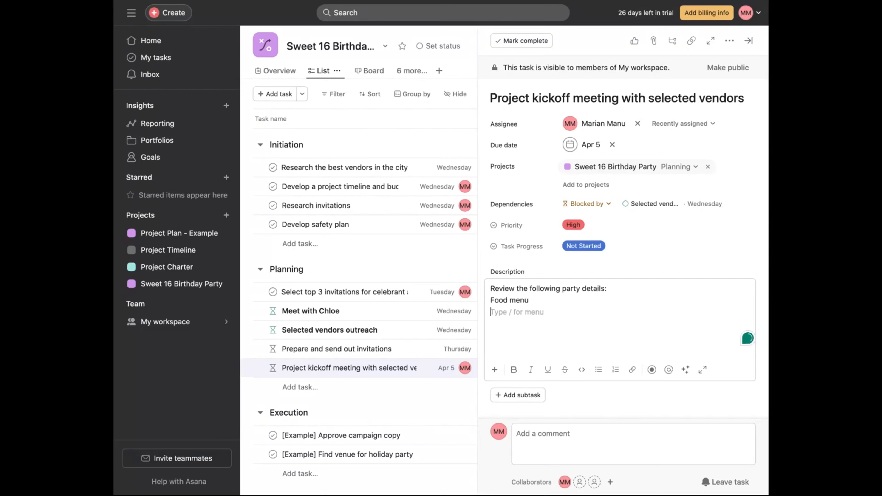
pyautogui.write('location, time, date')
pyautogui.press('Return')
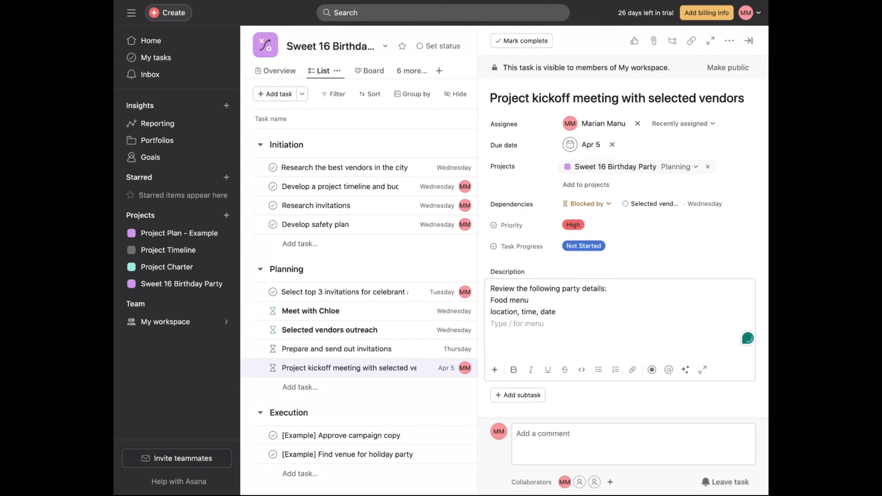
# - Change the food line to "Food and drinks menu"
pyautogui.click(511, 299)
pyautogui.write('and ')
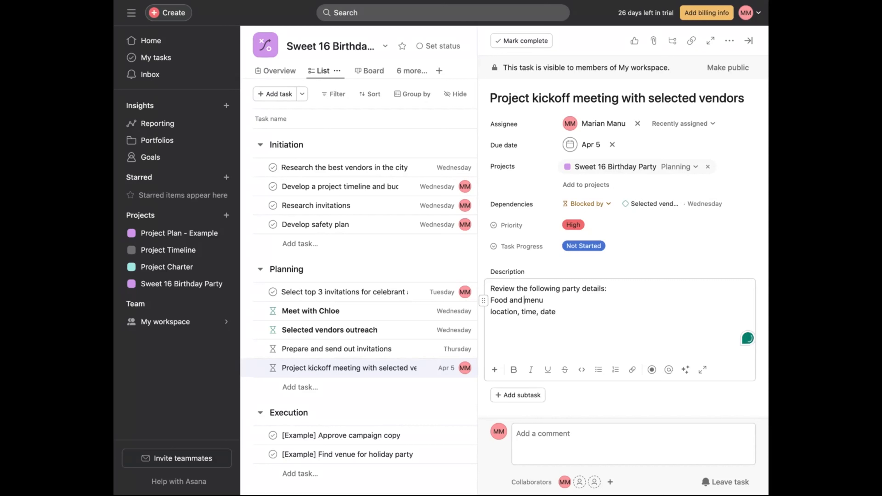
pyautogui.write('drinks')
# - Add the lines "theme" and "overview of the party" below, followed by a blank line
pyautogui.click(577, 308)
pyautogui.press('Return')
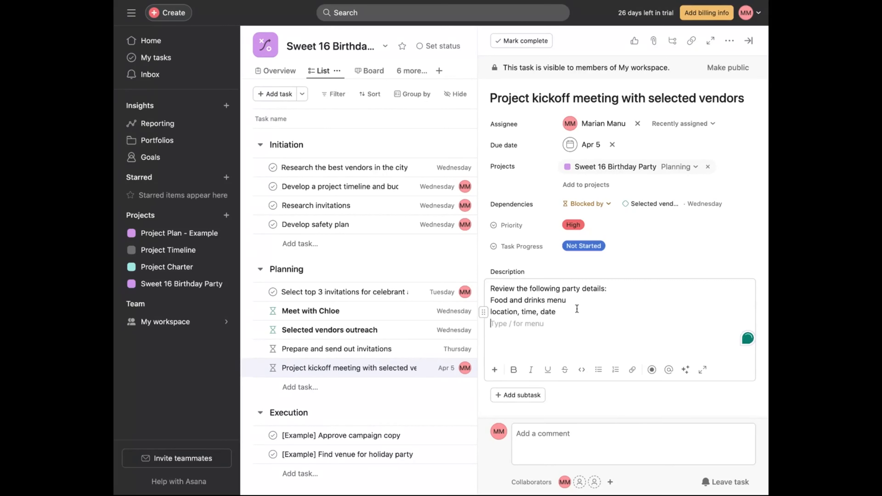
pyautogui.write('theme')
pyautogui.press('Return')
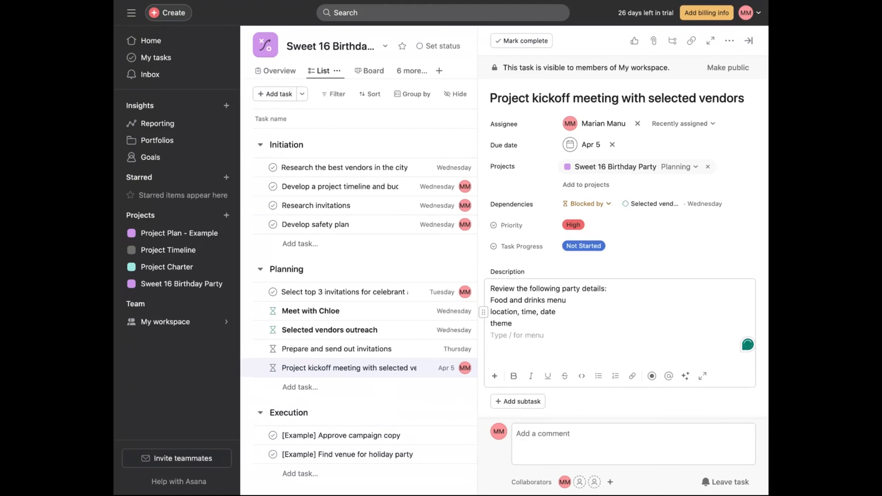
pyautogui.write('overview of the party')
pyautogui.press('Return')
pyautogui.press('Return')
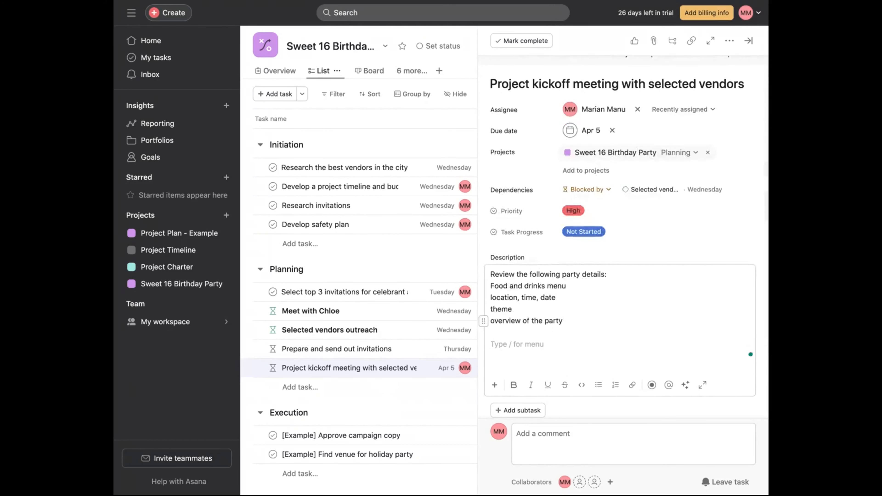
# - Add an "Action items:" heading line followed by the line "budget"
pyautogui.write('Action items')
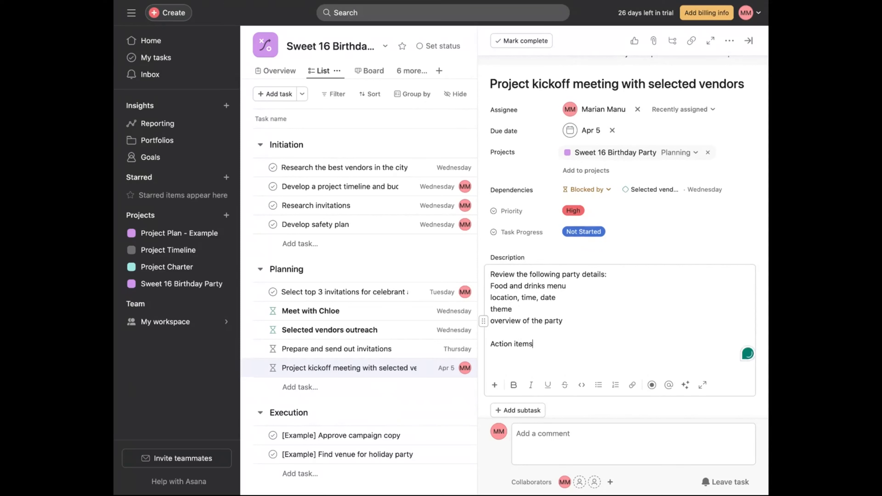
pyautogui.write(':')
pyautogui.press('Return')
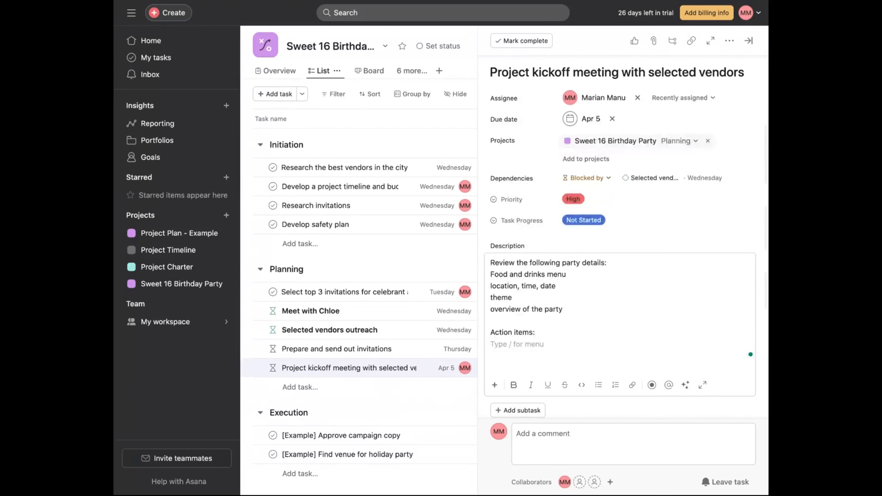
pyautogui.write('budget')
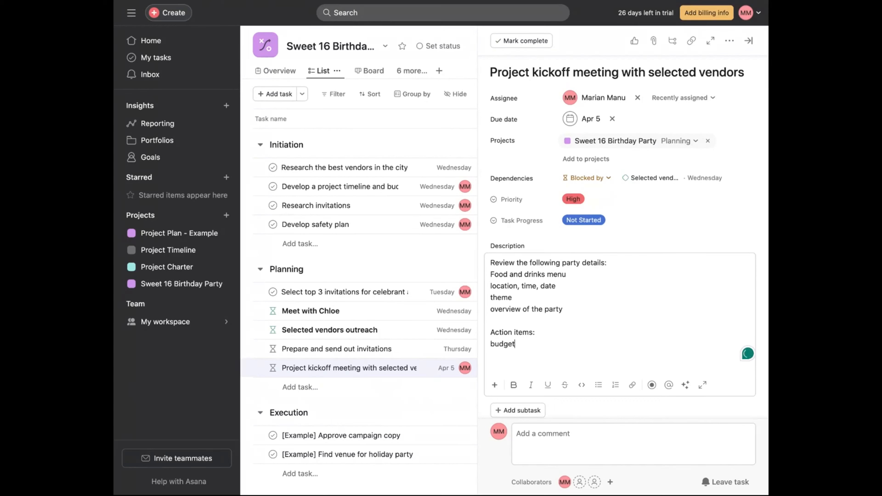
pyautogui.press('Return')
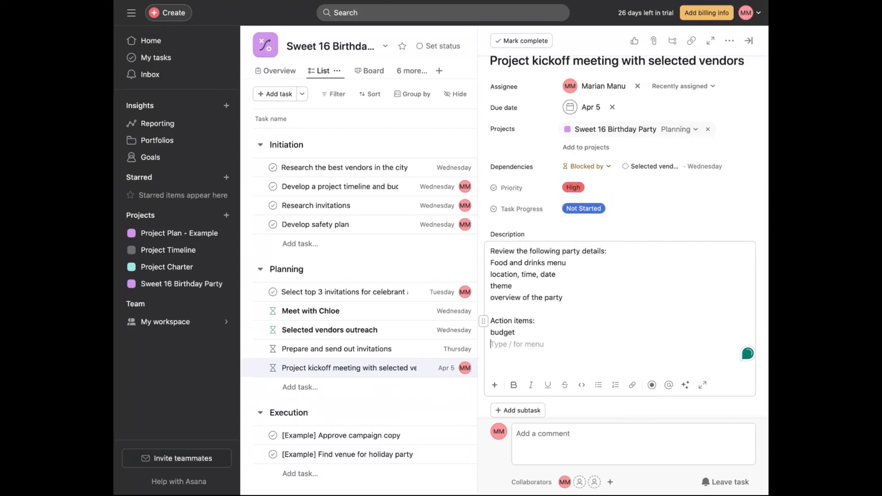
# - Add the action item "Decor stylist to determine what date to tour the venue with me"
pyautogui.write('D')
pyautogui.write('ecor stylist to determine what ')
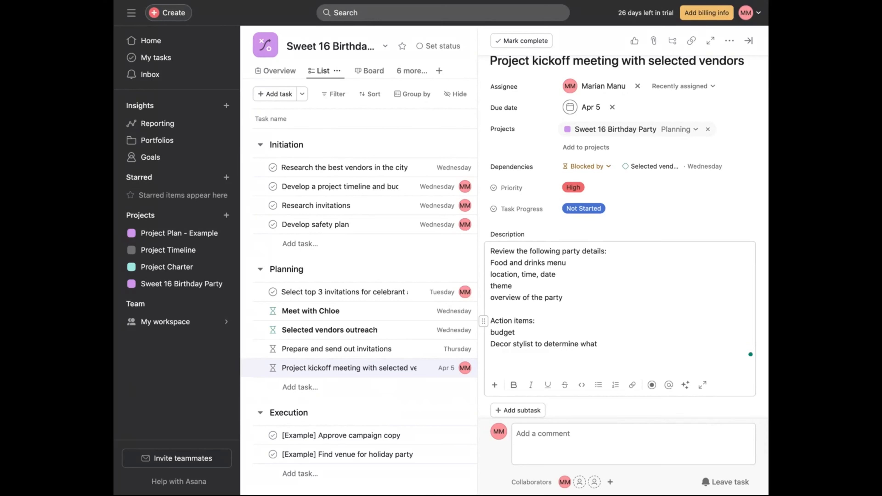
pyautogui.write('date to tour the venue ')
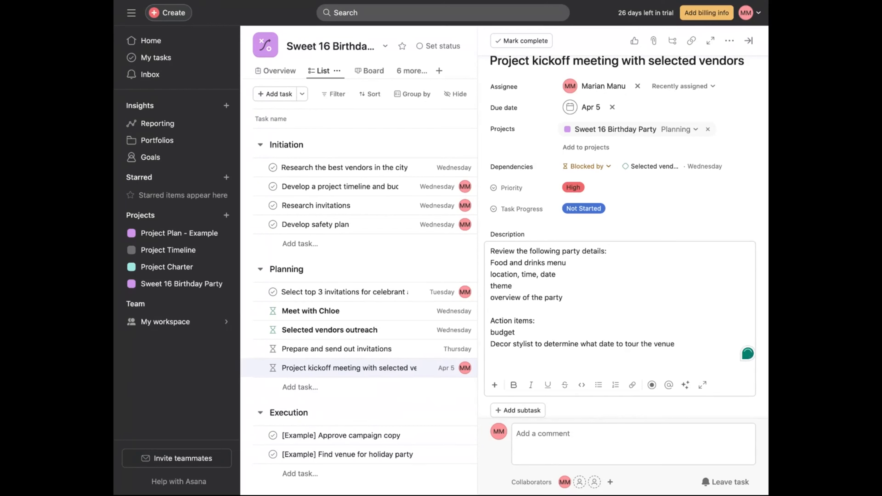
pyautogui.write('with mw')
pyautogui.press('BackSpace')
pyautogui.write('e')
# - Reword the budget action item to "Each vendor to present budget"
pyautogui.click(488, 332)
pyautogui.write('Each v')
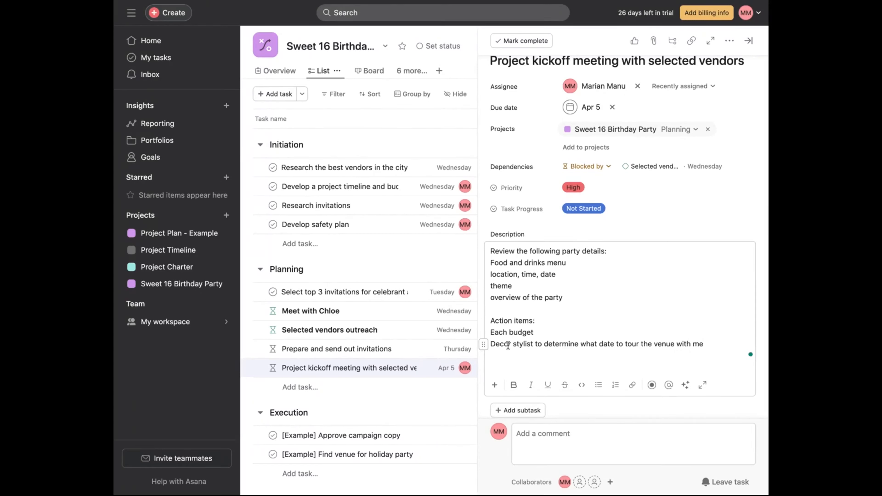
pyautogui.write('endor to present')
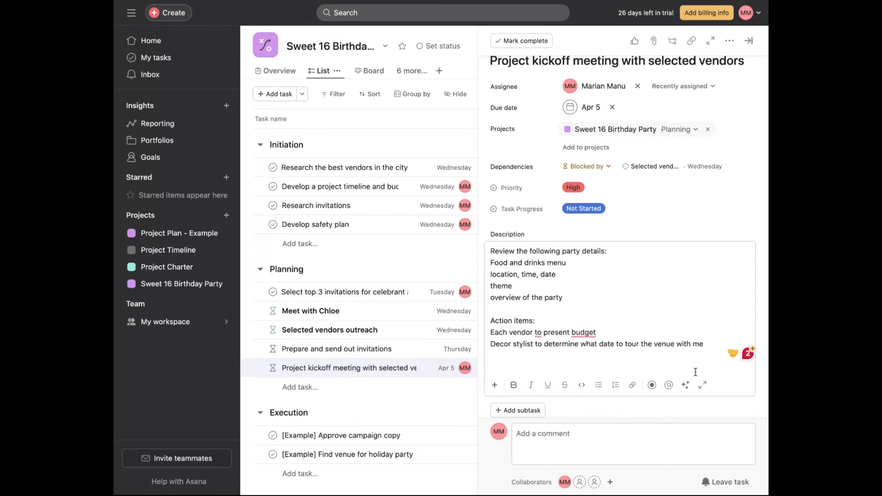
# - Add the action item "The stakeholders to do a cake tasting with the bakery"
pyautogui.click(715, 341)
pyautogui.press('Return')
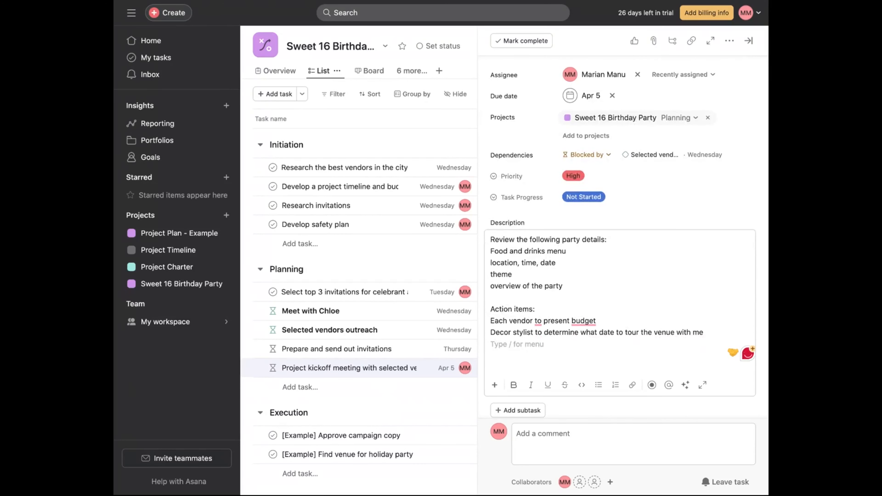
pyautogui.write('THE')
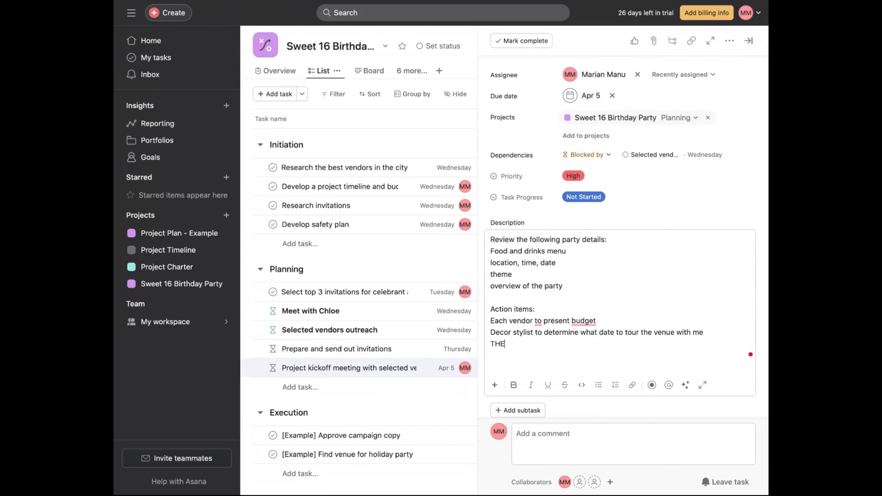
pyautogui.press('BackSpace')
pyautogui.press('BackSpace')
pyautogui.press('BackSpace')
pyautogui.write('he stakeholders to ')
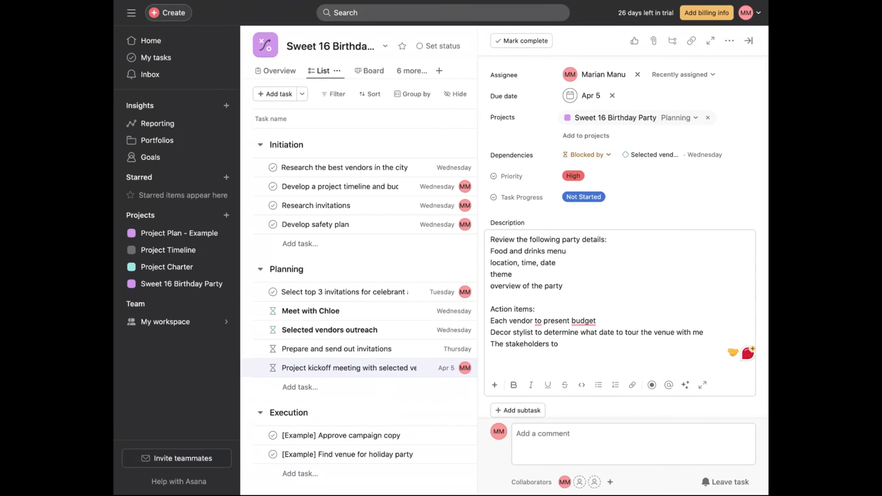
pyautogui.write('f')
pyautogui.write('o a cake ')
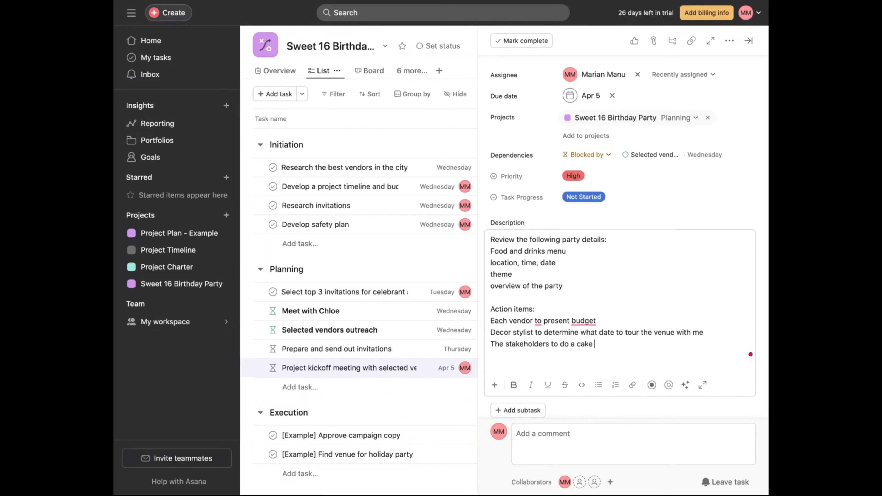
pyautogui.write('tasting with the bakery')
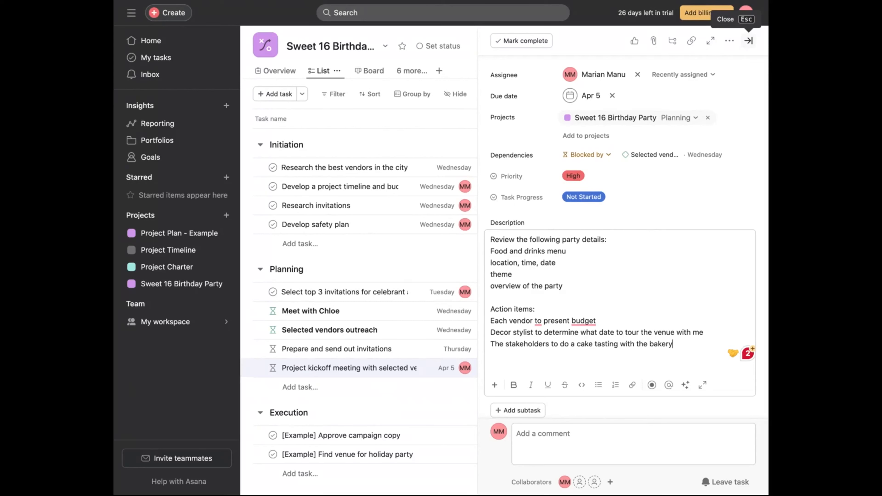
# - Close the task details and add a task "Vendors to present budgets" at the end of the Planning section
pyautogui.press('Escape')
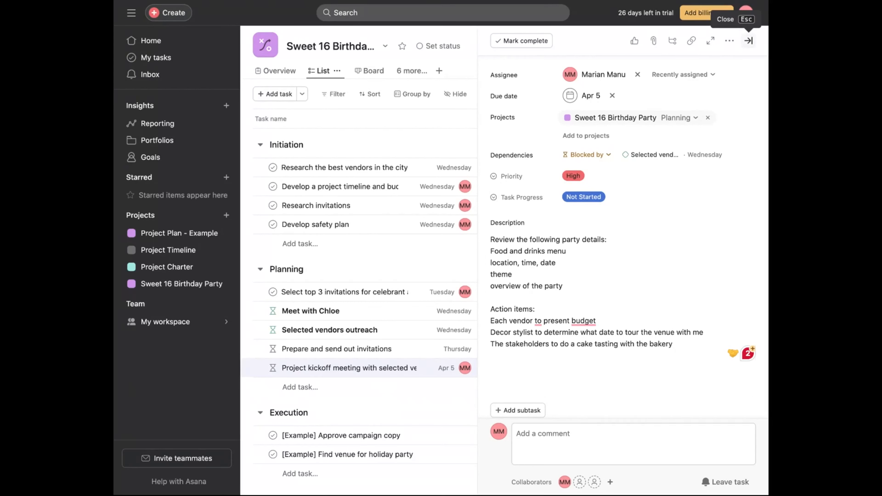
pyautogui.press('Escape')
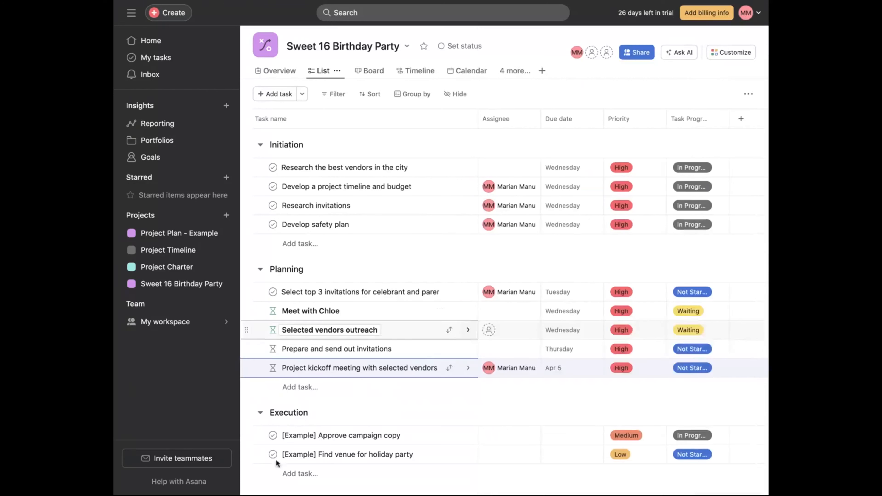
pyautogui.click(313, 395)
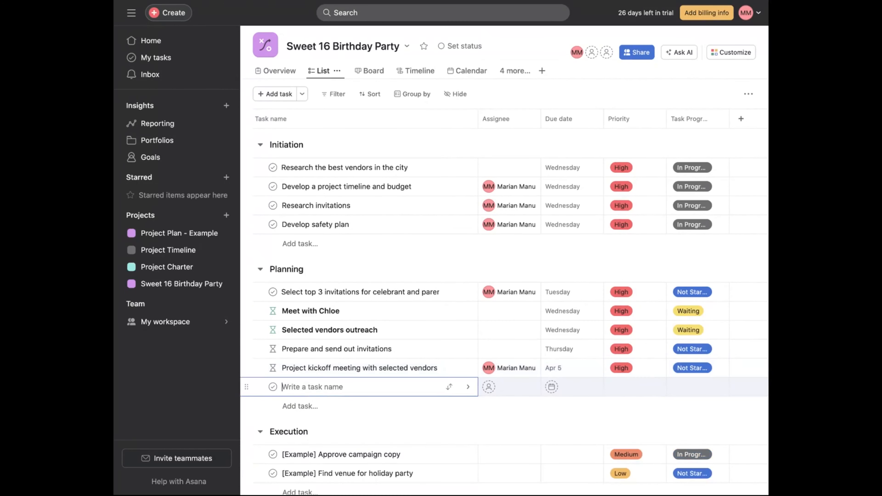
pyautogui.write('Vendors to present budgets')
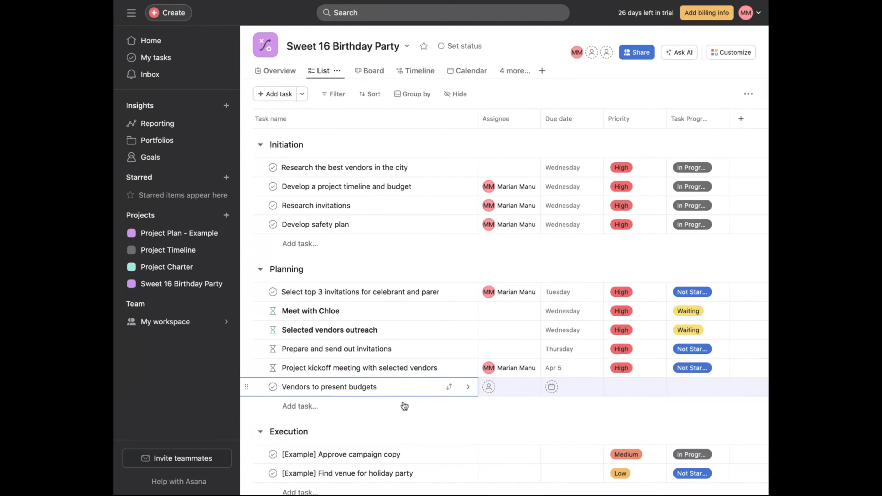
# - Open the "Vendors to present budgets" task and set its due date to April 12
pyautogui.click(469, 389)
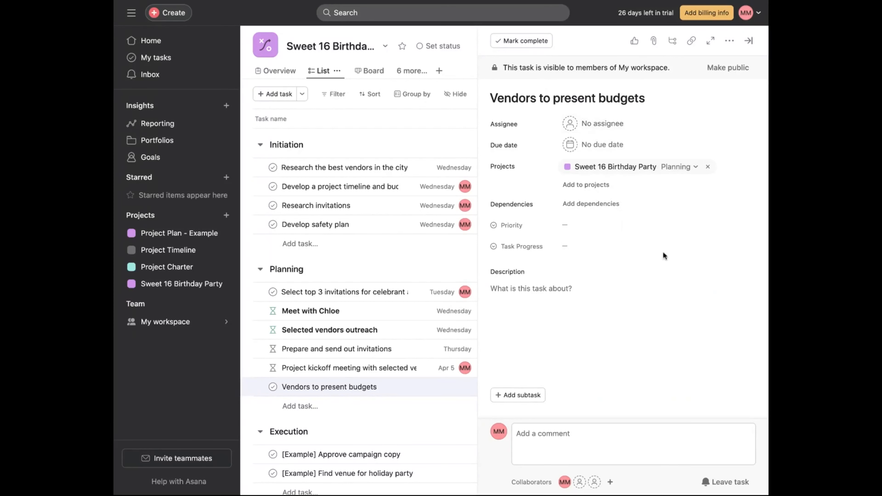
pyautogui.click(620, 144)
pyautogui.click(691, 199)
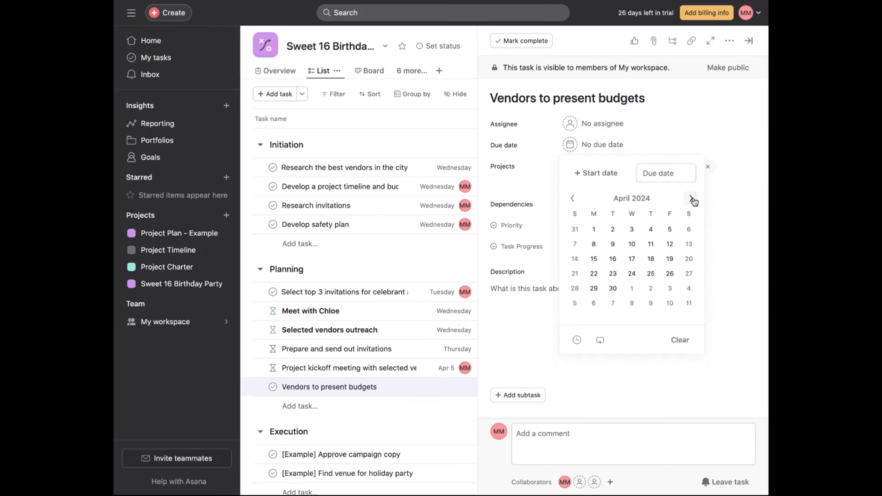
pyautogui.click(673, 244)
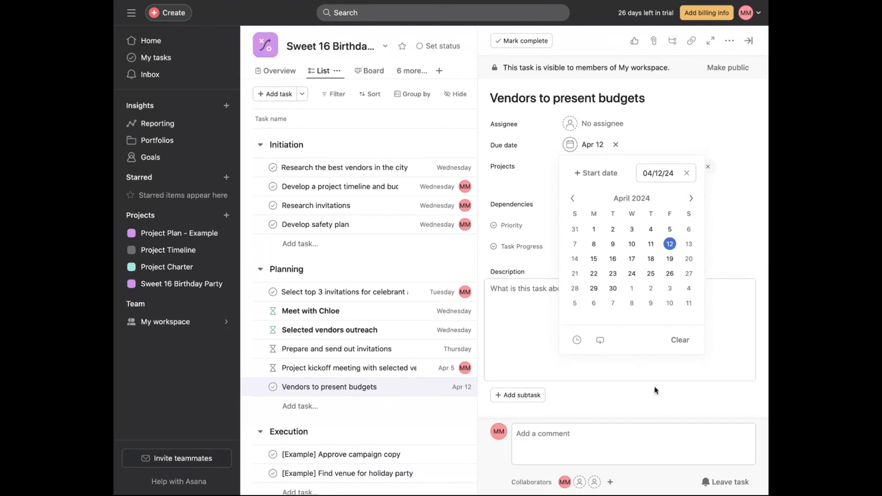
# - Write the task description "All vendors to present budgets"
pyautogui.click(514, 319)
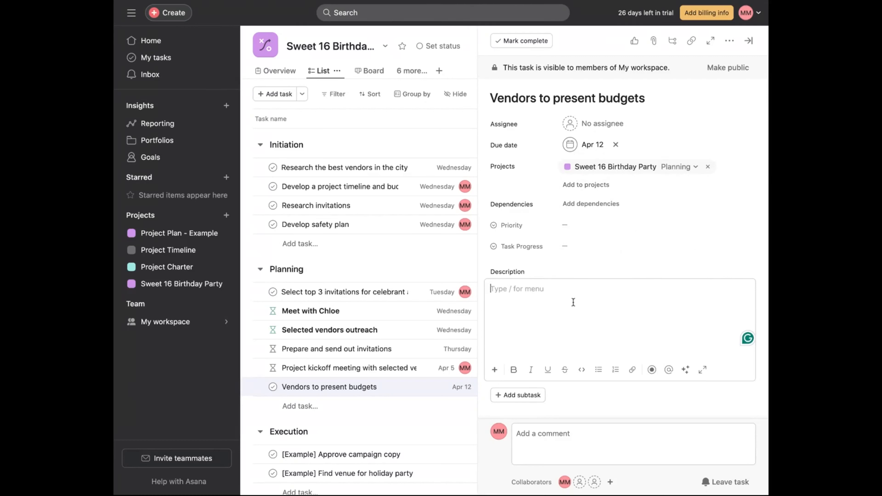
pyautogui.write('All vendors to pres')
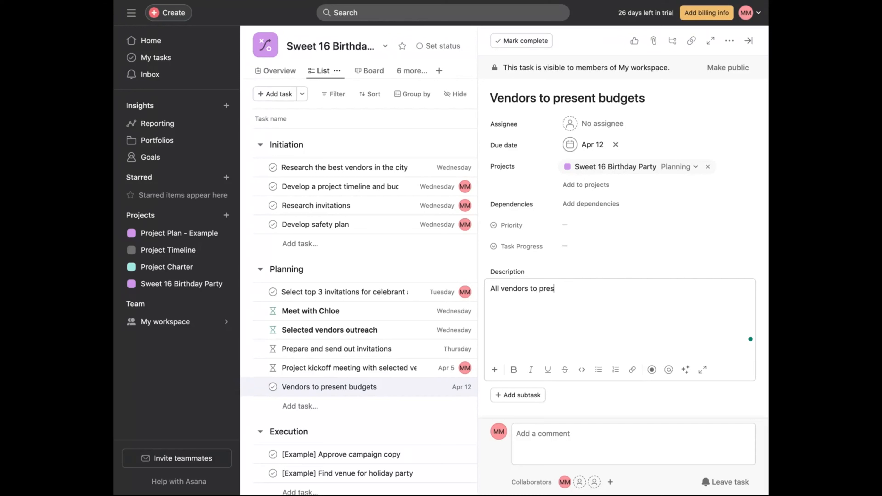
pyautogui.write('ent budgets')
# - Add the subtask "Follow up during the week with the vendors" and close the task details
pyautogui.click(519, 394)
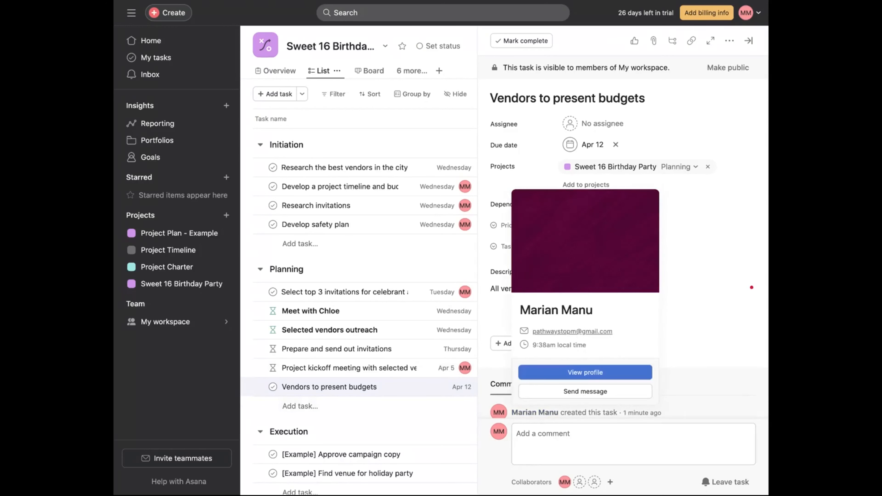
pyautogui.scroll(-1, 590, 409)
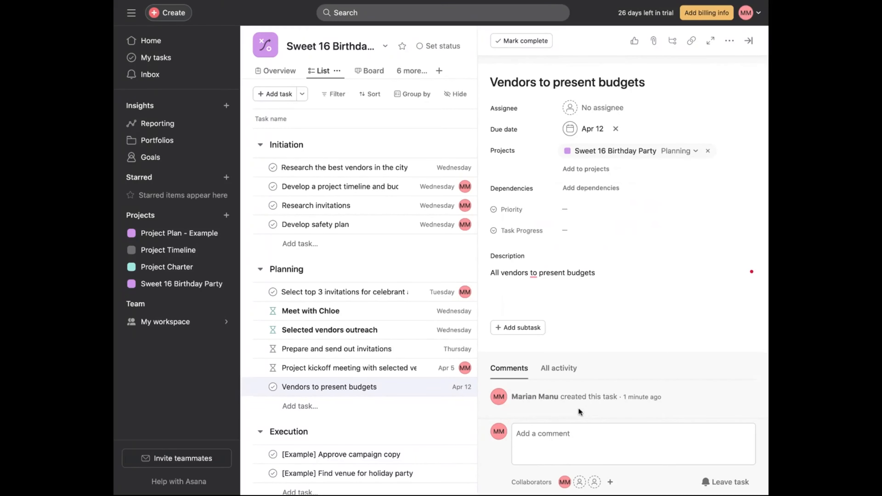
pyautogui.click(518, 328)
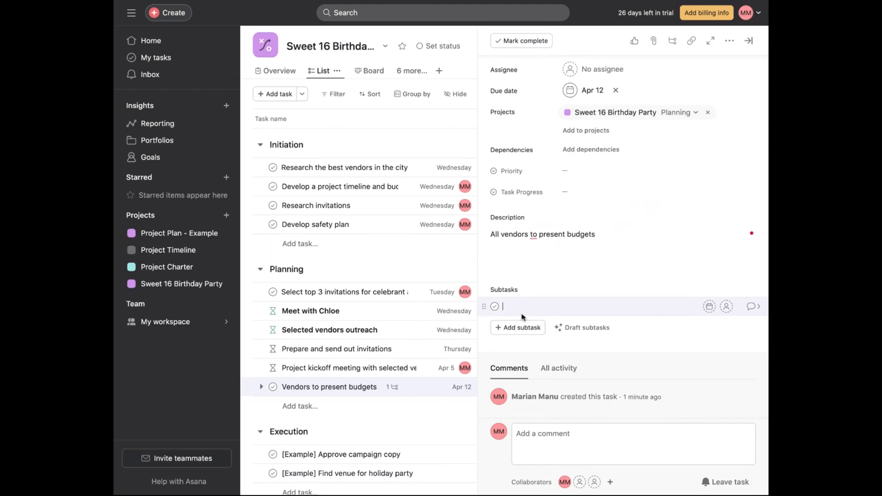
pyautogui.write('Follow up during the week t')
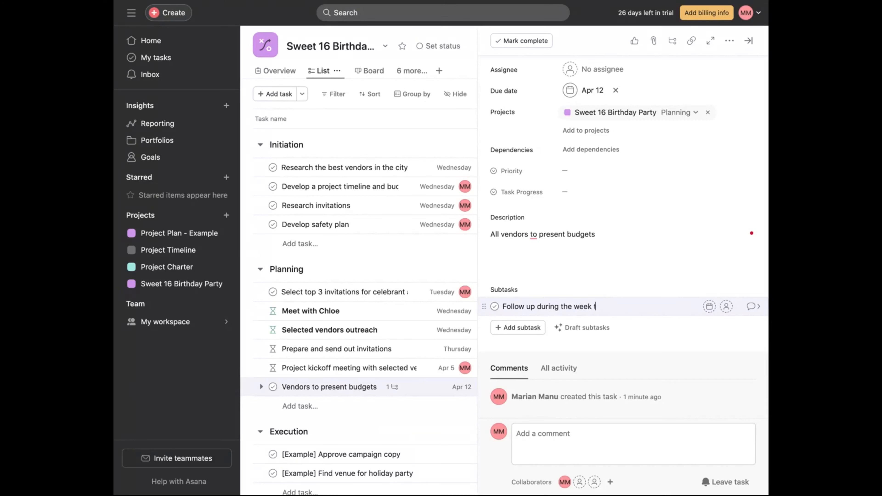
pyautogui.write('ith the vendors')
pyautogui.click(749, 39)
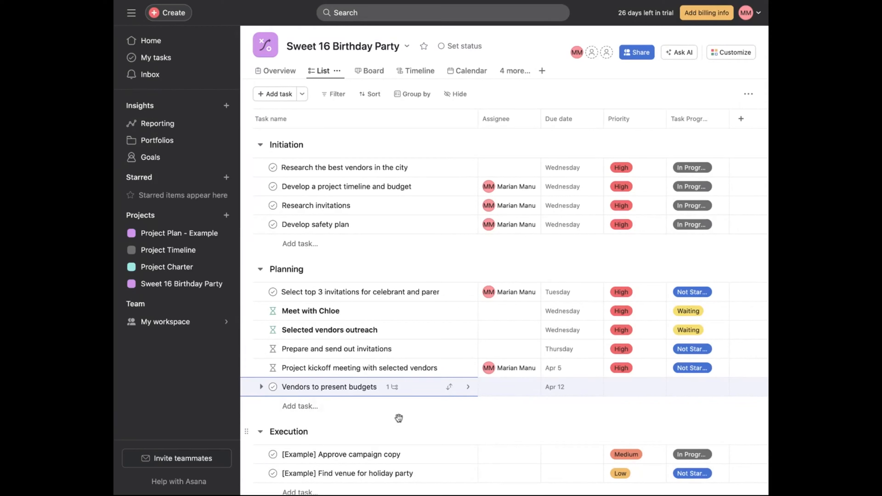
# - Expand the "Vendors to present budgets" task in the list to show its subtask
pyautogui.click(395, 388)
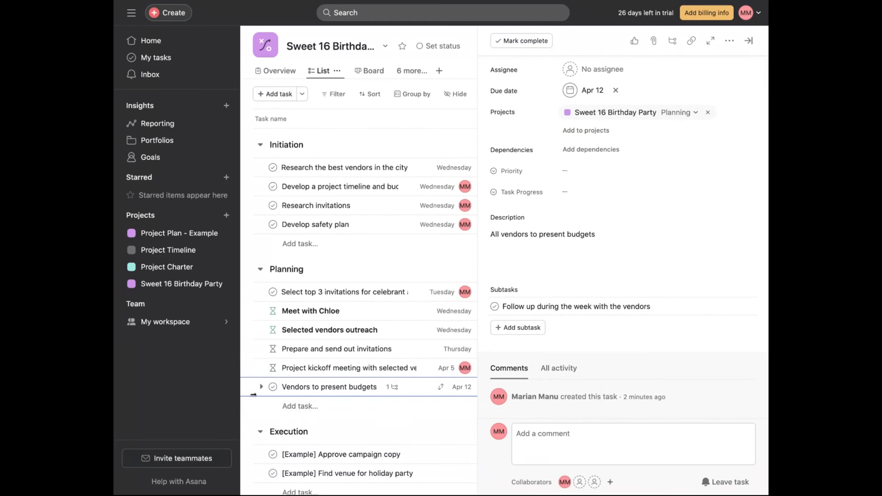
pyautogui.click(749, 41)
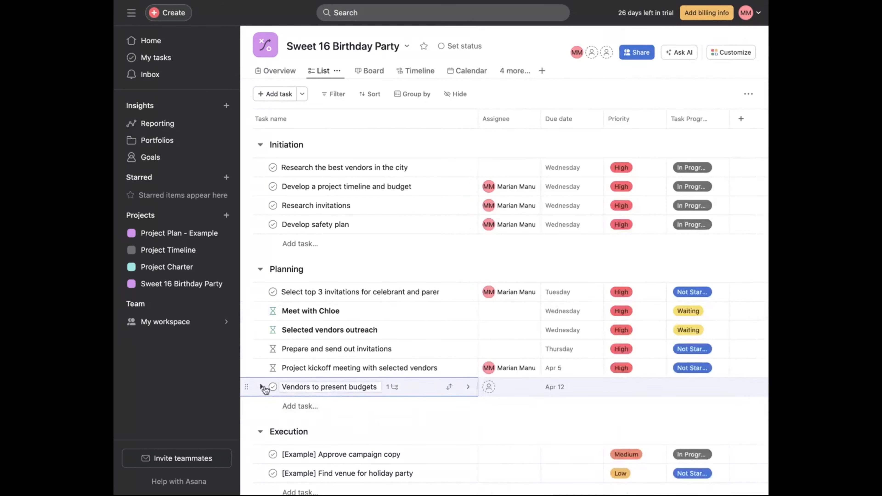
pyautogui.click(261, 387)
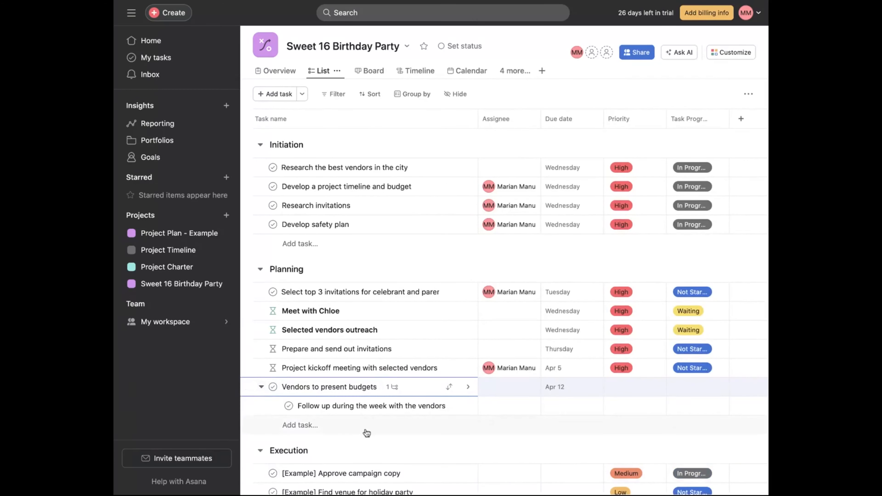
pyautogui.scroll(-3, 386, 435)
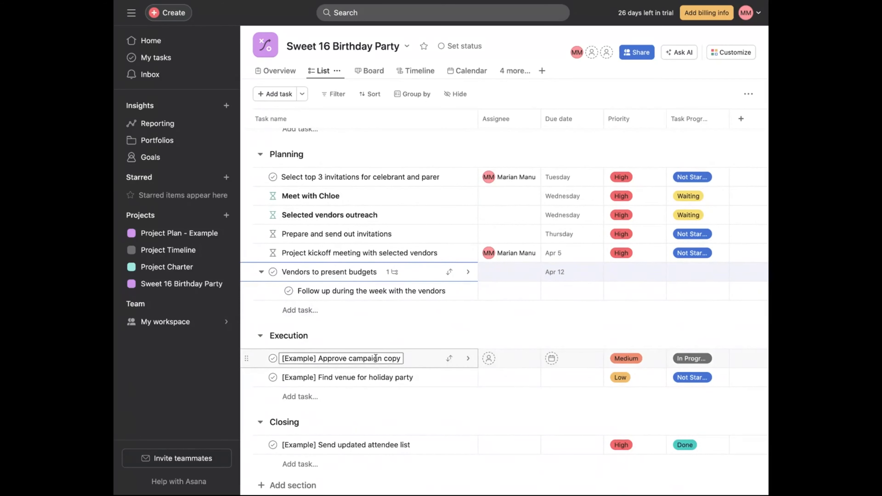
# - Rename the Execution task "[Example] Approve campaign copy" to "Budget and vendor invoice review"
pyautogui.click(375, 358)
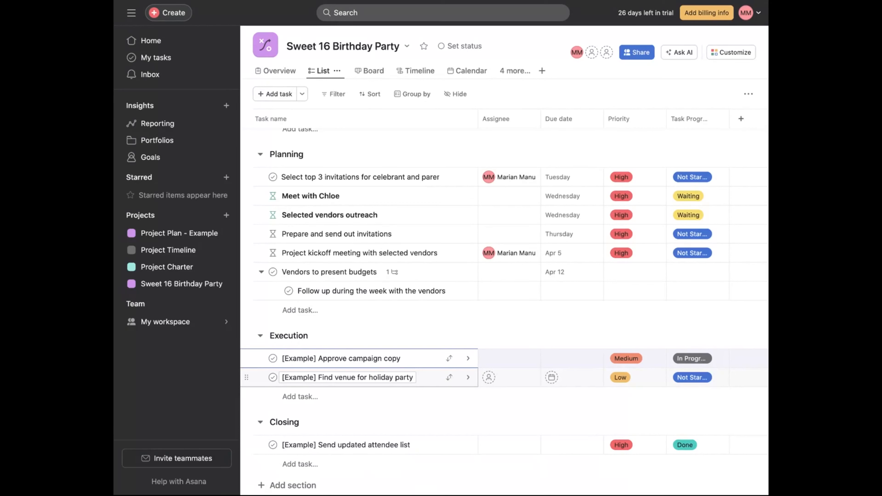
pyautogui.press('BackSpace')
pyautogui.press('BackSpace')
pyautogui.press('BackSpace')
pyautogui.press('BackSpace')
pyautogui.press('BackSpace')
pyautogui.press('BackSpace')
pyautogui.press('BackSpace')
pyautogui.press('BackSpace')
pyautogui.press('BackSpace')
pyautogui.press('BackSpace')
pyautogui.press('BackSpace')
pyautogui.press('BackSpace')
pyautogui.press('BackSpace')
pyautogui.press('BackSpace')
pyautogui.press('BackSpace')
pyautogui.press('Right')
pyautogui.press('Right')
pyautogui.press('Right')
pyautogui.press('Right')
pyautogui.press('Right')
pyautogui.press('BackSpace')
pyautogui.press('BackSpace')
pyautogui.press('BackSpace')
pyautogui.press('BackSpace')
pyautogui.press('BackSpace')
pyautogui.press('BackSpace')
pyautogui.press('BackSpace')
pyautogui.press('BackSpace')
pyautogui.press('BackSpace')
pyautogui.press('BackSpace')
pyautogui.press('BackSpace')
pyautogui.press('BackSpace')
pyautogui.press('BackSpace')
pyautogui.press('BackSpace')
pyautogui.press('BackSpace')
pyautogui.press('BackSpace')
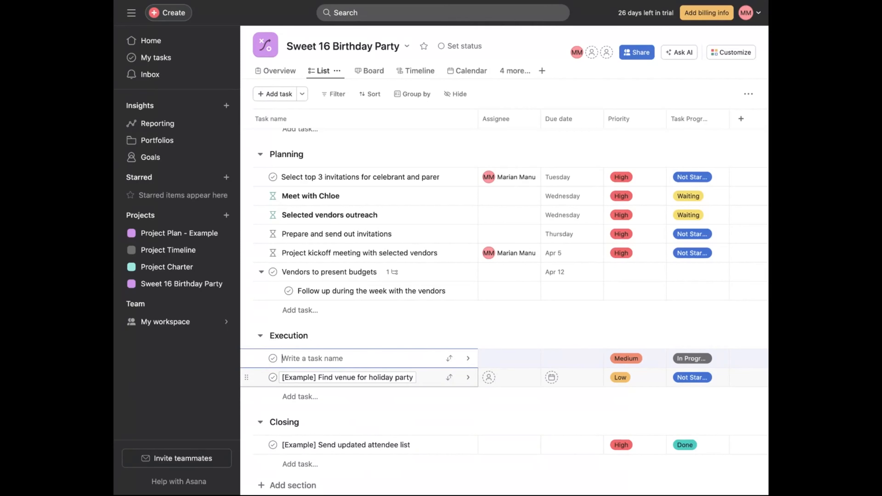
pyautogui.write('T')
pyautogui.press('BackSpace')
pyautogui.write('Budget and vendor invocice review')
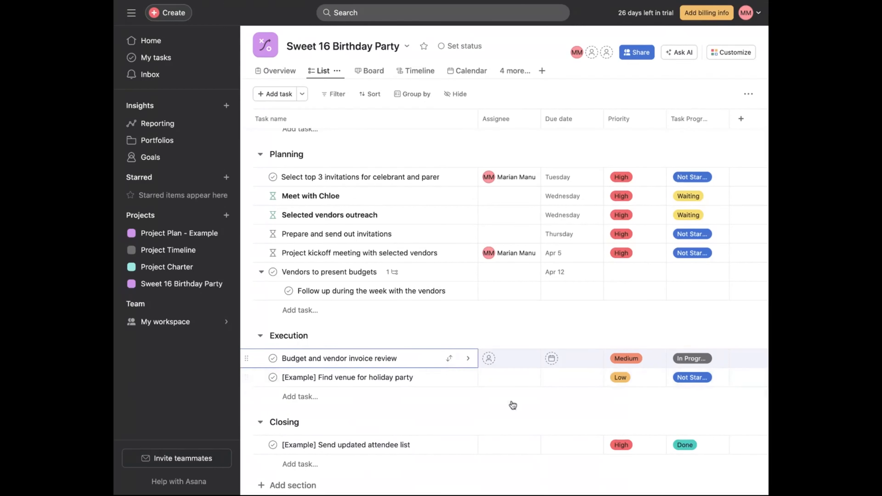
# - Open the budget review task, assign it to yourself and set its due date to April 17
pyautogui.click(468, 358)
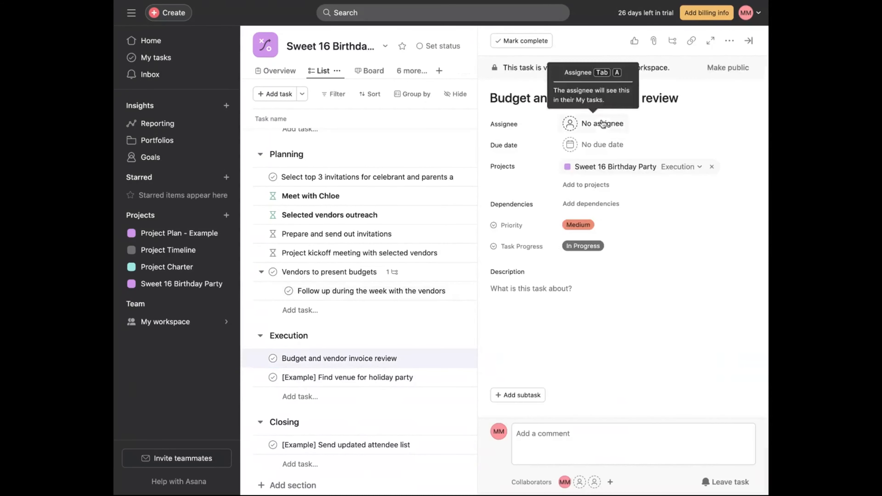
pyautogui.click(607, 128)
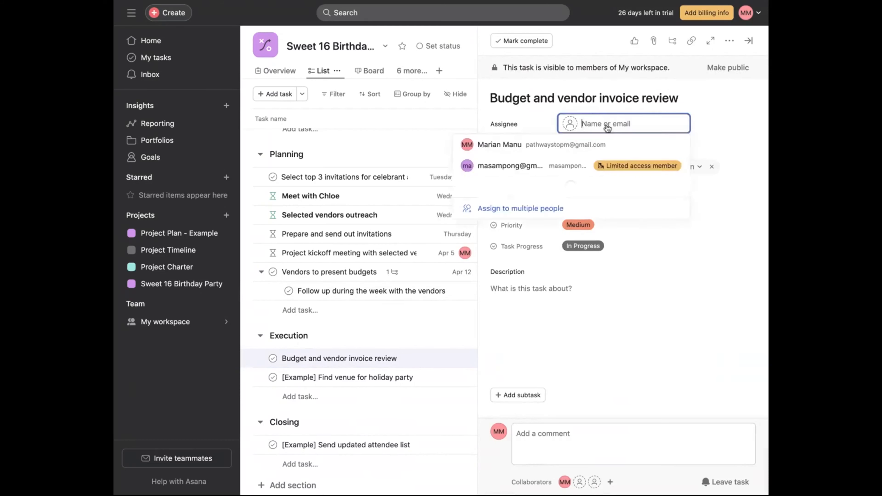
pyautogui.click(521, 144)
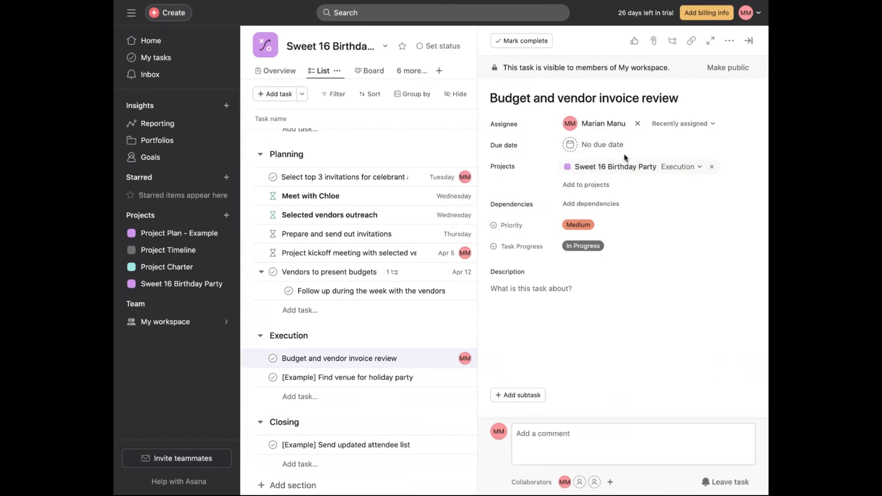
pyautogui.click(621, 147)
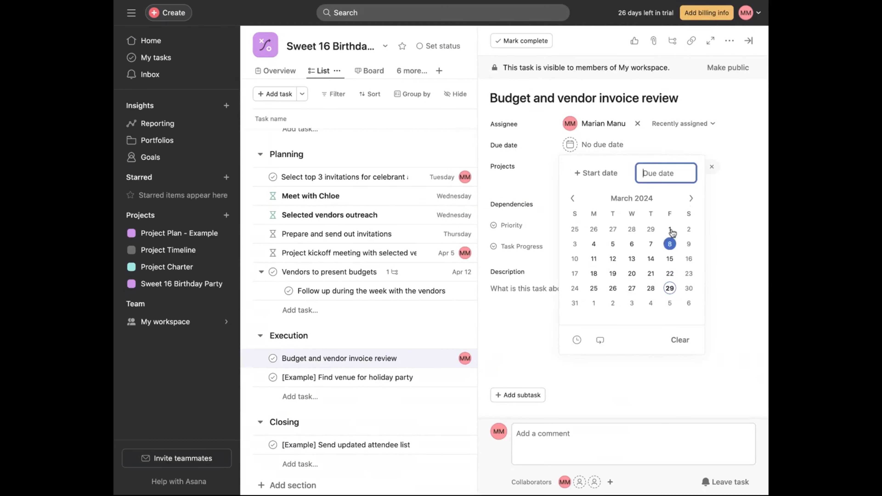
pyautogui.click(691, 198)
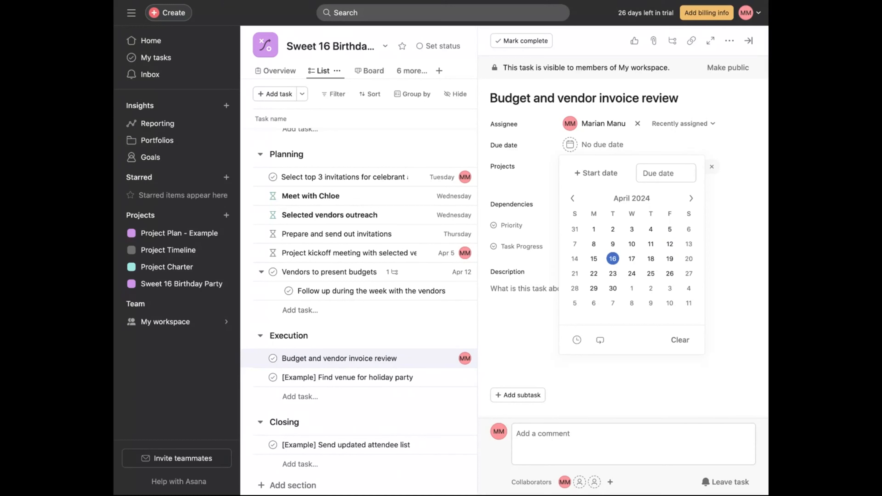
pyautogui.click(633, 260)
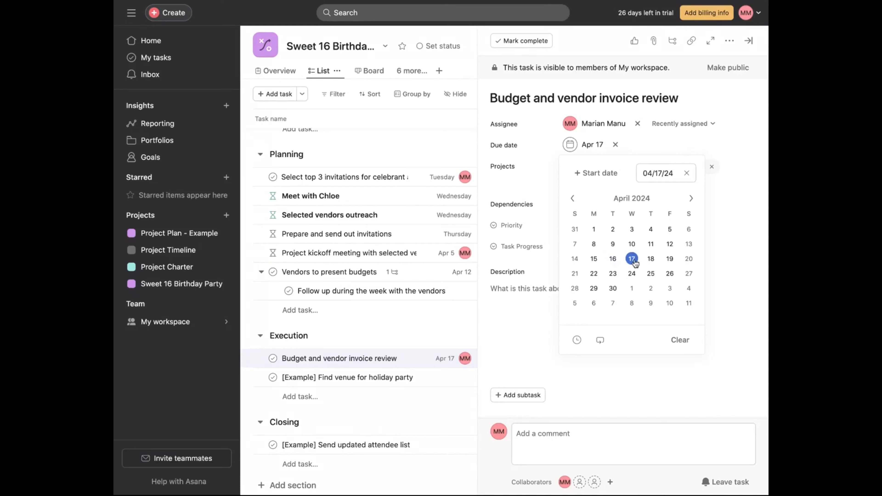
pyautogui.click(734, 259)
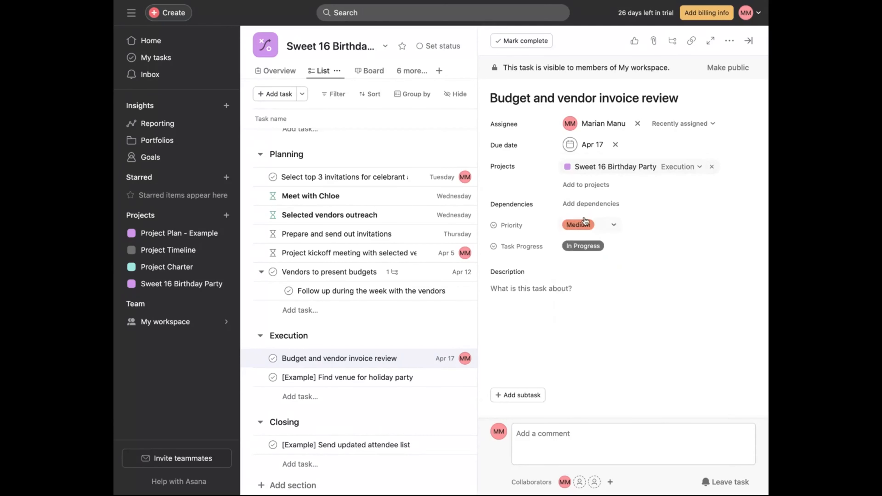
# - Write the description "Ensure that the vendors invoices fit within the budget" and close the task details
pyautogui.click(568, 289)
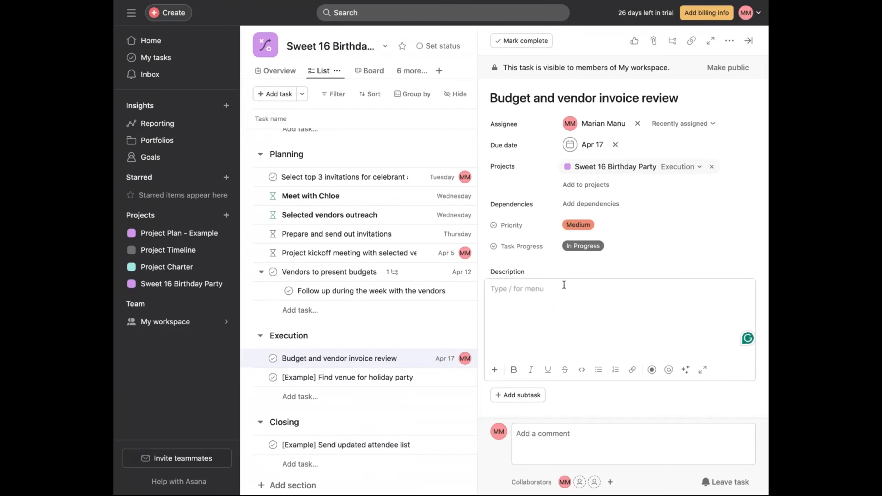
pyautogui.write('Ensure that the vendors invo')
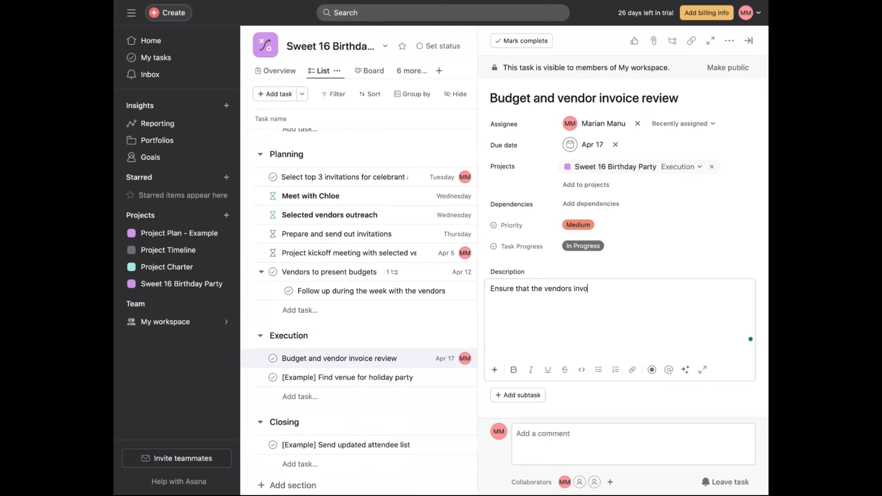
pyautogui.write('ices fit within the budget')
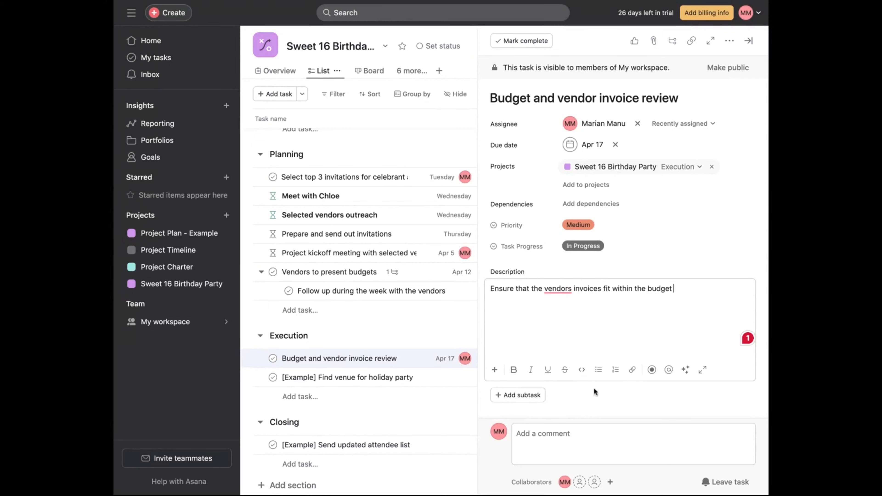
pyautogui.click(749, 43)
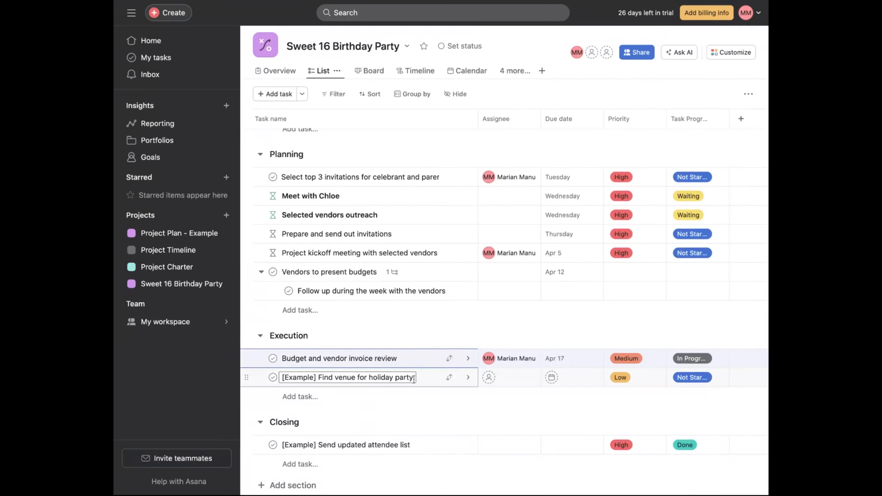
# - Rename the Execution task "[Example] Find venue for holiday party" to "Draft and send statement of work for vendors"
pyautogui.click(381, 377)
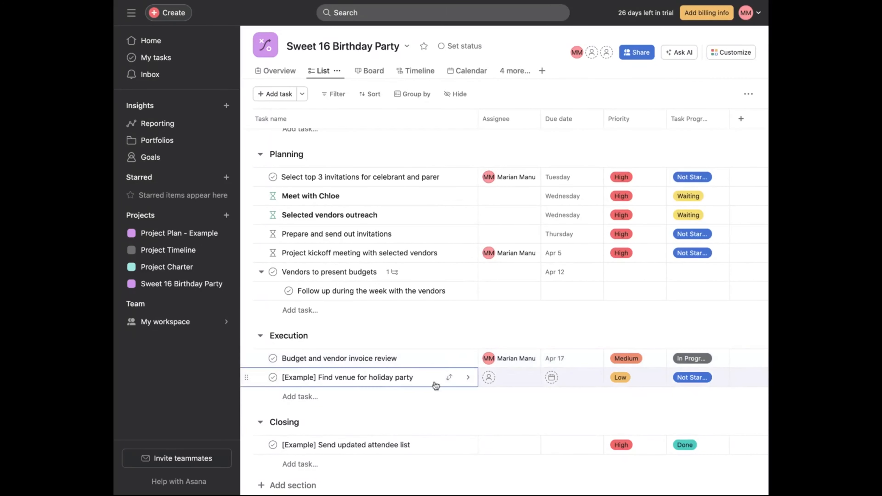
pyautogui.click(468, 377)
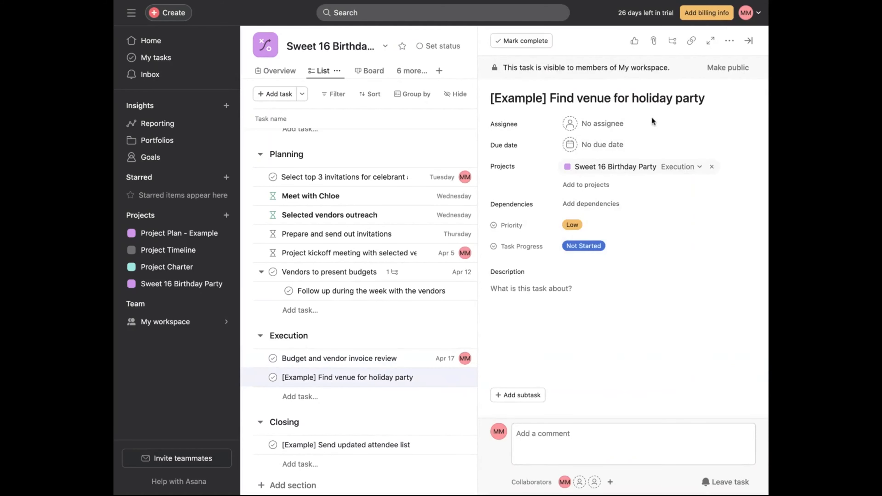
pyautogui.moveTo(713, 98); pyautogui.dragTo(491, 96)
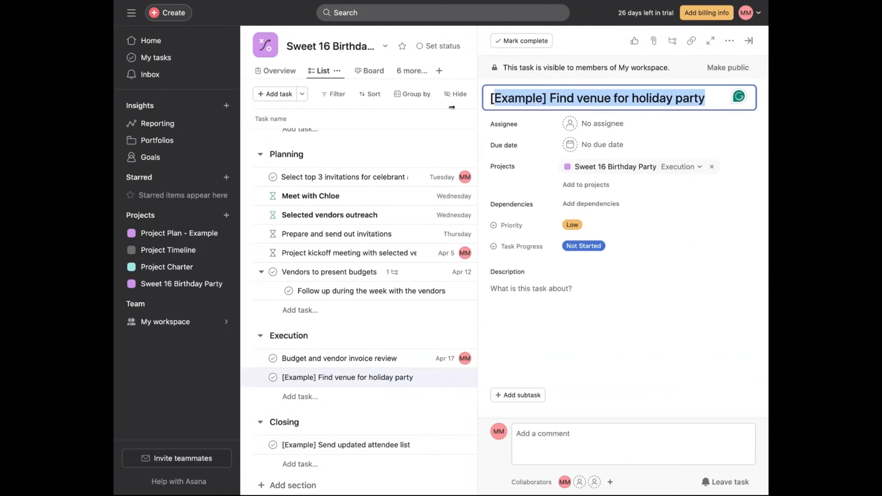
pyautogui.press('Right')
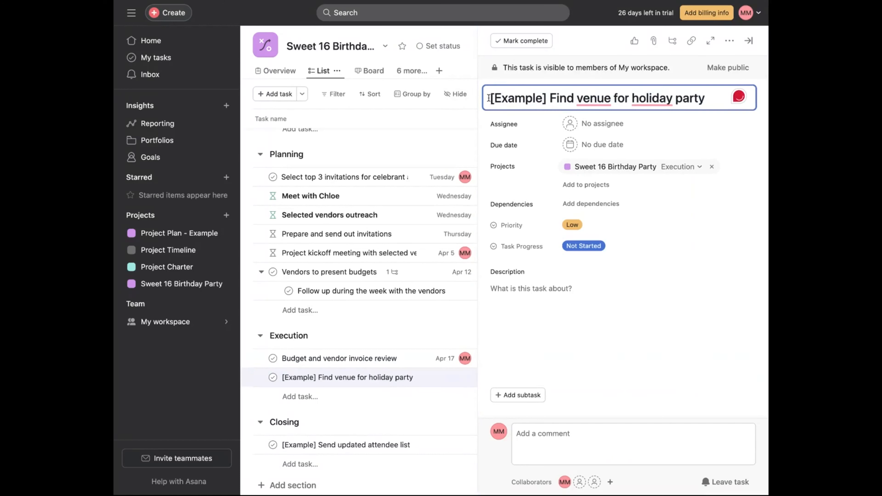
pyautogui.moveTo(490, 93); pyautogui.dragTo(721, 100)
pyautogui.write('Stat')
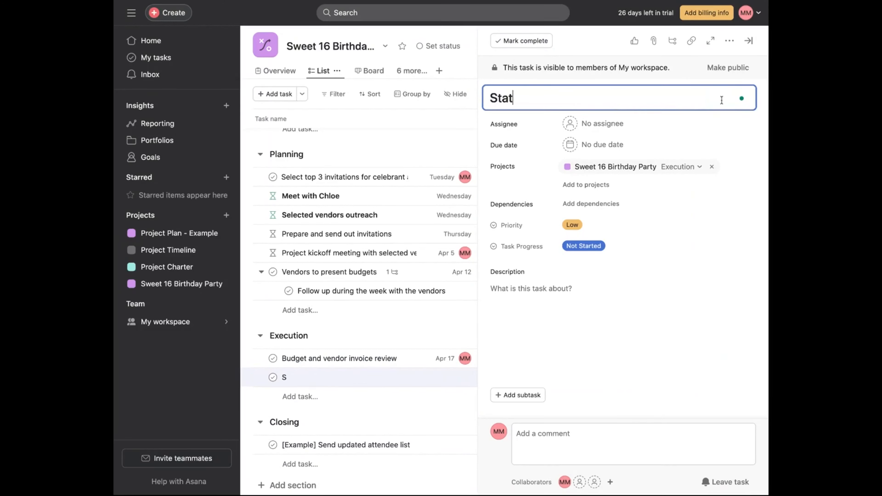
pyautogui.write('ement of work for ')
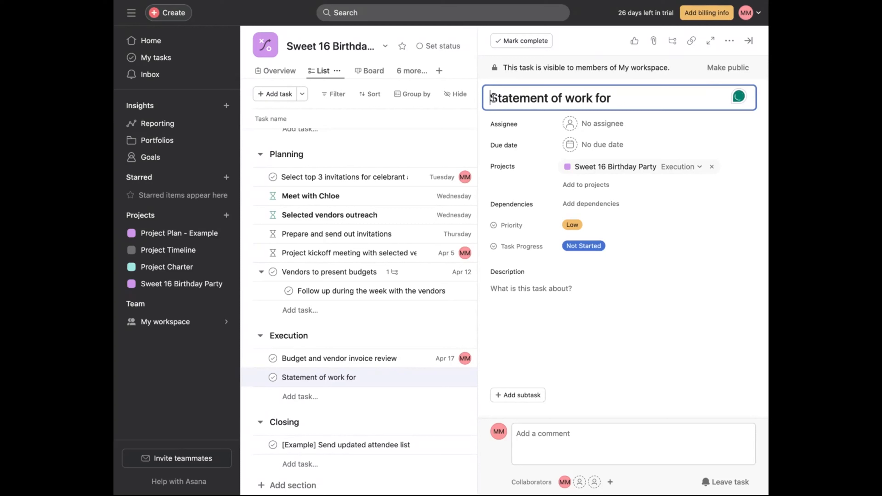
pyautogui.write('Draft')
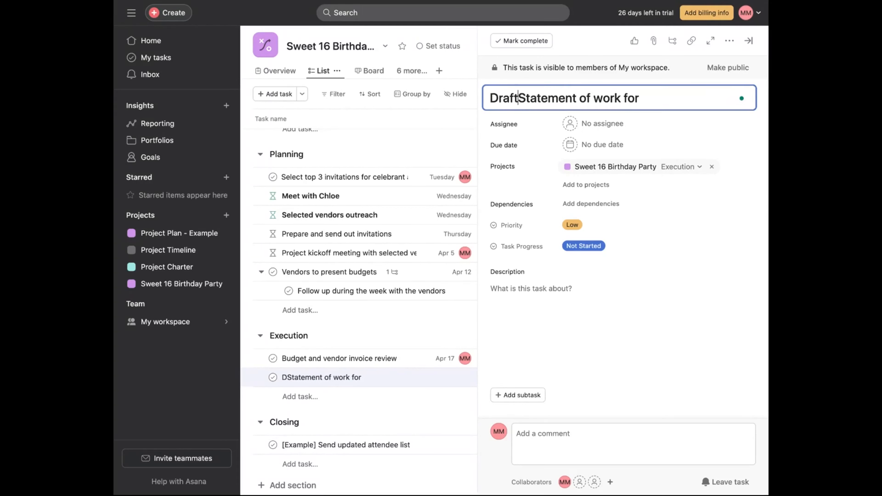
pyautogui.write(' and ')
pyautogui.write('send')
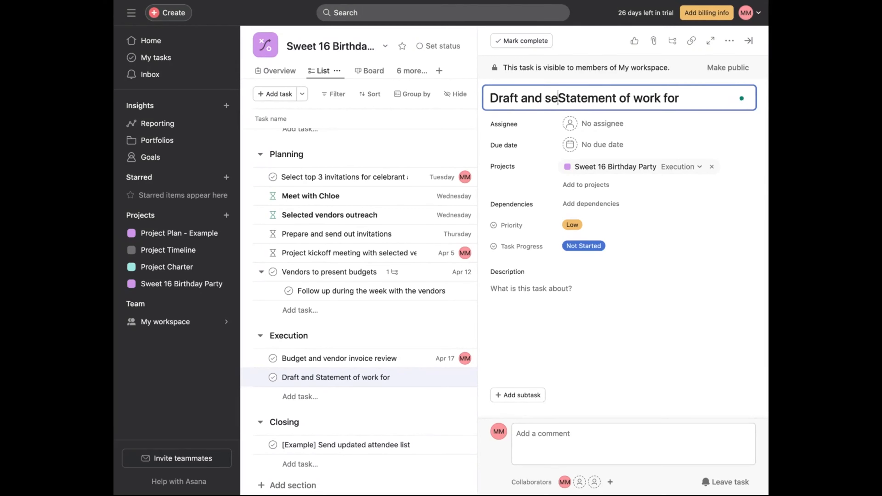
pyautogui.click(700, 94)
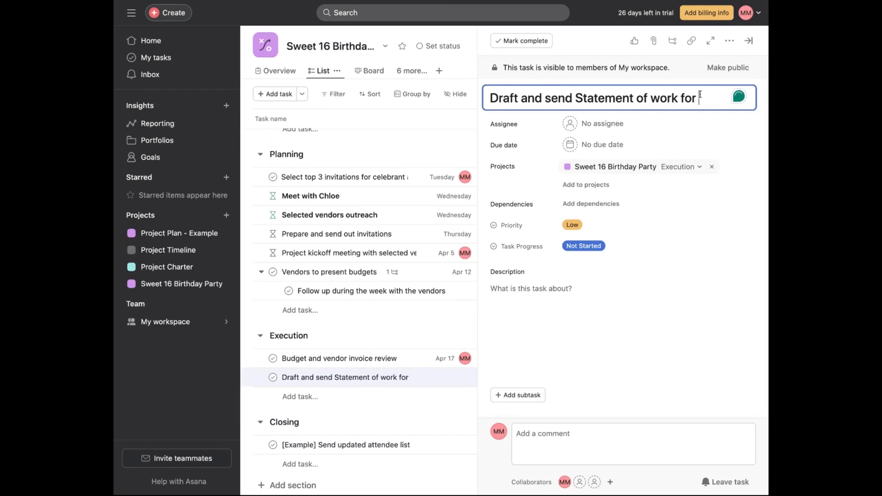
pyautogui.write('vendors')
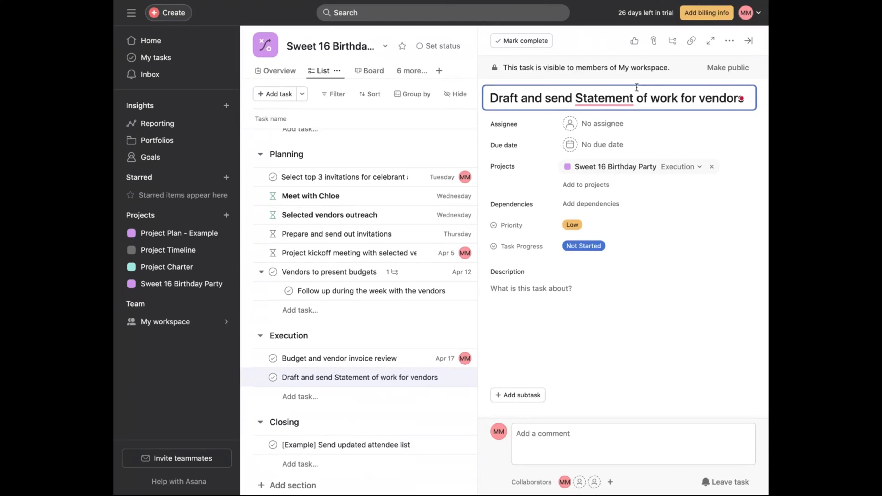
pyautogui.click(583, 98)
pyautogui.press('BackSpace')
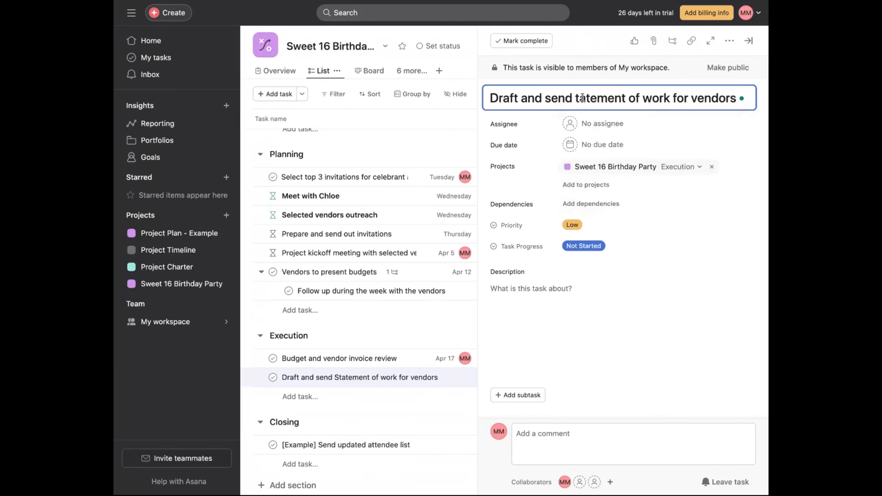
pyautogui.write('s')
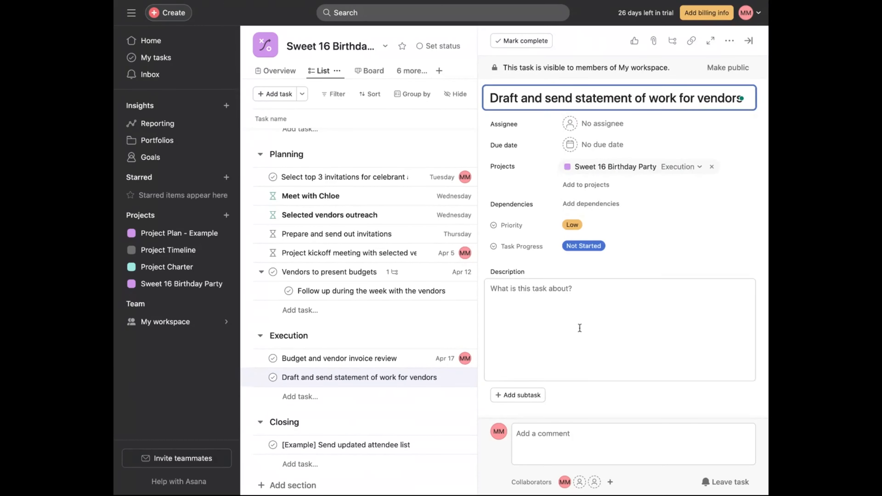
# - Assign the statement of work task to yourself, set its priority to Medium and close the task details
pyautogui.click(576, 321)
pyautogui.click(611, 122)
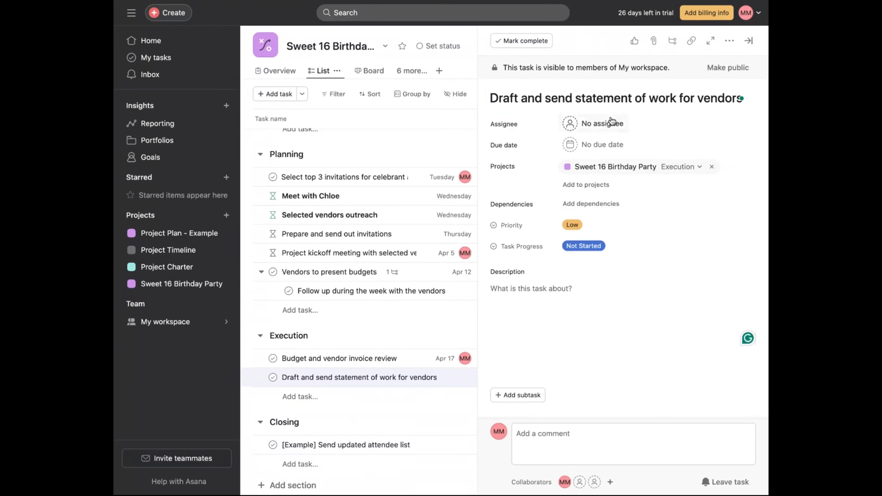
pyautogui.click(569, 143)
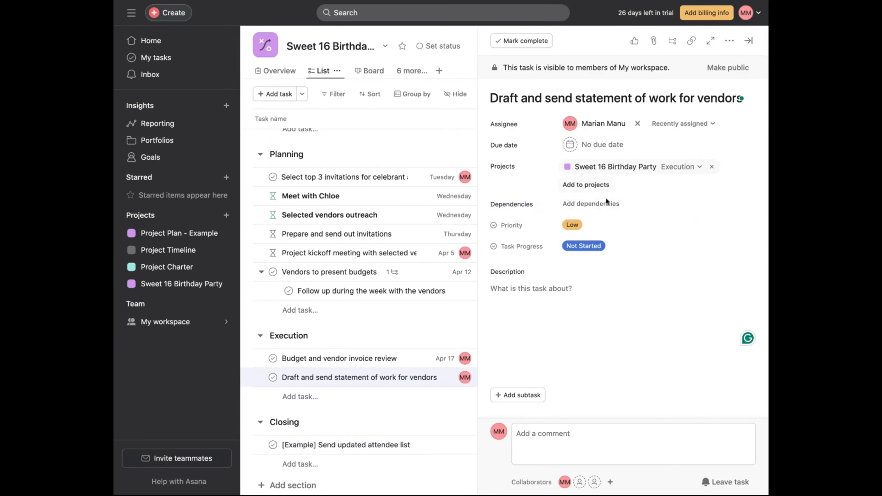
pyautogui.click(572, 225)
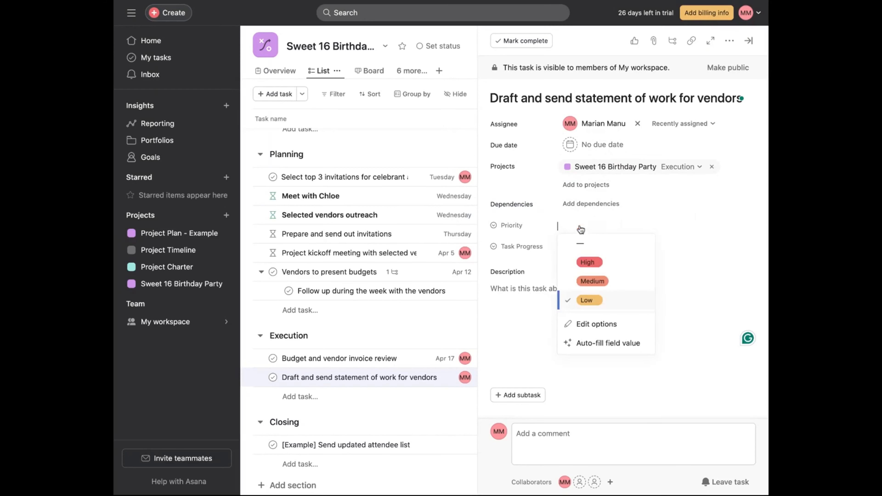
pyautogui.click(602, 283)
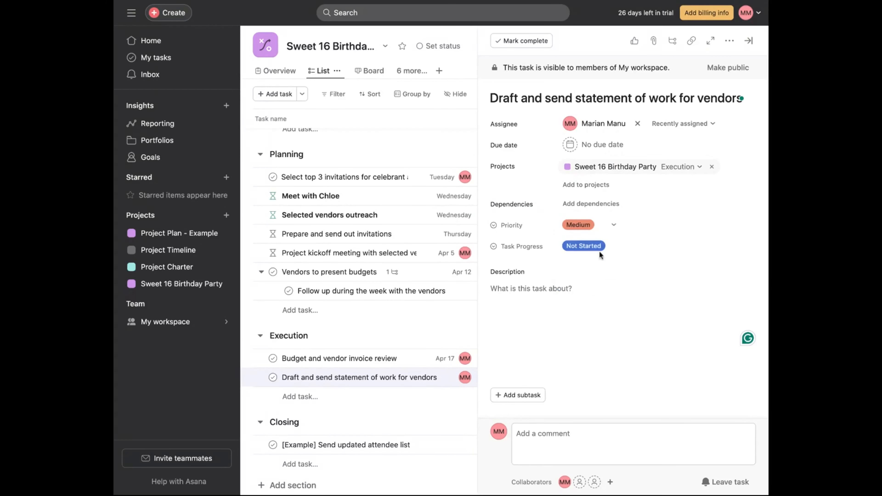
pyautogui.click(747, 41)
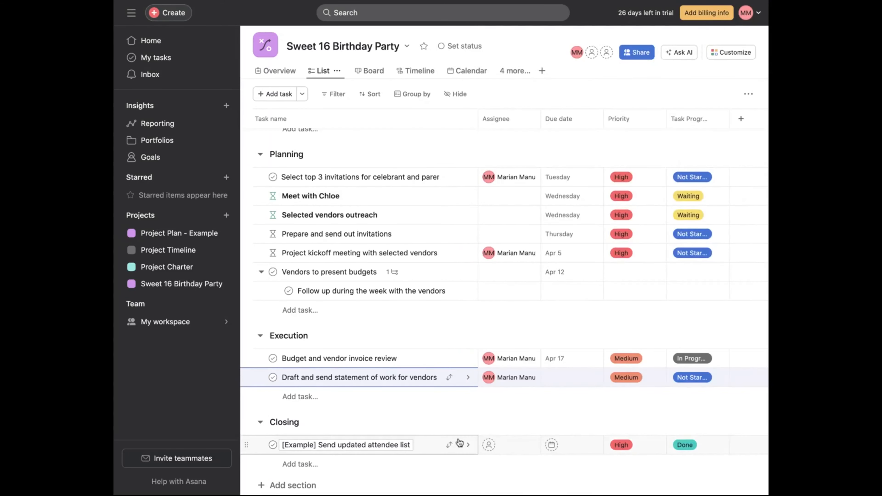
# - Add a new Execution task named "Sign off on statement of work" and open its details
pyautogui.click(315, 404)
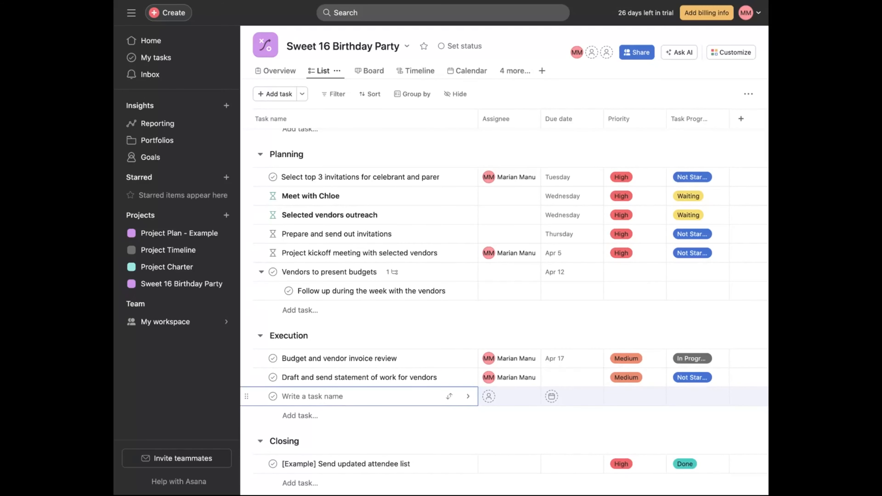
pyautogui.click(467, 398)
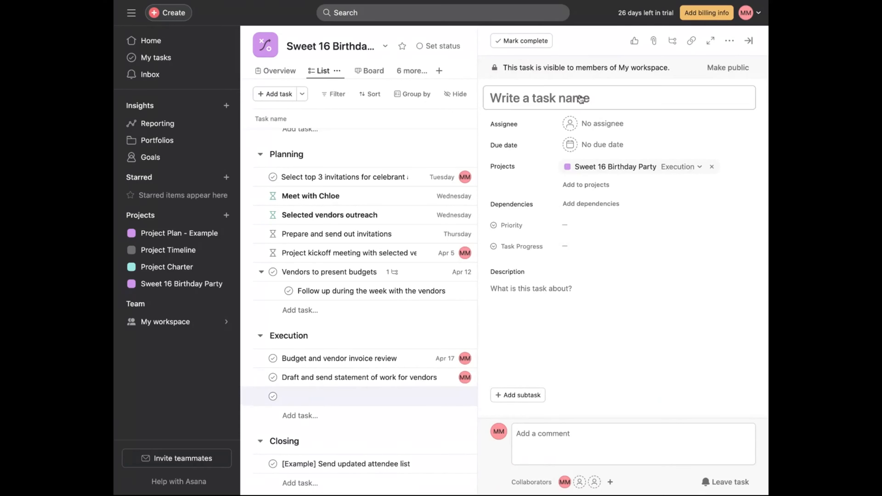
pyautogui.click(556, 107)
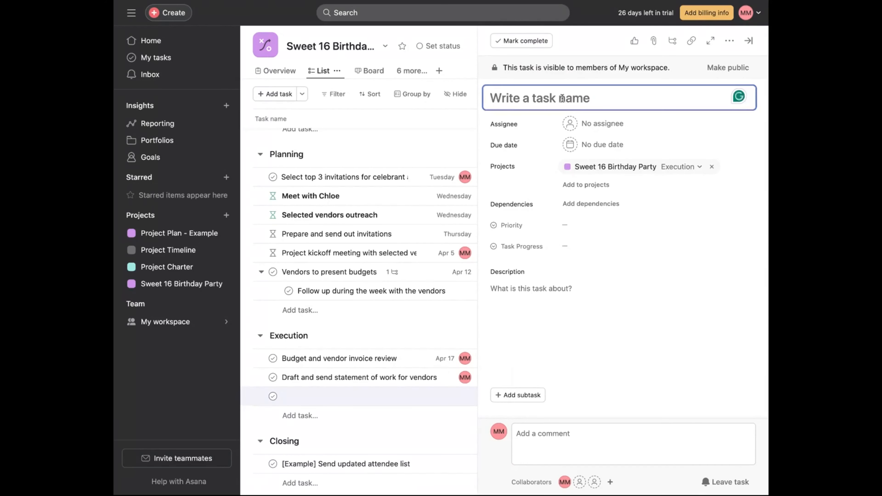
pyautogui.write('slG')
pyautogui.write('N')
pyautogui.press('BackSpace')
pyautogui.press('BackSpace')
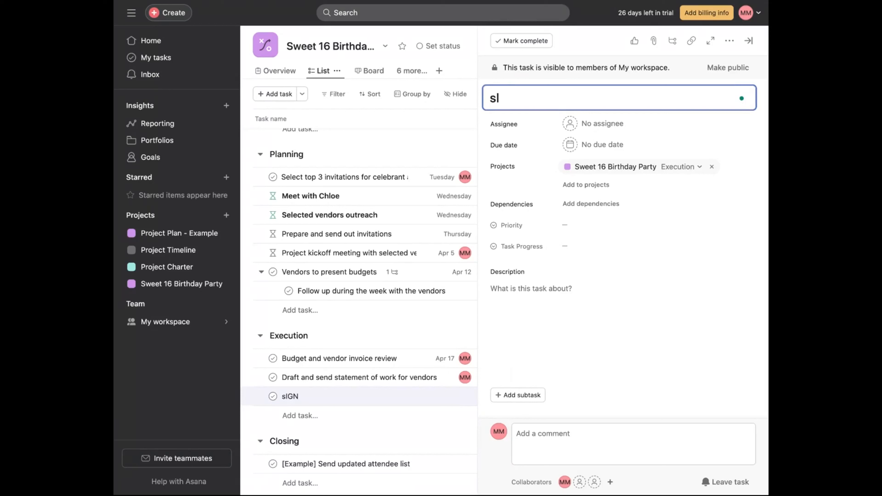
pyautogui.press('BackSpace')
pyautogui.press('BackSpace')
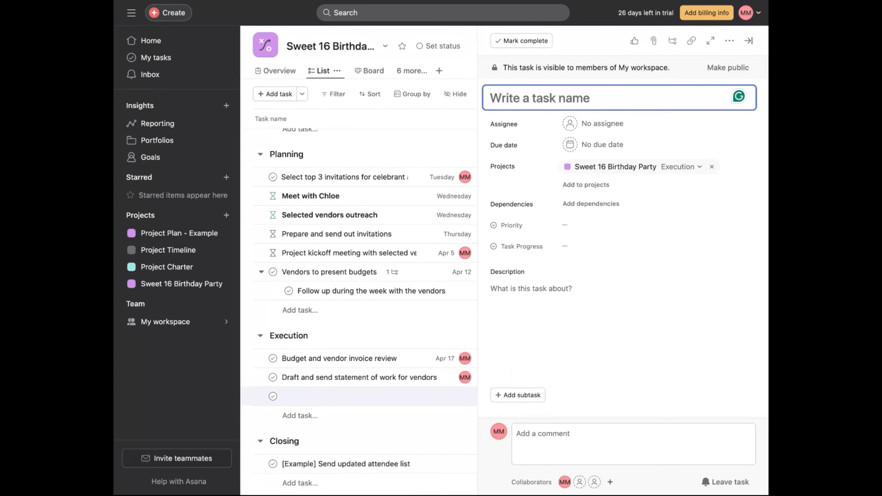
pyautogui.write('Sign off o')
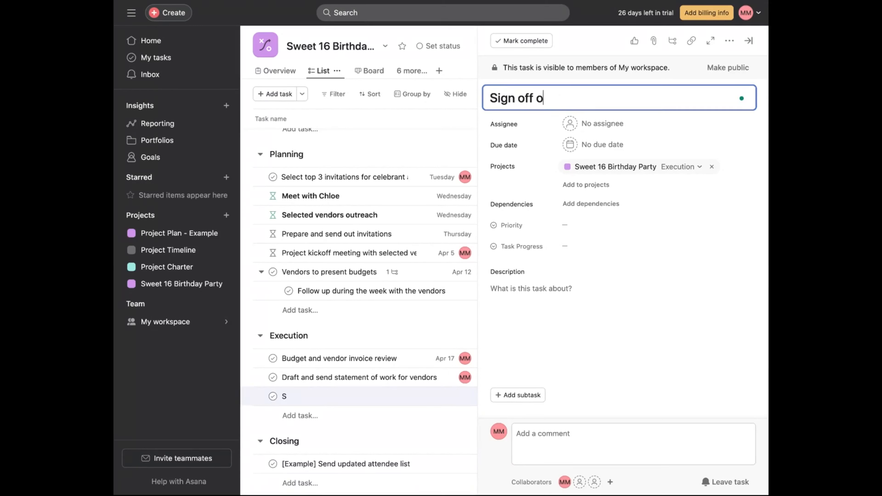
pyautogui.write('n statement of work')
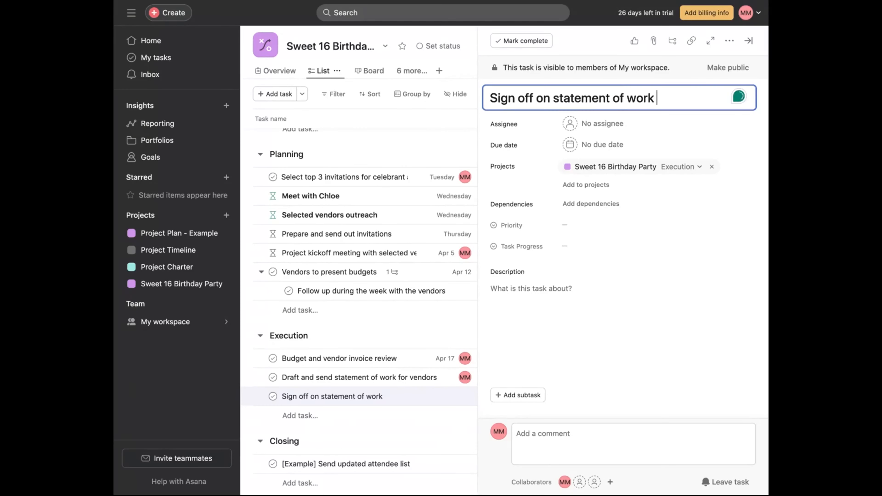
# - Assign the sign-off task to yourself and set its due date to April 23
pyautogui.click(594, 126)
pyautogui.click(560, 145)
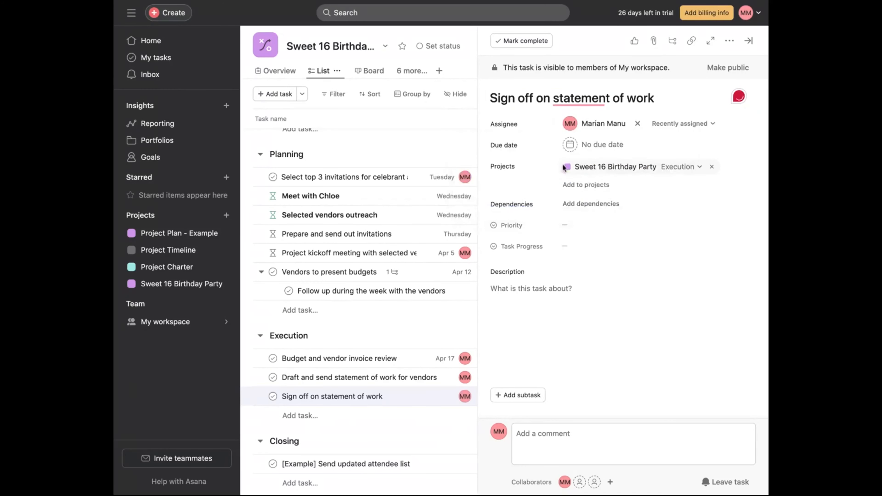
pyautogui.click(615, 150)
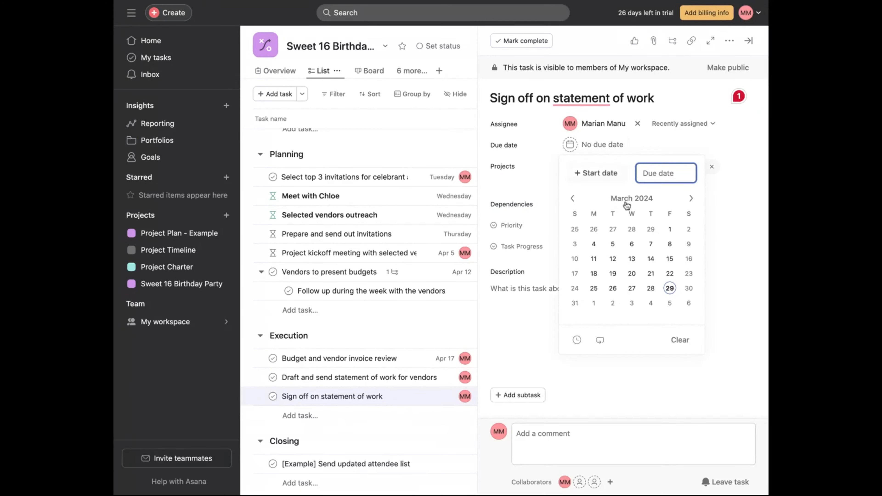
pyautogui.click(690, 199)
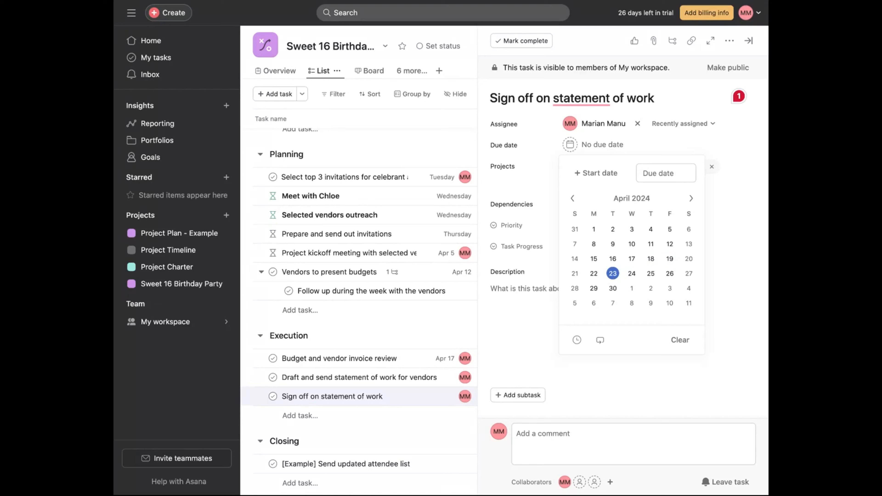
pyautogui.click(613, 273)
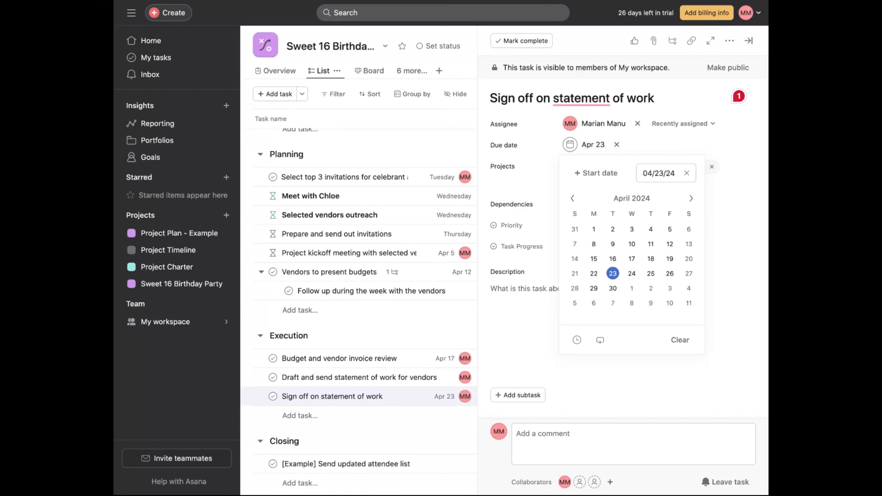
pyautogui.click(532, 323)
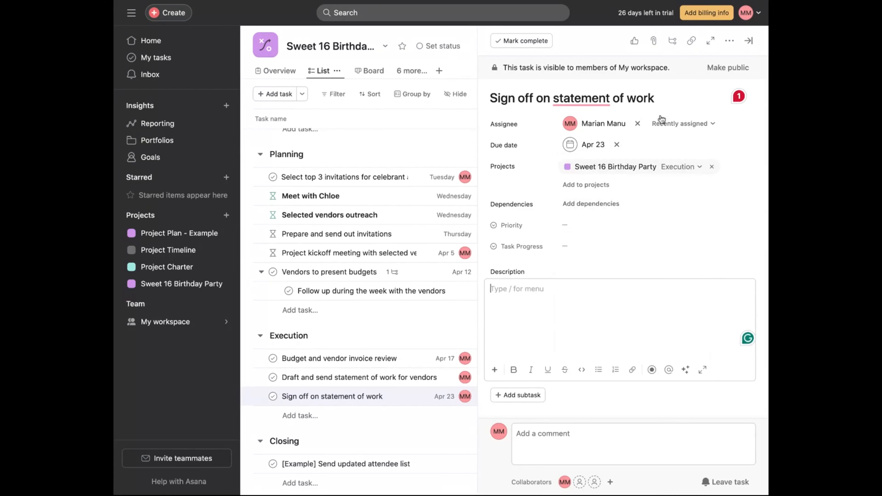
# - Rename the task to "Sign off on statement of work (SOW)" and close the task details
pyautogui.click(662, 98)
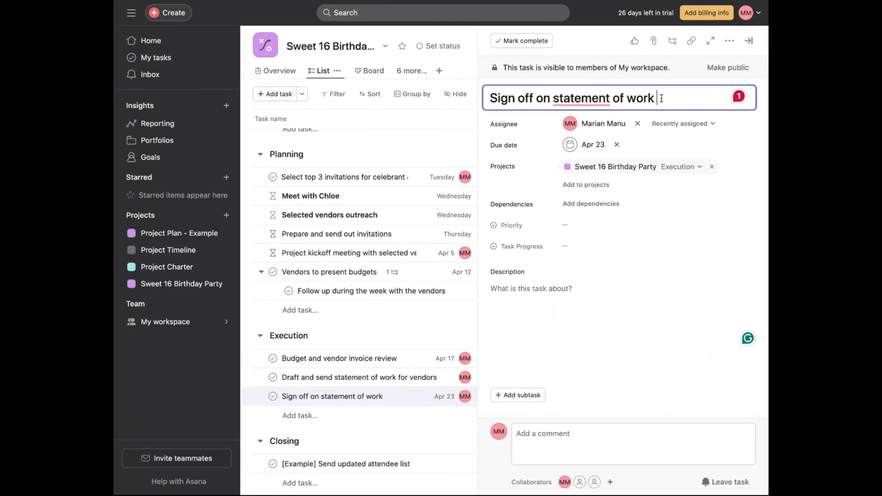
pyautogui.write('(SOW')
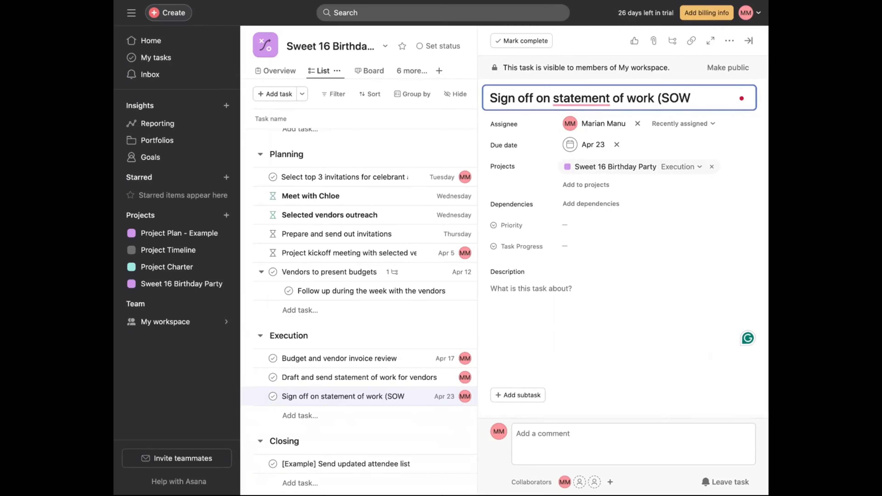
pyautogui.write(')')
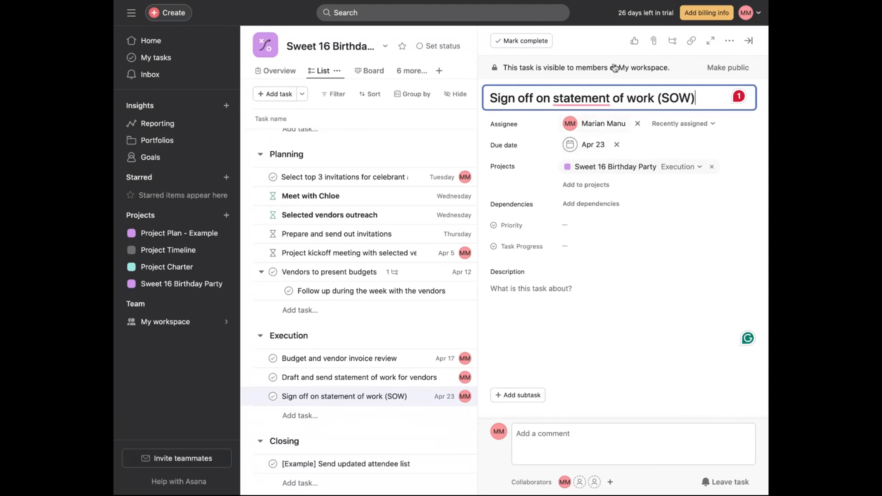
pyautogui.click(750, 43)
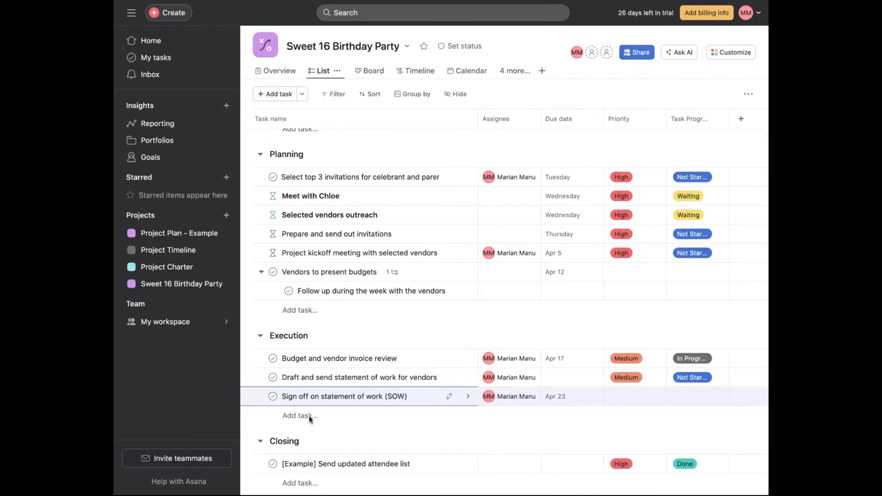
# - Add a new Execution task named "Send out partial payments to vendors" and open its details
pyautogui.click(294, 415)
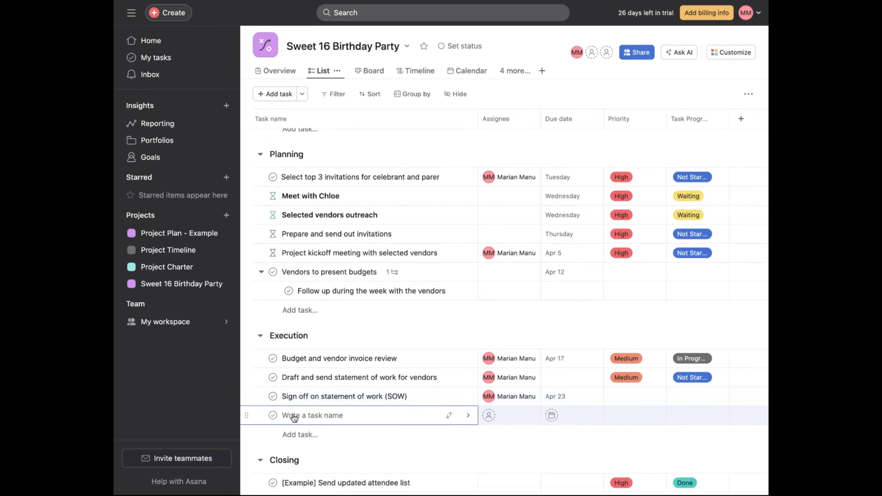
pyautogui.click(469, 415)
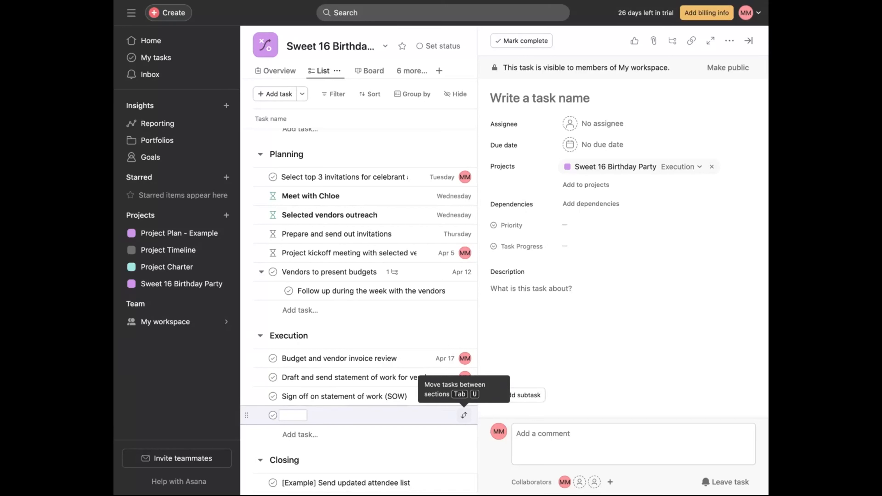
pyautogui.click(582, 93)
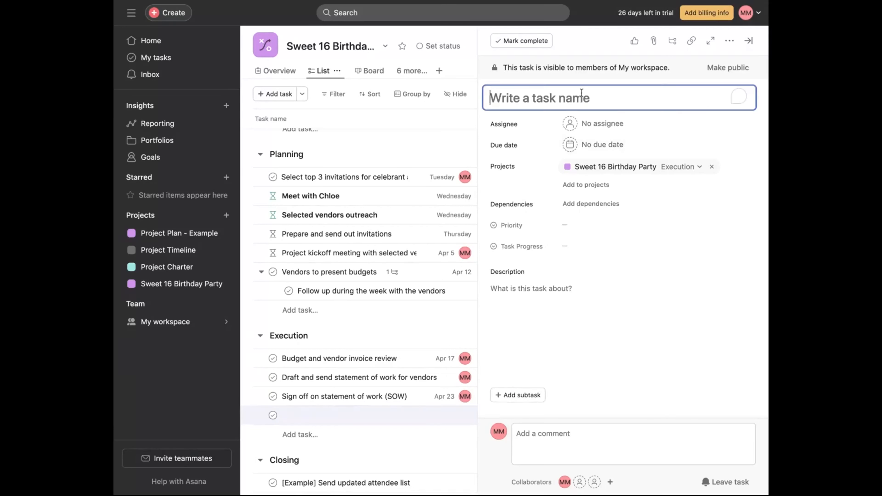
pyautogui.write('sEND')
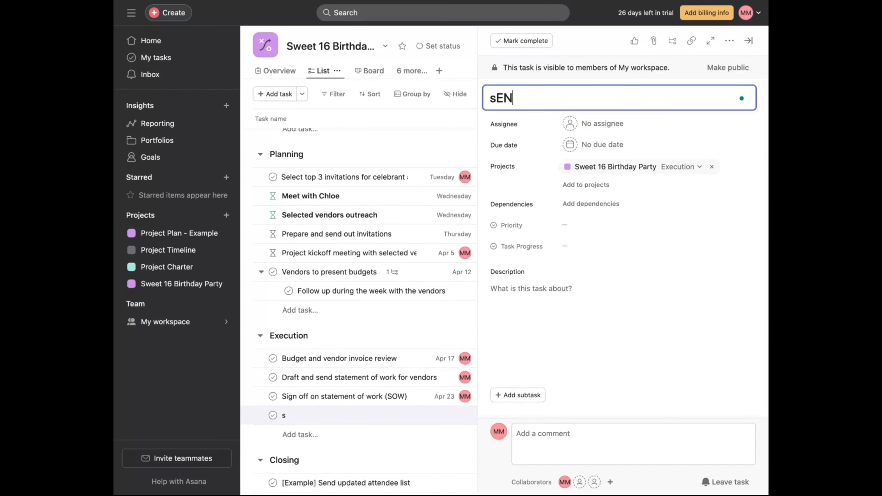
pyautogui.press('BackSpace')
pyautogui.press('BackSpace')
pyautogui.press('BackSpace')
pyautogui.press('BackSpace')
pyautogui.press('BackSpace')
pyautogui.write('Send out')
pyautogui.press('BackSpace')
pyautogui.write('u')
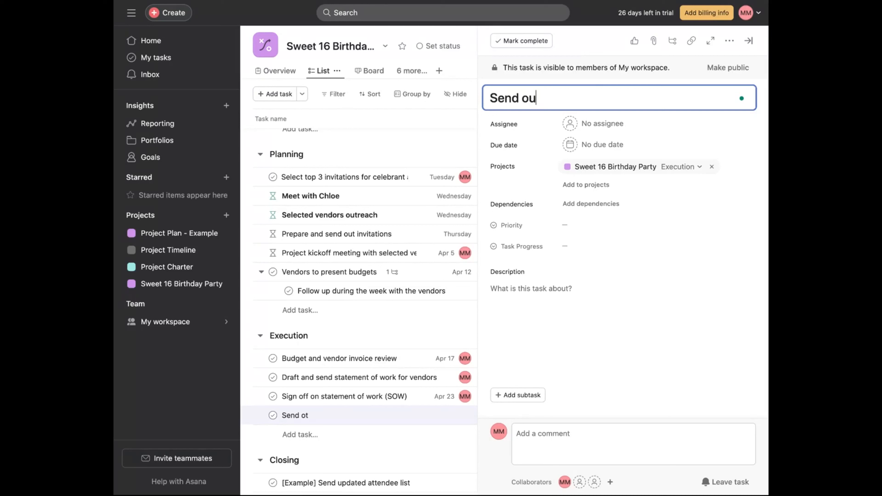
pyautogui.write('t partal')
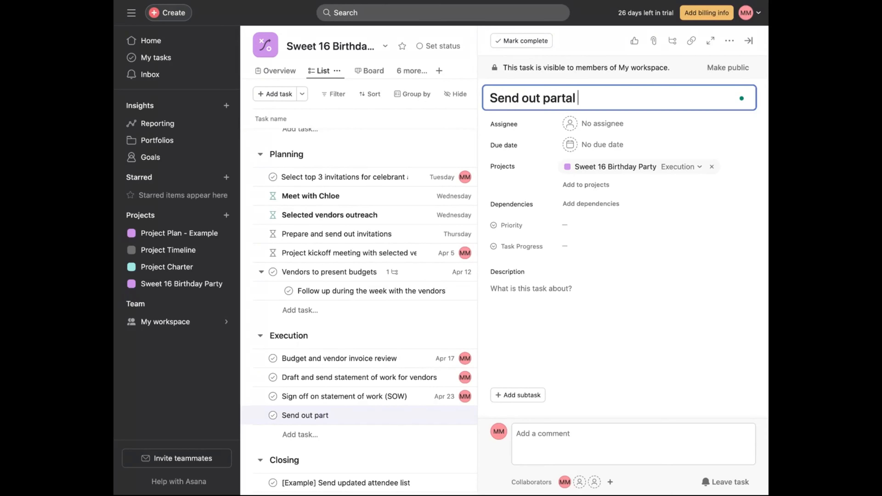
pyautogui.press('BackSpace')
pyautogui.press('BackSpace')
pyautogui.write('ial payments to ')
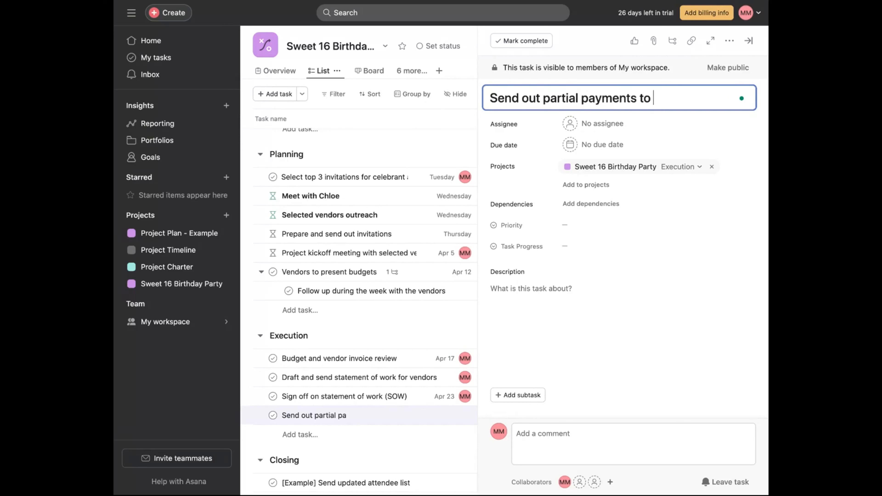
pyautogui.write('get the')
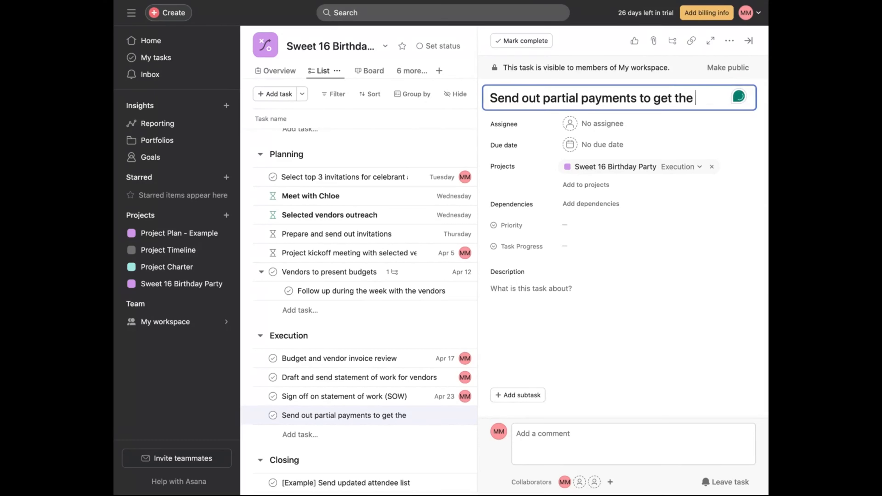
pyautogui.press('BackSpace')
pyautogui.press('BackSpace')
pyautogui.press('BackSpace')
pyautogui.press('BackSpace')
pyautogui.press('BackSpace')
pyautogui.press('BackSpace')
pyautogui.press('BackSpace')
pyautogui.press('BackSpace')
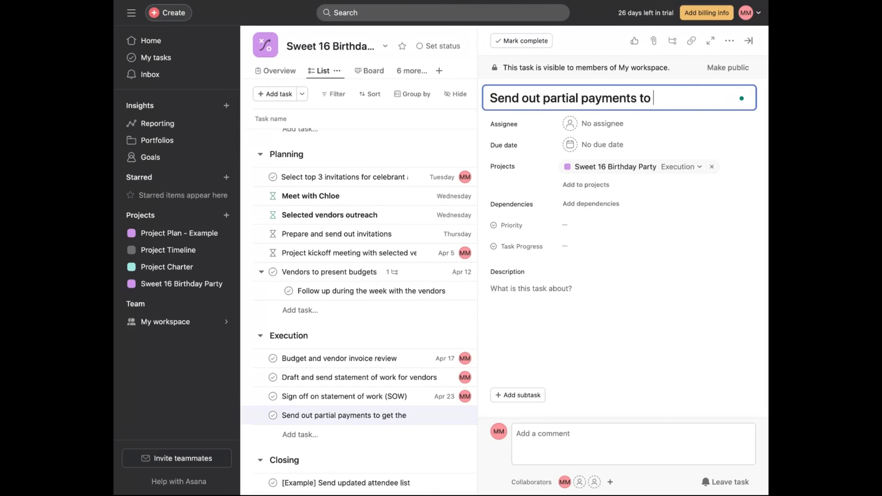
pyautogui.write('vendors')
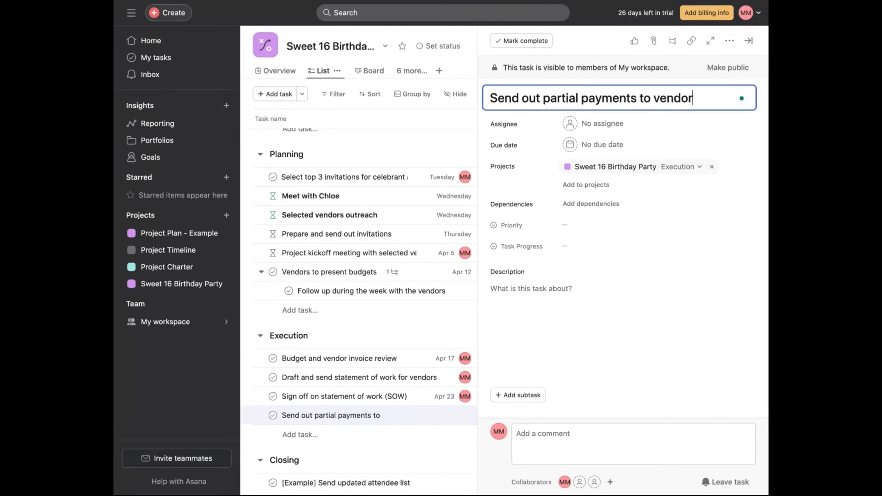
# - Assign the partial payments task to yourself and set its due date to April 23
pyautogui.click(599, 131)
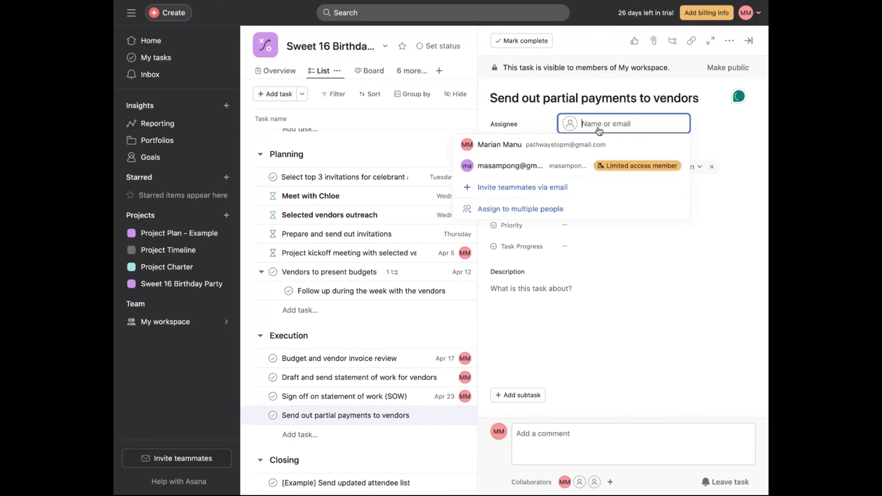
pyautogui.click(572, 145)
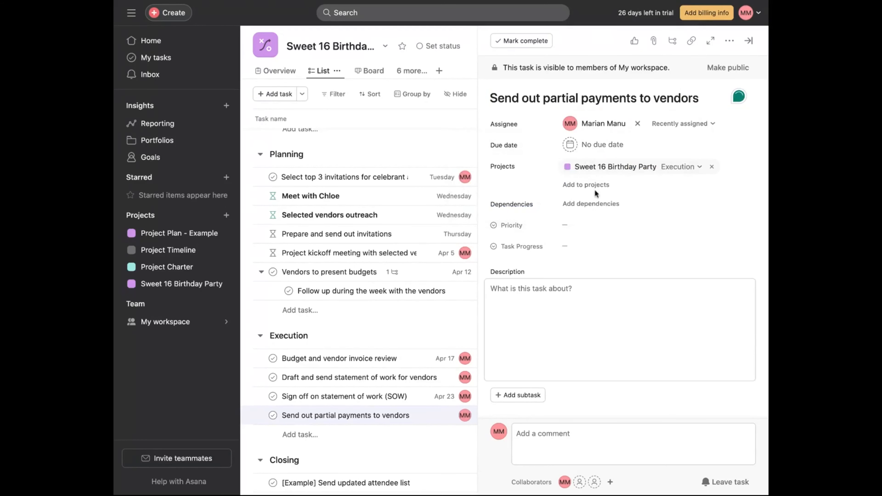
pyautogui.click(592, 145)
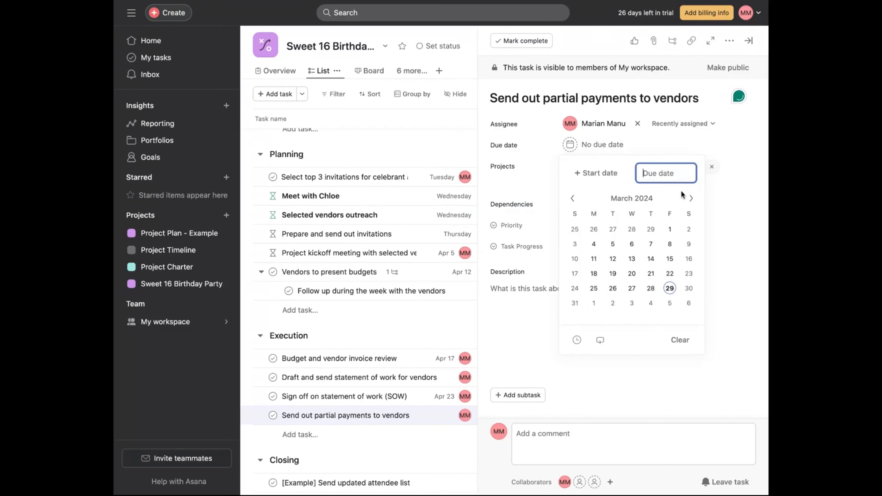
pyautogui.click(691, 199)
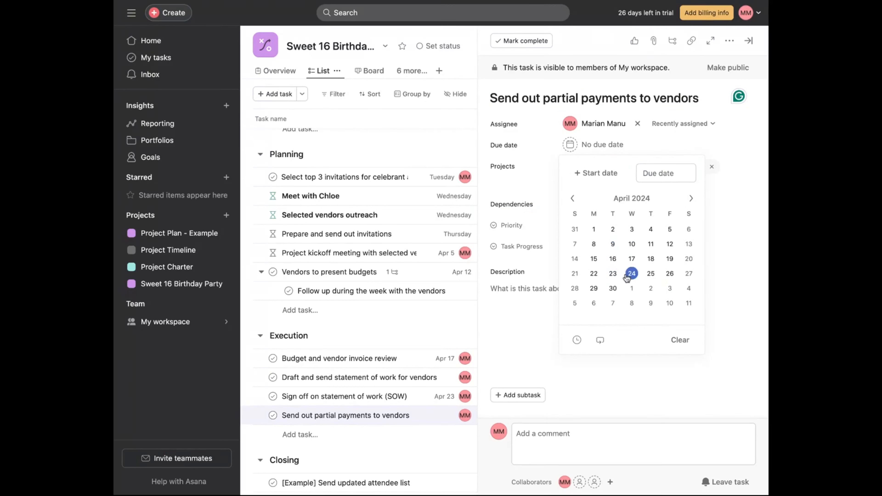
pyautogui.click(613, 277)
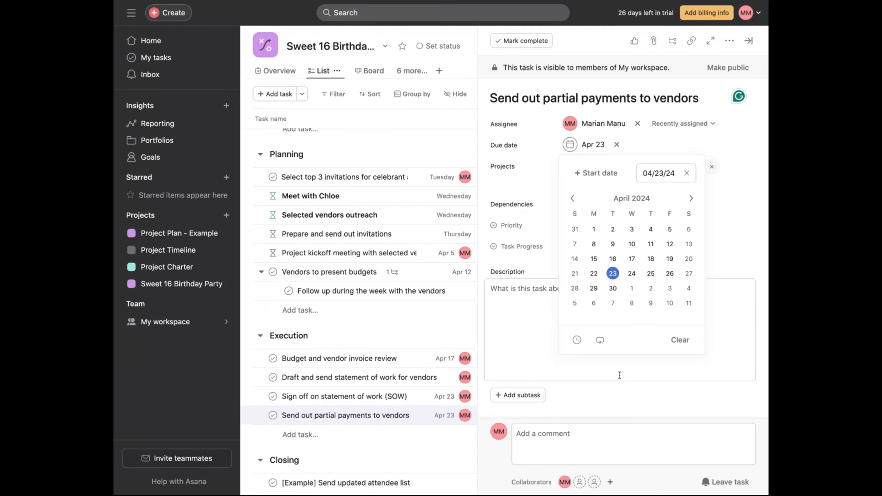
pyautogui.click(620, 371)
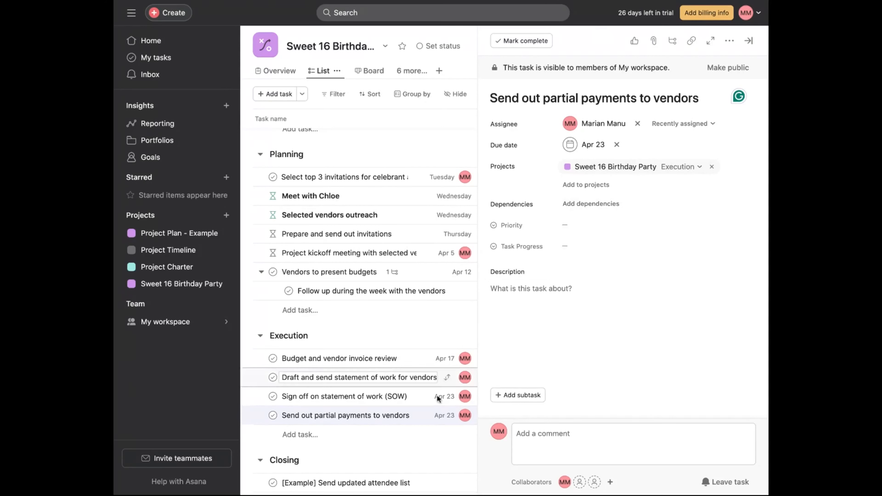
# - Mark the partial payments task as blocked by "Sign off on statement of work (SOW)"
pyautogui.click(621, 204)
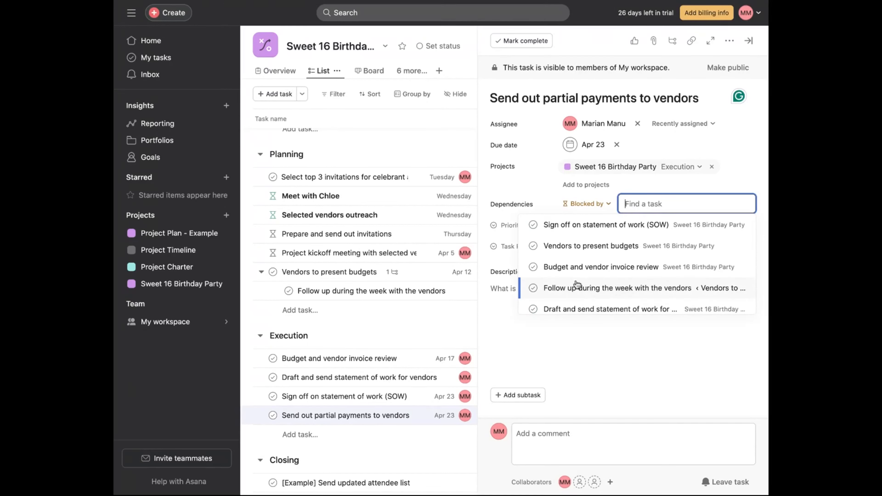
pyautogui.scroll(-3, 593, 283)
pyautogui.scroll(-1, 602, 282)
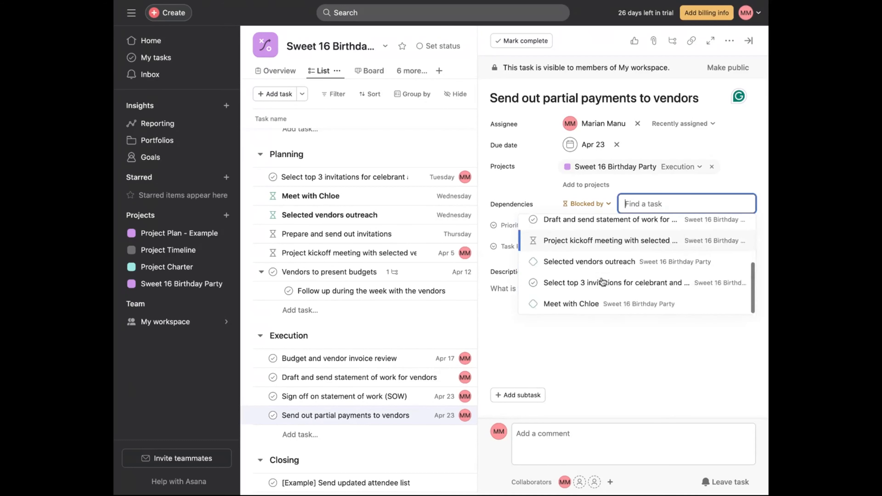
pyautogui.scroll(2, 602, 282)
pyautogui.scroll(3, 602, 282)
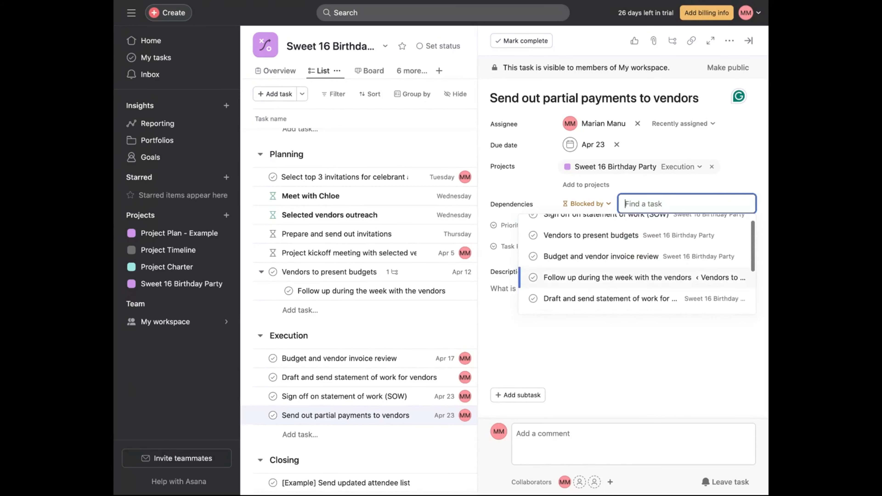
pyautogui.write('sig')
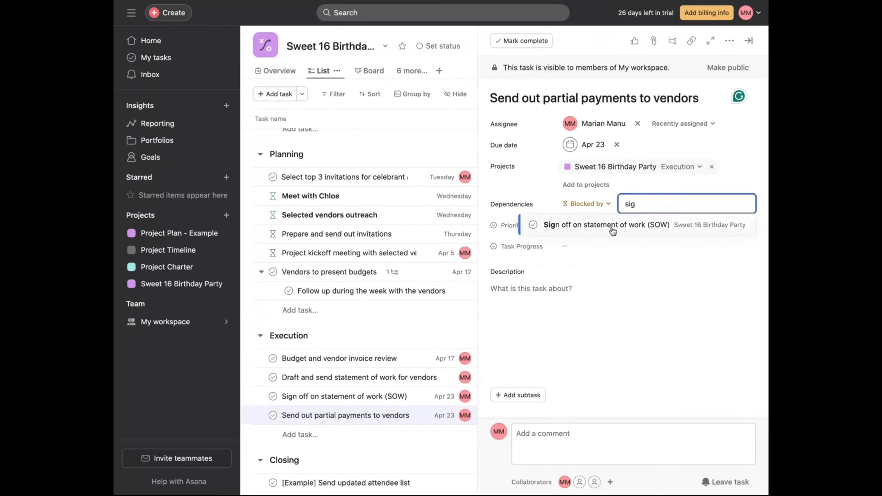
pyautogui.click(611, 226)
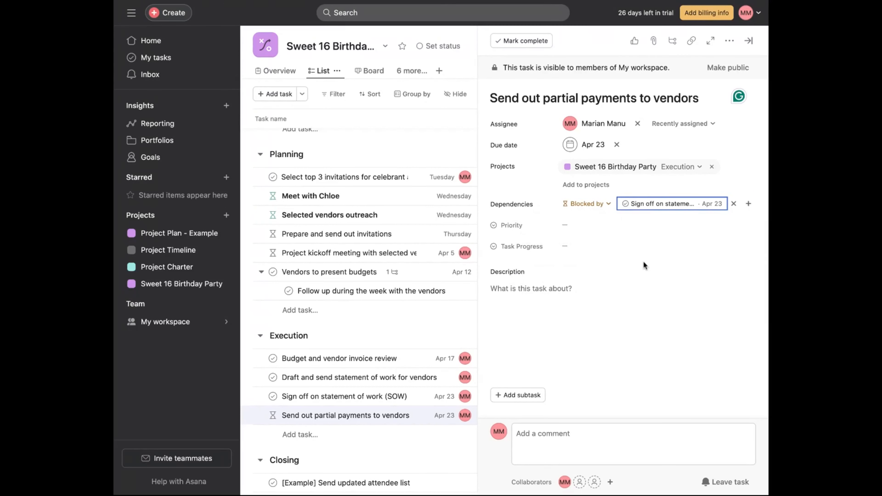
# - Set the task's priority to High and its progress to Not Started, then close the task details
pyautogui.click(563, 225)
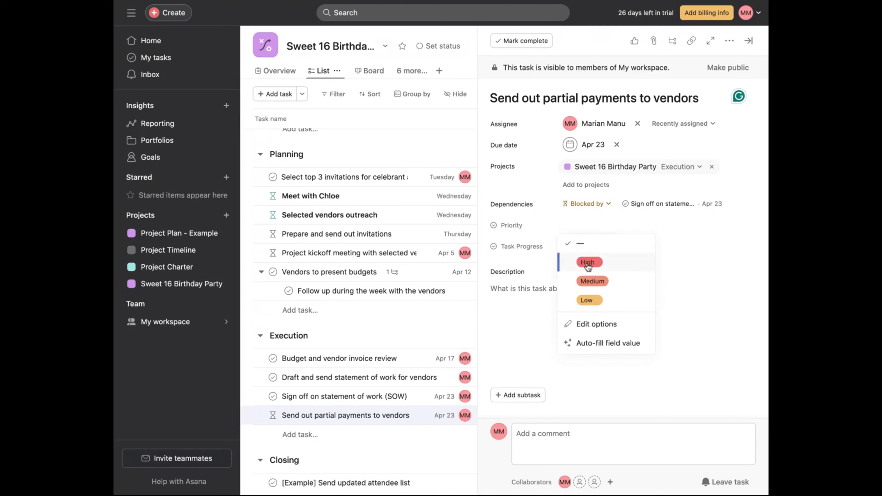
pyautogui.click(587, 263)
pyautogui.click(571, 246)
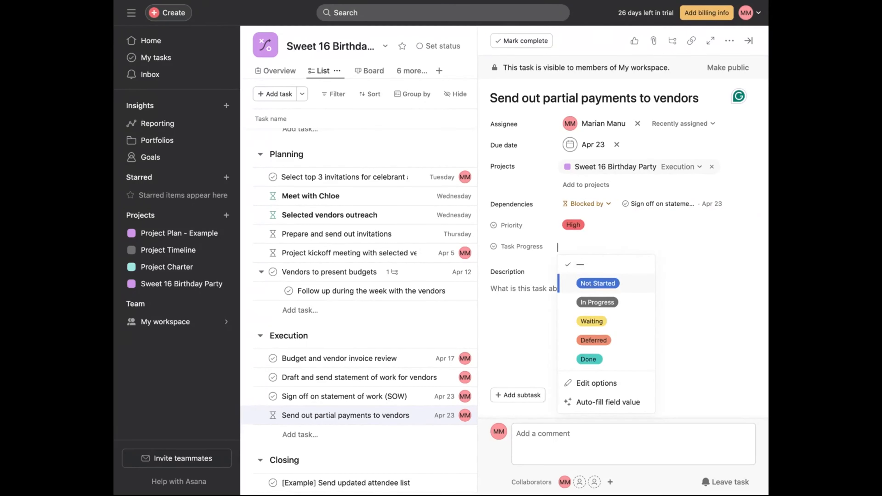
pyautogui.click(598, 283)
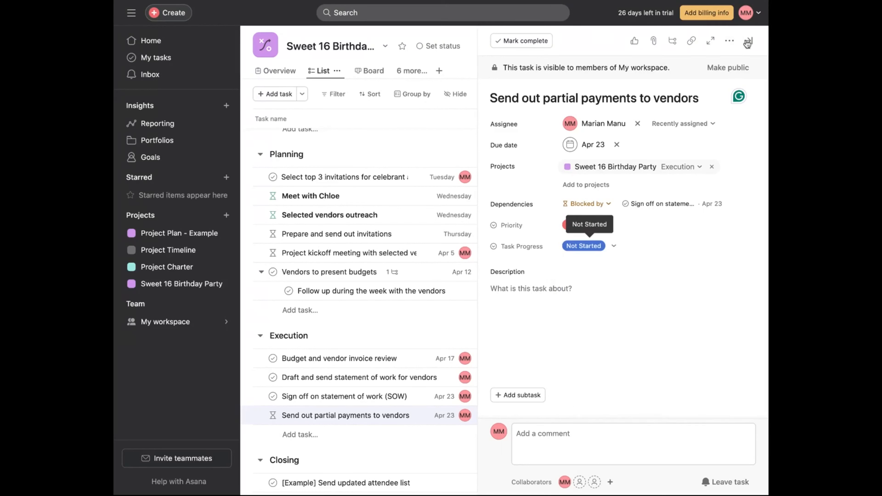
pyautogui.click(754, 42)
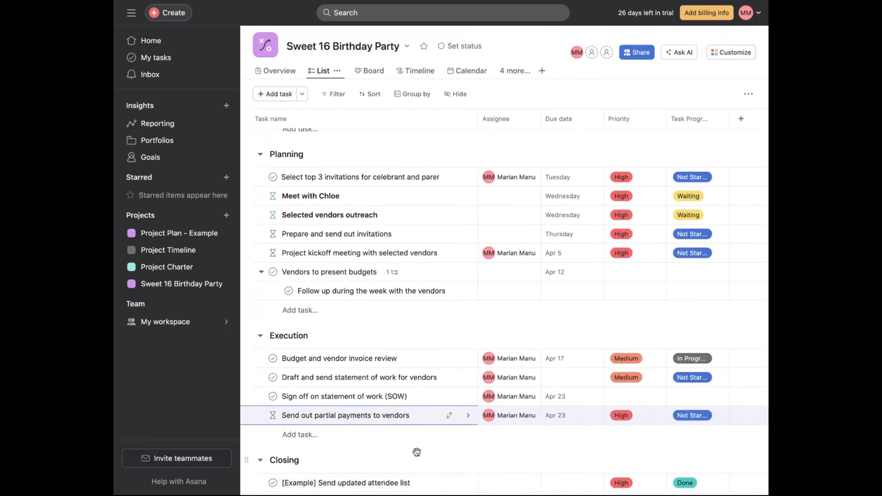
pyautogui.scroll(-1, 416, 452)
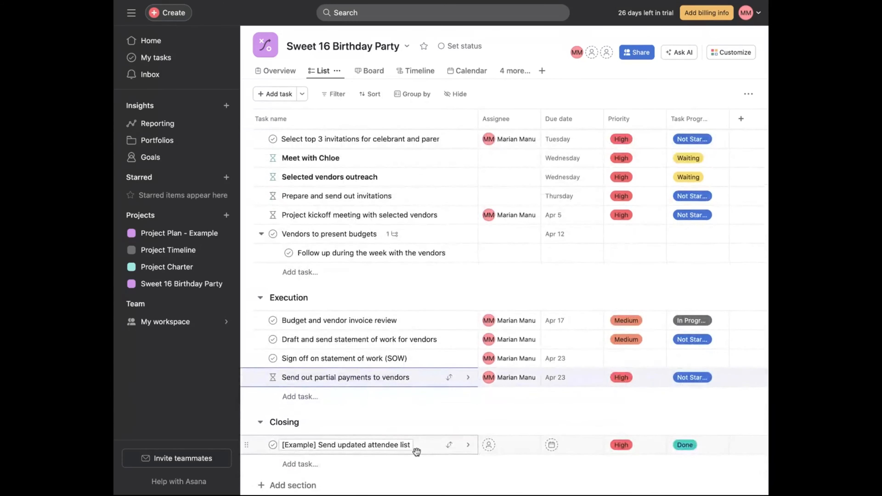
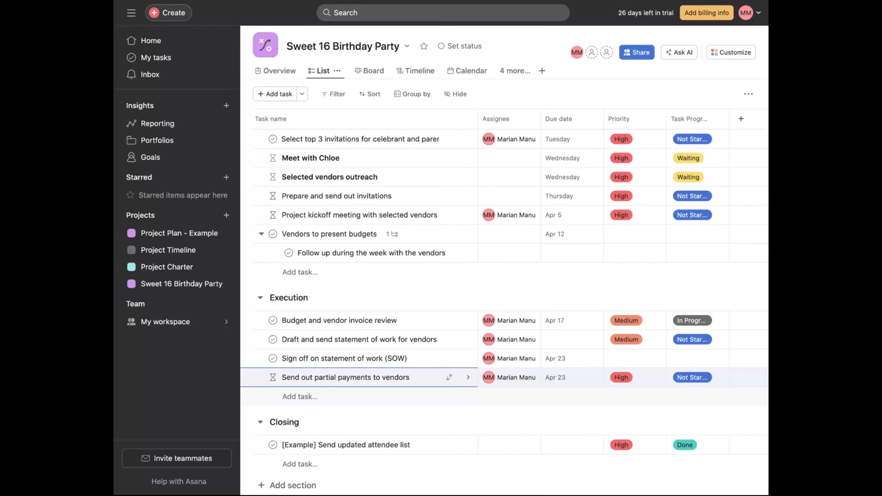
# - Add a new Execution task named "Schedule check-ins with vendors" and open its details
pyautogui.press('Return')
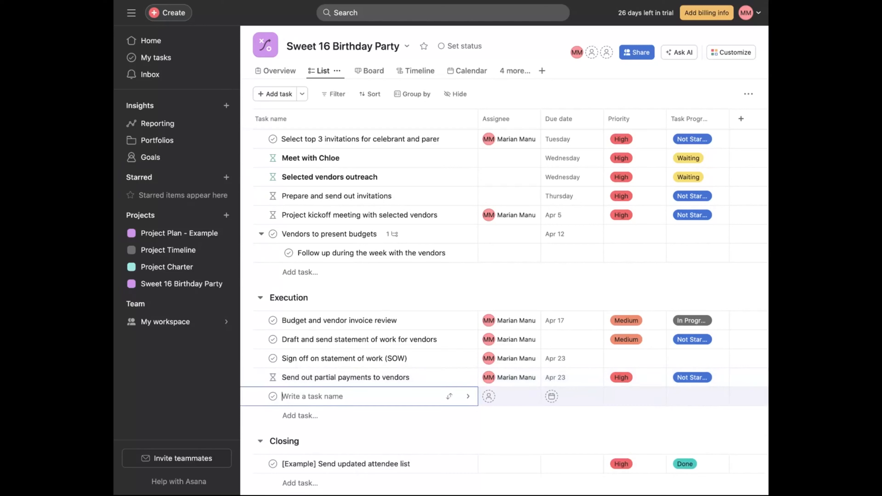
pyautogui.write('Schedule check-ins with vendors')
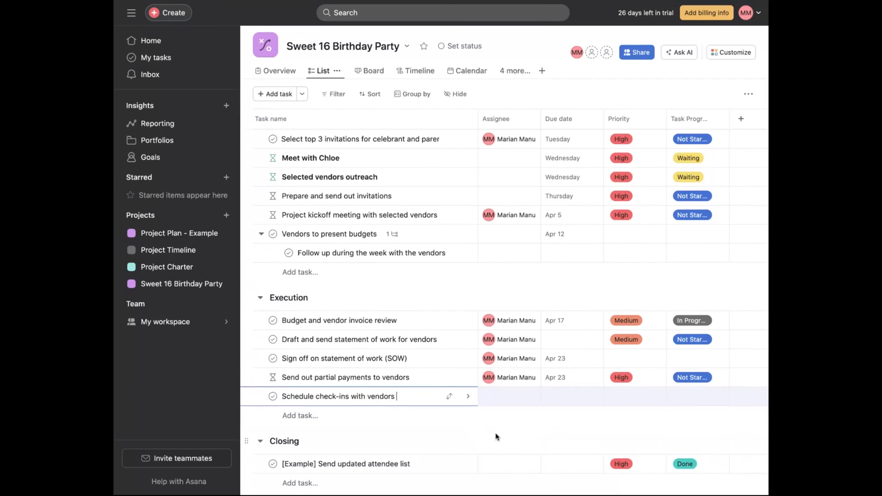
pyautogui.click(467, 395)
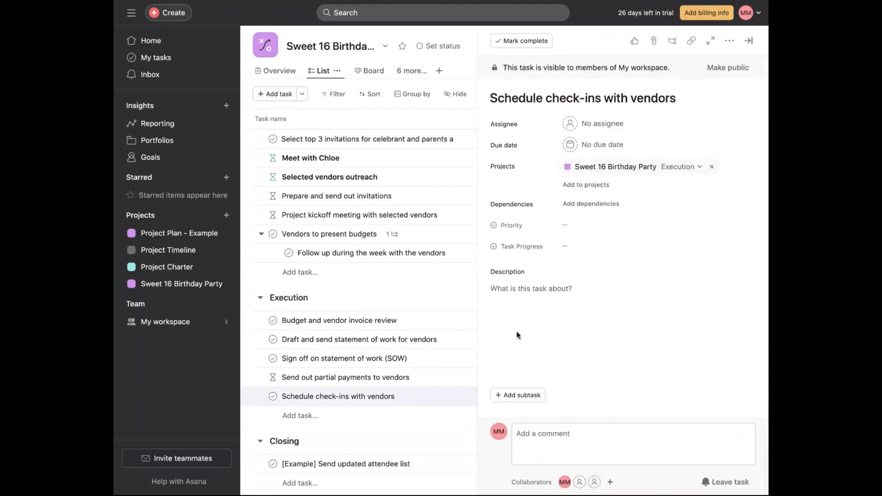
# - Write the task description "Check in to make sure they are have no blockers"
pyautogui.click(542, 315)
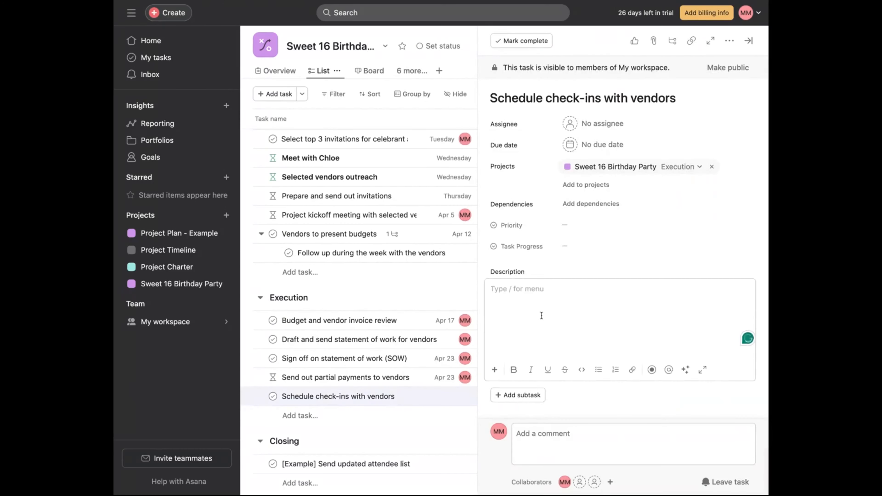
pyautogui.write('Check in')
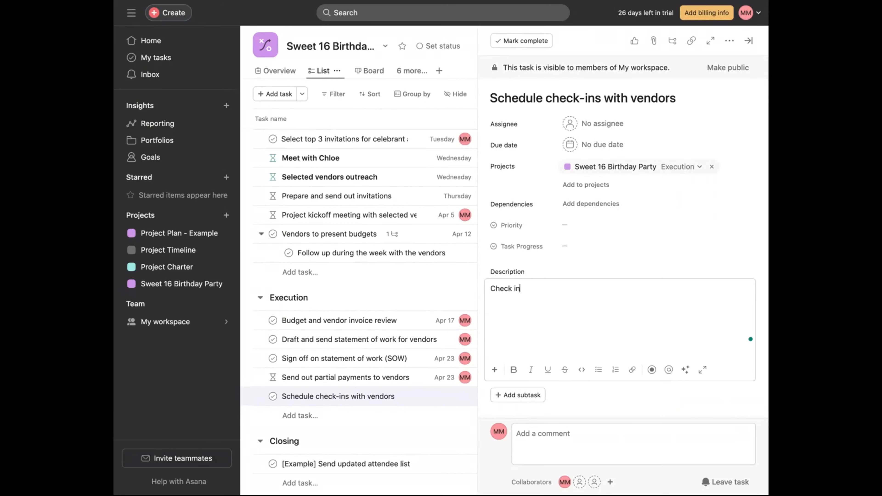
pyautogui.write(' to make sure they are')
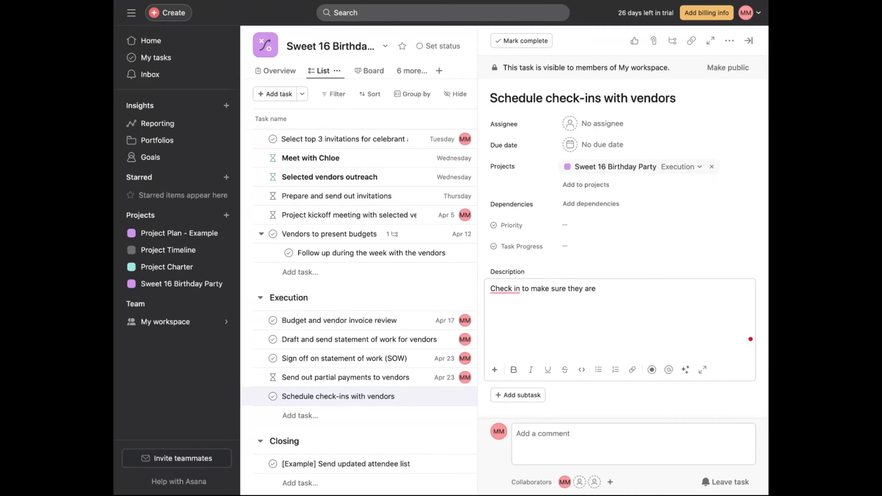
pyautogui.write(' have no ')
pyautogui.write('clo')
pyautogui.write('blockers')
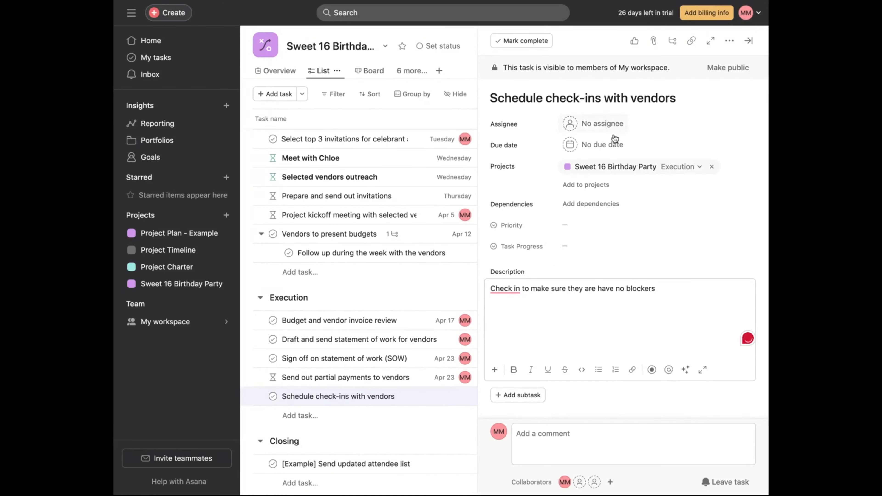
# - Set the check-ins task's due date to April 23, then close the task details
pyautogui.click(615, 143)
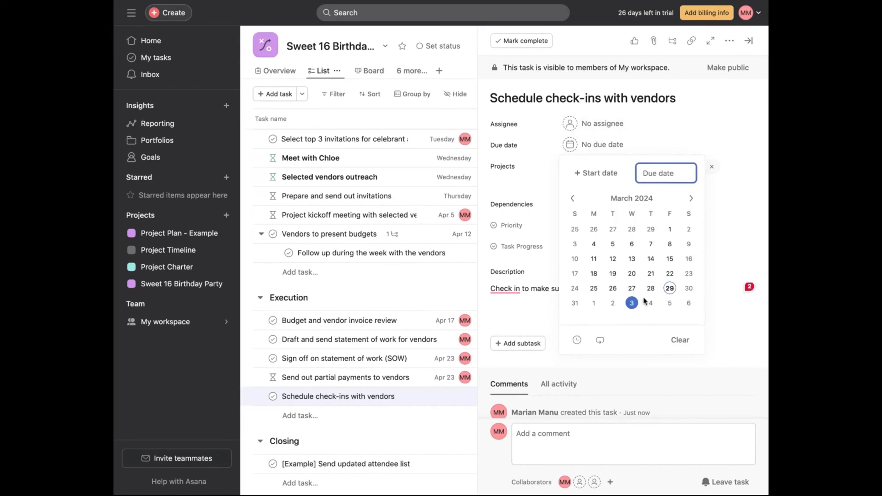
pyautogui.click(633, 289)
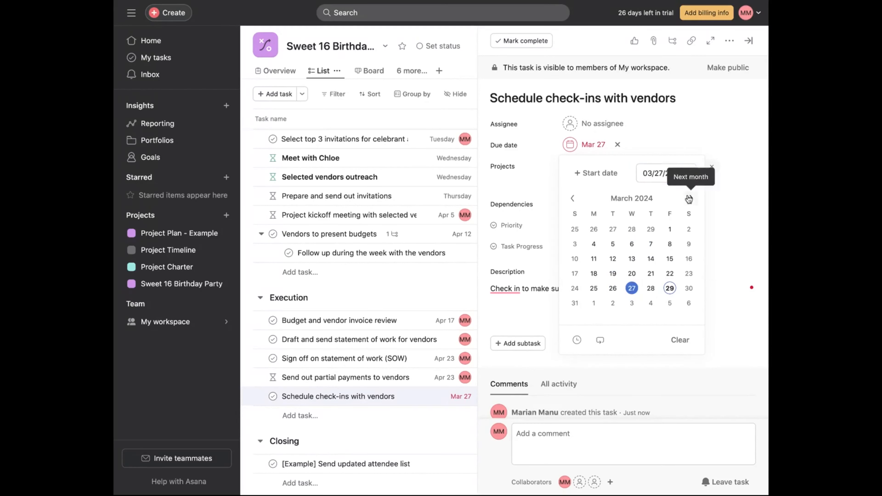
pyautogui.click(691, 198)
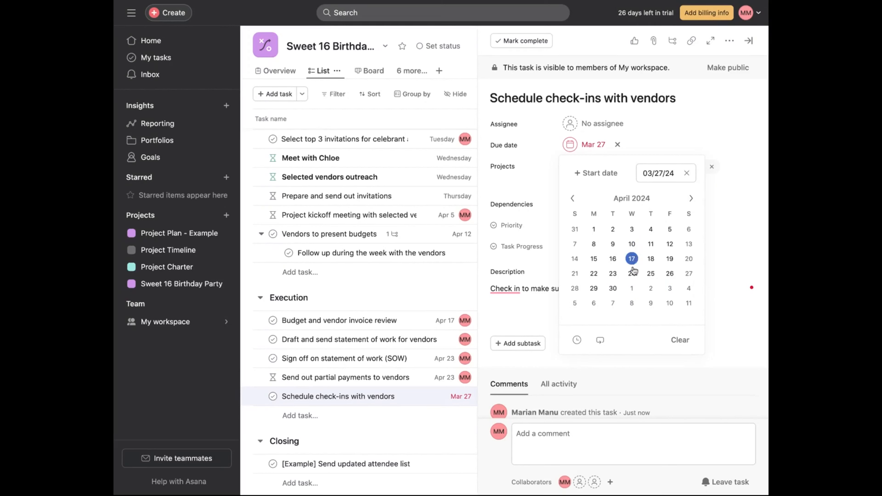
pyautogui.click(613, 274)
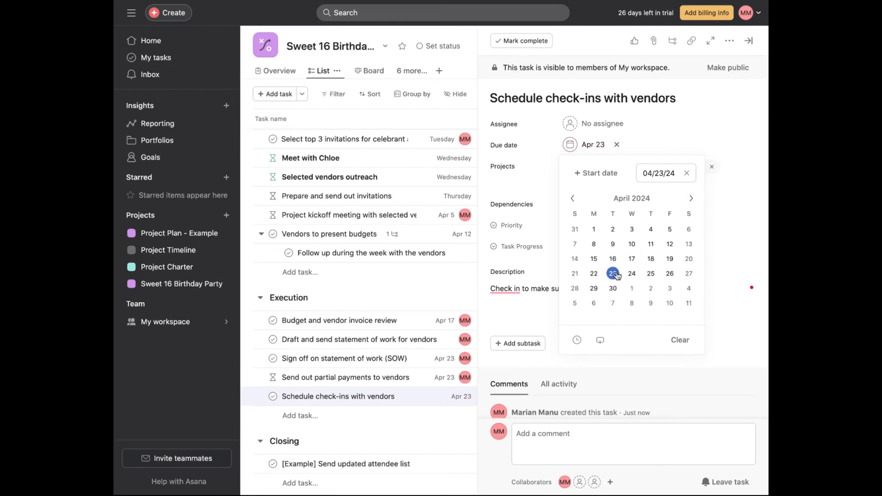
pyautogui.click(730, 124)
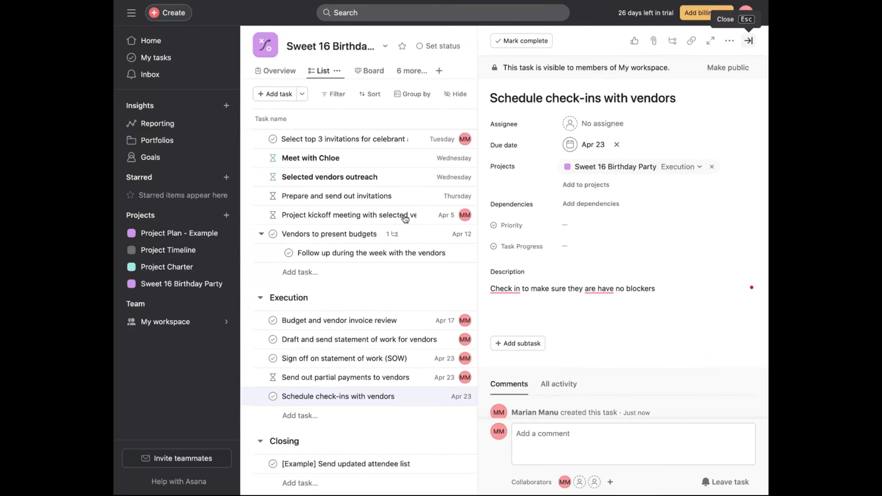
pyautogui.press('Escape')
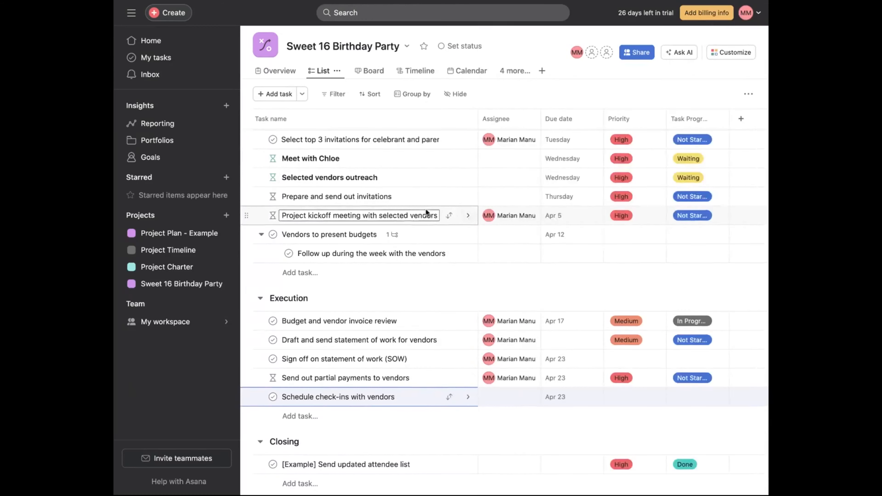
# - Add another Execution task named "Cake tasting with stakeholders"
pyautogui.scroll(5, 425, 208)
pyautogui.scroll(-5, 425, 208)
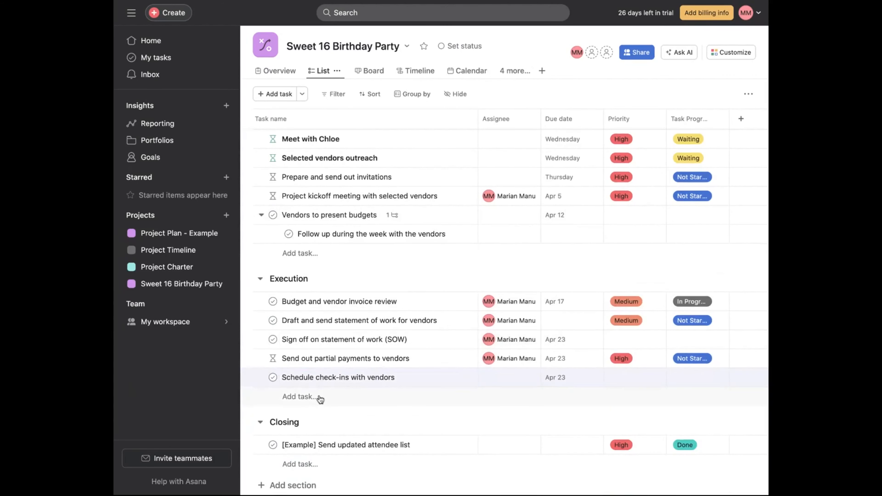
pyautogui.click(319, 398)
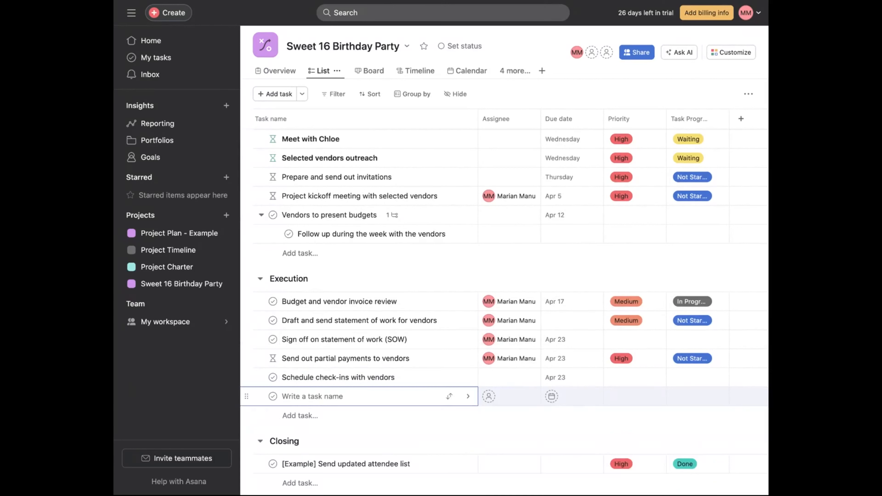
pyautogui.write('Cake te')
pyautogui.write('sting with sytakeholders')
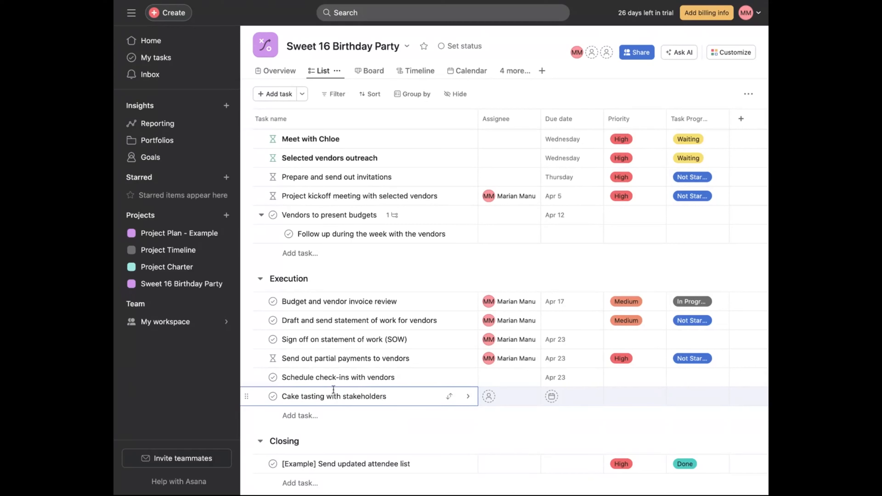
# - Assign the cake tasting task to yourself and set its due date to April 29
pyautogui.click(522, 403)
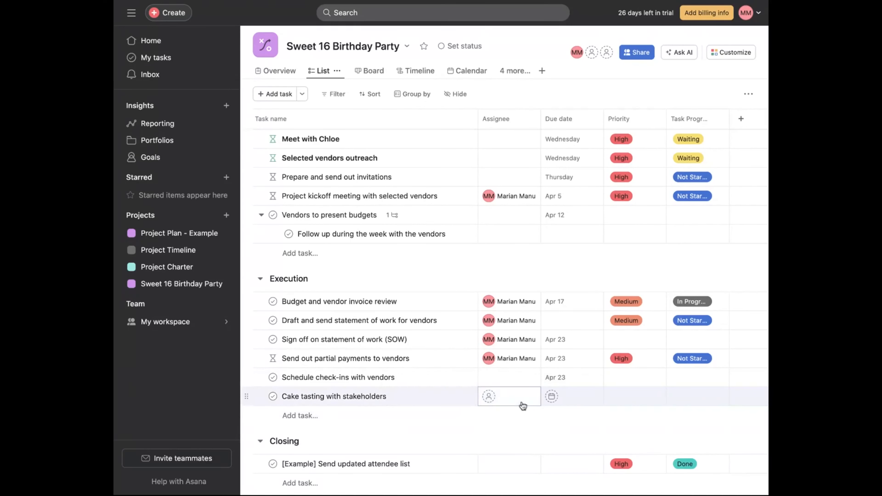
pyautogui.write('mari')
pyautogui.press('Return')
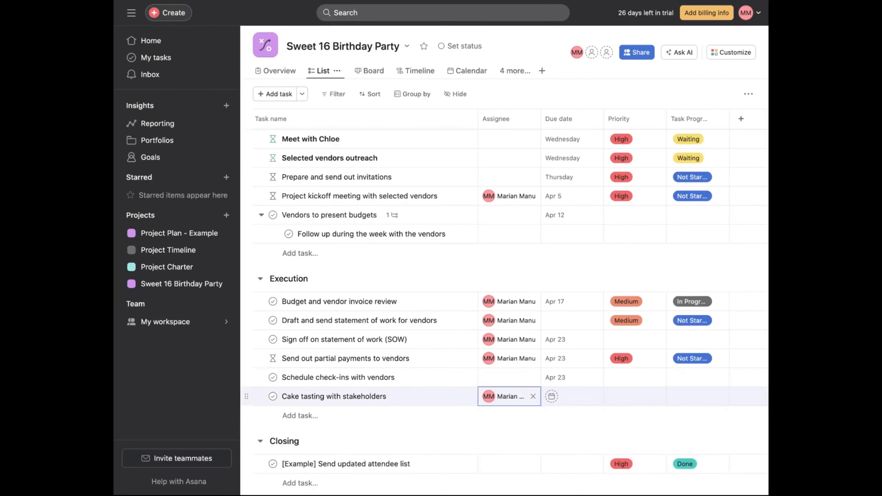
pyautogui.click(551, 396)
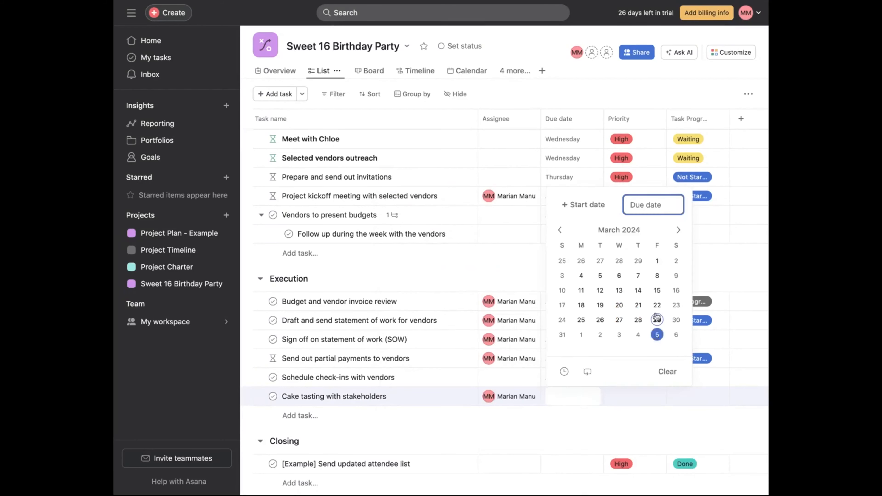
pyautogui.click(678, 230)
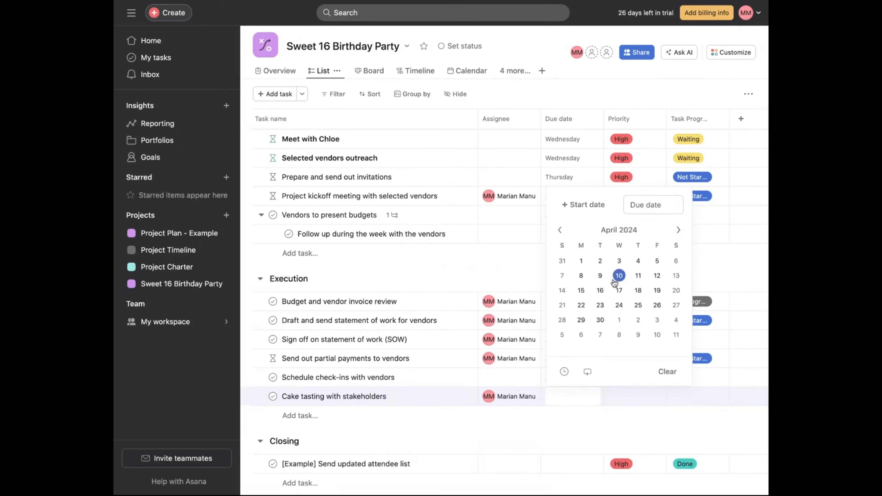
pyautogui.click(584, 321)
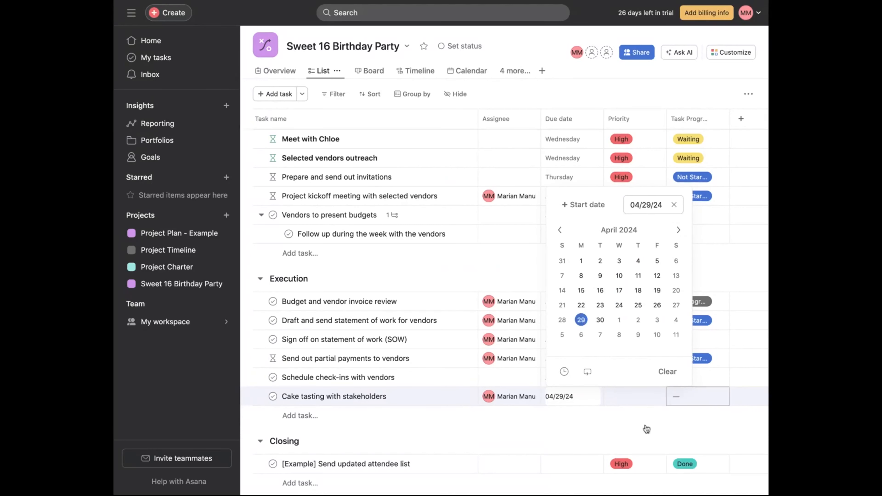
pyautogui.click(559, 433)
# - Set the cake tasting task's priority to Medium and its progress to Not Started
pyautogui.click(650, 396)
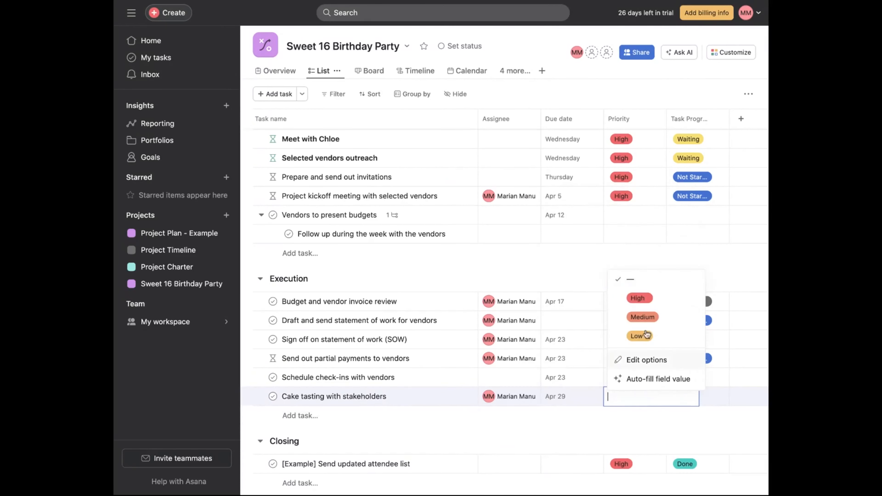
pyautogui.click(648, 322)
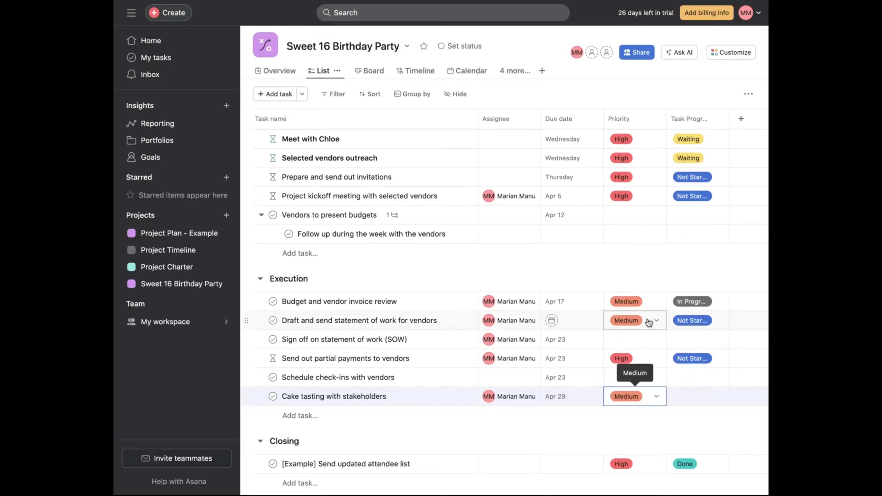
pyautogui.click(714, 396)
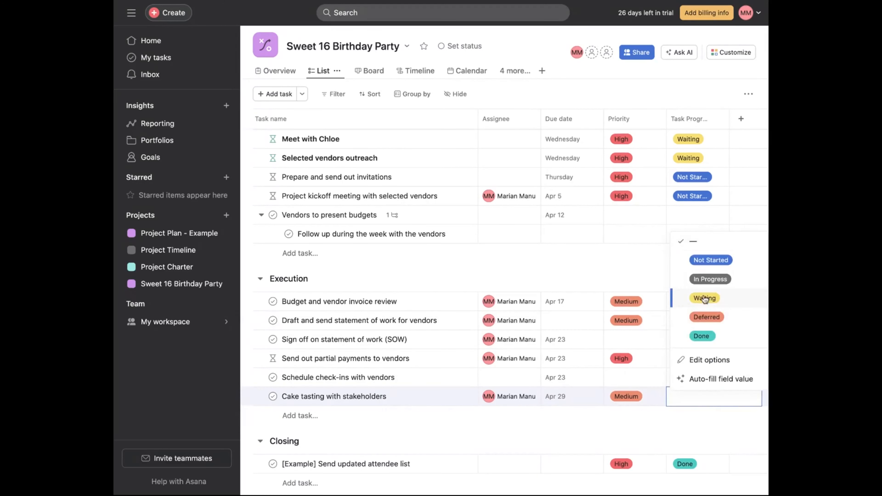
pyautogui.click(710, 259)
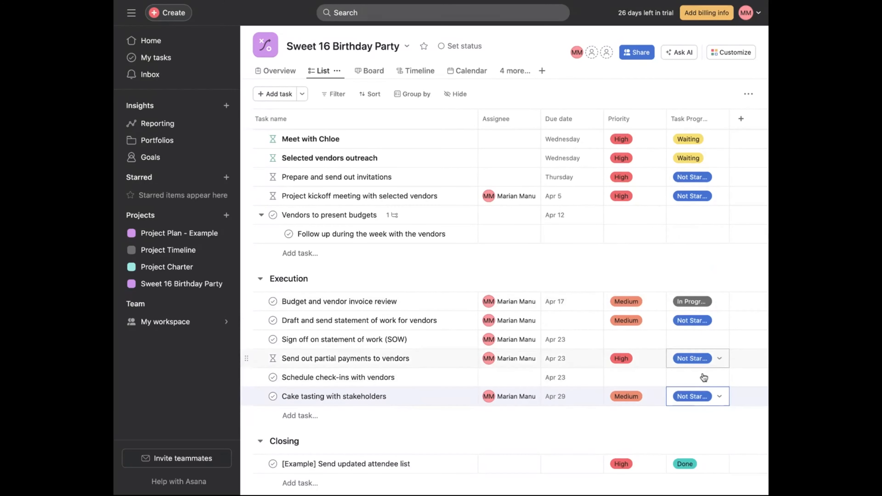
# - Set the progress of the check-ins task and the SOW sign-off task to Not Started
pyautogui.click(711, 378)
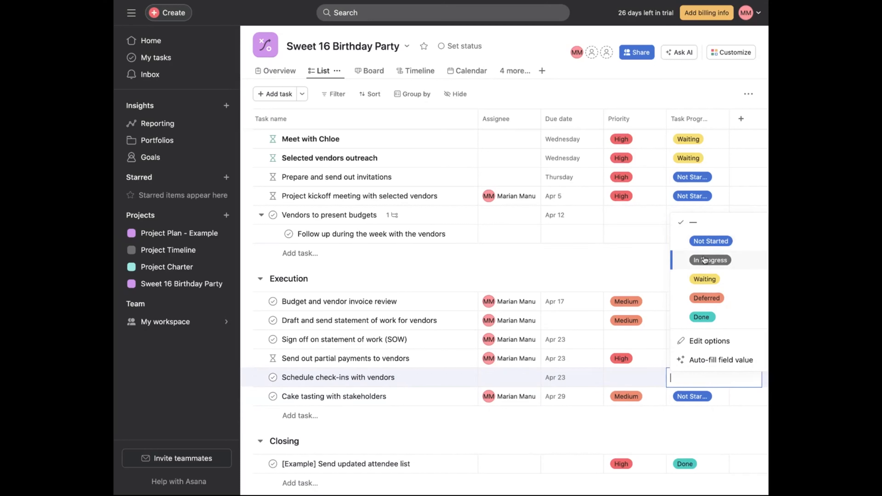
pyautogui.click(704, 248)
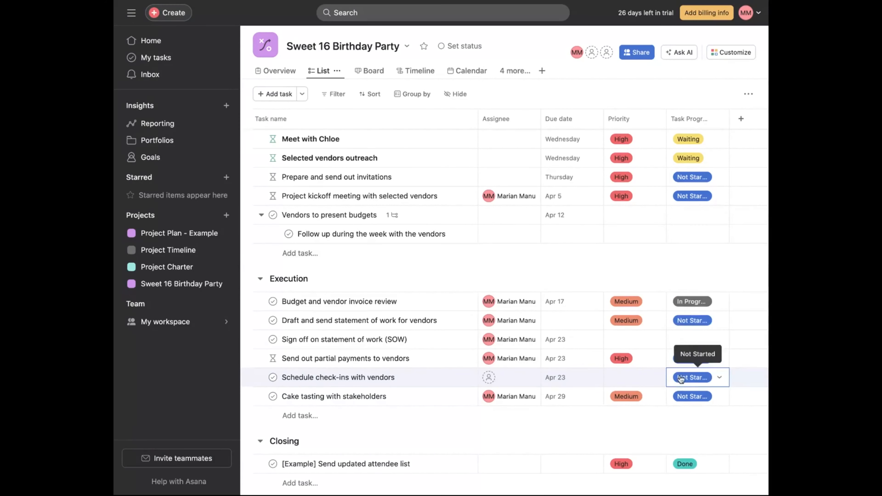
pyautogui.click(690, 337)
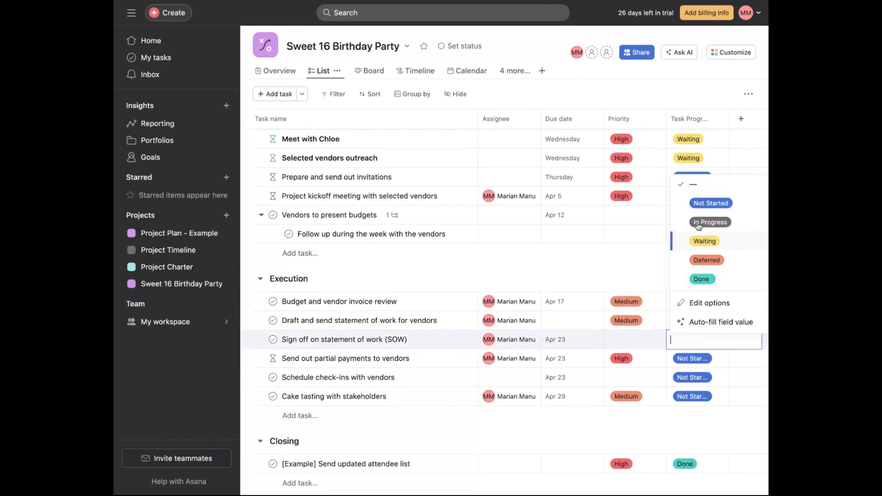
pyautogui.click(706, 204)
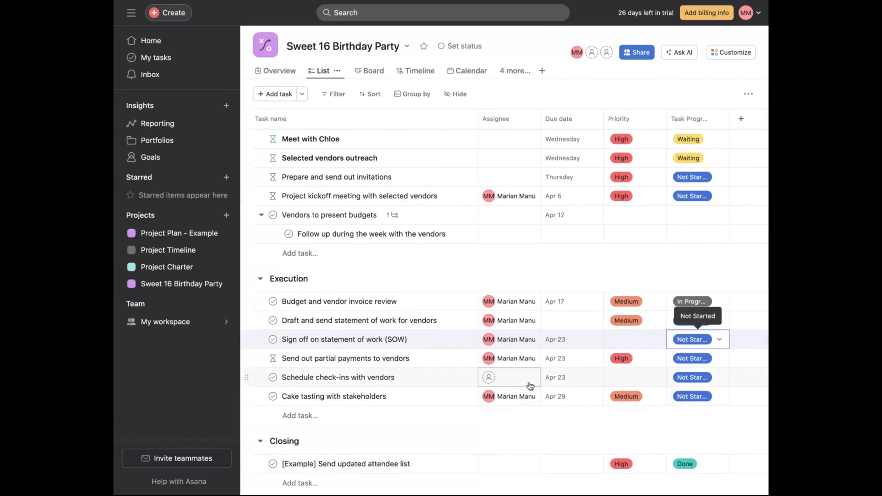
# - Set the check-ins task's priority to High
pyautogui.click(635, 379)
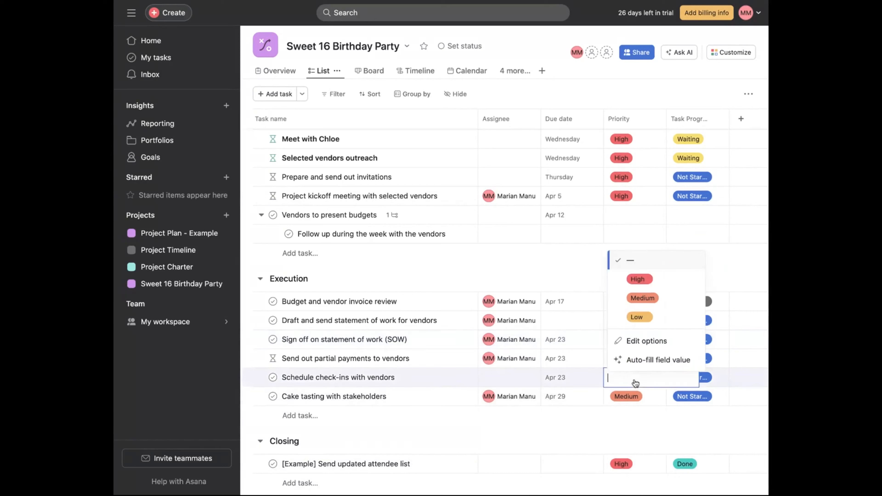
pyautogui.click(638, 279)
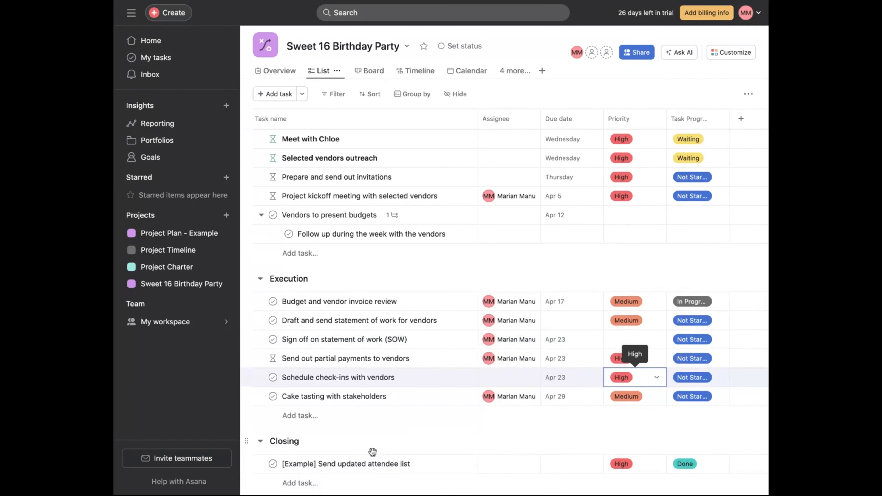
pyautogui.scroll(-1, 373, 427)
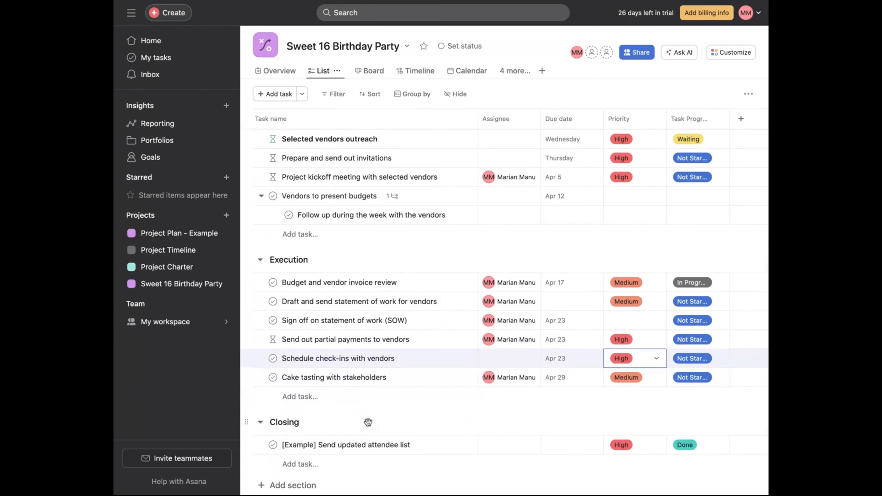
# - Add an Execution task named "Location walk through with decor stylist"
pyautogui.click(300, 396)
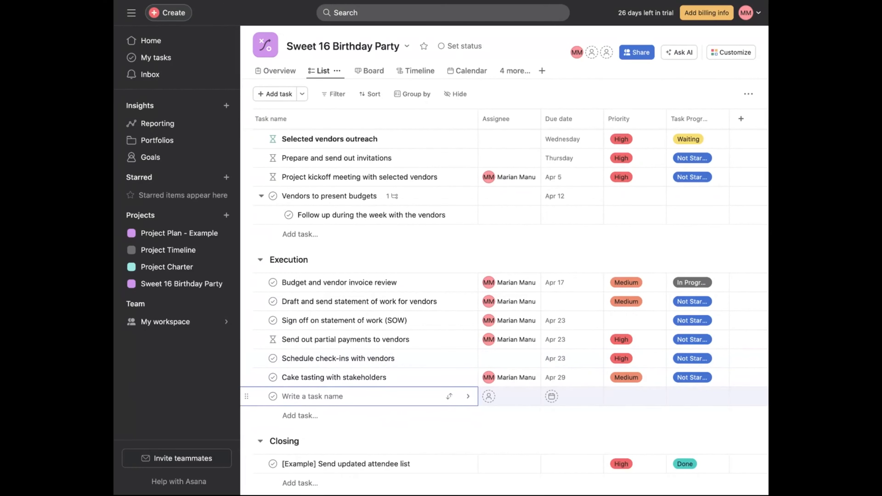
pyautogui.write('Location walk th')
pyautogui.write('rough with ')
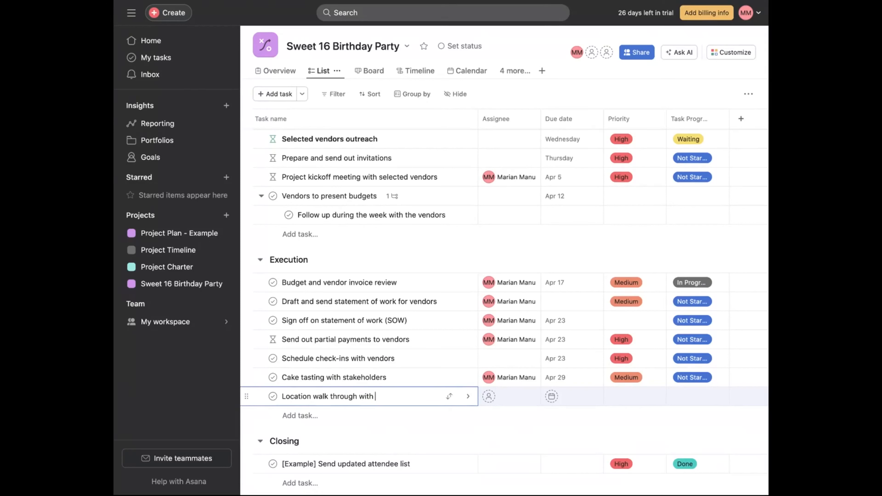
pyautogui.write('decor stylist')
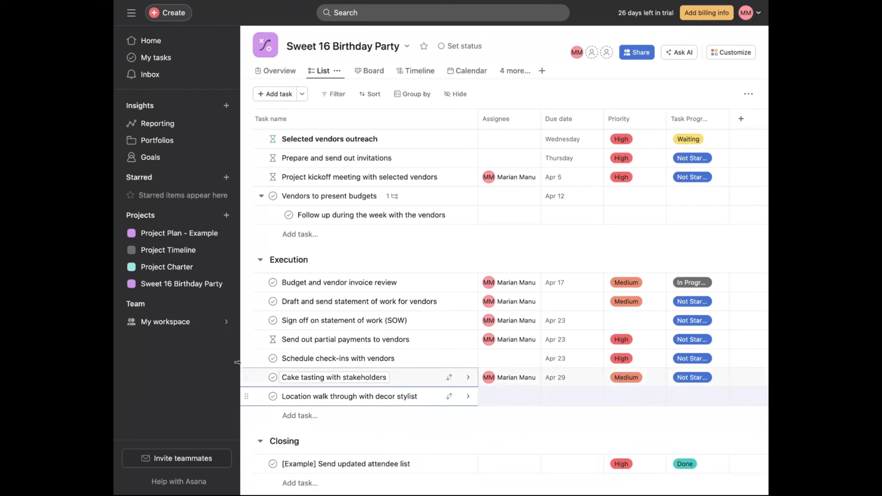
# - Assign the decor stylist walk-through task to yourself
pyautogui.click(516, 400)
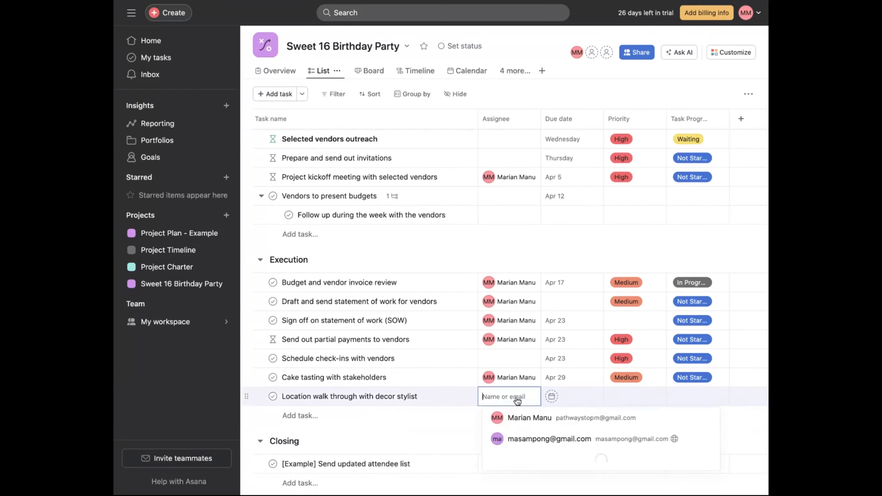
pyautogui.write('mari')
pyautogui.press('Return')
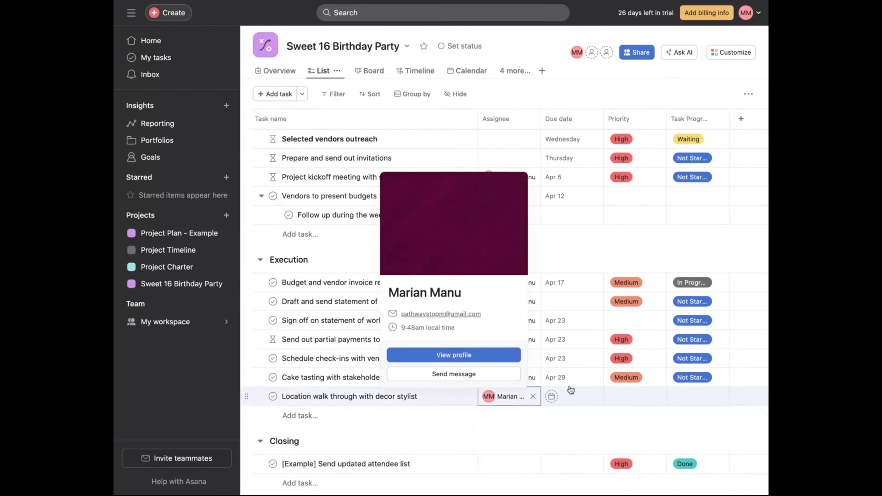
pyautogui.click(588, 406)
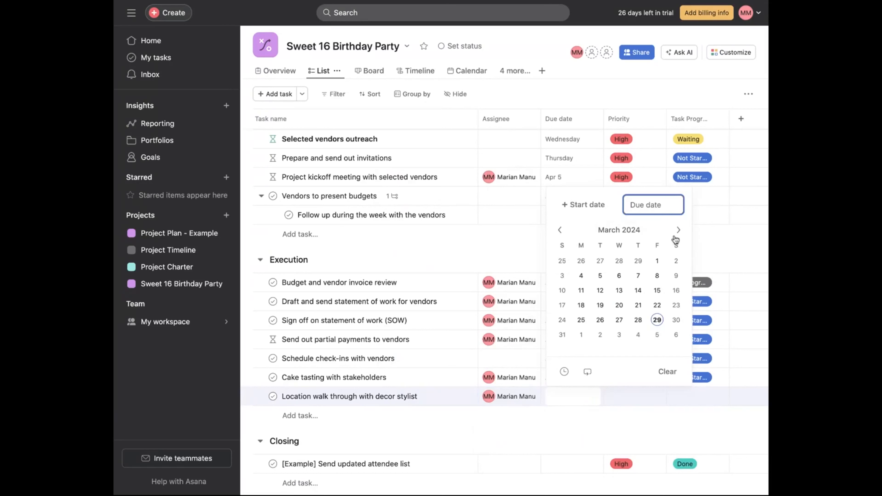
pyautogui.click(678, 230)
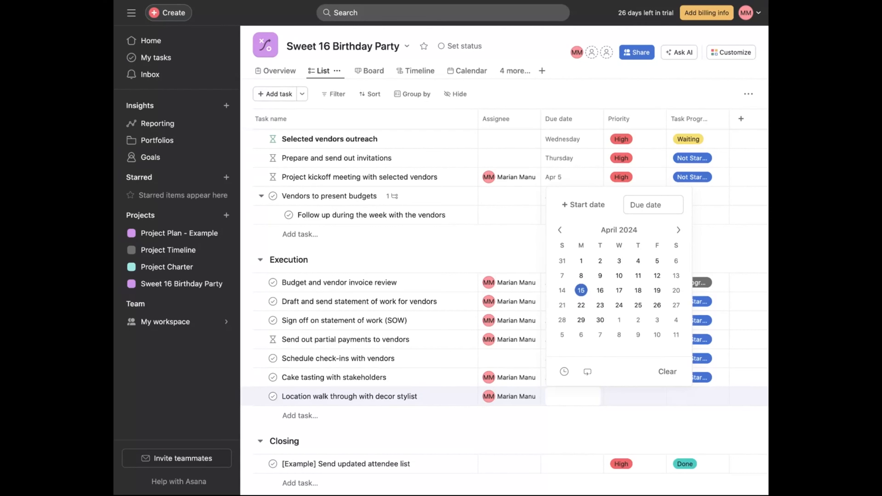
pyautogui.click(453, 431)
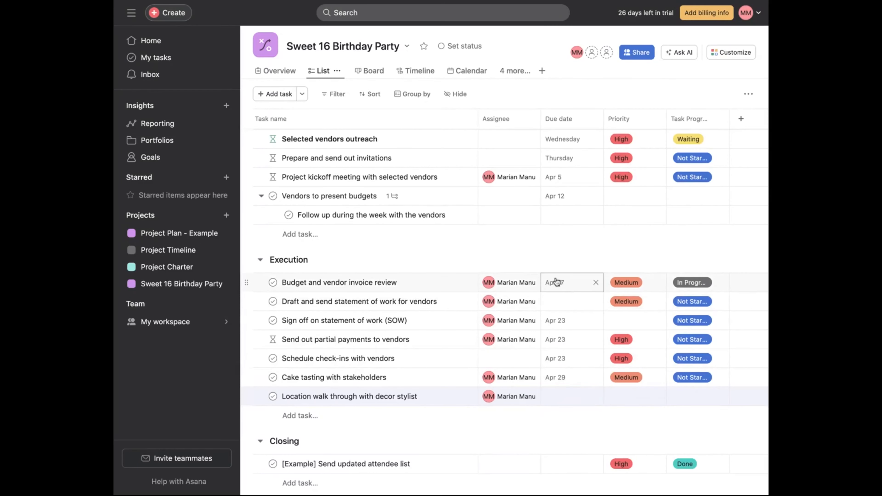
# - Set the walk-through task's due date to April 15, 2024
pyautogui.click(561, 401)
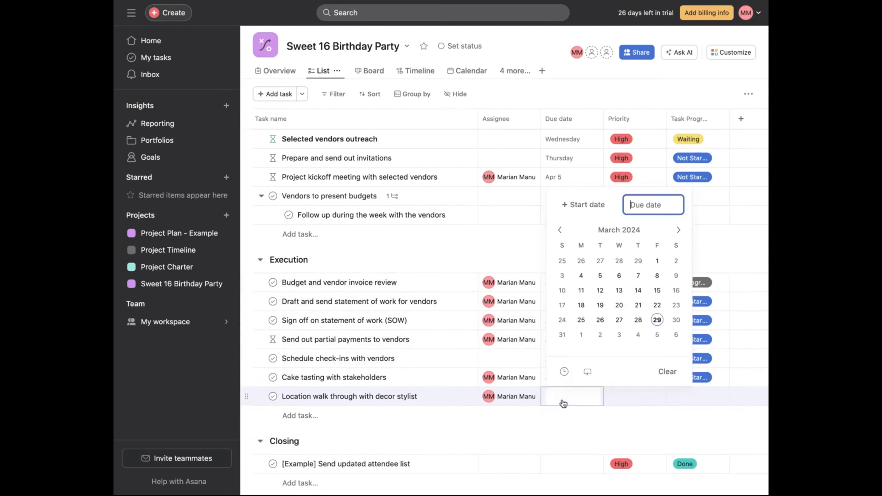
pyautogui.click(677, 233)
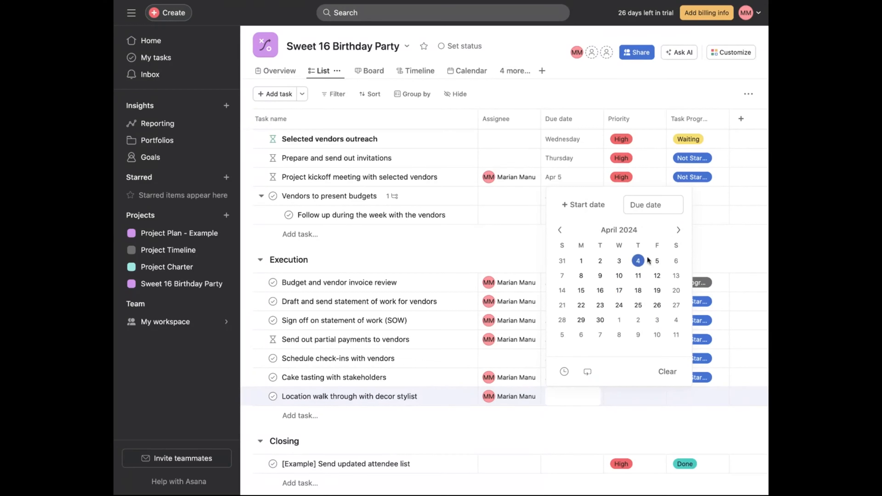
pyautogui.click(585, 292)
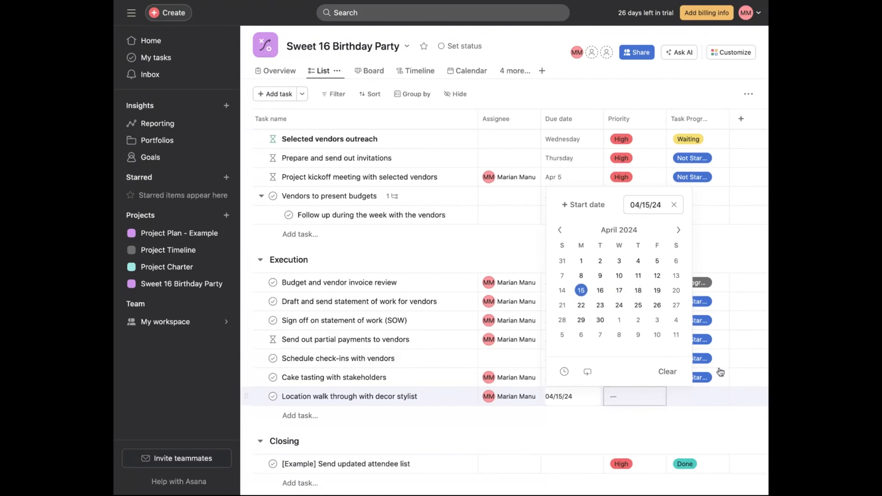
pyautogui.click(598, 426)
# - Set the walk-through task's priority to High and its progress to Not Started
pyautogui.click(630, 397)
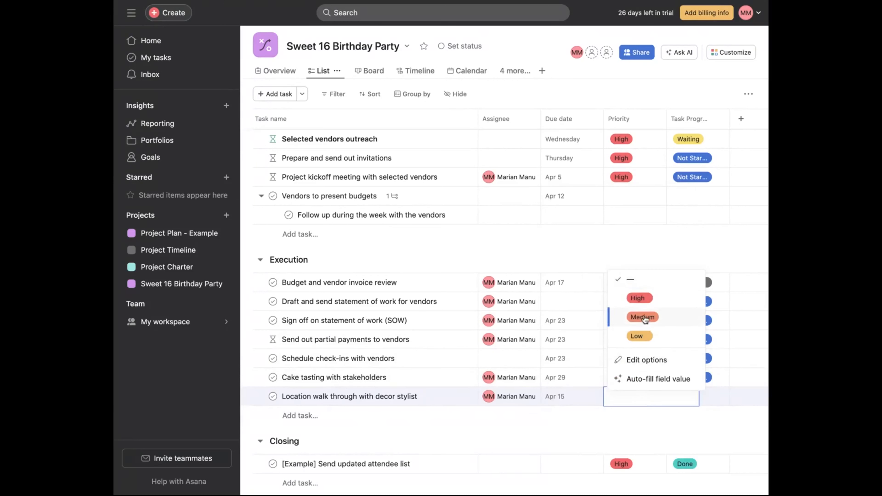
pyautogui.click(639, 298)
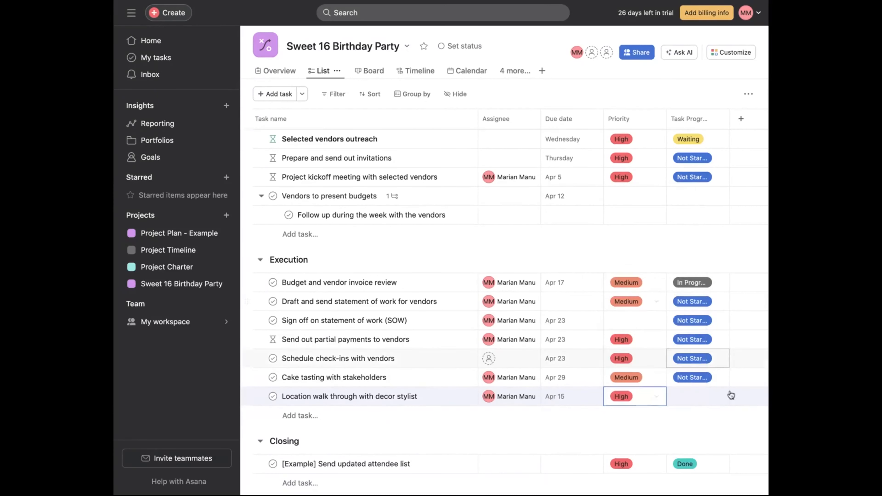
pyautogui.click(699, 392)
pyautogui.click(698, 257)
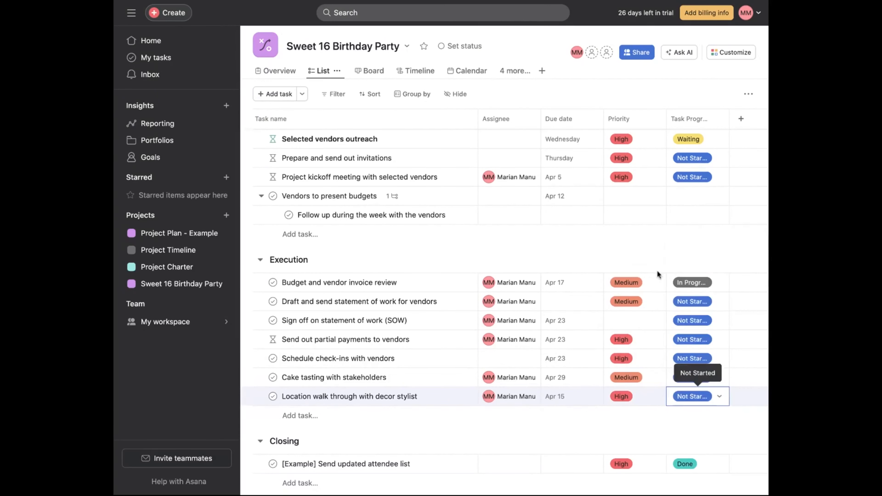
# - Set the budget review task's progress to Not Started and move the walk-through task to the top of Execution
pyautogui.click(711, 286)
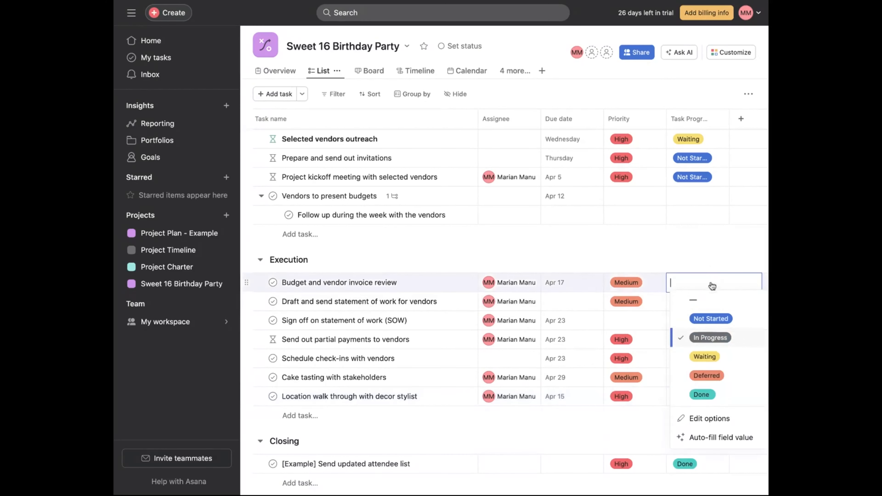
pyautogui.click(711, 320)
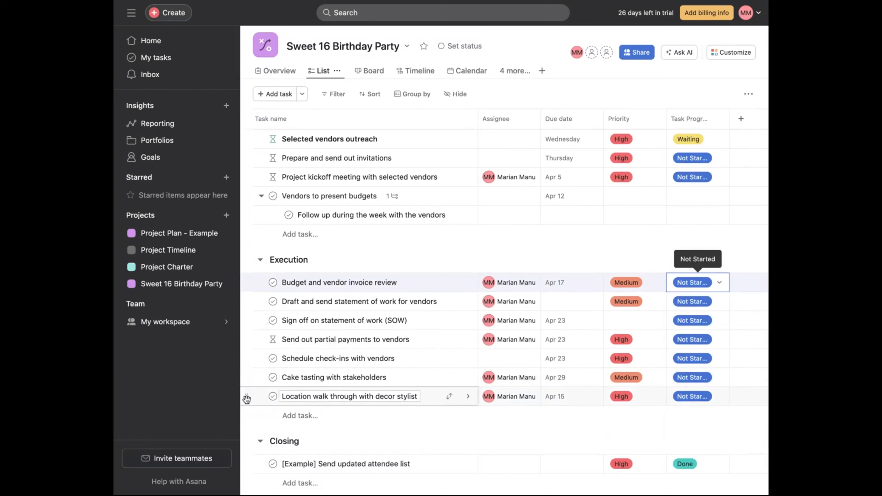
pyautogui.moveTo(247, 399); pyautogui.dragTo(257, 313)
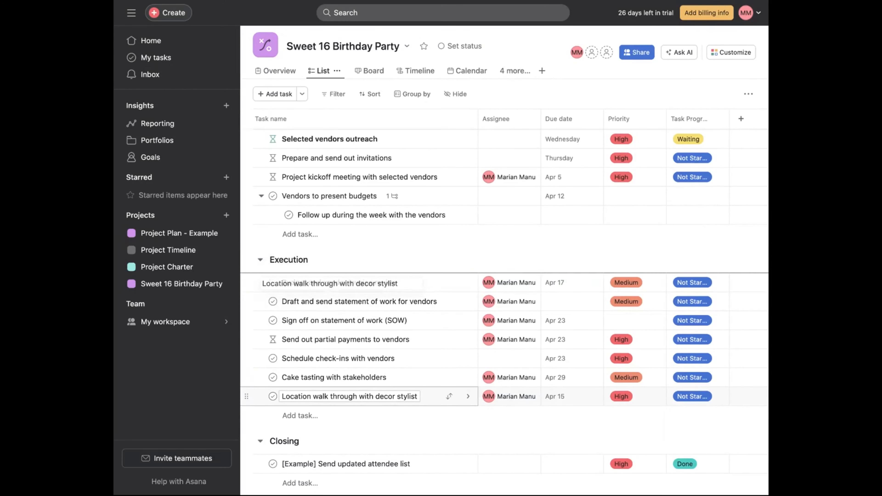
pyautogui.moveTo(257, 283); pyautogui.dragTo(257, 282)
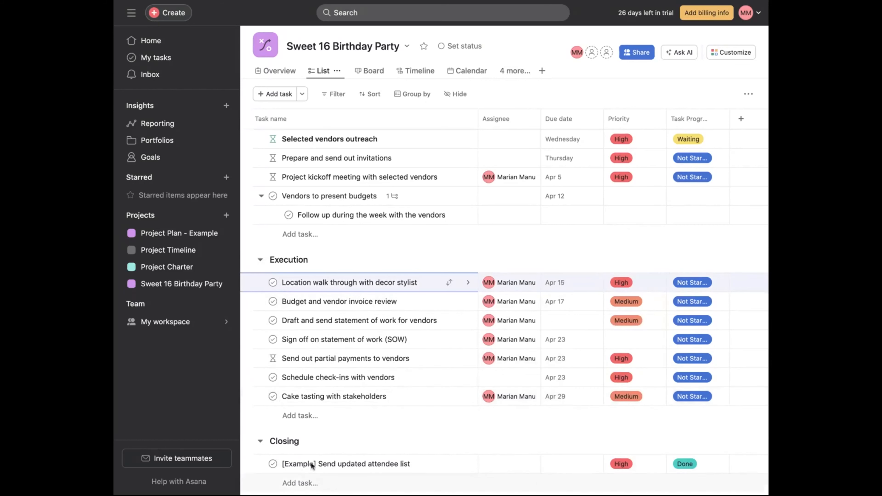
# - Rename the Closing section's example task to 'Review day of party logistics with' plus the birthday girl's name
pyautogui.scroll(-1, 347, 422)
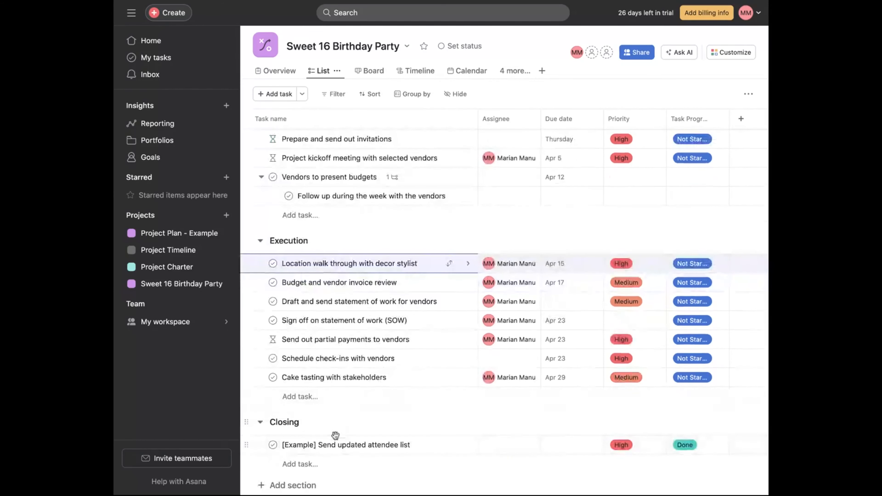
pyautogui.click(361, 445)
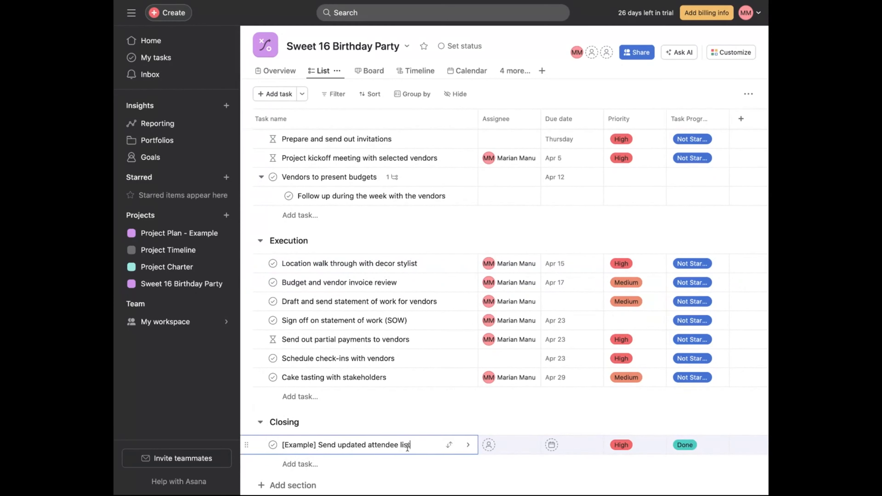
pyautogui.press('super+a')
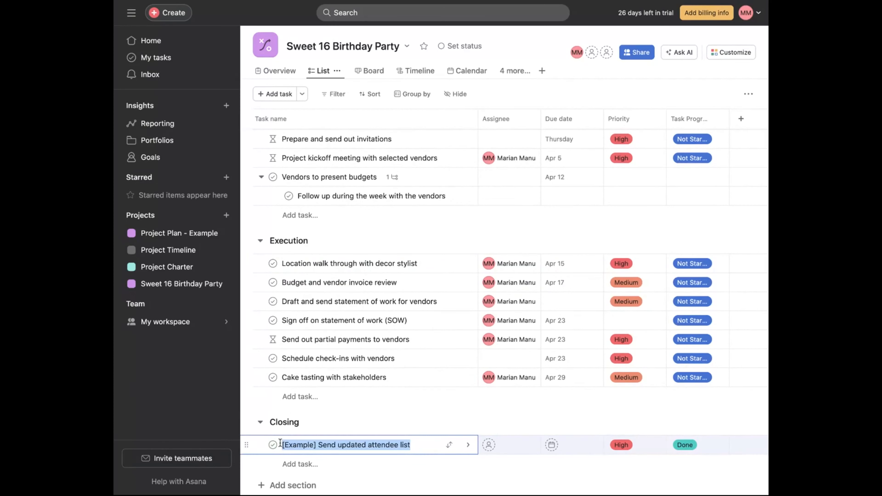
pyautogui.write('Revew')
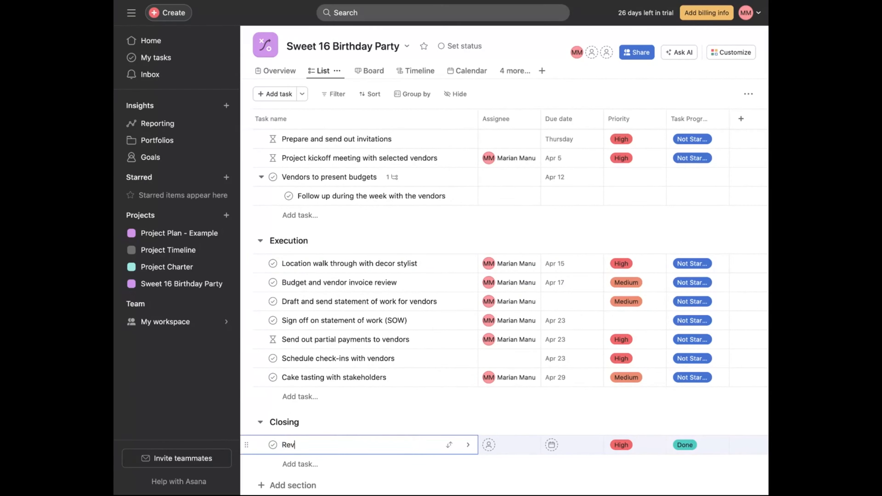
pyautogui.press('BackSpace')
pyautogui.press('BackSpace')
pyautogui.write('iew day of')
pyautogui.write('party logistics ')
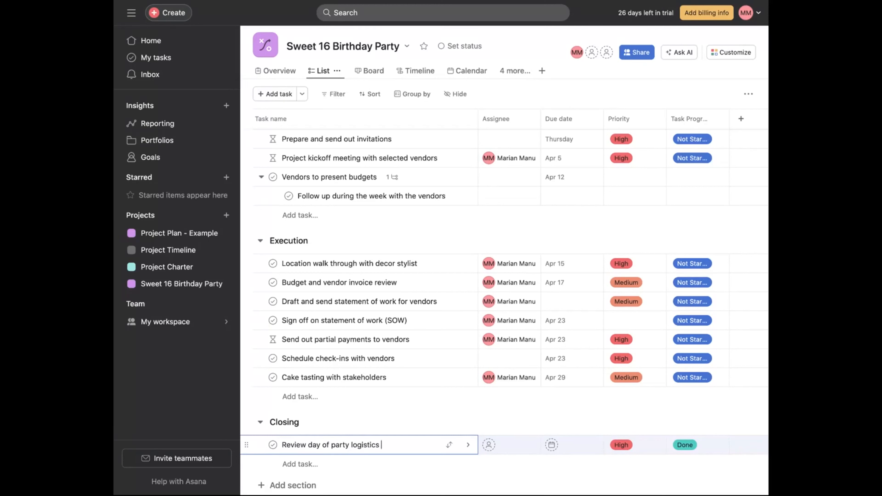
pyautogui.write('with Chloe')
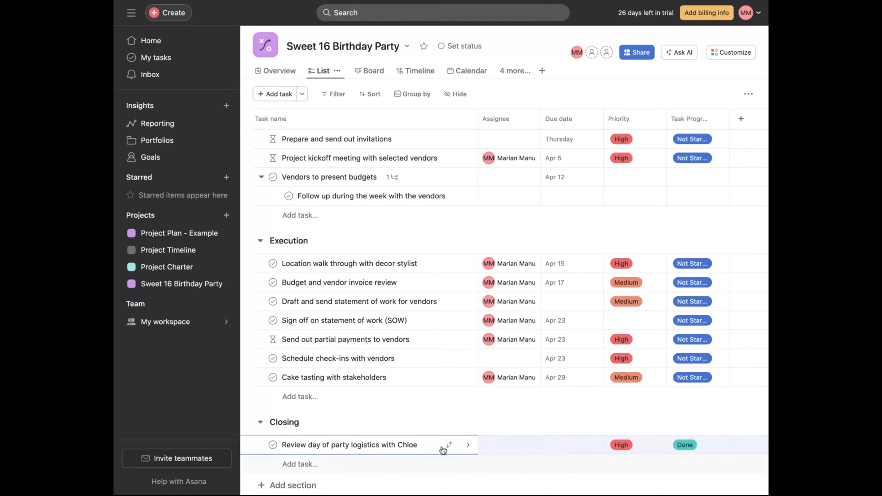
# - Assign the day-of-party logistics review task to yourself
pyautogui.click(508, 450)
pyautogui.write('mari')
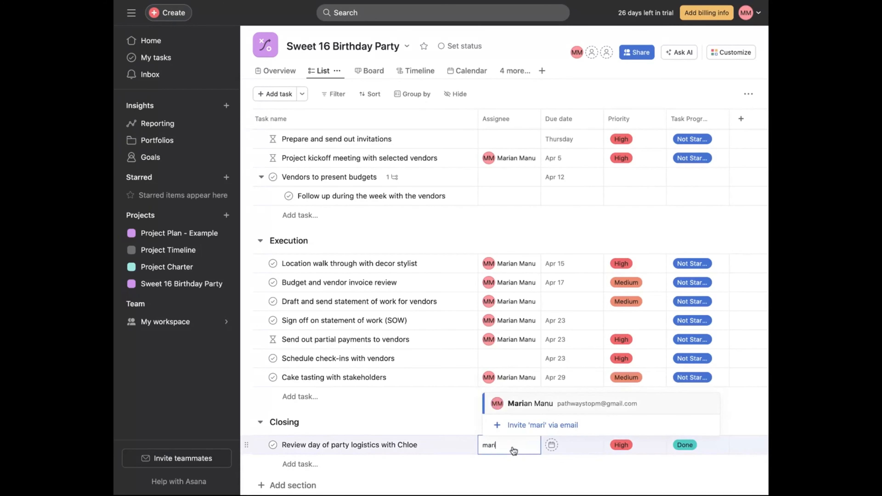
pyautogui.press('Return')
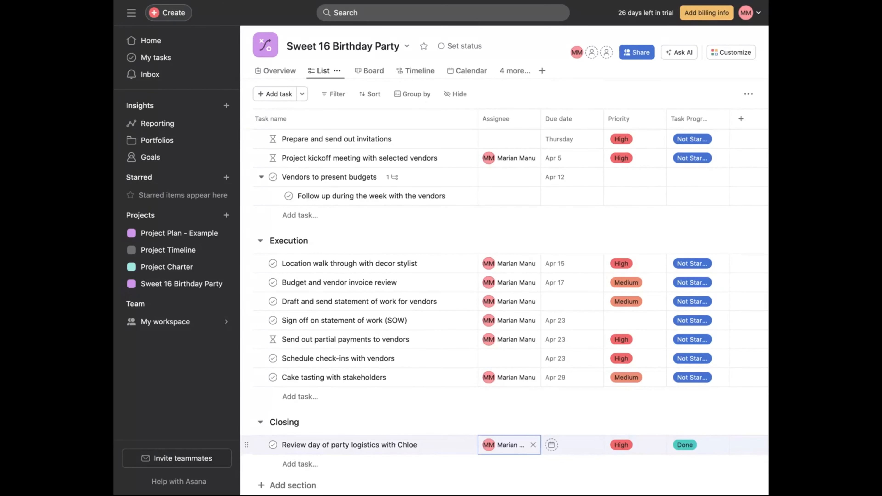
pyautogui.press('Return')
# - Set the logistics review task's due date to May 11, 2024 and its progress to Not Started
pyautogui.click(578, 451)
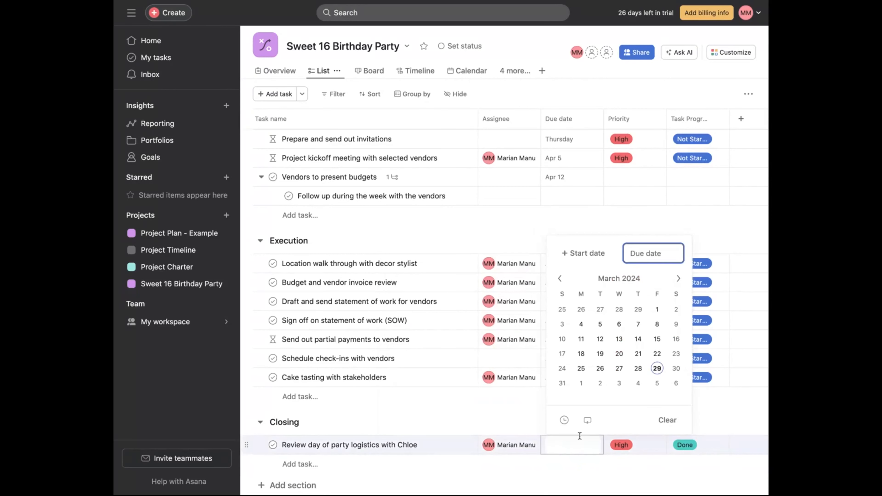
pyautogui.click(677, 281)
pyautogui.click(678, 279)
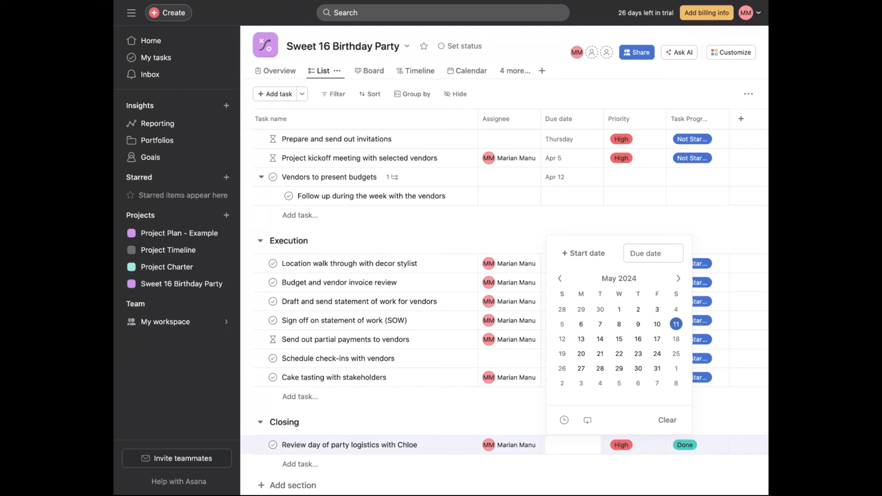
pyautogui.click(676, 324)
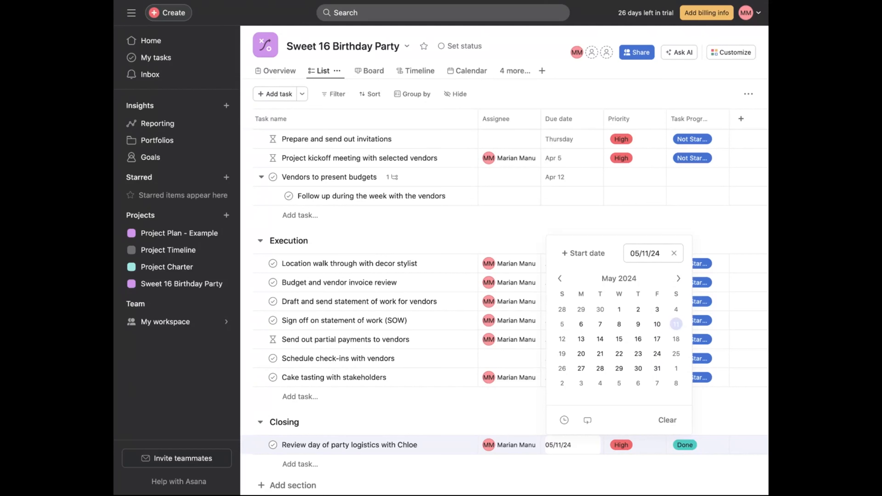
pyautogui.click(464, 428)
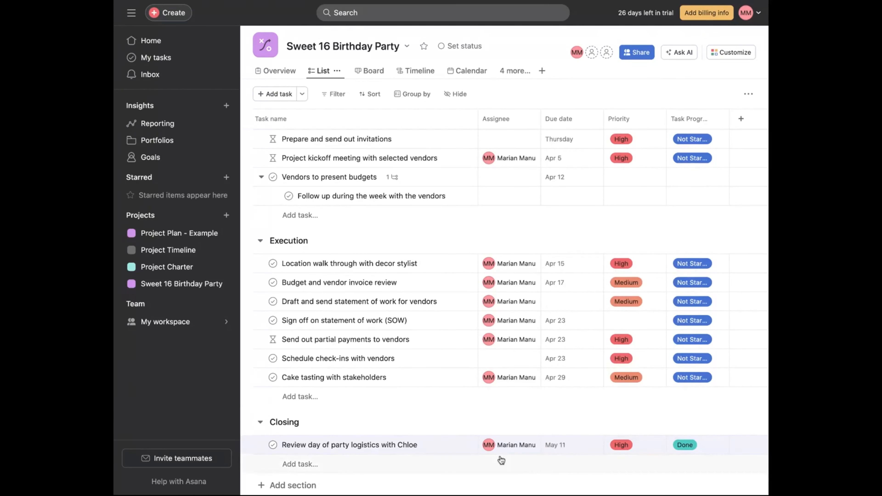
pyautogui.click(693, 446)
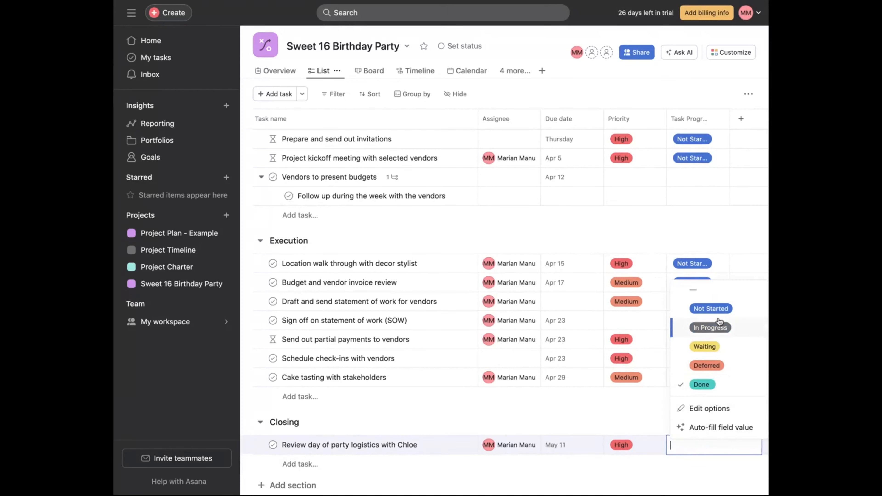
pyautogui.click(689, 307)
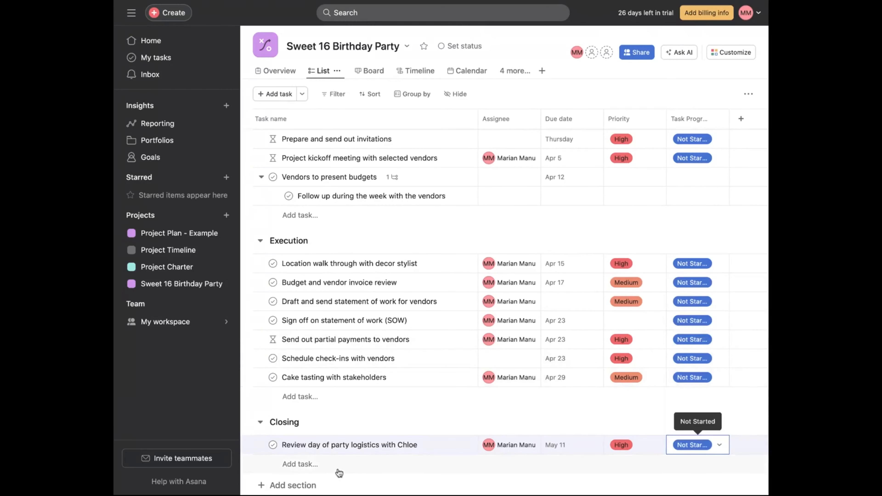
# - Add a Closing task named "Coordinate with all the vendors"
pyautogui.click(325, 464)
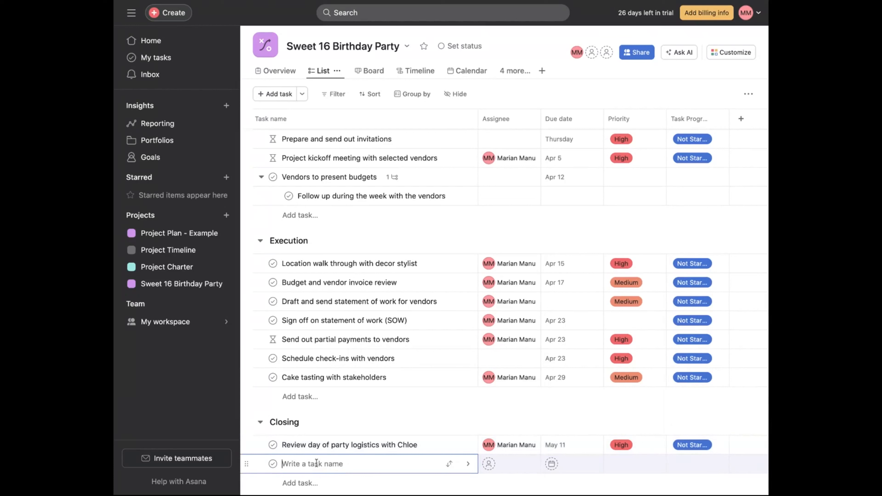
pyautogui.write('Coordinate with all the vendors')
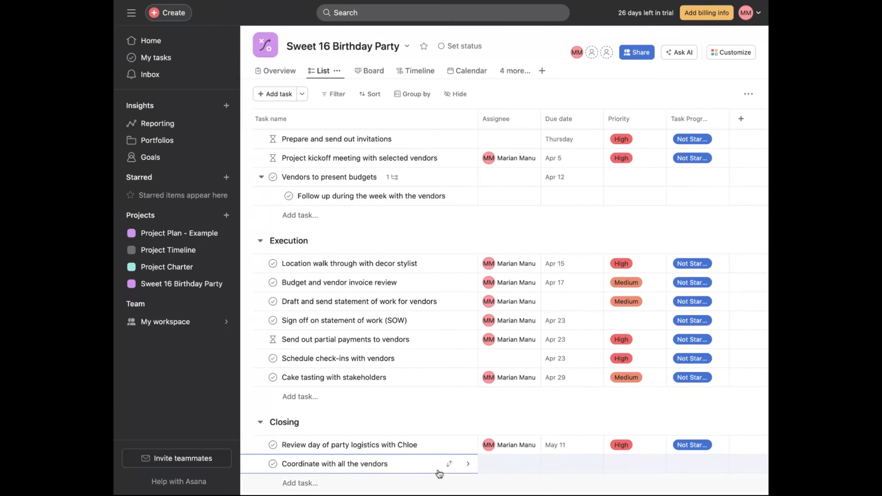
# - Give the vendor coordination task the description 'Ensure everyone is on time and delivering what was agreed upon'
pyautogui.click(596, 460)
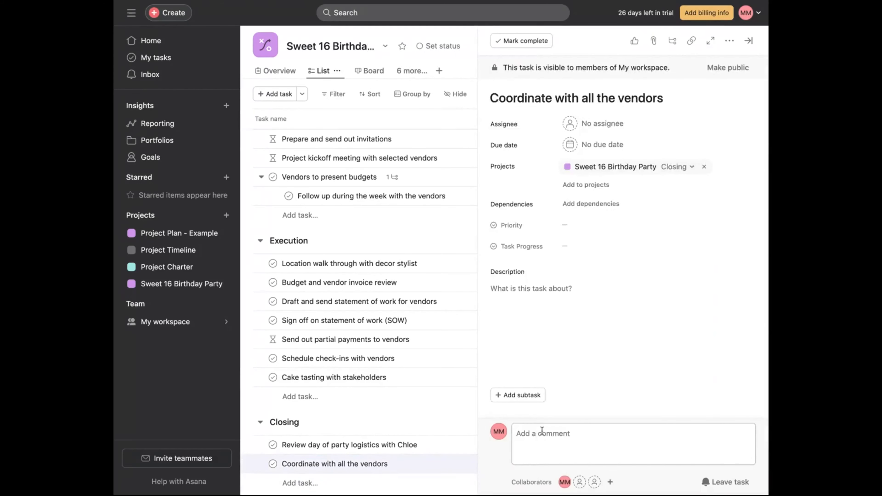
pyautogui.click(539, 425)
pyautogui.click(552, 300)
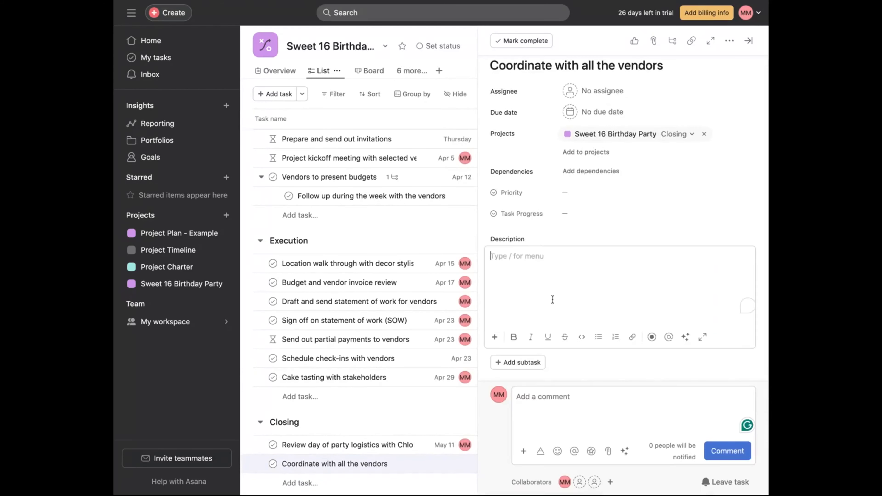
pyautogui.write('eNSURE')
pyautogui.press('BackSpace')
pyautogui.press('BackSpace')
pyautogui.press('BackSpace')
pyautogui.press('BackSpace')
pyautogui.press('BackSpace')
pyautogui.write('Ensure everyone is on time ')
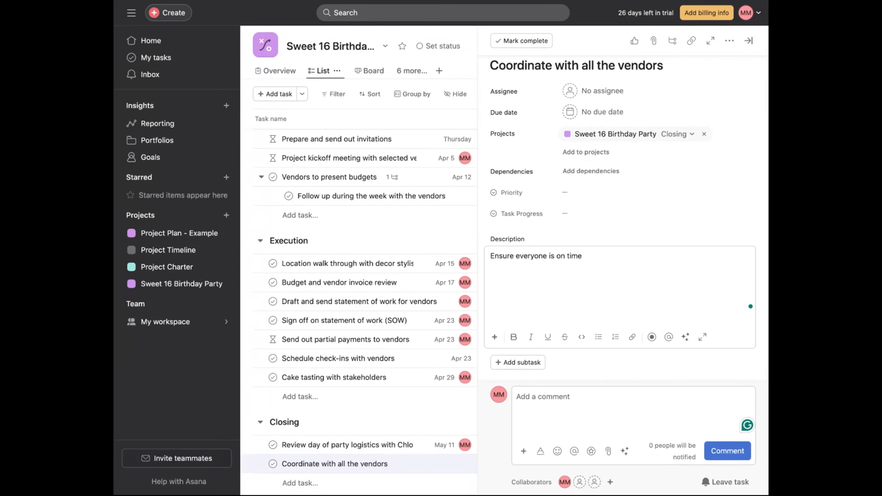
pyautogui.write('and delivering what was agreed u')
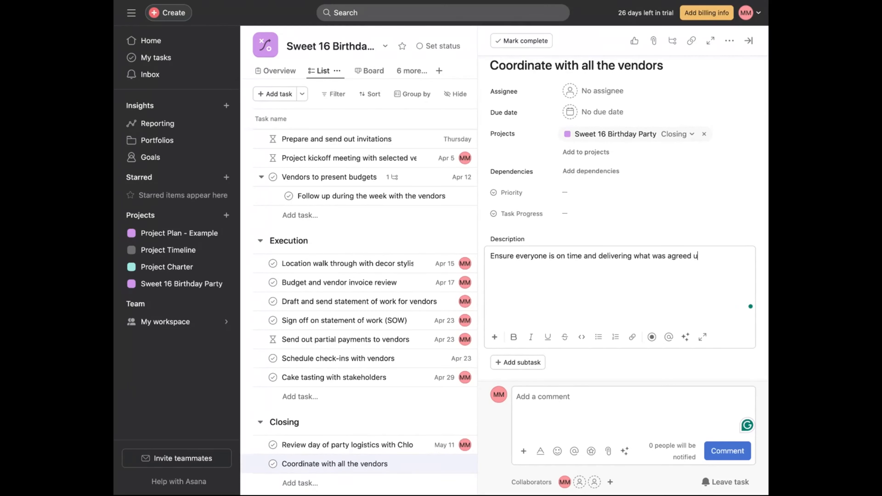
pyautogui.write('pon')
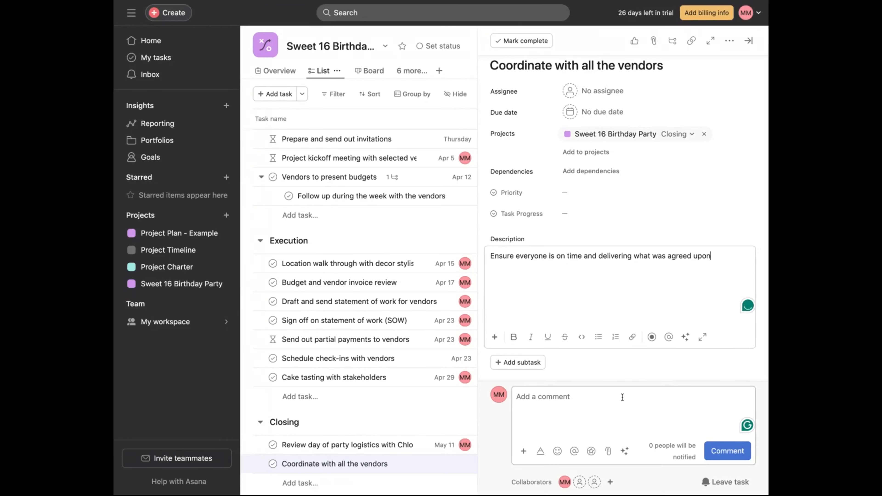
pyautogui.click(494, 432)
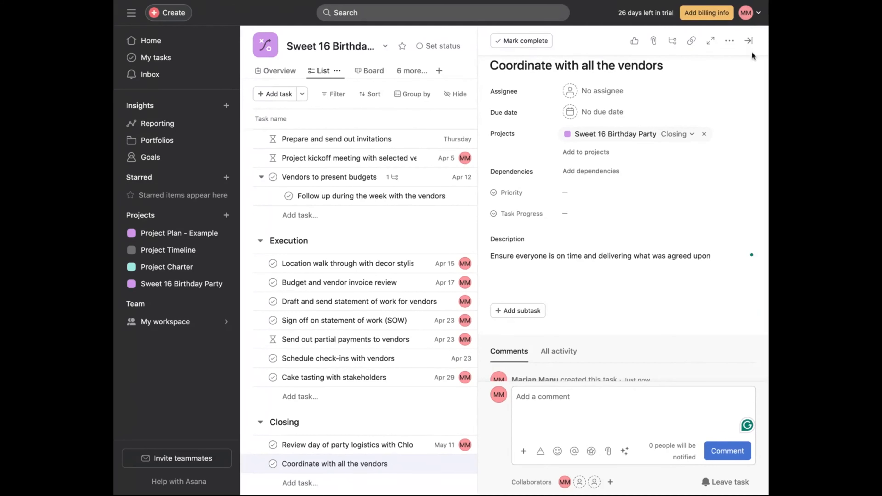
pyautogui.click(748, 41)
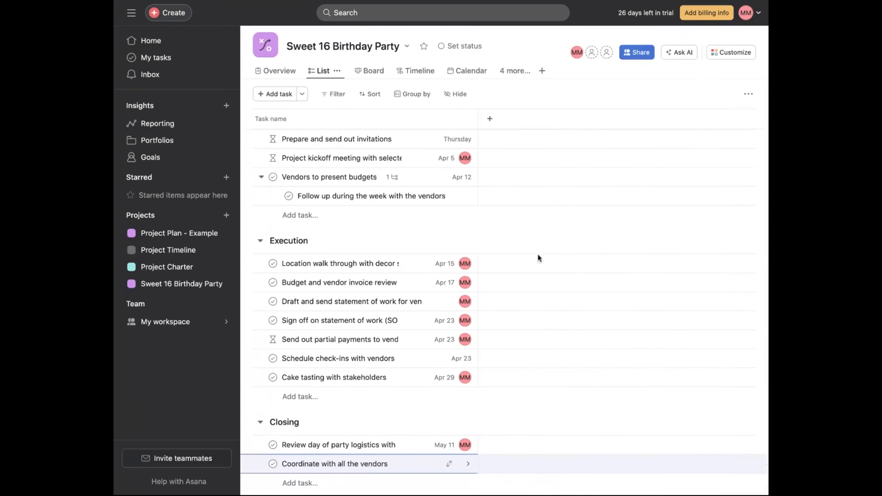
# - Assign the vendor coordination task to yourself
pyautogui.scroll(-1, 382, 473)
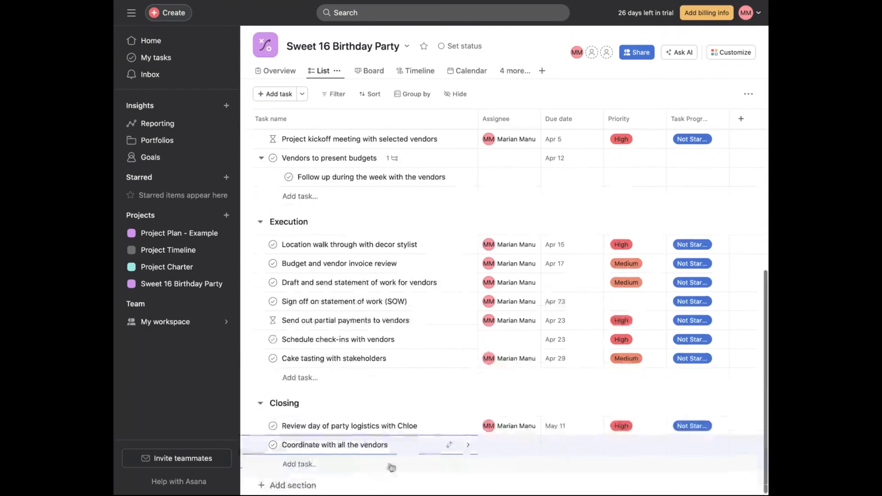
pyautogui.click(513, 449)
pyautogui.write('ma')
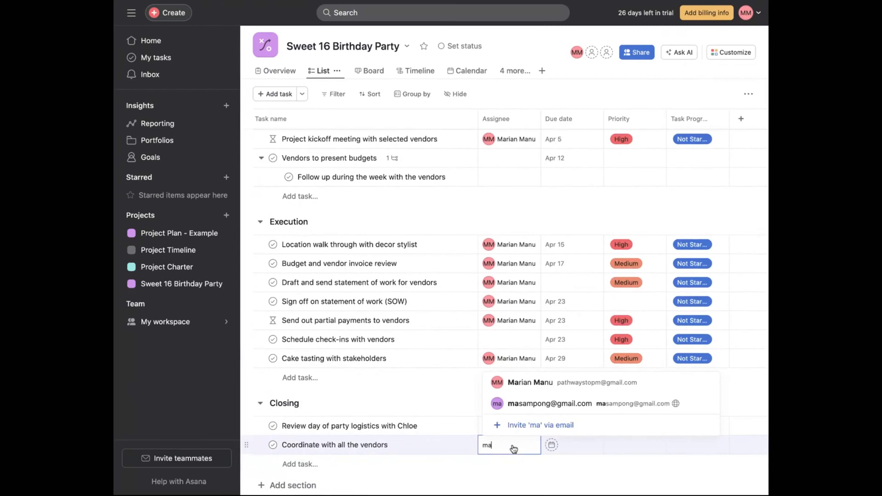
pyautogui.click(523, 383)
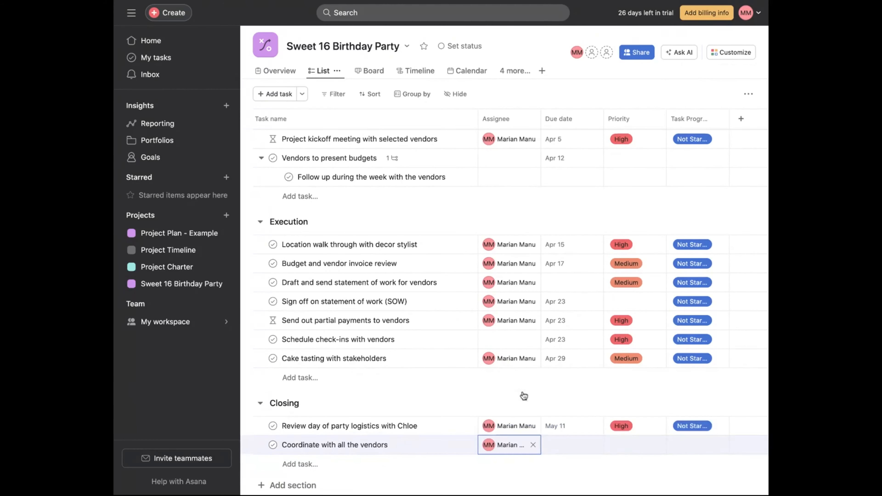
# - Set the vendor coordination task's due date to May 11, 2024
pyautogui.click(578, 447)
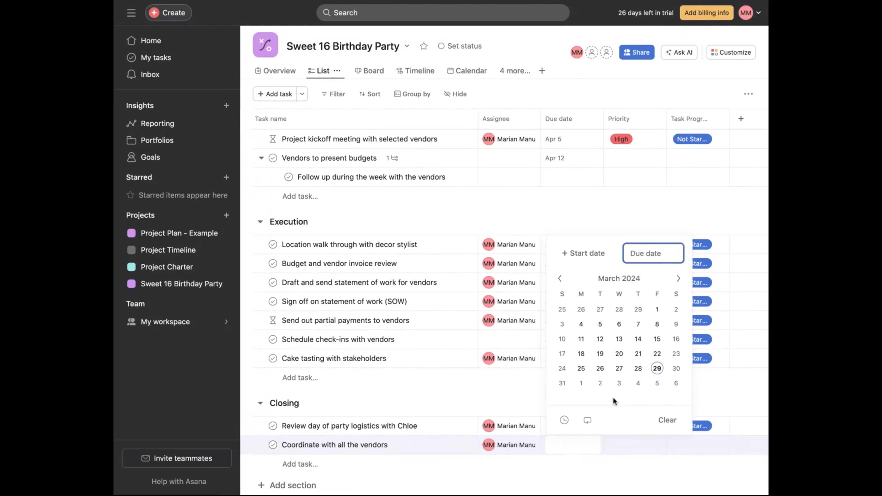
pyautogui.click(678, 278)
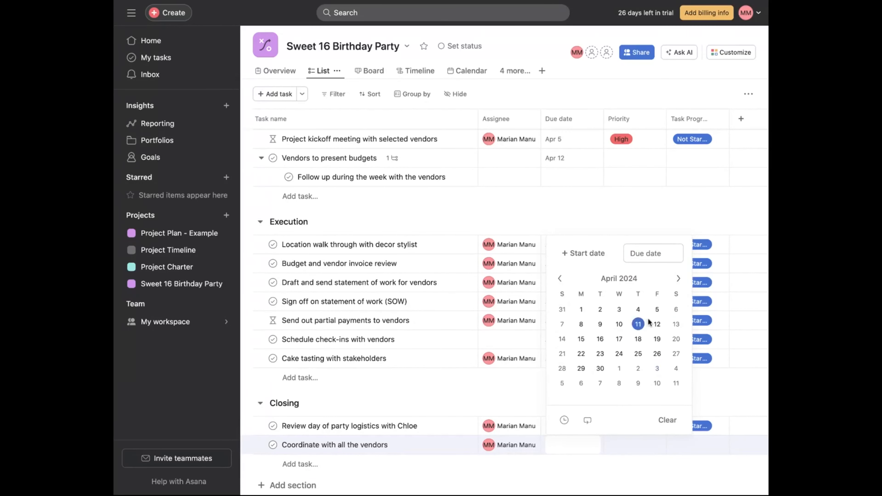
pyautogui.click(678, 279)
pyautogui.click(675, 326)
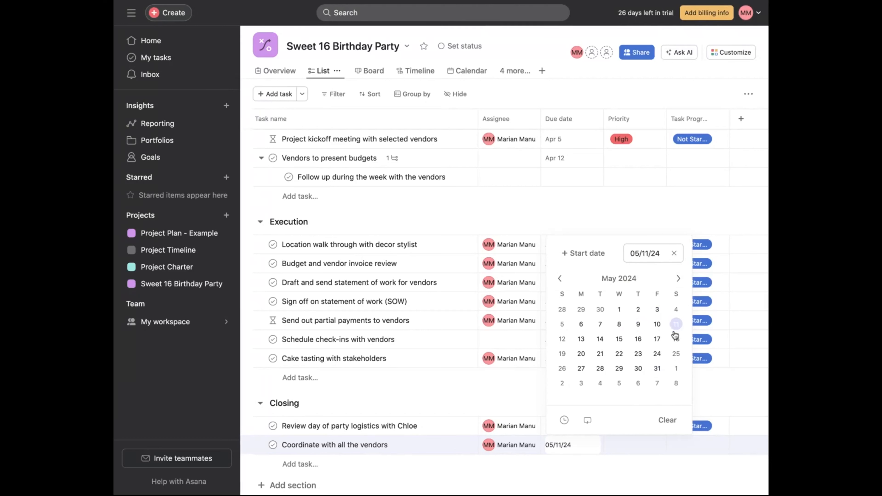
pyautogui.click(472, 487)
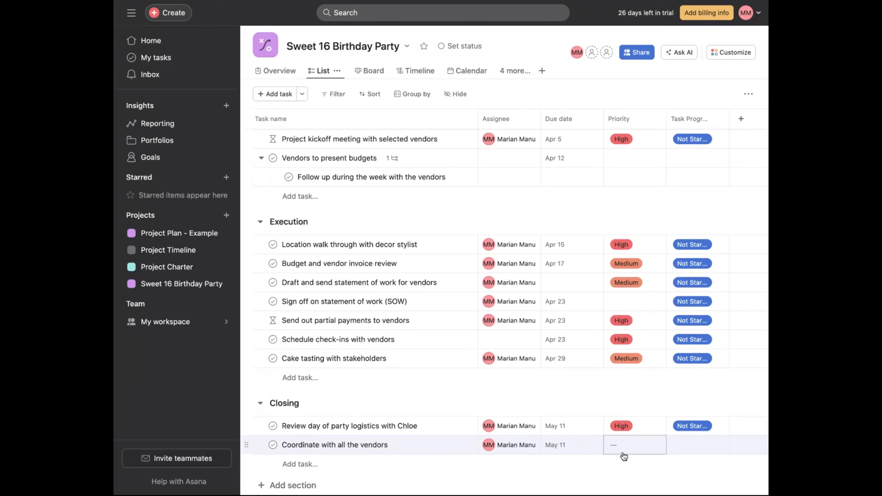
# - Set the vendor coordination task's priority to High and its progress to Not Started
pyautogui.click(653, 448)
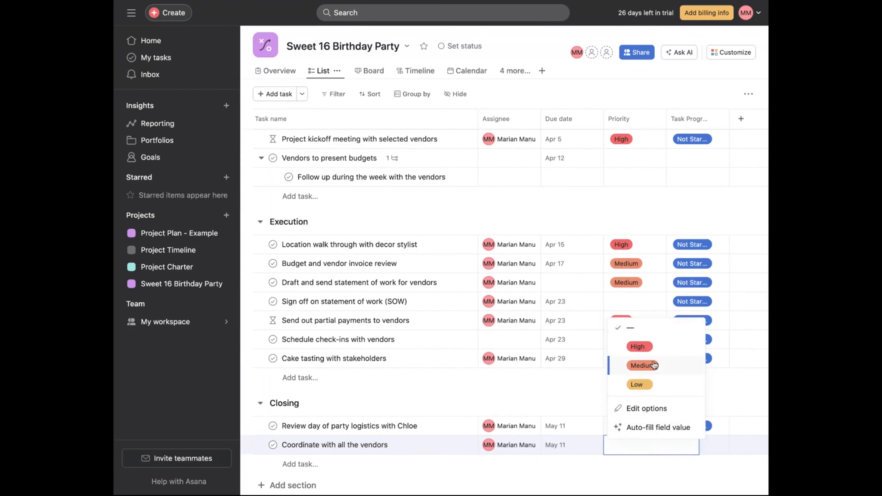
pyautogui.click(648, 349)
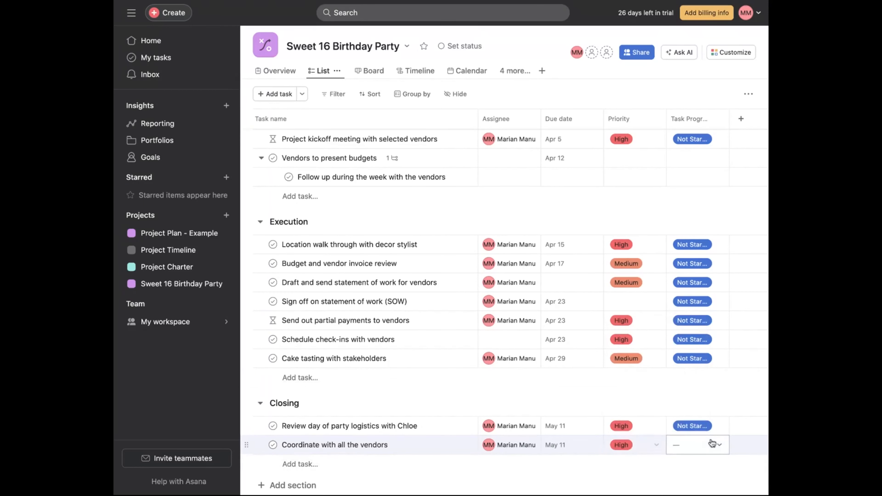
pyautogui.click(712, 444)
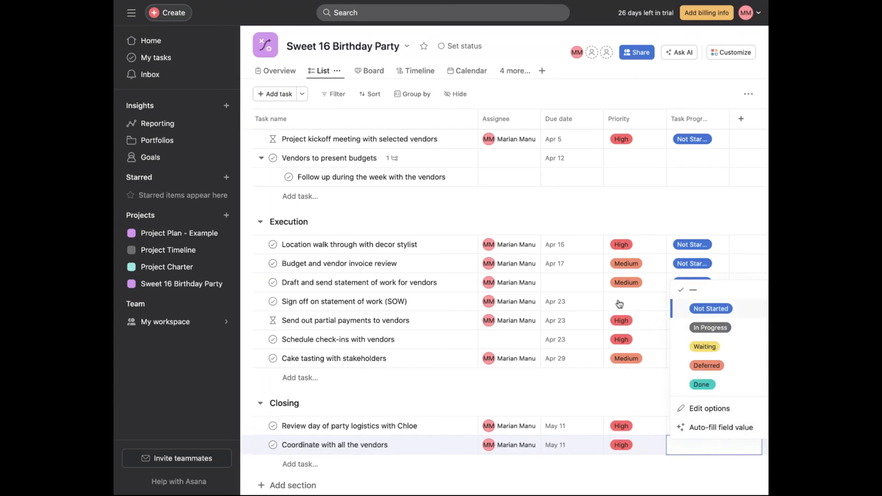
pyautogui.press('Return')
# - Add a Closing task named 'Party is over'
pyautogui.click(316, 467)
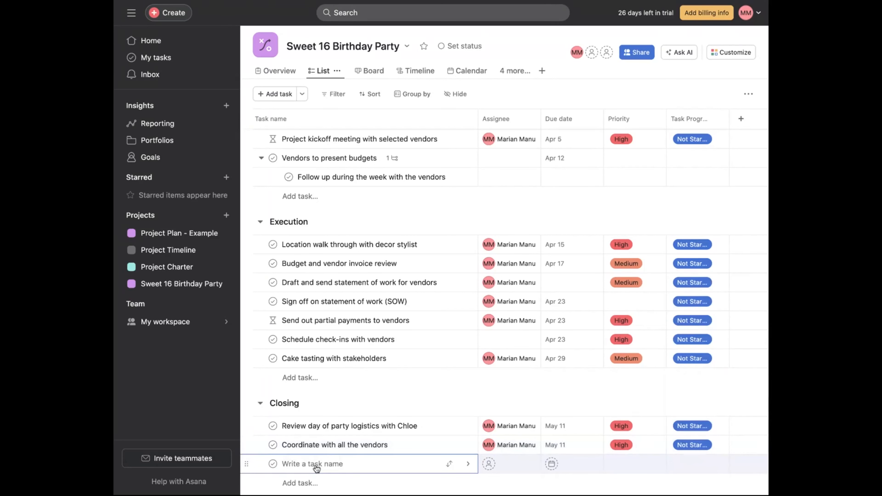
pyautogui.write('Party is over')
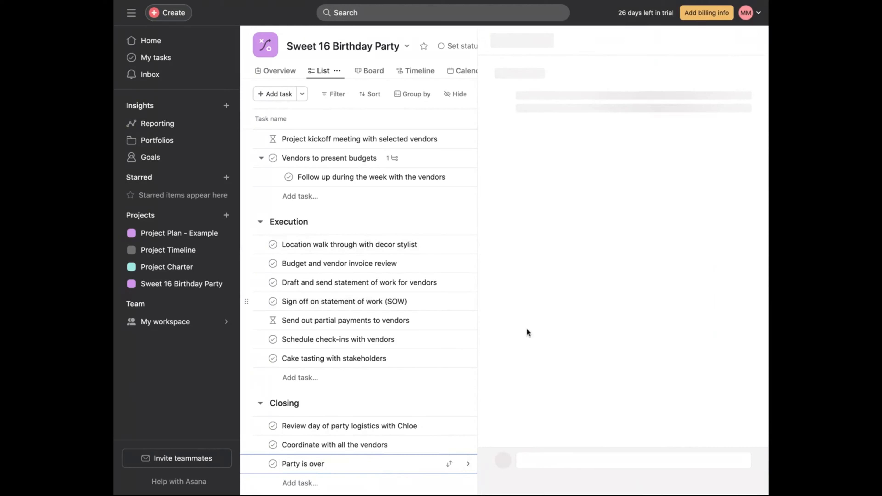
# - Describe the 'Party is over' task with the lines 'All the guests leave' and 'vendors break down equipment and tools'
pyautogui.click(540, 320)
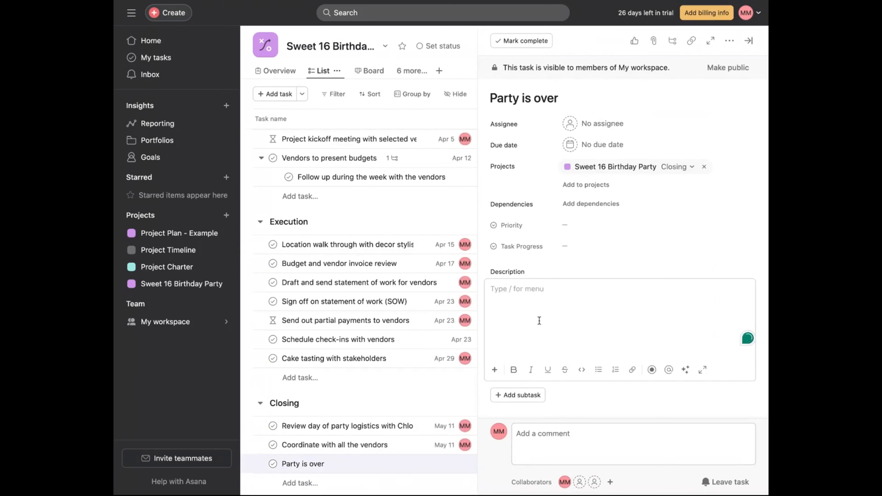
pyautogui.write('All the gues')
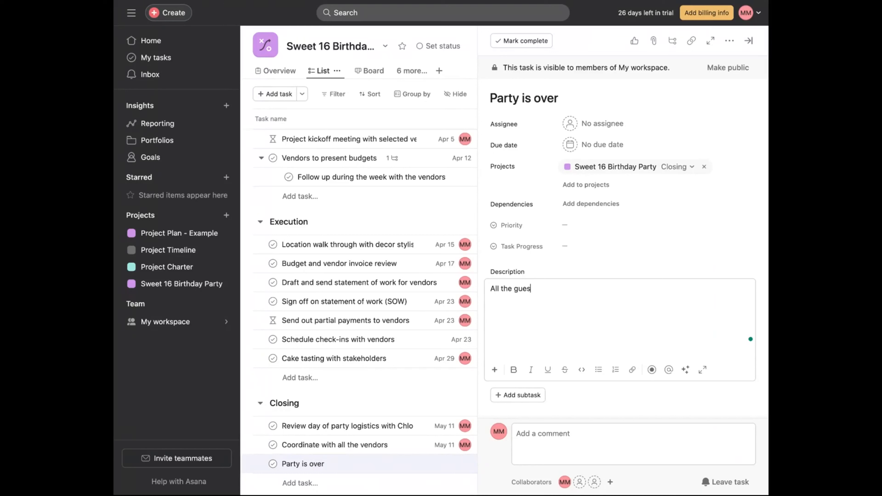
pyautogui.write('ts leave')
pyautogui.press('Return')
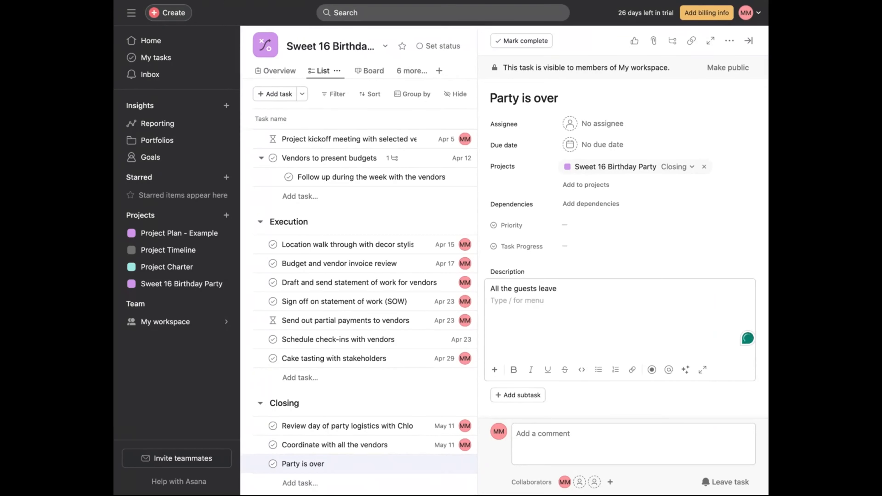
pyautogui.write('veond')
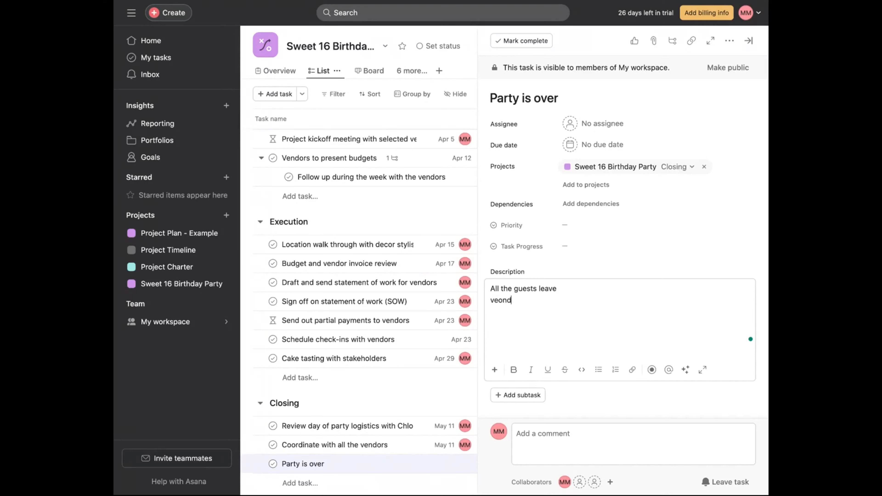
pyautogui.press('BackSpace')
pyautogui.press('BackSpace')
pyautogui.press('BackSpace')
pyautogui.write('o')
pyautogui.press('BackSpace')
pyautogui.press('BackSpace')
pyautogui.write('endors break down equipment and tools')
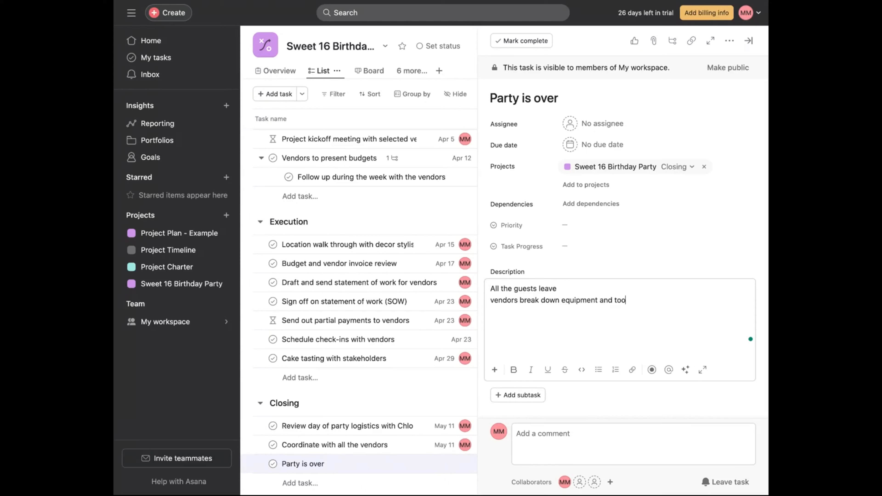
pyautogui.press('Return')
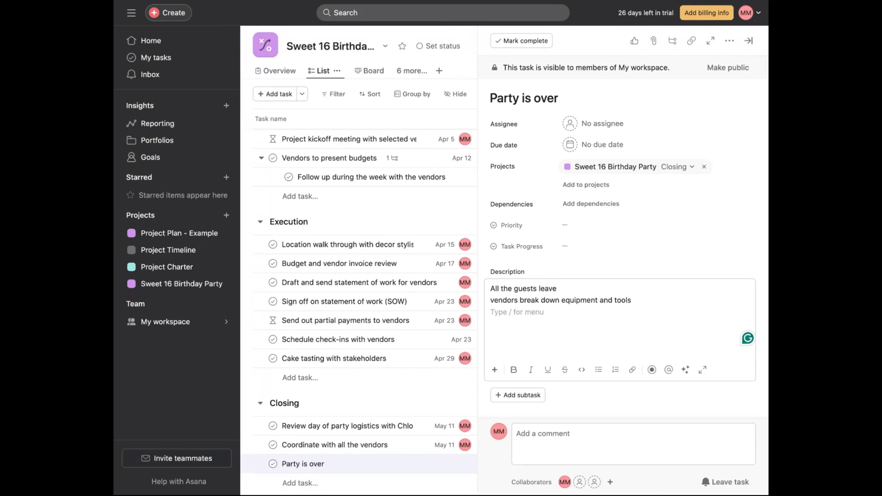
pyautogui.write('v')
pyautogui.press('BackSpace')
pyautogui.press('Escape')
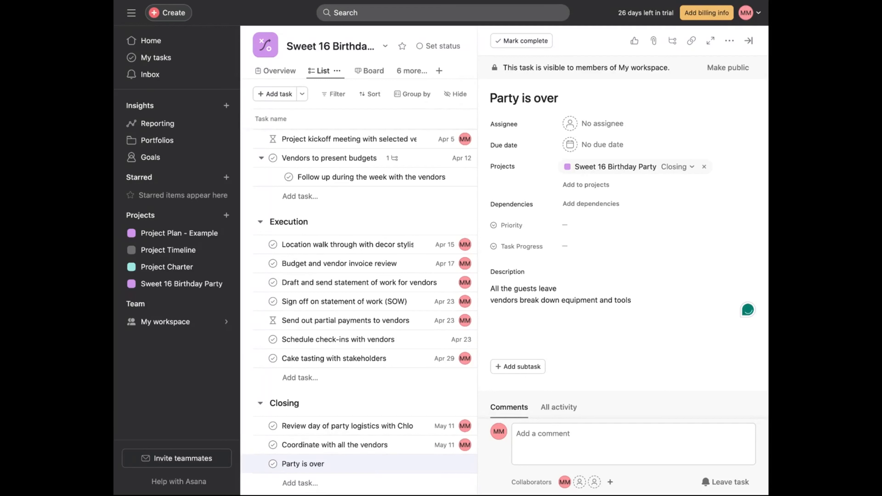
# - Add the line 'Make sure everyone leaves' to the 'Party is over' task's description
pyautogui.click(502, 315)
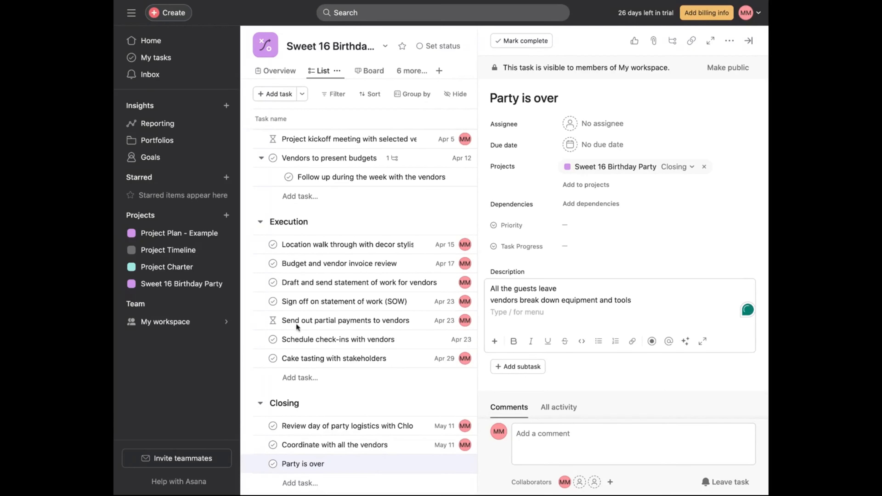
pyautogui.press('Escape')
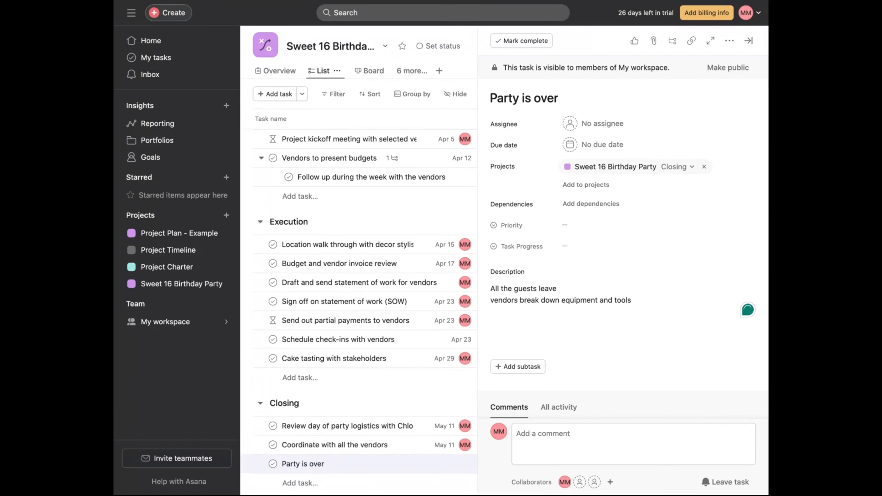
pyautogui.click(517, 311)
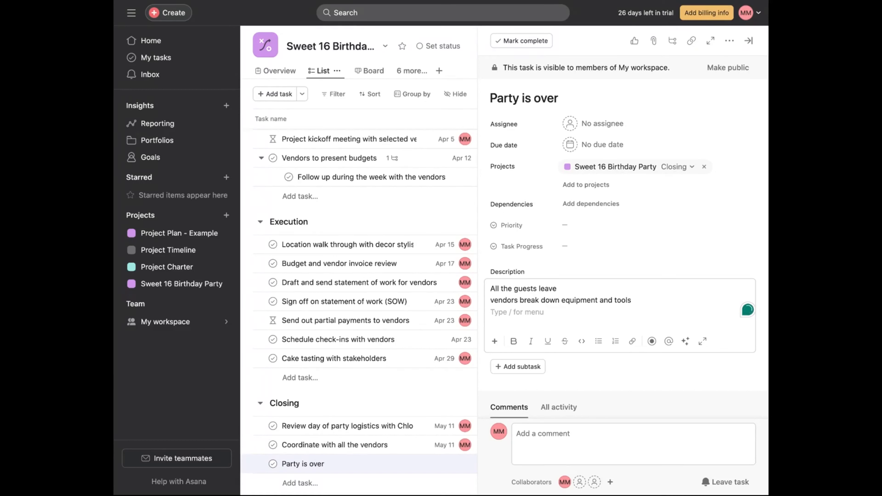
pyautogui.write('Mak')
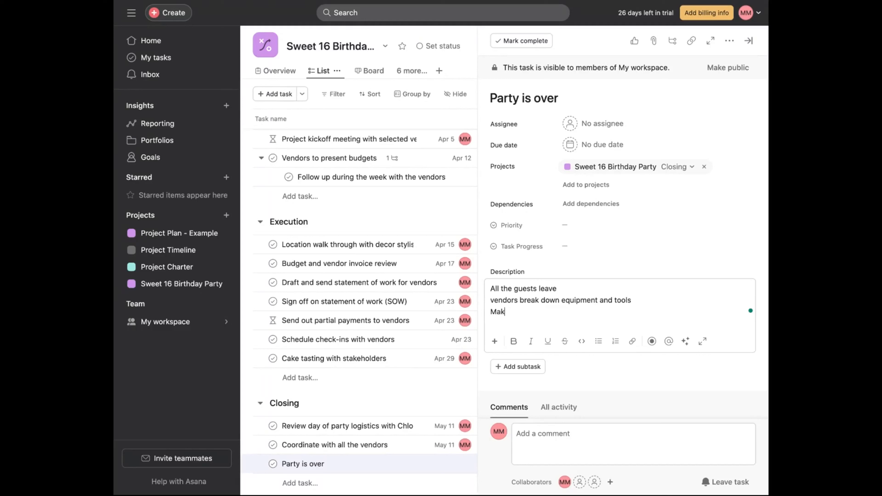
pyautogui.write('e sure everyone leaves')
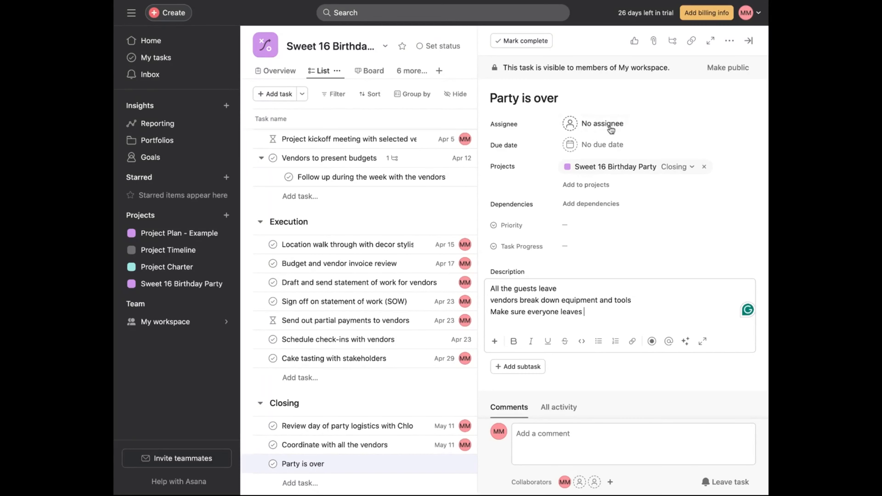
# - Assign the 'Party is over' task to yourself
pyautogui.click(605, 126)
pyautogui.write('mari')
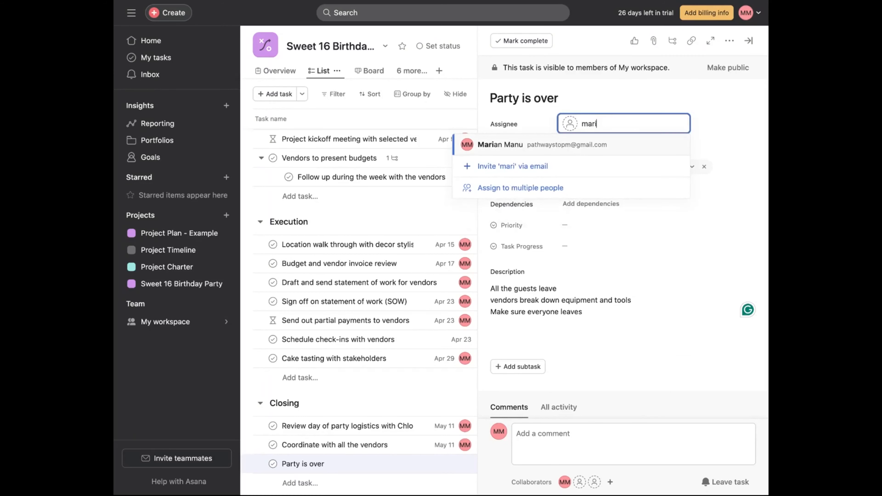
pyautogui.press('Return')
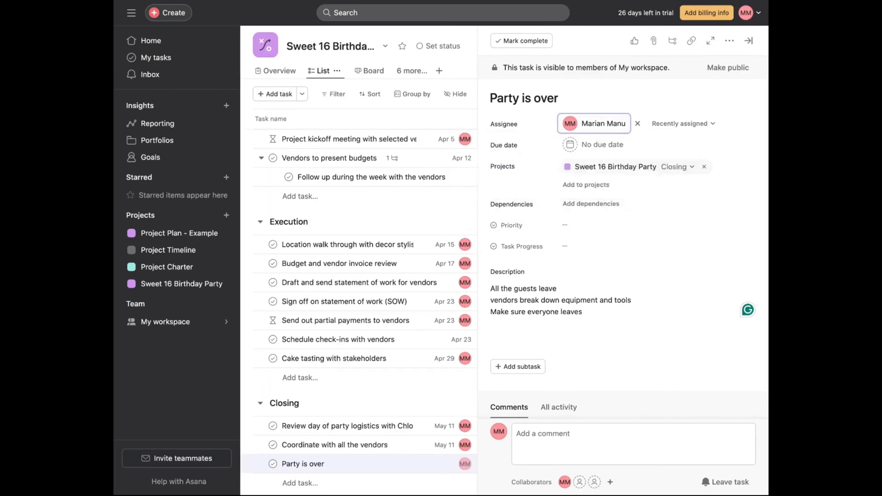
pyautogui.moveTo(609, 122)
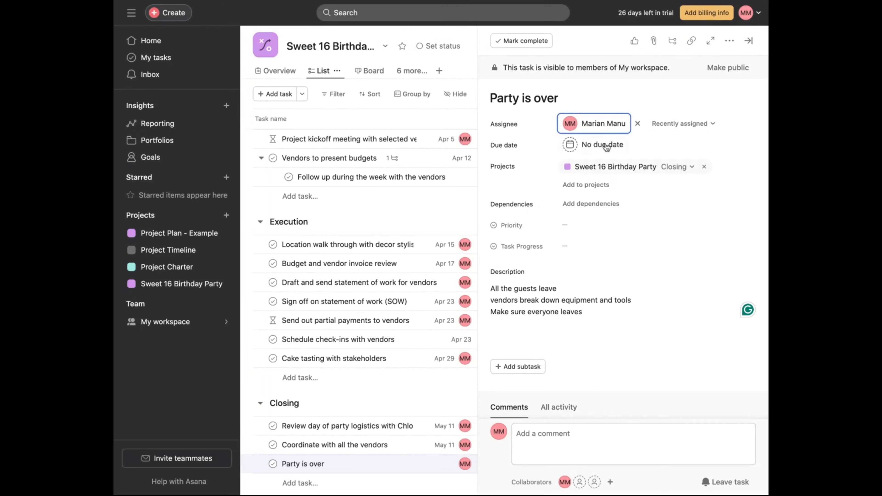
# - Set the 'Party is over' task's due date to May 11, 2024
pyautogui.click(608, 144)
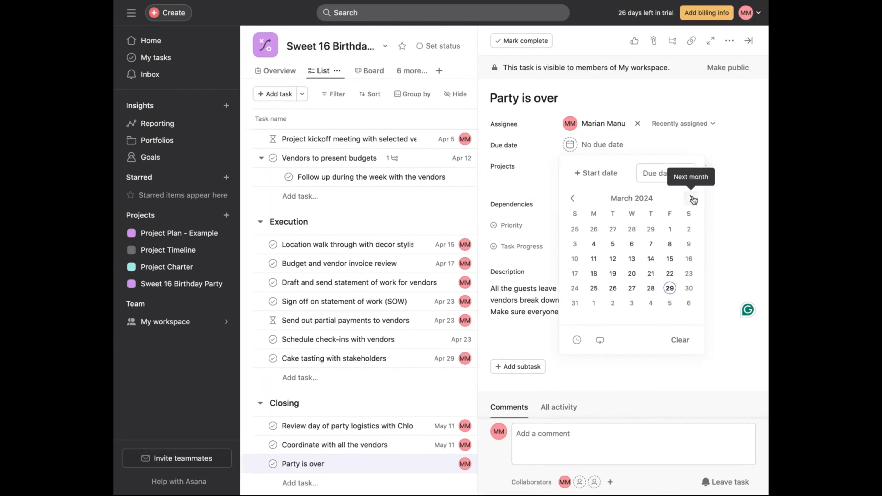
pyautogui.click(691, 198)
pyautogui.click(691, 198)
pyautogui.click(688, 244)
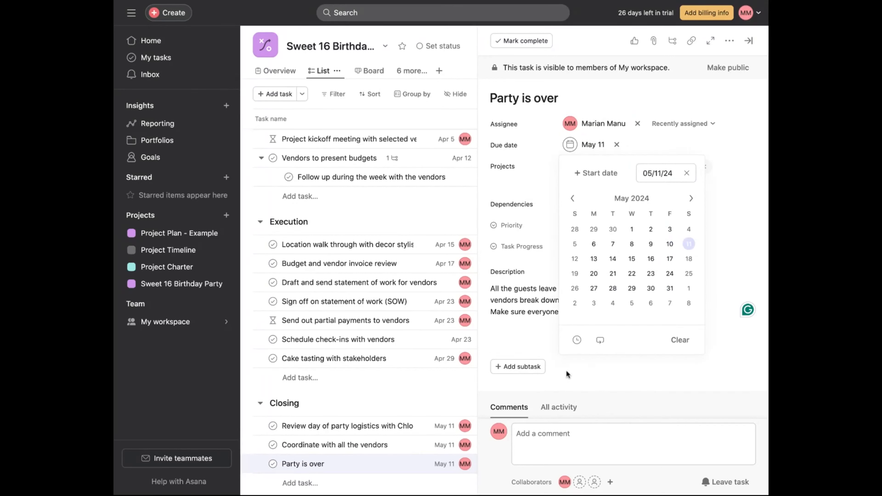
# - Add a task 'Conduct a retrospective meeting with stakeholders (project sponsor and celebrant' to the Closing section
pyautogui.click(629, 370)
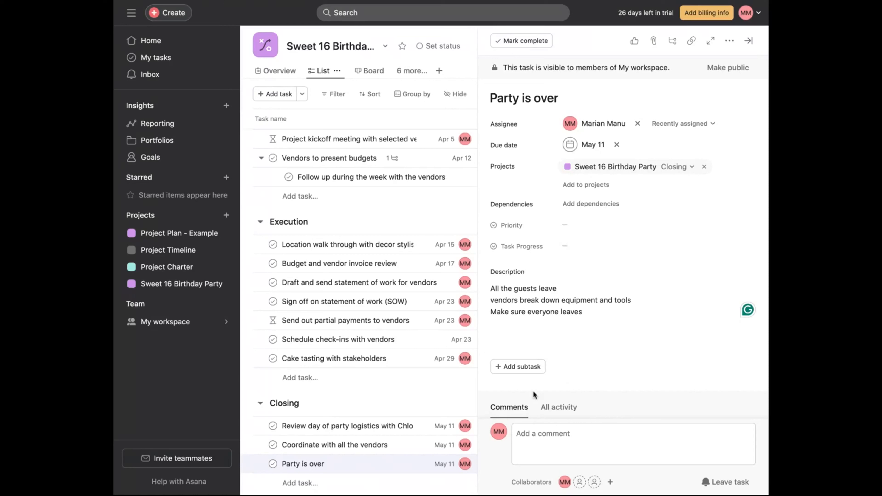
pyautogui.click(344, 485)
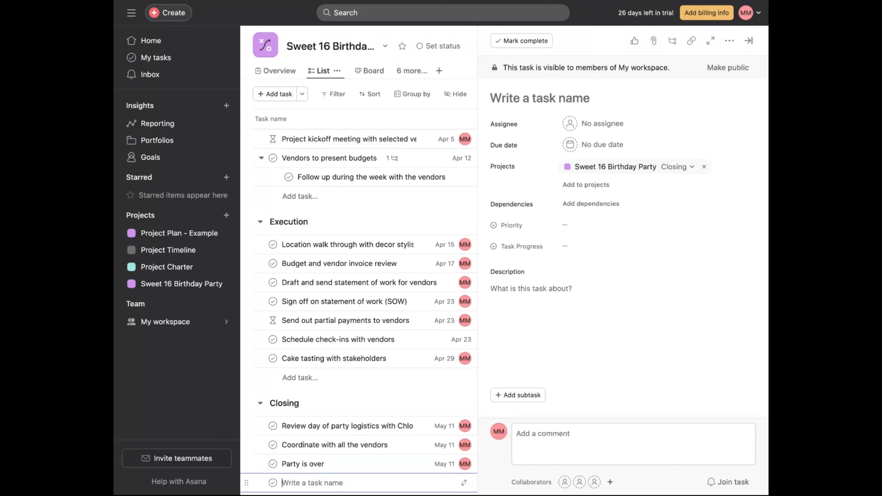
pyautogui.write('Conduct a ')
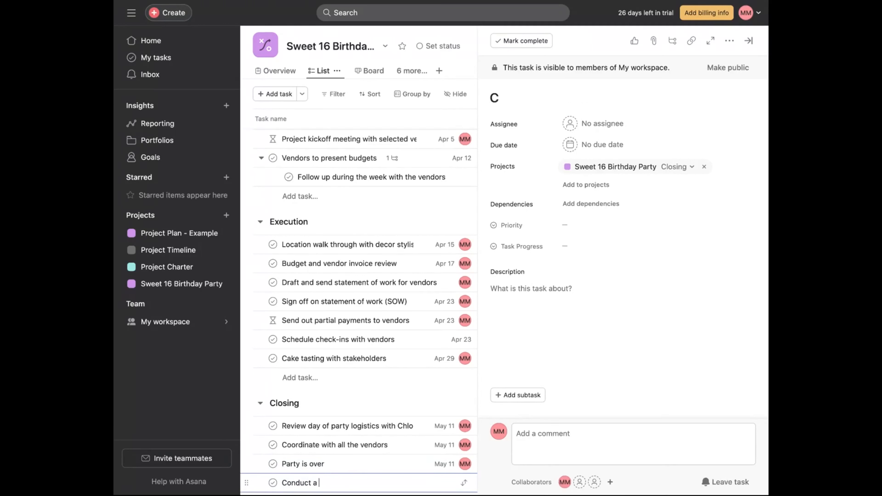
pyautogui.write('retrospec')
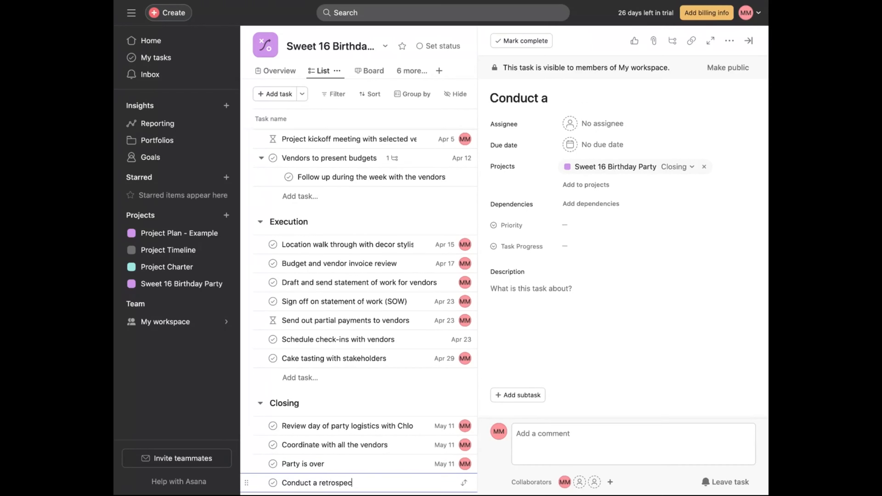
pyautogui.write('tive meeting with sta')
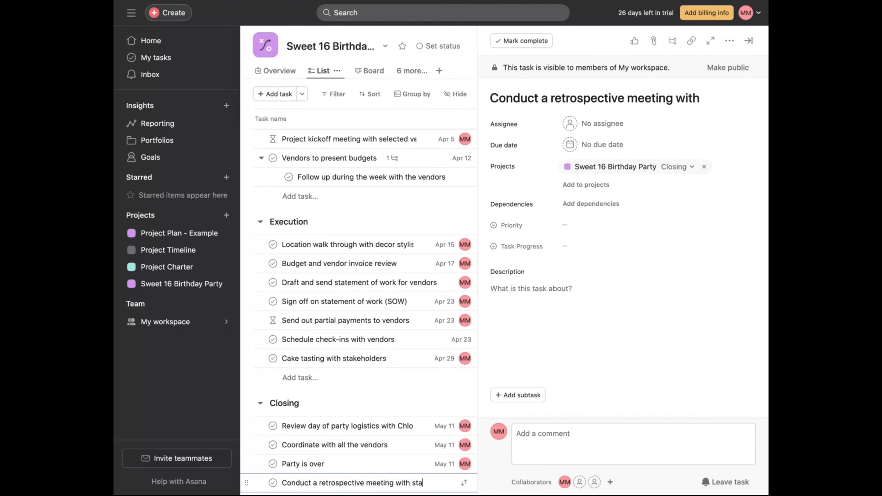
pyautogui.write('keholders')
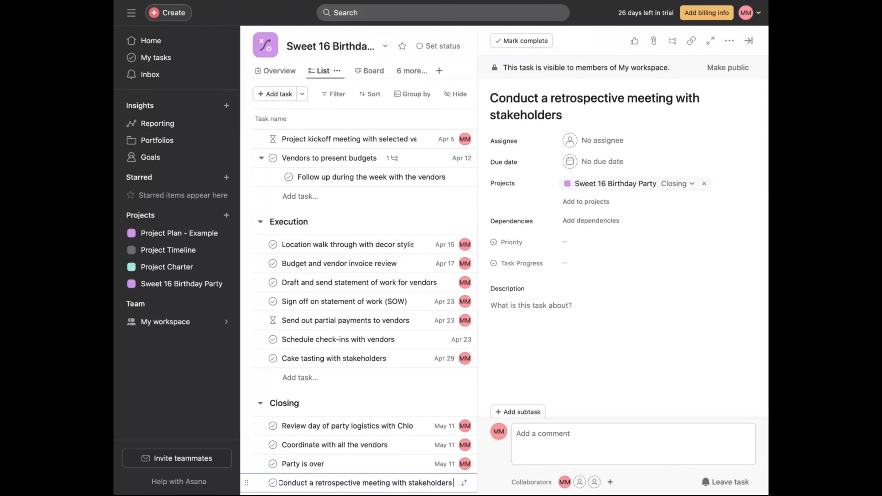
pyautogui.write('(')
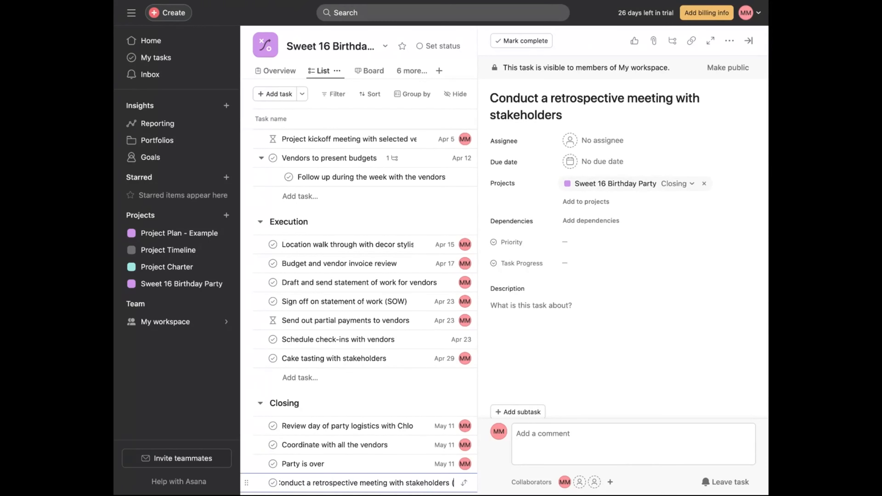
pyautogui.write('project s')
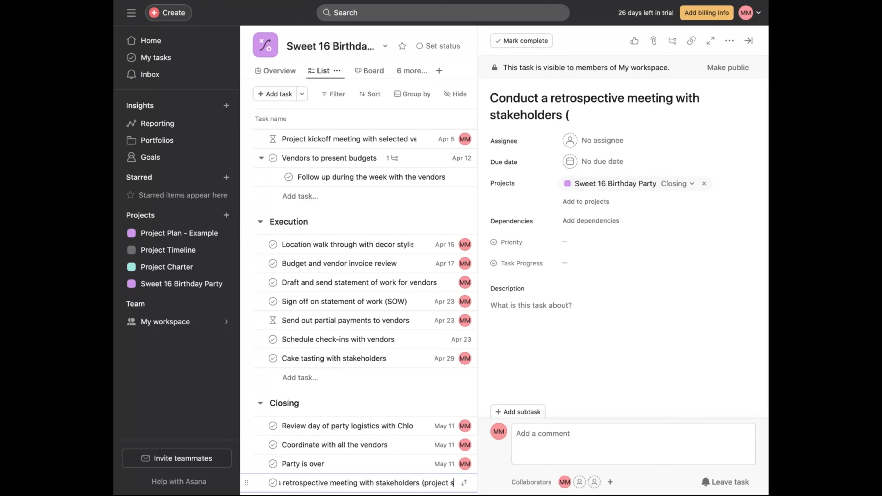
pyautogui.write('ponsor and celebr')
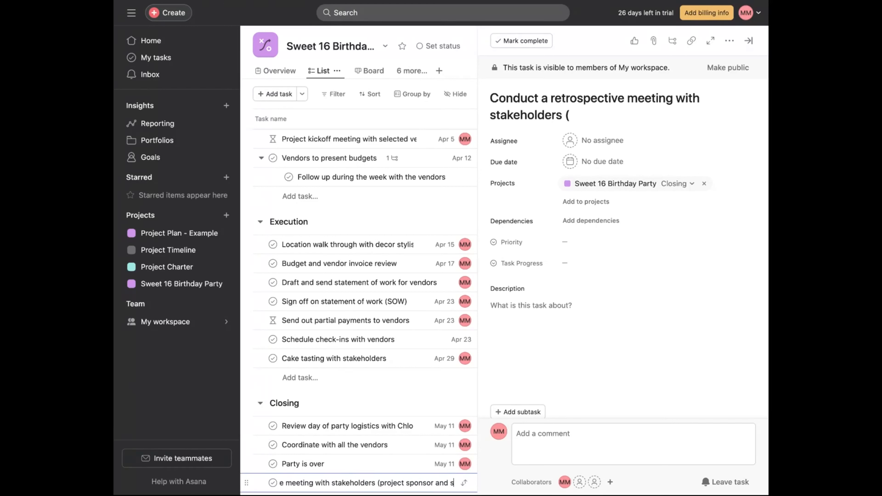
pyautogui.write('ant')
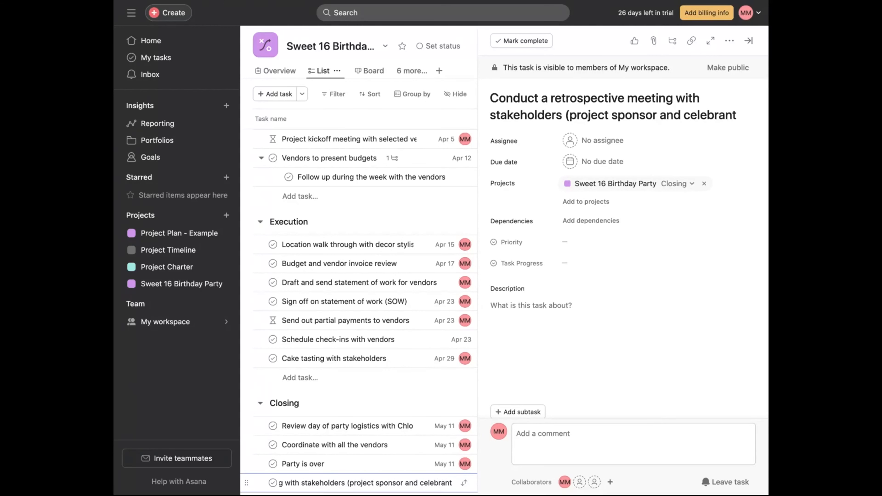
pyautogui.click(748, 42)
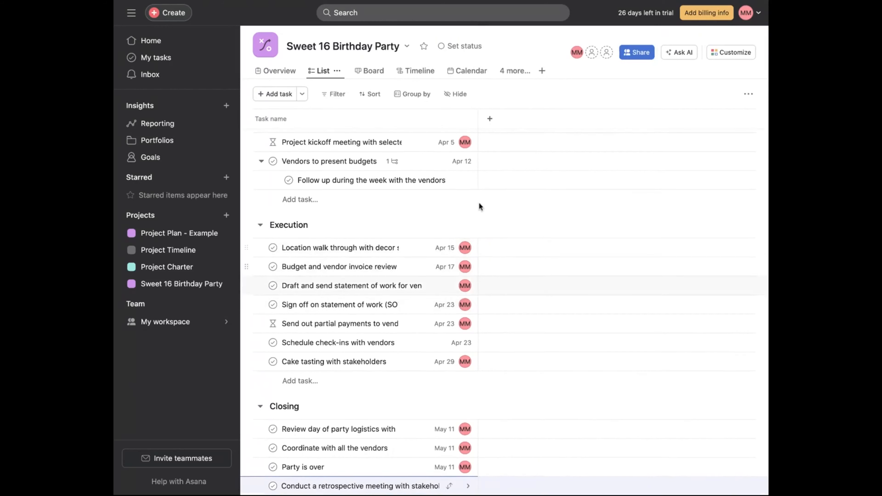
# - Set the 'Party is over' task's priority to High
pyautogui.click(640, 471)
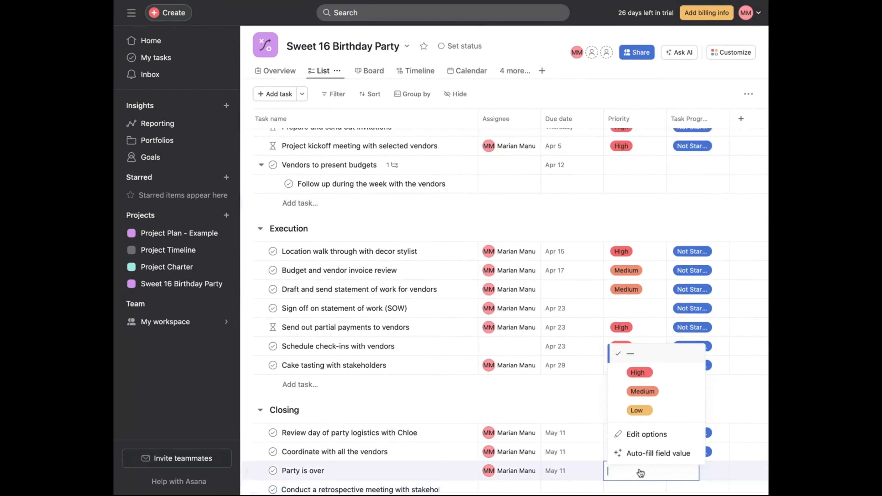
pyautogui.click(638, 372)
pyautogui.scroll(1, 523, 313)
pyautogui.moveTo(524, 312)
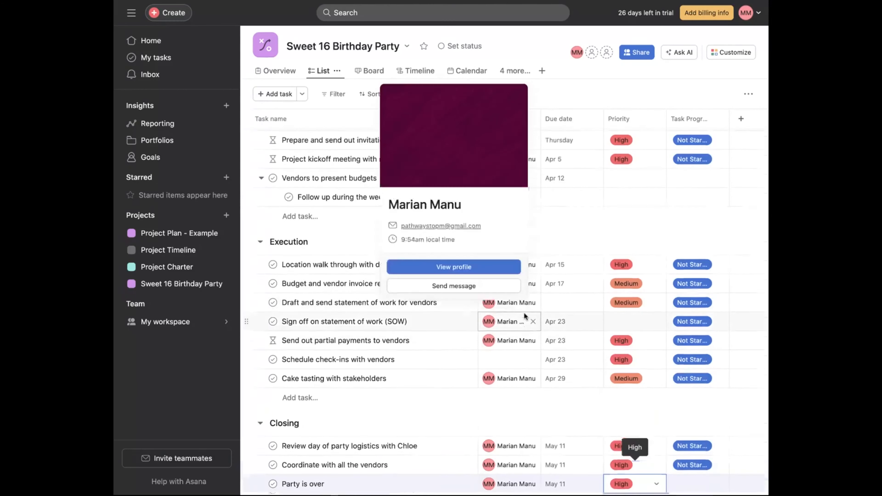
pyautogui.scroll(8, 524, 312)
pyautogui.scroll(-9, 524, 313)
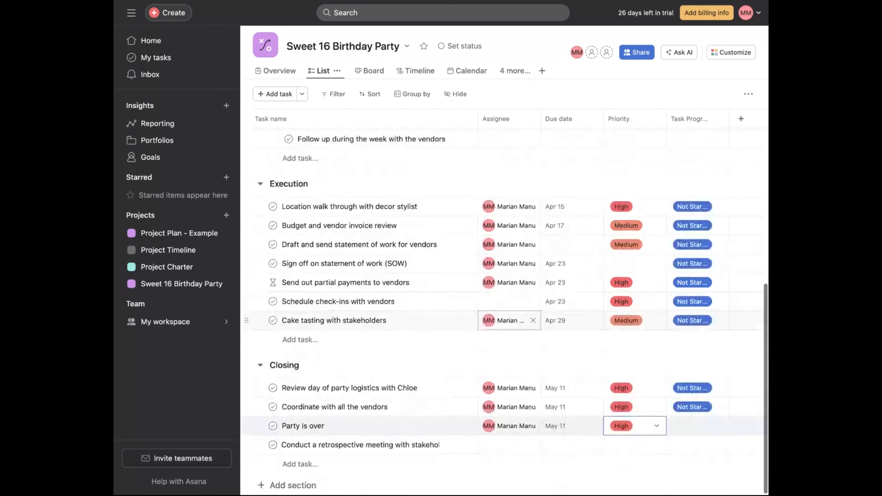
# - Browse the project's tasks in Board view and then in Timeline view
pyautogui.click(369, 73)
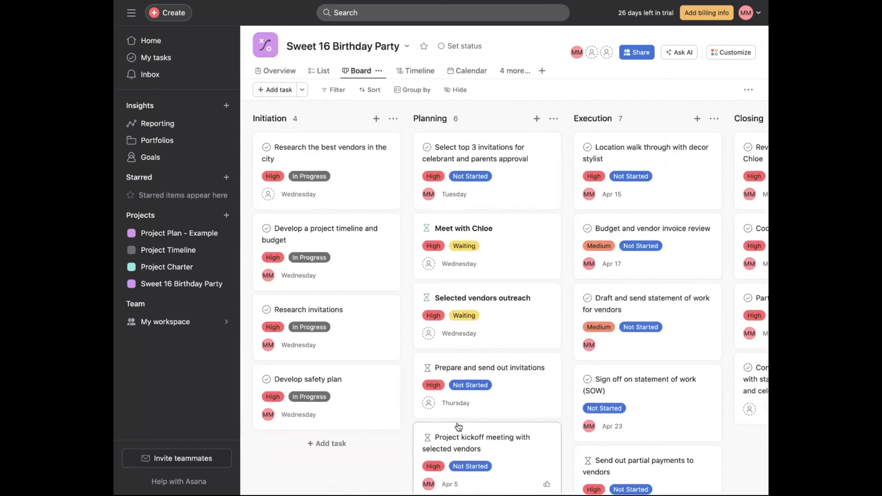
pyautogui.hscroll(2, 580, 383)
pyautogui.hscroll(10, 581, 383)
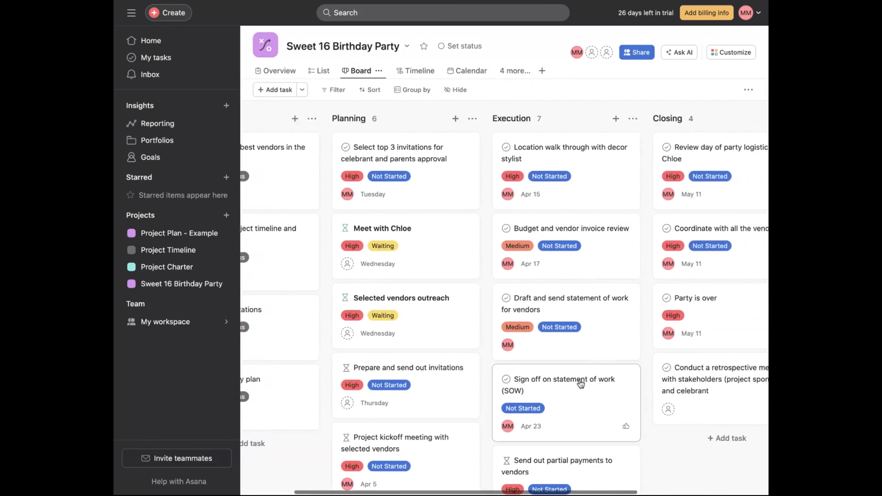
pyautogui.hscroll(-11, 618, 399)
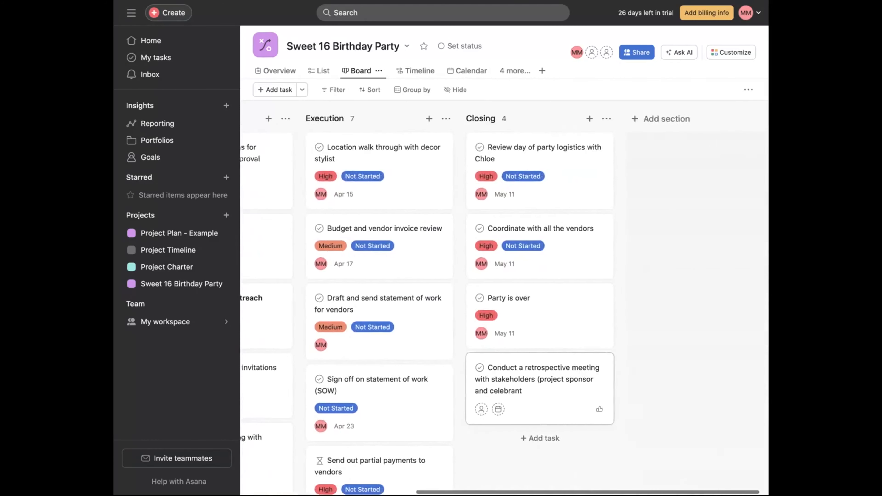
pyautogui.scroll(-5, 648, 313)
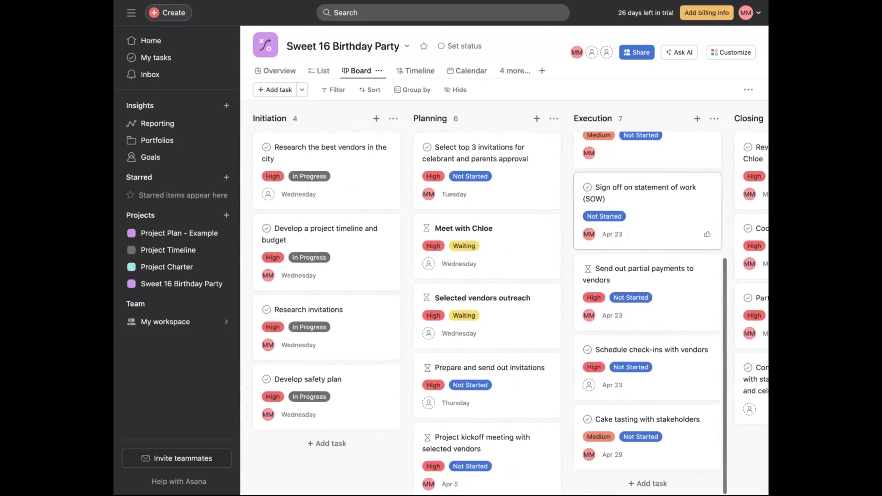
pyautogui.scroll(-2, 458, 394)
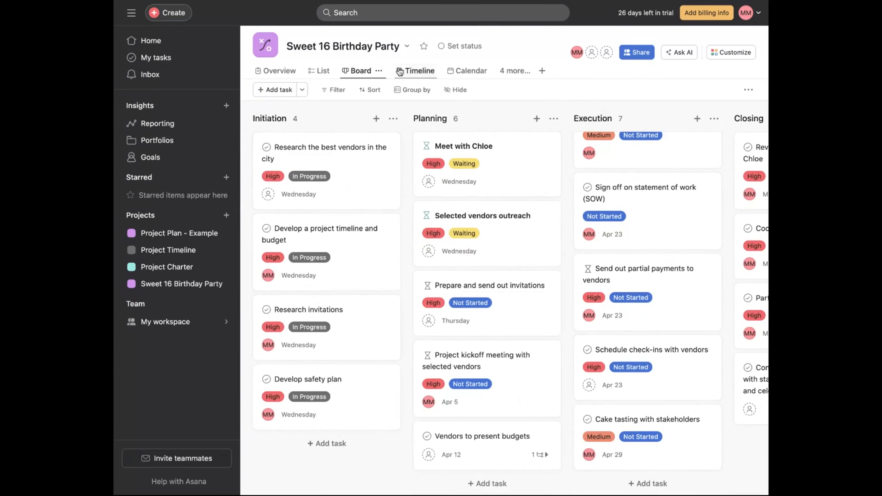
pyautogui.click(415, 71)
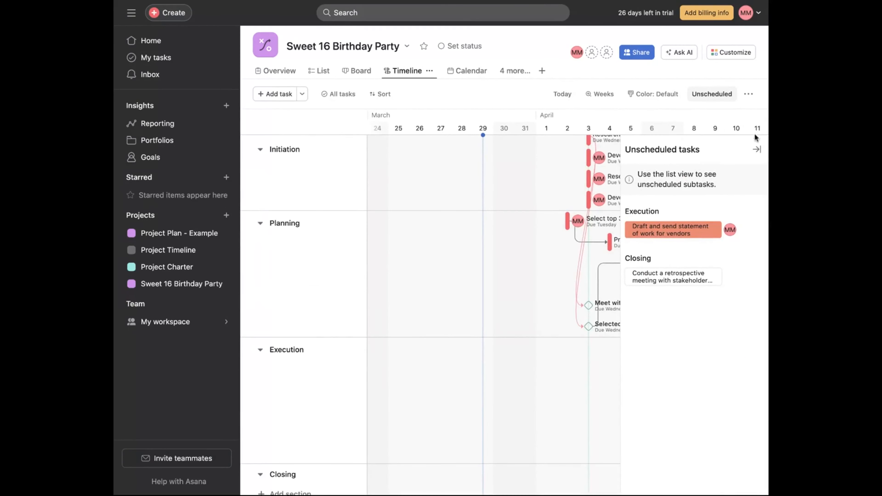
pyautogui.click(757, 150)
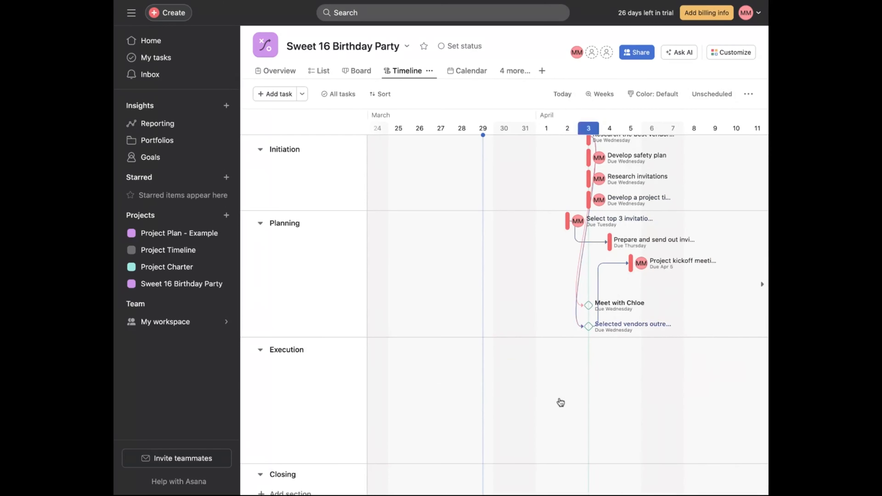
# - Open Calendar view and page through the weeks up to May 11, 2024, including the weekend day
pyautogui.click(458, 71)
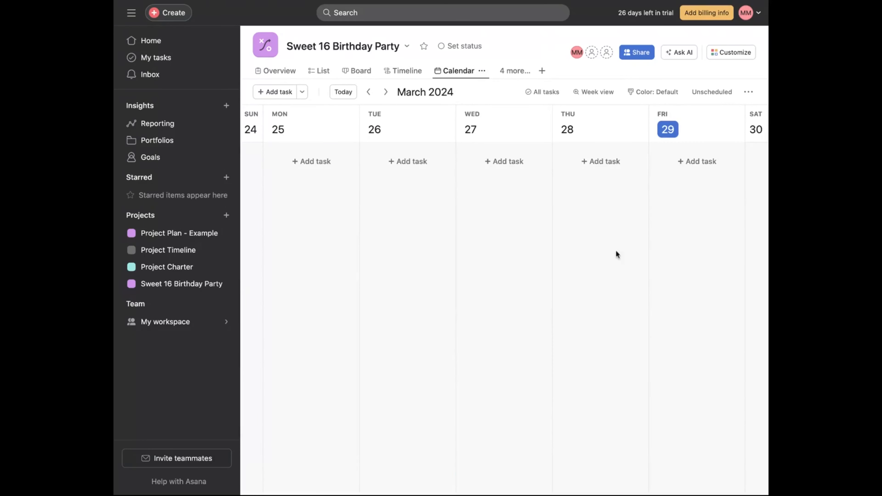
pyautogui.click(385, 91)
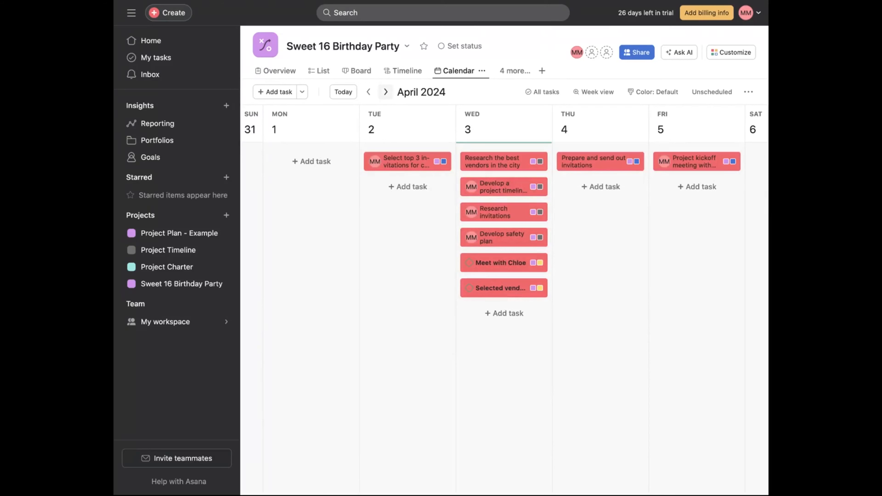
pyautogui.click(386, 91)
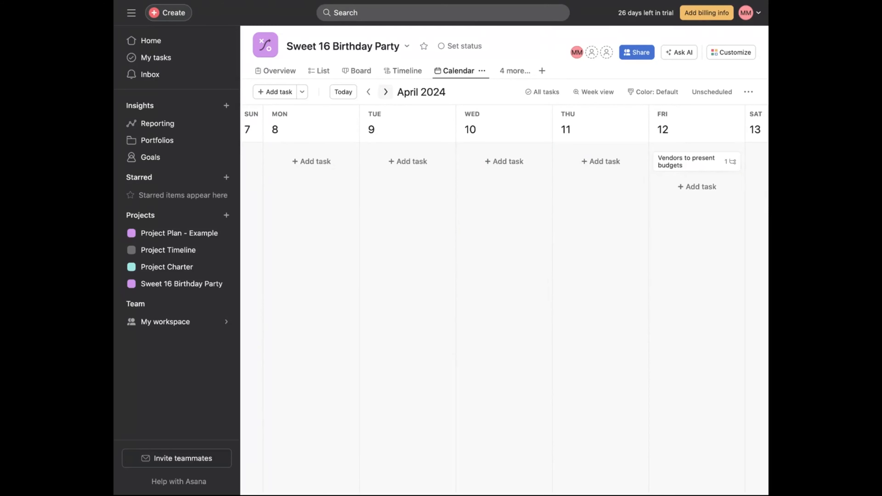
pyautogui.click(385, 92)
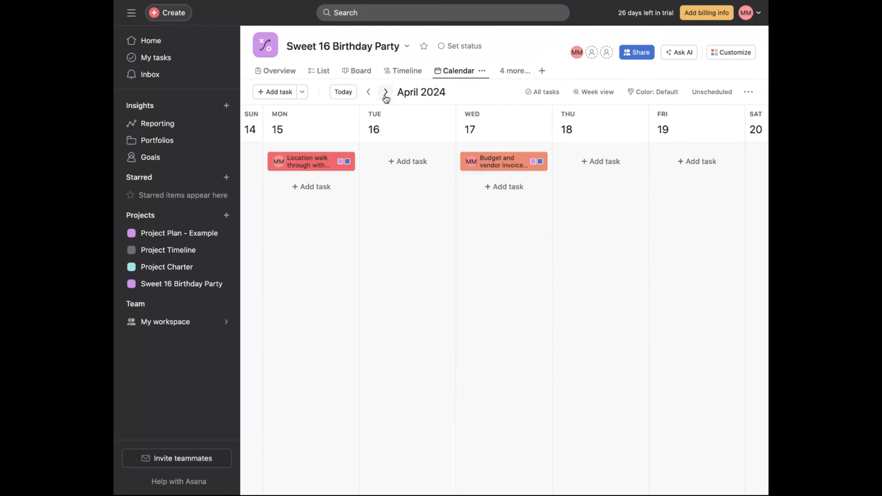
pyautogui.click(386, 93)
pyautogui.click(385, 92)
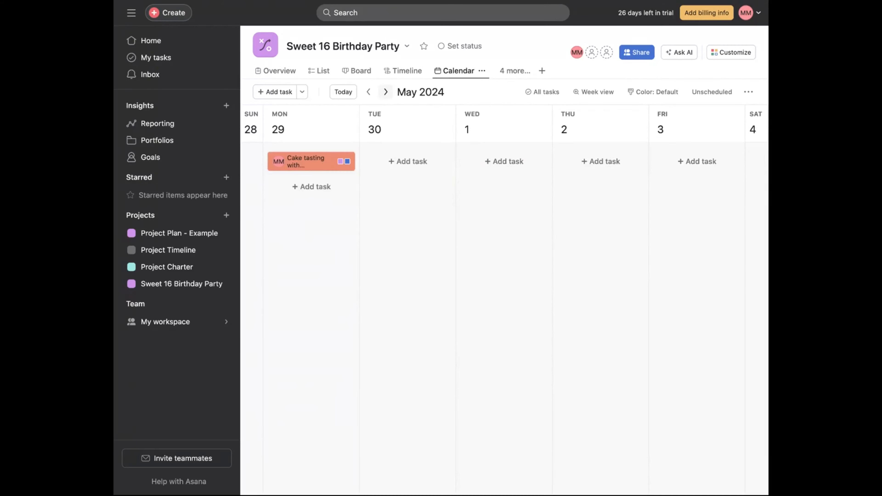
pyautogui.click(386, 91)
pyautogui.click(385, 91)
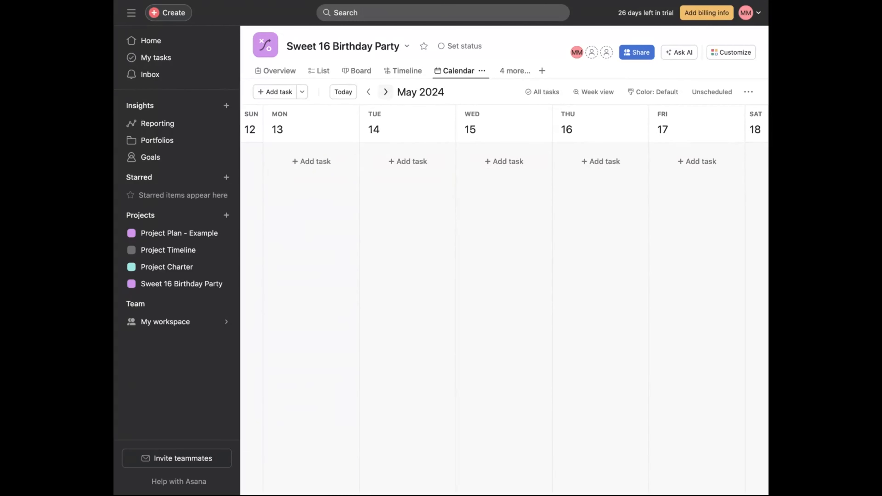
pyautogui.click(369, 92)
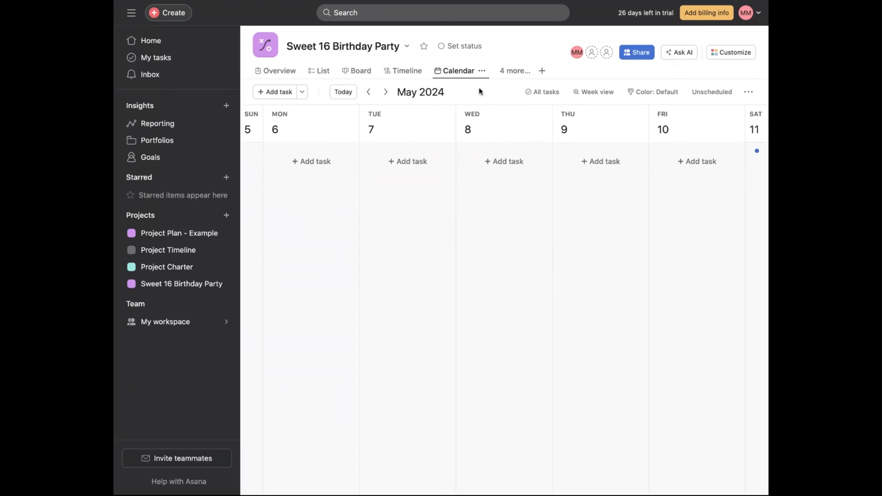
pyautogui.click(757, 152)
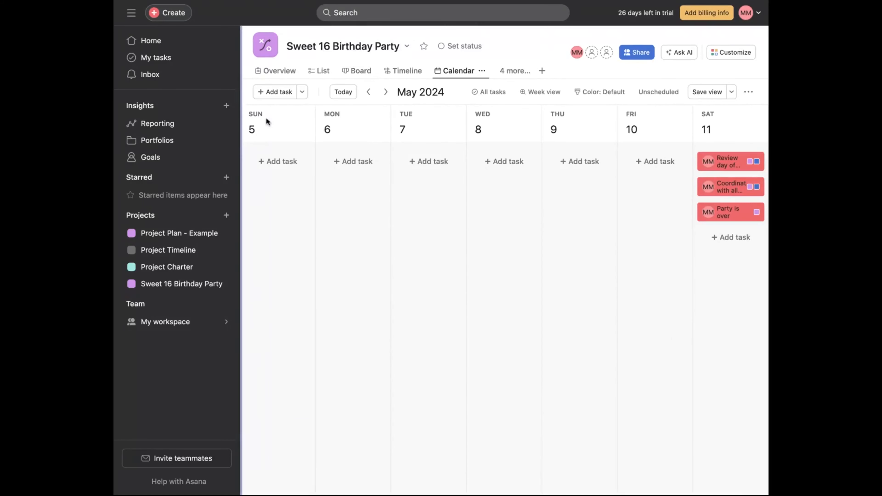
# - Scroll through the project's Overview page down to its milestones
pyautogui.click(284, 73)
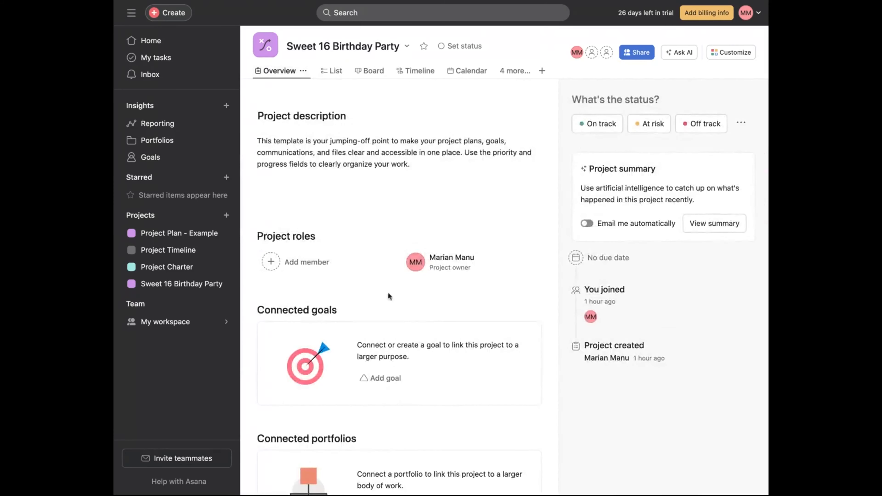
pyautogui.scroll(-3, 359, 180)
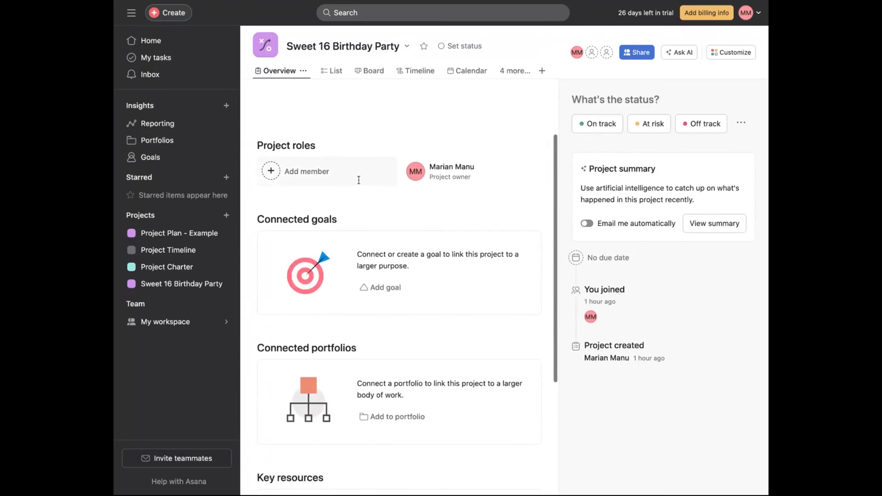
pyautogui.scroll(-6, 359, 180)
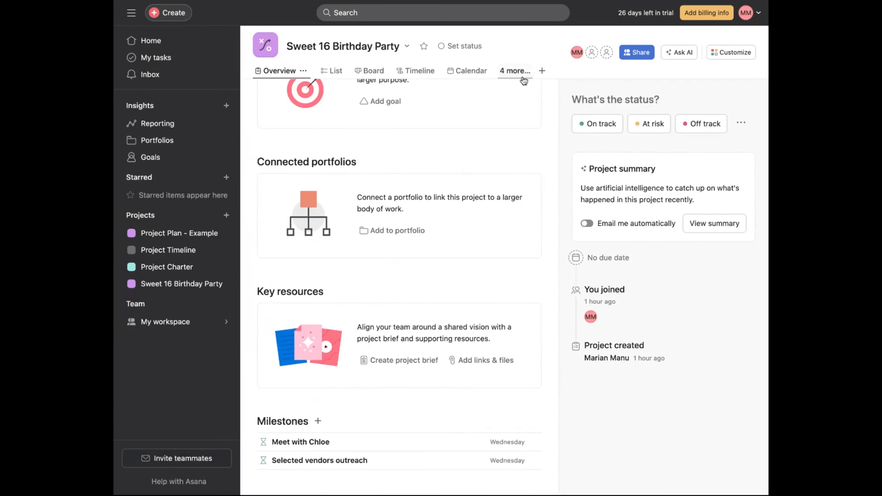
# - Open the project's Dashboard view
pyautogui.click(541, 70)
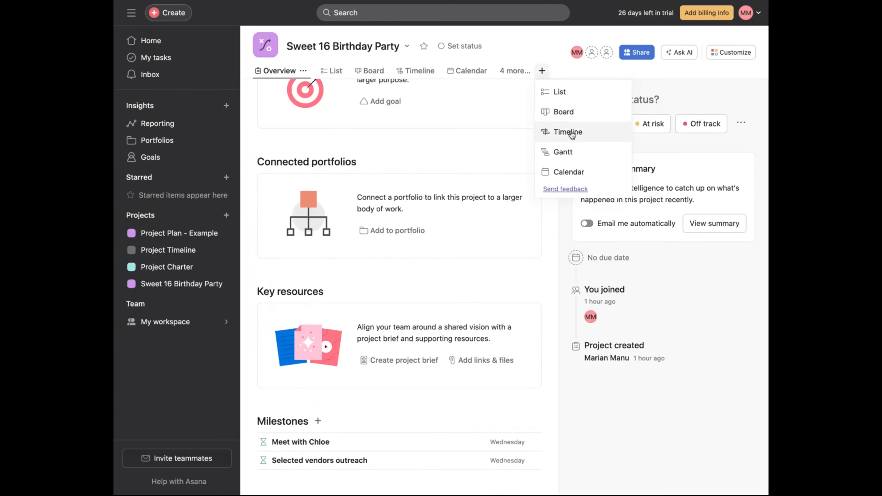
pyautogui.click(514, 71)
pyautogui.moveTo(545, 112)
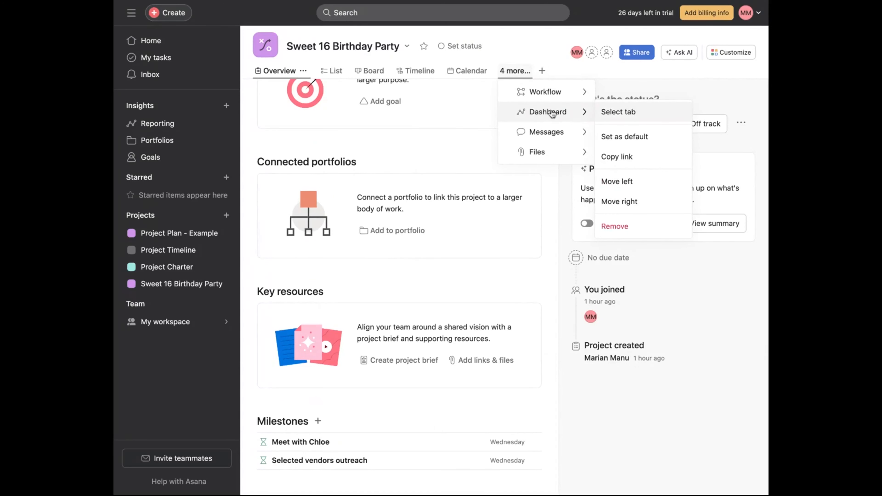
pyautogui.click(621, 118)
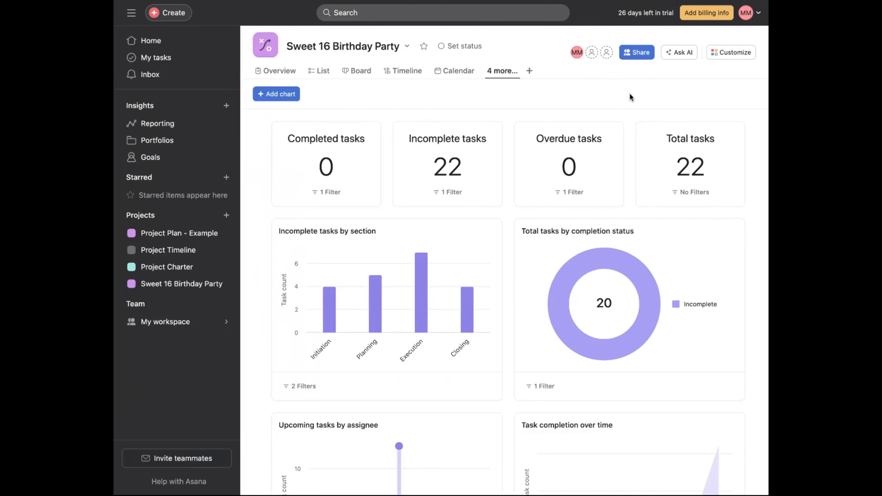
# - Scroll through the Dashboard charts, then return to the project's Overview and List views
pyautogui.scroll(-3, 683, 195)
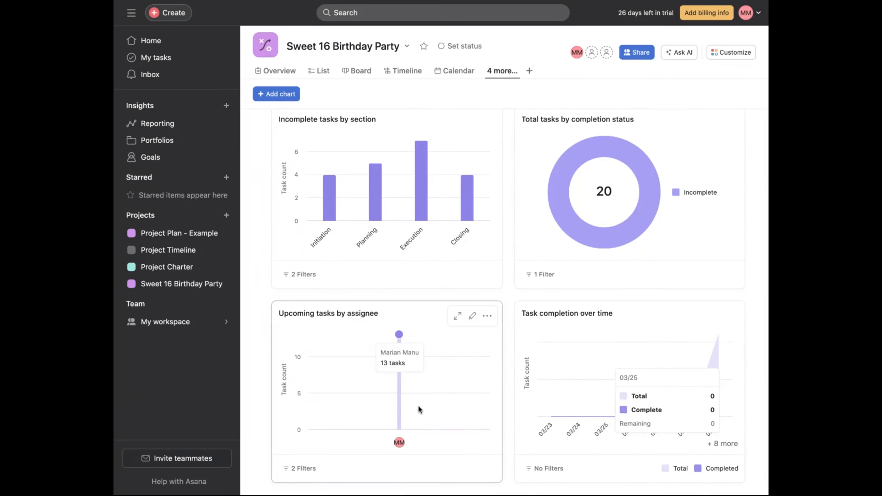
pyautogui.scroll(3, 418, 406)
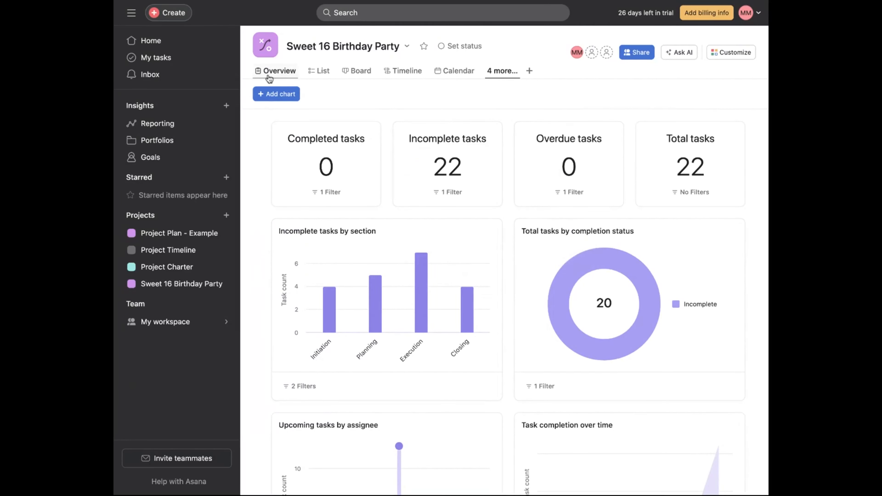
pyautogui.click(275, 73)
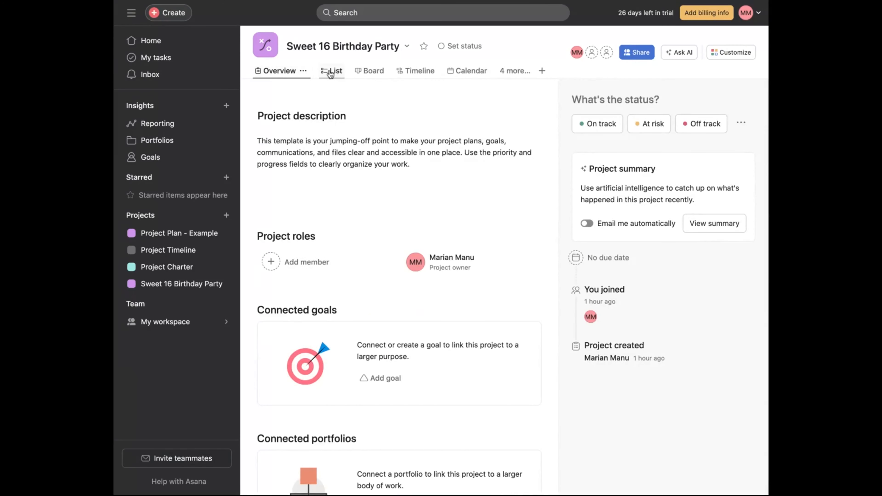
pyautogui.click(329, 73)
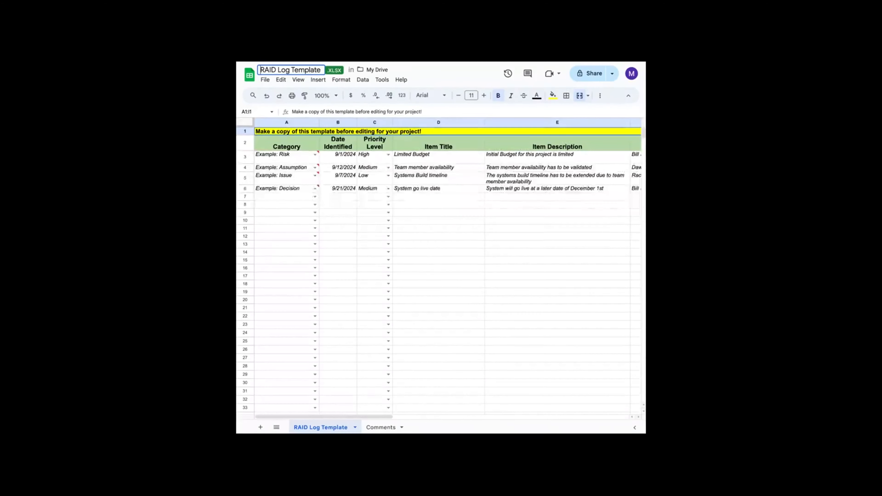
# - Switch to Google Sheets and make a copy of the RAID Log Template named Sweet 16 Birthday RAID Log
pyautogui.click(266, 79)
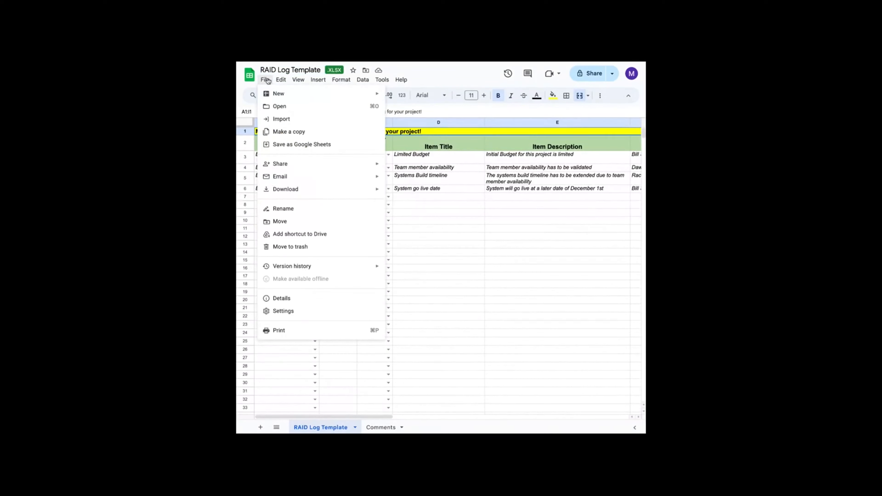
pyautogui.click(282, 131)
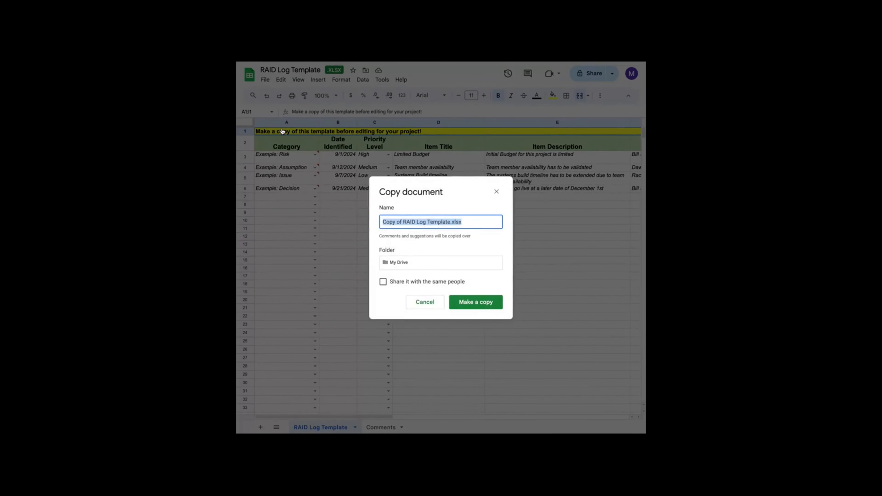
pyautogui.click(402, 221)
pyautogui.press('BackSpace')
pyautogui.press('BackSpace')
pyautogui.press('BackSpace')
pyautogui.press('BackSpace')
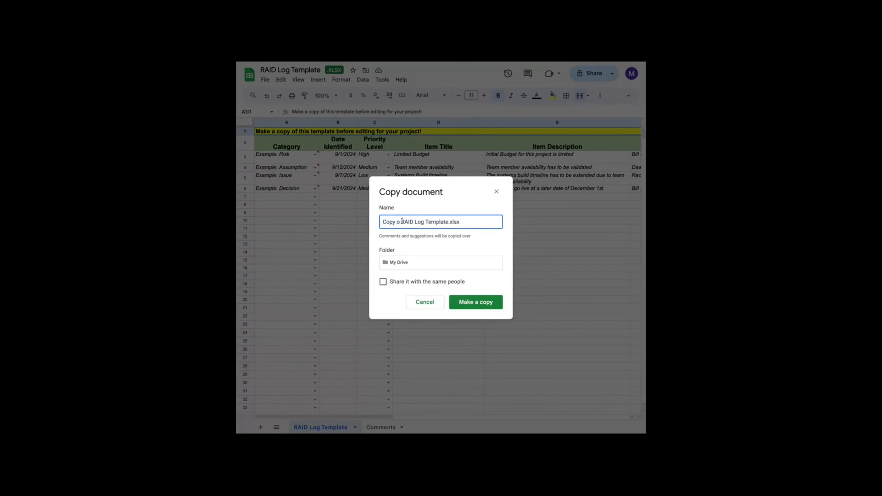
pyautogui.press('Delete')
pyautogui.press('BackSpace')
pyautogui.press('BackSpace')
pyautogui.press('BackSpace')
pyautogui.write('Sweet 16 Birthday')
pyautogui.moveTo(451, 221); pyautogui.dragTo(497, 223)
pyautogui.press('BackSpace')
pyautogui.click(474, 302)
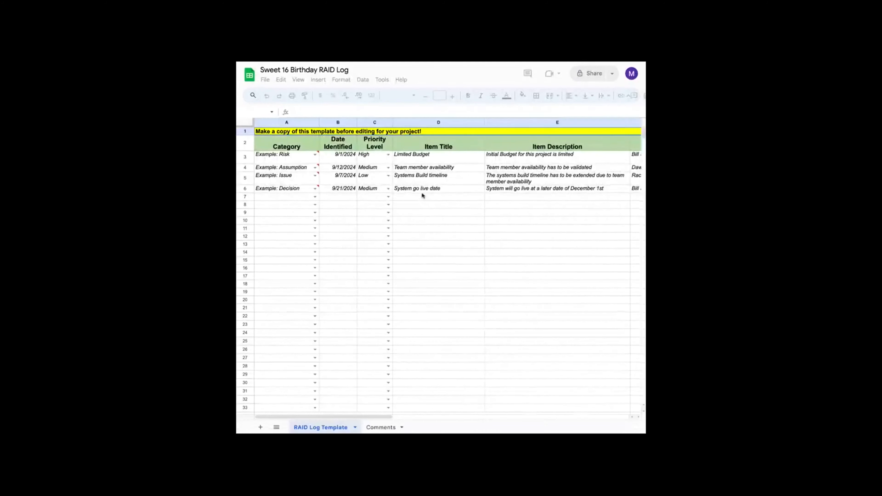
# - Delete the make-a-copy banner row and the four example rows beneath the headers
pyautogui.click(248, 132)
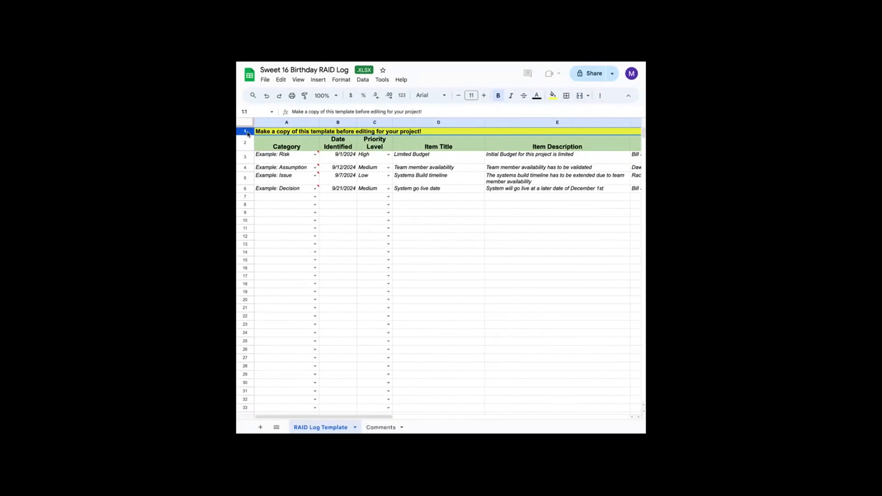
pyautogui.rightClick(247, 133)
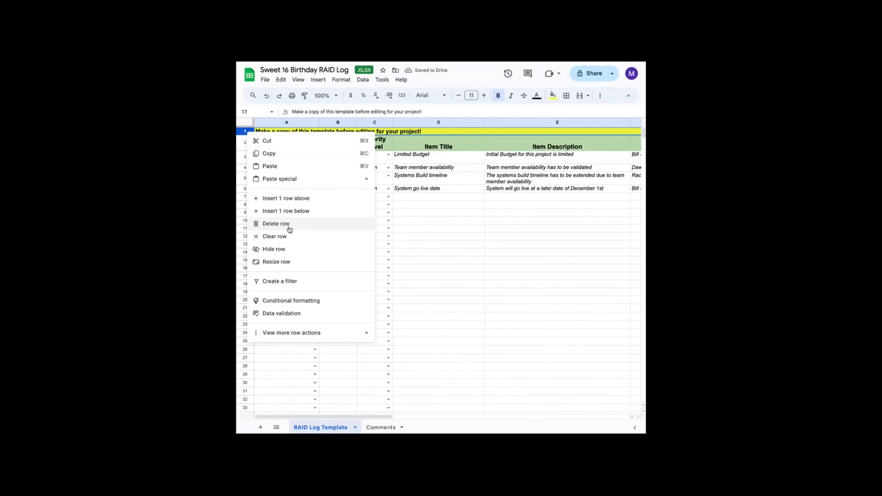
pyautogui.click(291, 220)
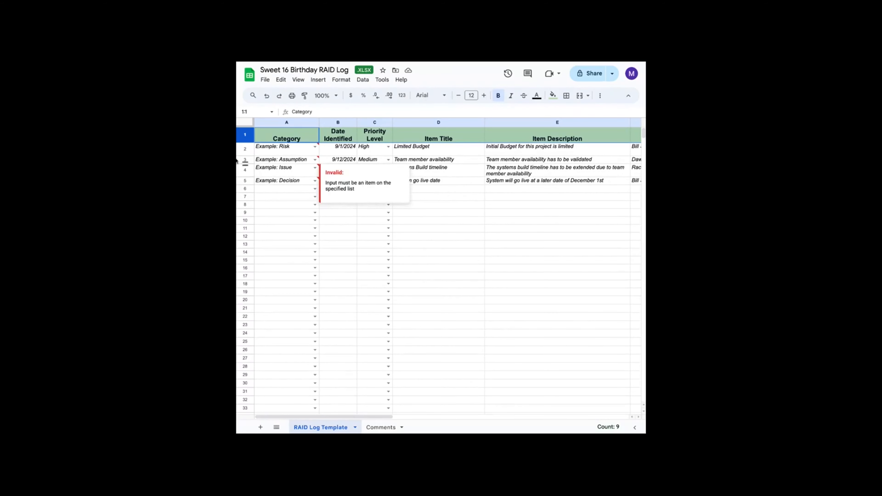
pyautogui.click(245, 148)
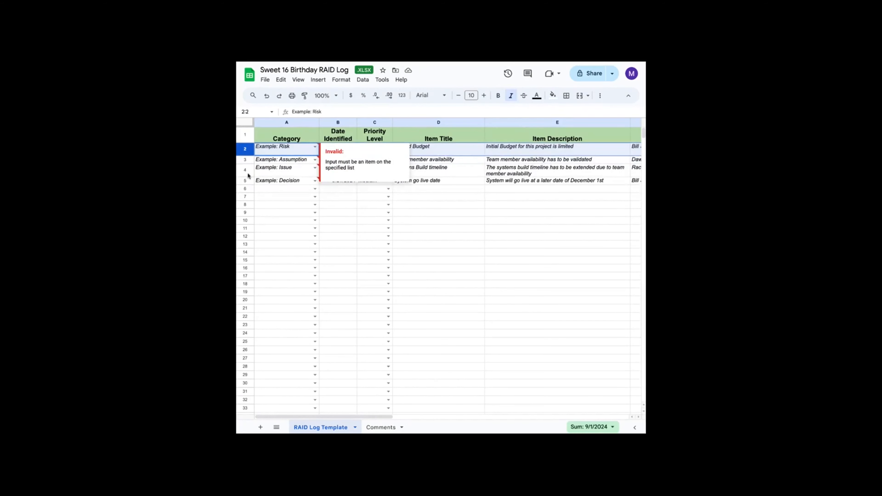
pyautogui.keyDown('shift'); pyautogui.click(245, 181); pyautogui.keyUp('shift')
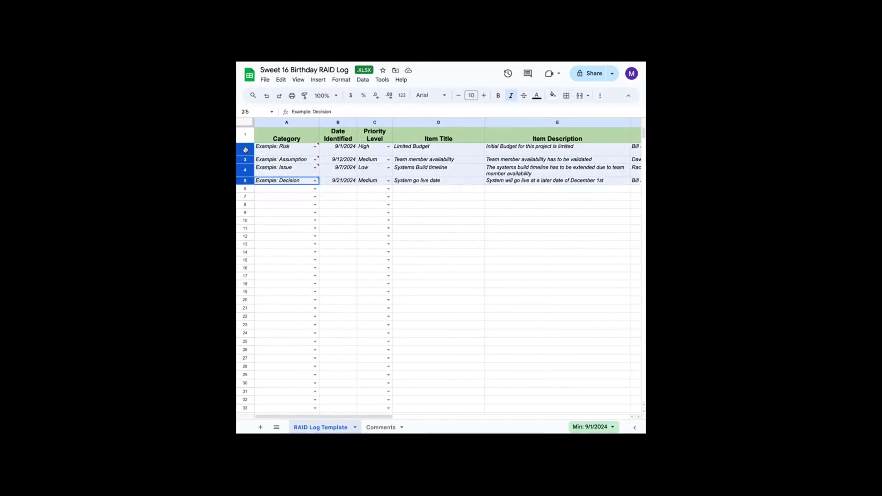
pyautogui.rightClick(267, 154)
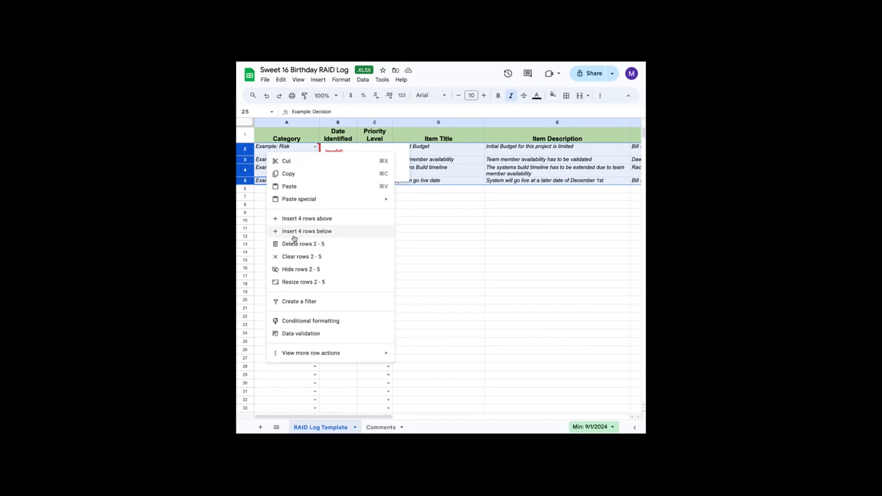
pyautogui.click(295, 244)
# - Fill the first log row with category Decision, date identified 3/29/2024 and priority level High
pyautogui.click(283, 148)
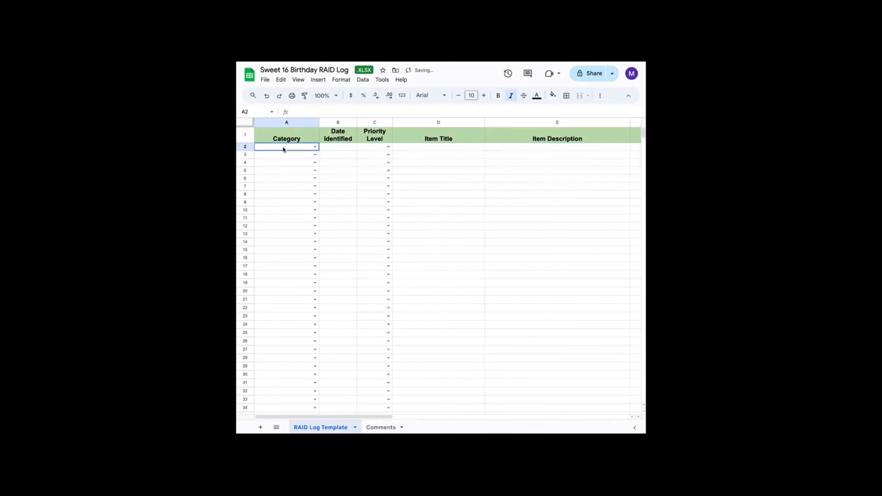
pyautogui.click(315, 147)
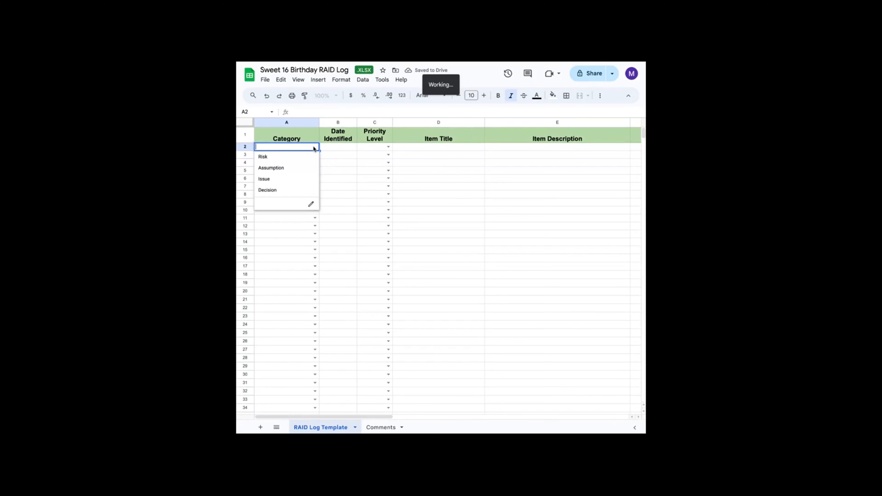
pyautogui.click(267, 190)
pyautogui.click(345, 148)
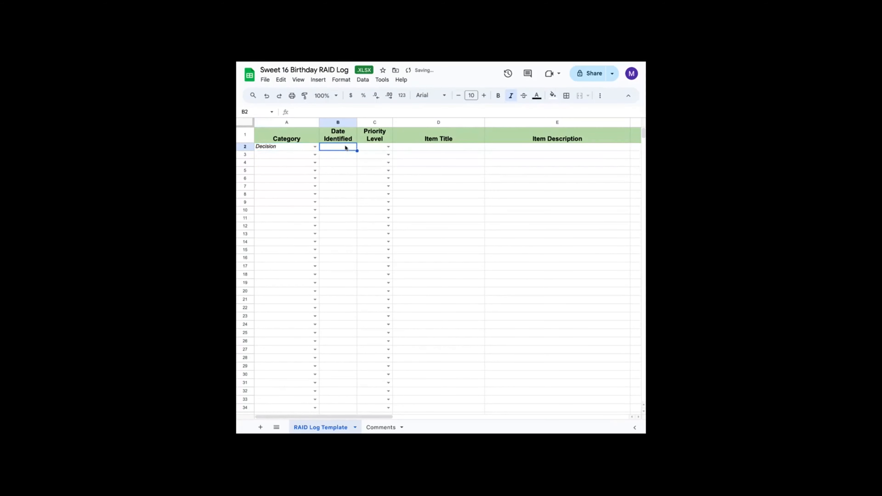
pyautogui.doubleClick(345, 147)
pyautogui.write('03/29/2024')
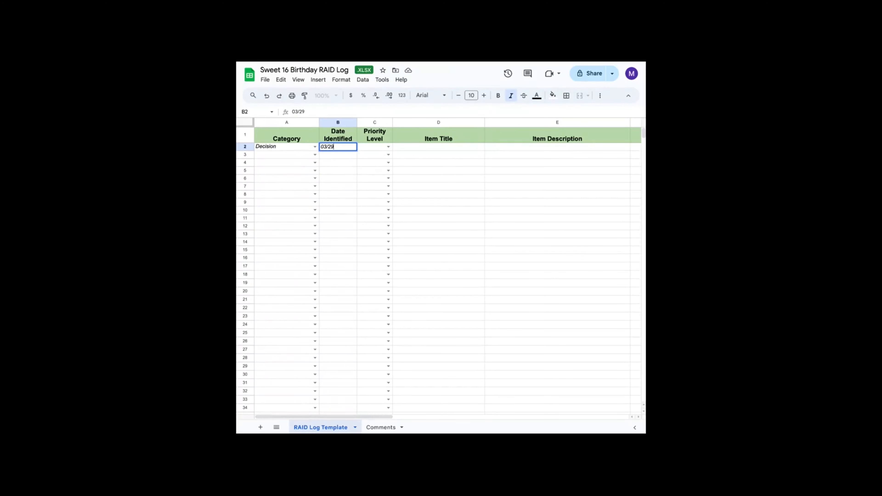
pyautogui.press('Tab')
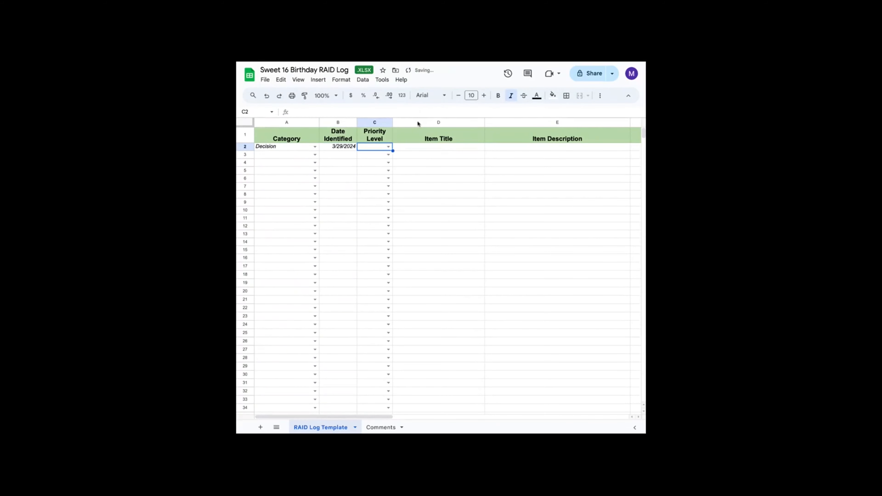
pyautogui.click(389, 147)
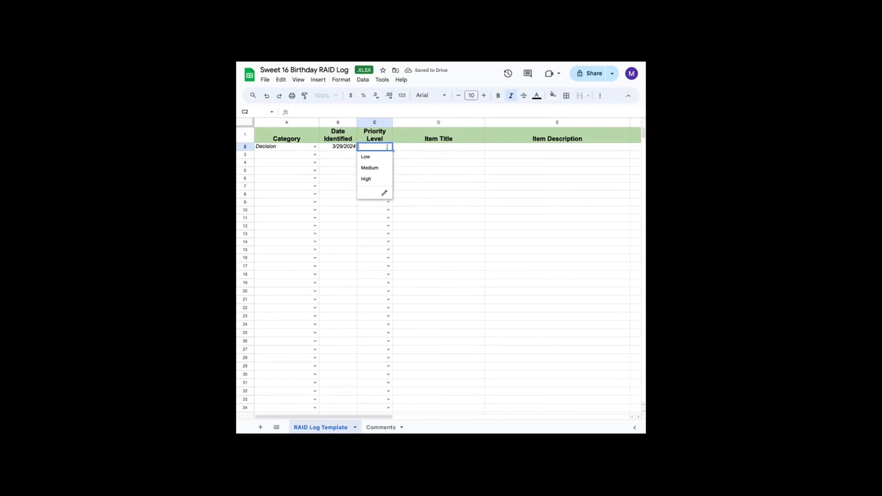
pyautogui.click(378, 177)
# - Enter the item title Birthday budget with the description The sponsors decided on a $10,000 budget
pyautogui.click(433, 147)
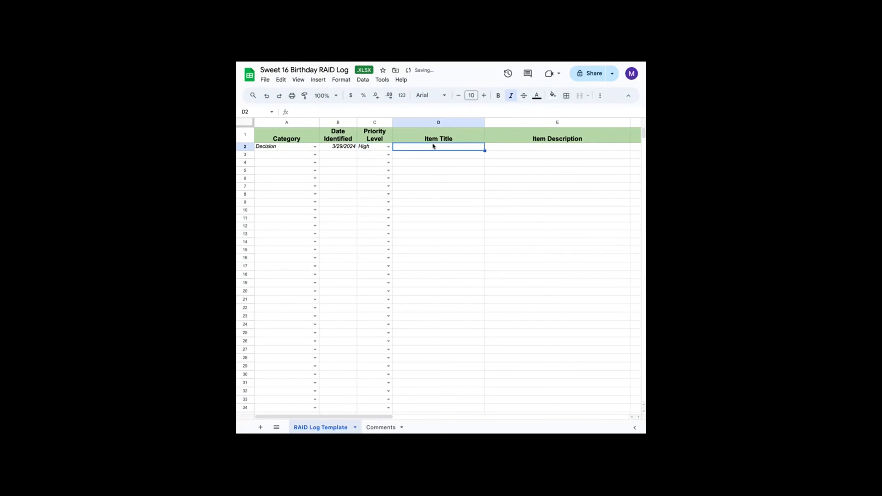
pyautogui.write('B')
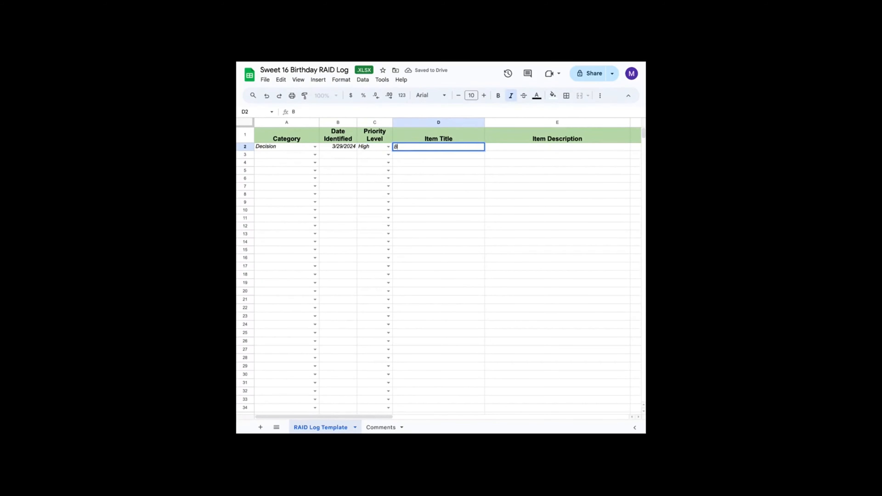
pyautogui.write('irthday budget')
pyautogui.press('Tab')
pyautogui.write('T')
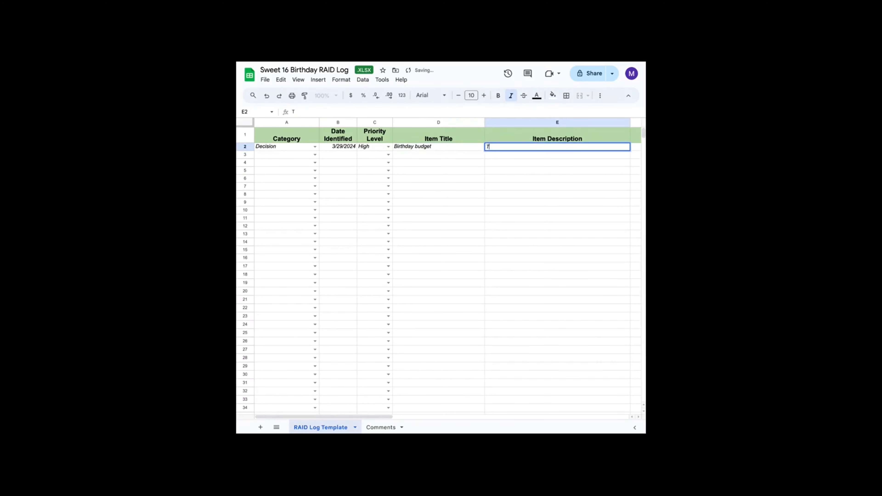
pyautogui.write('he sponsors decided on a ')
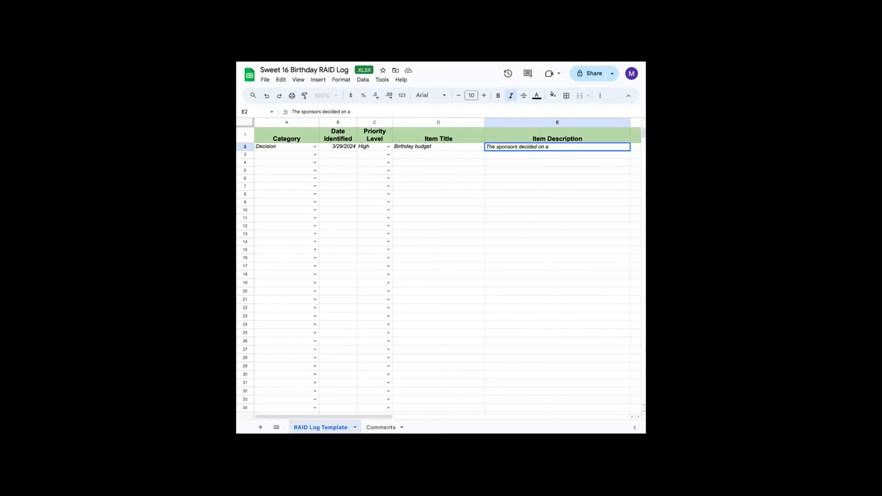
pyautogui.write('$10,000 budget')
pyautogui.press('Tab')
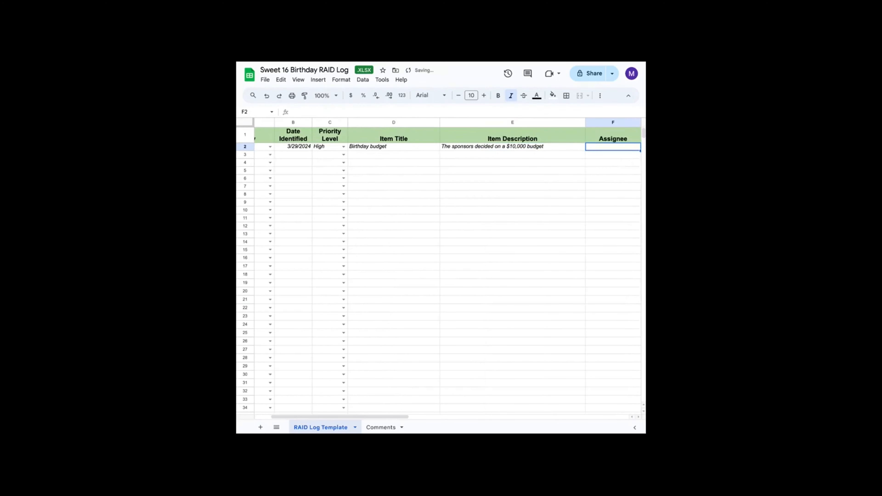
# - Enter the assignee's first name for the budget item and set its status to Closed
pyautogui.hscroll(3, 587, 174)
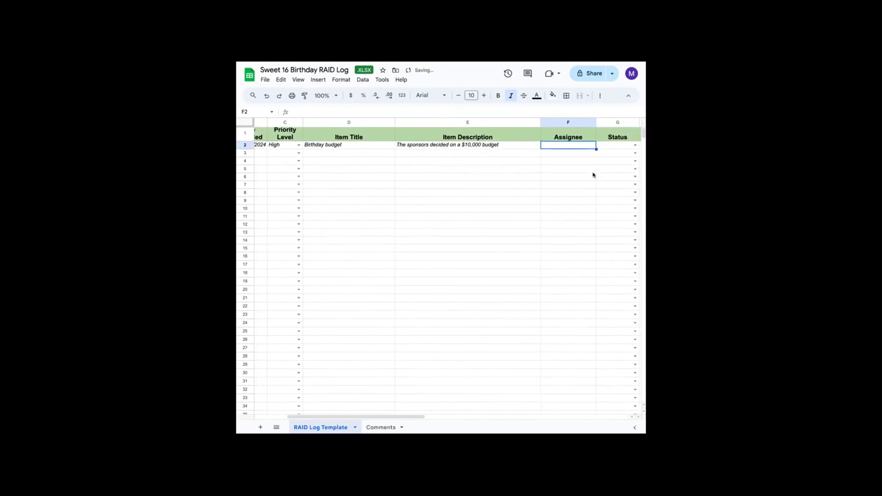
pyautogui.write('M')
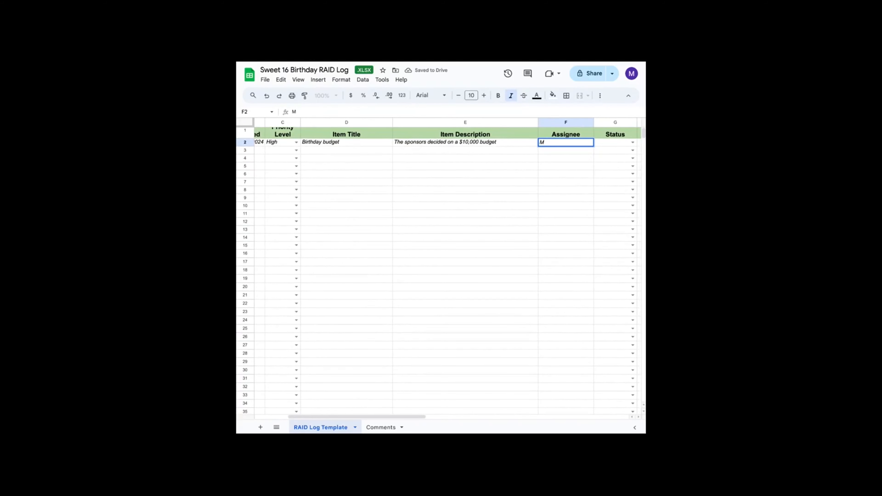
pyautogui.write('arian')
pyautogui.press('Tab')
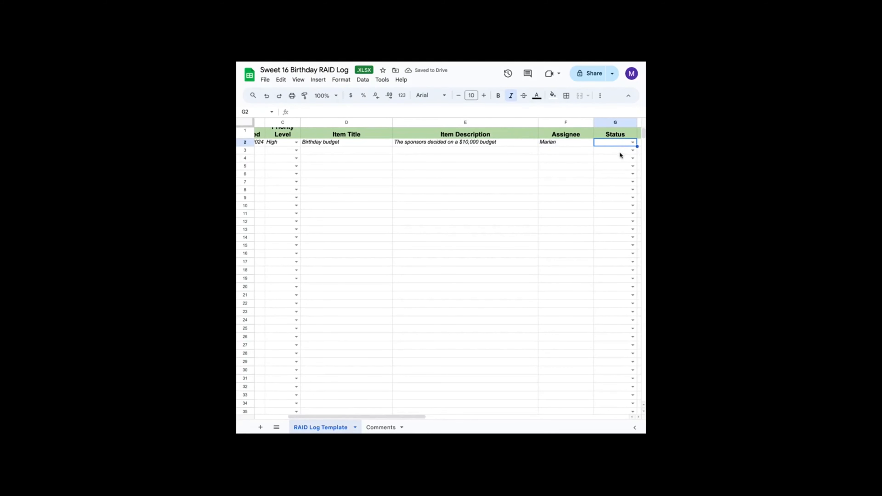
pyautogui.click(632, 142)
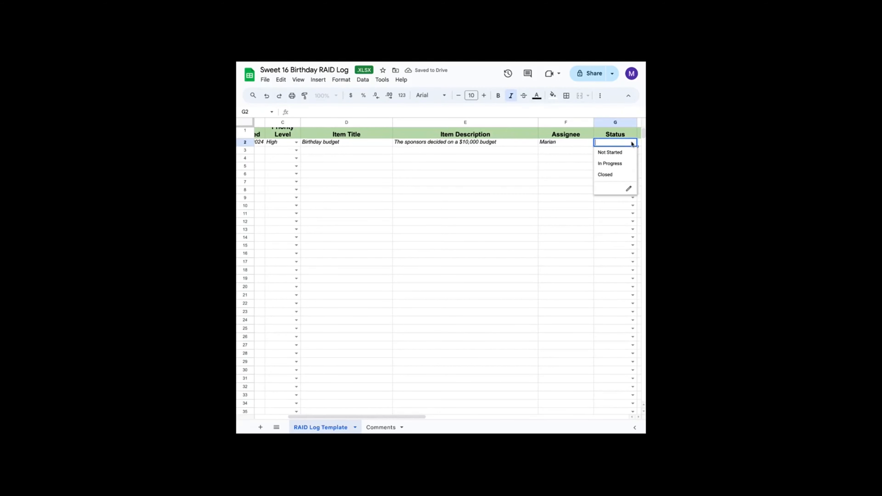
pyautogui.click(607, 176)
# - Set the budget item's date resolved to 3/29/2024
pyautogui.hscroll(3, 560, 181)
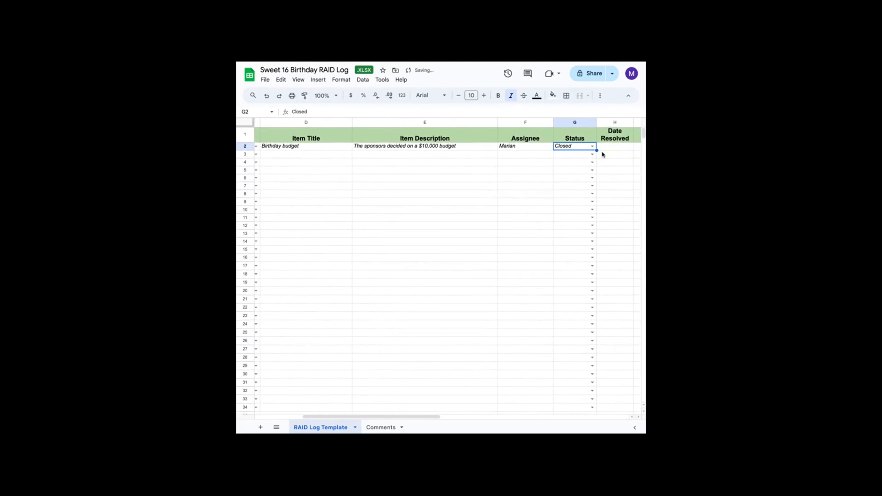
pyautogui.hscroll(2, 620, 153)
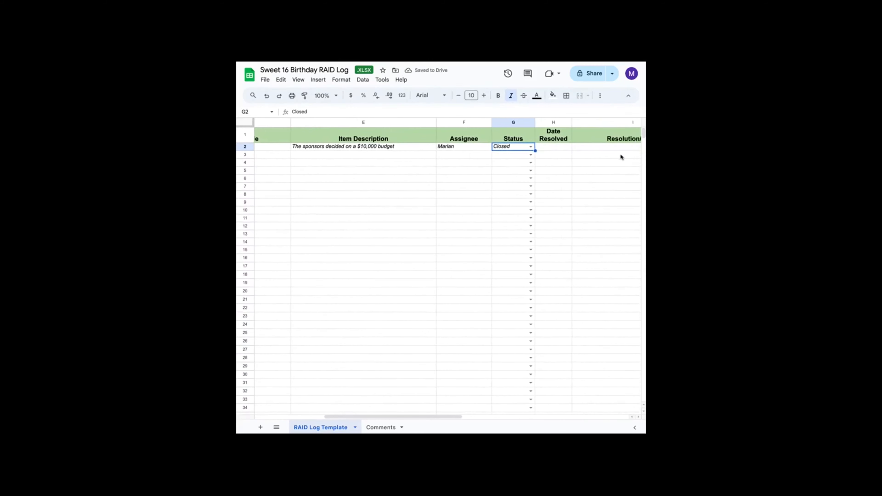
pyautogui.click(555, 148)
pyautogui.write('0')
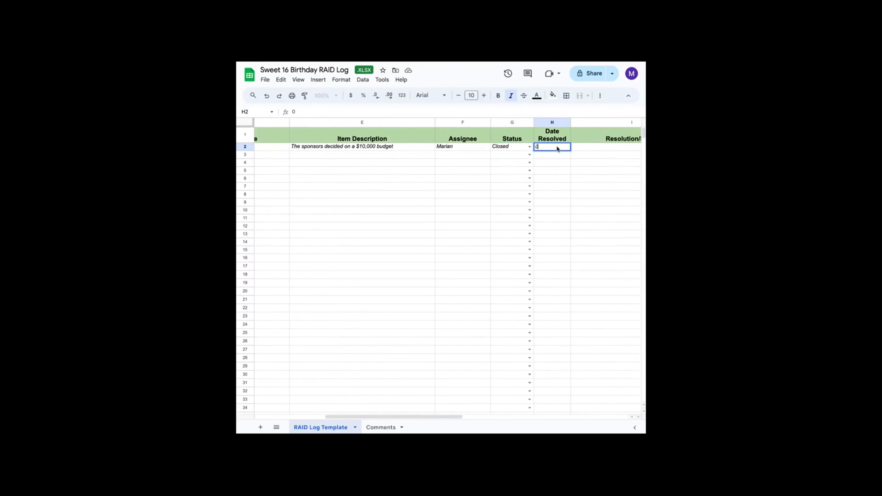
pyautogui.write('3/29/2024')
pyautogui.press('Tab')
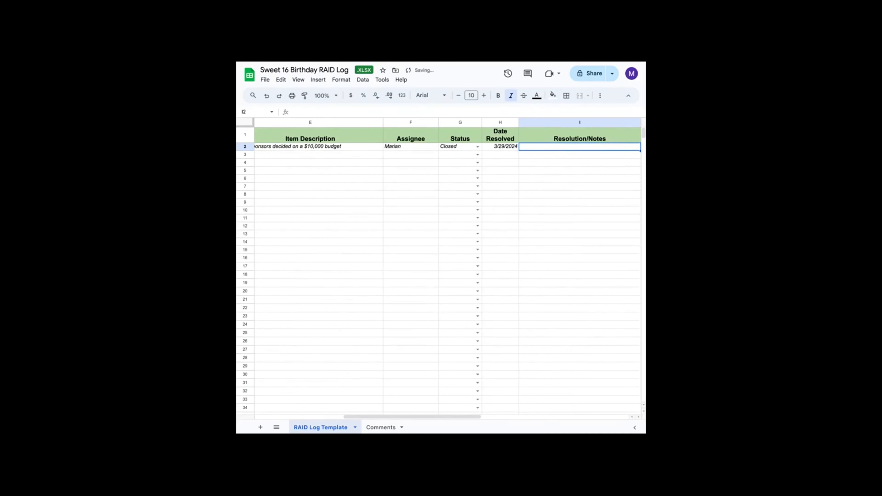
# - Enter the resolution note The project budget for the budget item
pyautogui.write('The ')
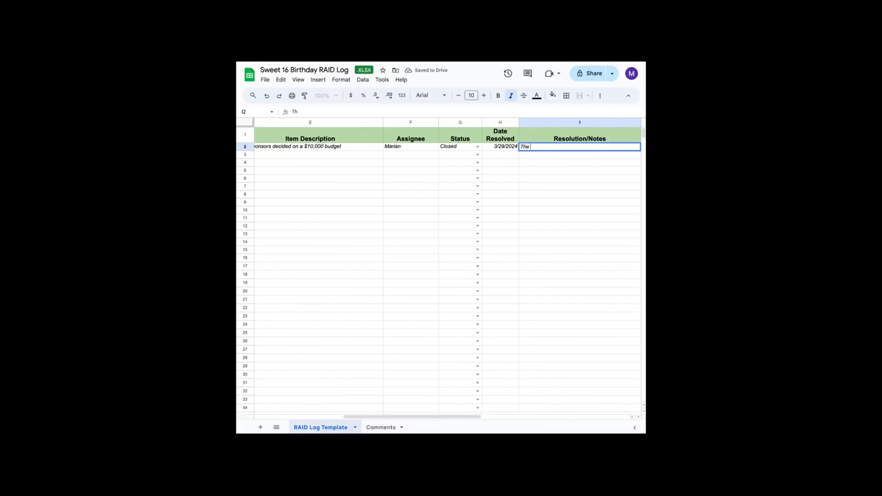
pyautogui.write('project budget')
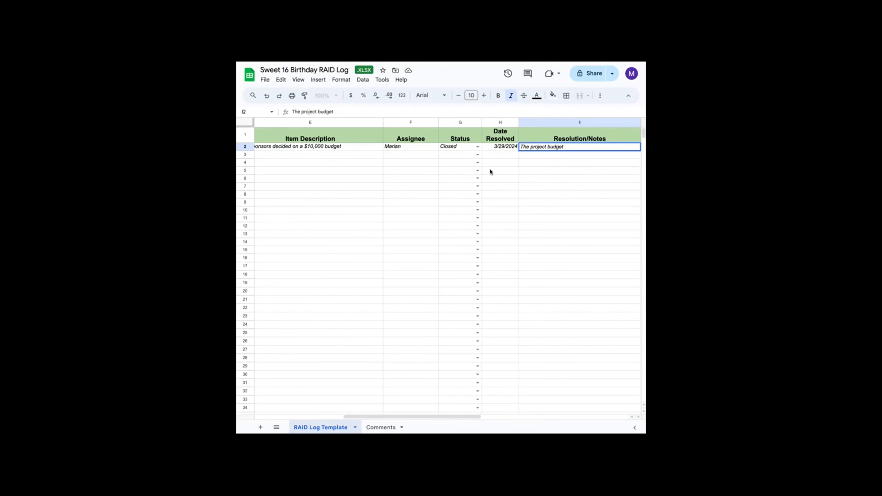
pyautogui.hscroll(-10, 489, 169)
pyautogui.click(471, 171)
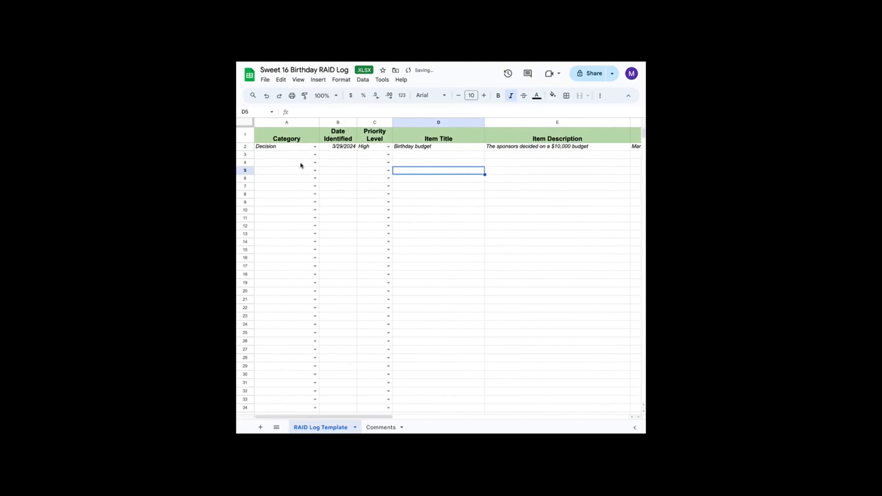
# - Fill the second log row with category Decision, date identified 3/29/2024 and priority level High
pyautogui.click(314, 155)
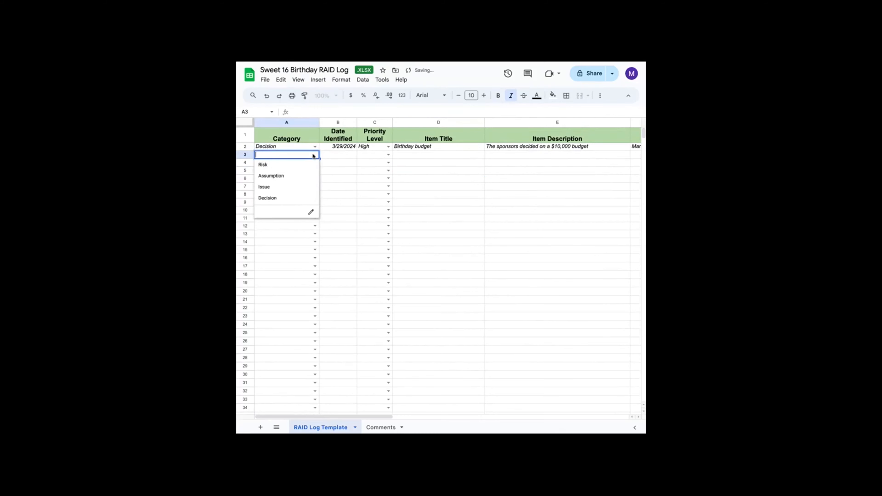
pyautogui.click(298, 200)
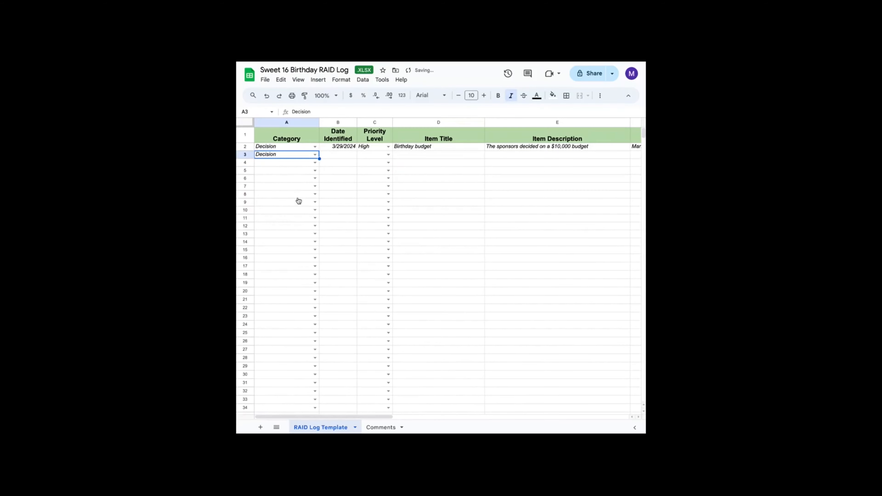
pyautogui.click(334, 155)
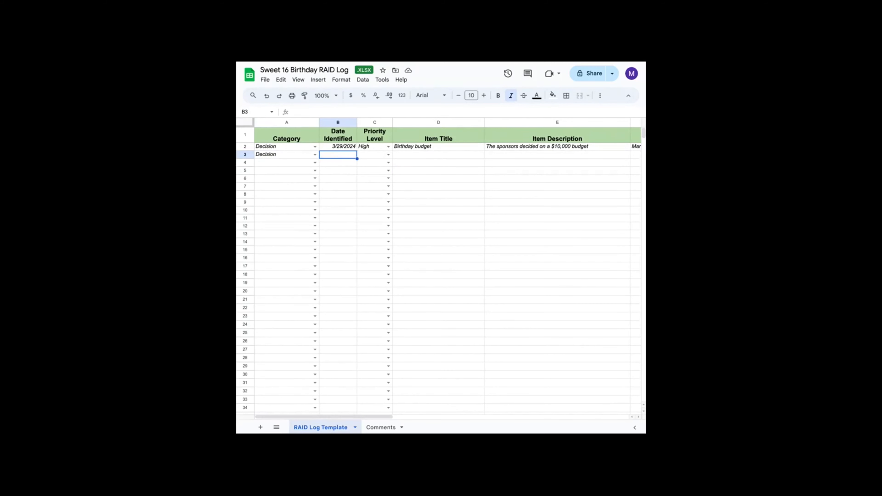
pyautogui.write('03/29')
pyautogui.press('Tab')
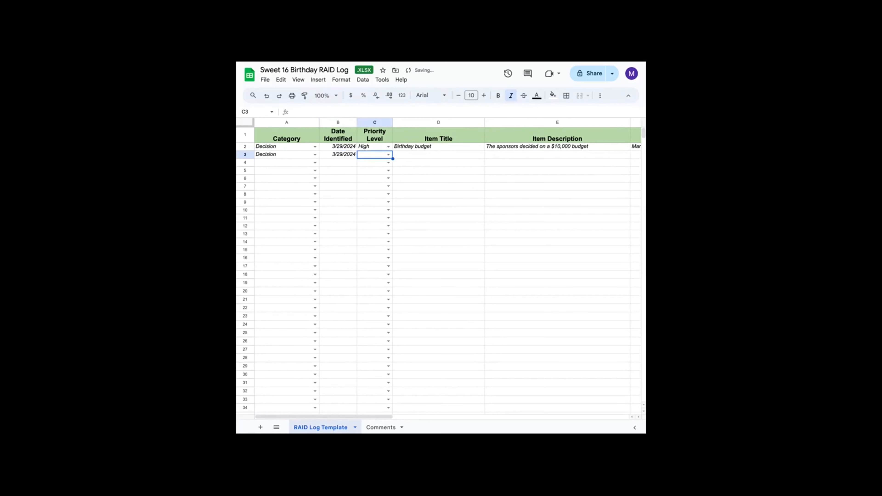
pyautogui.click(386, 155)
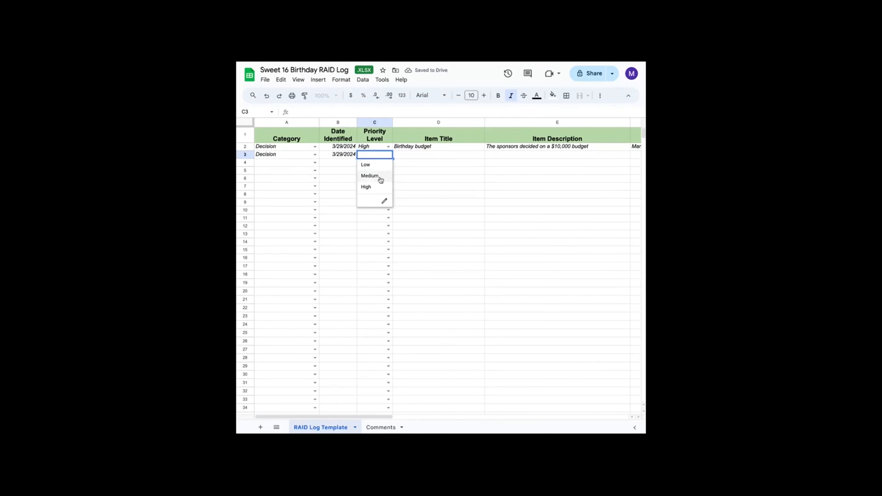
pyautogui.click(378, 187)
# - Enter the second item's title Date and location of the birthday party
pyautogui.click(419, 155)
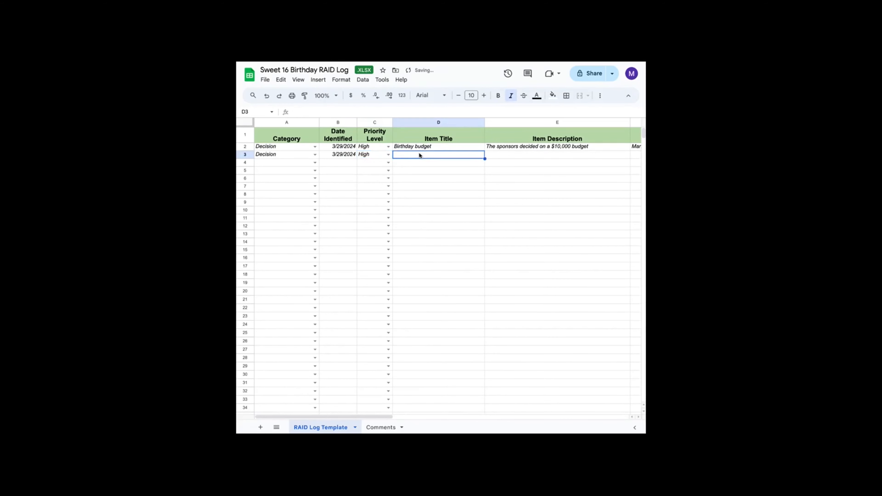
pyautogui.doubleClick(419, 155)
pyautogui.write('D')
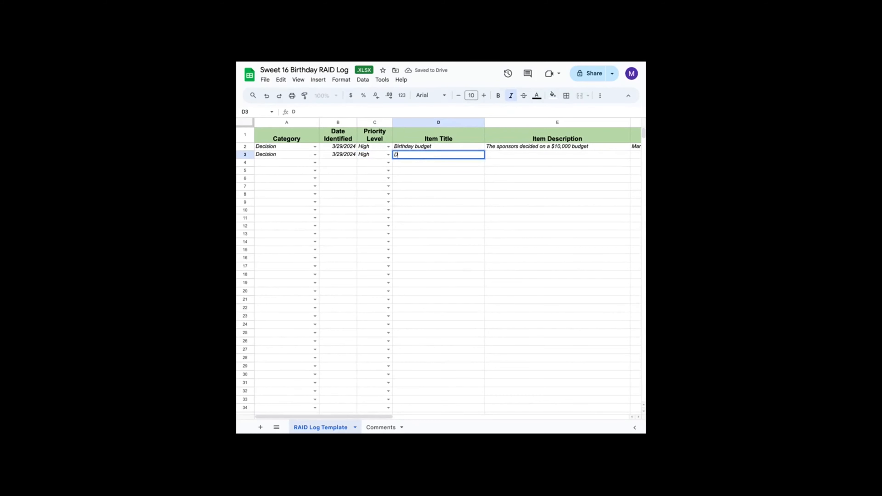
pyautogui.write('ate and location of the ')
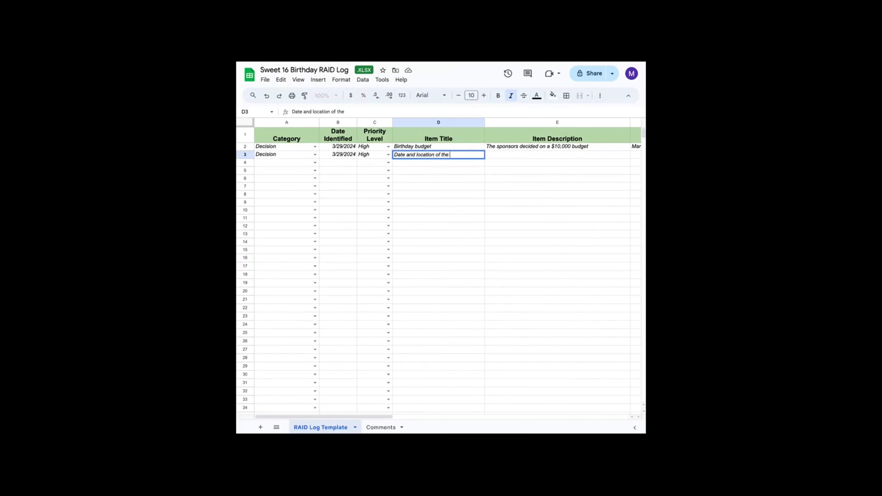
pyautogui.write('birthday party')
pyautogui.press('Tab')
# - Enter the description The sponsors decided to have the birthday in our garden and picked a date of may 11th
pyautogui.write('The')
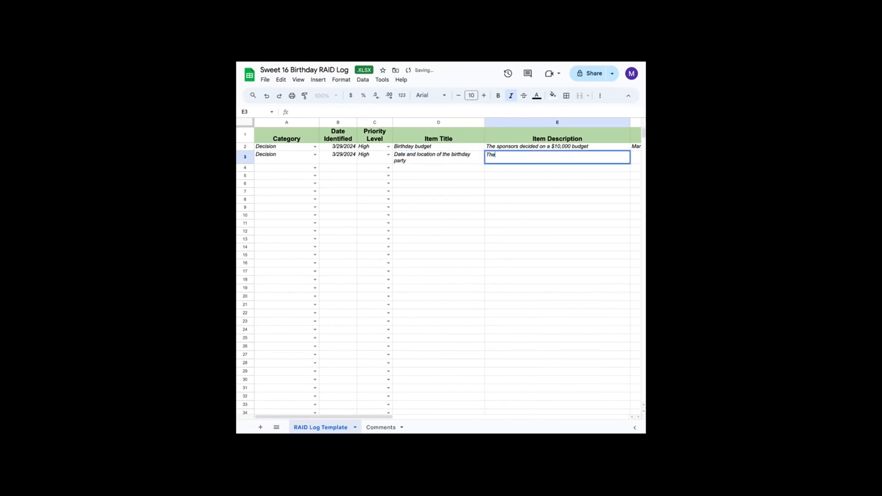
pyautogui.write(' sponsors d')
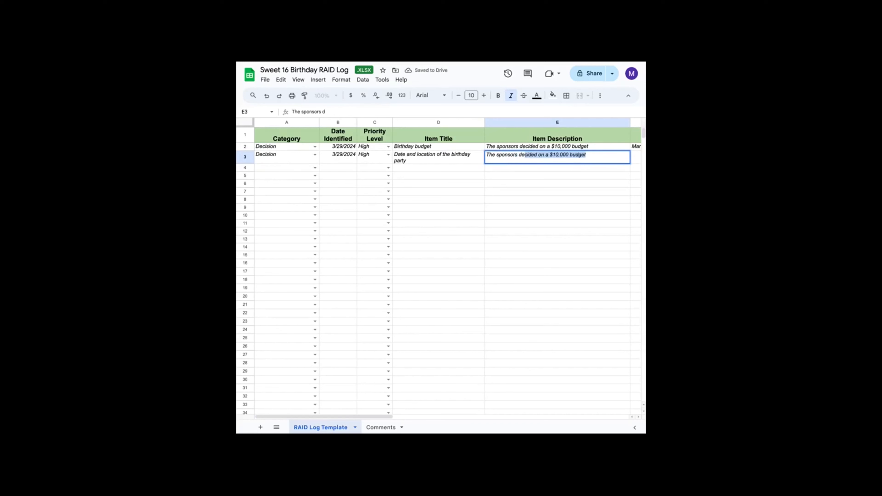
pyautogui.write('ecided to have ')
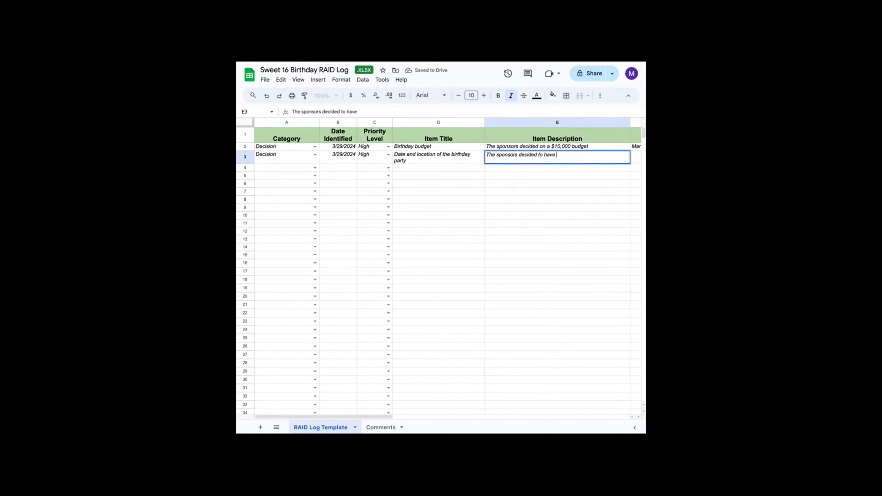
pyautogui.write('the birthday in our ga')
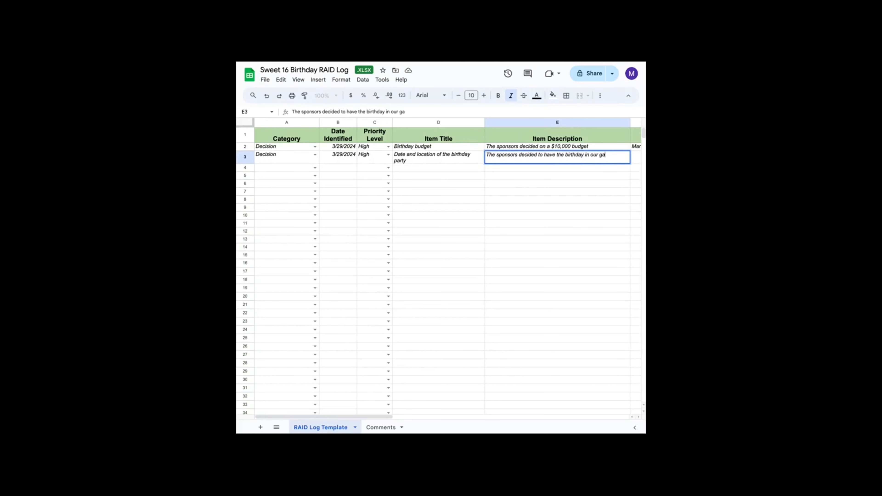
pyautogui.write('rden and picked a d')
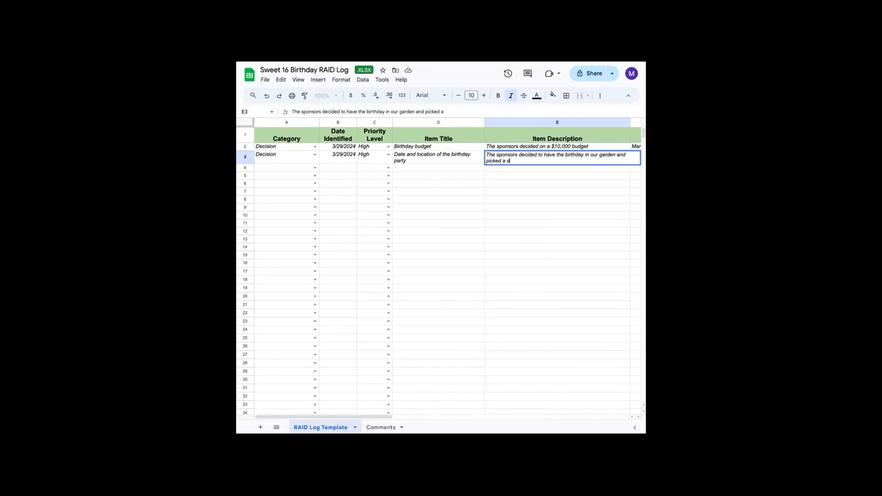
pyautogui.write('ate of may 11th')
pyautogui.press('Tab')
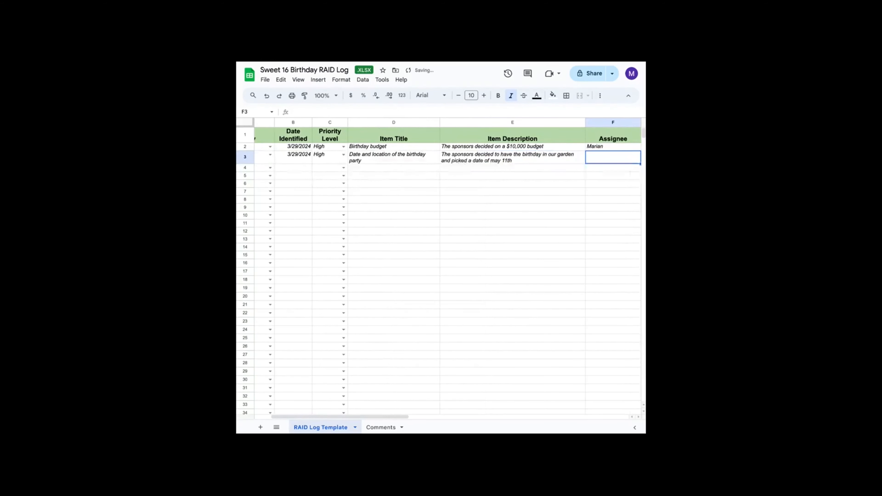
# - Enter the assignee's first name for the party item and set its status to Closed
pyautogui.write('Marian')
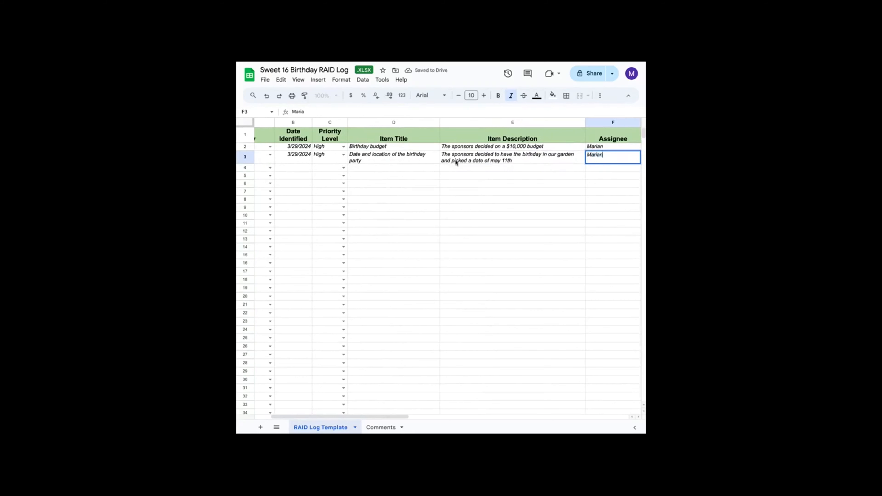
pyautogui.press('Tab')
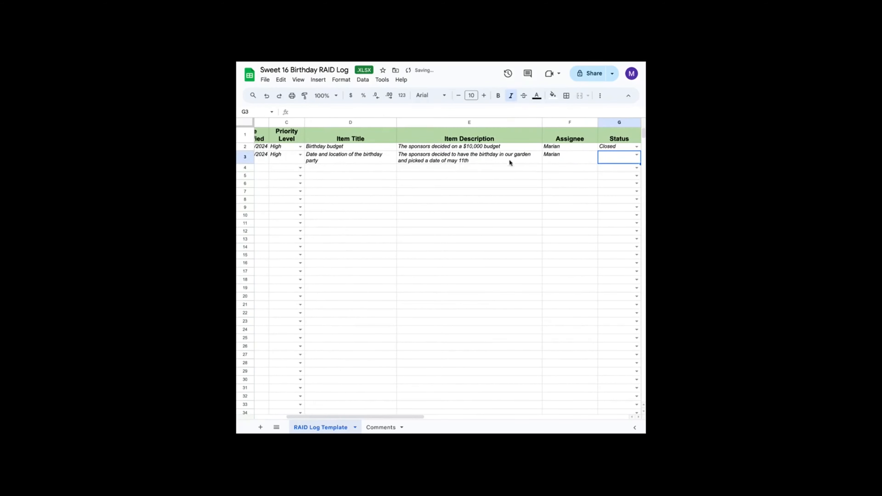
pyautogui.click(637, 156)
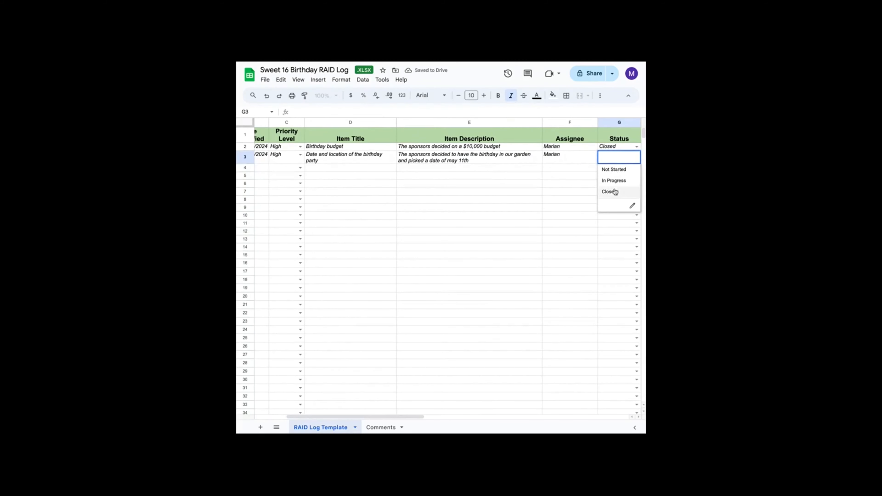
pyautogui.click(613, 192)
pyautogui.click(415, 200)
pyautogui.hscroll(-1, 416, 201)
pyautogui.hscroll(-5, 416, 200)
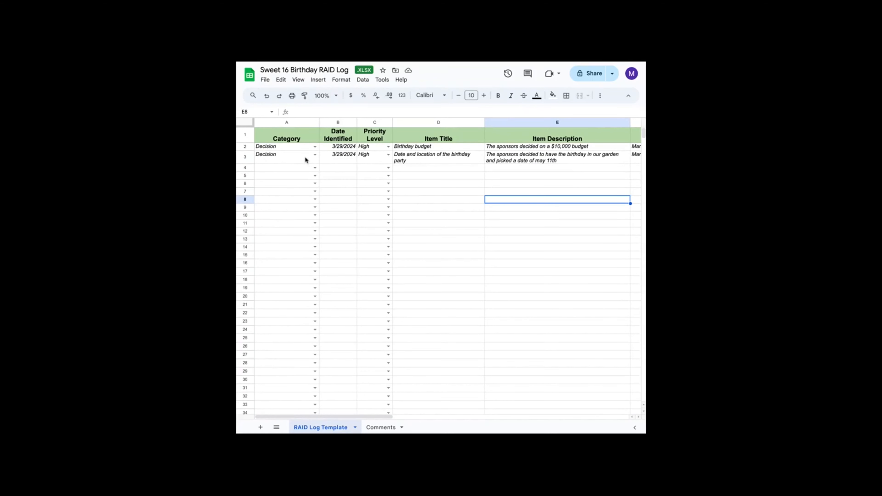
# - Edit the second item's title to Date, number of guests and location of the birthday party
pyautogui.click(315, 168)
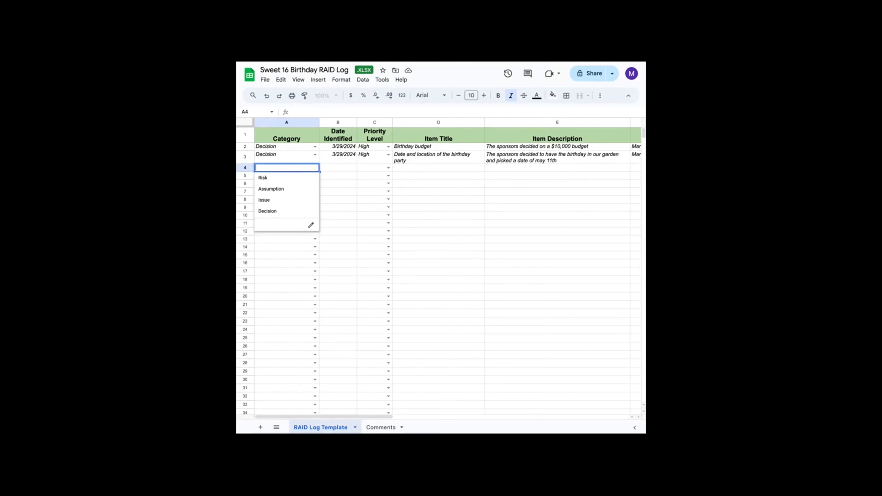
pyautogui.click(434, 158)
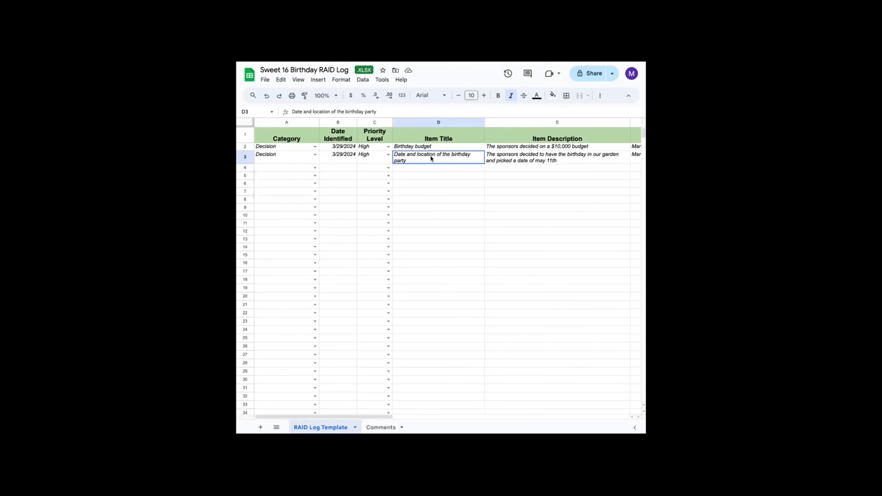
pyautogui.doubleClick(407, 157)
pyautogui.click(405, 154)
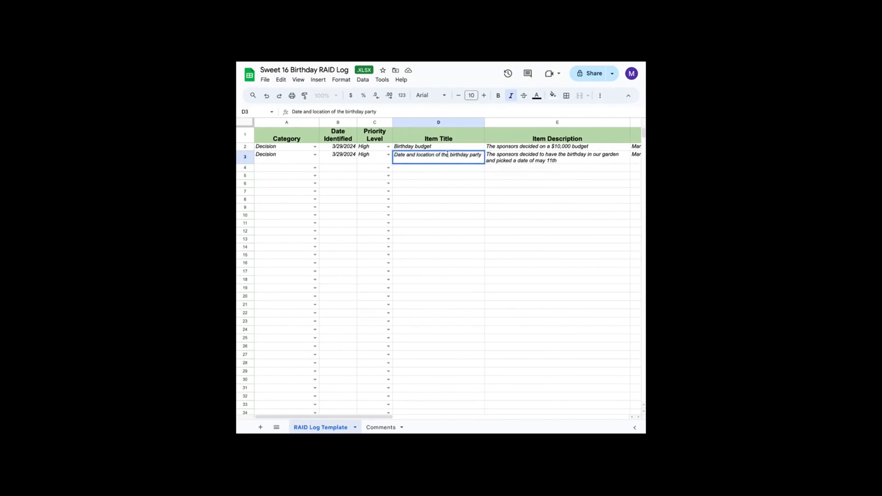
pyautogui.write(', number')
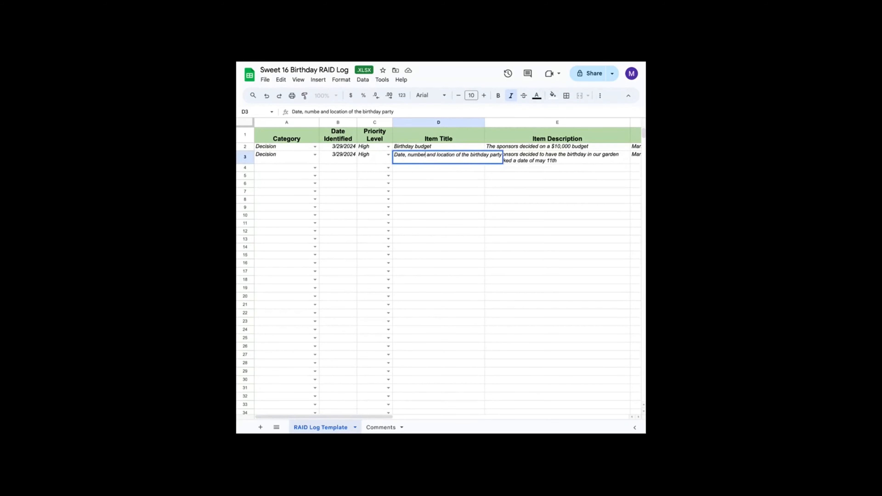
pyautogui.write(' of guests')
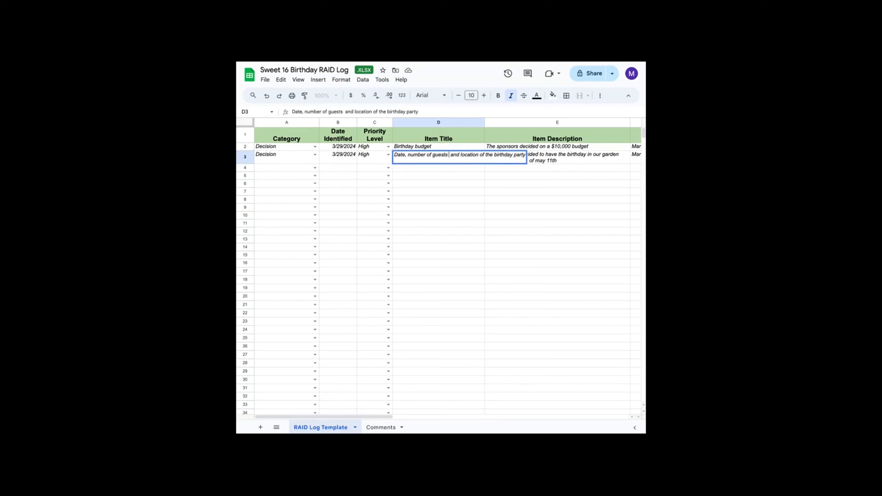
pyautogui.press('BackSpace')
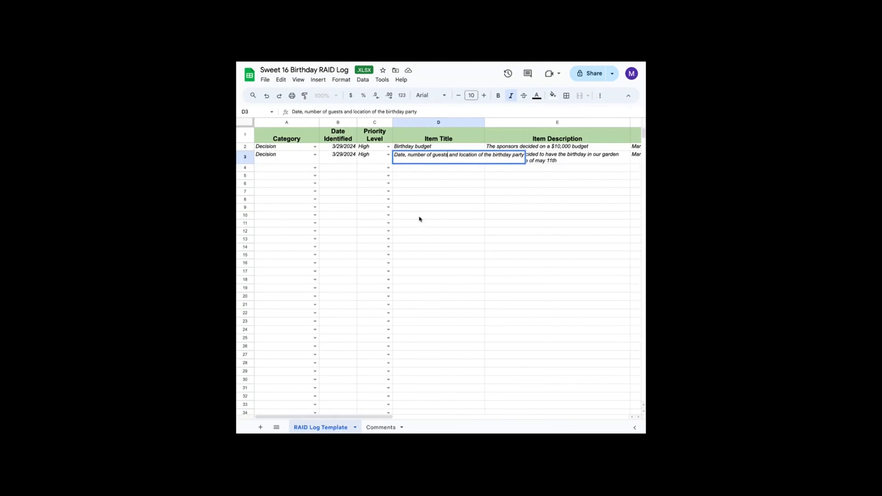
pyautogui.click(427, 221)
# - Append Number of guests is 50 to the second item's description
pyautogui.doubleClick(560, 158)
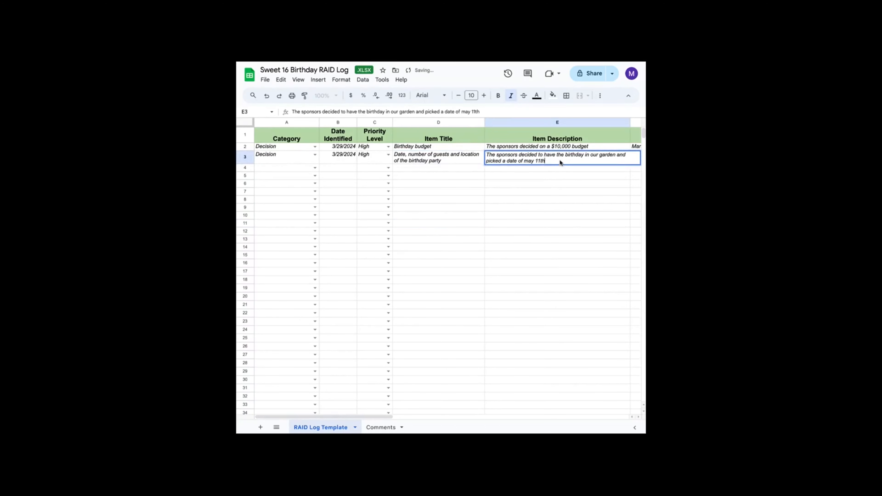
pyautogui.write('. Number of guests is 50')
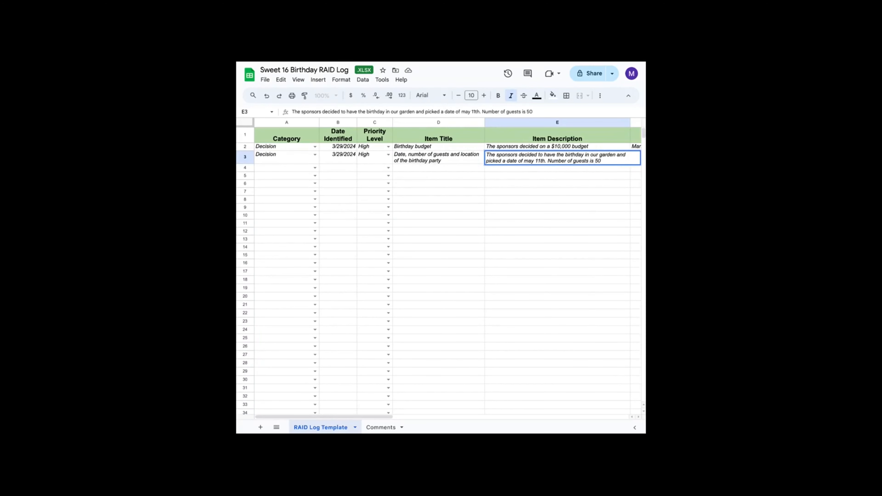
# - Fill the third log row with category Risk, date identified 03/29 and priority level High
pyautogui.click(293, 168)
pyautogui.click(313, 169)
pyautogui.click(300, 179)
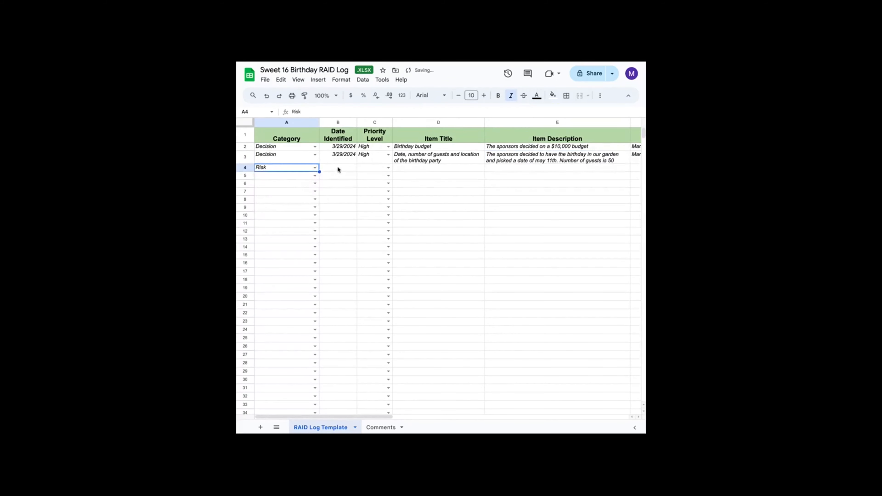
pyautogui.click(339, 167)
pyautogui.write('03/')
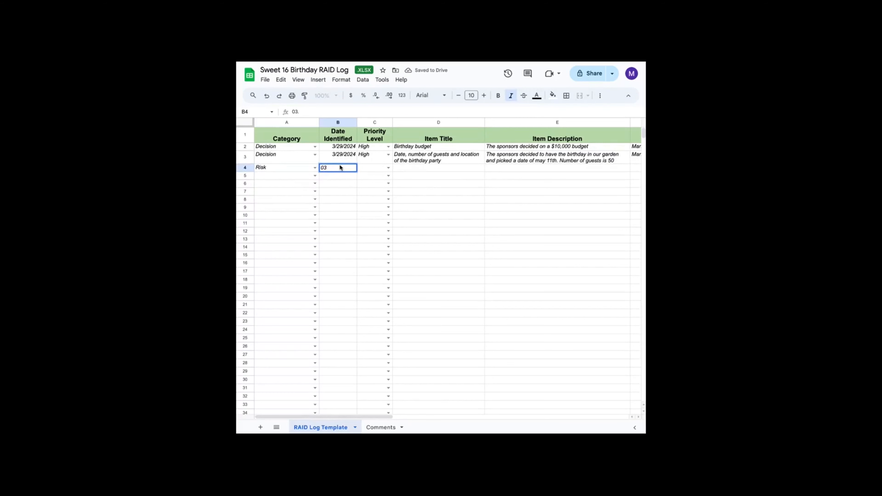
pyautogui.write('29')
pyautogui.press('Tab')
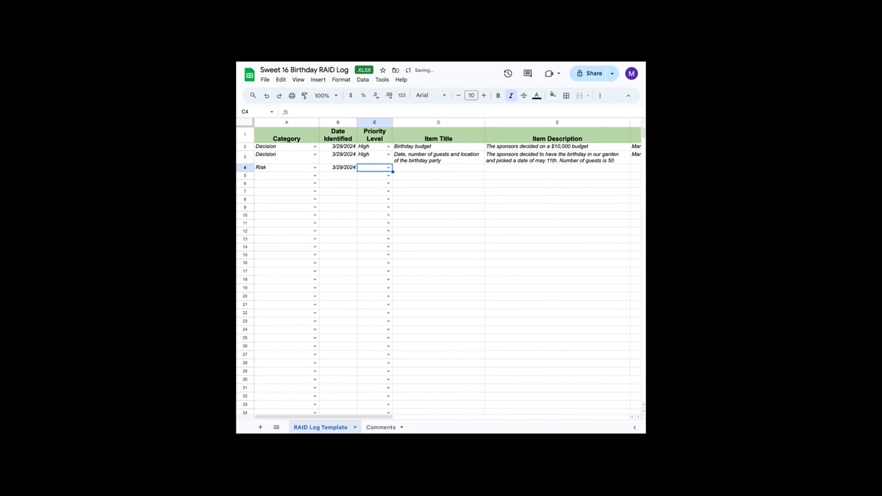
pyautogui.click(388, 168)
pyautogui.click(366, 200)
# - Enter the third item's title Weather related
pyautogui.click(418, 168)
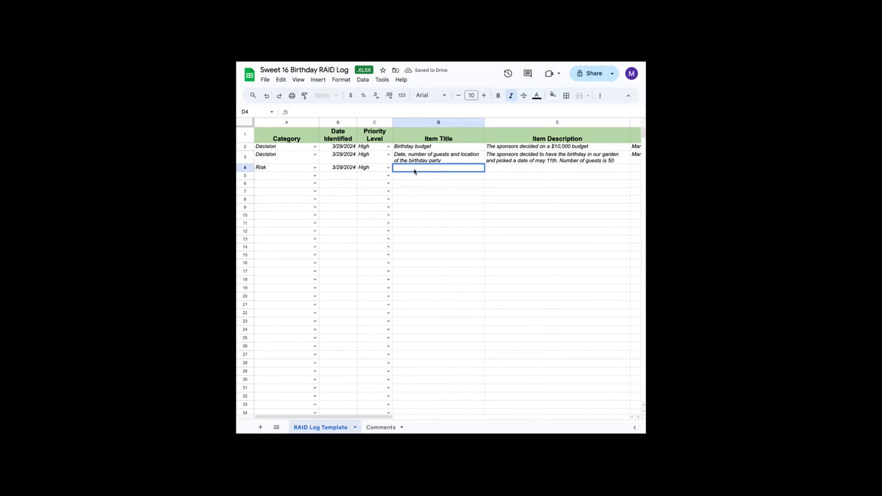
pyautogui.write('Weather related')
pyautogui.press('Tab')
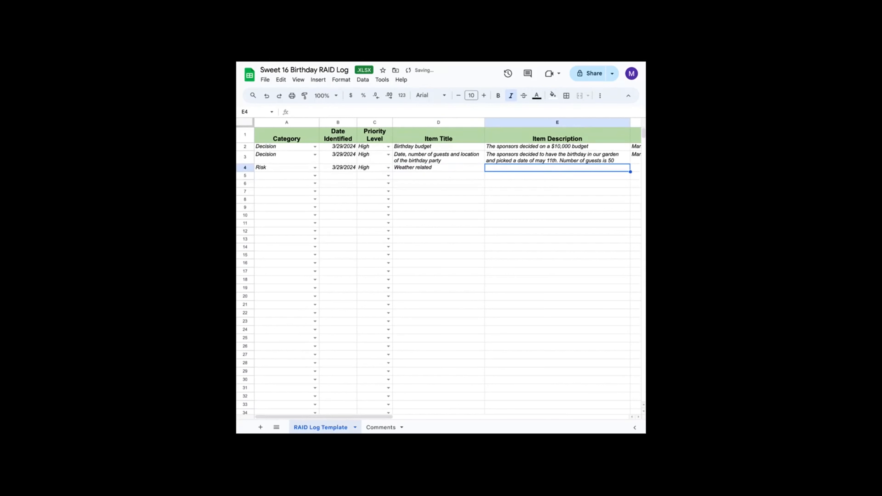
# - Enter the description The party will be outside so there is a risk of rrain or extreme heat
pyautogui.write('S')
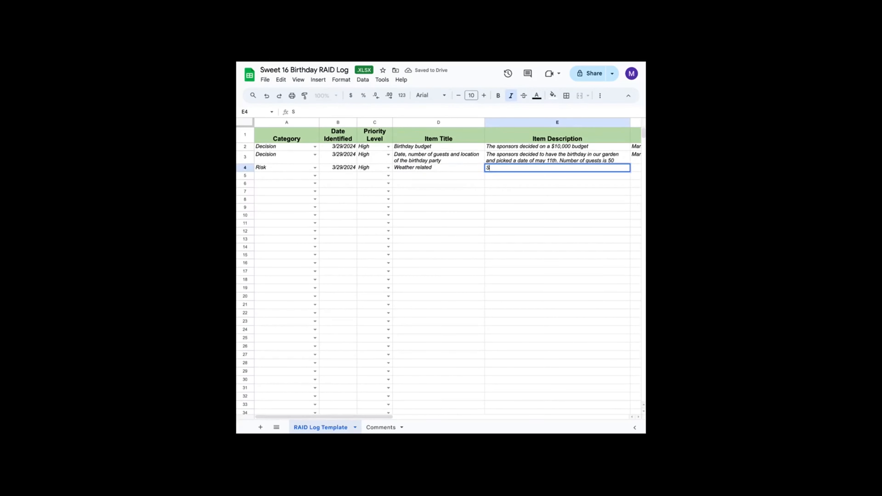
pyautogui.write('inc')
pyautogui.press('BackSpace')
pyautogui.press('BackSpace')
pyautogui.press('BackSpace')
pyautogui.press('BackSpace')
pyautogui.write('Yh')
pyautogui.press('BackSpace')
pyautogui.press('BackSpace')
pyautogui.write('The party will be ou')
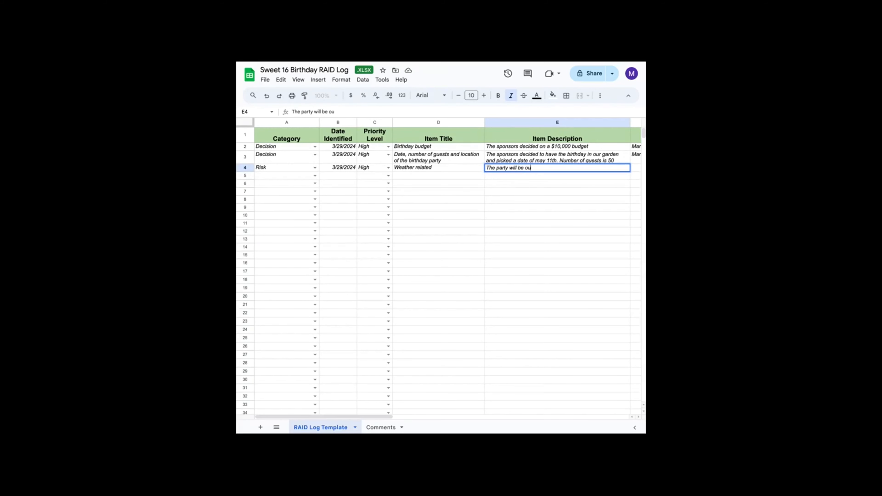
pyautogui.write('tisde so there is a risk of ')
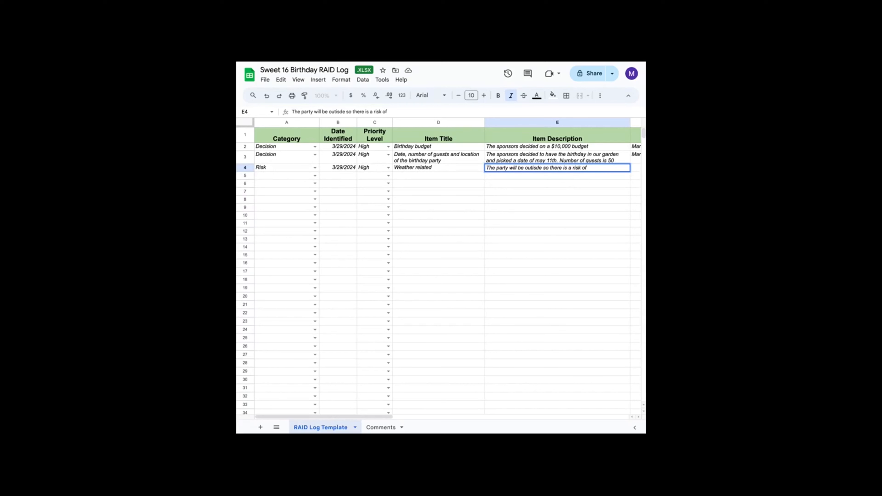
pyautogui.write('a ')
pyautogui.write('rain ')
pyautogui.write('in')
pyautogui.write('rain or ex')
pyautogui.write('treme')
pyautogui.write(' heat')
pyautogui.press('Tab')
# - Enter the assignee's first name for the weather item and set its status to In Progress
pyautogui.write('m')
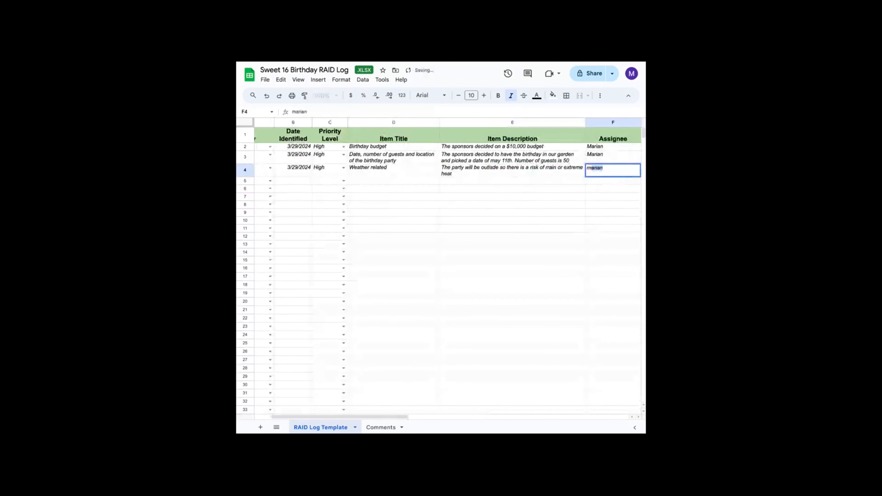
pyautogui.press('BackSpace')
pyautogui.press('BackSpace')
pyautogui.write('M')
pyautogui.press('Tab')
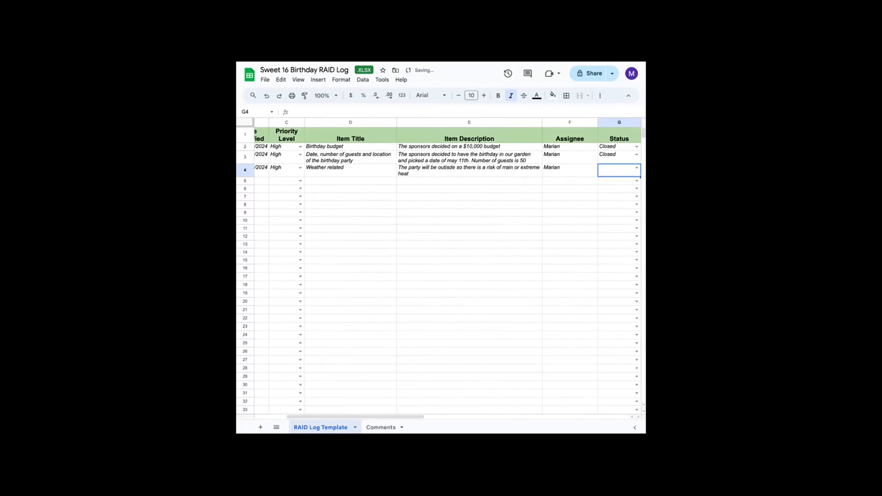
pyautogui.click(637, 169)
pyautogui.click(614, 194)
pyautogui.press('Tab')
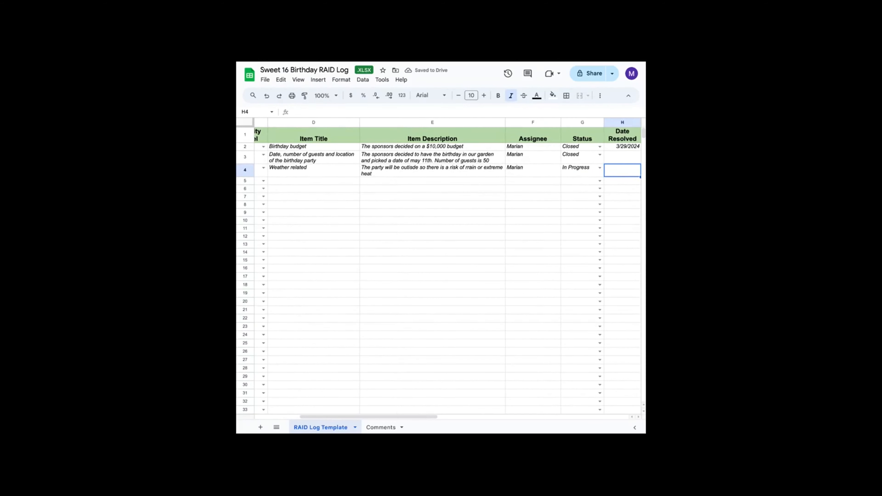
# - Enter Contigencies have to be made - Either the party gets moved inside or tents have to be available in the weather item's Date Resolved cell
pyautogui.write('Contigencies have to b')
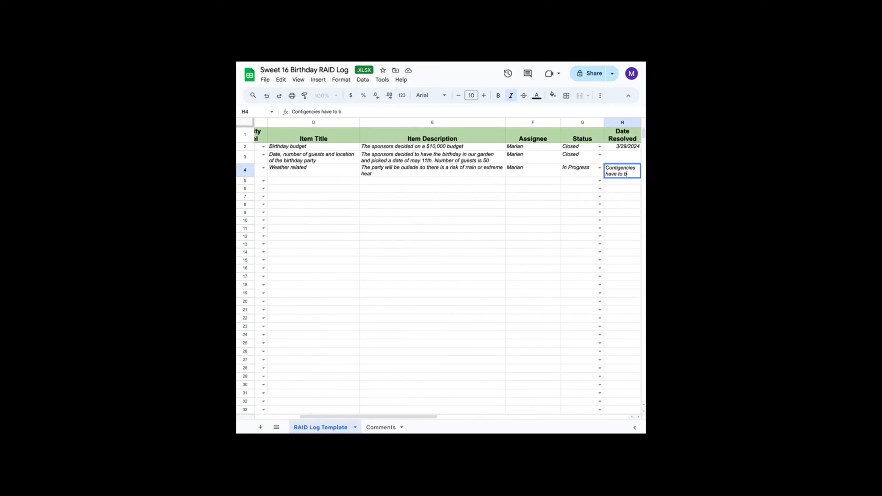
pyautogui.write('e made - Either th')
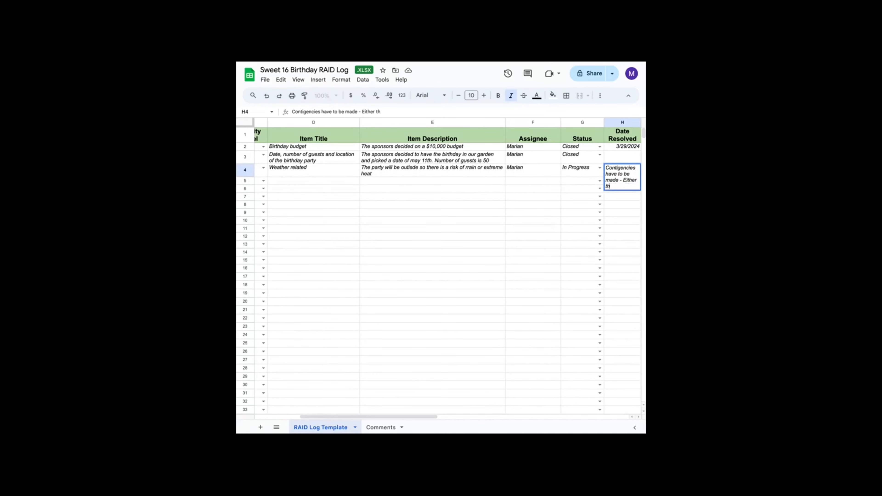
pyautogui.write('e party gets moved inside')
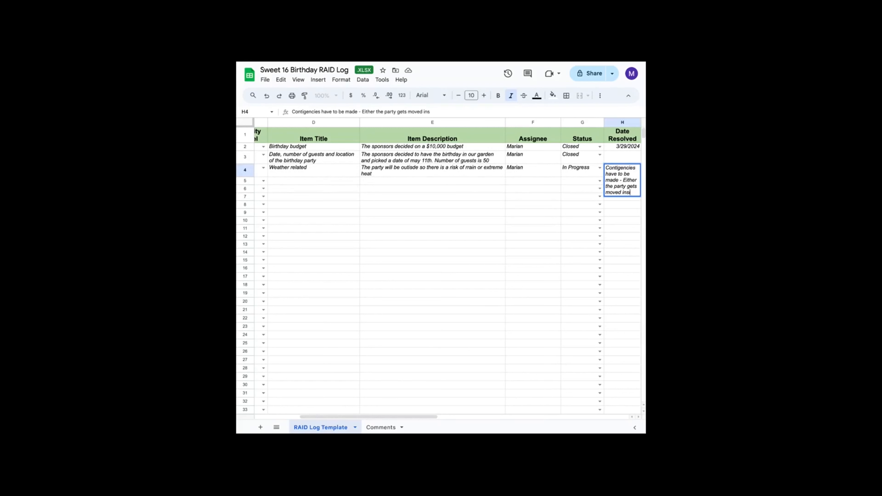
pyautogui.write(' or tents have ')
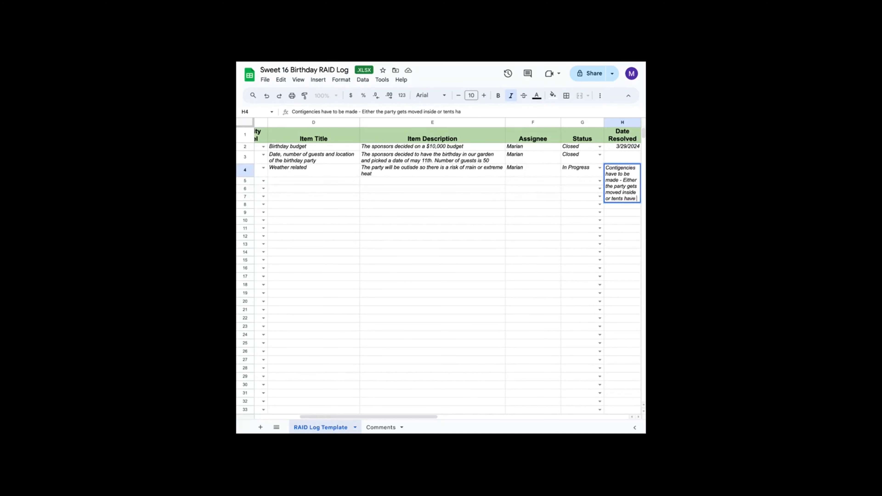
pyautogui.write('to be available')
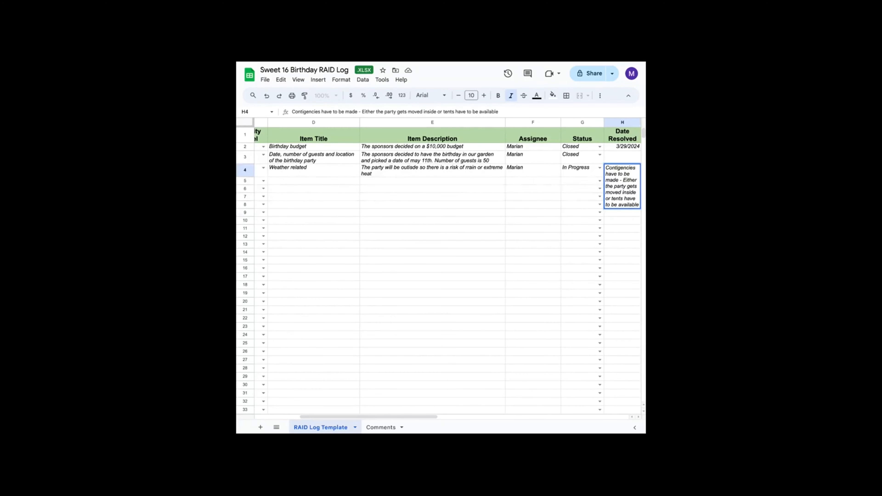
pyautogui.press('Return')
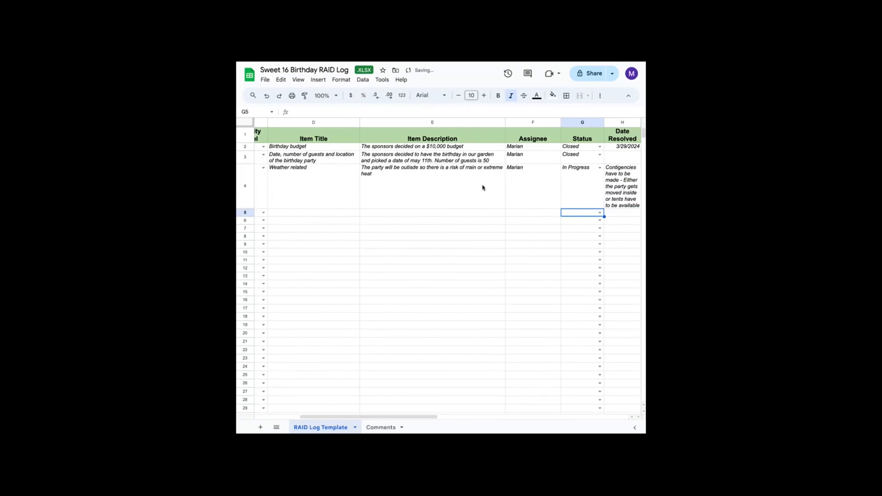
# - Fill the fourth log row with category Risk, date identified 03/29 and priority level Medium
pyautogui.hscroll(-5, 446, 243)
pyautogui.hscroll(-1, 445, 244)
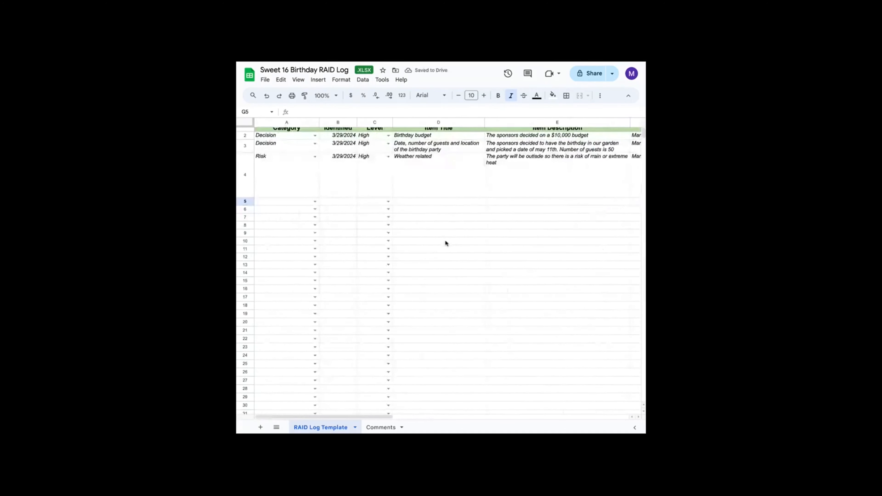
pyautogui.click(315, 201)
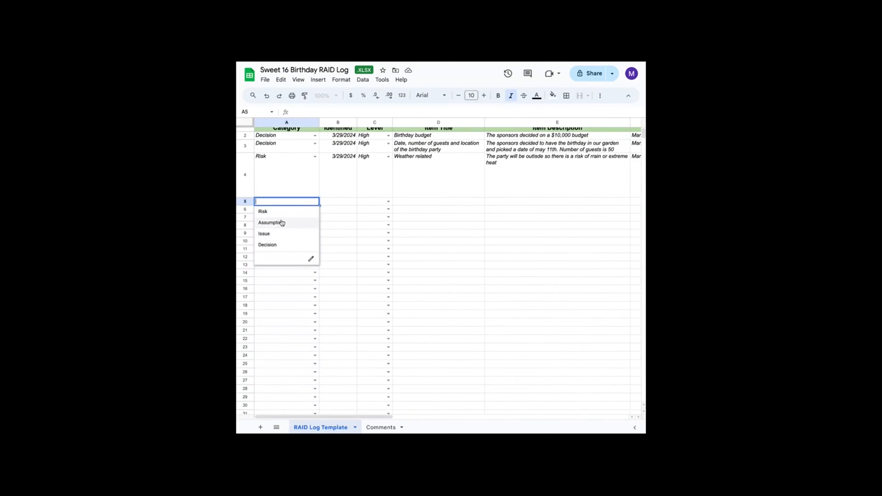
pyautogui.click(282, 212)
pyautogui.click(331, 205)
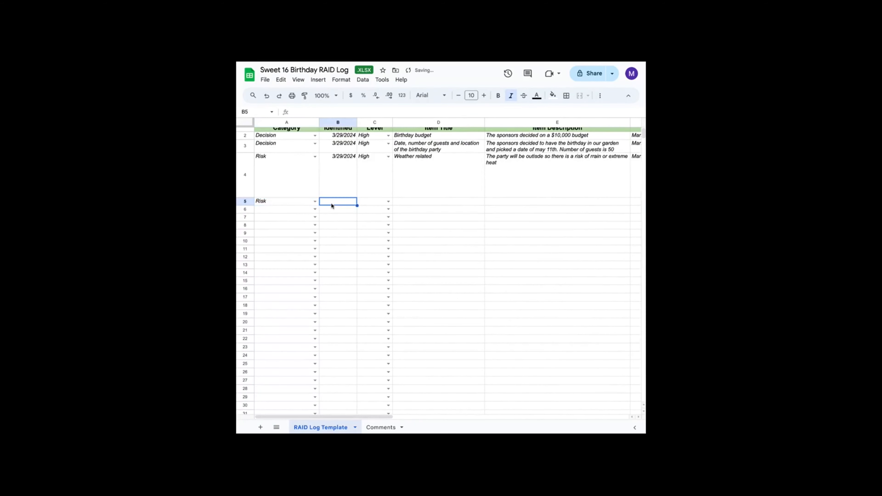
pyautogui.write('03/29')
pyautogui.press('Tab')
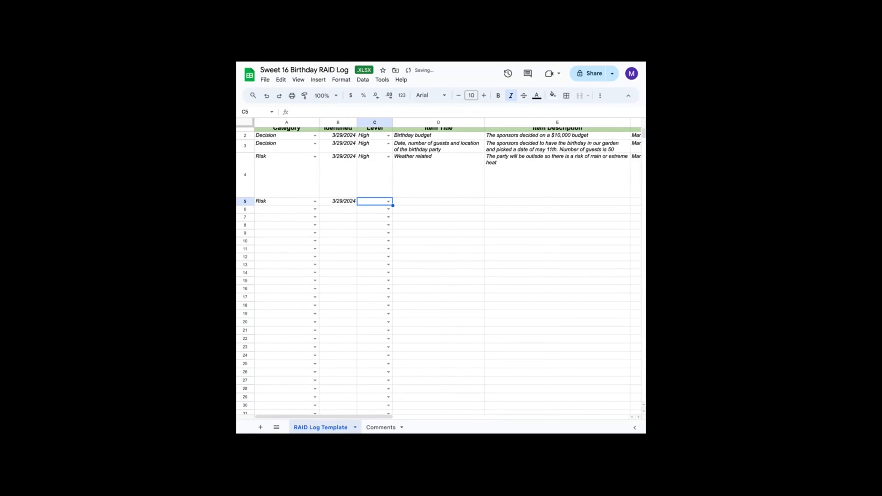
pyautogui.click(387, 202)
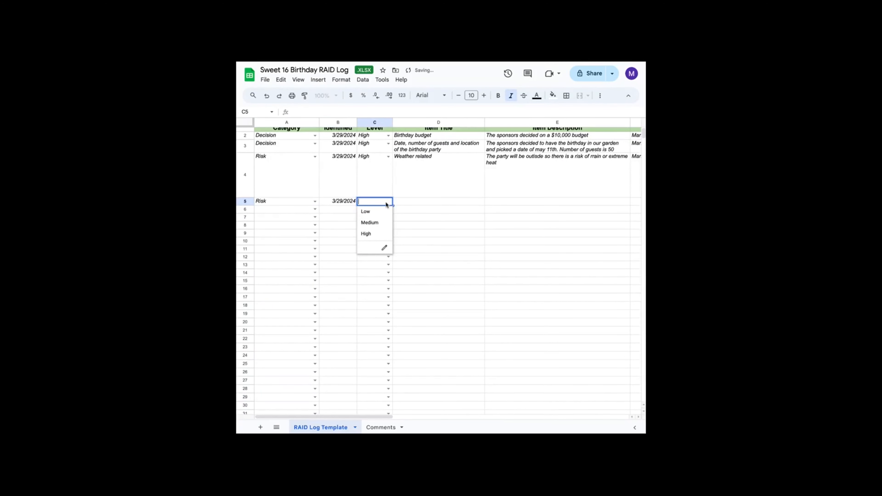
pyautogui.click(382, 223)
# - Enter the fourth item's title Budget
pyautogui.click(411, 204)
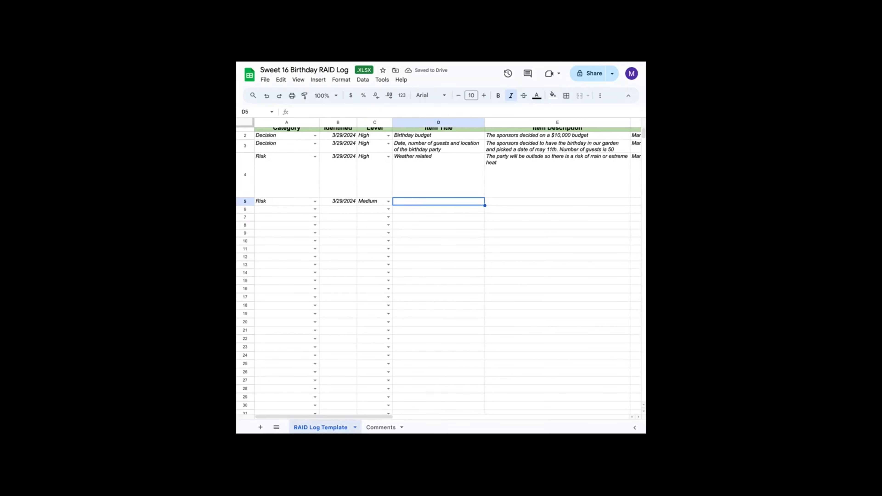
pyautogui.write('Budget')
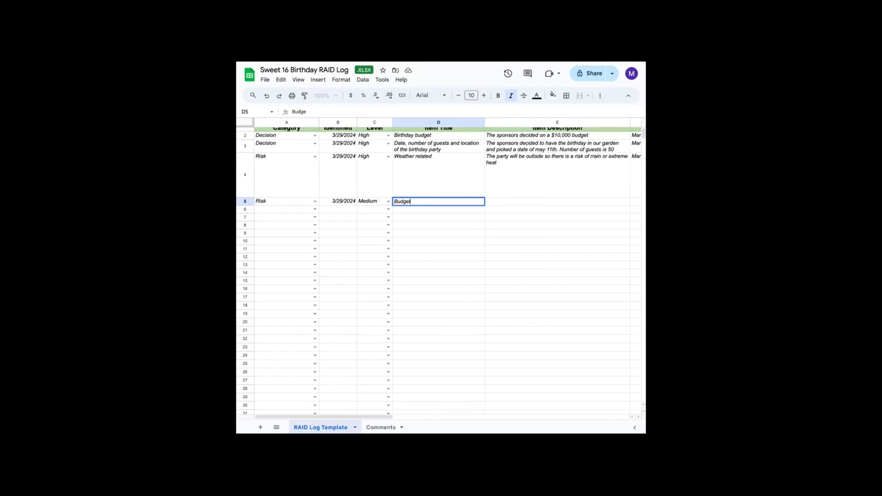
pyautogui.press('Tab')
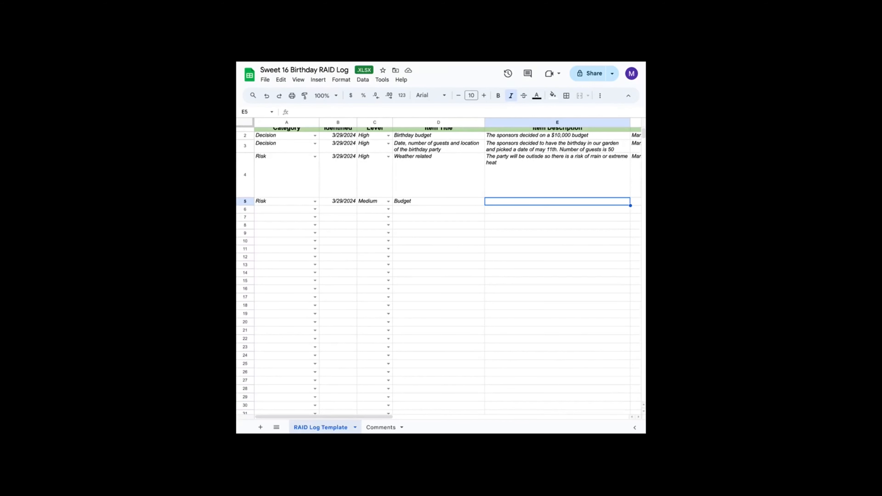
# - Enter Waiting on vendor invoices to determine if the project will stay under budget as the budget item's description
pyautogui.write('Waiting o')
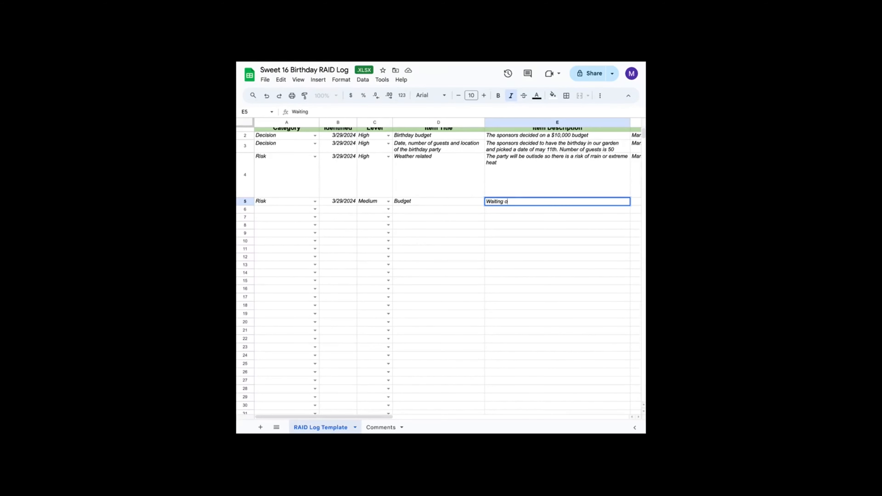
pyautogui.write('n vendor invo')
pyautogui.write('c')
pyautogui.write('v')
pyautogui.press('BackSpace')
pyautogui.press('BackSpace')
pyautogui.write('ing on vendor invoices to determine if th')
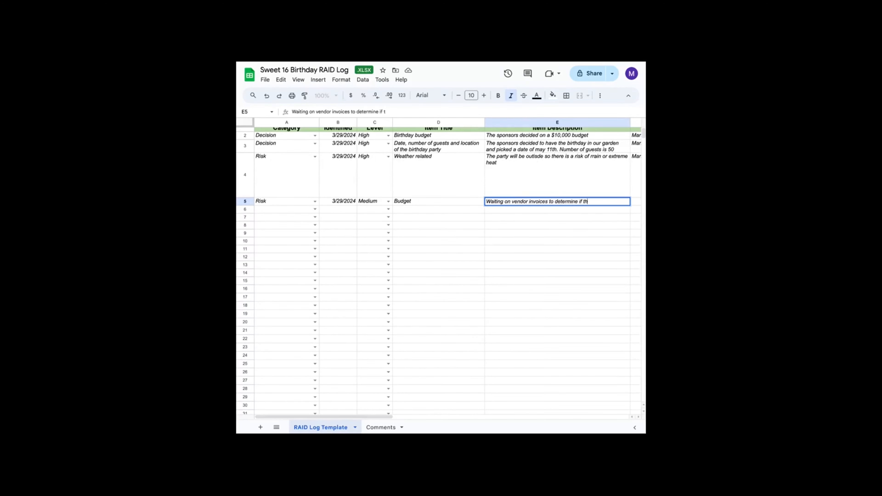
pyautogui.write('e project will stay und')
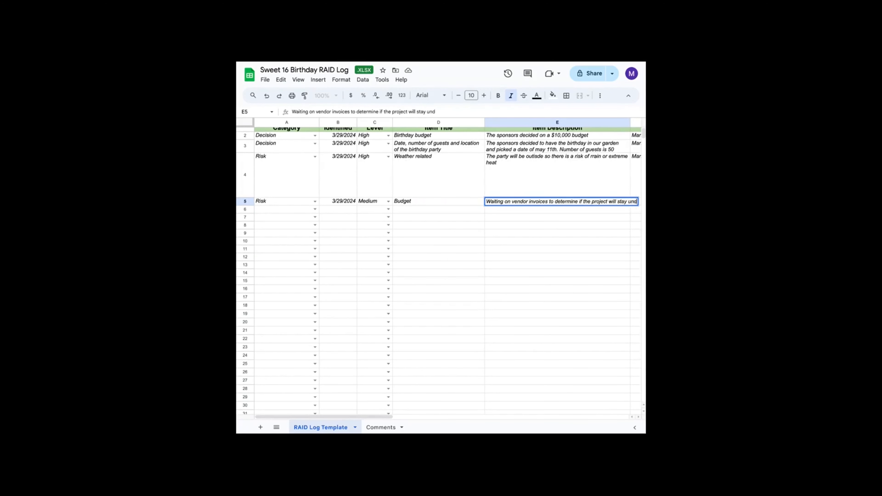
pyautogui.write('er budget')
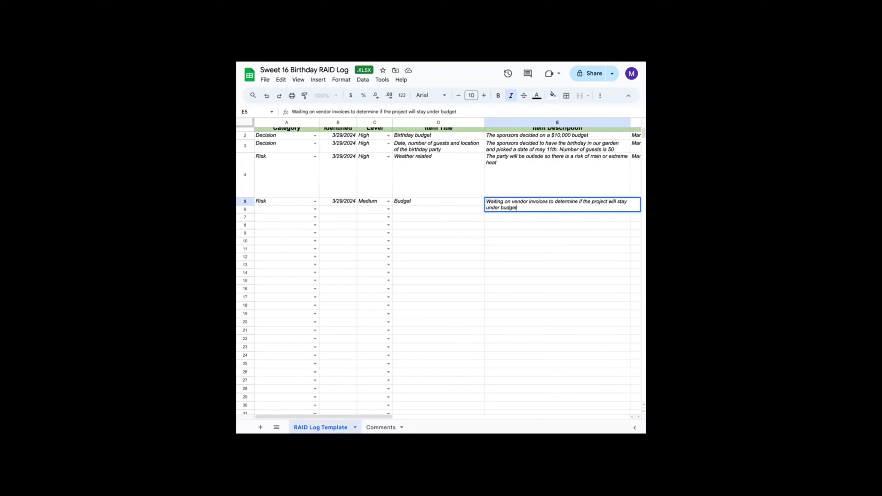
pyautogui.press('Tab')
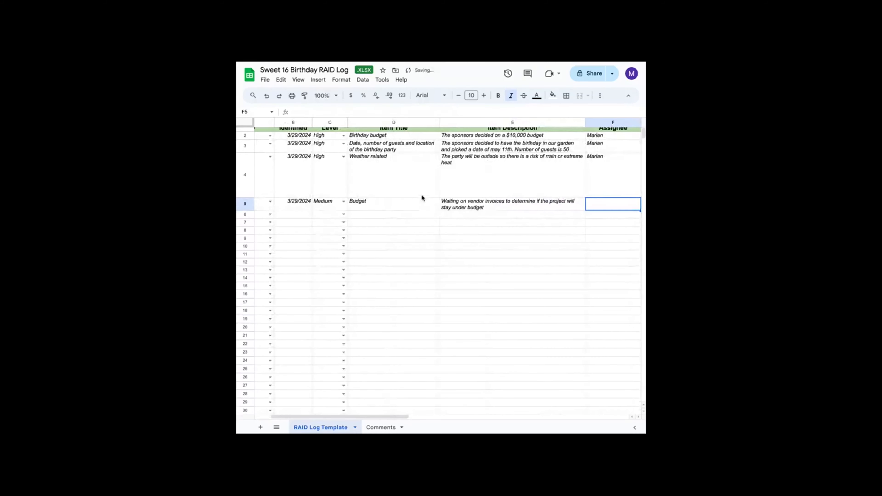
# - Enter the assignee's first name for the budget item and set its status to In Progress
pyautogui.write('Mar')
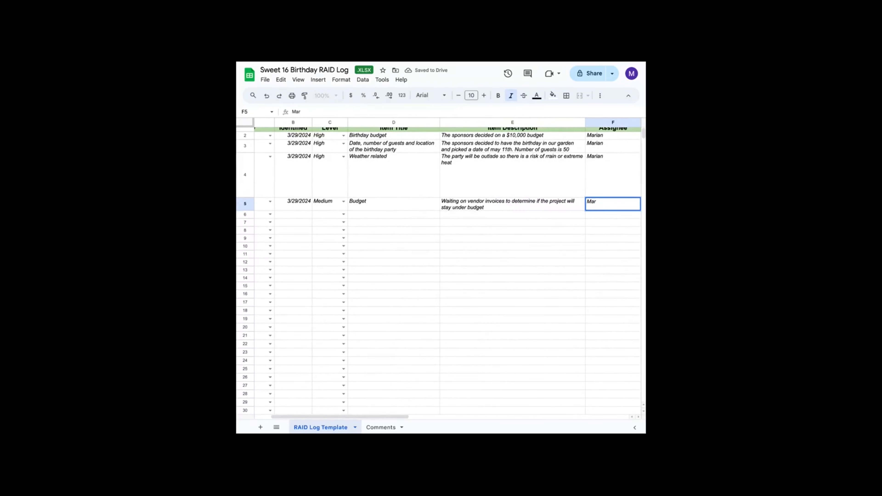
pyautogui.write('ian')
pyautogui.press('Tab')
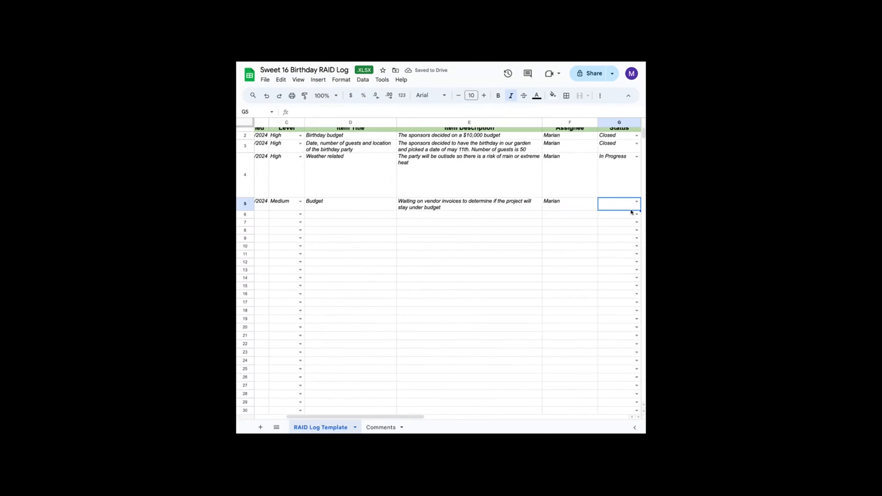
pyautogui.click(636, 204)
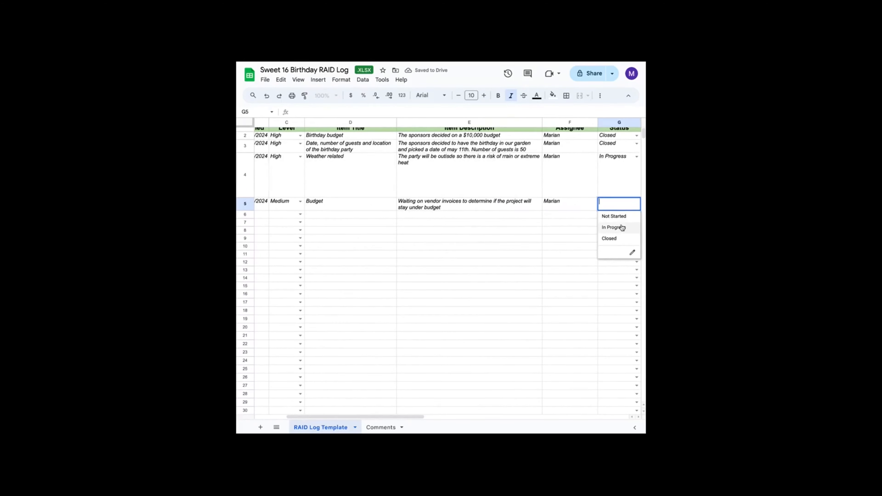
pyautogui.click(613, 227)
pyautogui.press('Tab')
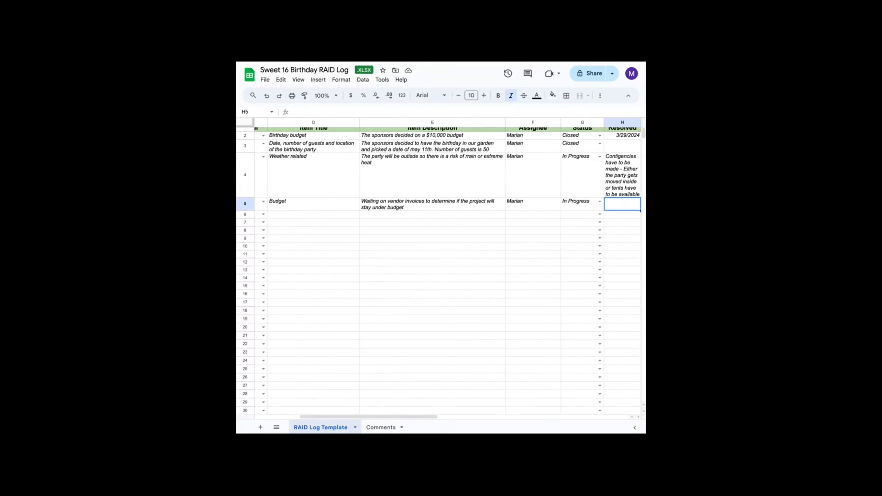
# - Enter Monitor the invoces and discuss with sponsors on things we can cut out IF the invoices are over the allocated budget as the budget item's resolution
pyautogui.write('Monitor the i')
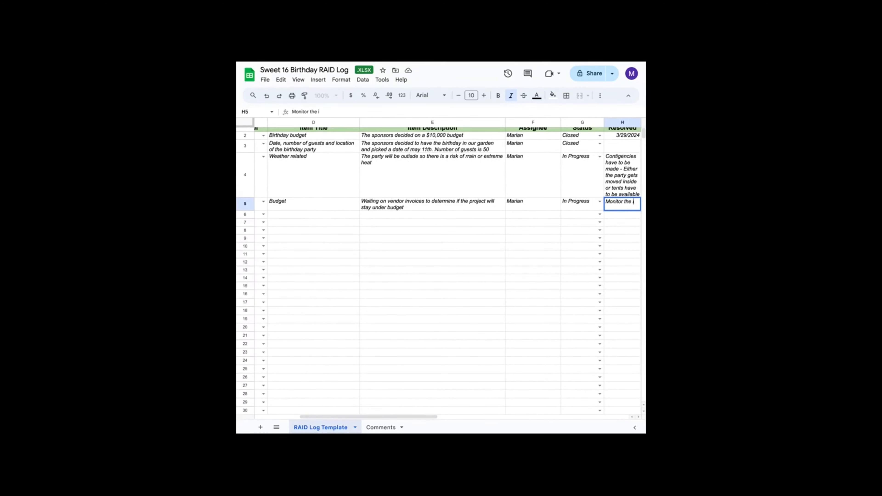
pyautogui.write('nvoces and disuc')
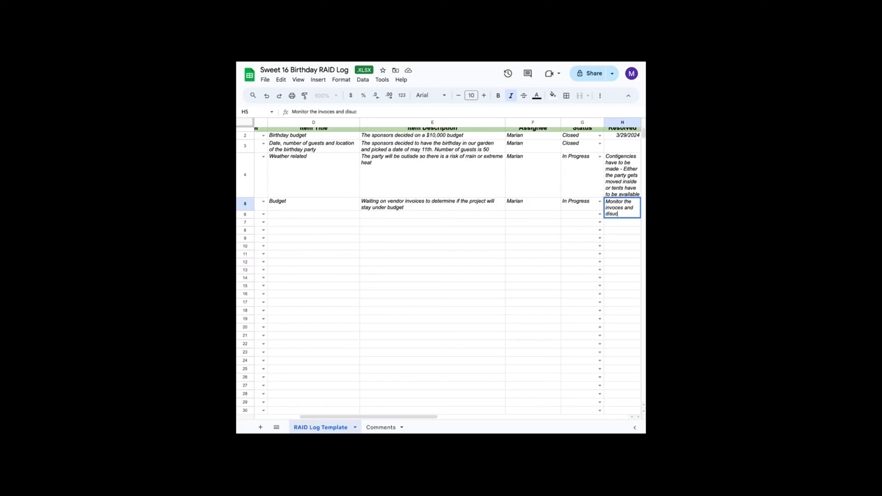
pyautogui.press('BackSpace')
pyautogui.write('cuss with spons')
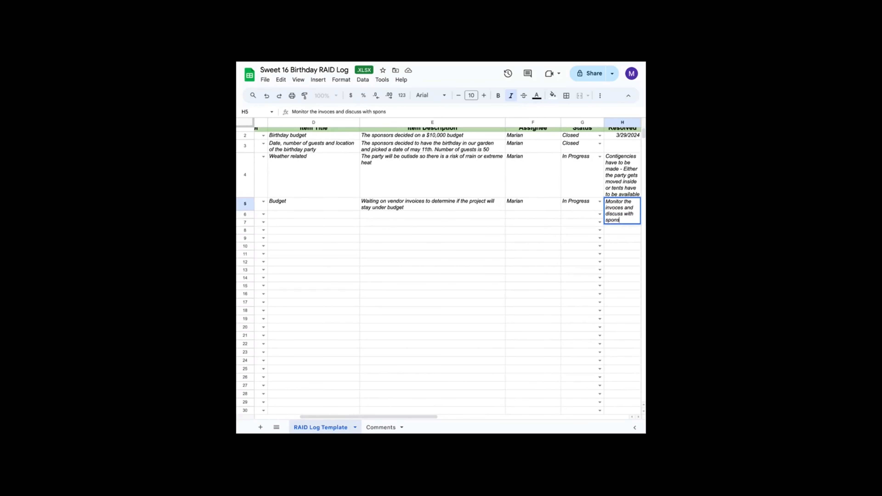
pyautogui.write('ors on things ')
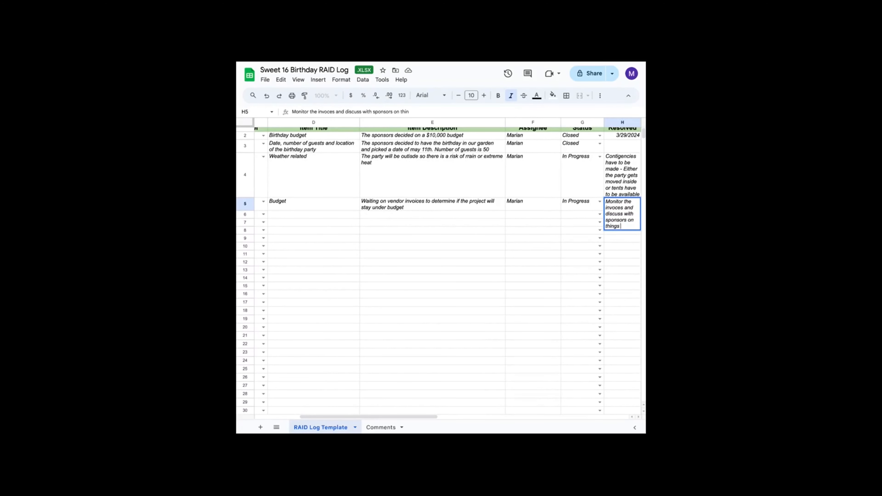
pyautogui.write('we can cut o')
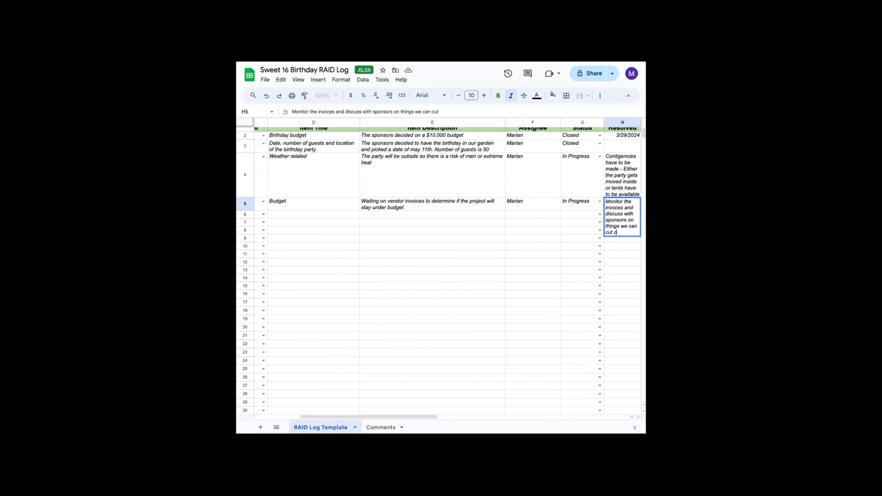
pyautogui.write('ut IF the in')
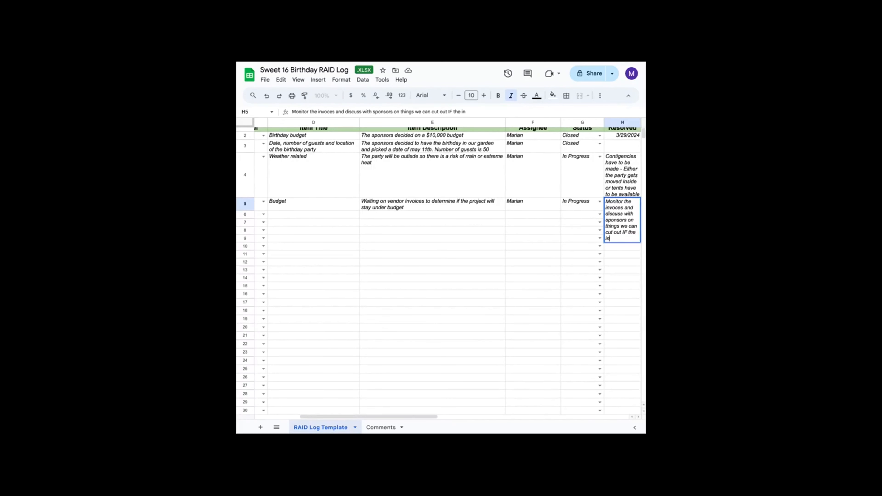
pyautogui.write('voices are over the alloc')
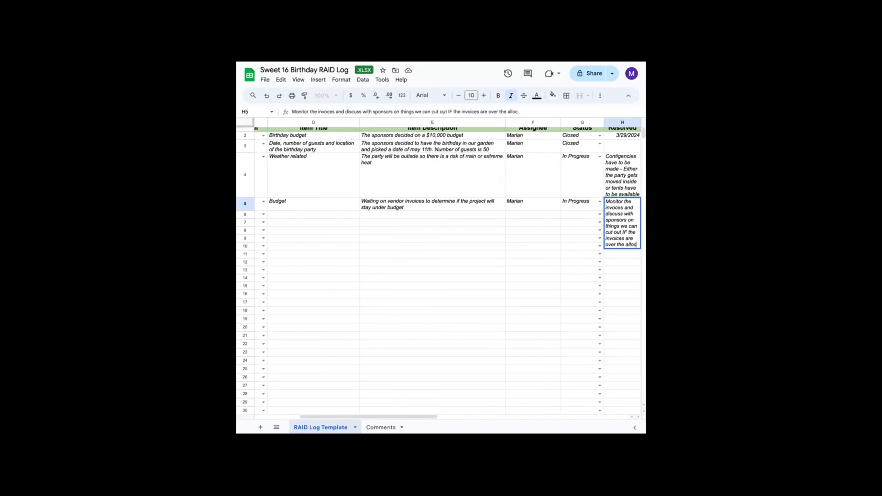
pyautogui.write('ated bud')
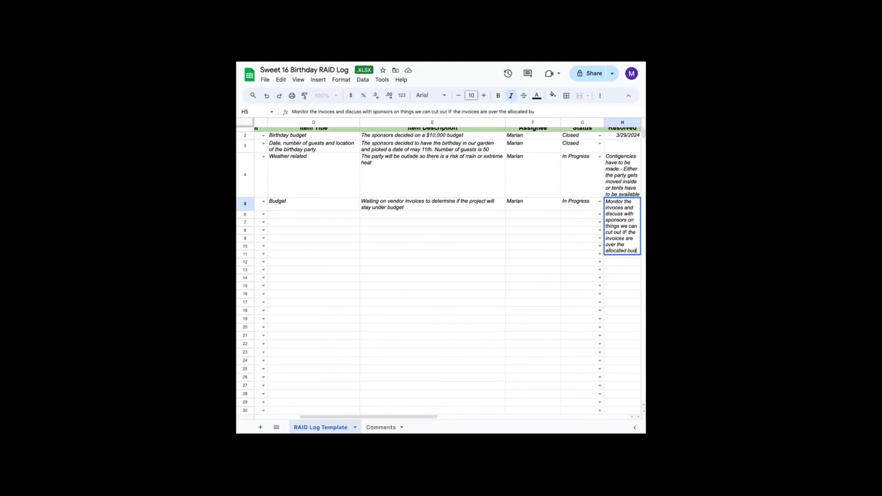
pyautogui.write('get')
pyautogui.press('Return')
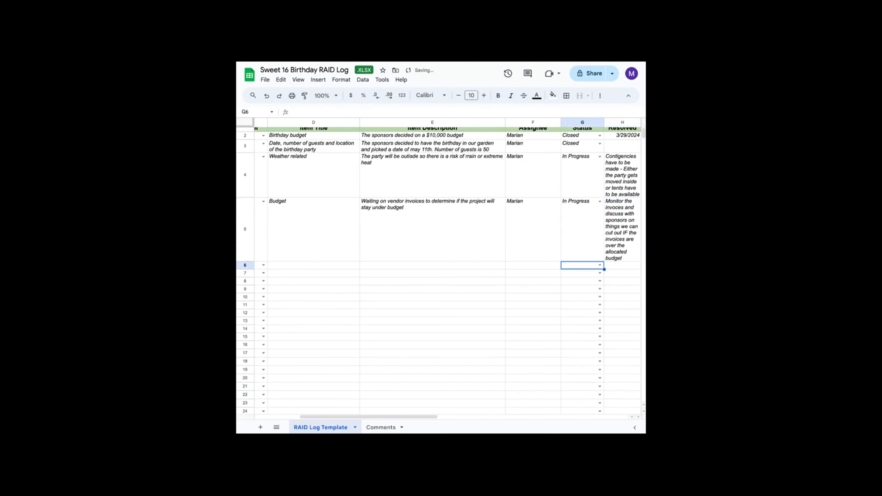
# - Fill the fifth log row with category Assumption, date identified 03/29/2024 and priority level Medium
pyautogui.hscroll(-5, 498, 240)
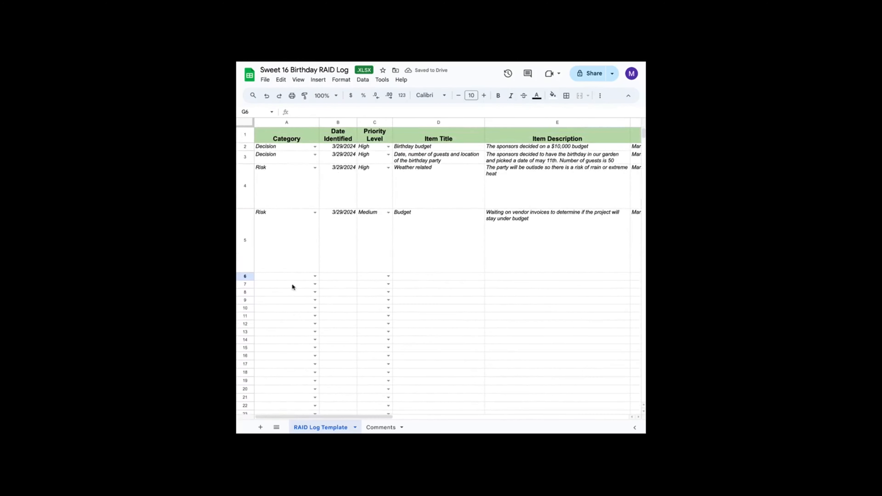
pyautogui.click(314, 280)
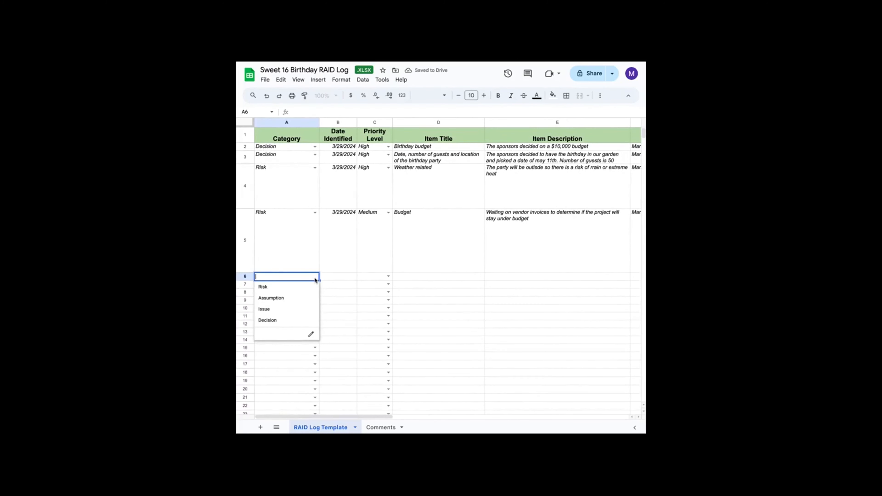
pyautogui.click(297, 298)
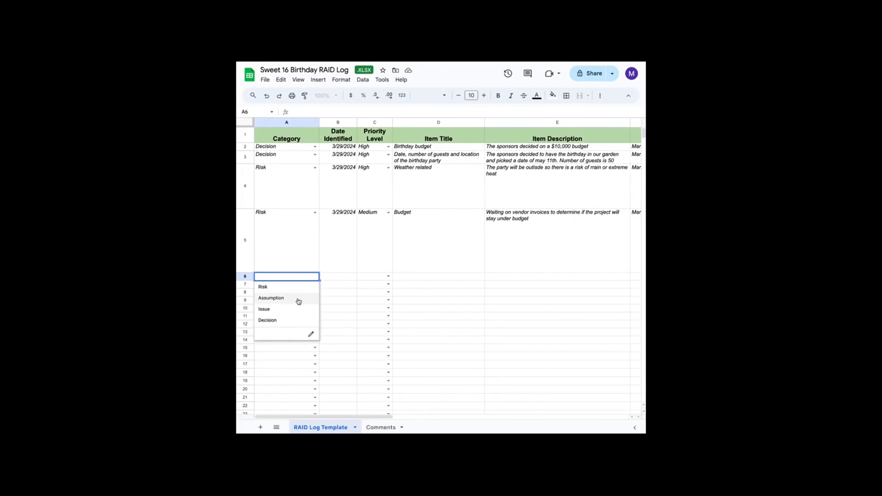
pyautogui.click(350, 279)
pyautogui.write('03')
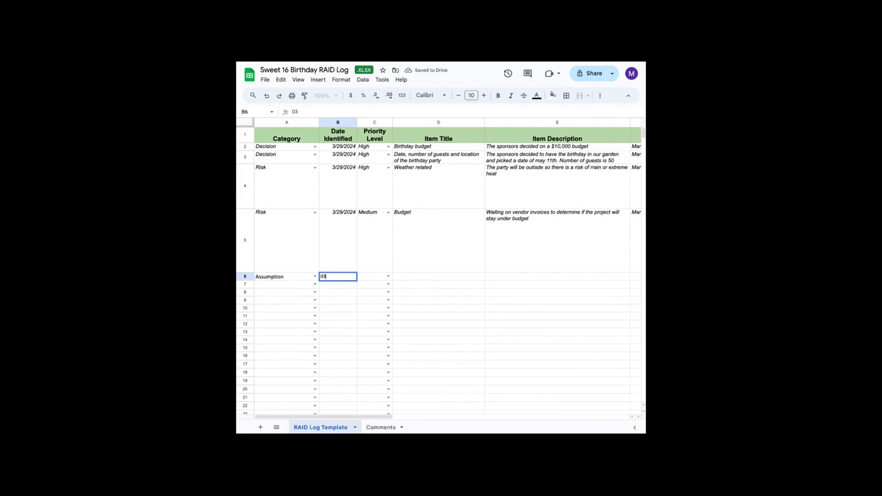
pyautogui.write('/29/2024')
pyautogui.press('Tab')
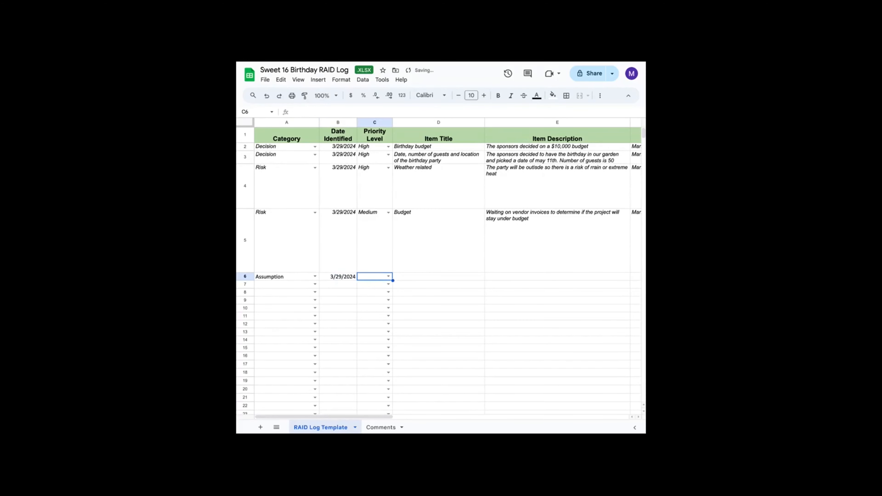
pyautogui.click(388, 276)
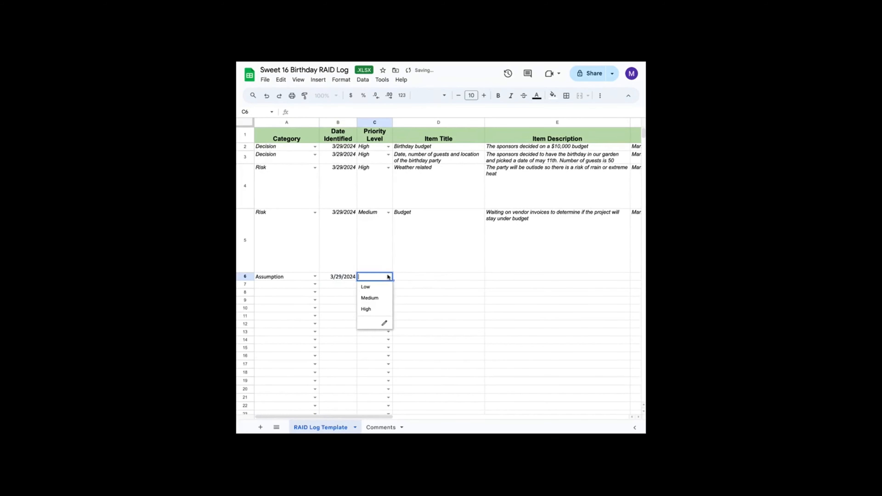
pyautogui.click(377, 298)
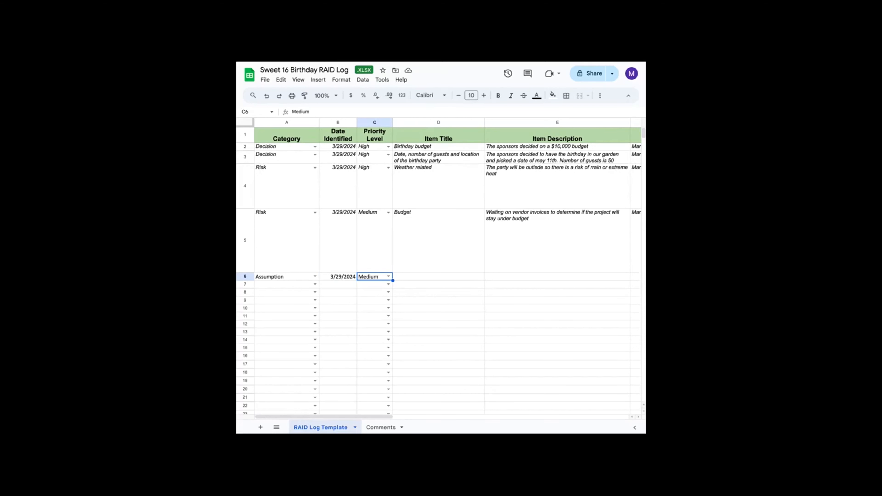
# - Enter the fifth item's title Perfect weather
pyautogui.click(439, 276)
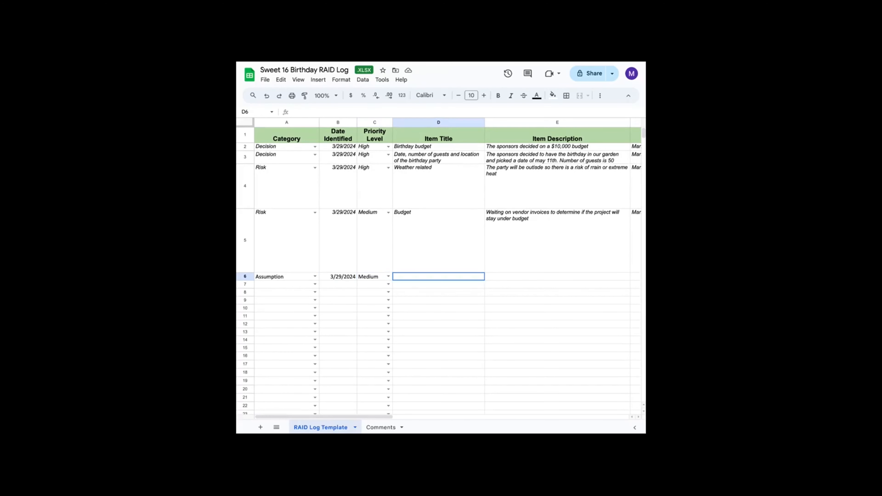
pyautogui.write('Perfe')
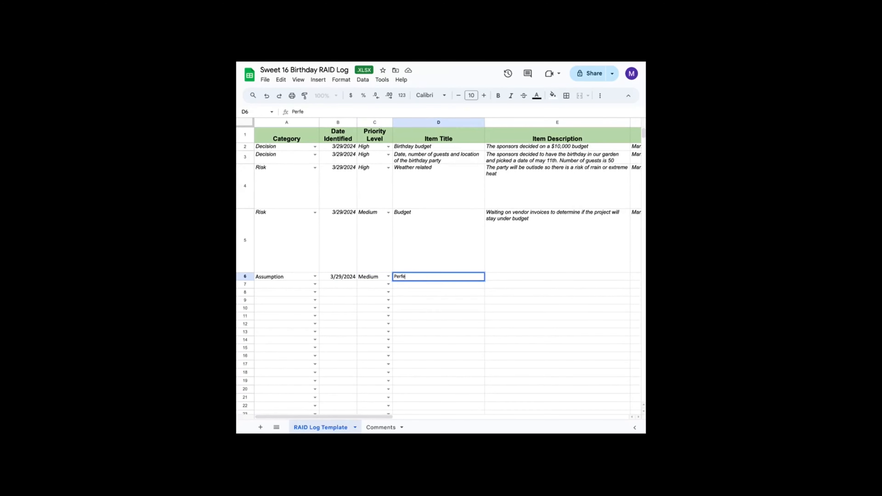
pyautogui.write('ct weather')
pyautogui.press('Tab')
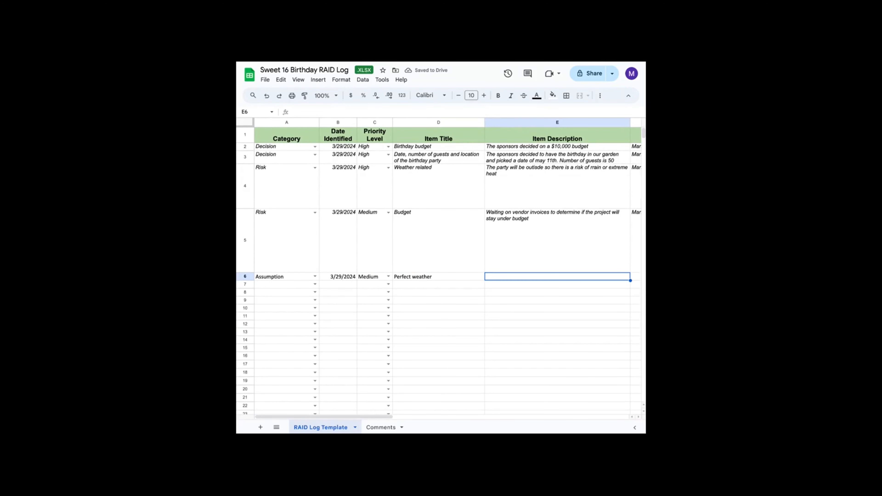
# - Enter We are assuming that since its spring, the weather will be beautiful and there will be no rain as the fifth item's description
pyautogui.write('We')
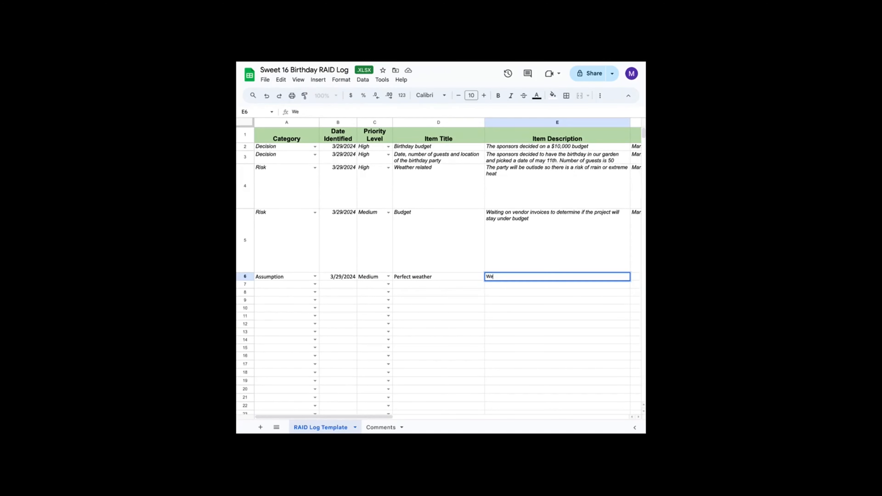
pyautogui.write(' are assuming that since its s')
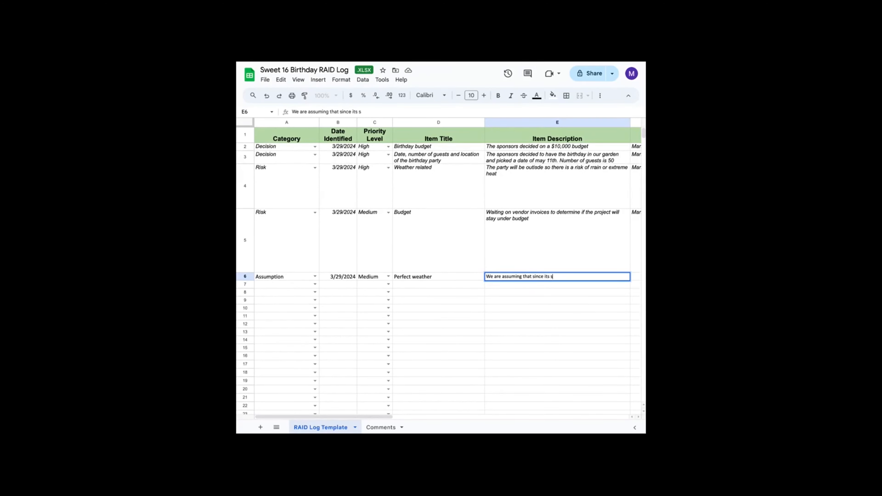
pyautogui.write('pring, the weatgeher will be ')
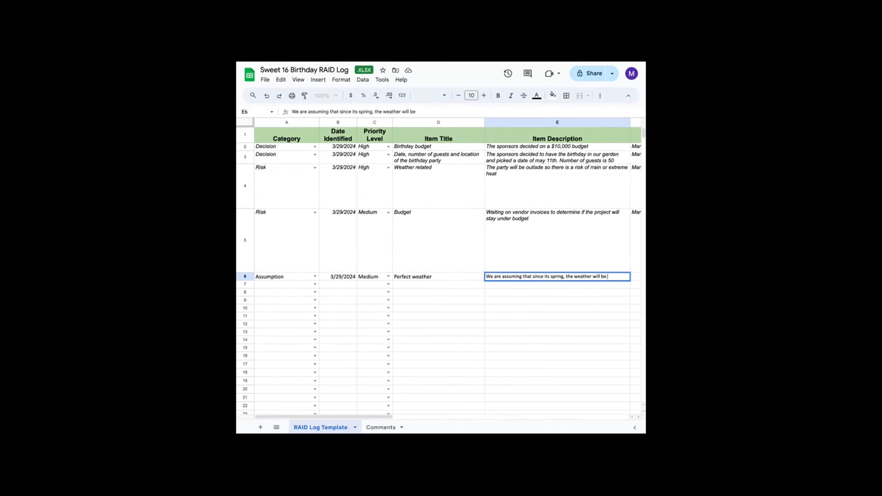
pyautogui.write('beautiful and th')
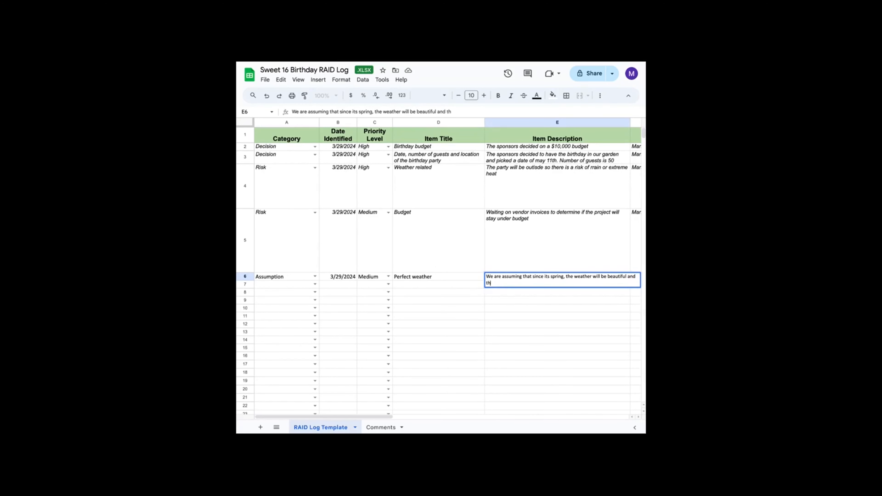
pyautogui.write('ere will be thno rain')
pyautogui.press('Tab')
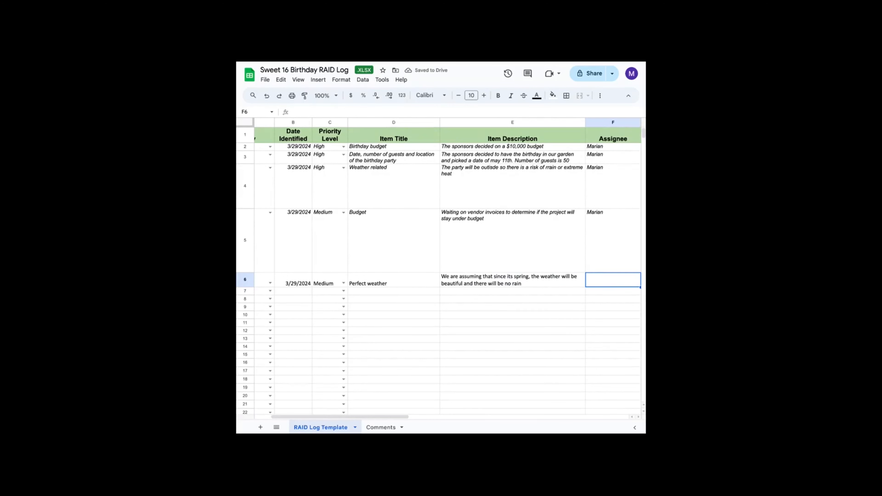
# - Enter the assignee's first name for the perfect weather item and pick a status for it
pyautogui.write('Marian')
pyautogui.press('Tab')
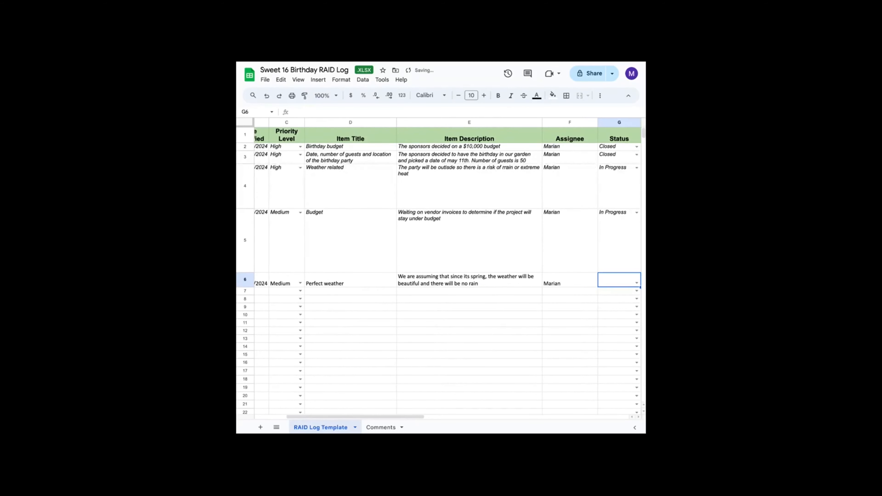
pyautogui.click(633, 283)
pyautogui.click(620, 315)
pyautogui.click(444, 322)
pyautogui.hscroll(-5, 444, 323)
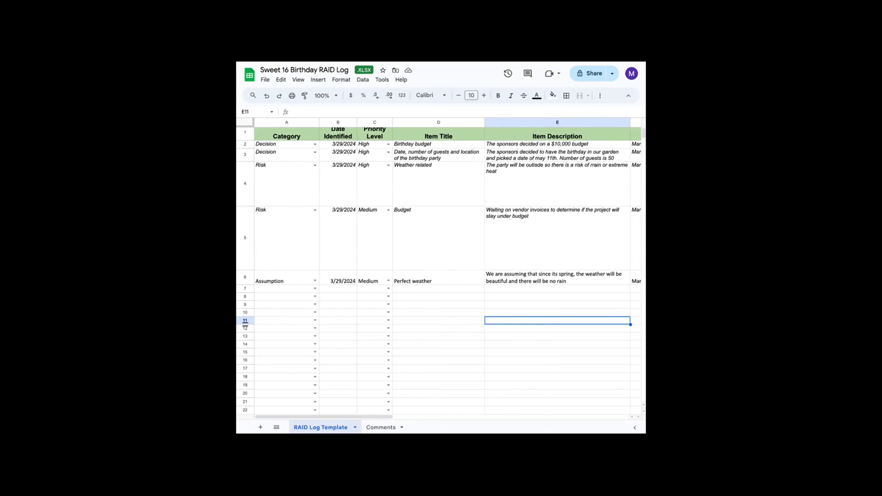
# - Fill the sixth log row with category Assumption, date identified 03/29 and priority level Medium
pyautogui.click(293, 290)
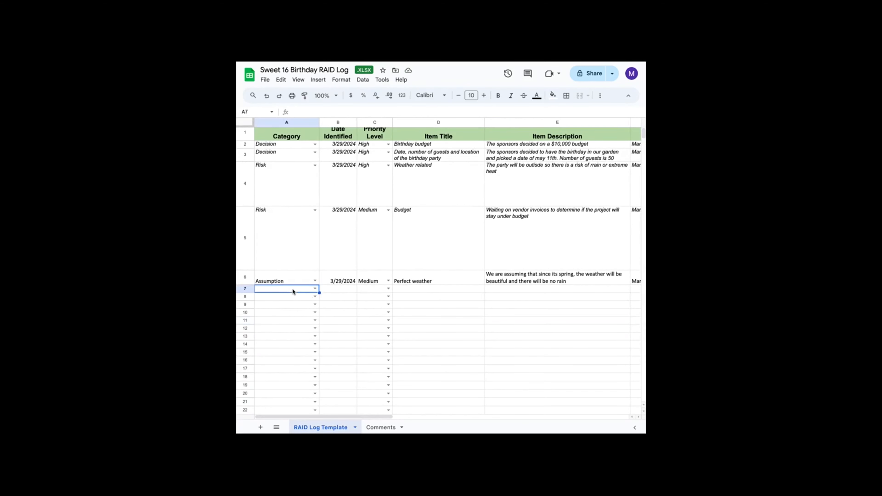
pyautogui.click(316, 292)
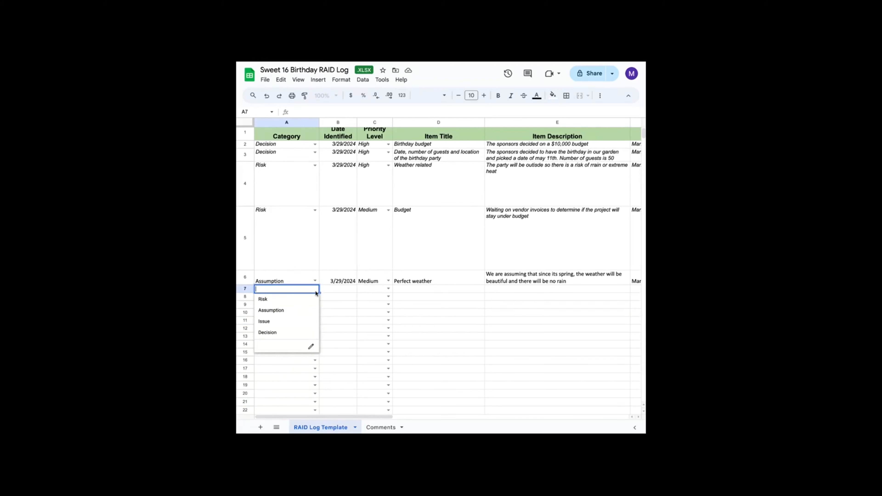
pyautogui.click(296, 310)
pyautogui.click(347, 285)
pyautogui.click(348, 290)
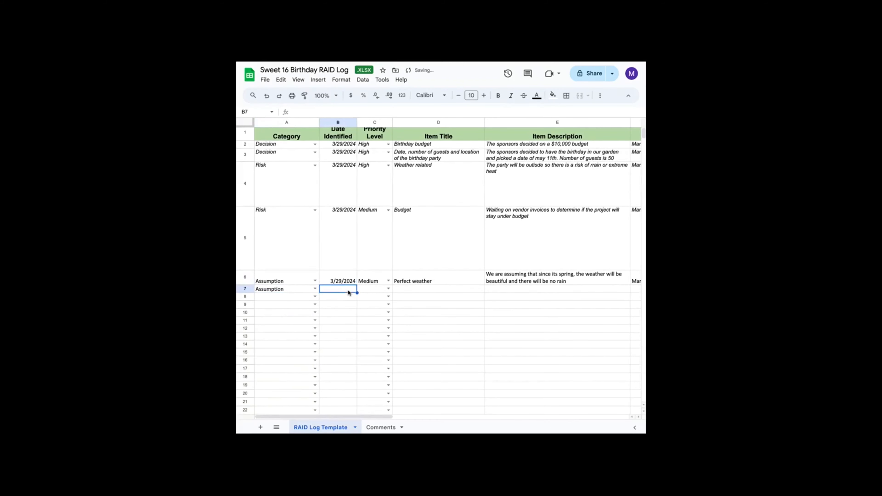
pyautogui.write('03/29')
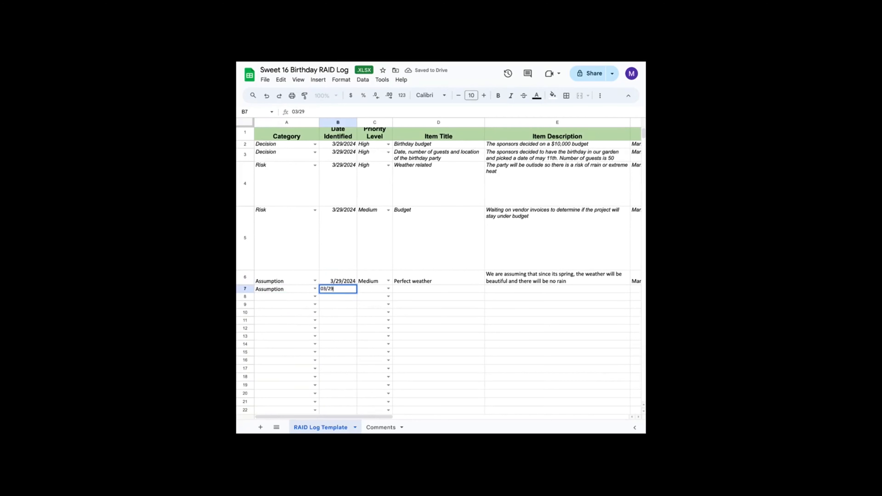
pyautogui.press('Tab')
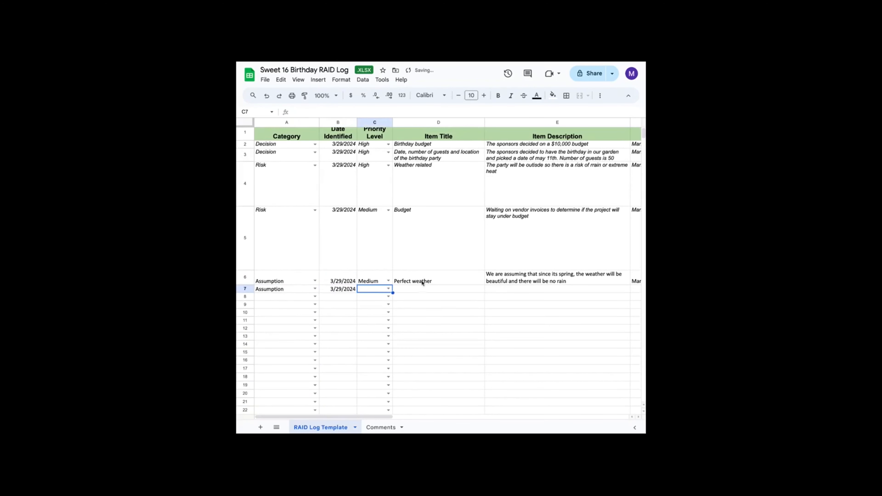
pyautogui.click(388, 288)
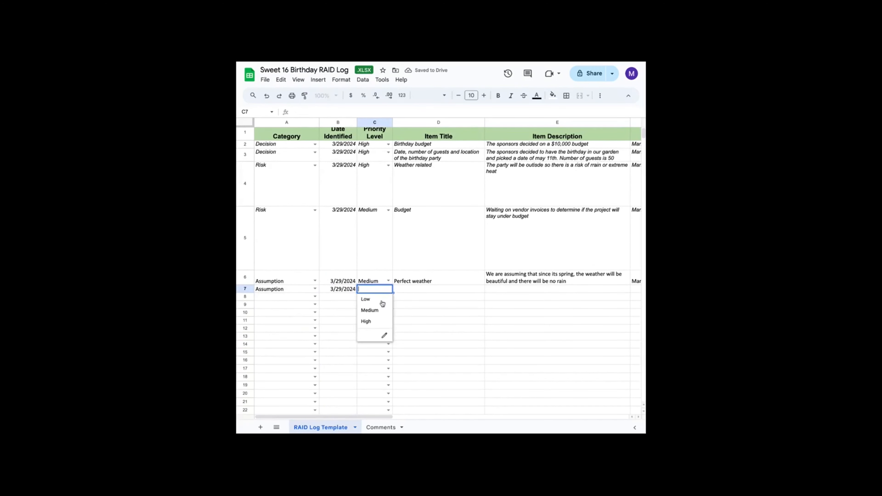
pyautogui.click(370, 309)
# - Enter the sixth item's title Guest RSVPs
pyautogui.click(415, 290)
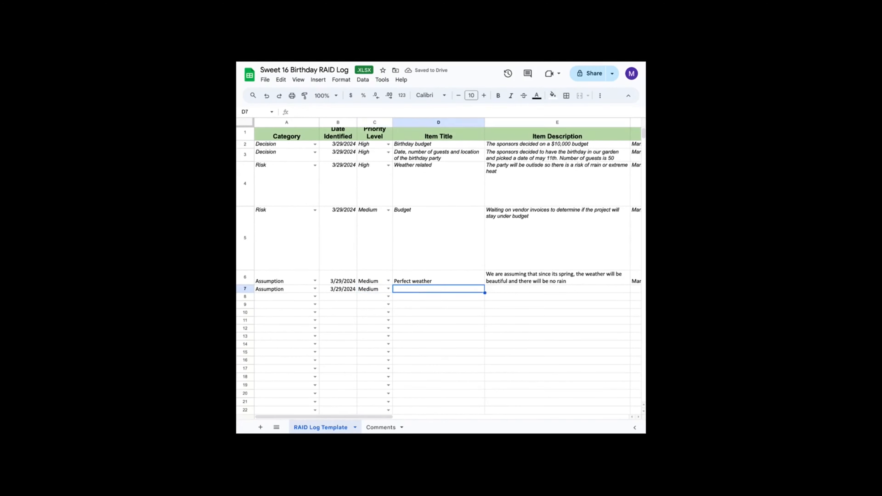
pyautogui.write('Guest RSVPs')
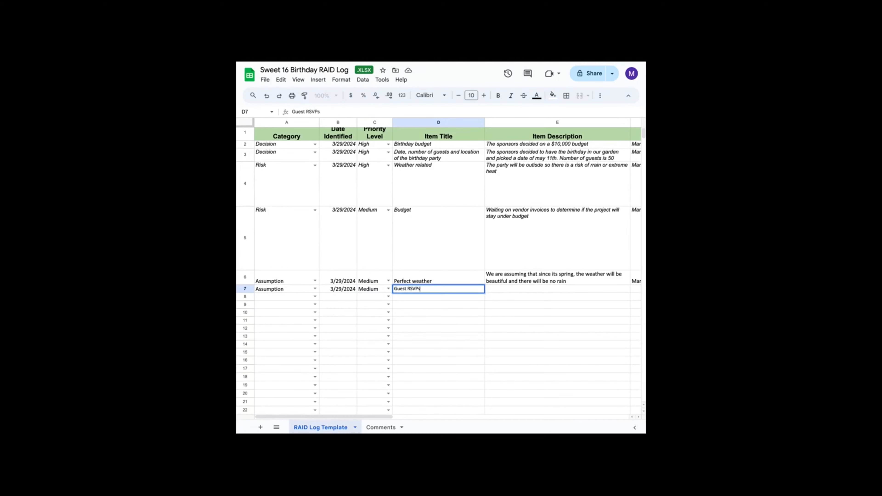
pyautogui.press('Tab')
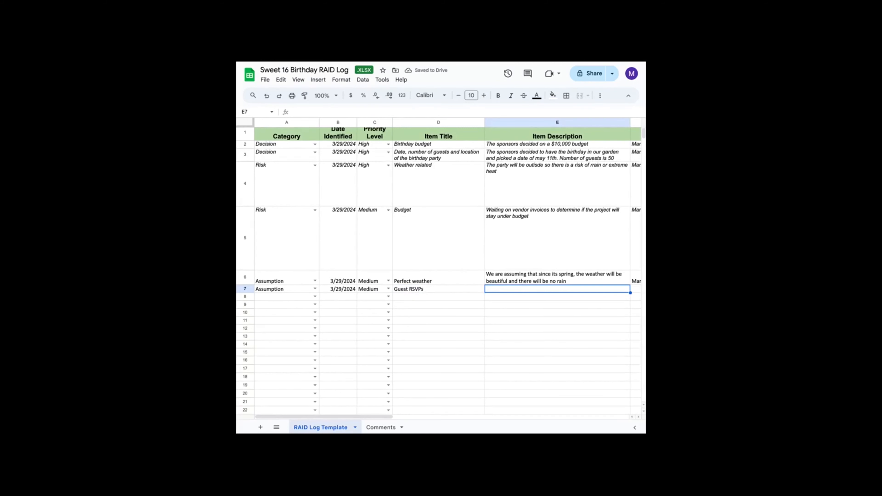
# - Enter Guests will RSVP before the set date to allow for proper planning as the sixth item's description
pyautogui.write('Guests wi')
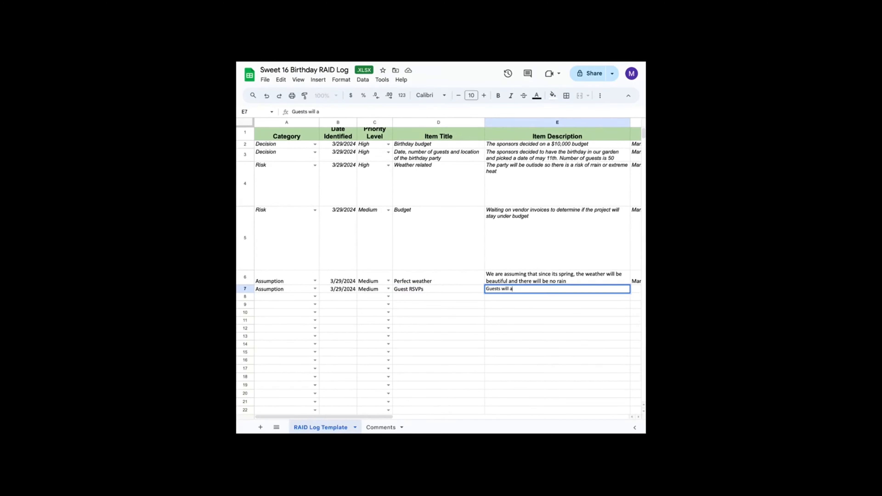
pyautogui.write('ll RSVP before the set')
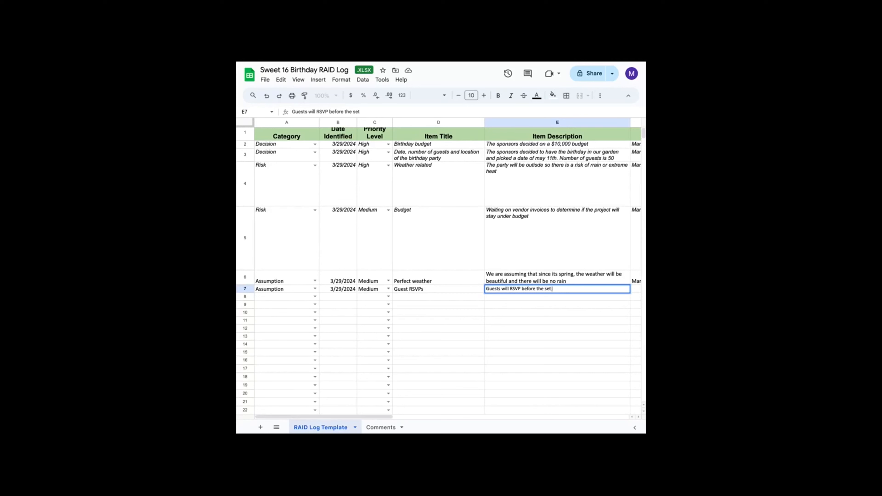
pyautogui.write(' date to allow for proper planning')
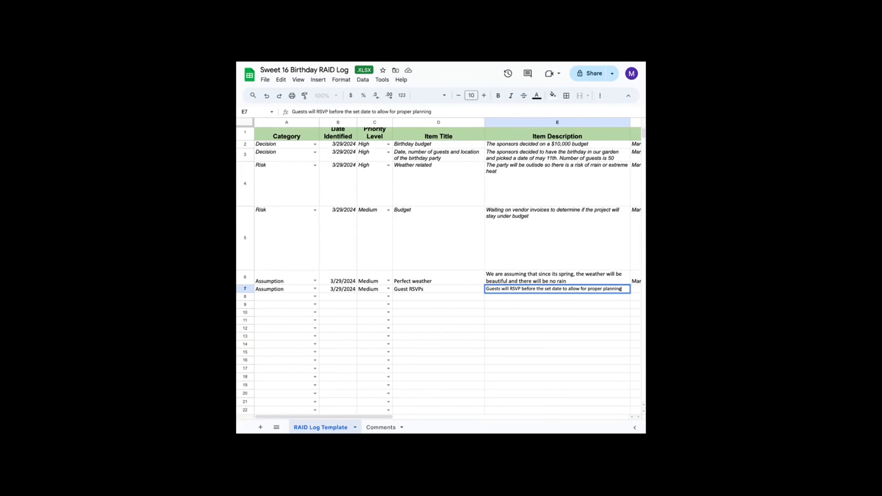
pyautogui.press('Tab')
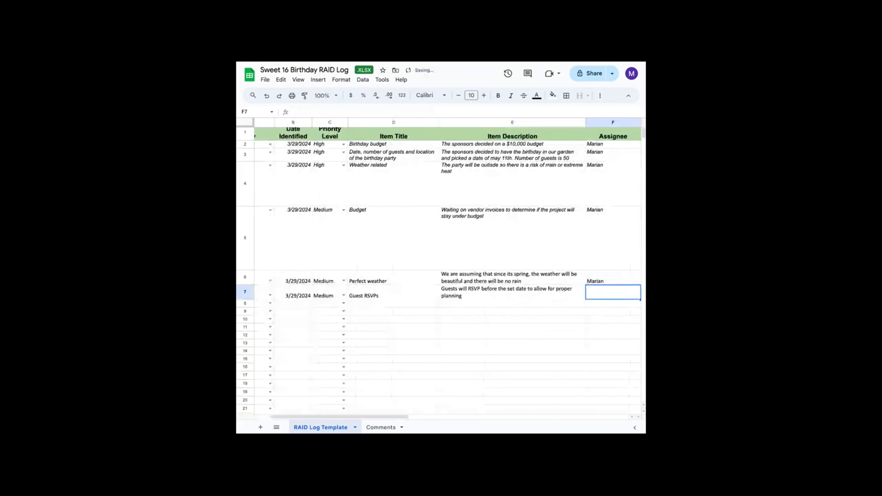
# - Enter the assignee's first name for the Guest RSVPs item and set its status to In Progress
pyautogui.write('Marian')
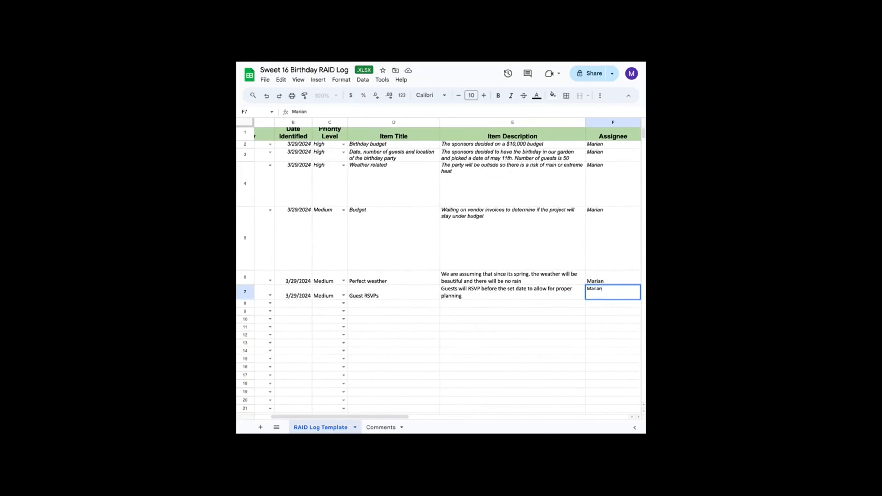
pyautogui.press('Tab')
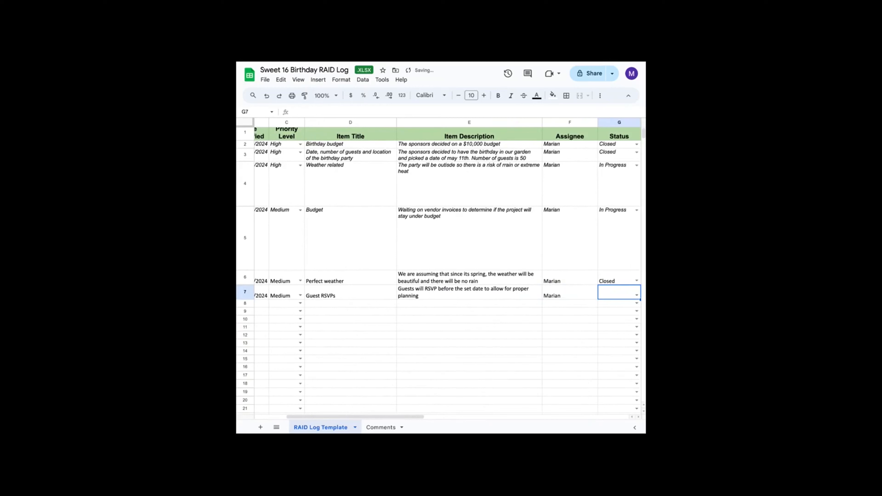
pyautogui.click(563, 293)
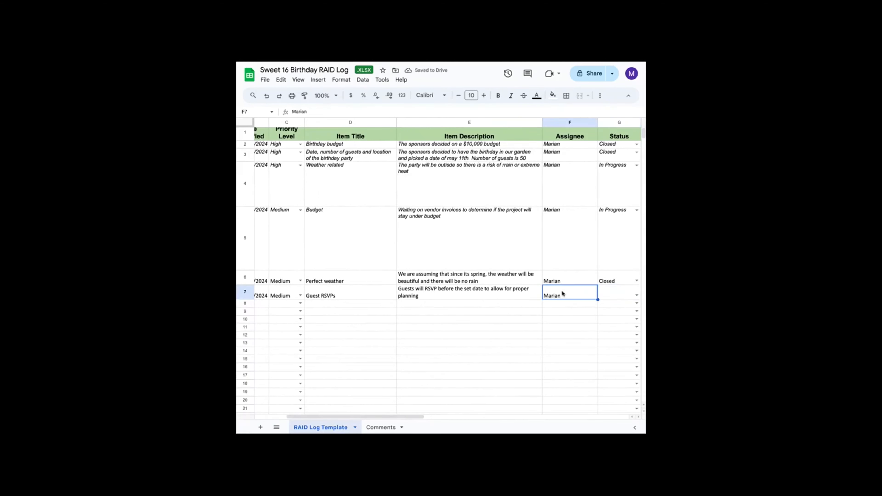
pyautogui.write('Chloe')
pyautogui.press('Tab')
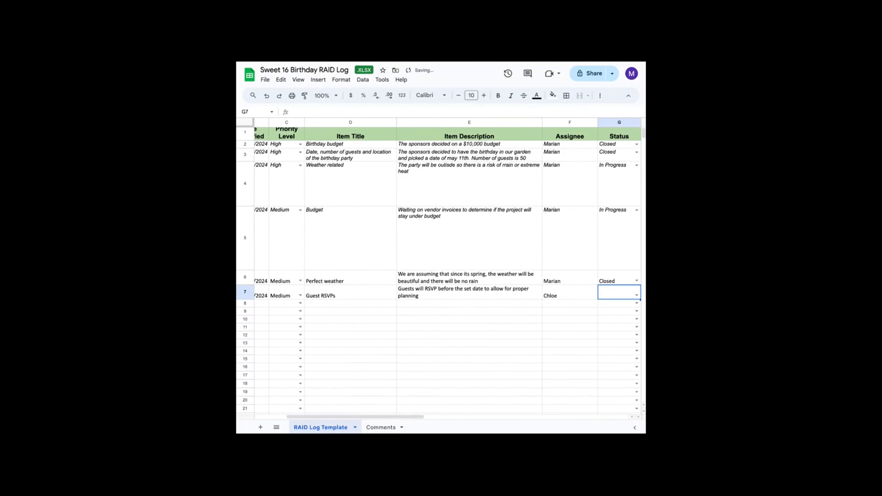
pyautogui.click(637, 295)
pyautogui.click(614, 316)
pyautogui.moveTo(465, 311); pyautogui.dragTo(463, 317)
pyautogui.click(486, 335)
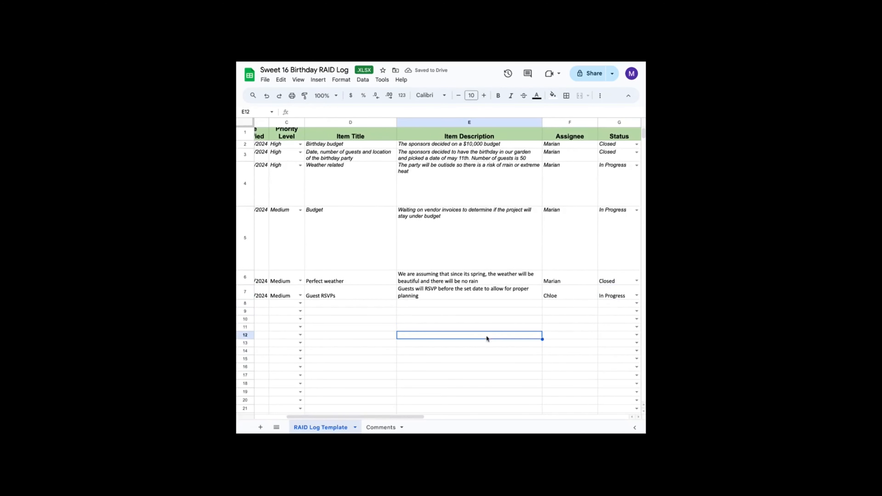
# - Review the filled RAID log rows by scrolling across and down the sheet
pyautogui.hscroll(5, 637, 292)
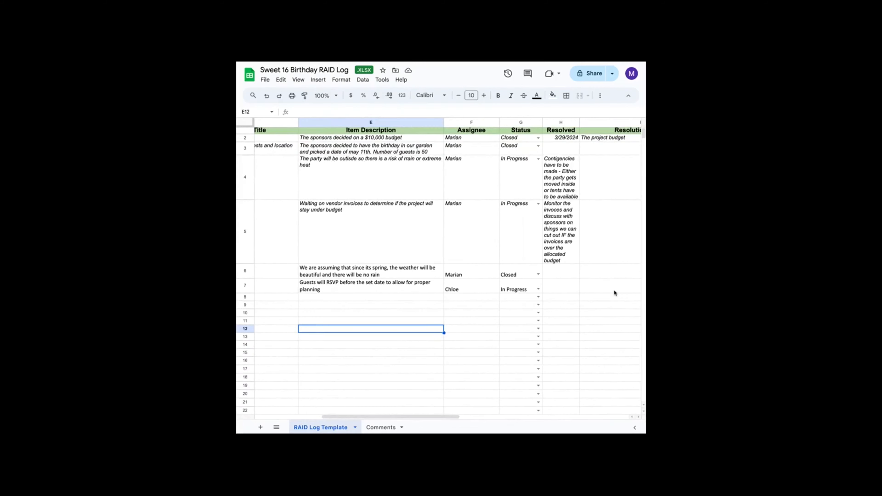
pyautogui.hscroll(3, 614, 291)
pyautogui.hscroll(-8, 614, 293)
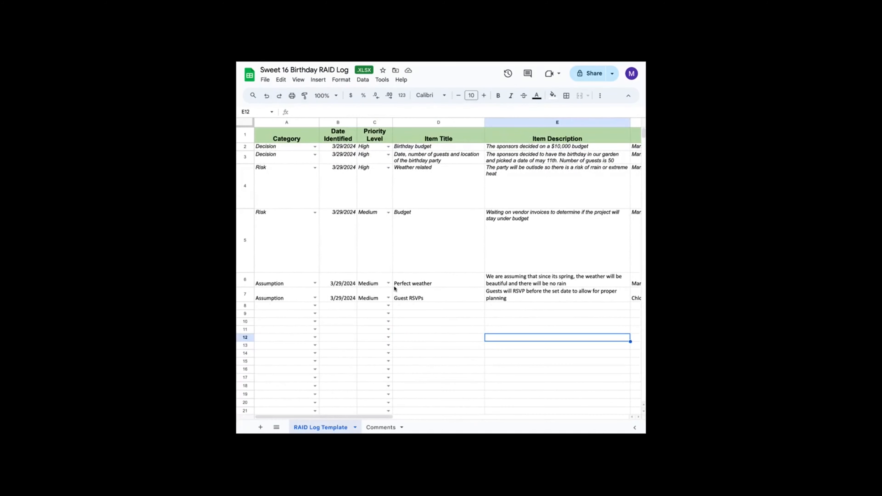
pyautogui.hscroll(4, 431, 277)
pyautogui.scroll(-1, 431, 277)
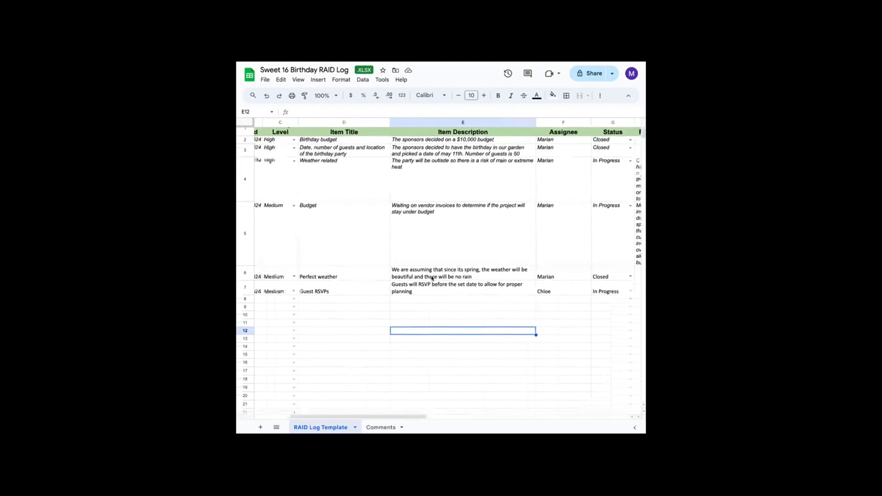
pyautogui.hscroll(-4, 431, 277)
pyautogui.scroll(-8, 431, 276)
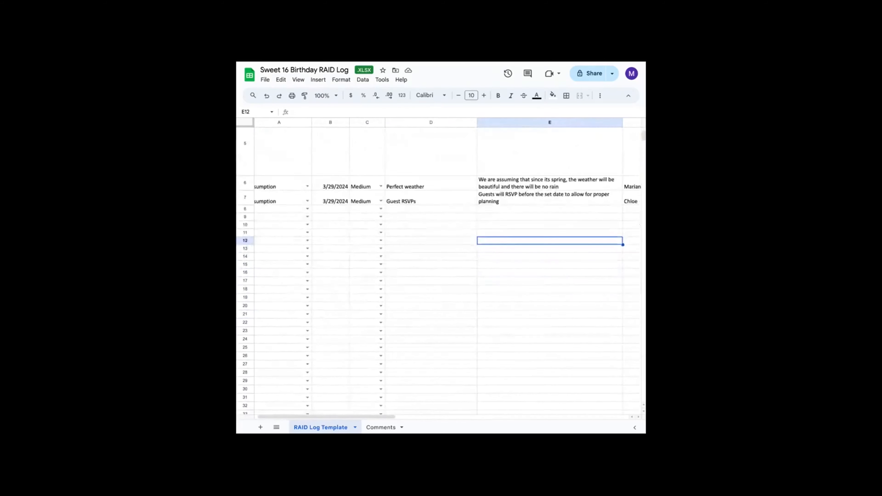
pyautogui.scroll(6, 432, 277)
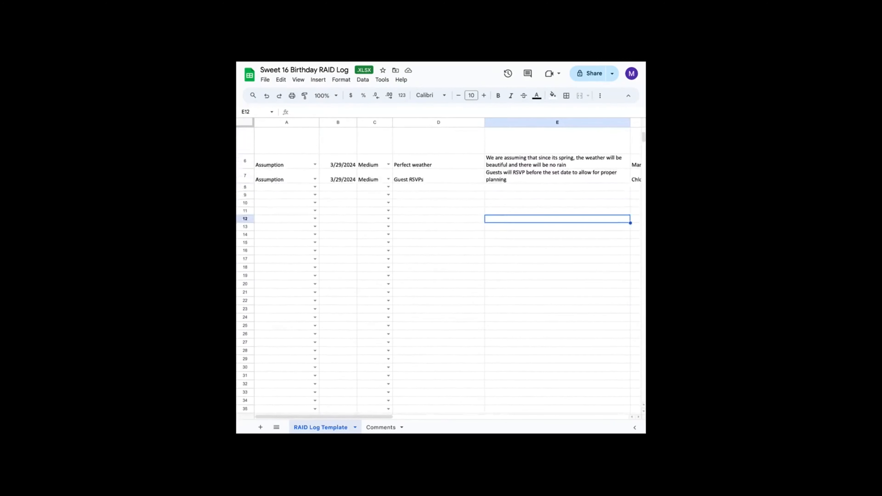
pyautogui.scroll(1, 368, 289)
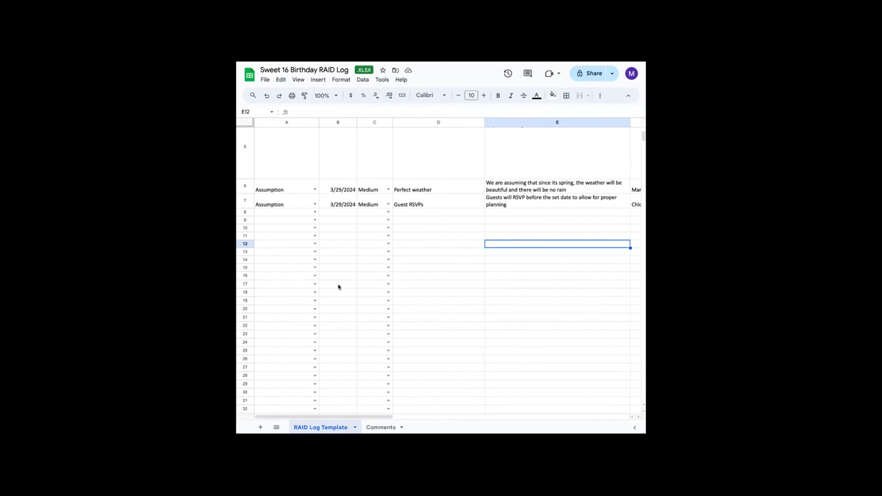
pyautogui.scroll(5, 330, 292)
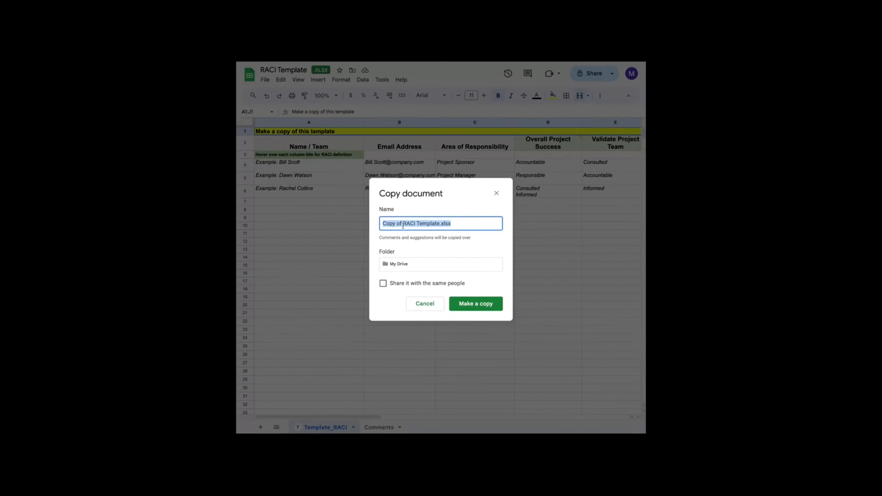
# - Make a copy of the RACI template named Sweet 16 Birthday RACI
pyautogui.click(402, 224)
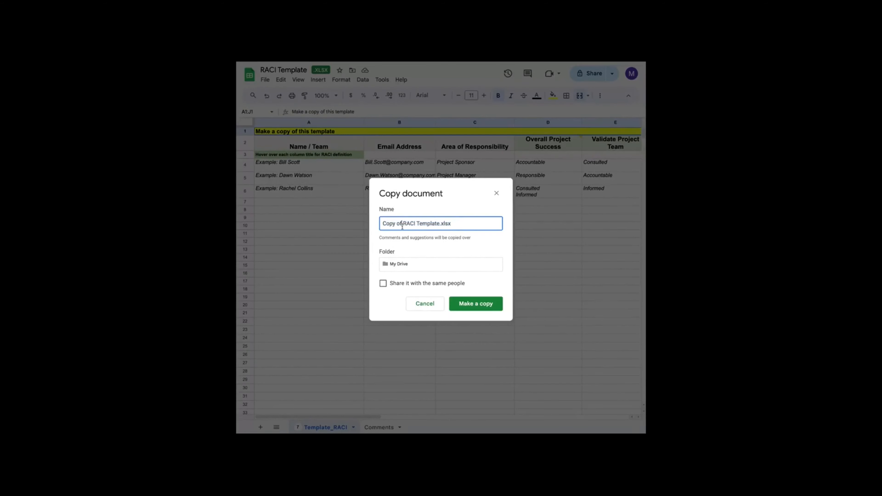
pyautogui.press('BackSpace')
pyautogui.press('BackSpace')
pyautogui.press('BackSpace')
pyautogui.press('BackSpace')
pyautogui.press('BackSpace')
pyautogui.press('BackSpace')
pyautogui.press('BackSpace')
pyautogui.press('BackSpace')
pyautogui.write('B')
pyautogui.press('BackSpace')
pyautogui.write('Sweet 16 Birthday')
pyautogui.moveTo(442, 223); pyautogui.dragTo(540, 225)
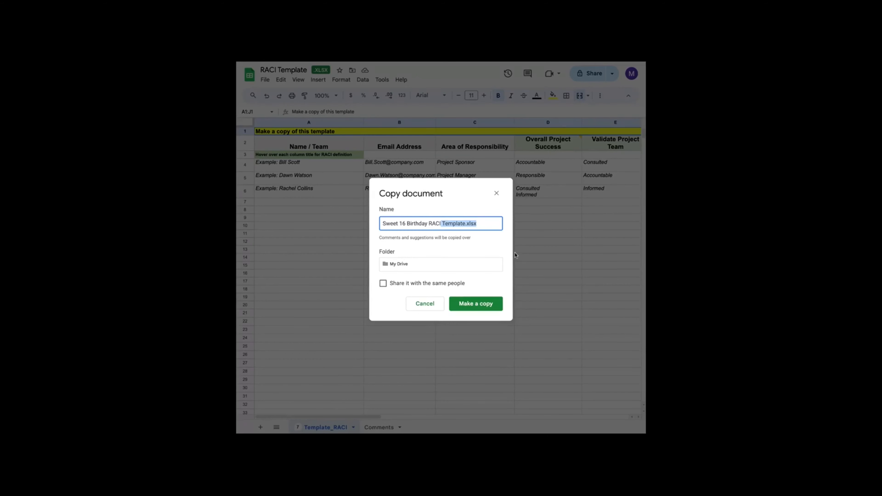
pyautogui.press('BackSpace')
pyautogui.click(481, 305)
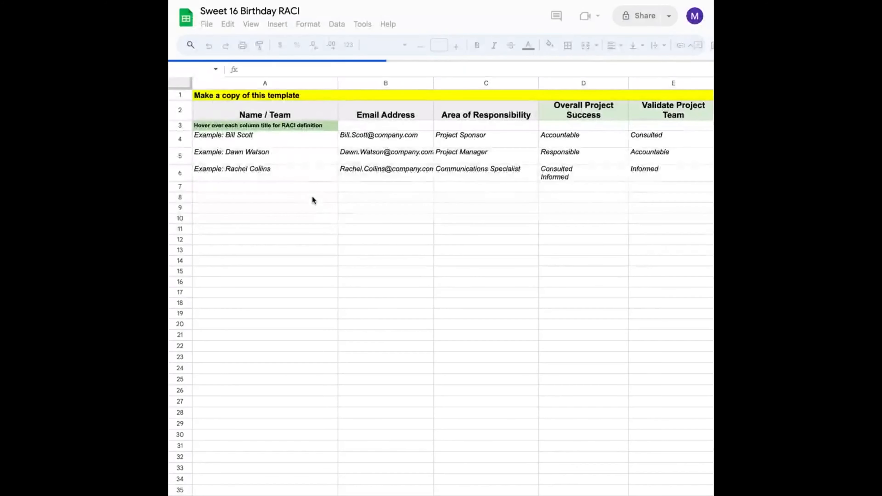
# - Delete the three example rows 4 to 6 from the RACI sheet
pyautogui.click(181, 176)
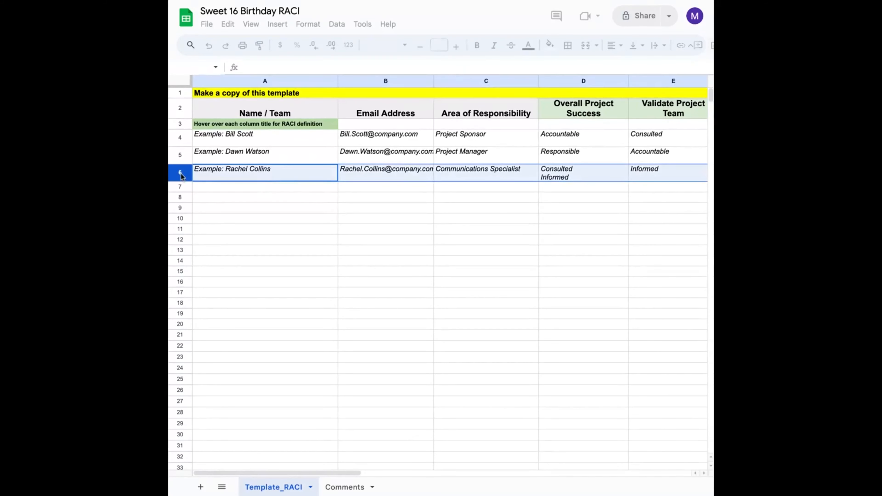
pyautogui.moveTo(181, 176)
pyautogui.mouseDown()
pyautogui.moveTo(183, 138)
pyautogui.moveTo(181, 172)
pyautogui.moveTo(183, 155)
pyautogui.moveTo(187, 163)
pyautogui.mouseUp()
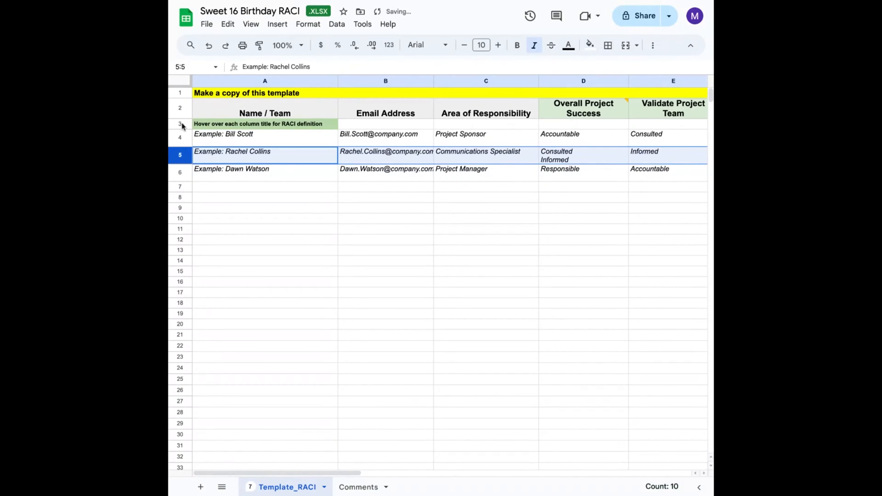
pyautogui.click(180, 137)
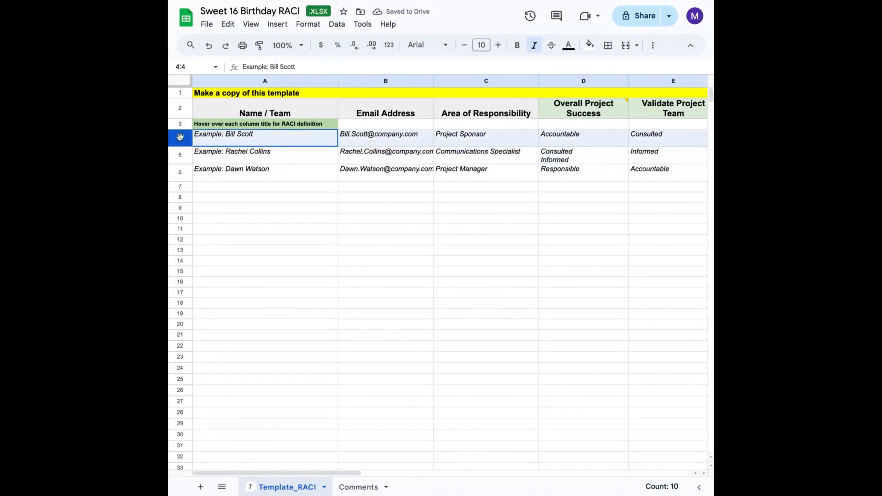
pyautogui.moveTo(180, 137); pyautogui.dragTo(183, 171)
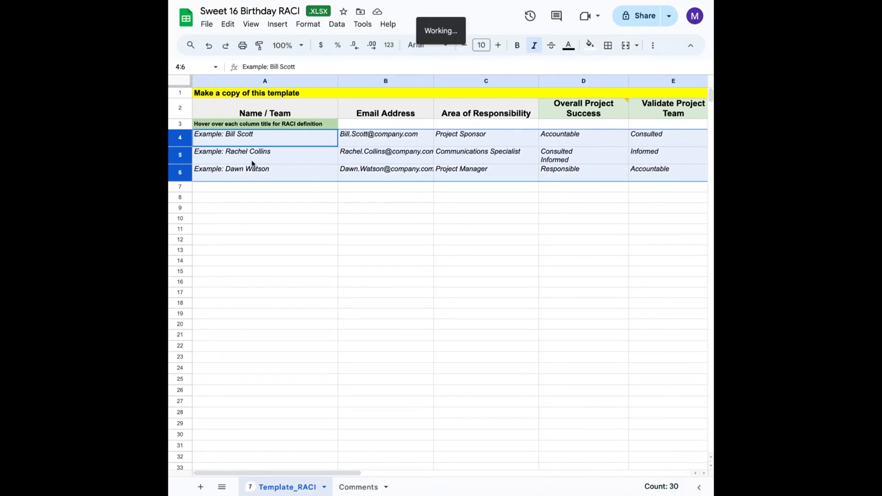
pyautogui.rightClick(259, 160)
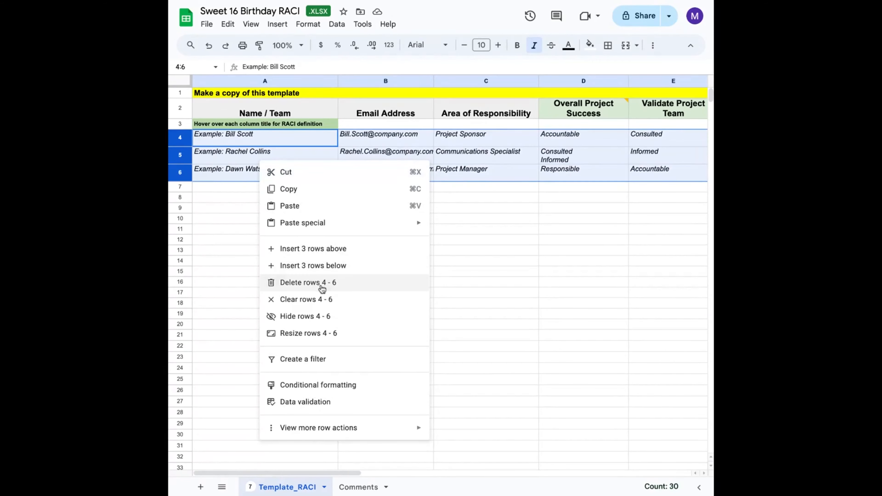
pyautogui.click(322, 289)
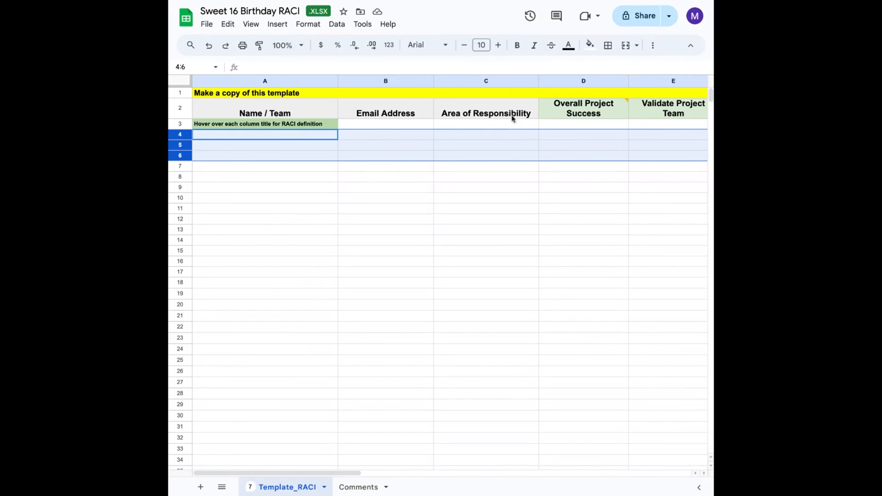
# - Read the RACI definition note on the Overall Project Success column heading
pyautogui.moveTo(614, 108)
pyautogui.hscroll(3, 609, 196)
pyautogui.moveTo(478, 116)
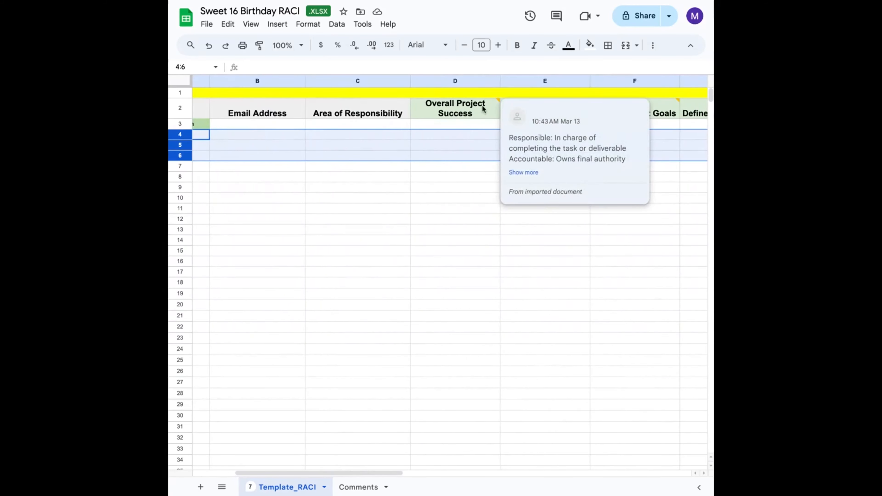
# - Expand the full RACI definition note on the column heading and scroll across the header columns
pyautogui.click(523, 173)
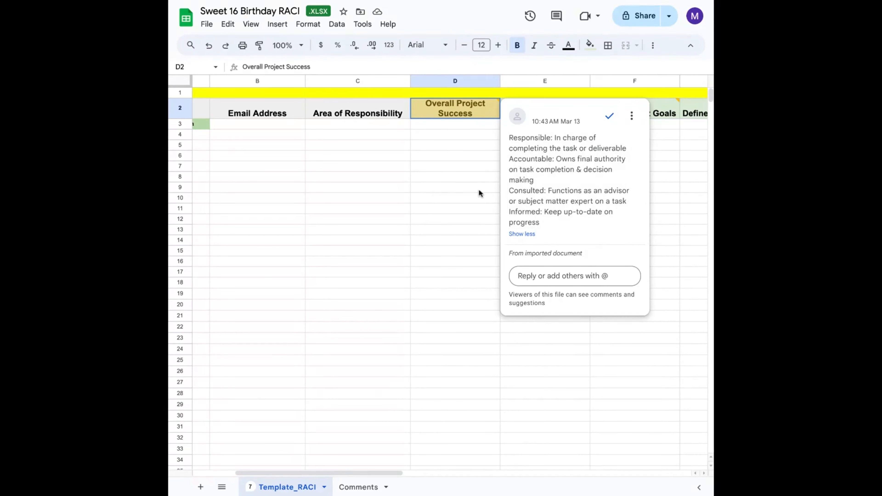
pyautogui.click(386, 273)
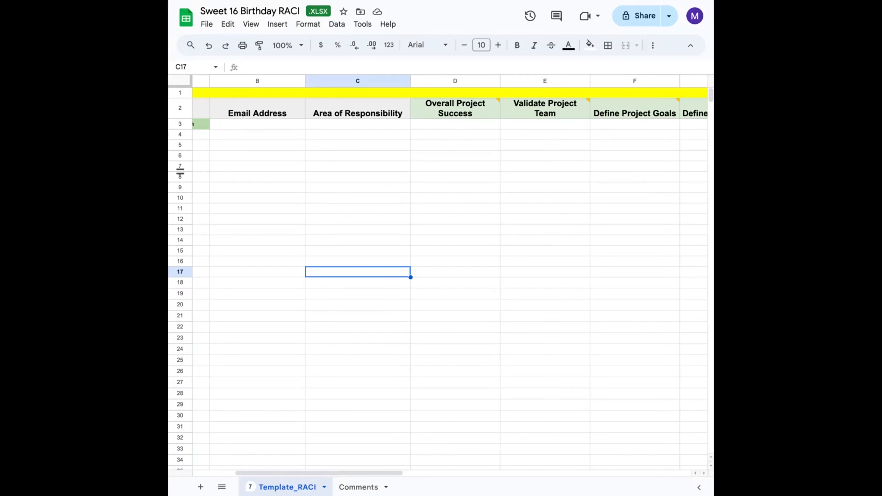
pyautogui.hscroll(5, 180, 171)
pyautogui.hscroll(-8, 180, 171)
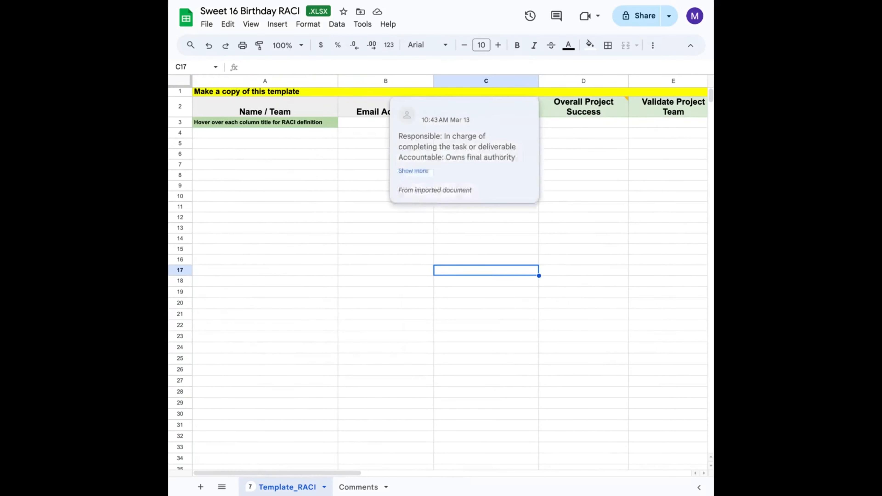
# - Rename the Overall Project Success column heading to Decor Planning
pyautogui.click(584, 107)
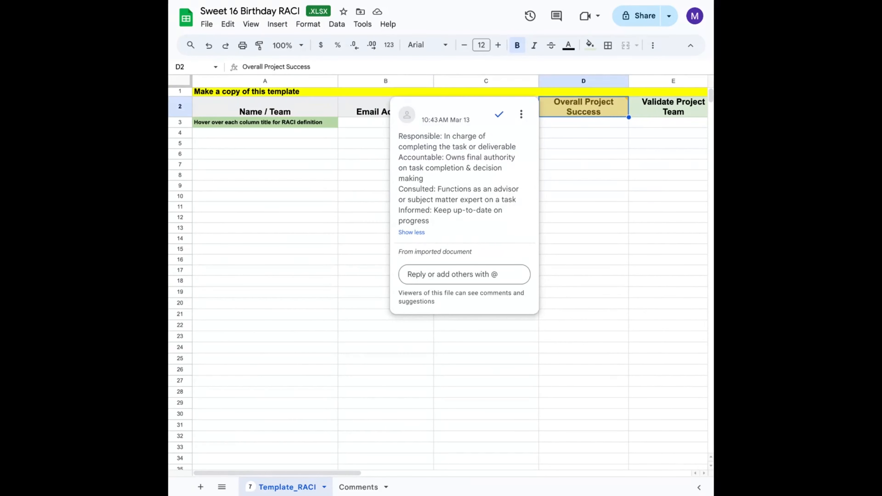
pyautogui.write('Decor P')
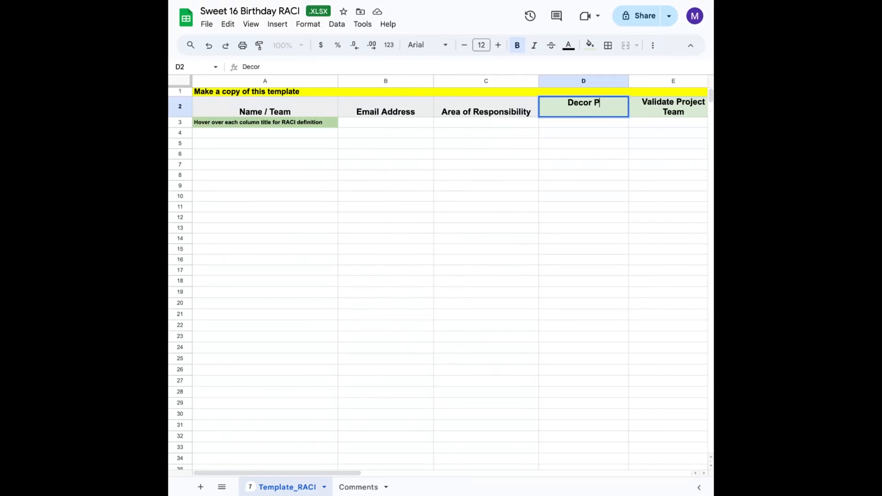
pyautogui.write('lanning')
pyautogui.press('Tab')
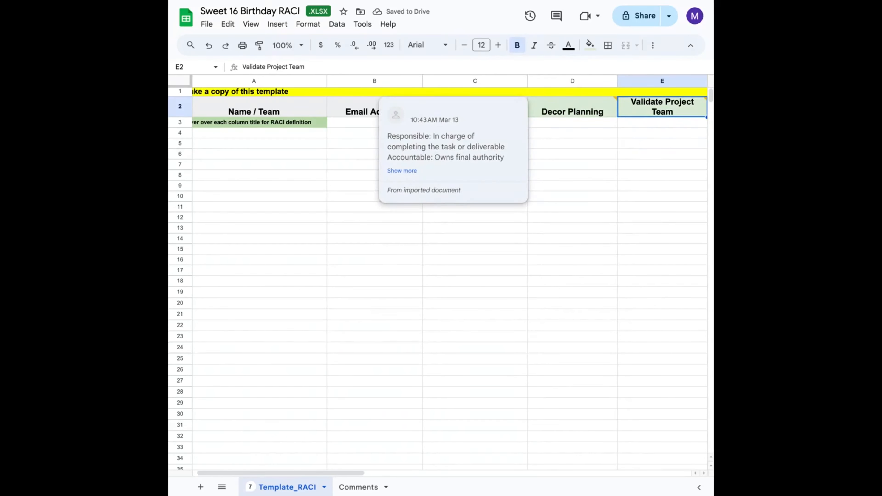
# - Rename the next two task headings to Vendor Booking and RSVP Tracking
pyautogui.write('Vendor')
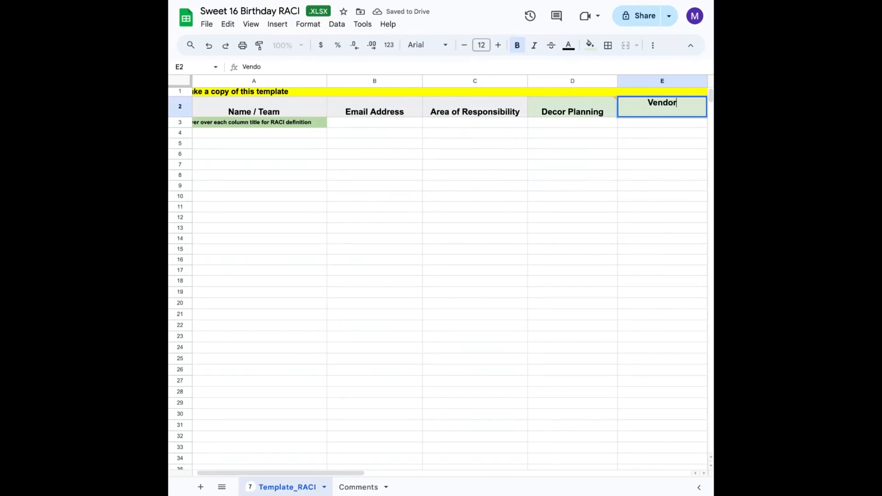
pyautogui.write(' Booking')
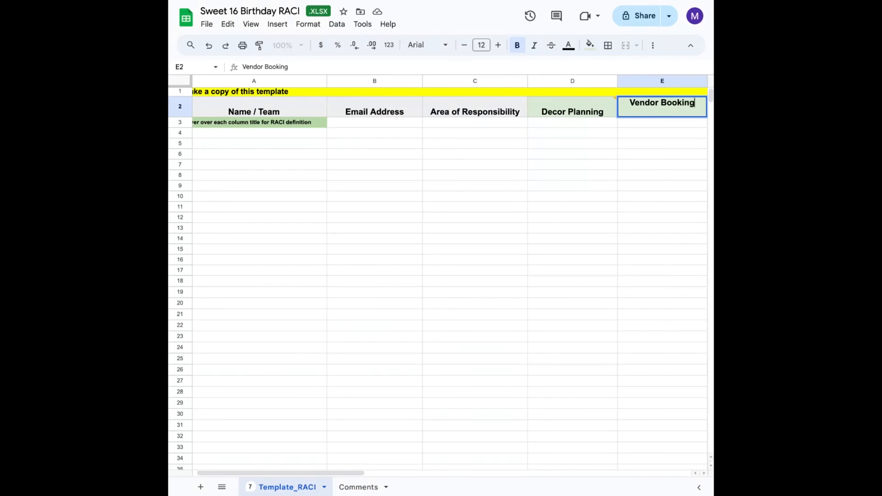
pyautogui.press('Tab')
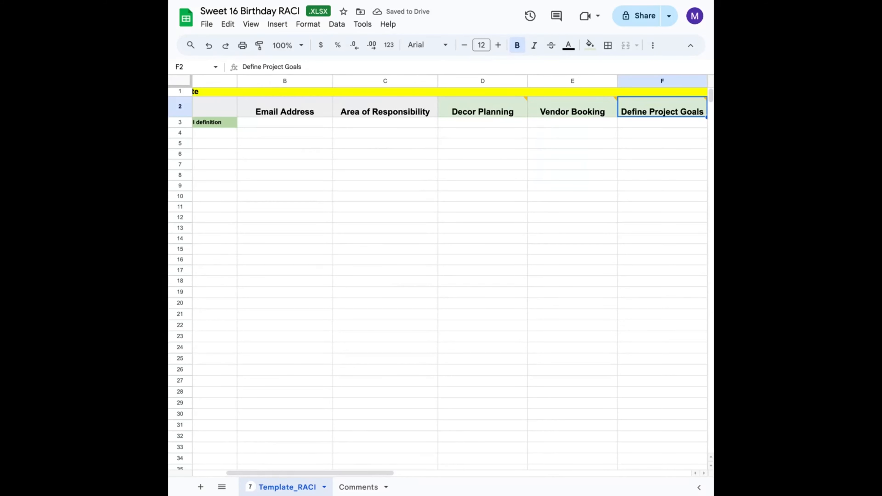
pyautogui.write('RSVP Tr')
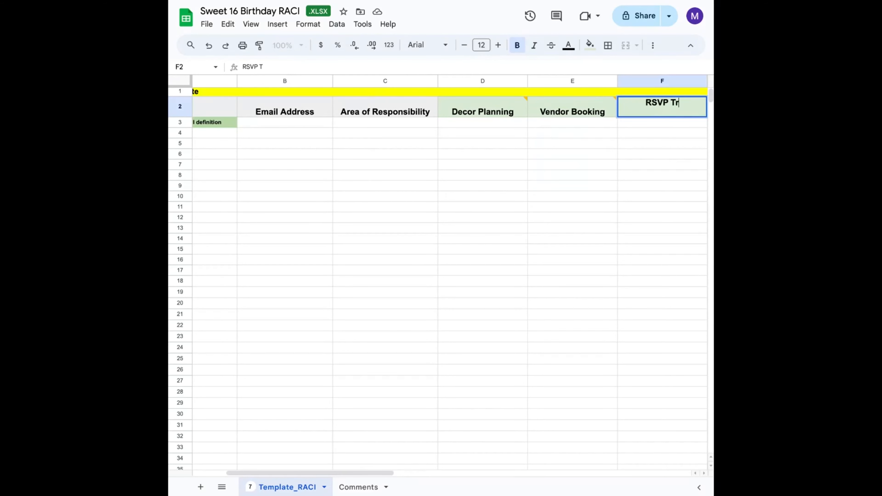
pyautogui.write('acking')
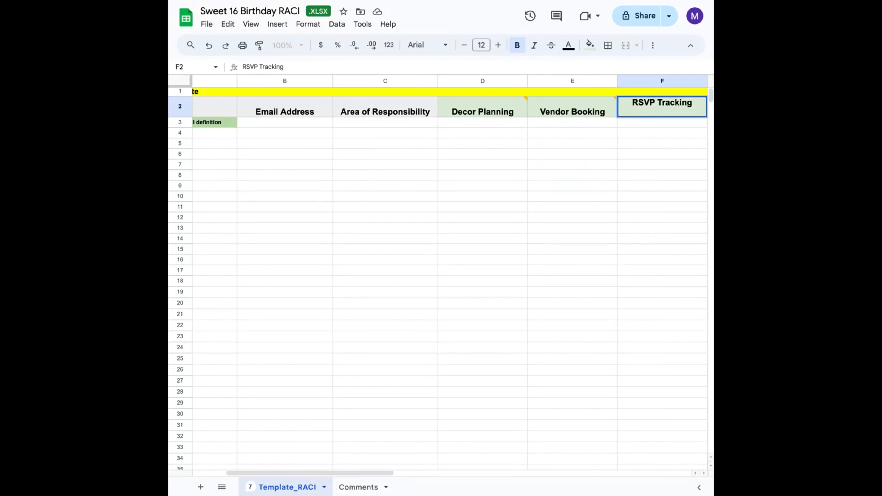
pyautogui.press('Tab')
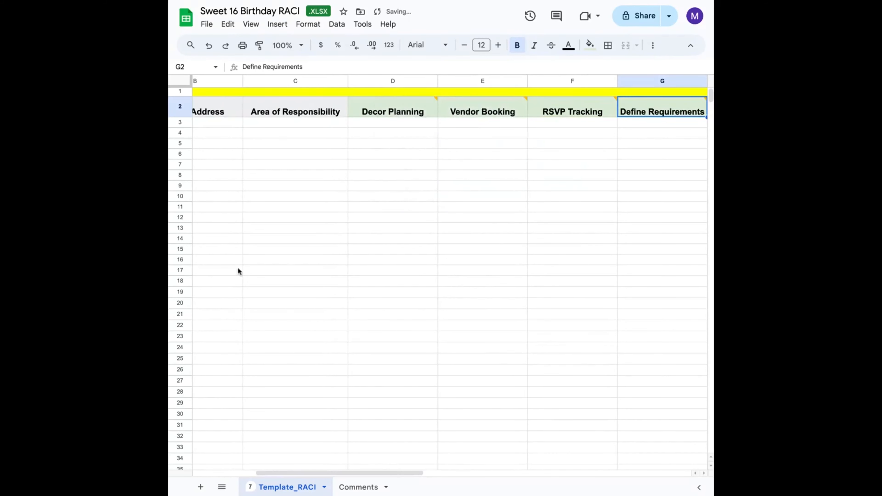
# - Rename the Stakeholder Communication heading to Event Coordination and the Define Requirements heading to Budget
pyautogui.hscroll(5, 615, 239)
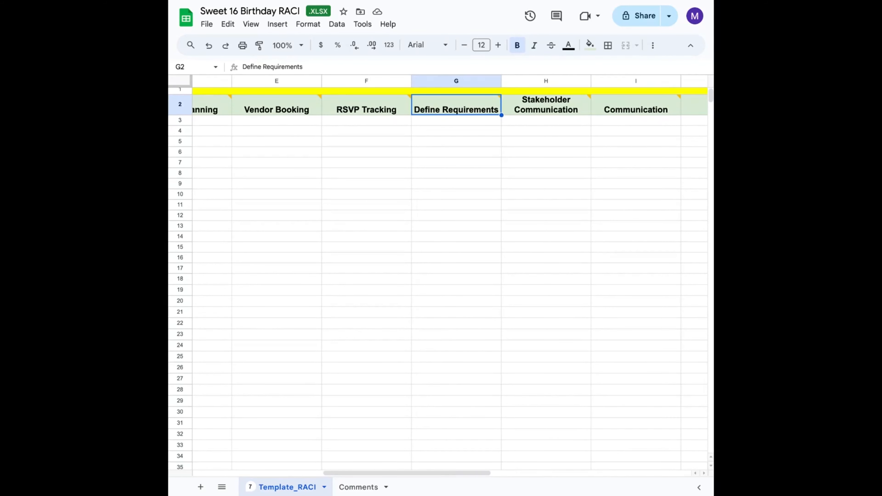
pyautogui.click(546, 111)
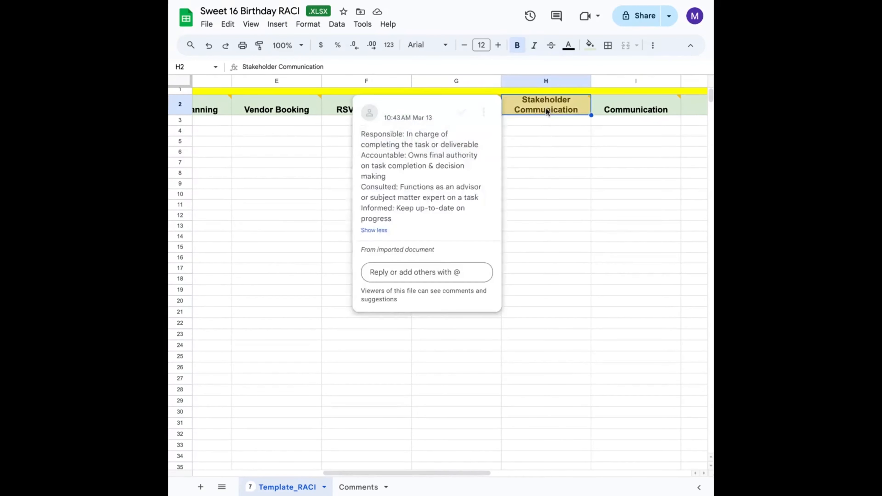
pyautogui.write('Evet')
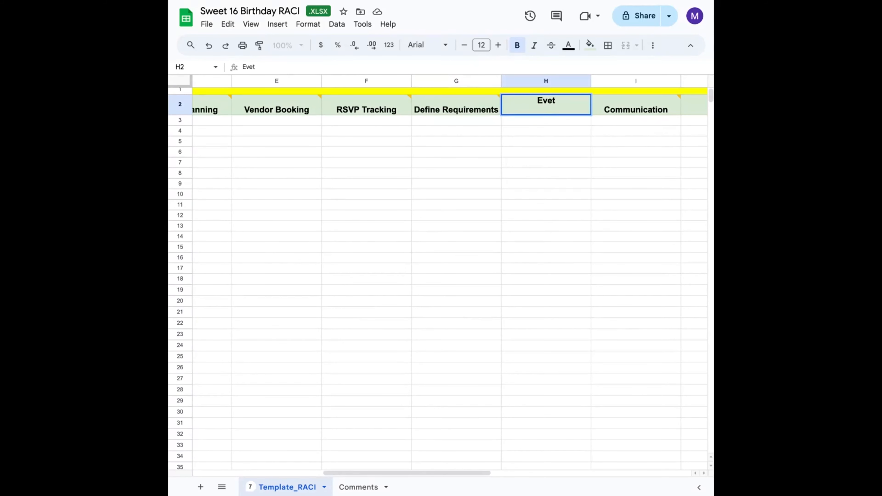
pyautogui.press('BackSpace')
pyautogui.write('nt Coord')
pyautogui.write('ination')
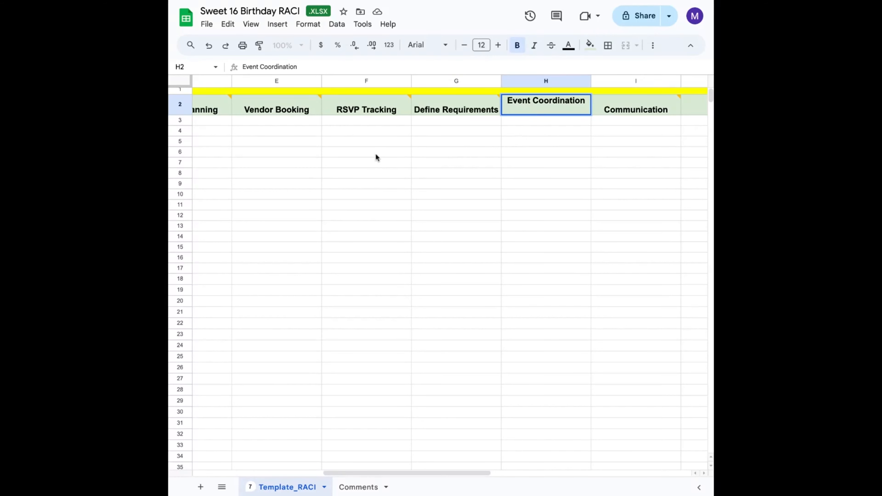
pyautogui.click(445, 106)
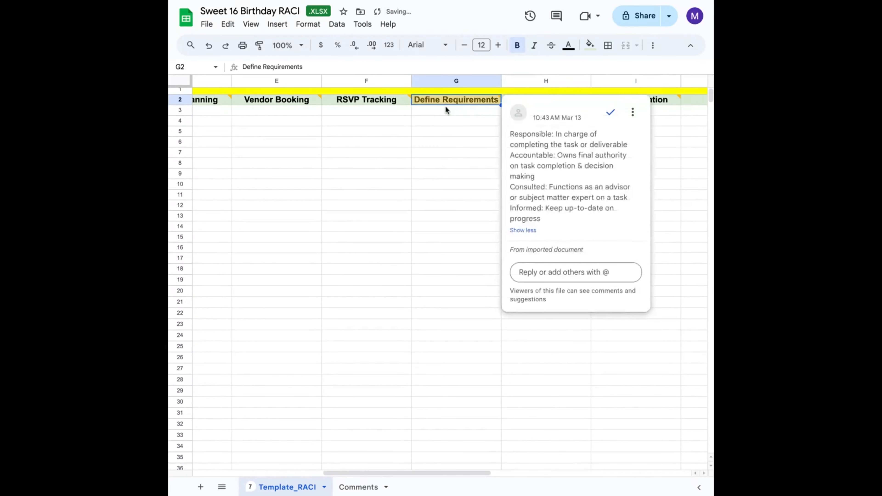
pyautogui.write('Budget')
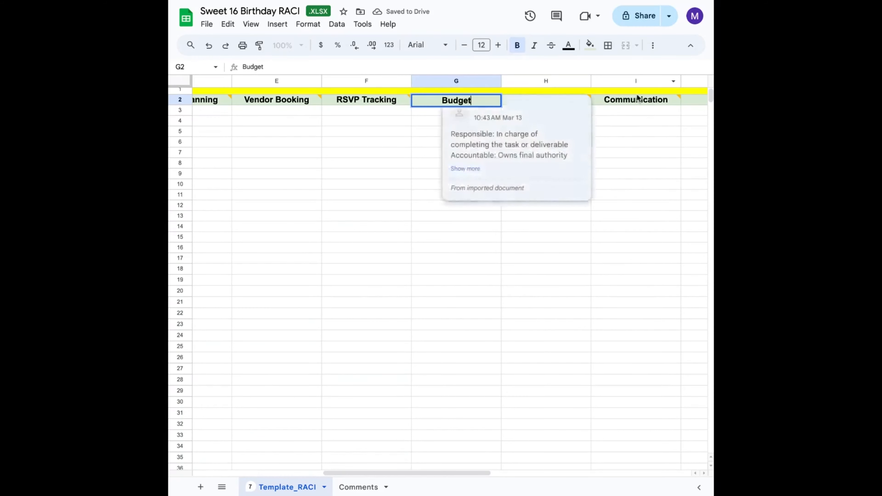
# - Delete the Communication column from the RACI sheet
pyautogui.click(632, 81)
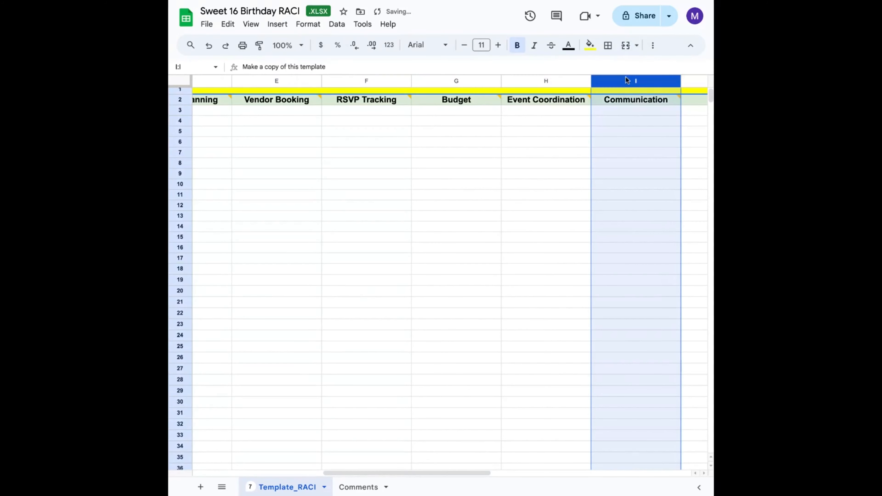
pyautogui.rightClick(626, 80)
pyautogui.click(520, 199)
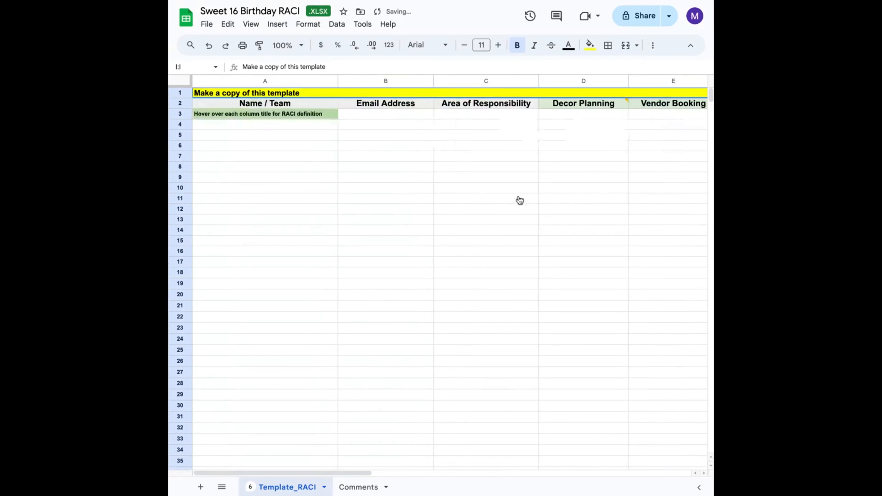
pyautogui.click(419, 220)
# - Enter Project Manager as the first entry under Name / Team in row 4
pyautogui.scroll(-1, 420, 223)
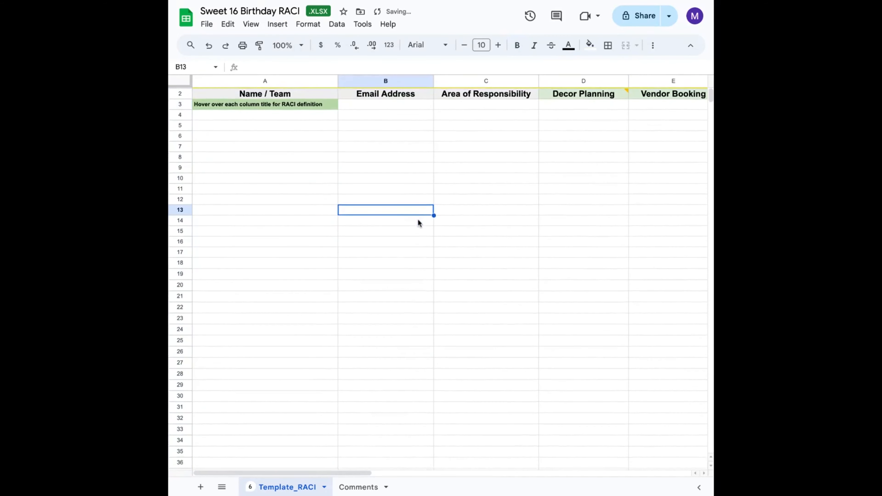
pyautogui.scroll(1, 420, 223)
pyautogui.hscroll(1, 419, 223)
pyautogui.click(227, 127)
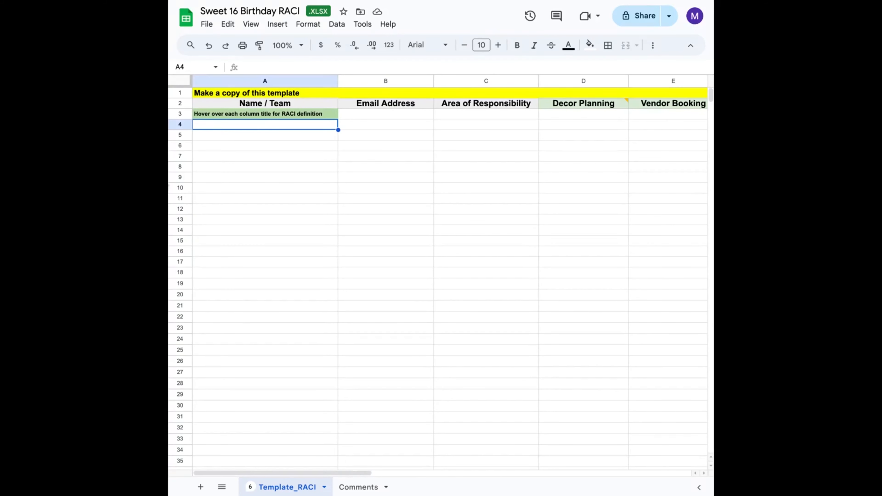
pyautogui.write('Proje')
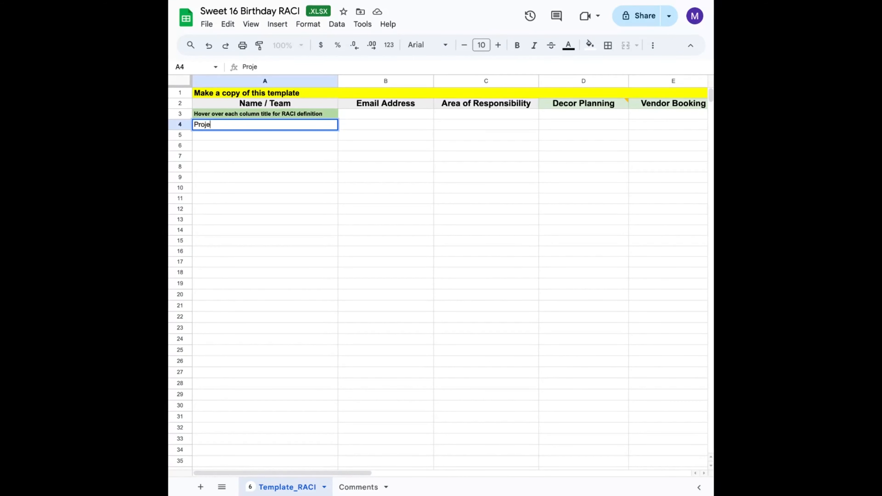
pyautogui.write('ct Manager')
pyautogui.press('Return')
# - Enter Project Coordnator as the Name / Team entry in row 5
pyautogui.write('Project ')
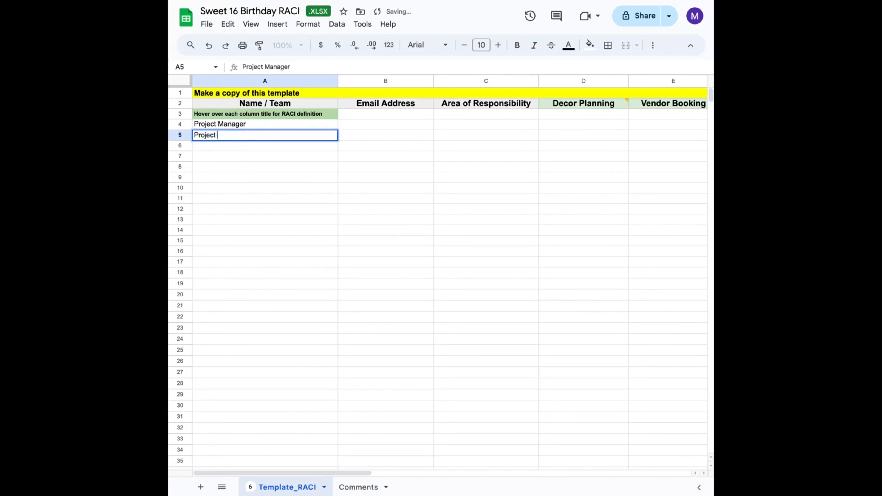
pyautogui.write('Vo')
pyautogui.press('BackSpace')
pyautogui.write('Coordnator')
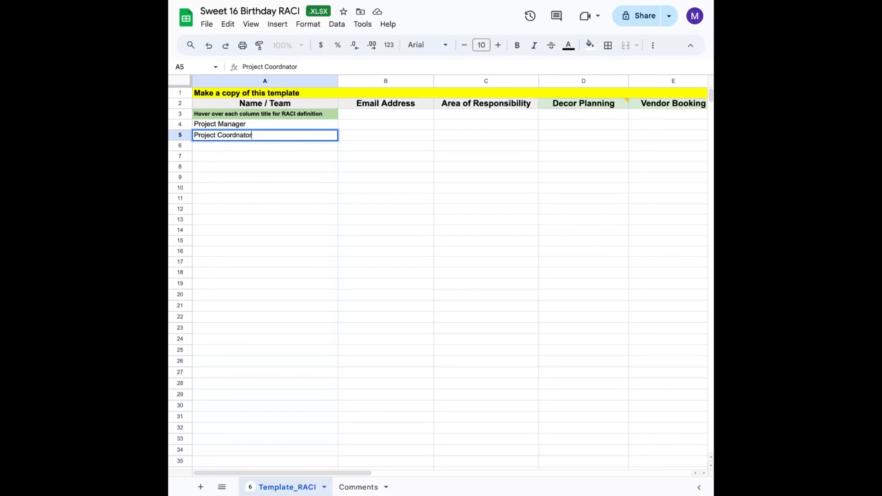
pyautogui.press('Return')
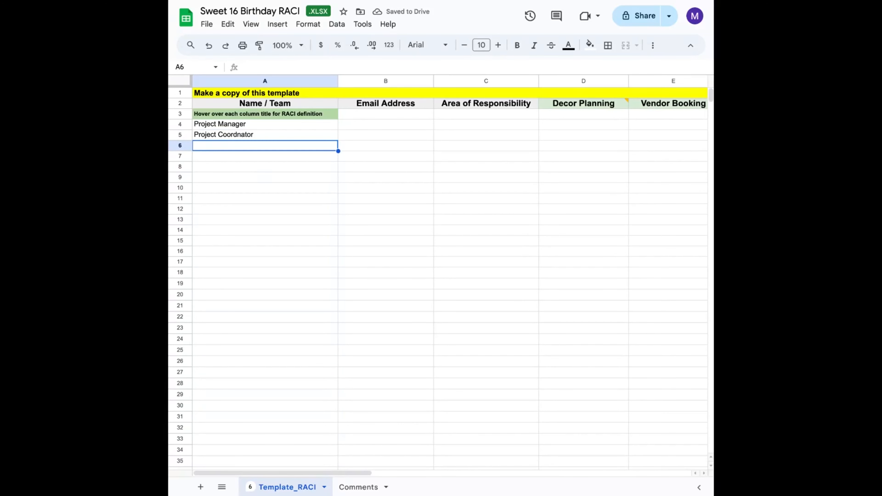
# - Add Food Vendor and Ice Cream Vendor as the Name / Team entries in rows 6 and 7
pyautogui.write('Food ')
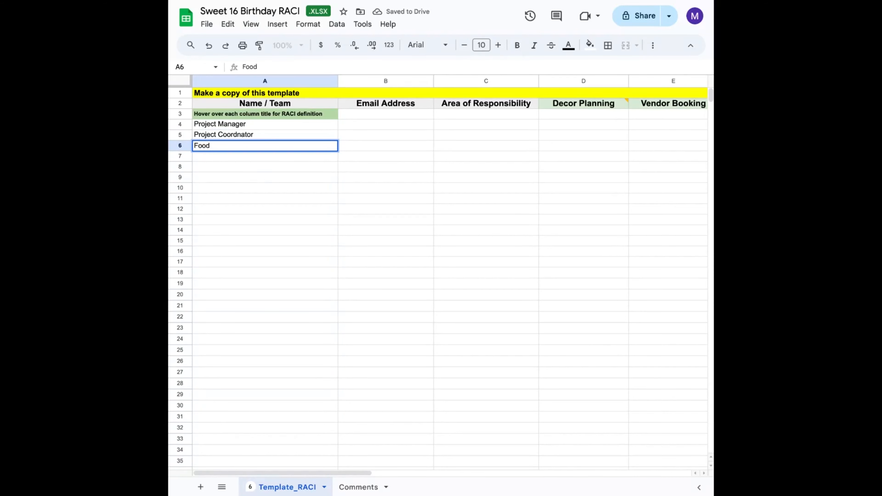
pyautogui.write('Venfor')
pyautogui.press('BackSpace')
pyautogui.press('BackSpace')
pyautogui.press('BackSpace')
pyautogui.write('dor')
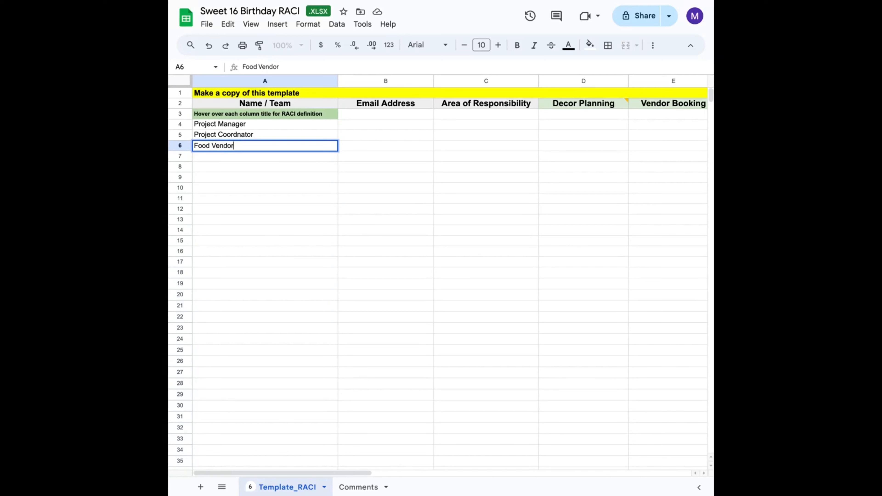
pyautogui.press('Return')
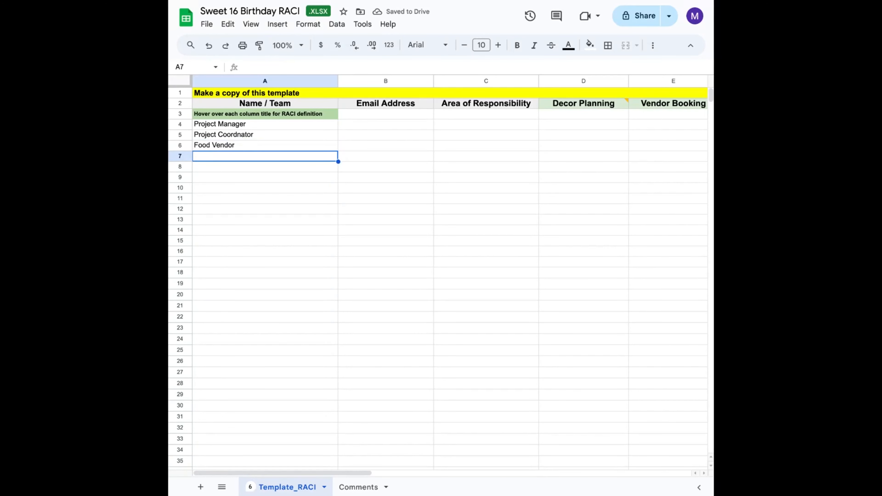
pyautogui.write('Ice Cr')
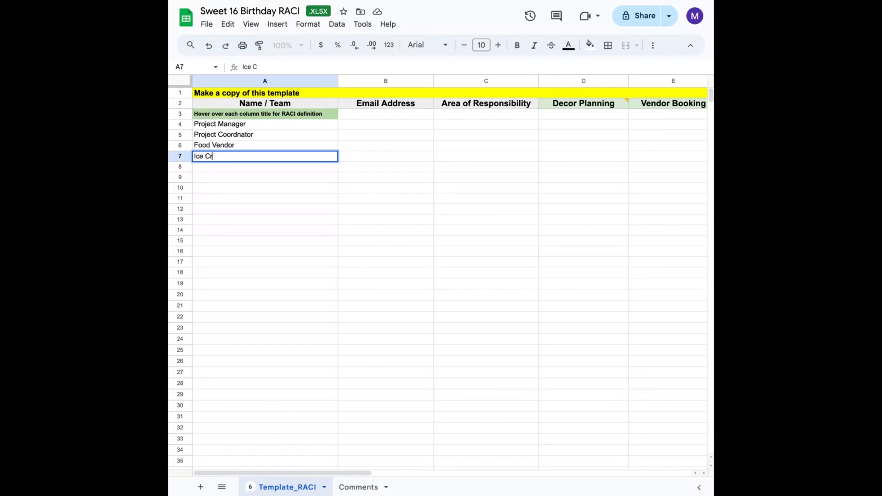
pyautogui.write('eam Vendor')
pyautogui.press('Return')
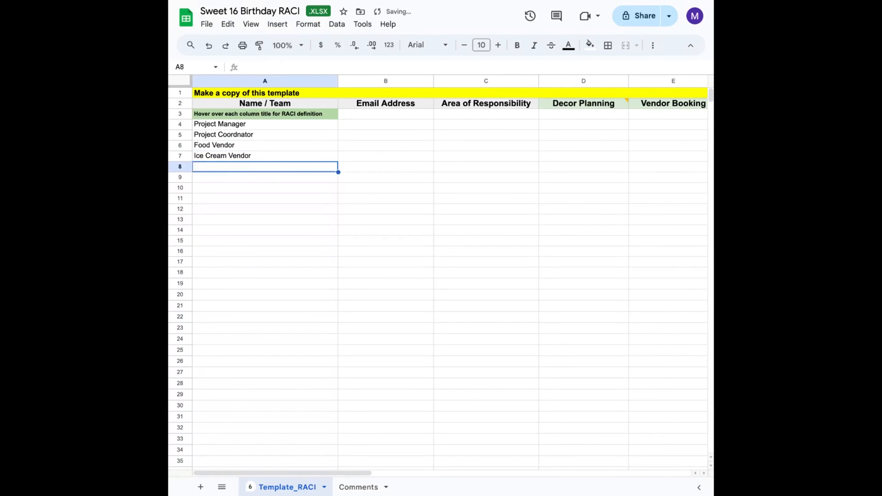
# - Add Cake vendor and Music vendor as the Name / Team entries in rows 8 and 9
pyautogui.write('Cake ')
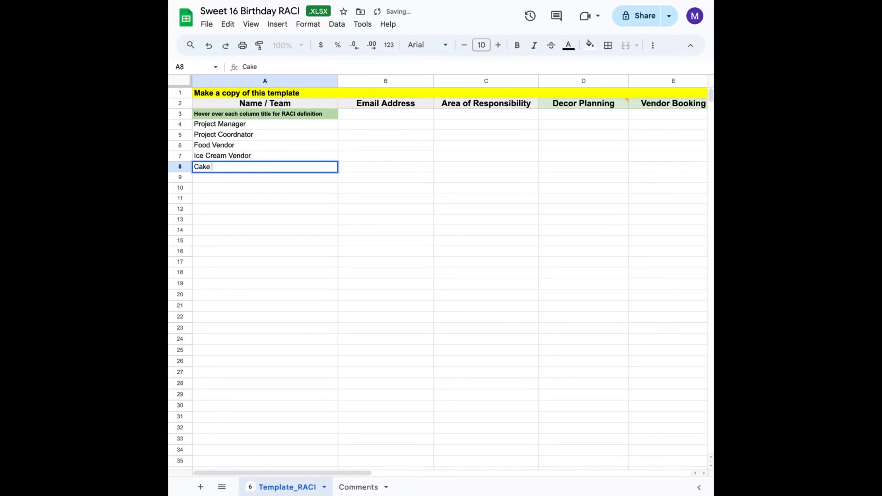
pyautogui.write('vendor')
pyautogui.press('Return')
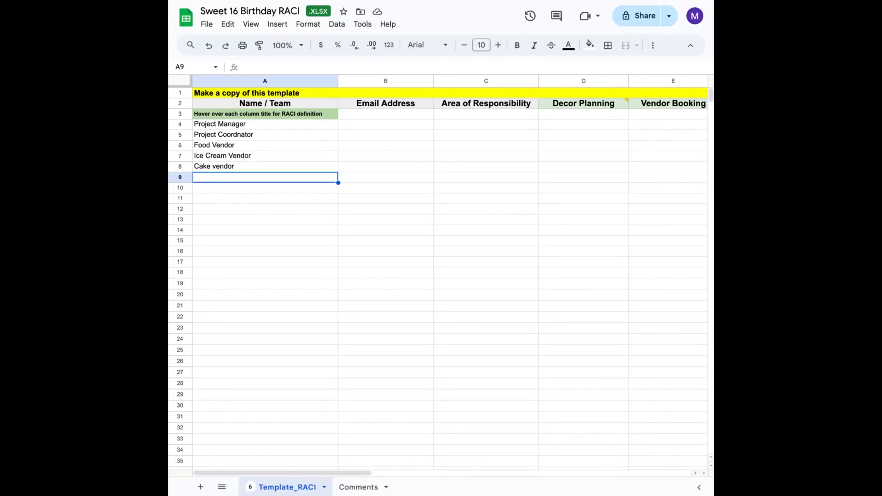
pyautogui.write('mU')
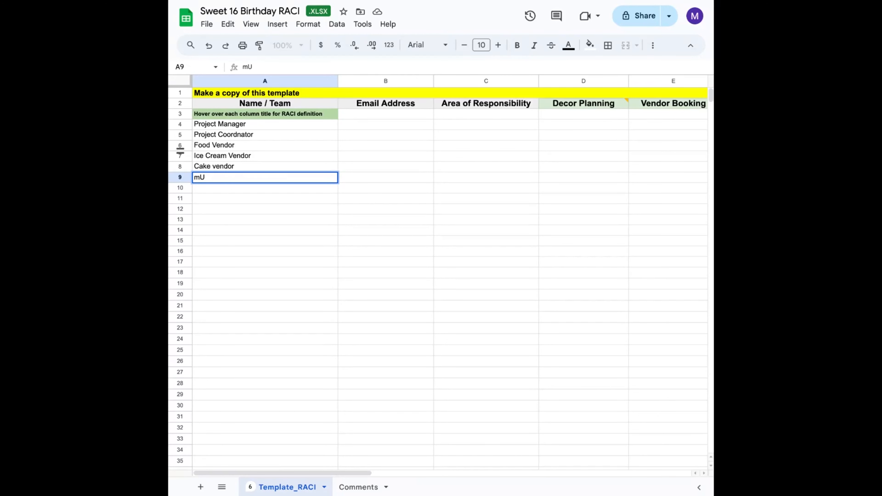
pyautogui.press('BackSpace')
pyautogui.press('BackSpace')
pyautogui.write('Music vendor')
pyautogui.press('Return')
# - Add Decor Vendor as the Name / Team entry in row 10
pyautogui.write('Dec')
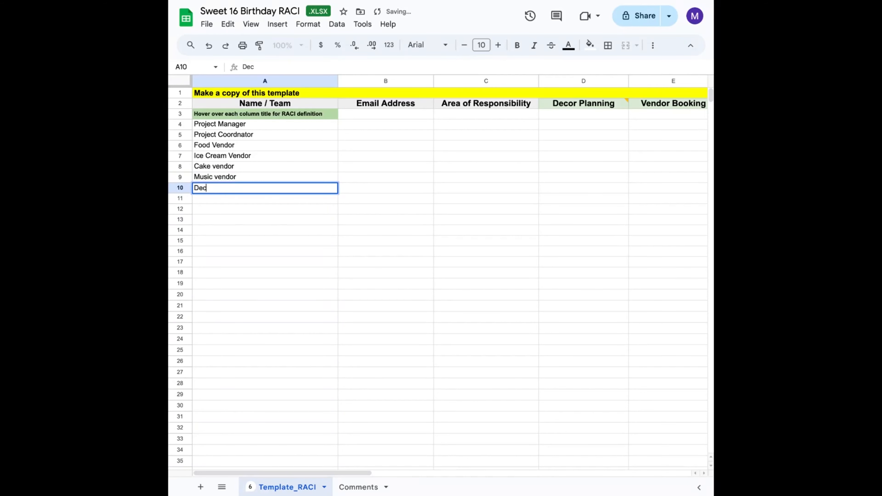
pyautogui.write('or Vendor')
# - Scroll across the sheet to review the task column headers through Training
pyautogui.hscroll(5, 576, 183)
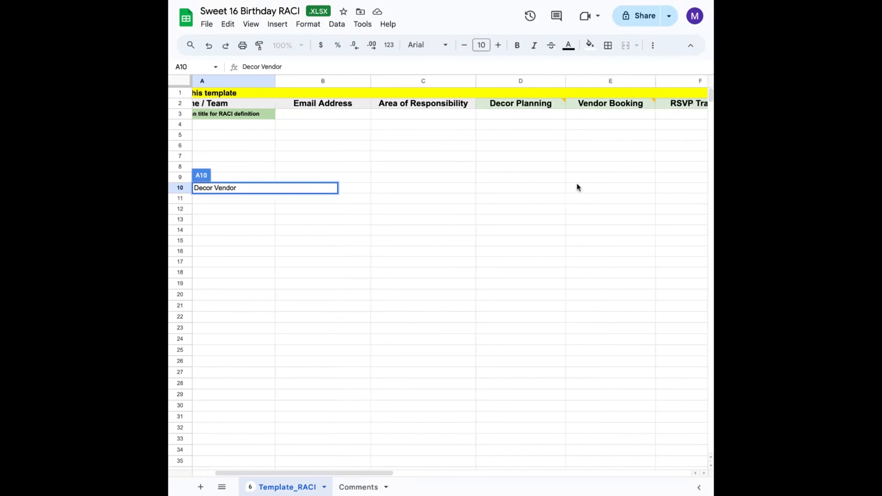
pyautogui.hscroll(5, 577, 184)
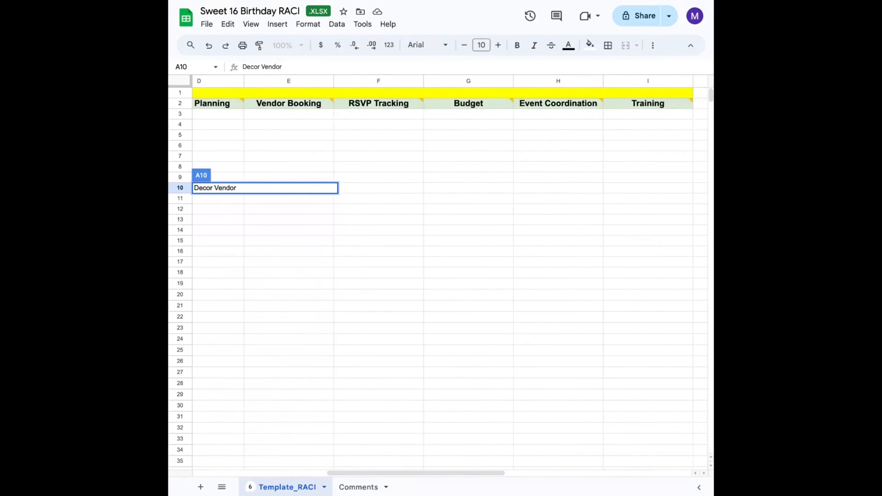
pyautogui.scroll(-1, 577, 183)
pyautogui.scroll(1, 597, 89)
pyautogui.hscroll(3, 596, 89)
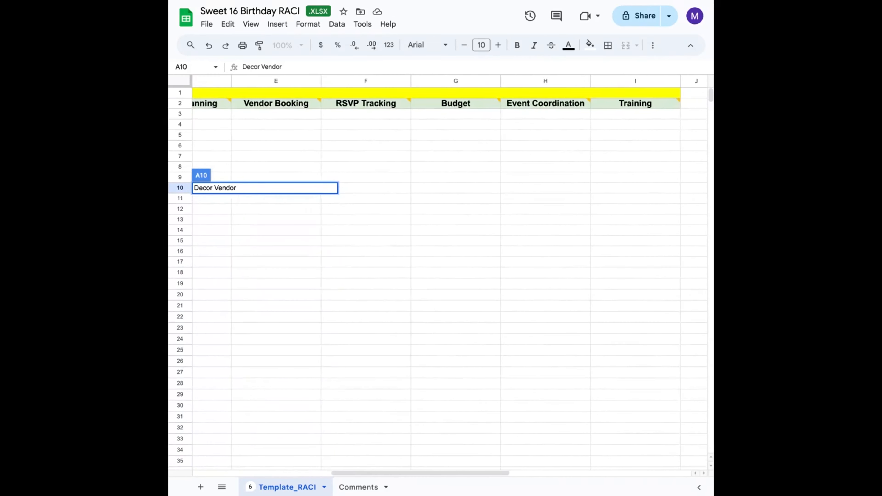
pyautogui.click(592, 81)
pyautogui.rightClick(592, 80)
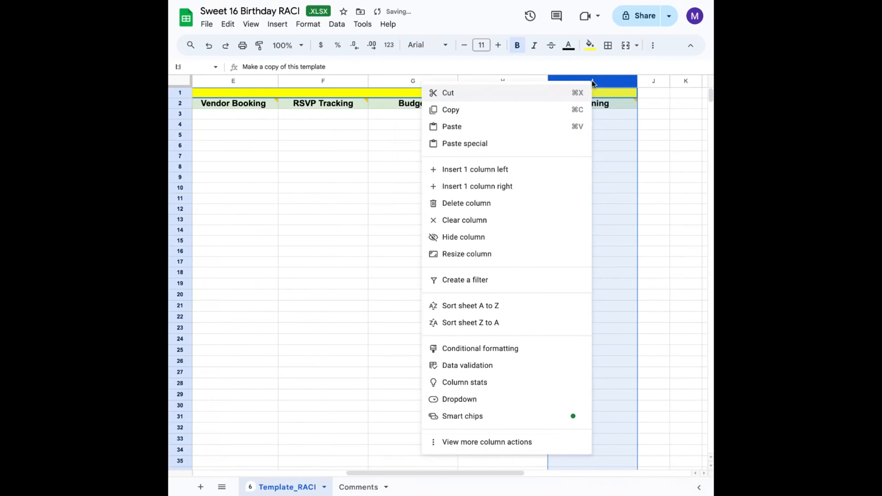
pyautogui.click(335, 219)
pyautogui.click(331, 216)
pyautogui.hscroll(-5, 332, 216)
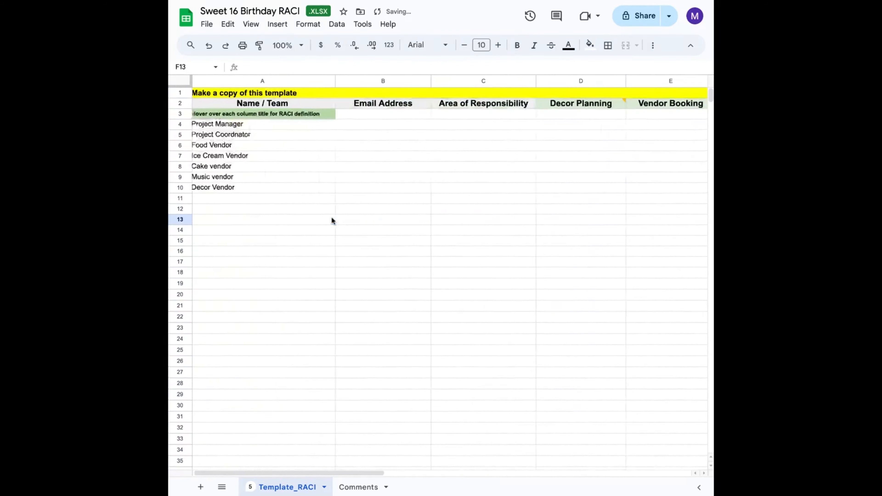
pyautogui.scroll(1, 331, 216)
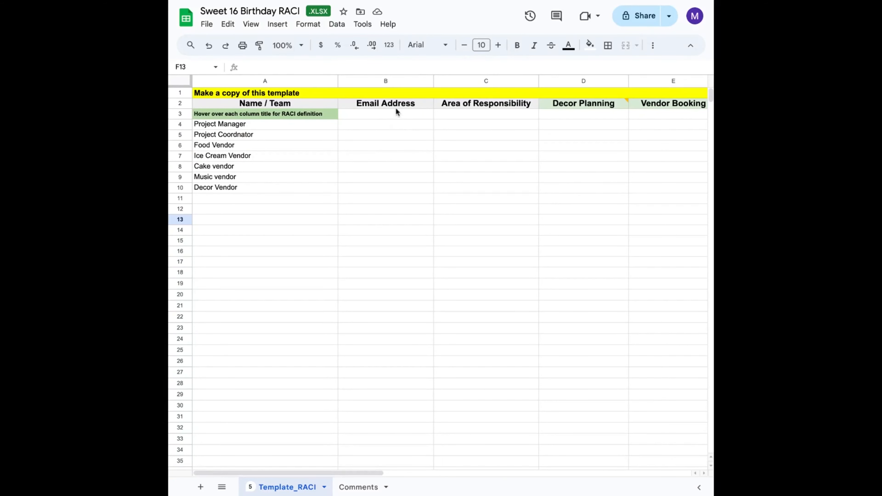
# - Enter Overall event coordination as the Project Manager's Area of Responsibility
pyautogui.click(385, 128)
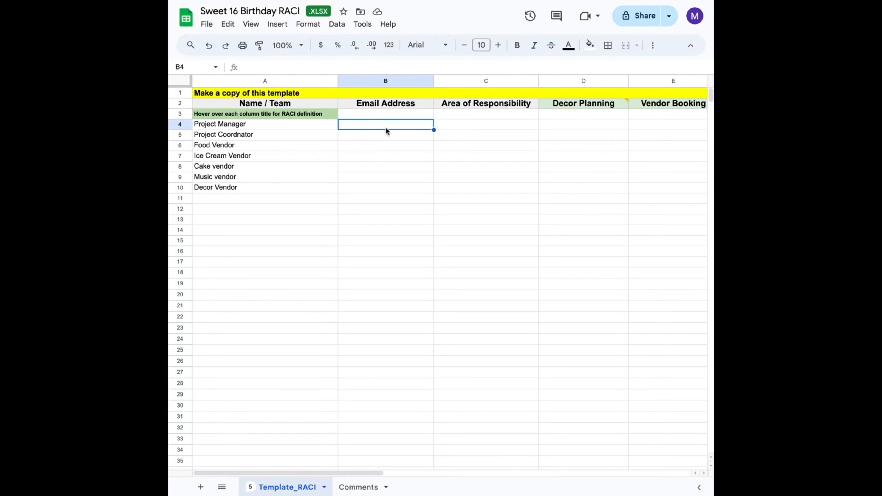
pyautogui.click(467, 126)
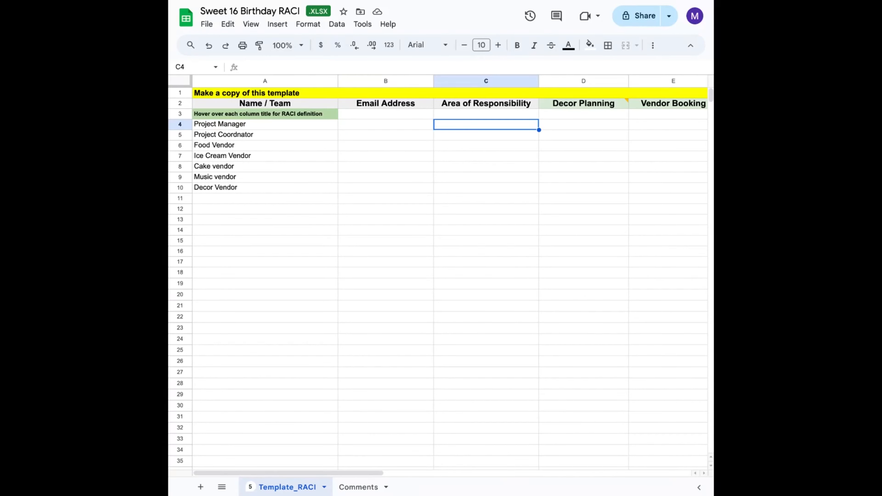
pyautogui.write('Ov')
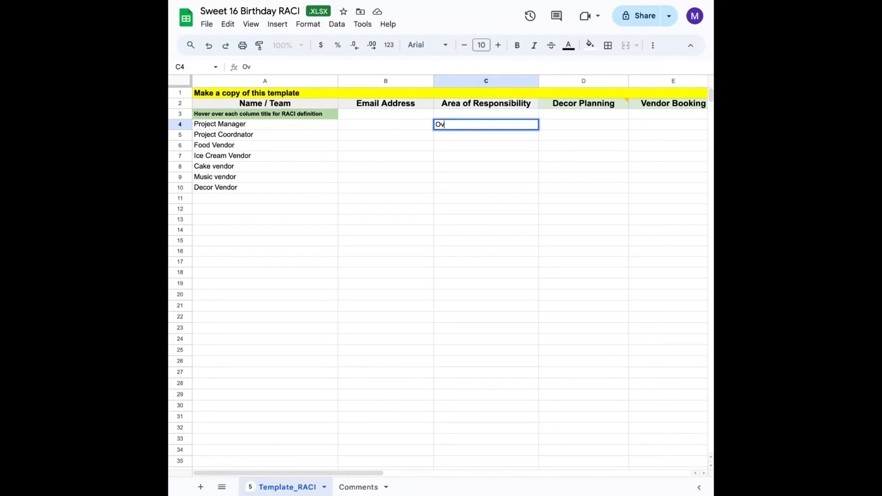
pyautogui.write('erall event coordination')
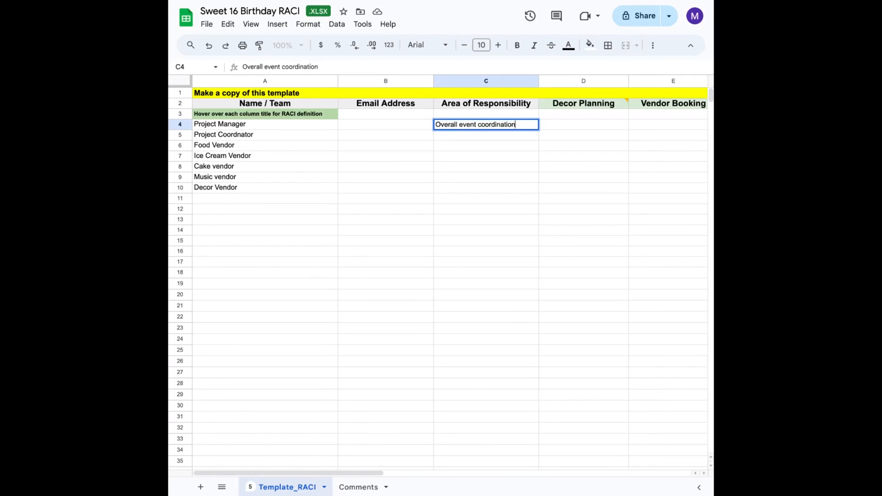
pyautogui.press('Tab')
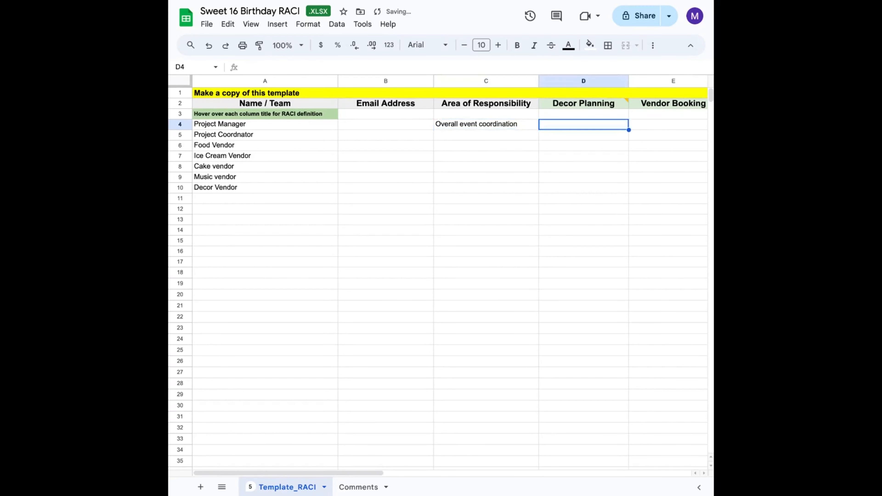
# - Enter Assisting Event coordination as the Project Coordnator's Area of Responsibility
pyautogui.click(472, 127)
pyautogui.click(472, 136)
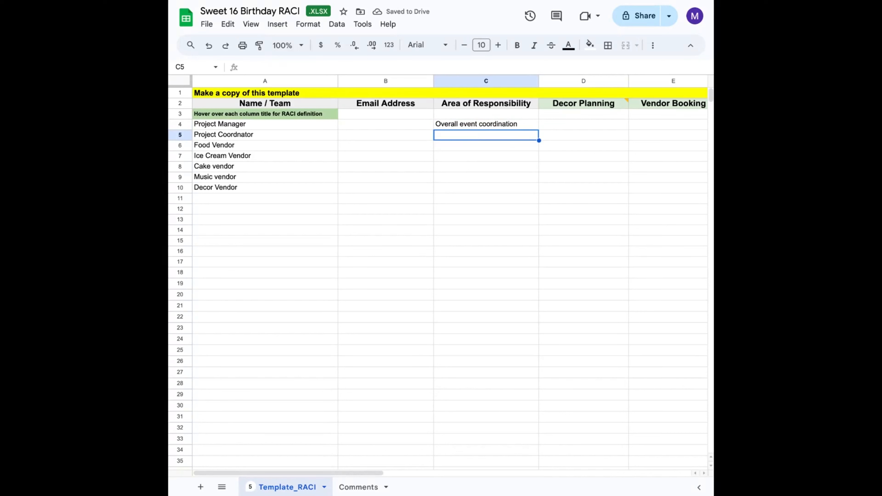
pyautogui.write('A')
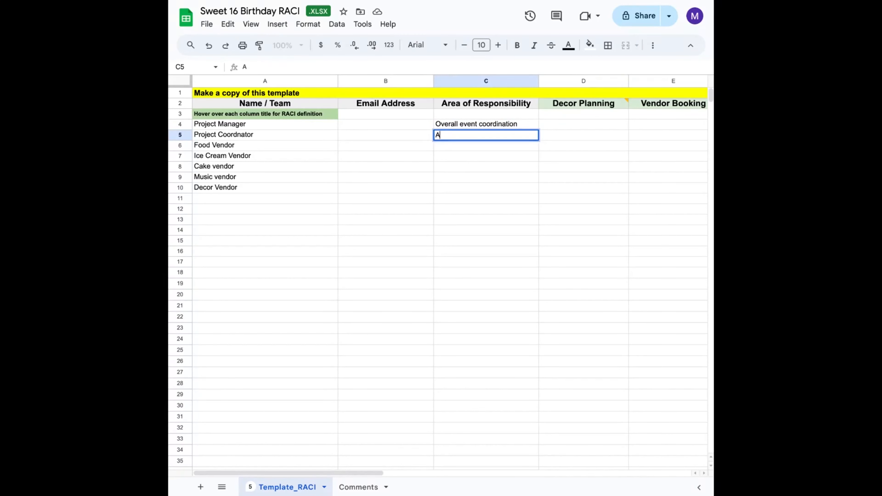
pyautogui.write('ssisting Event coordin')
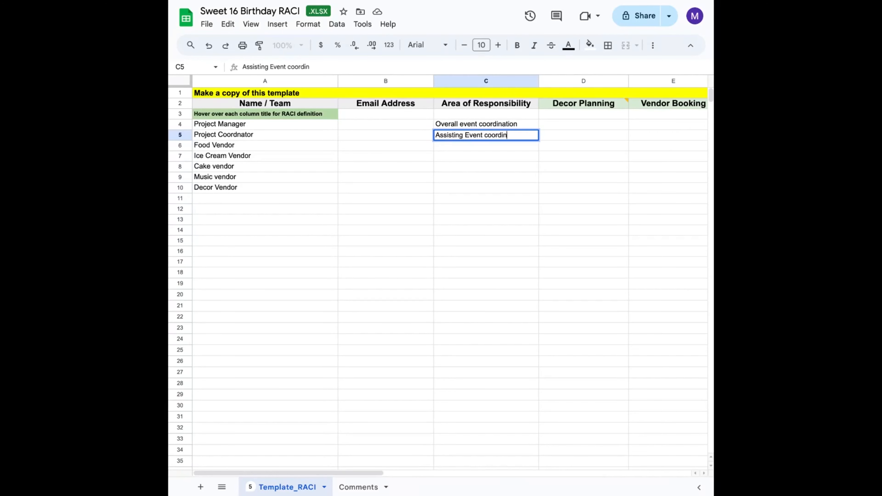
pyautogui.write('ation')
pyautogui.press('Return')
# - Fill the Area of Responsibility for the vendors with Food, Ice cream, cake, music and decor
pyautogui.write('Food')
pyautogui.press('Return')
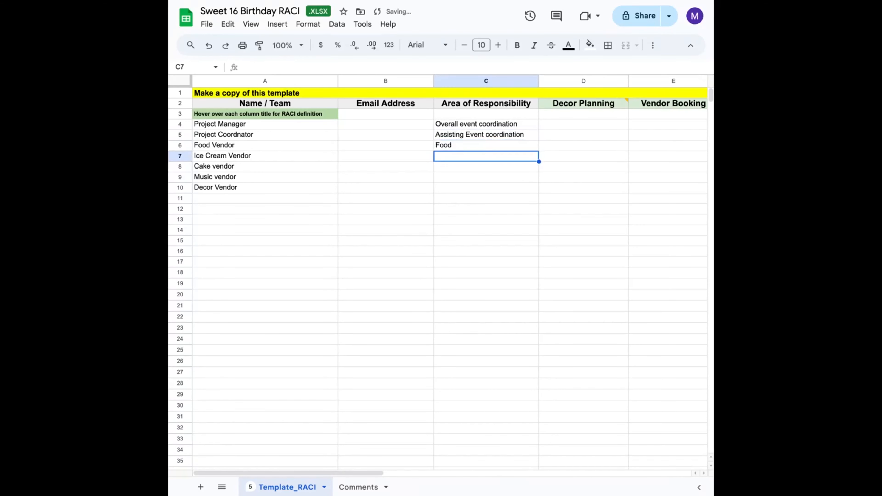
pyautogui.write('Ice ')
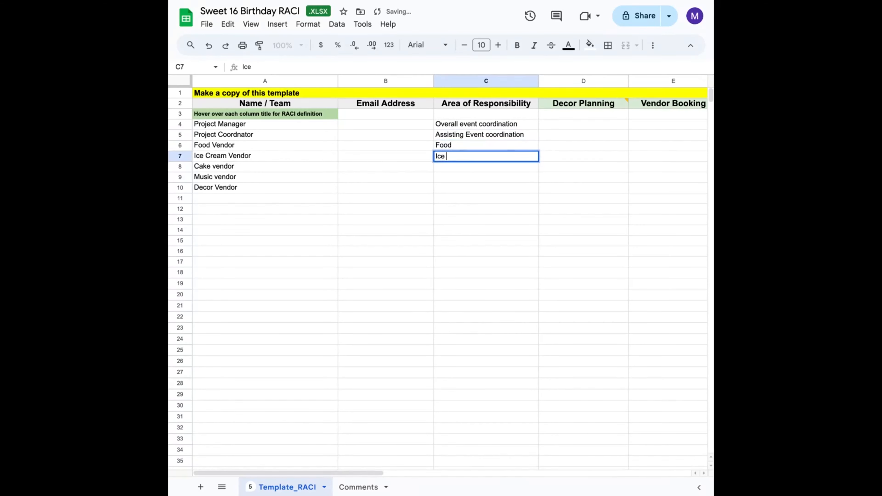
pyautogui.write('cream')
pyautogui.press('Return')
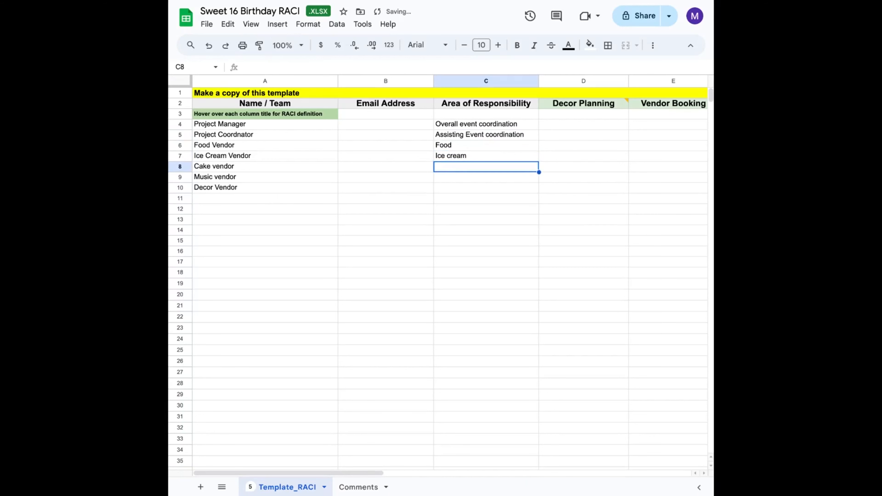
pyautogui.write('cake')
pyautogui.press('Return')
pyautogui.write('mu')
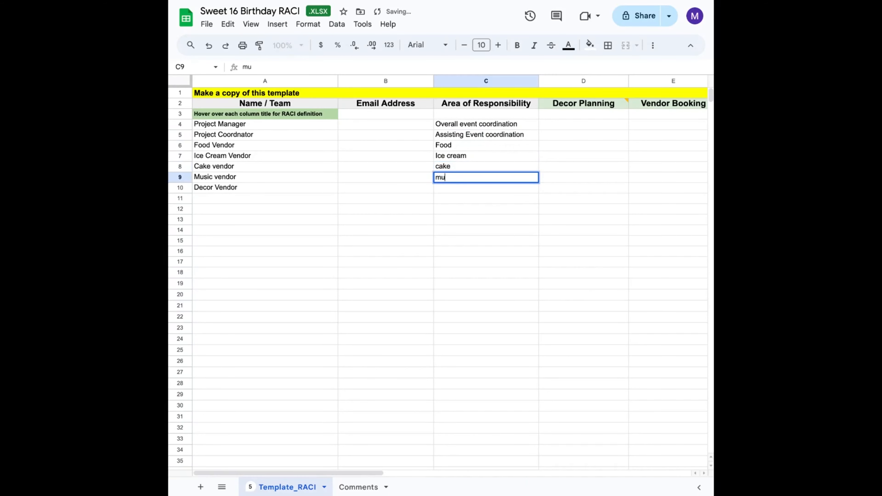
pyautogui.write('sic')
pyautogui.press('Return')
pyautogui.write('deco')
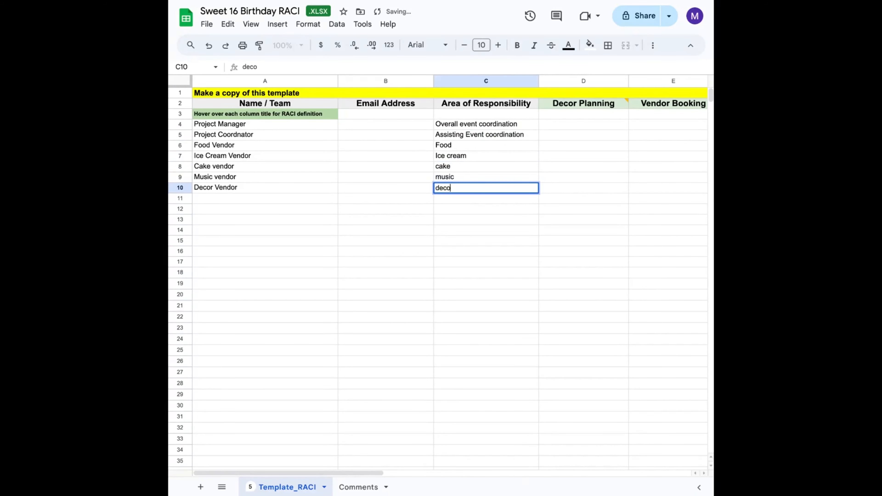
pyautogui.write('r')
# - Mark the first five roles, rows 4 to 8, as I under Decor Planning
pyautogui.click(573, 123)
pyautogui.doubleClick(573, 124)
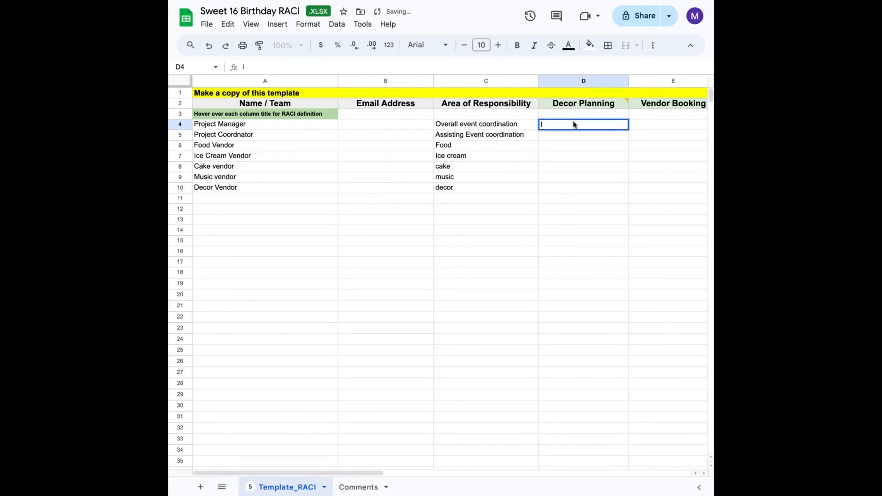
pyautogui.write('I')
pyautogui.press('Return')
pyautogui.write('I')
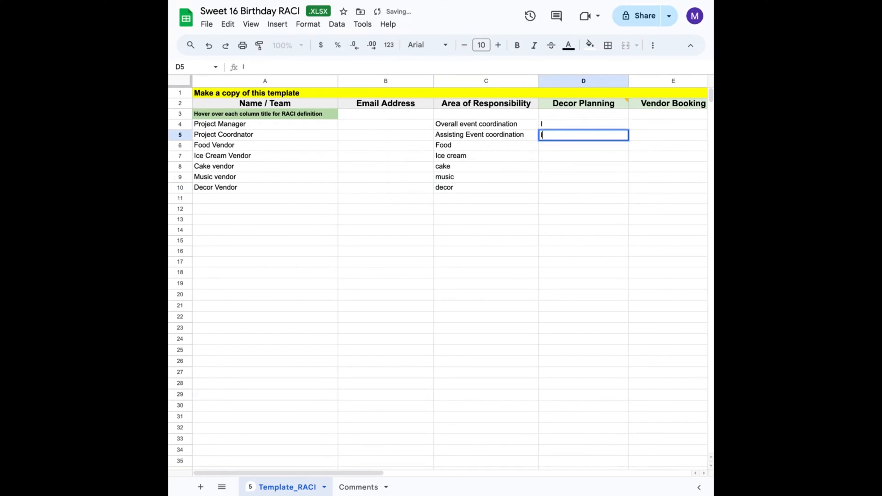
pyautogui.press('Return')
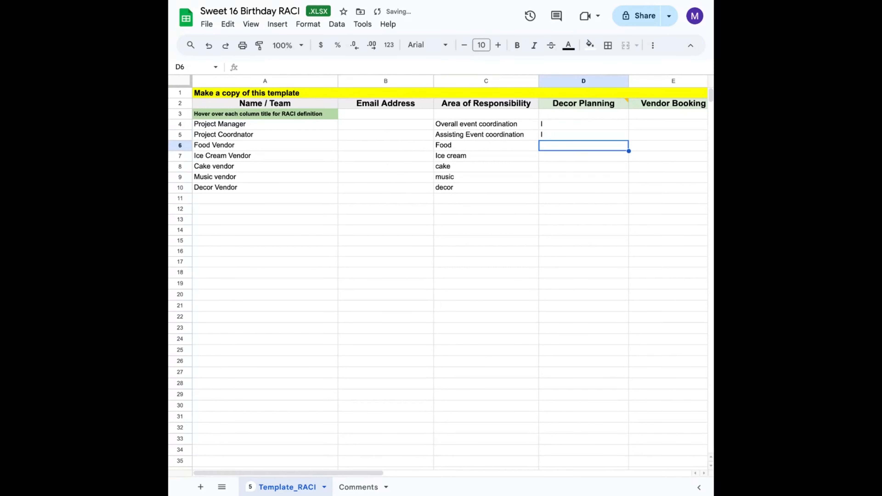
pyautogui.write('I')
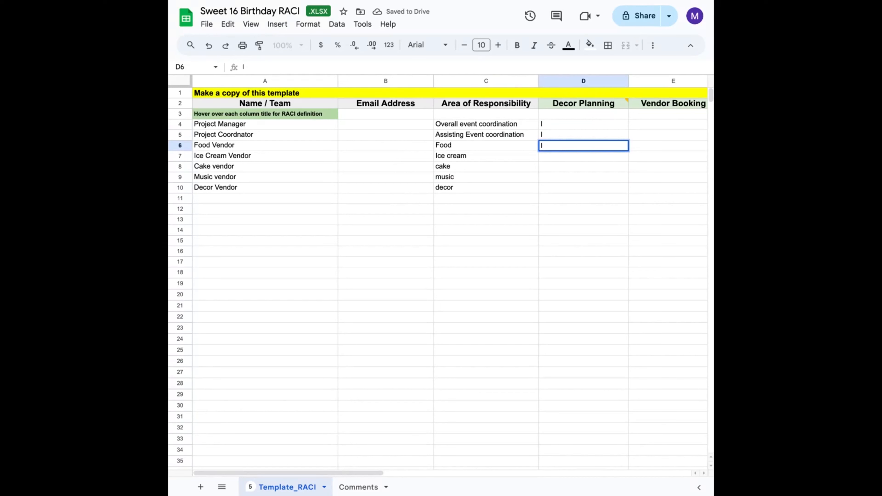
pyautogui.press('Return')
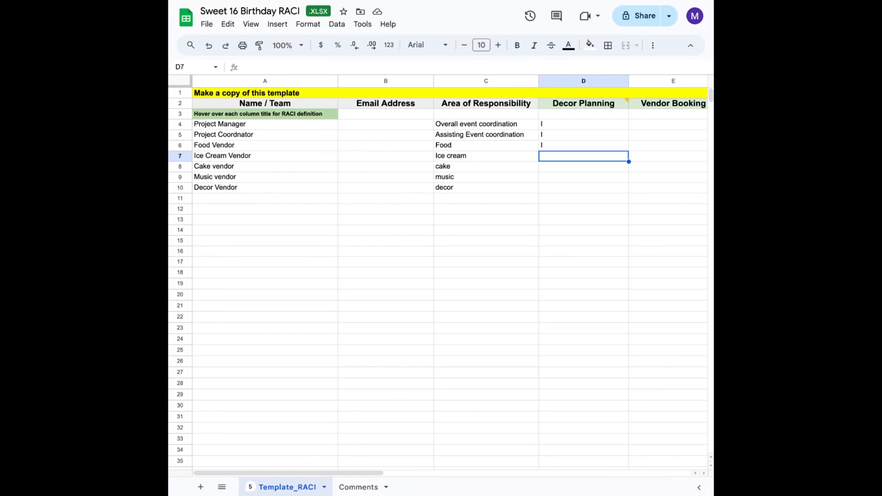
pyautogui.write('I')
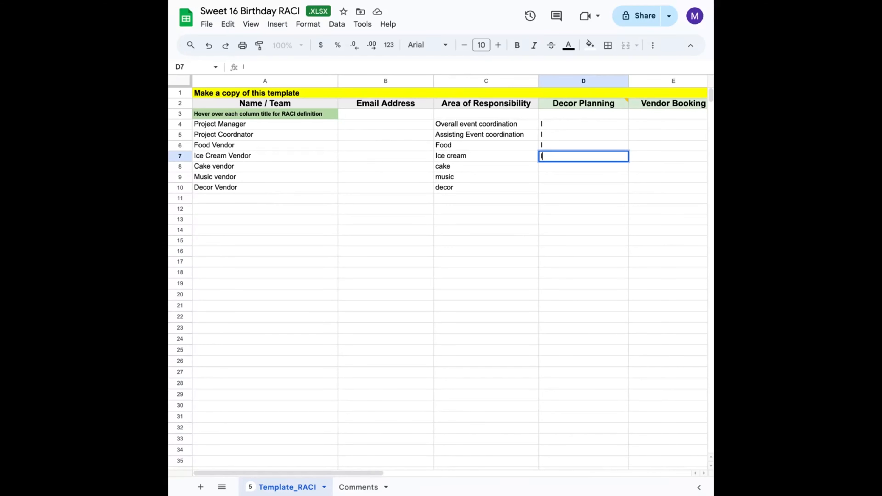
pyautogui.press('Return')
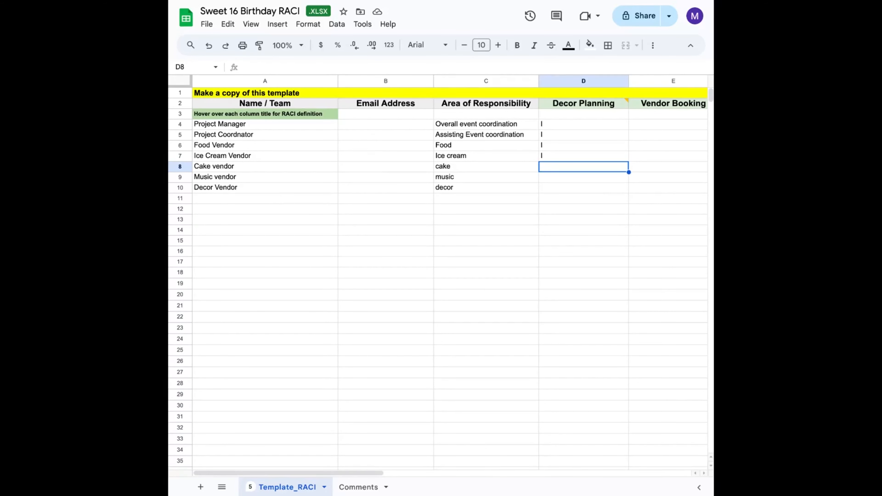
pyautogui.write('I')
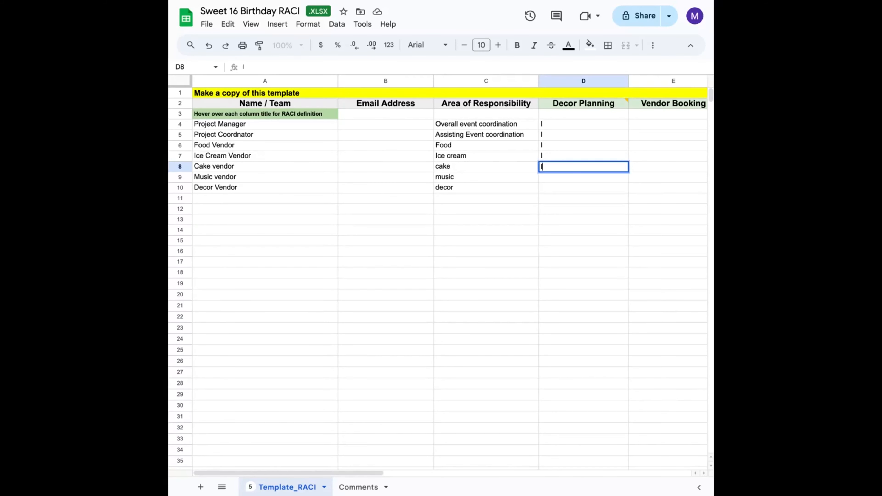
pyautogui.click(559, 127)
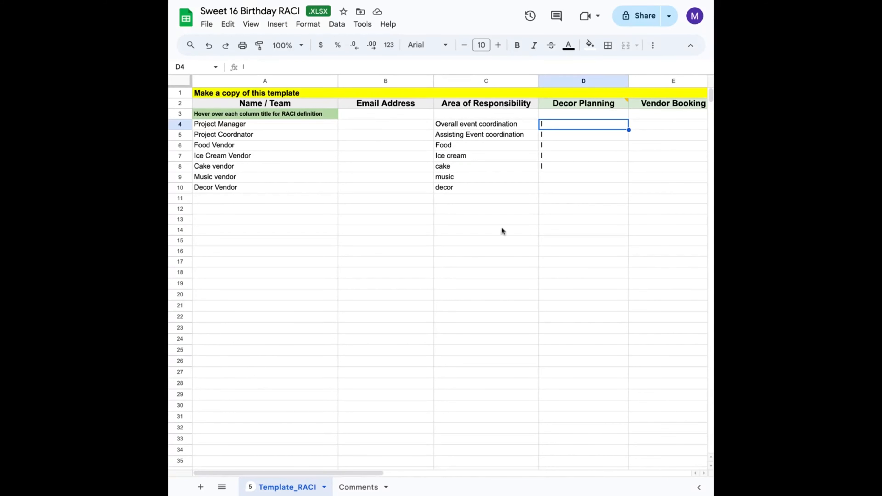
# - Set Decor Planning to R for Project Manager, I for Music vendor and A for Decor Vendor
pyautogui.write('R')
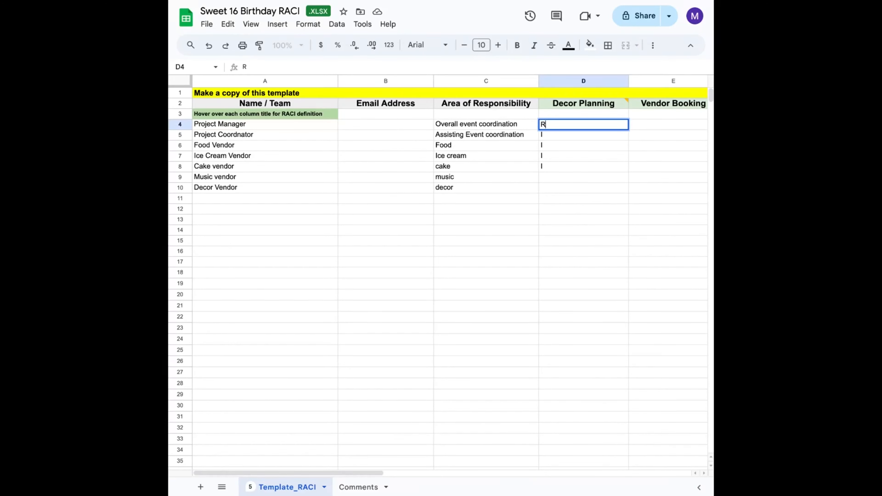
pyautogui.click(556, 178)
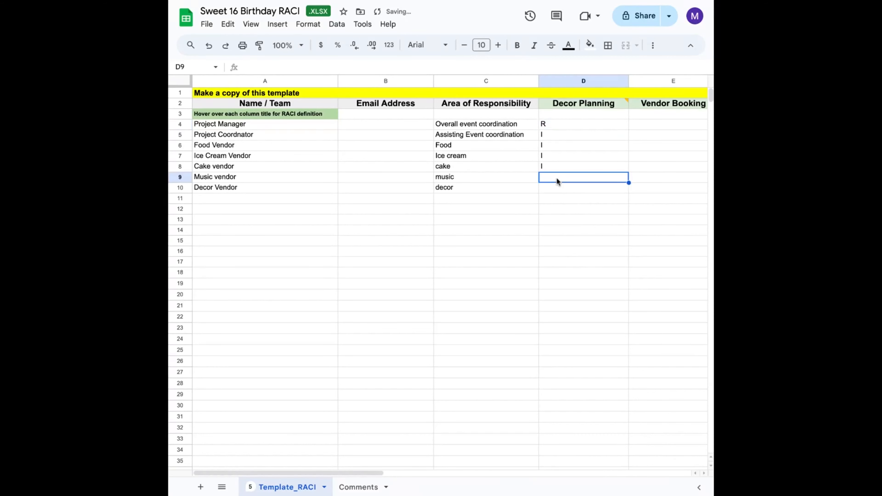
pyautogui.write('I')
pyautogui.press('Return')
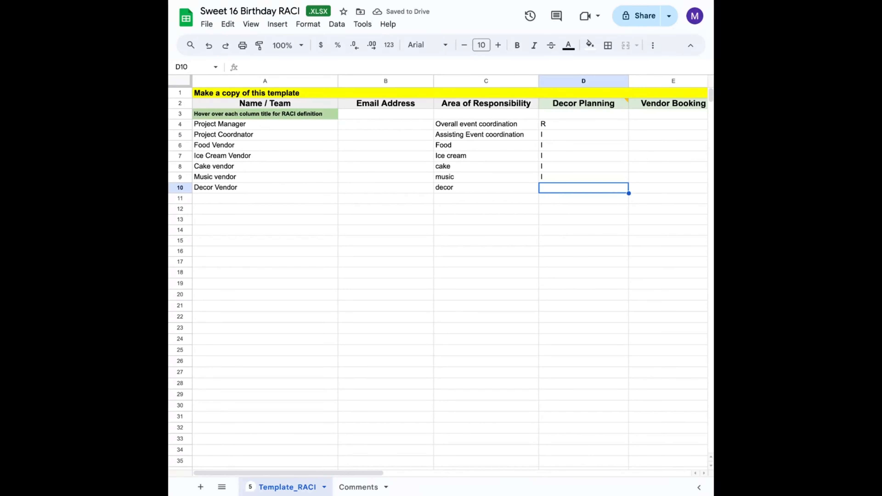
pyautogui.write('A')
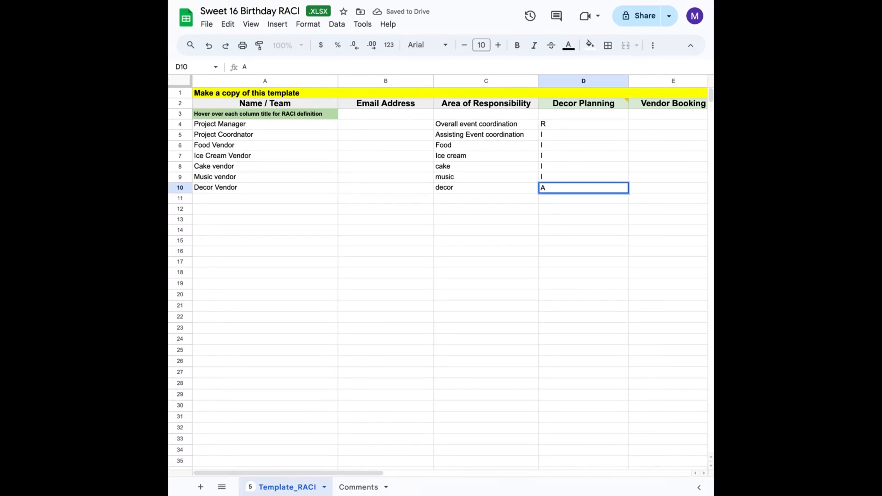
pyautogui.click(561, 234)
# - Enter A for Project Manager and C for Project Coordnator under Vendor Booking
pyautogui.hscroll(2, 561, 234)
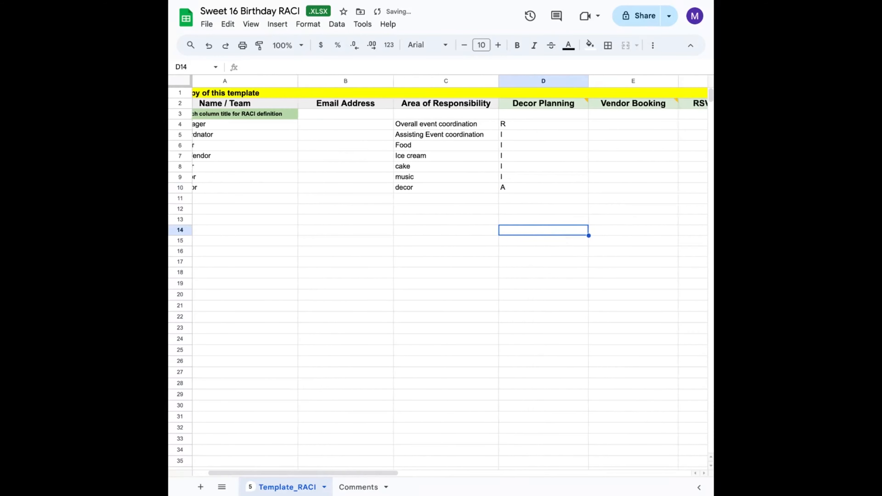
pyautogui.hscroll(1, 561, 235)
pyautogui.hscroll(-3, 561, 234)
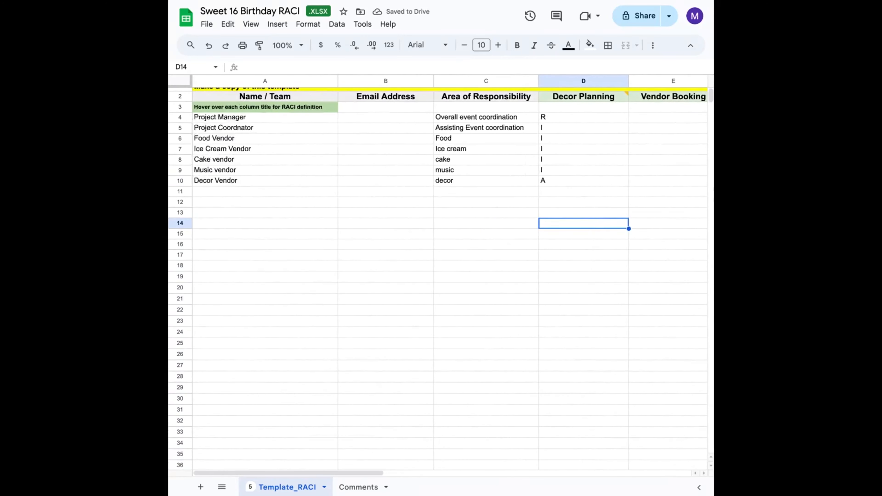
pyautogui.click(651, 116)
pyautogui.write('A')
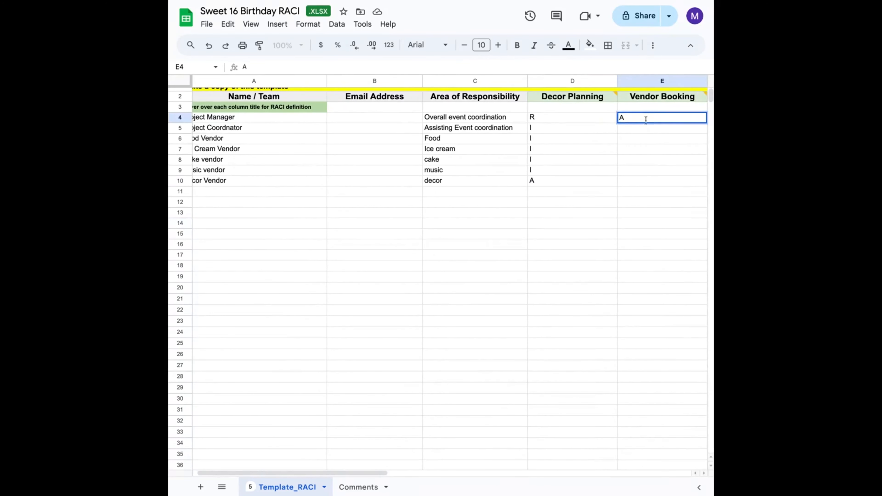
pyautogui.click(631, 130)
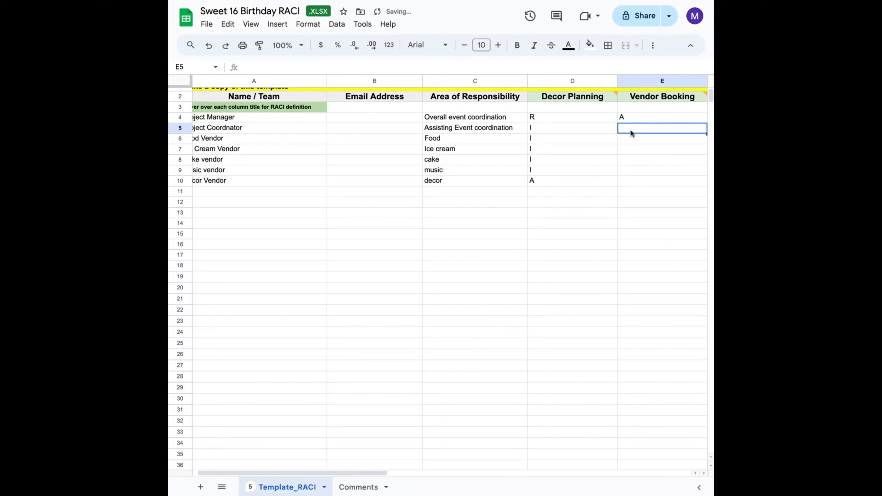
pyautogui.write('A')
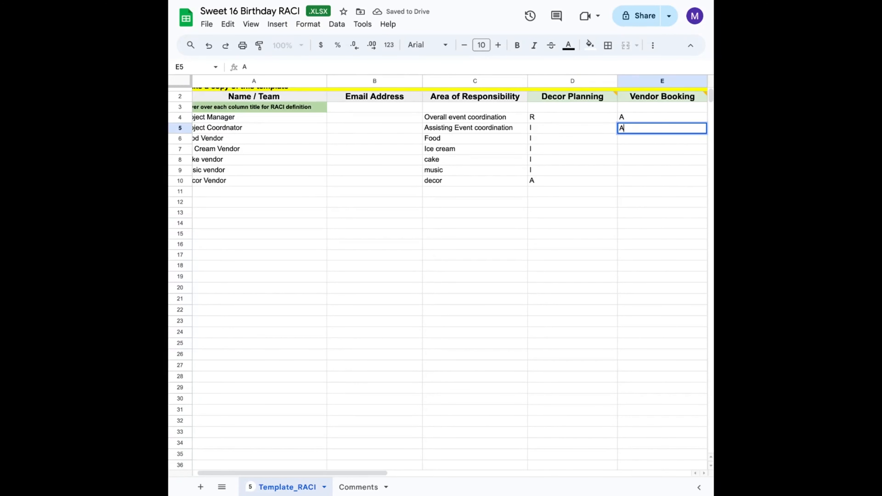
pyautogui.press('BackSpace')
pyautogui.write('C')
pyautogui.press('Return')
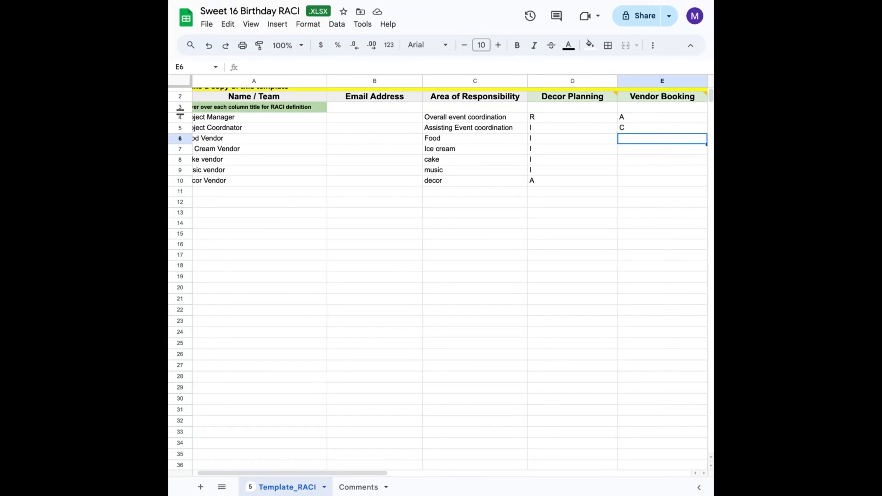
# - Enter I in the Vendor Booking column for the Food, Ice Cream, Cake, Music and Decor vendor rows
pyautogui.write('I')
pyautogui.press('Return')
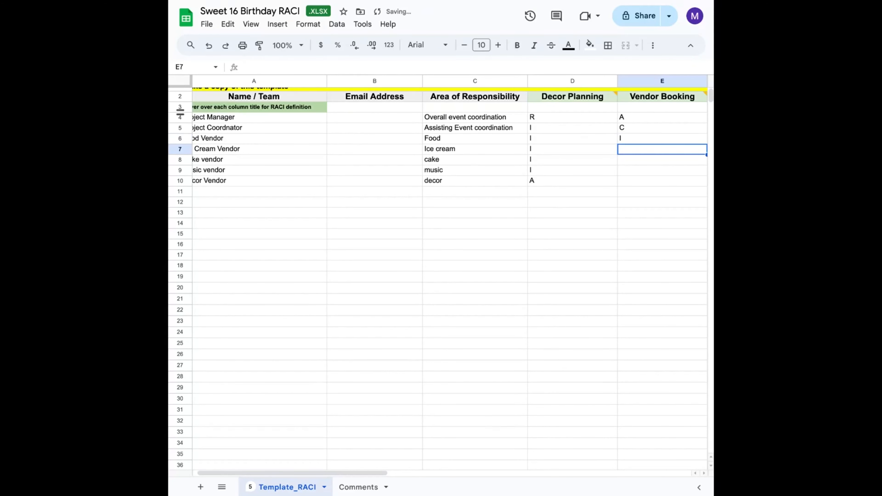
pyautogui.write('I')
pyautogui.press('Return')
pyautogui.write('I')
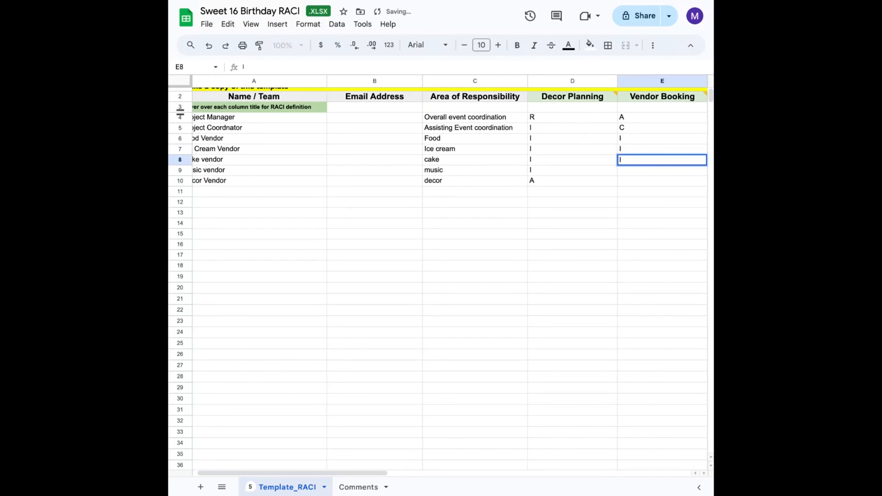
pyautogui.press('Return')
pyautogui.write('I')
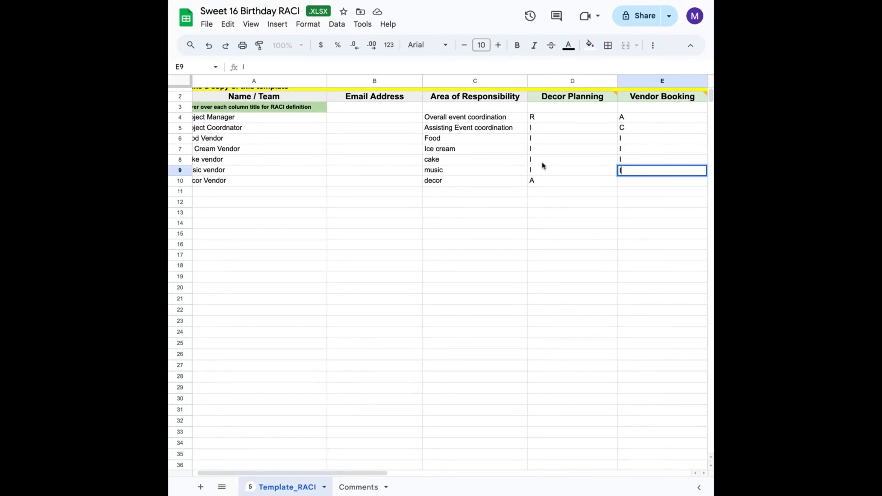
pyautogui.press('Return')
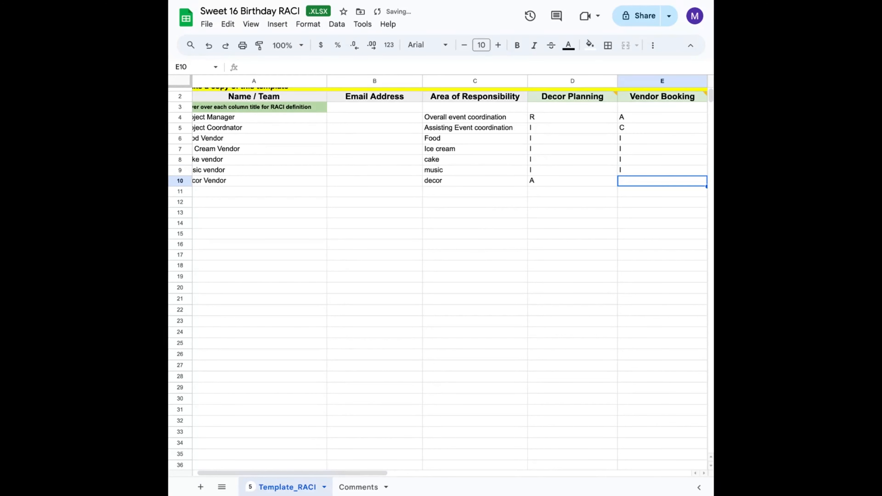
pyautogui.write('I')
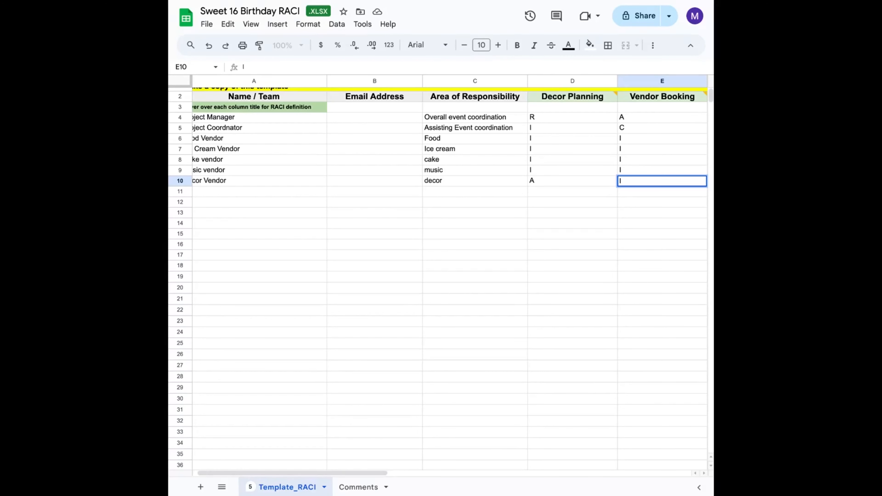
# - Change the Project Coordinator's Vendor Booking entry to R
pyautogui.click(654, 128)
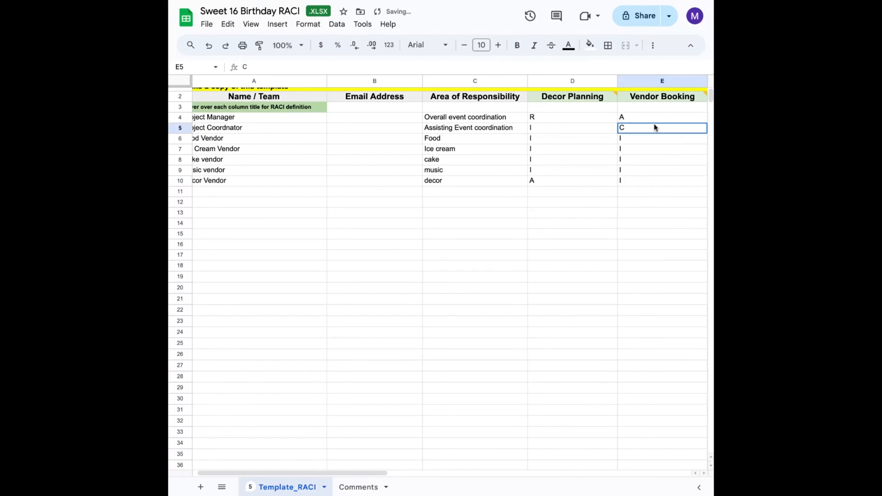
pyautogui.write('R')
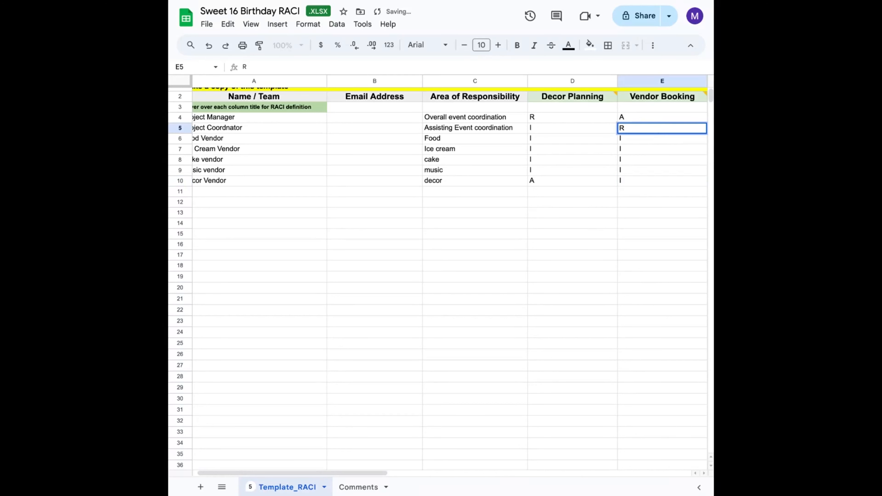
pyautogui.click(641, 249)
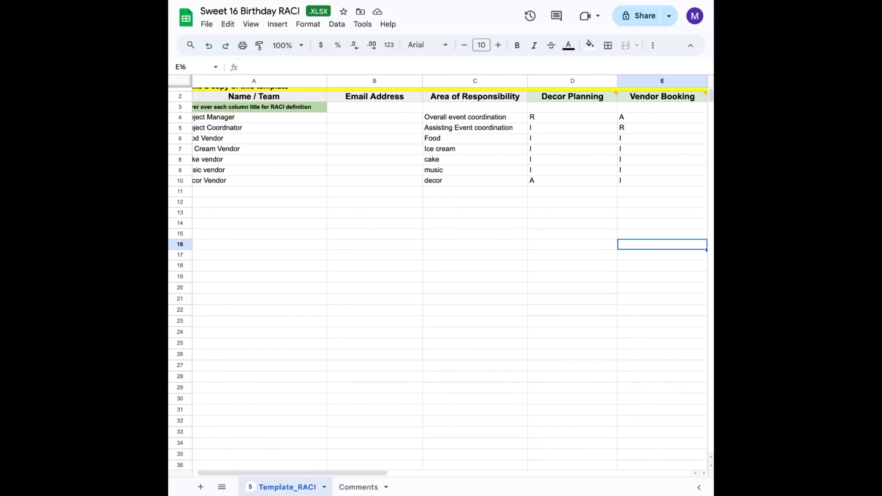
# - Set the Food vendor's Vendor Booking entry to C and fill it down through the Decor vendor row
pyautogui.click(633, 138)
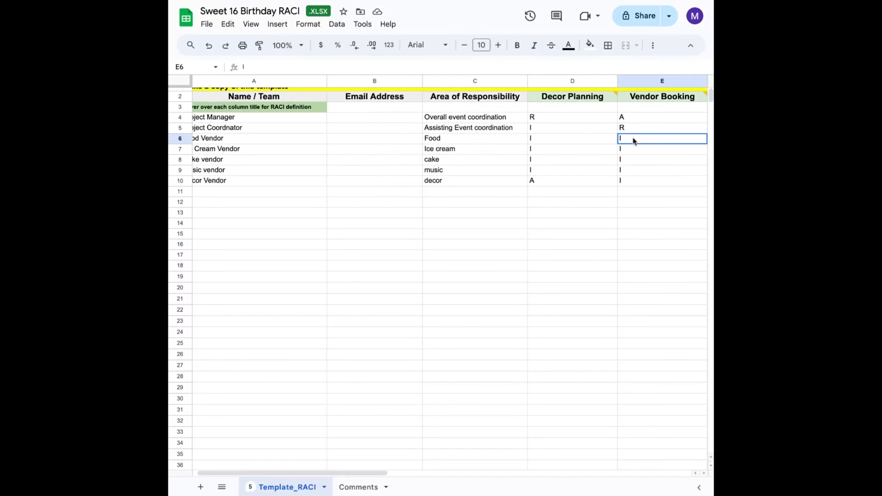
pyautogui.write('C')
pyautogui.press('Return')
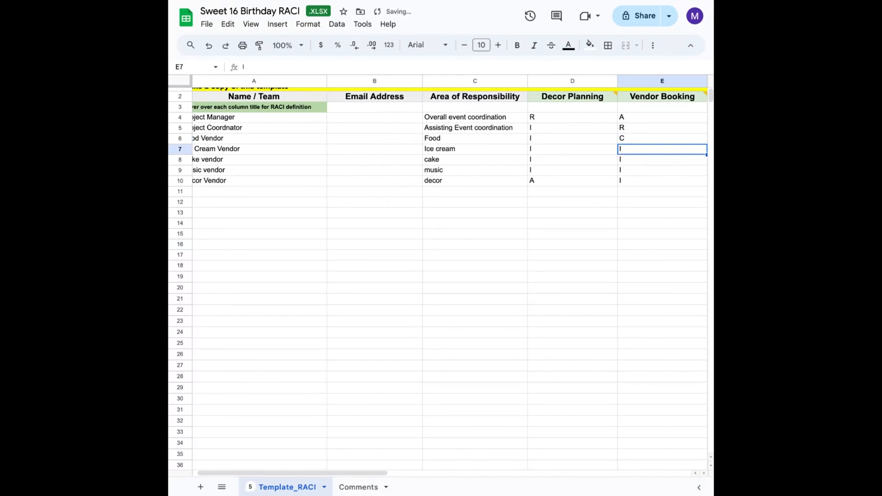
pyautogui.click(658, 135)
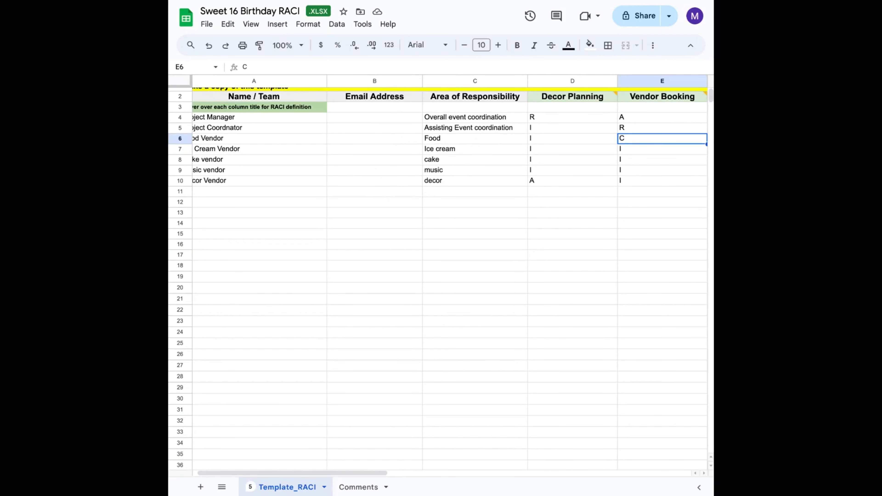
pyautogui.moveTo(706, 143); pyautogui.dragTo(701, 178)
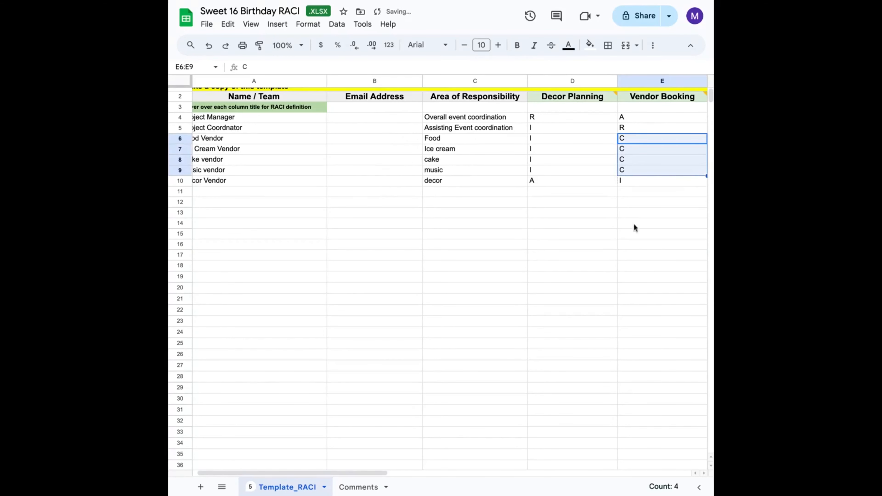
pyautogui.click(650, 174)
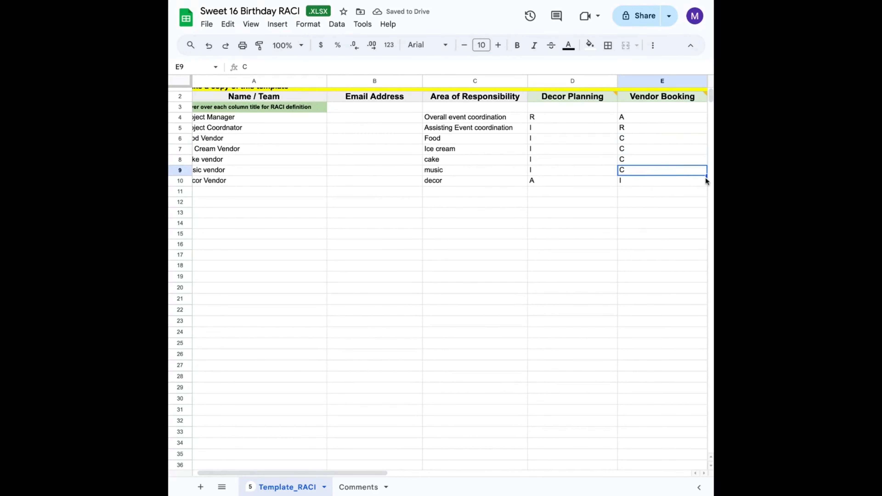
pyautogui.moveTo(707, 184); pyautogui.dragTo(706, 184)
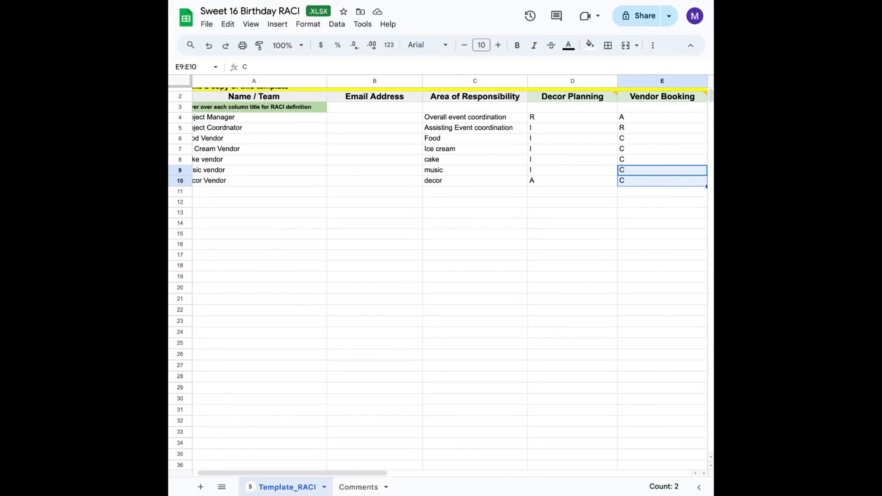
# - Enter A in the RSVP Tracking column for the Project Manager row
pyautogui.hscroll(5, 555, 300)
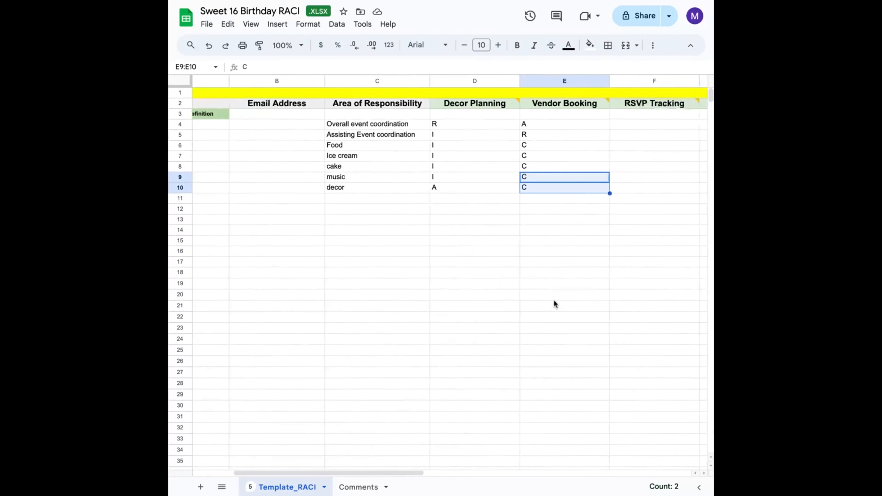
pyautogui.click(582, 125)
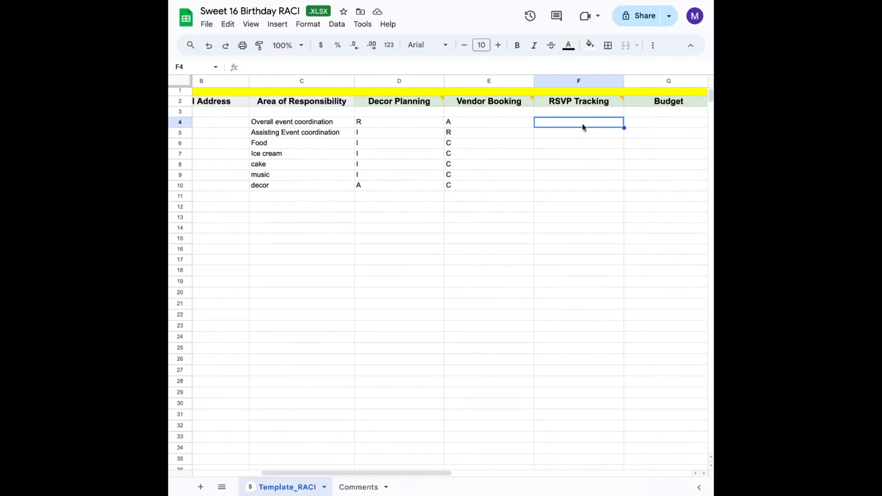
pyautogui.write('RE')
pyautogui.press('BackSpace')
pyautogui.press('BackSpace')
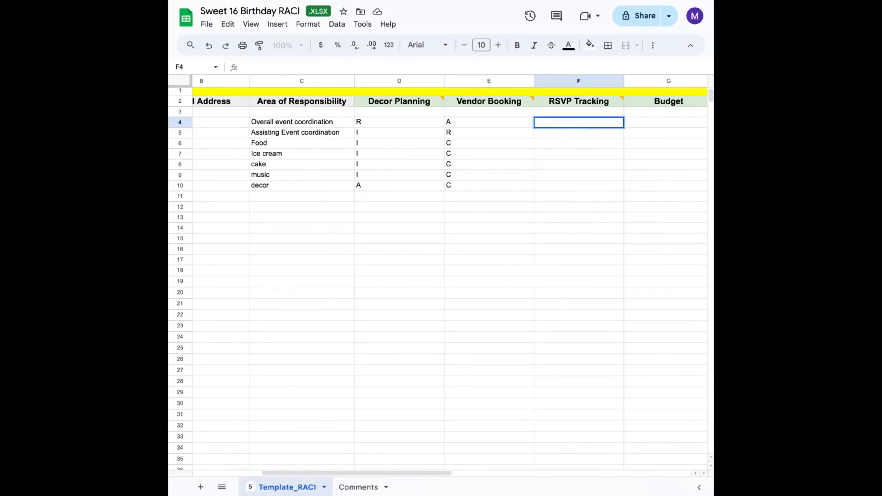
pyautogui.click(596, 198)
pyautogui.click(604, 125)
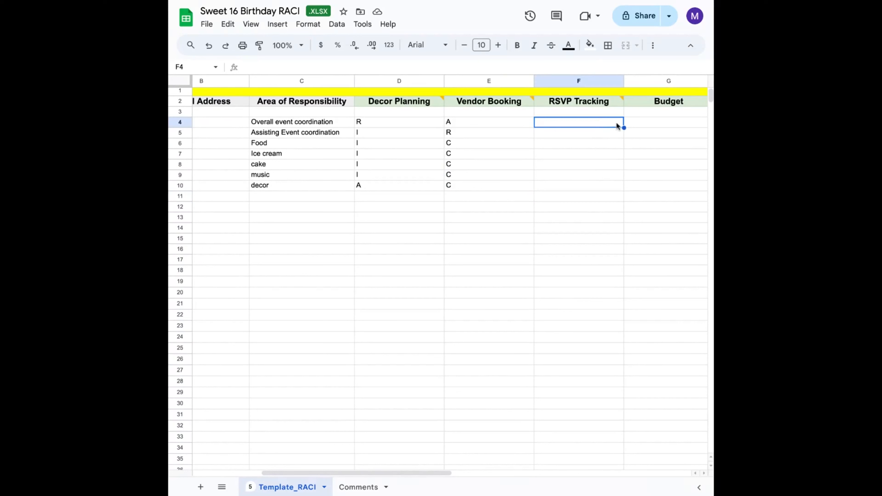
pyautogui.click(487, 122)
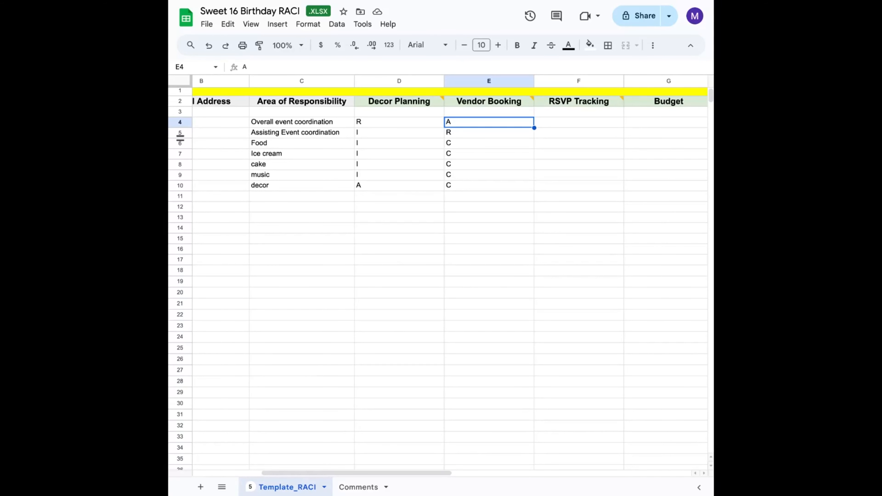
pyautogui.click(557, 133)
pyautogui.click(557, 122)
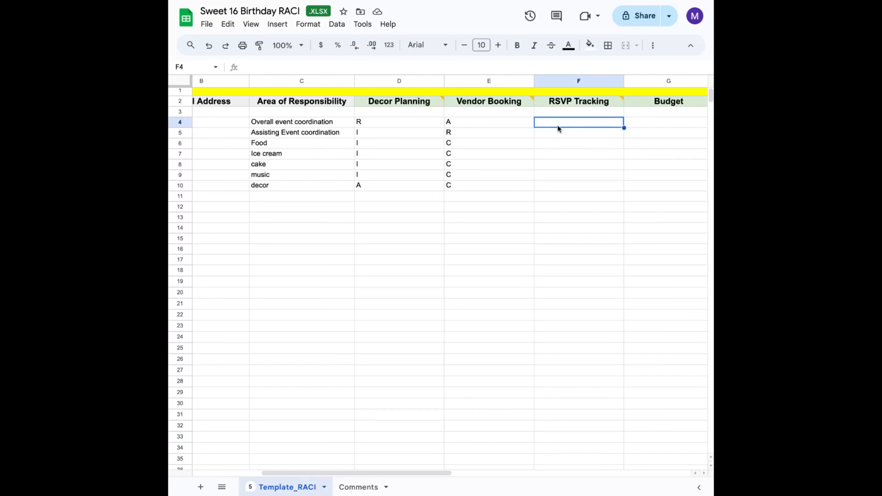
pyautogui.write('A')
pyautogui.press('Return')
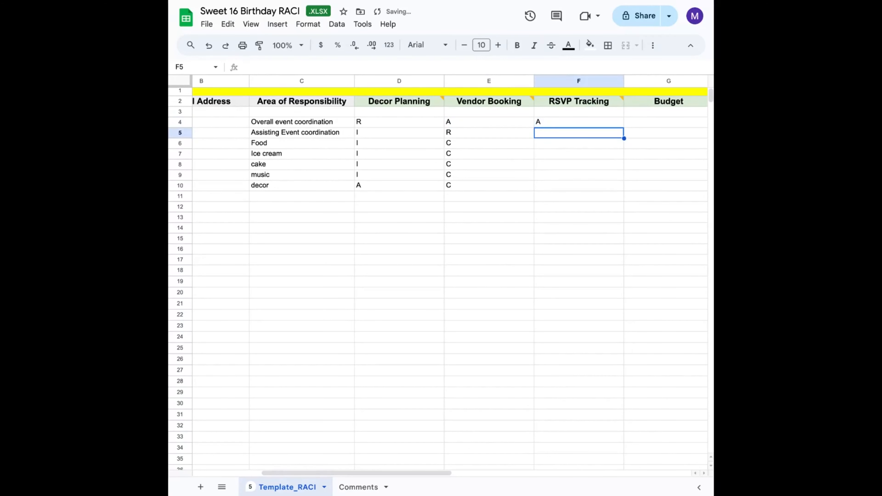
# - Replace the Project Manager's RSVP Tracking entry with Accountable
pyautogui.click(546, 121)
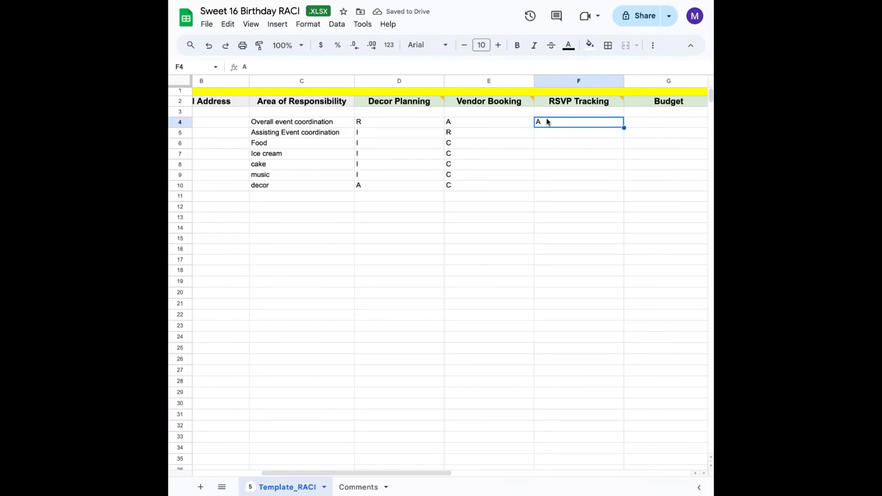
pyautogui.write('cco=')
pyautogui.press('BackSpace')
pyautogui.press('BackSpace')
pyautogui.press('BackSpace')
pyautogui.press('BackSpace')
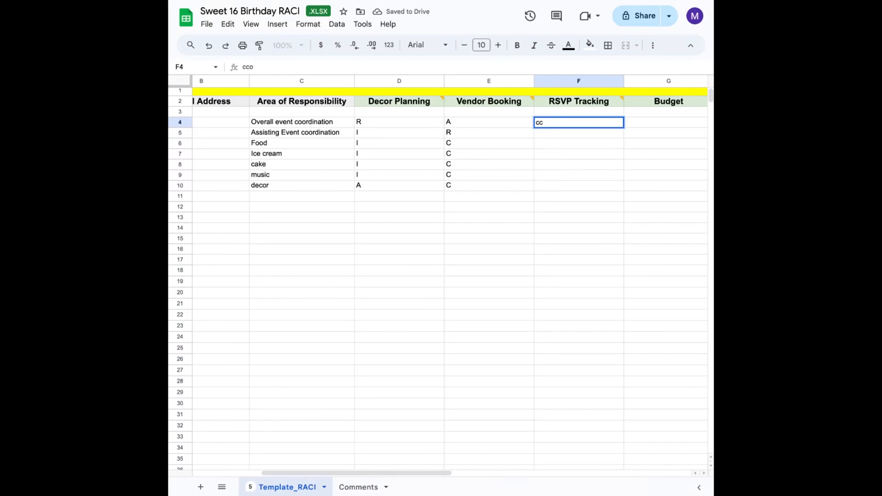
pyautogui.write('Accountabl')
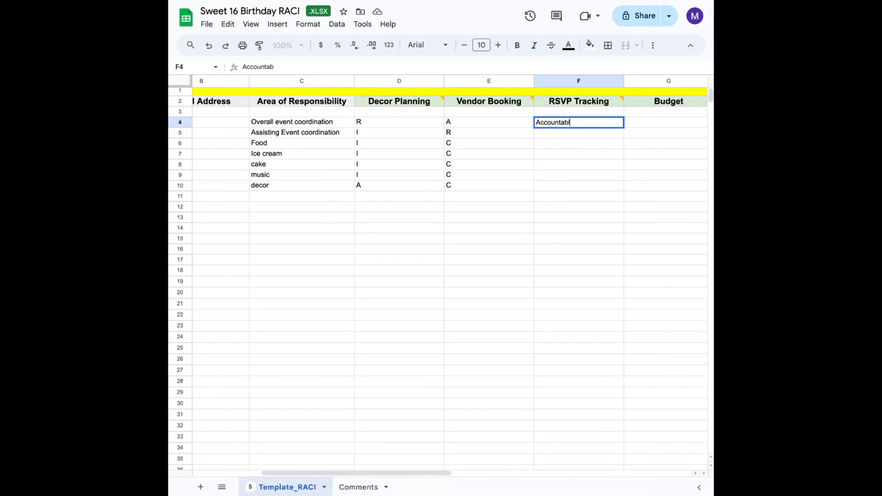
pyautogui.write('e')
pyautogui.press('Return')
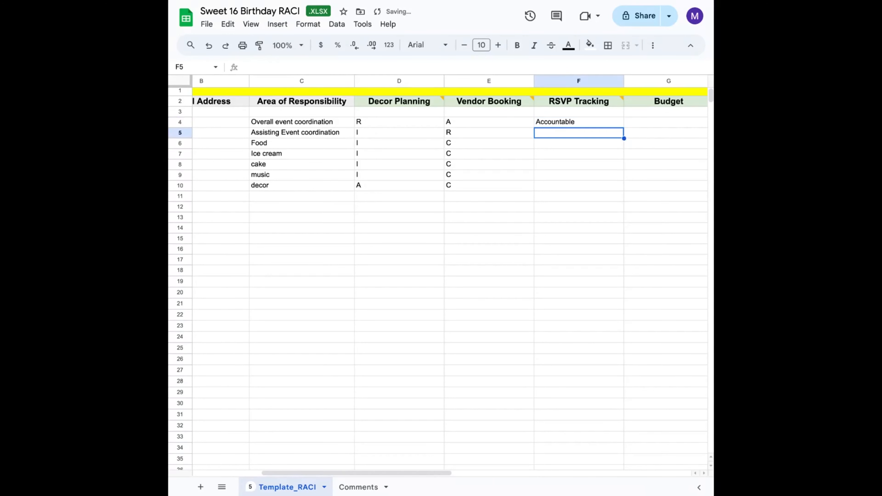
# - Enter Responsible for the Project Coordinator and informed for the Food vendor under RSVP Tracking
pyautogui.write('R')
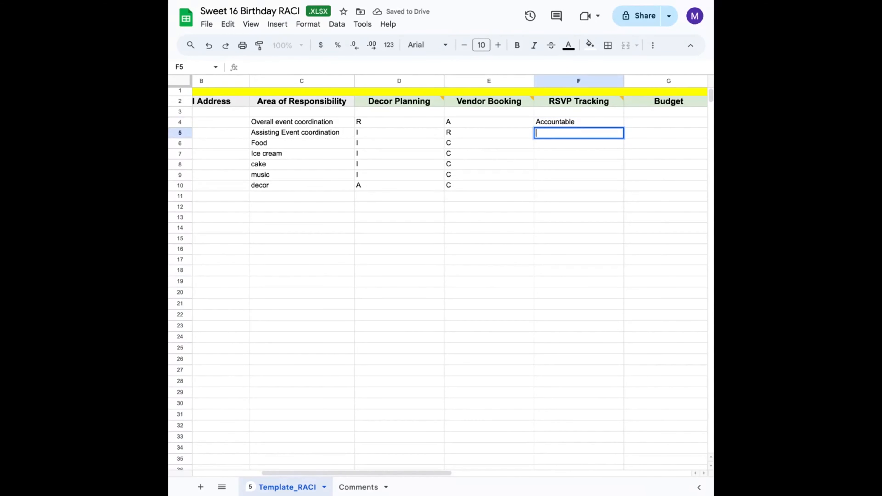
pyautogui.write('esponsible')
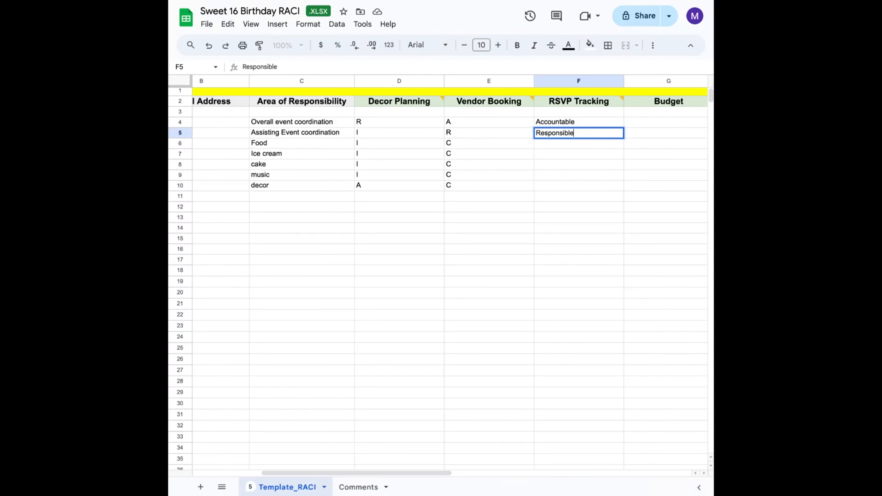
pyautogui.press('Return')
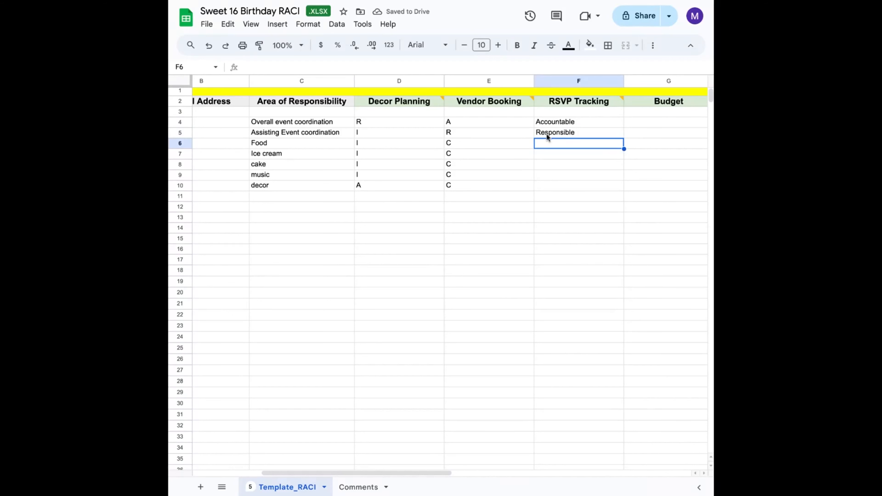
pyautogui.write('i')
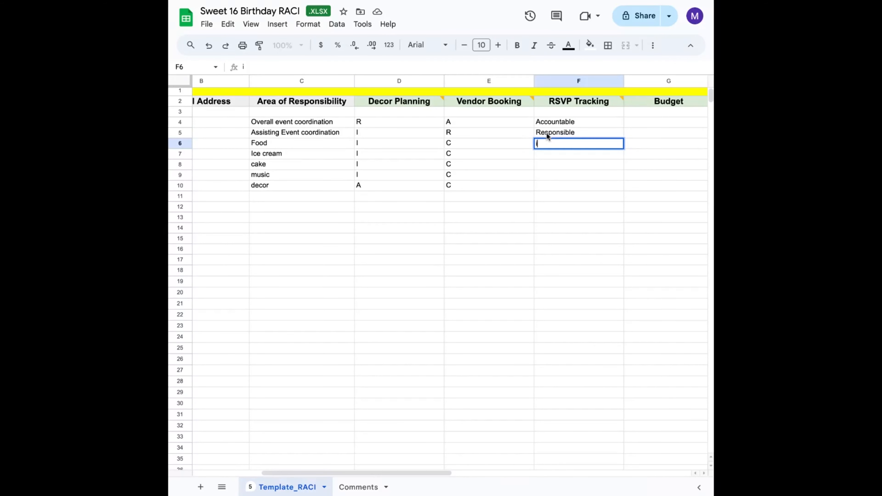
pyautogui.write('nformed')
pyautogui.press('Return')
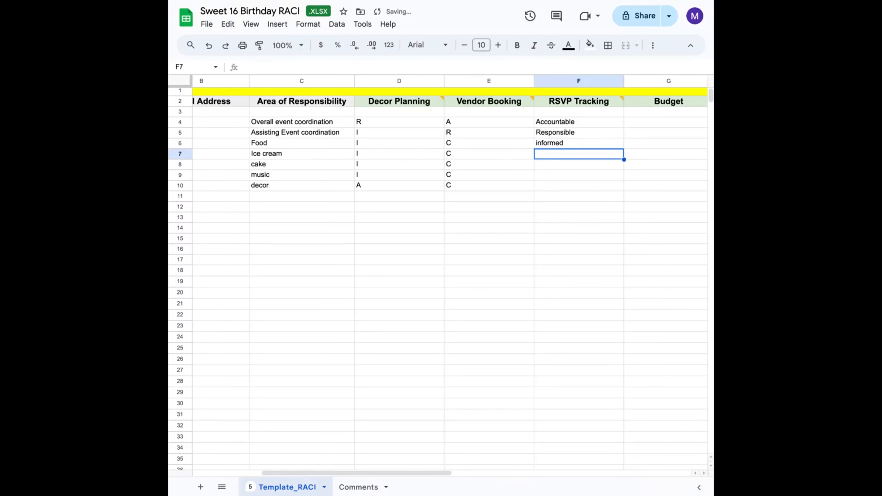
# - Fill the informed entry down RSVP Tracking through the Decor vendor row
pyautogui.click(572, 143)
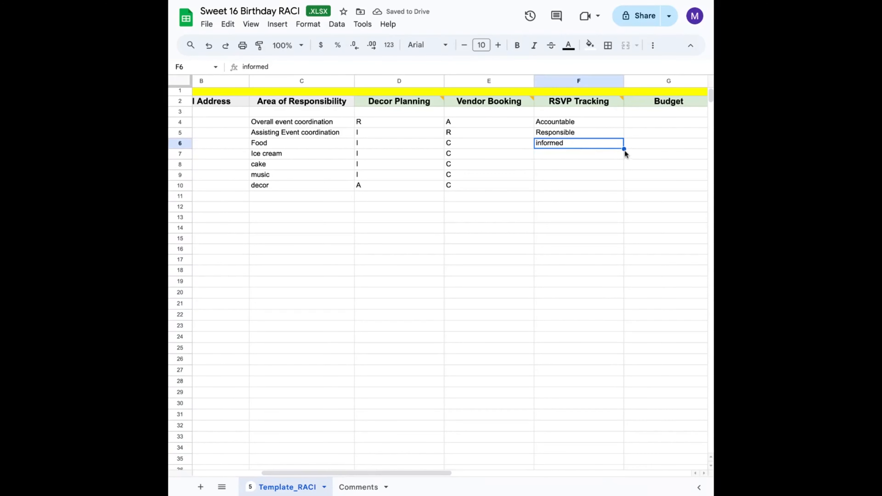
pyautogui.moveTo(624, 149); pyautogui.dragTo(624, 189)
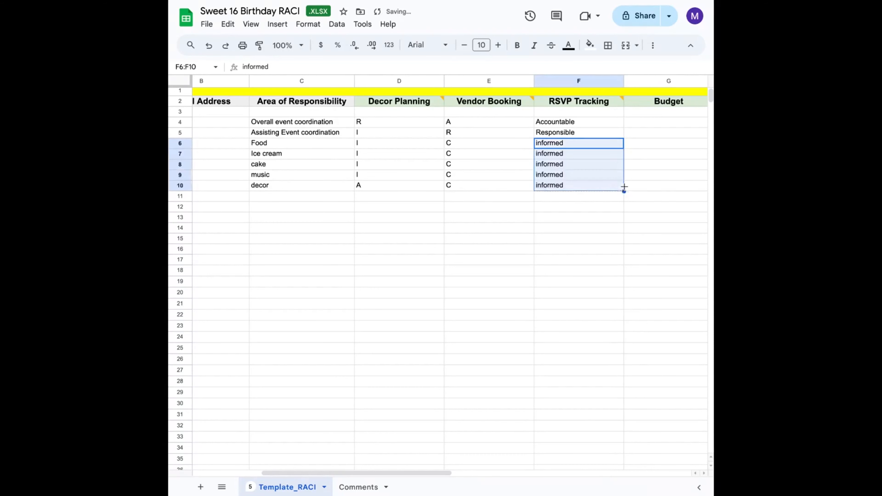
pyautogui.click(600, 227)
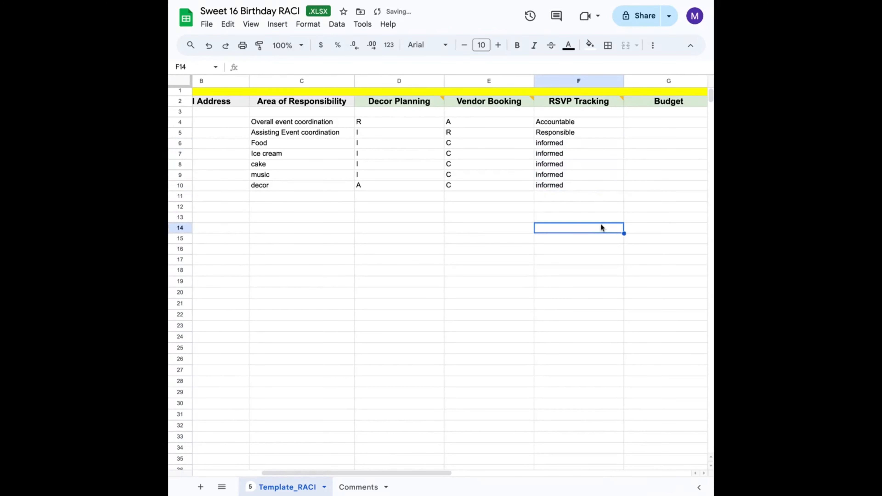
# - Enter Accountable for the Project Manager and Responsible for the Project Coordinator in the Budget column
pyautogui.hscroll(1, 600, 226)
pyautogui.hscroll(2, 601, 226)
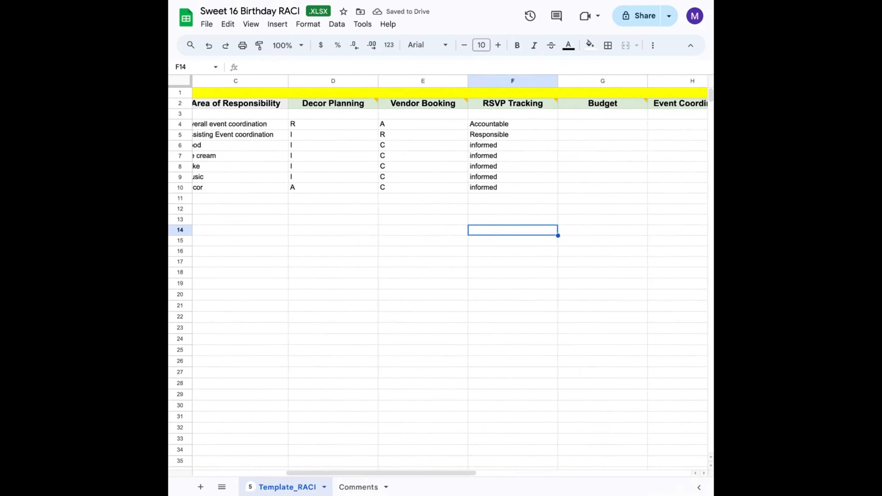
pyautogui.hscroll(1, 582, 155)
pyautogui.click(577, 127)
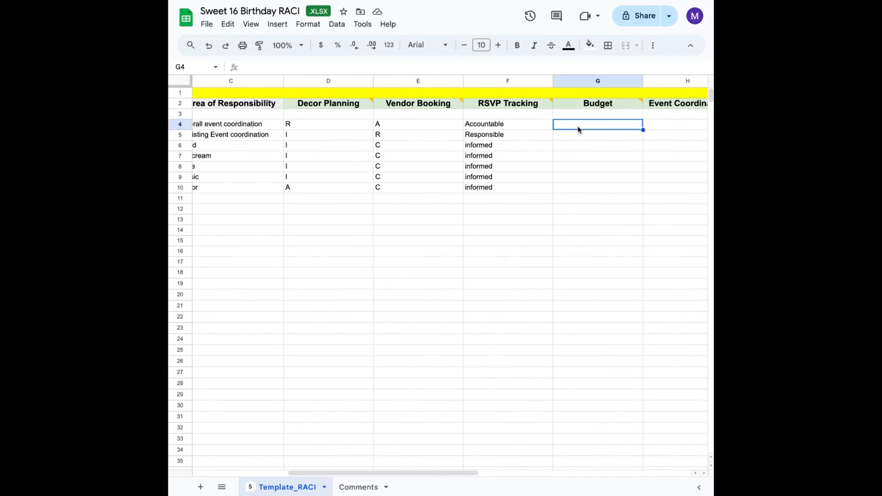
pyautogui.write('Acco')
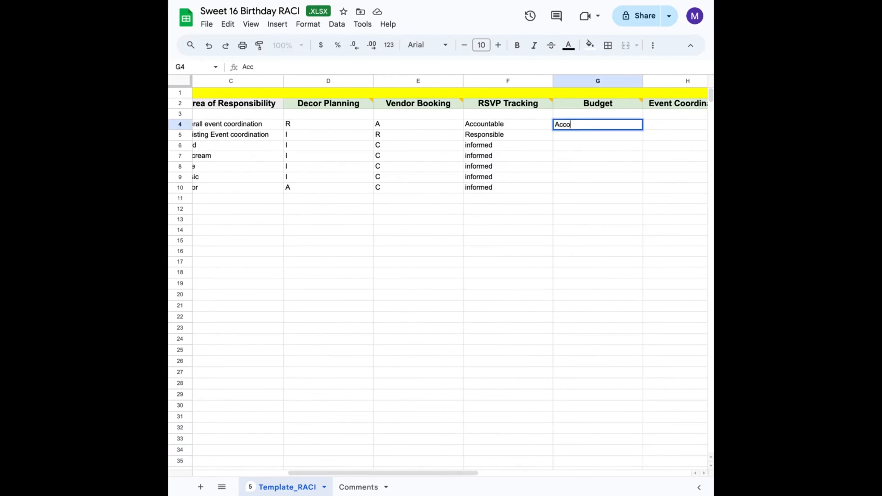
pyautogui.write('untable')
pyautogui.press('Return')
pyautogui.write('R')
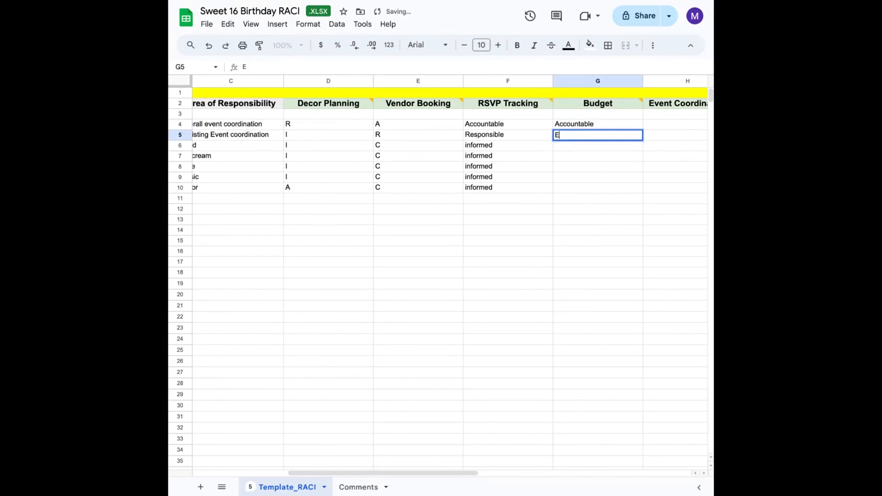
pyautogui.press('BackSpace')
pyautogui.write('Respo')
pyautogui.press('BackSpace')
pyautogui.press('BackSpace')
pyautogui.press('BackSpace')
pyautogui.press('BackSpace')
pyautogui.write('esponsible')
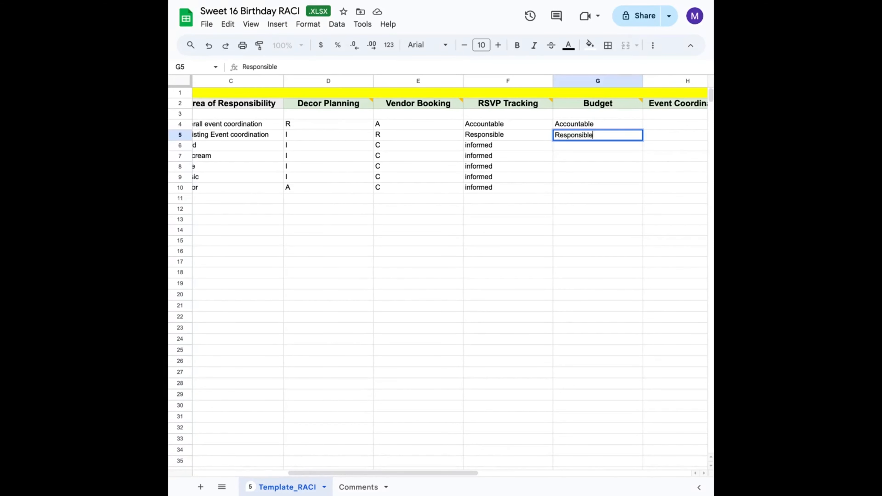
pyautogui.press('Return')
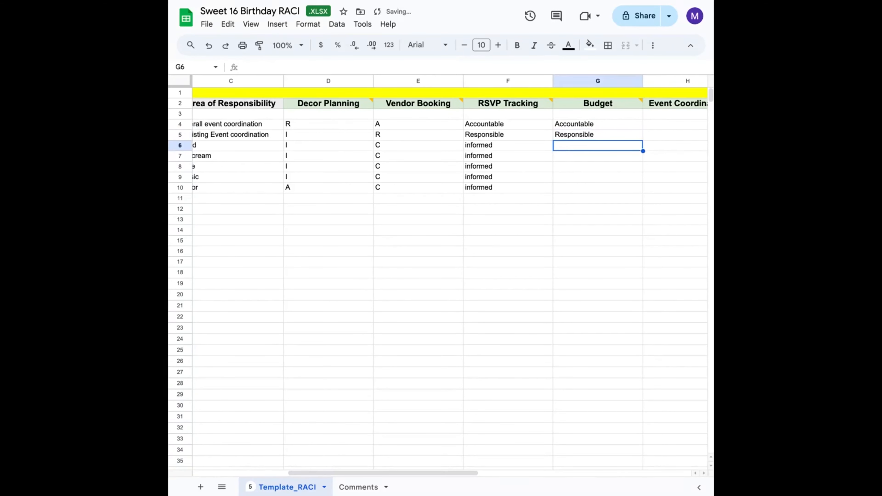
# - Copy the Food vendor's informed entry into Budget and fill it down through the Decor vendor row
pyautogui.click(519, 144)
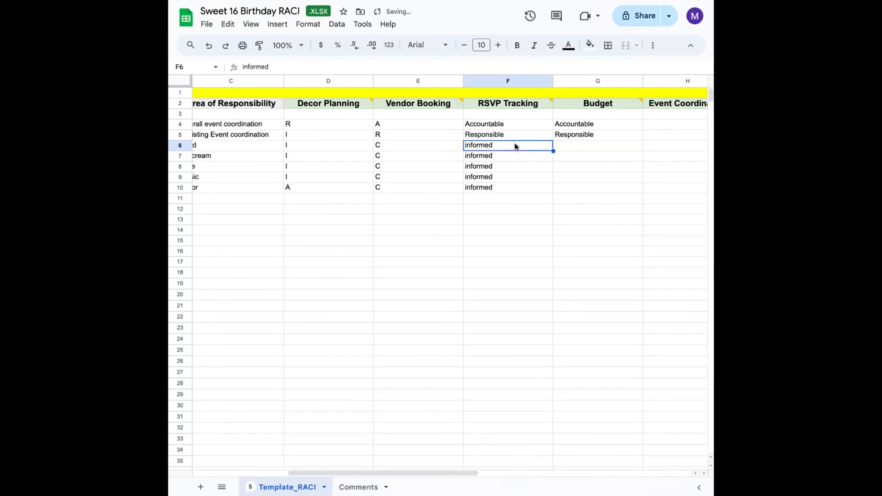
pyautogui.moveTo(552, 150); pyautogui.dragTo(595, 145)
pyautogui.click(596, 149)
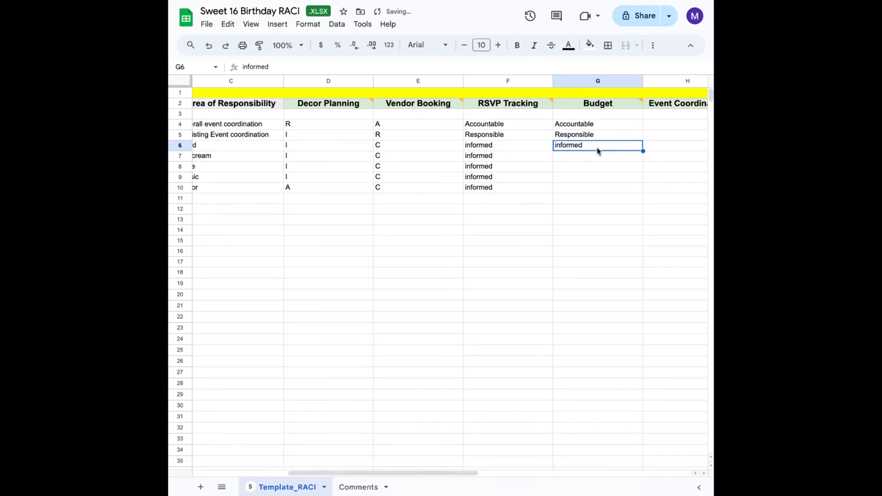
pyautogui.moveTo(642, 150); pyautogui.dragTo(640, 186)
pyautogui.click(621, 233)
# - Copy the Project Manager's Accountable entry across into the Event Coordination column
pyautogui.hscroll(5, 620, 234)
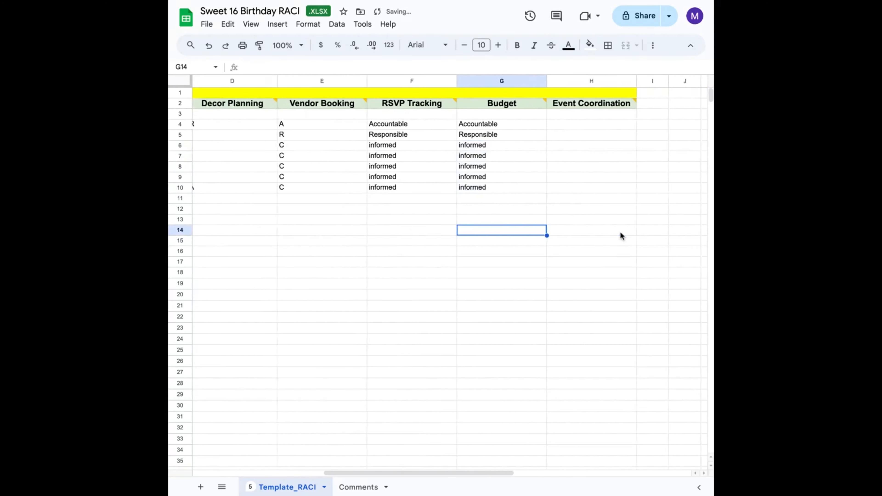
pyautogui.click(462, 119)
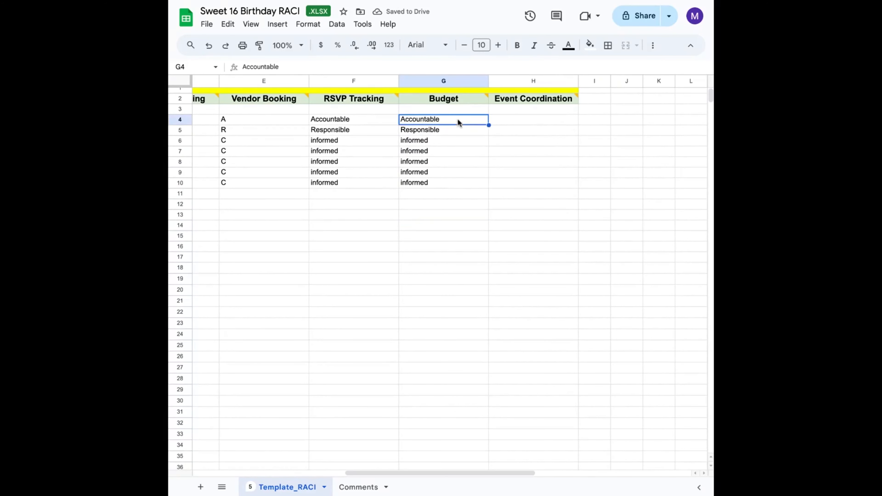
pyautogui.moveTo(487, 125); pyautogui.dragTo(508, 126)
# - Fill Accountable down into the Project Coordinator's Event Coordination cell
pyautogui.click(542, 141)
pyautogui.click(545, 113)
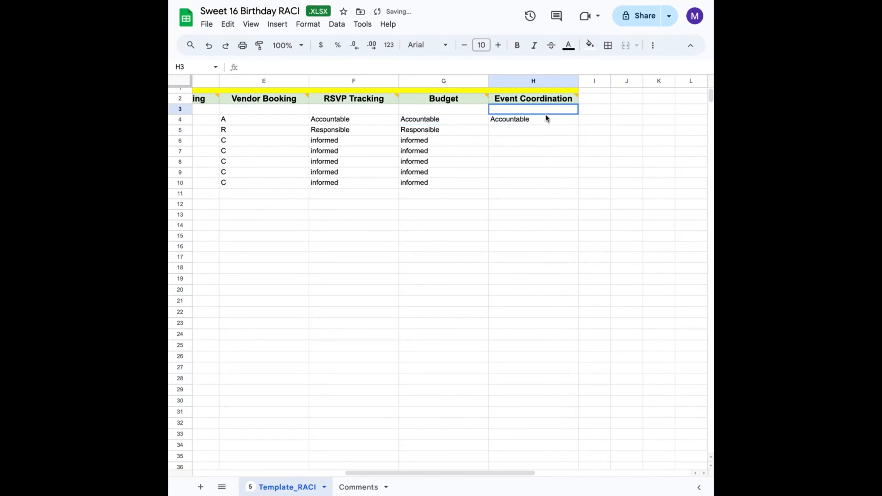
pyautogui.click(548, 119)
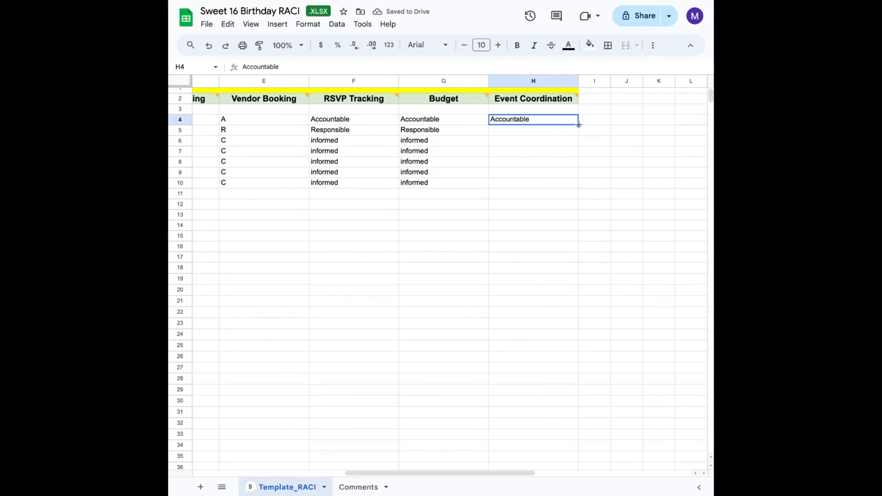
pyautogui.moveTo(578, 125); pyautogui.dragTo(579, 134)
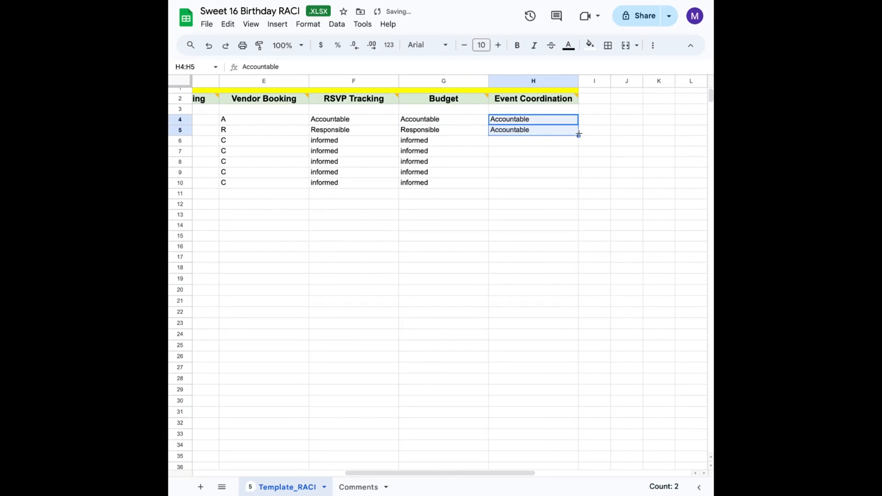
pyautogui.click(539, 144)
# - Copy the Project Coordinator's Responsible entry from Budget across into Event Coordination
pyautogui.click(542, 128)
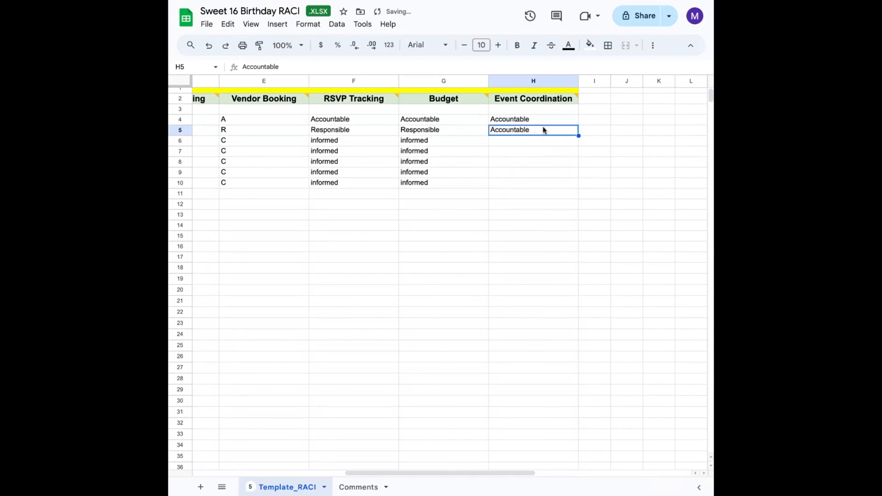
pyautogui.click(466, 130)
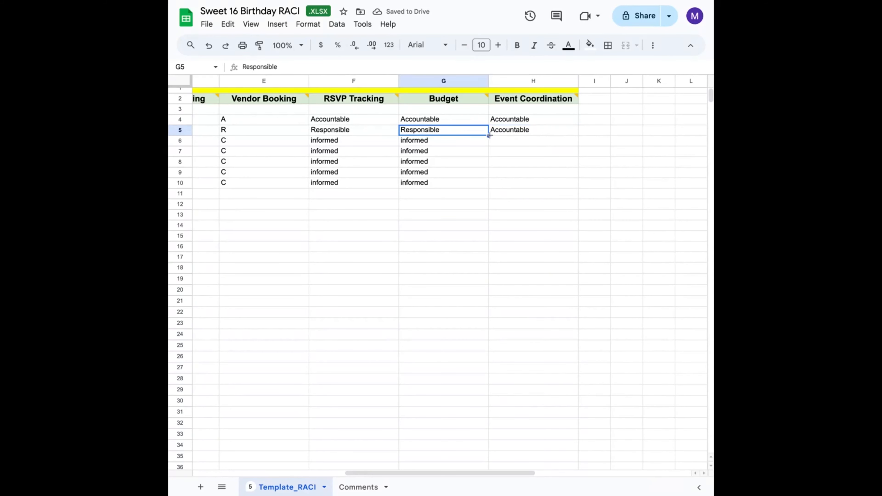
pyautogui.moveTo(487, 135); pyautogui.dragTo(566, 135)
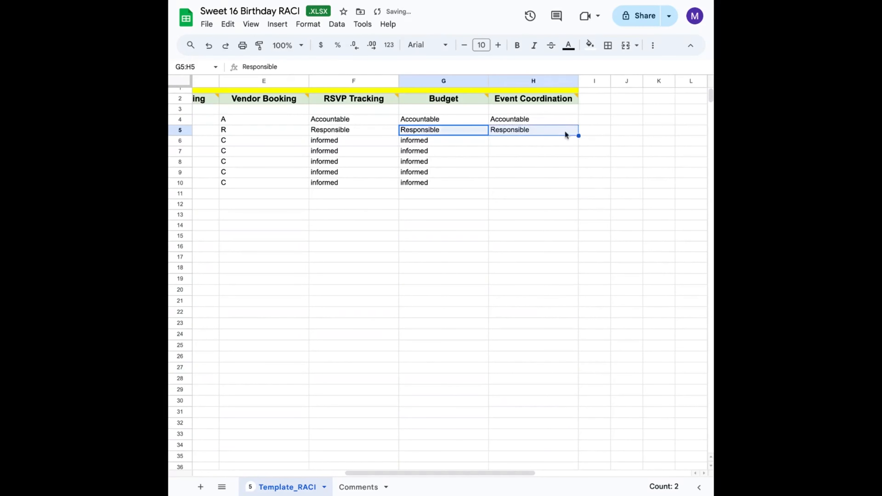
# - Copy informed into Event Coordination for the Food vendor and fill it down through the Decor vendor row
pyautogui.click(479, 143)
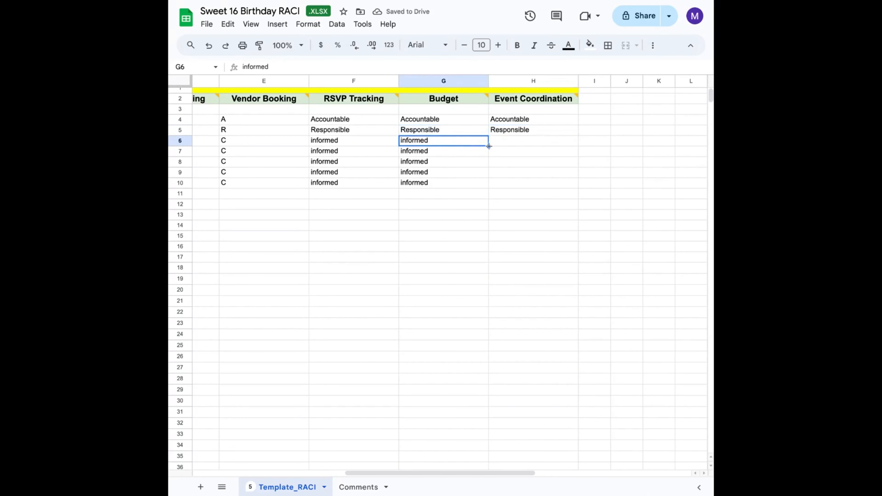
pyautogui.moveTo(489, 147); pyautogui.dragTo(513, 144)
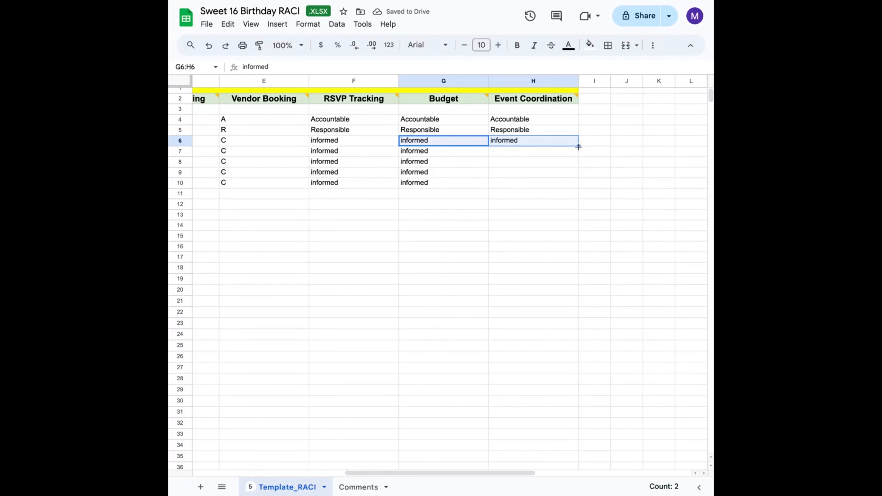
pyautogui.moveTo(578, 146); pyautogui.dragTo(572, 183)
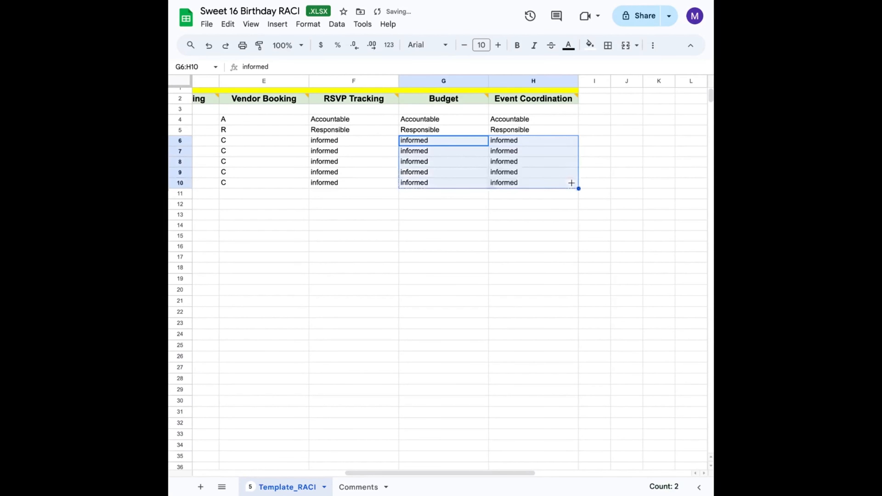
pyautogui.click(474, 246)
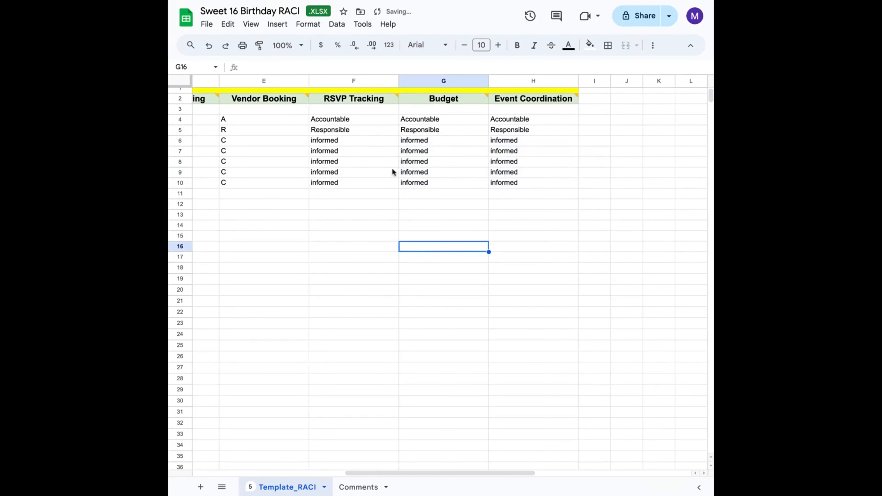
# - Review the filled role assignments across the whole RACI table
pyautogui.moveTo(361, 103)
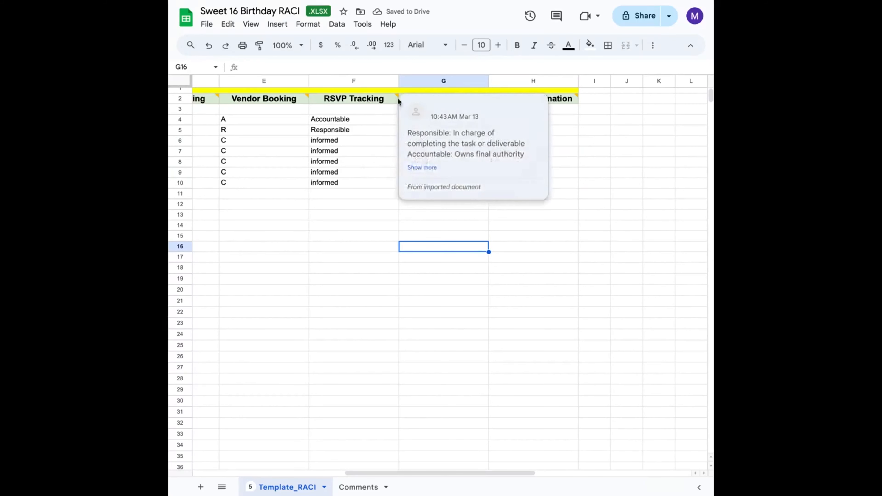
pyautogui.moveTo(299, 101)
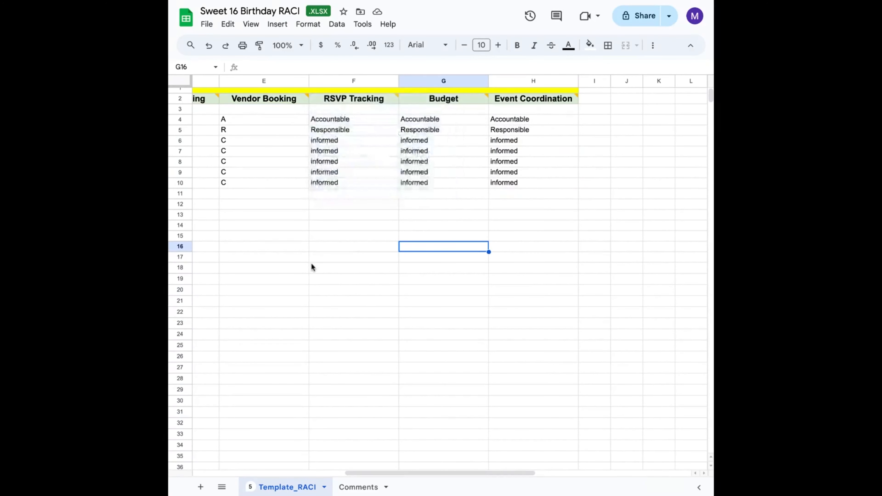
pyautogui.hscroll(-6, 311, 265)
pyautogui.hscroll(-3, 311, 265)
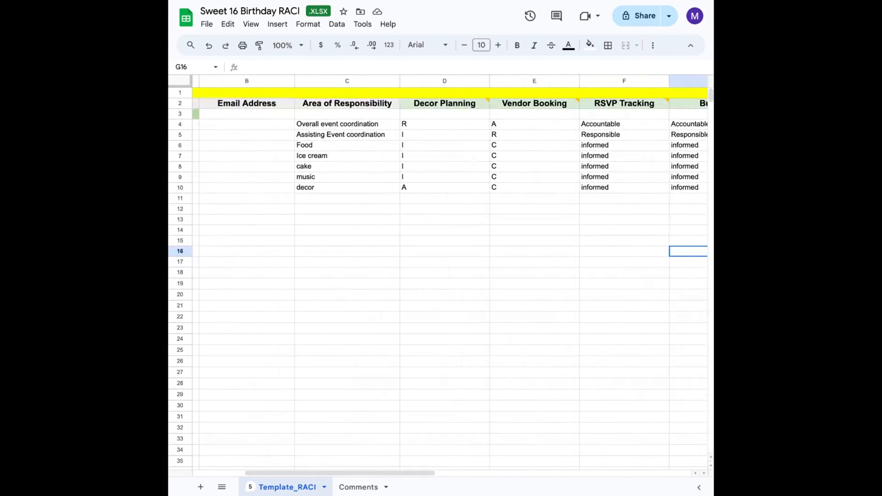
pyautogui.hscroll(-3, 311, 265)
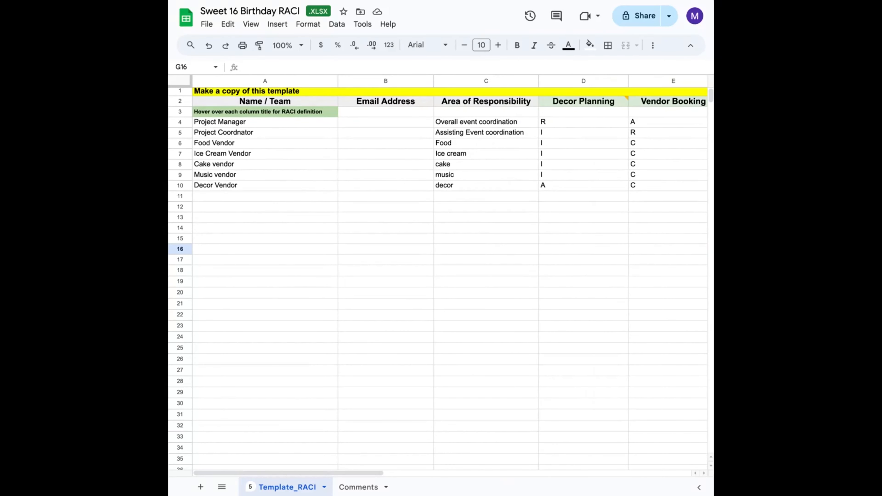
pyautogui.scroll(-1, 311, 264)
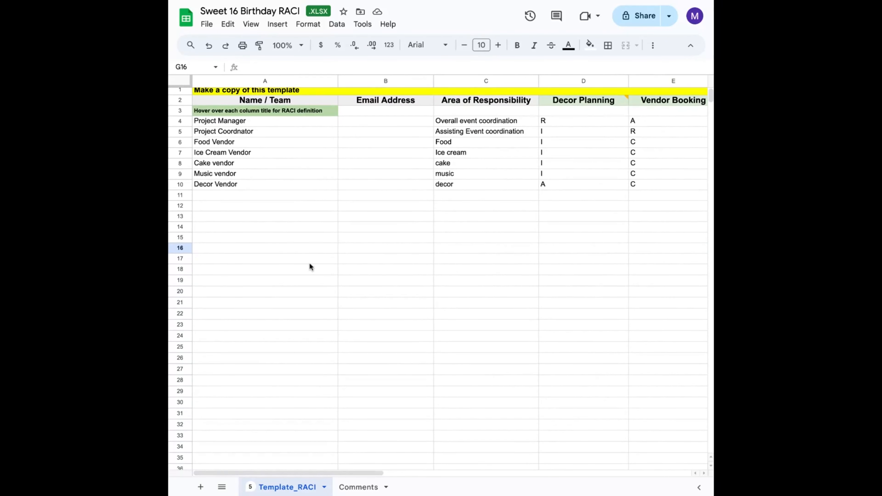